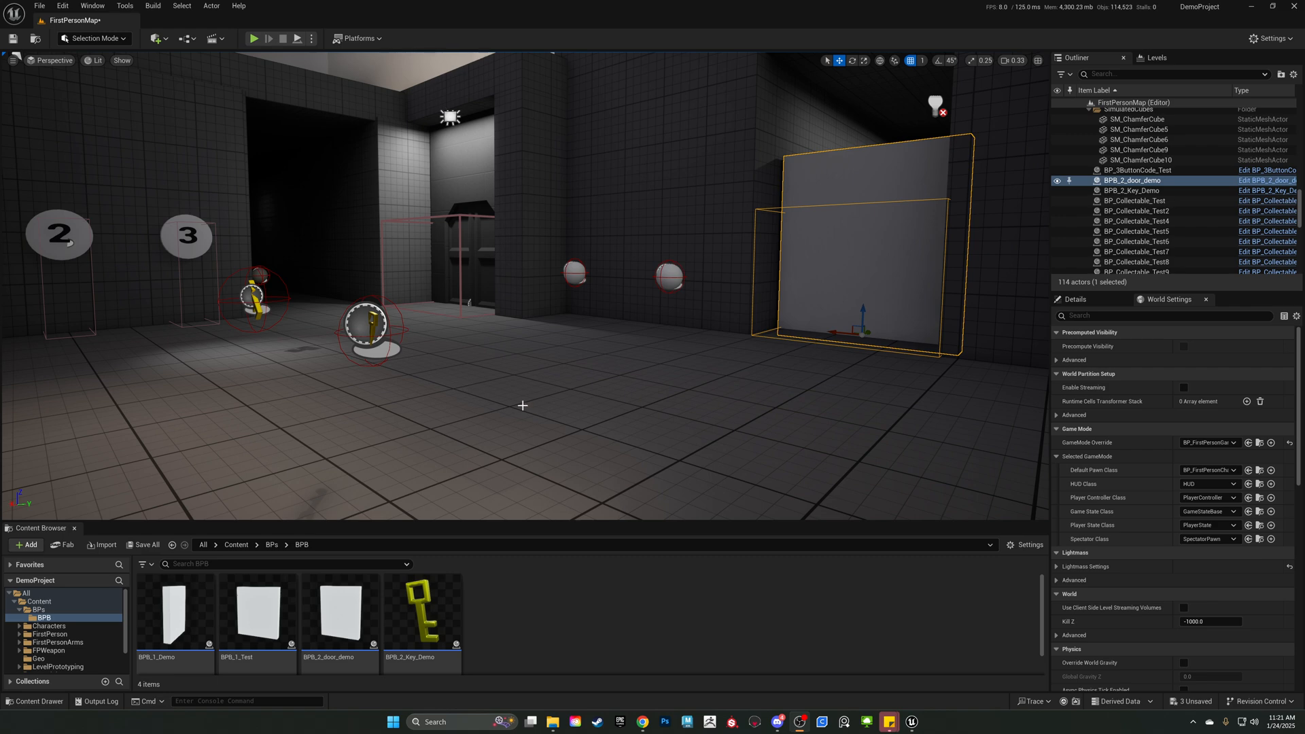
Play the level and walk up to the closed white door without collecting the key.
{"action": "mouse_move", "coordinate": [414, 411]}
{"action": "right_mouse_down"}
{"action": "mouse_move", "coordinate": [427, 410]}
{"action": "mouse_move", "coordinate": [415, 412]}
{"action": "right_mouse_up"}
{"action": "key", "text": "a"}
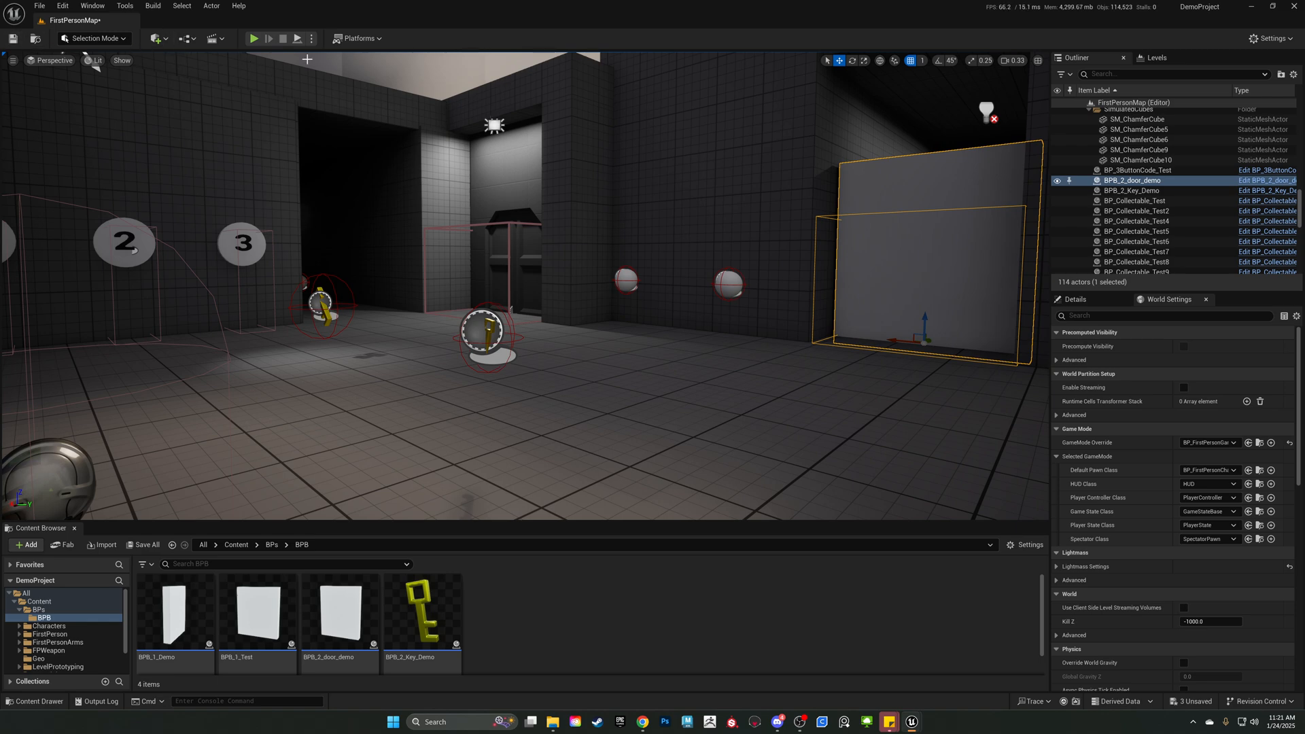
{"action": "key", "text": "alt+p"}
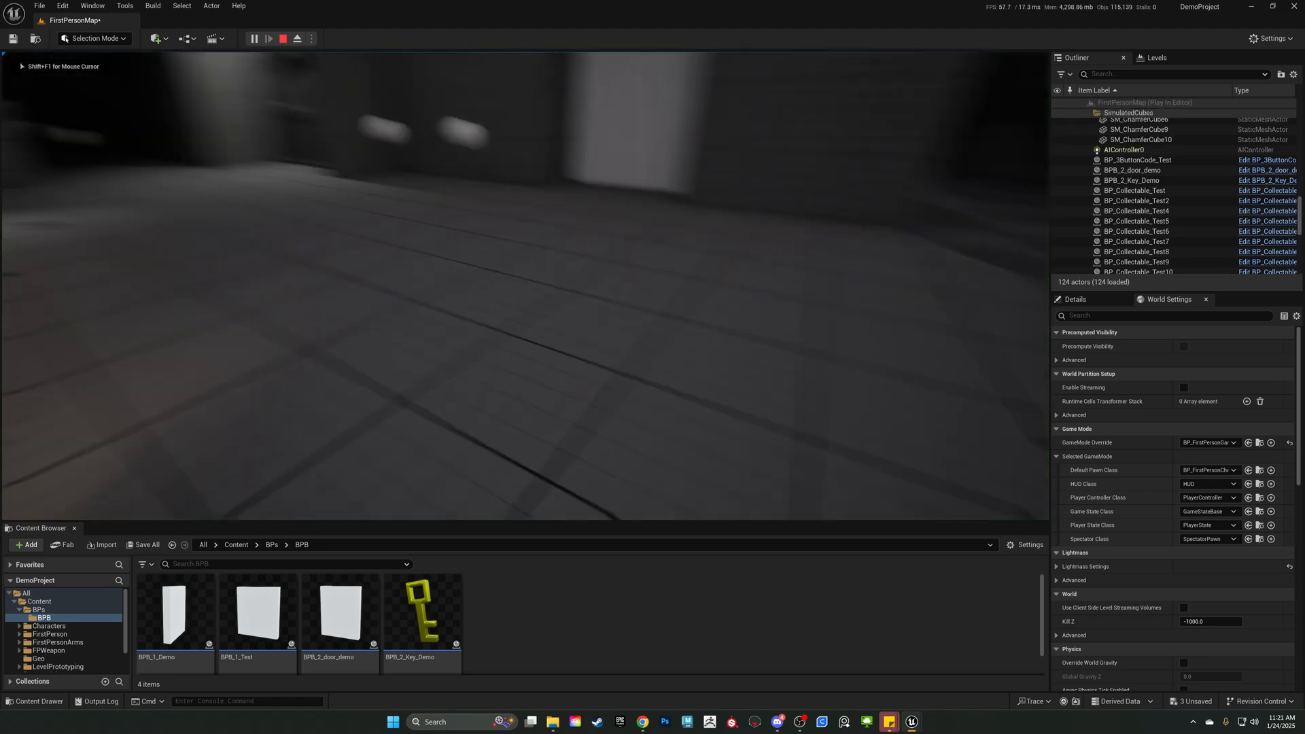
{"action": "key", "text": "w"}
{"action": "key", "text": "a"}
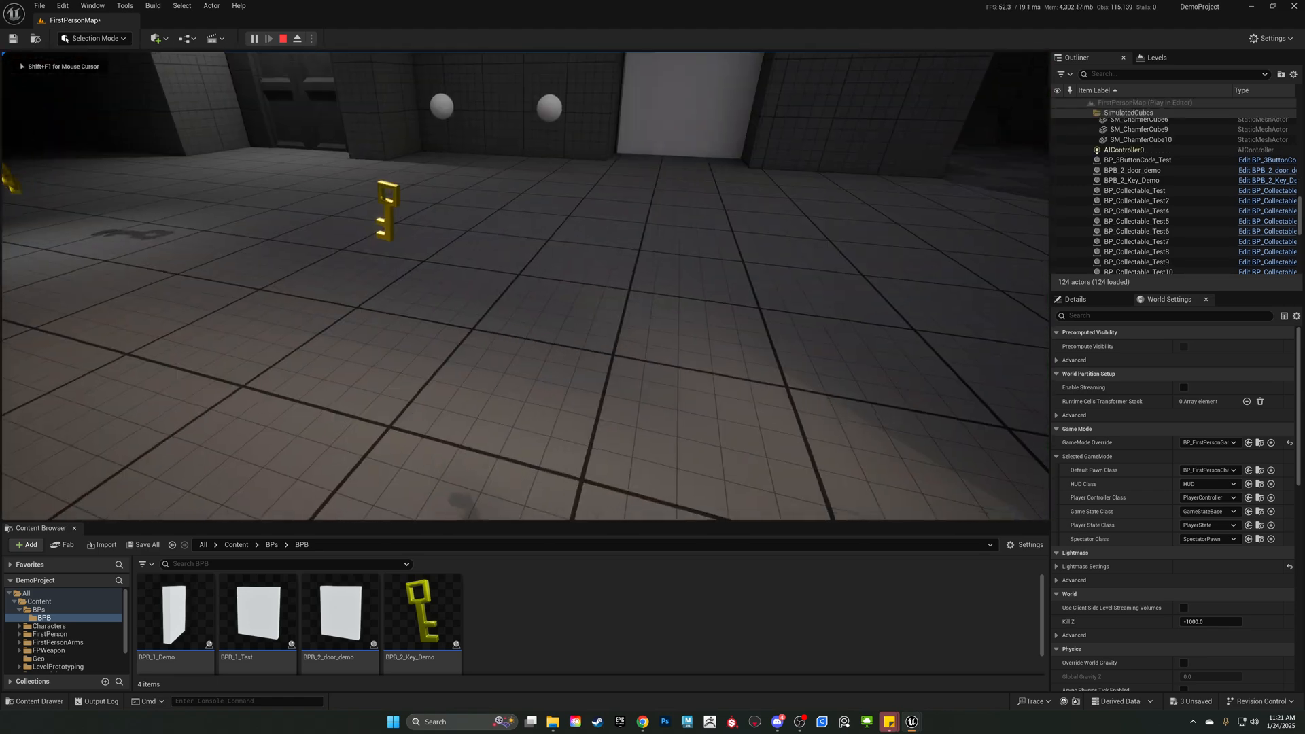
{"action": "key", "text": "w"}
{"action": "key", "text": "d"}
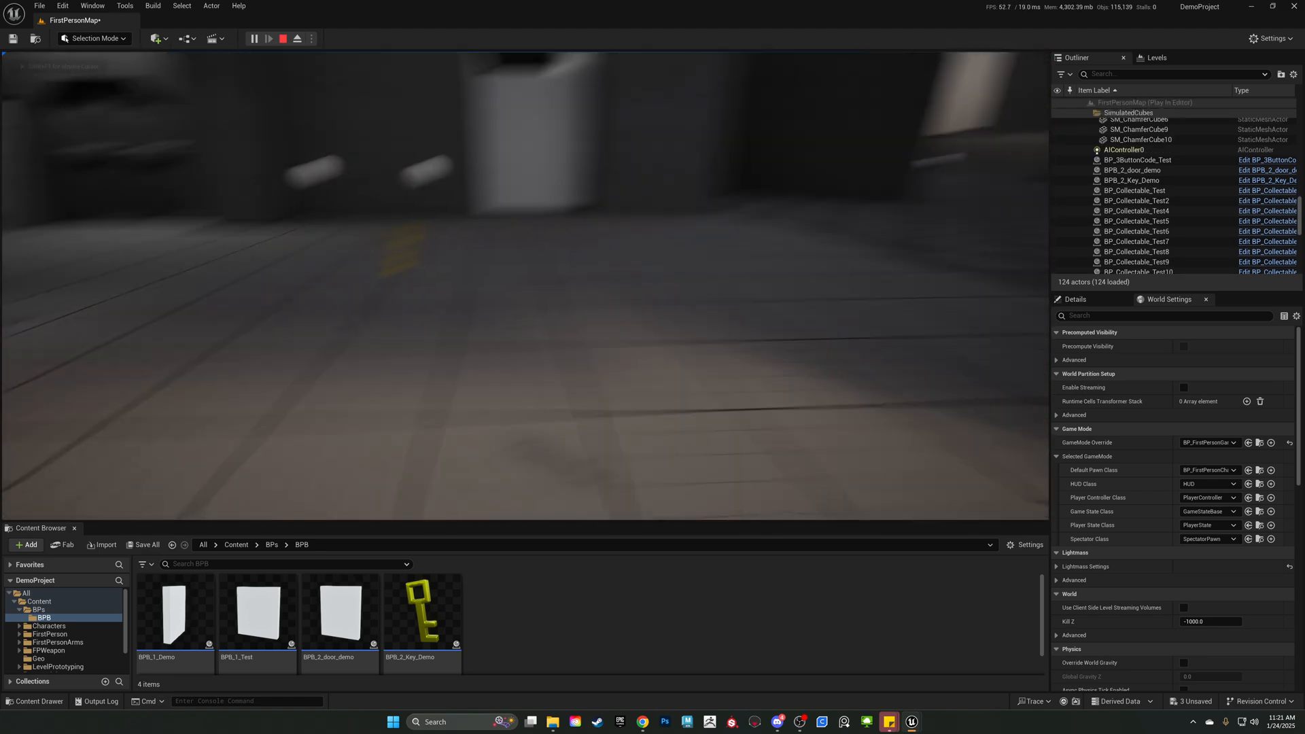
{"action": "key", "text": "w"}
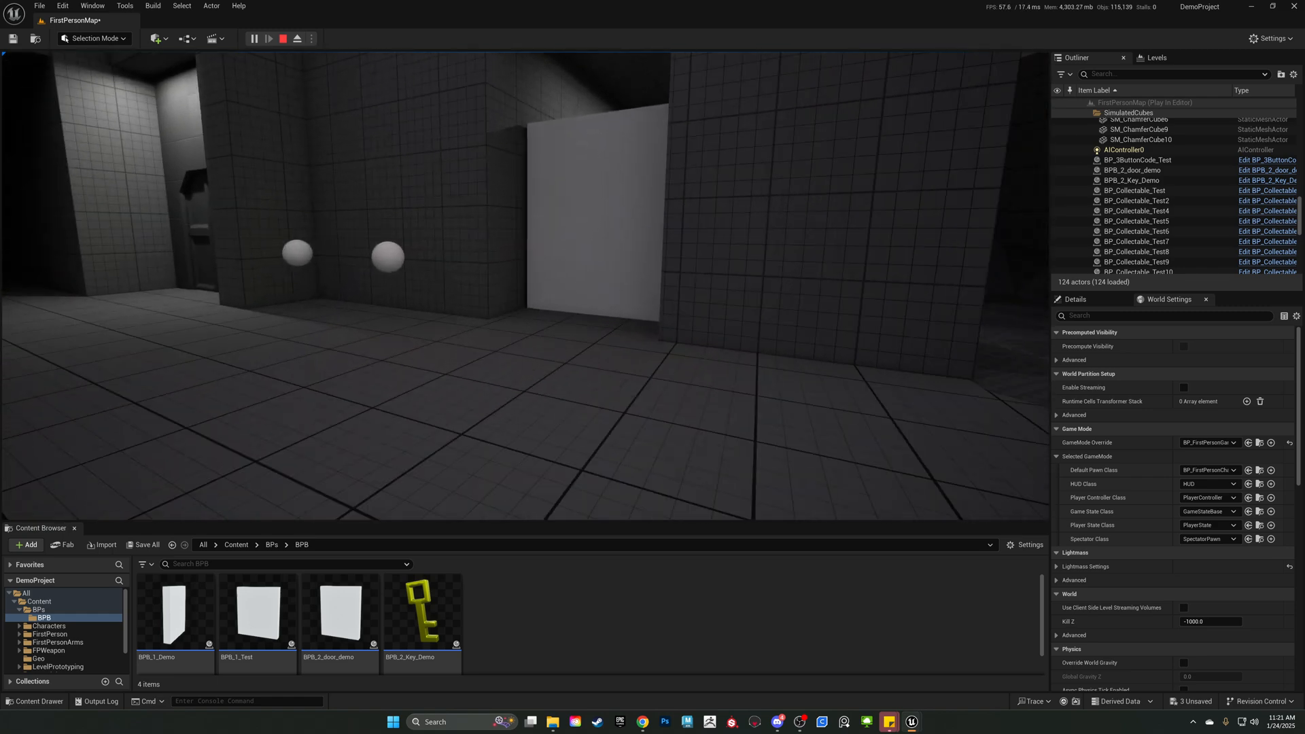
{"action": "key", "text": "w"}
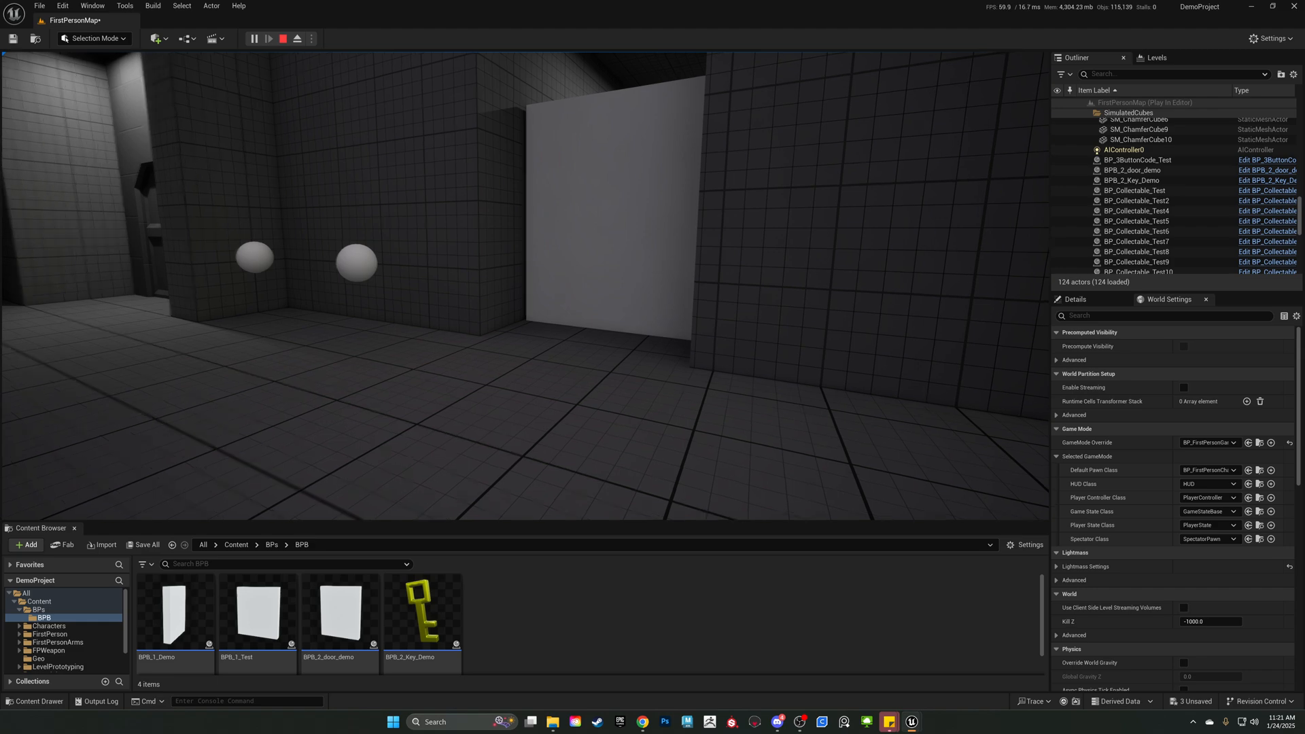
{"action": "key", "text": "s"}
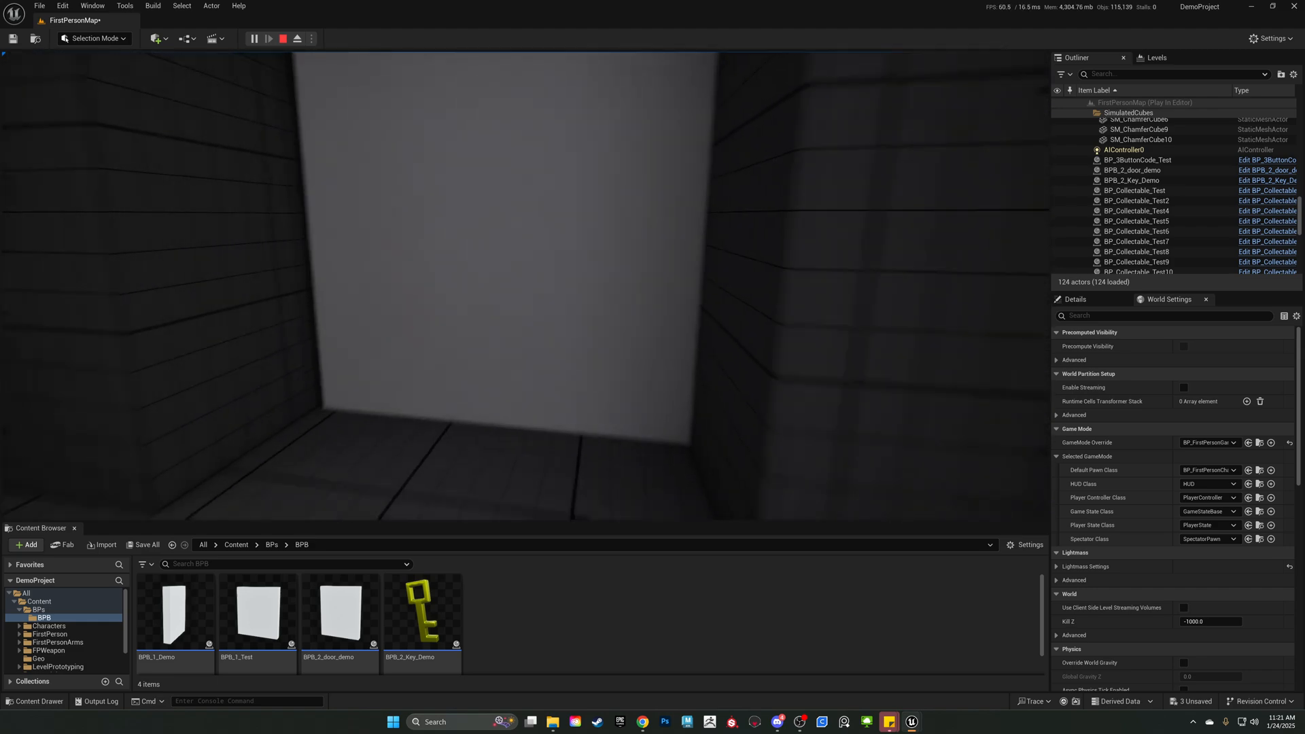
{"action": "key", "text": "w"}
{"action": "key", "text": "s"}
{"action": "key", "text": "w"}
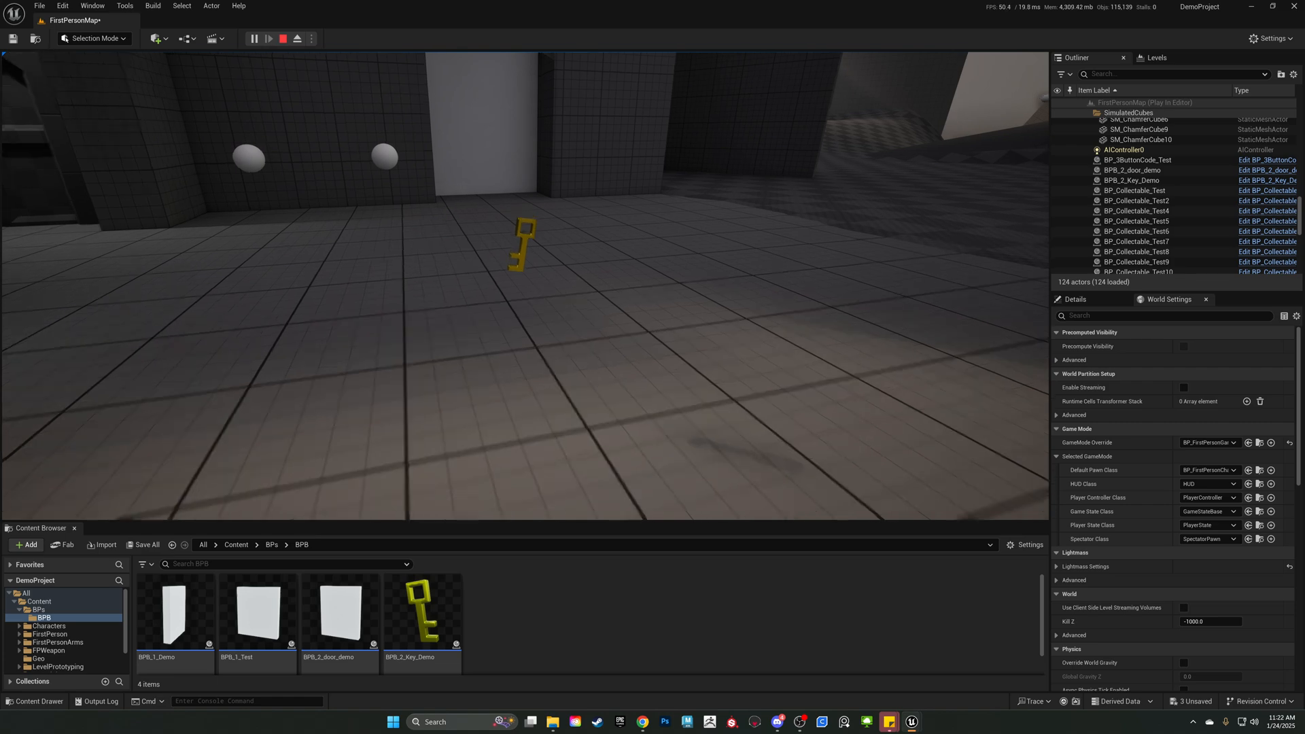
Test the door with the yellow key collected, walk through the doorway and end the play session.
{"action": "key", "text": "w"}
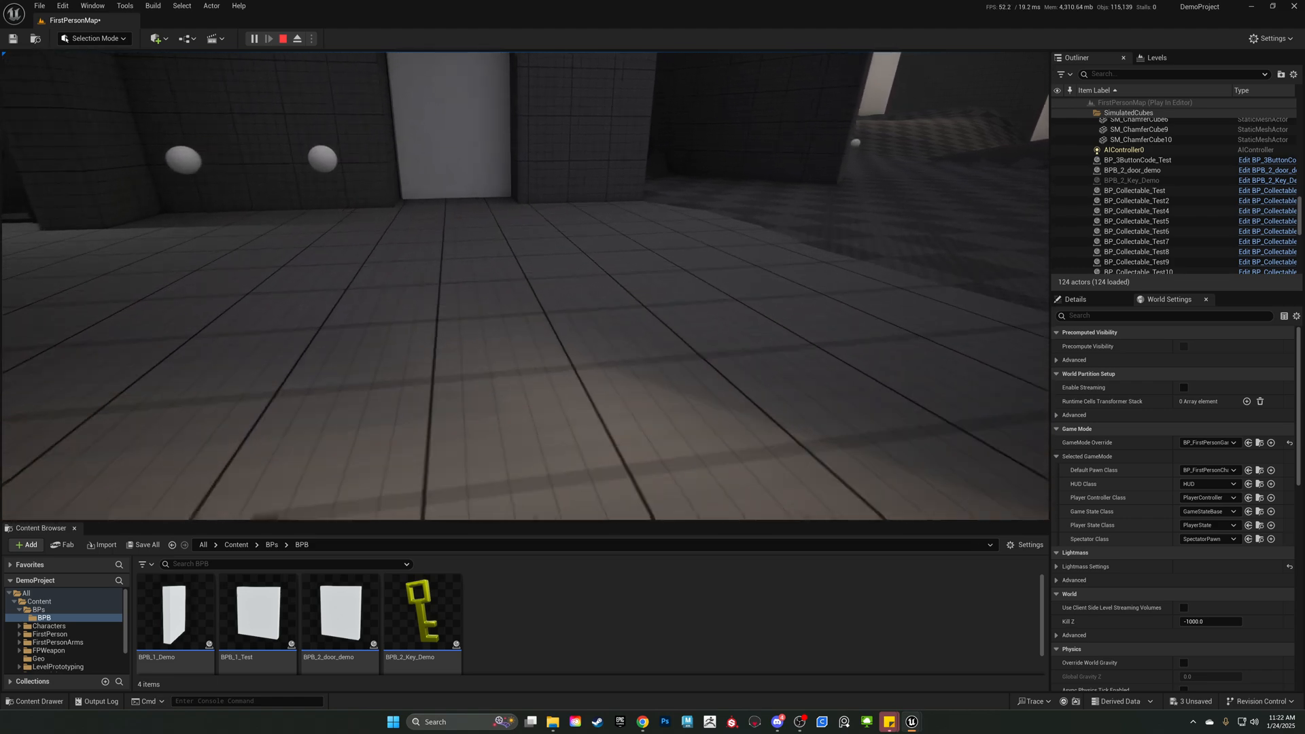
{"action": "key", "text": "w"}
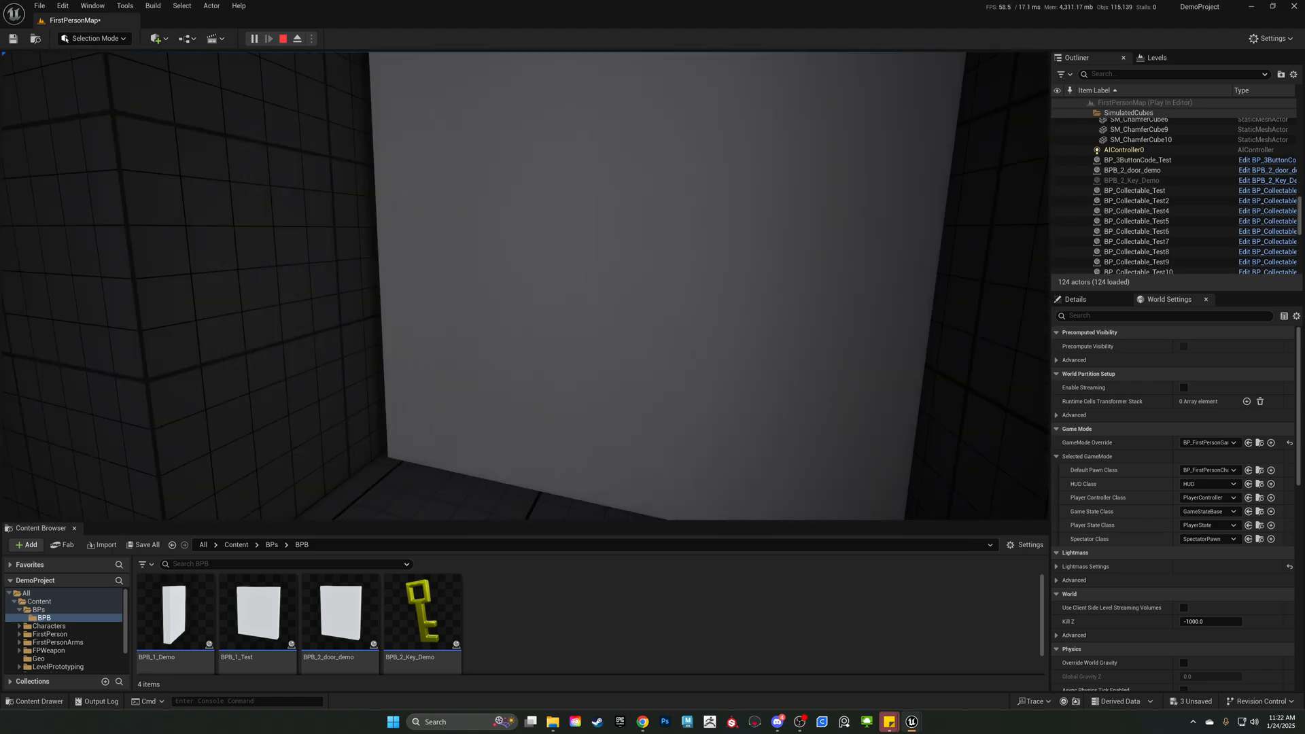
{"action": "key", "text": "s"}
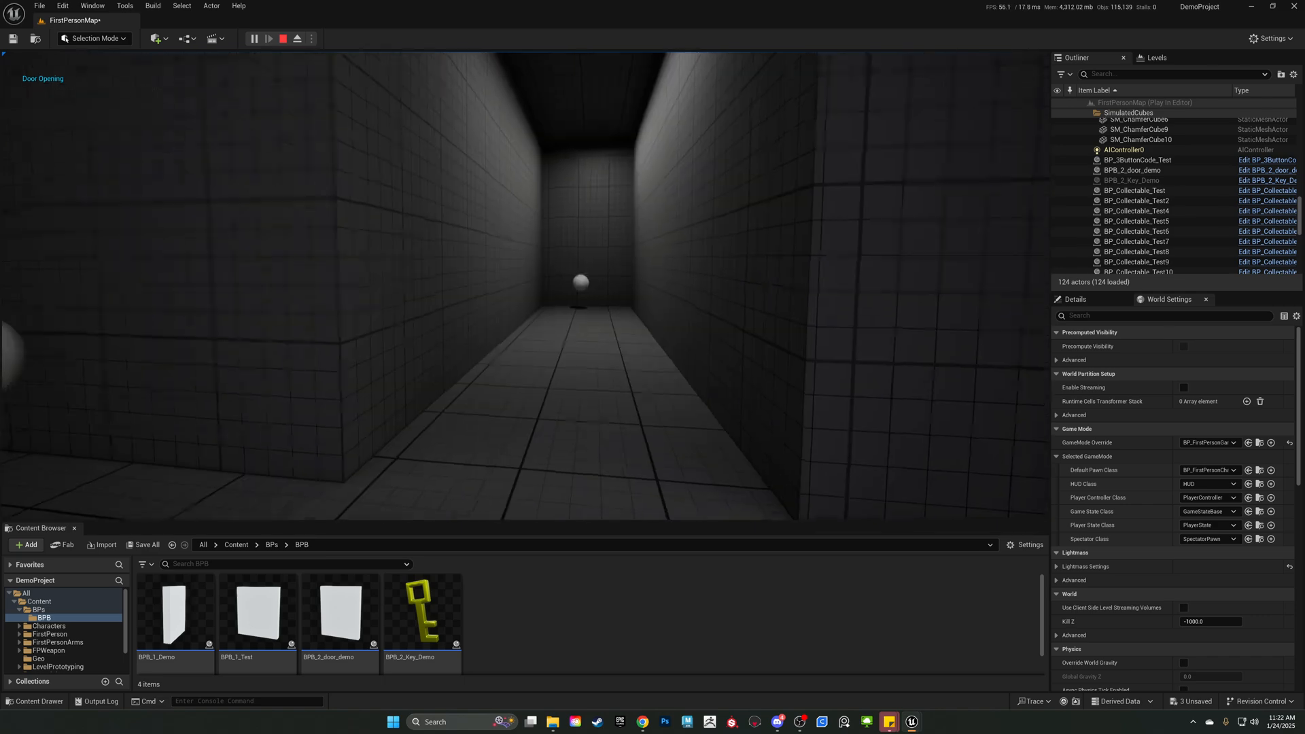
{"action": "key", "text": "w"}
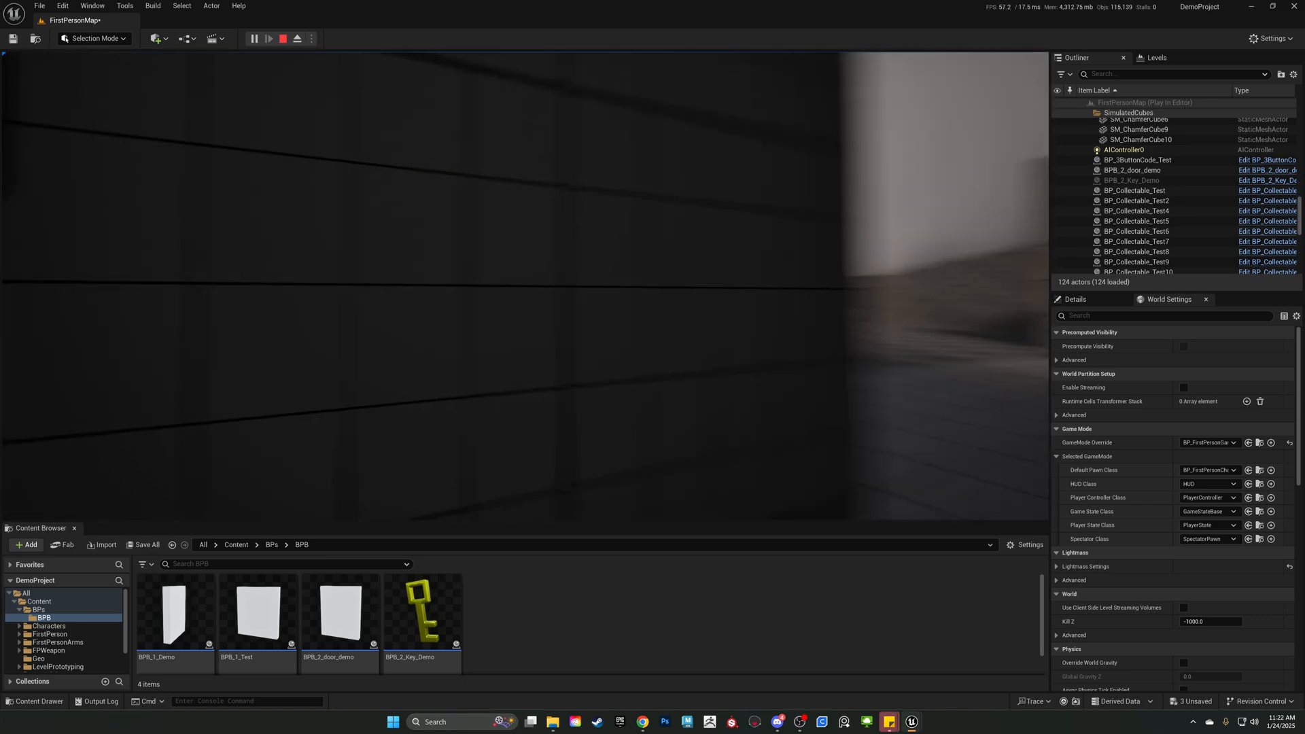
{"action": "key", "text": "s"}
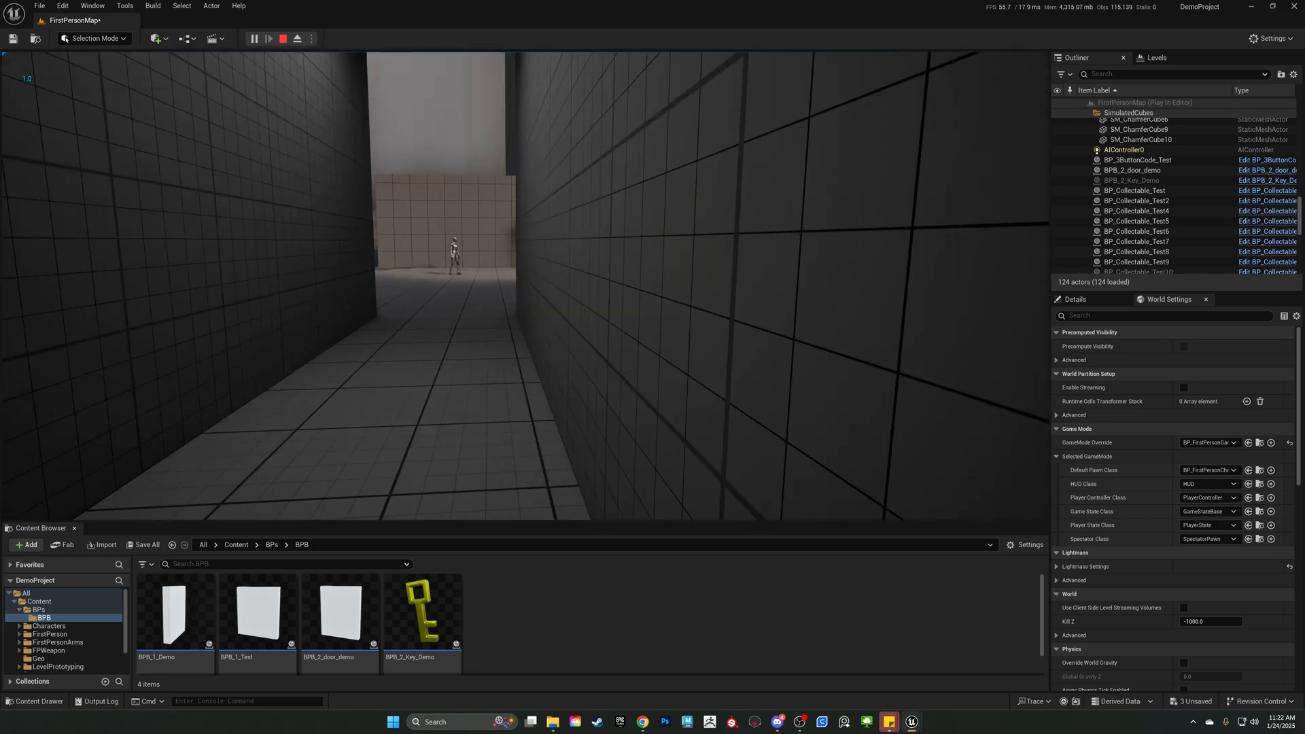
{"action": "key", "text": "Escape"}
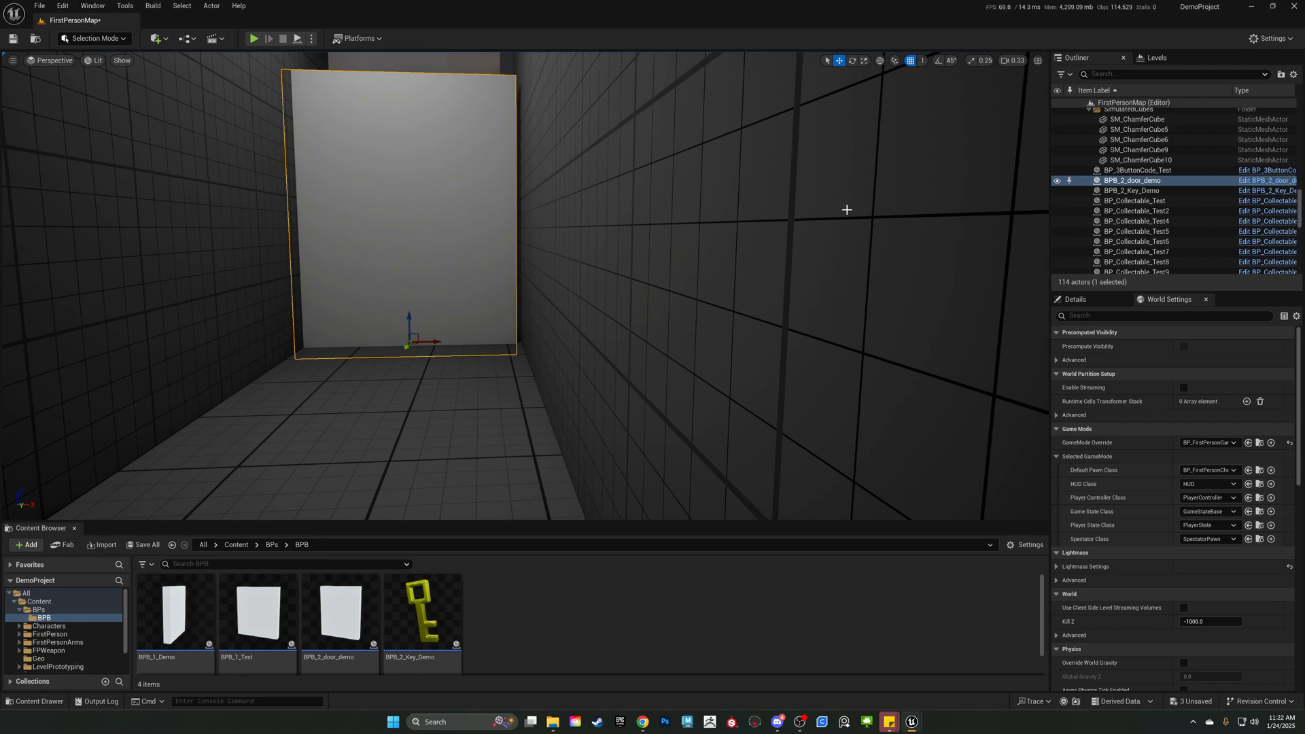
Enlarge the Content Browser so the BPB blueprint assets are shown in full.
{"action": "key", "text": "w"}
{"action": "right_click_drag", "start_coordinate": [666, 210], "coordinate": [648, 246]}
{"action": "key", "text": "w"}
{"action": "key", "text": "s"}
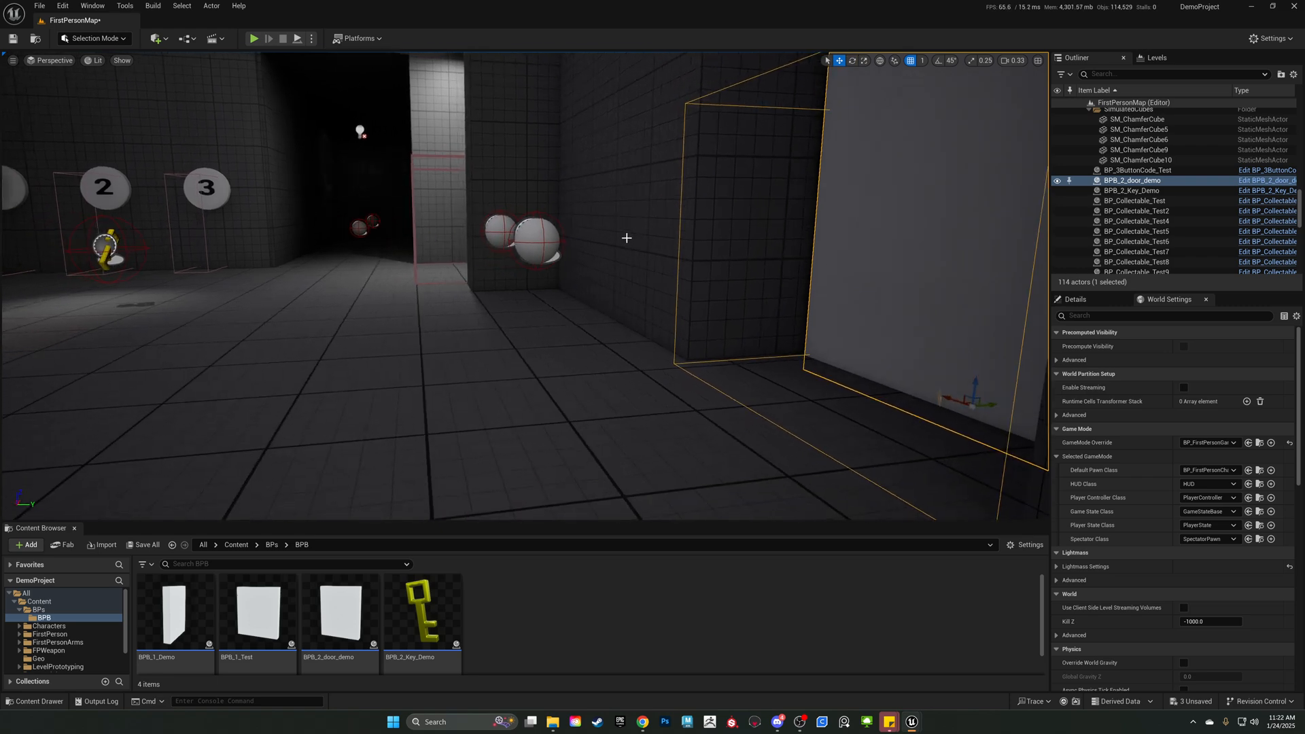
{"action": "key", "text": "s"}
{"action": "right_click_drag", "start_coordinate": [544, 306], "coordinate": [439, 309]}
{"action": "left_click", "coordinate": [333, 624]}
{"action": "left_click", "coordinate": [421, 615]}
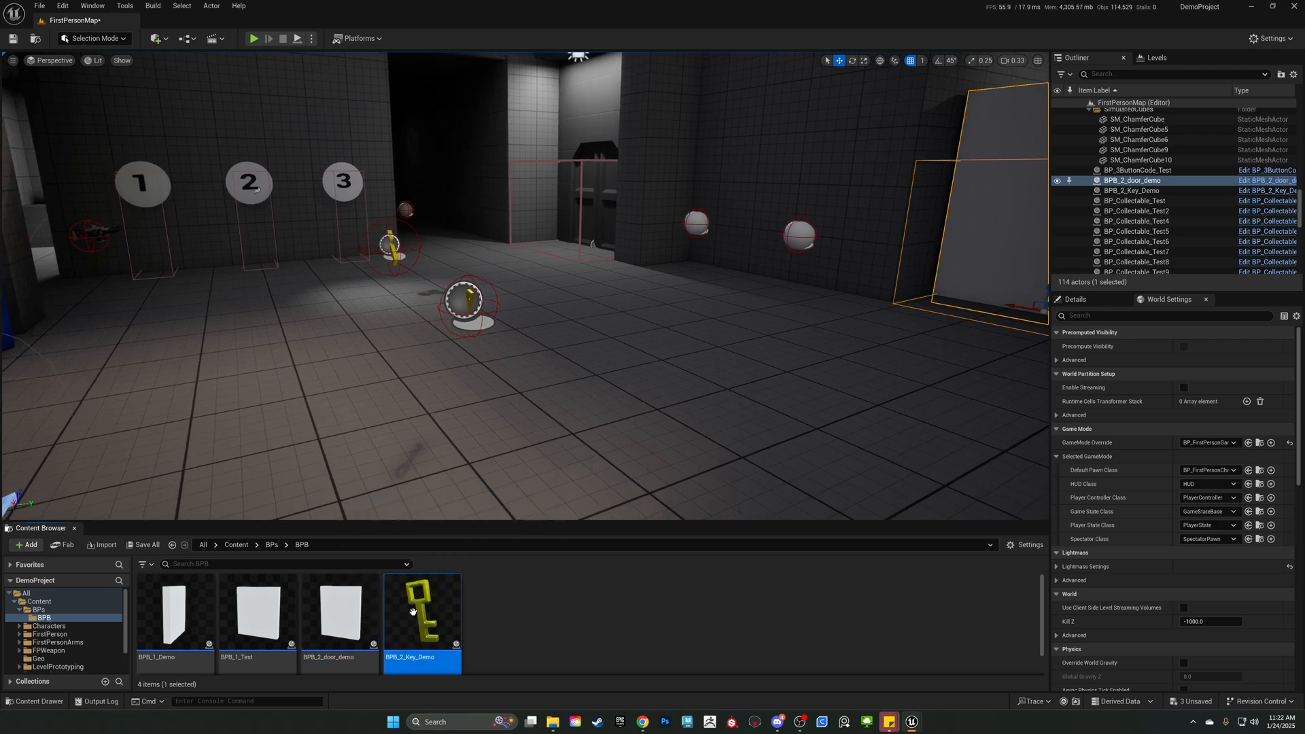
{"action": "left_click_drag", "start_coordinate": [471, 520], "coordinate": [471, 465]}
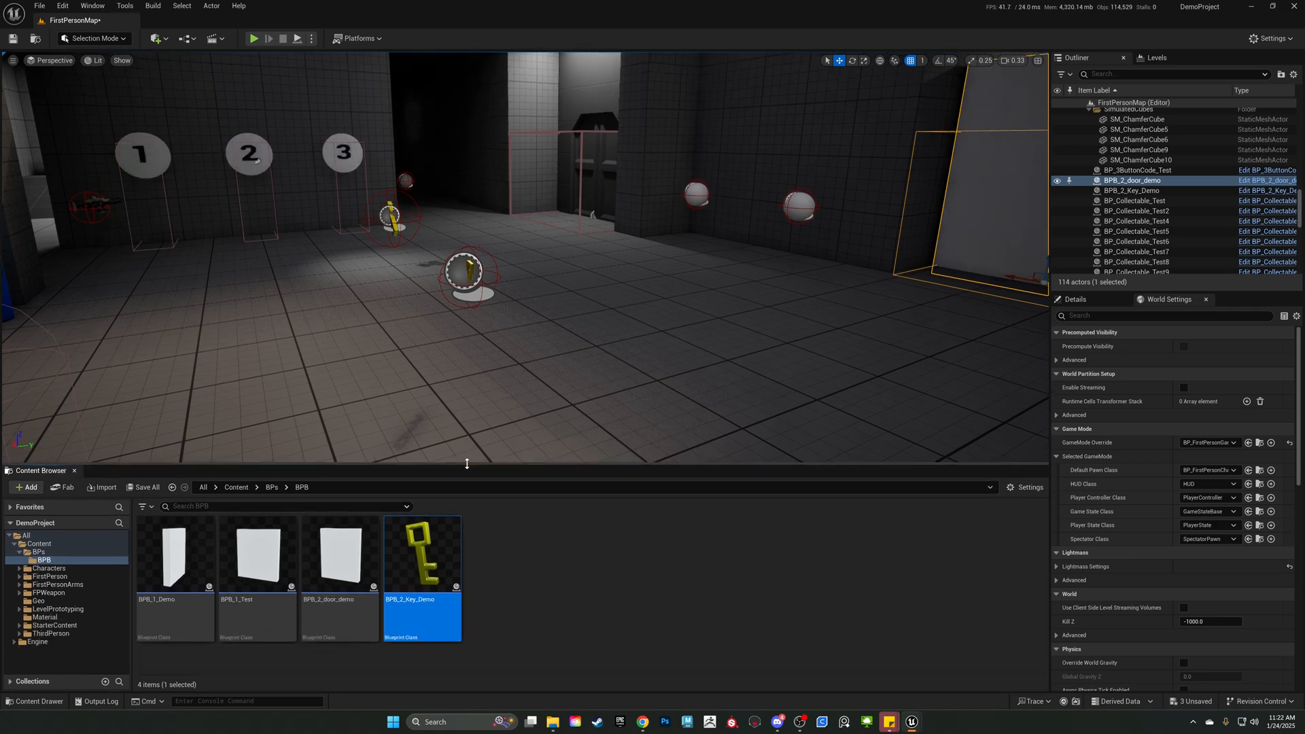
{"action": "left_click", "coordinate": [597, 585]}
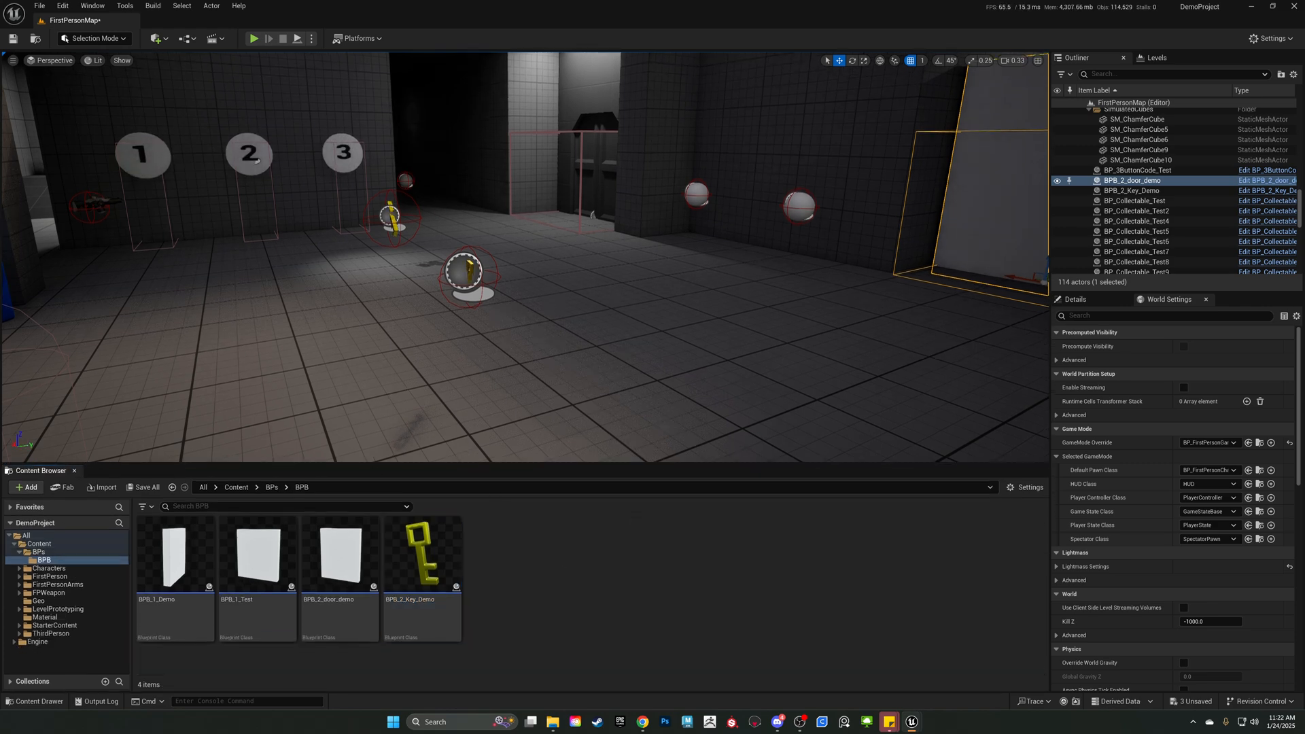
Delete the BPB_2_Key_Demo key and the BPB_2_door_demo door from the level.
{"action": "right_click_drag", "start_coordinate": [518, 308], "coordinate": [553, 300]}
{"action": "left_click", "coordinate": [348, 367]}
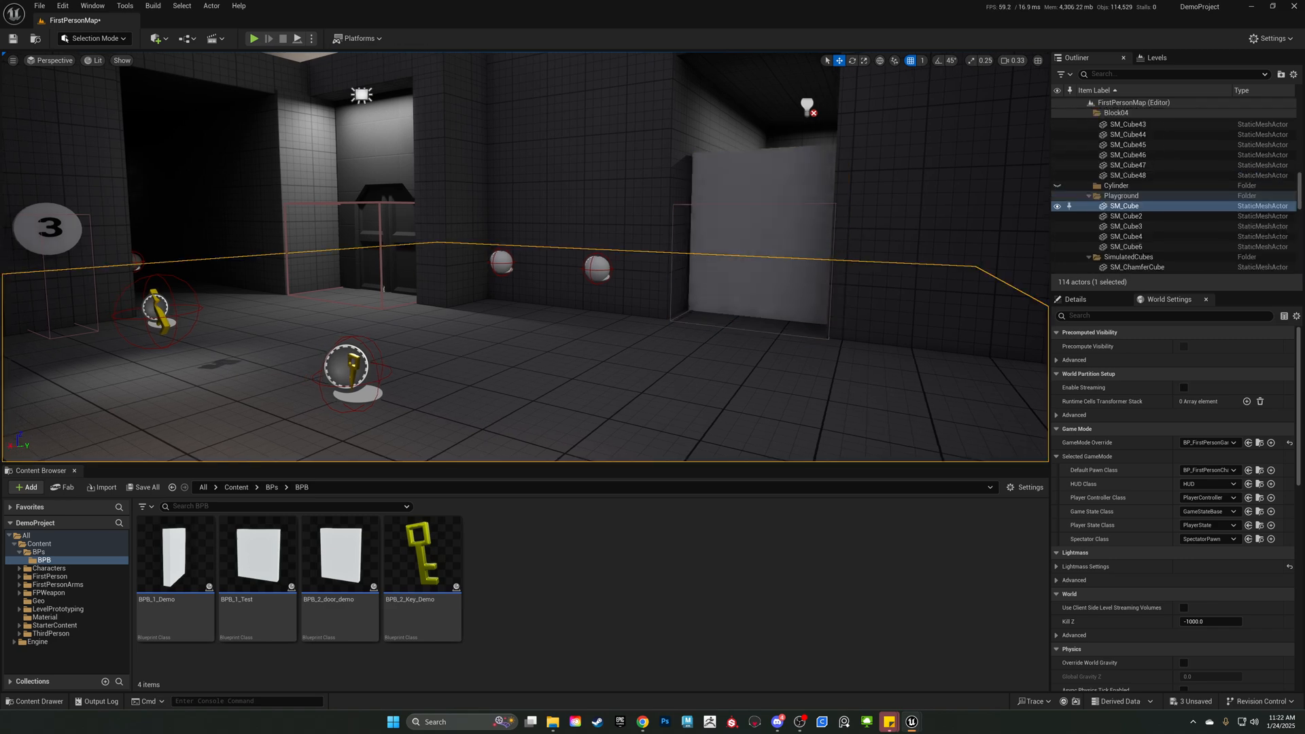
{"action": "key", "text": "Delete"}
{"action": "left_click", "coordinate": [790, 275]}
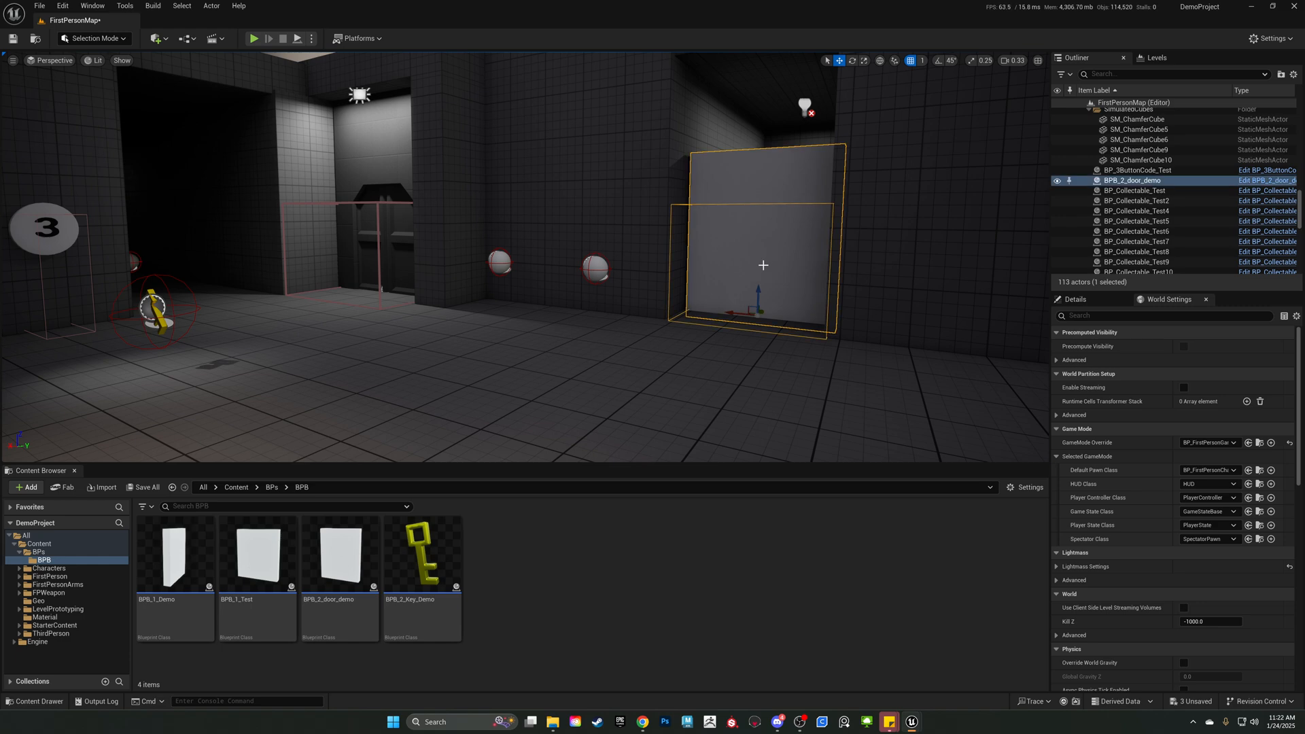
{"action": "key", "text": "Delete"}
{"action": "right_click_drag", "start_coordinate": [766, 299], "coordinate": [809, 296]}
{"action": "right_click_drag", "start_coordinate": [487, 388], "coordinate": [548, 359]}
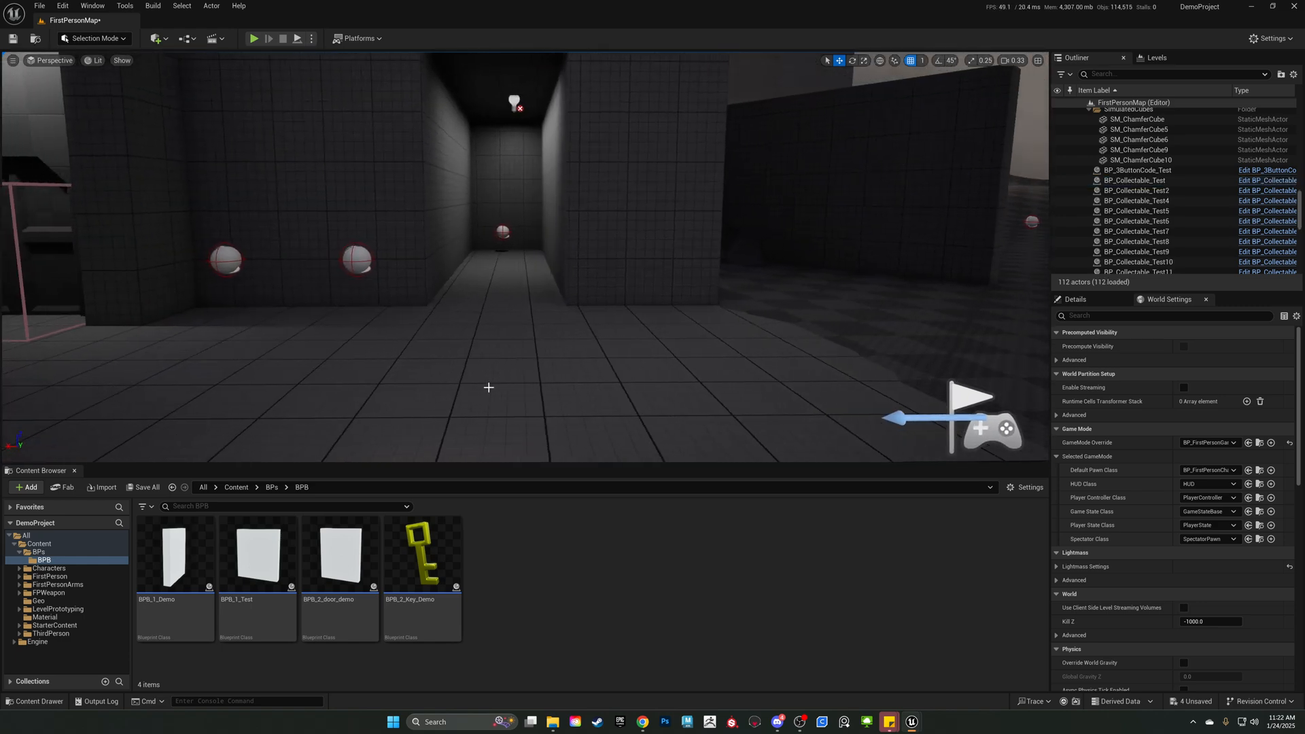
{"action": "left_click", "coordinate": [561, 632]}
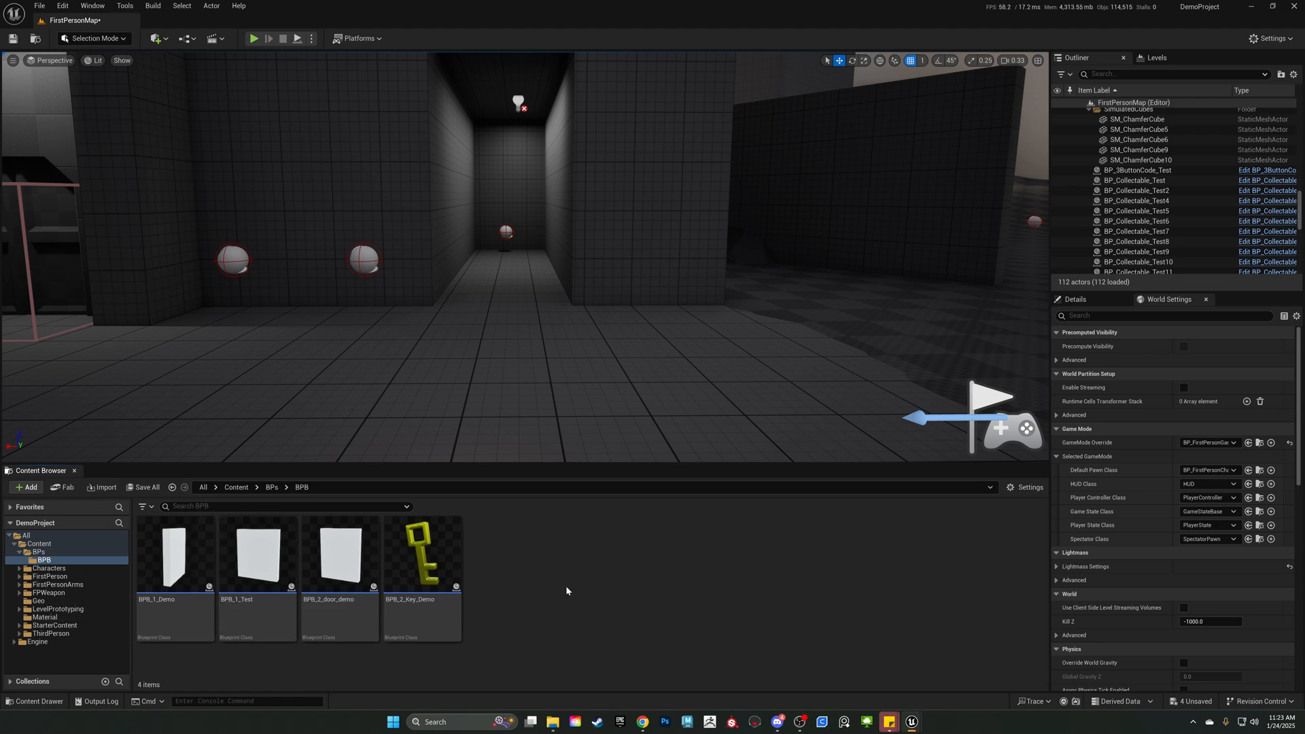
Open the BP_FirstPersonCharacter blueprint from Content/FirstPerson/Blueprints and enlarge its editor window over the level.
{"action": "left_click", "coordinate": [44, 544]}
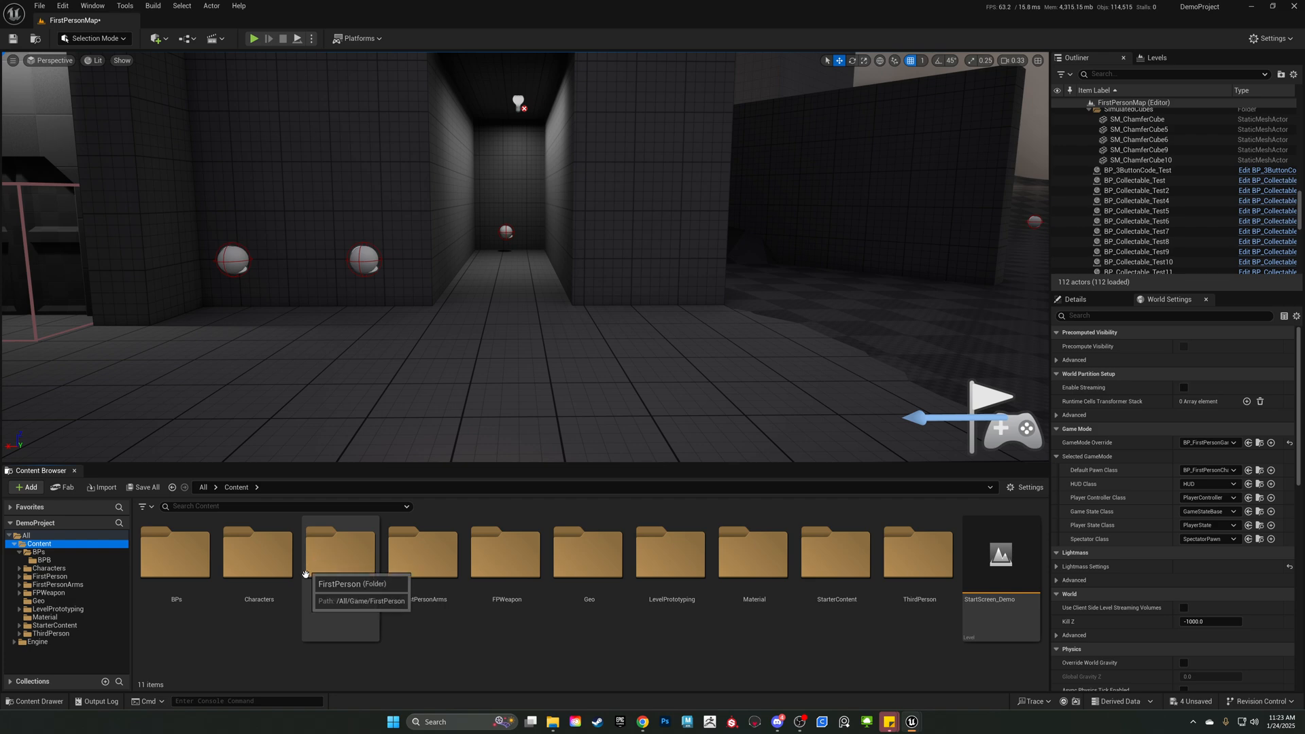
{"action": "double_click", "coordinate": [357, 571]}
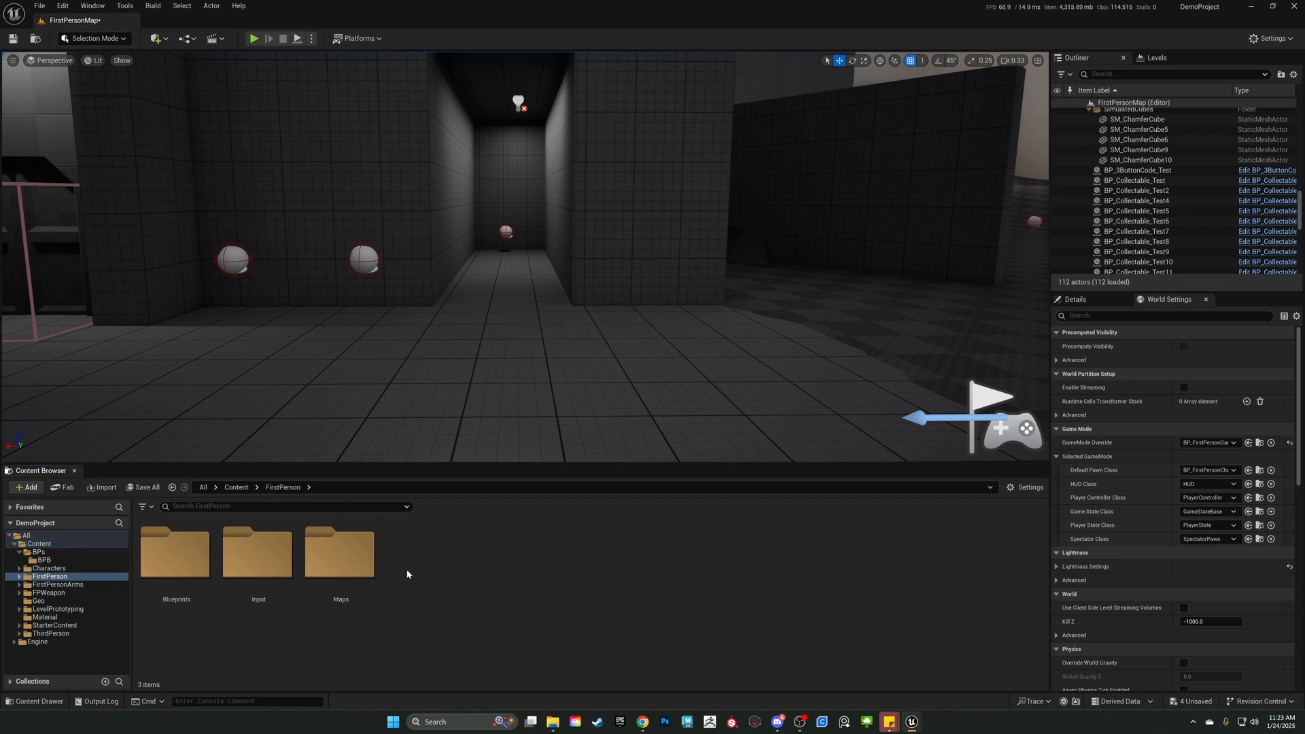
{"action": "double_click", "coordinate": [176, 555]}
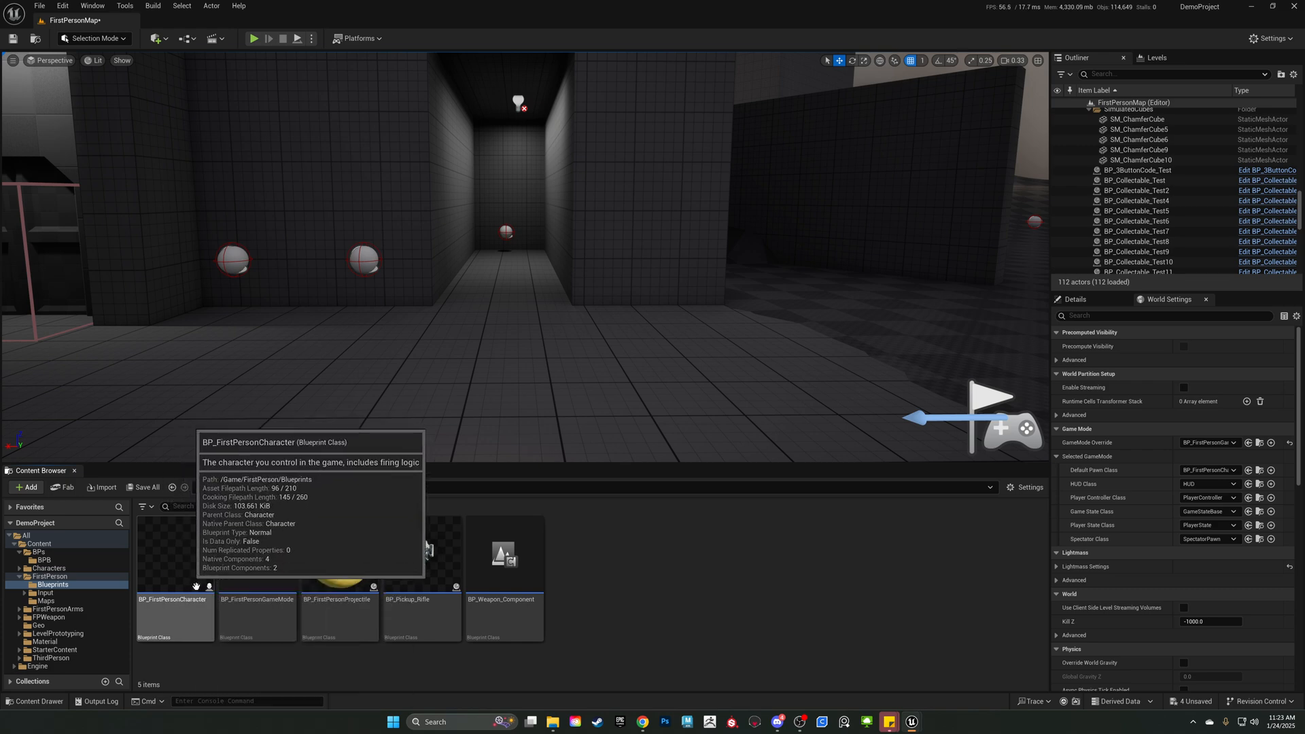
{"action": "left_click", "coordinate": [180, 574]}
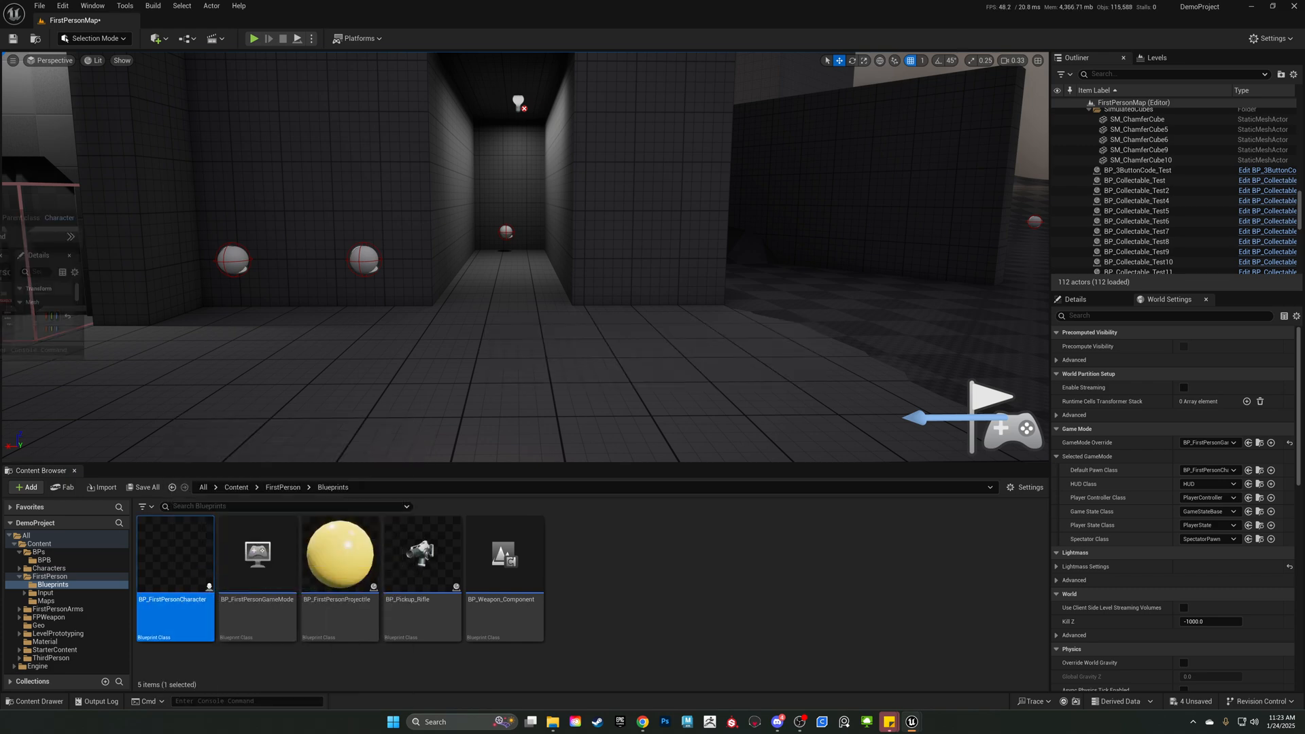
{"action": "left_click_drag", "start_coordinate": [0, 211], "coordinate": [356, 106]}
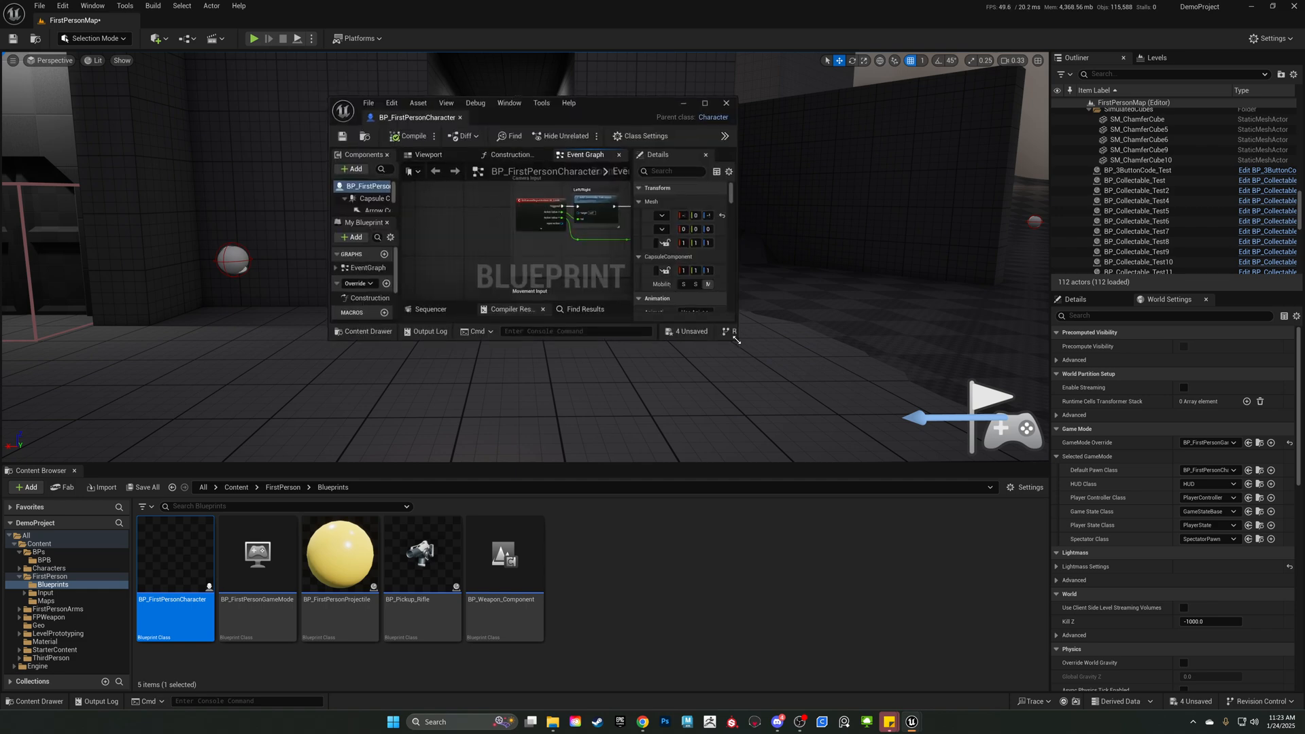
{"action": "left_click_drag", "start_coordinate": [737, 340], "coordinate": [1152, 638]}
Examine the input mapping, camera input and movement input nodes in the character's Event Graph.
{"action": "right_click_drag", "start_coordinate": [801, 452], "coordinate": [747, 561]}
{"action": "right_click_drag", "start_coordinate": [718, 284], "coordinate": [720, 268]}
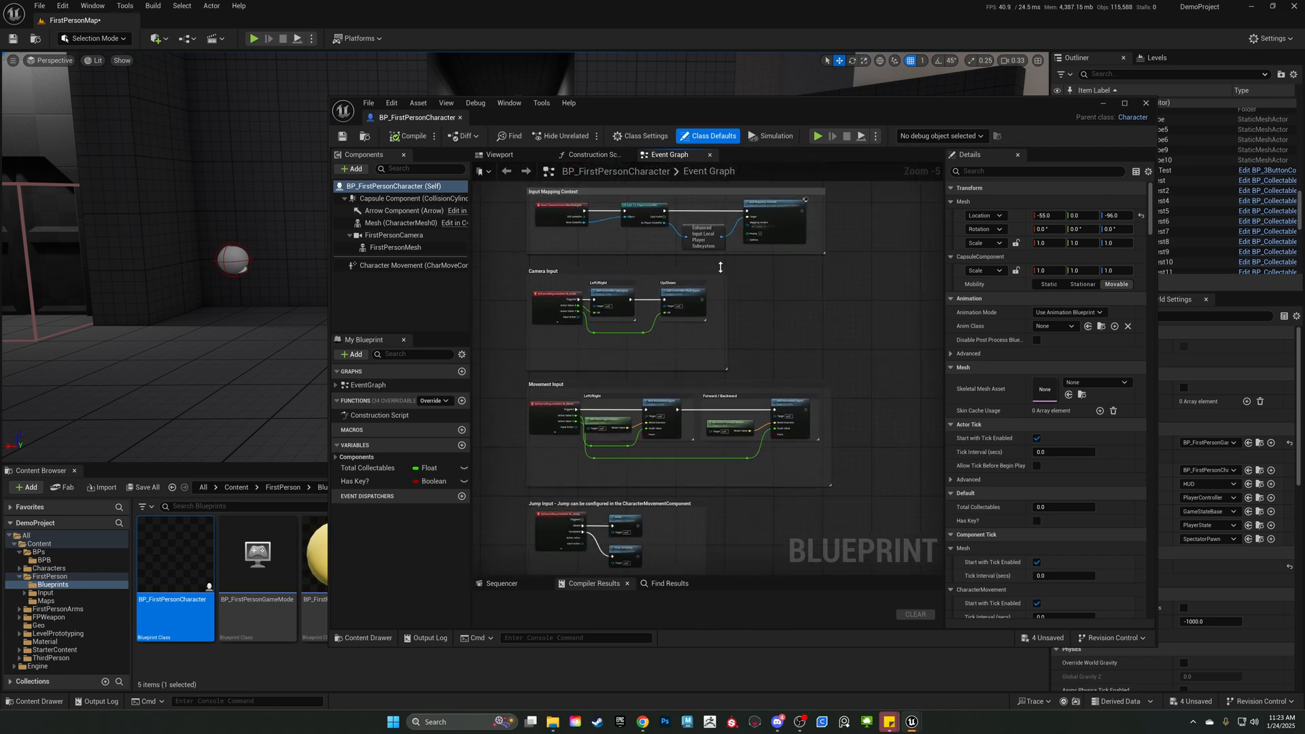
{"action": "scroll", "coordinate": [580, 261], "scroll_direction": "up", "scroll_amount": 2}
{"action": "right_click_drag", "start_coordinate": [502, 203], "coordinate": [508, 294]}
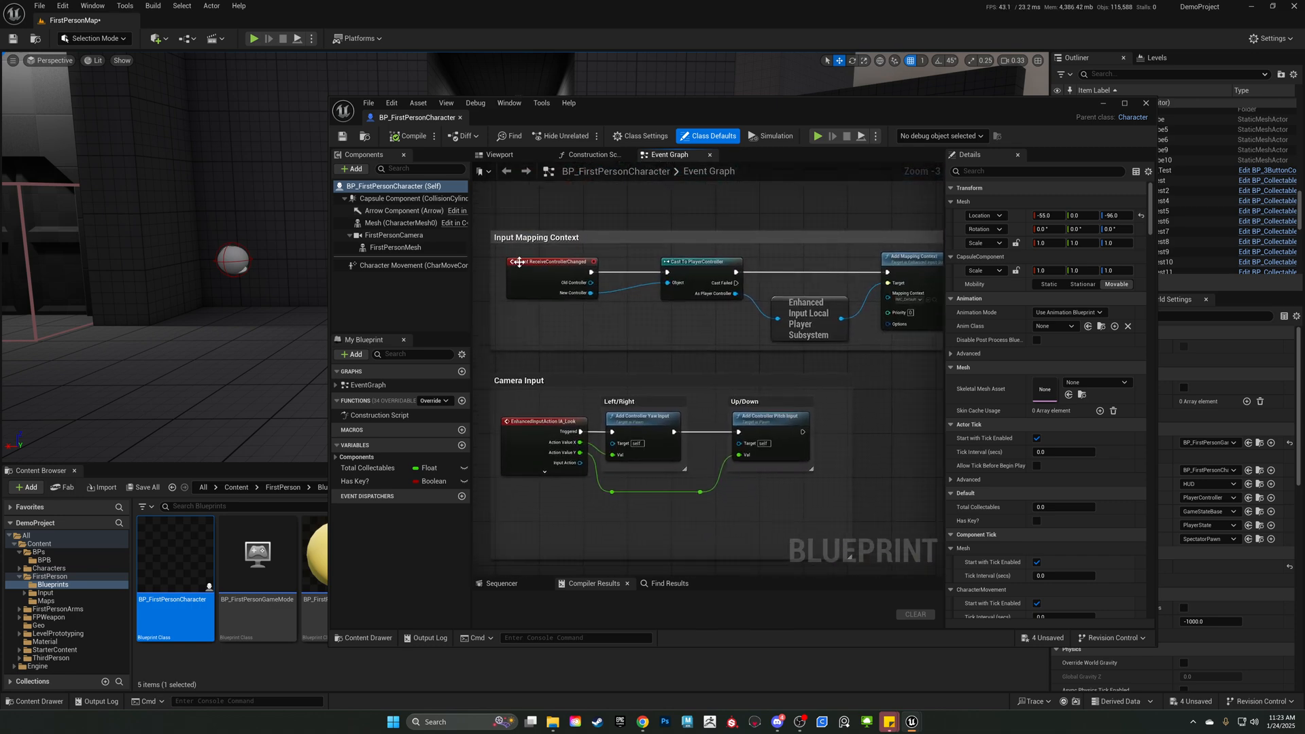
{"action": "right_click_drag", "start_coordinate": [573, 393], "coordinate": [603, 357]}
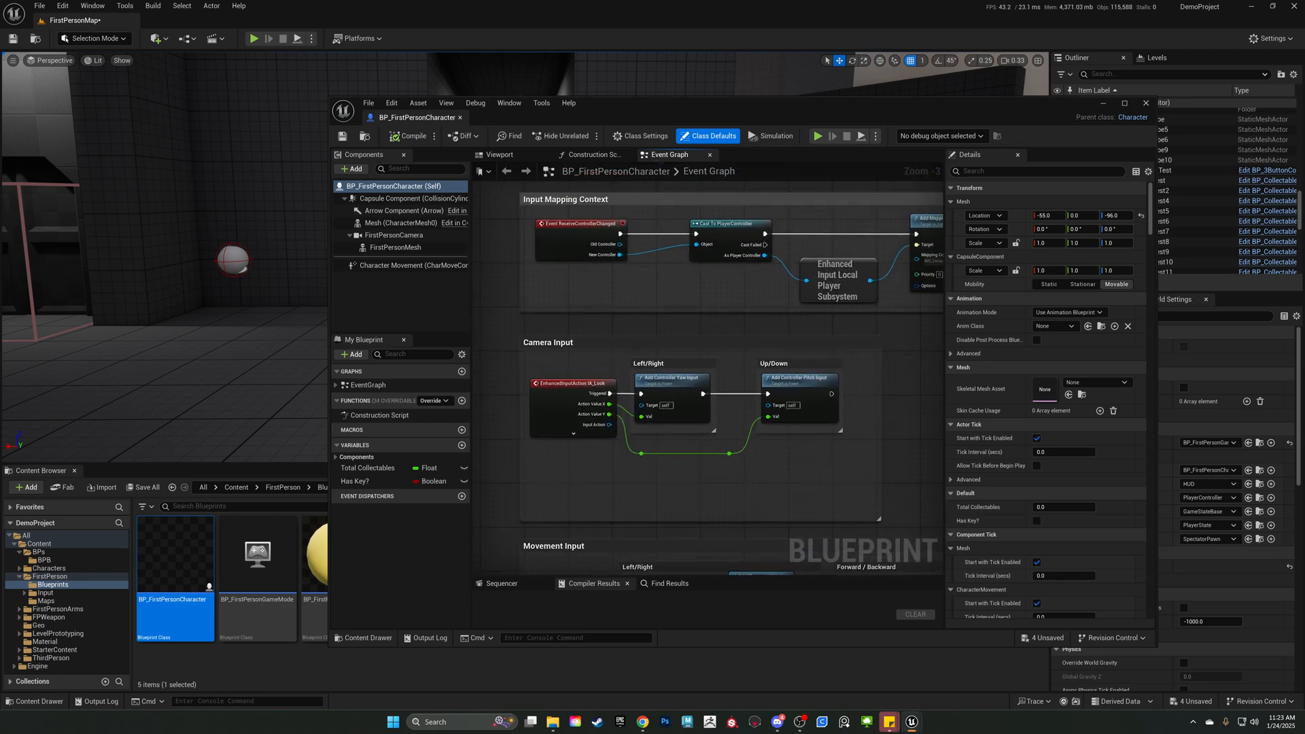
{"action": "right_click_drag", "start_coordinate": [607, 488], "coordinate": [614, 373]}
{"action": "right_click_drag", "start_coordinate": [604, 420], "coordinate": [609, 311]}
{"action": "right_click_drag", "start_coordinate": [642, 437], "coordinate": [689, 518]}
{"action": "right_click_drag", "start_coordinate": [652, 350], "coordinate": [604, 455]}
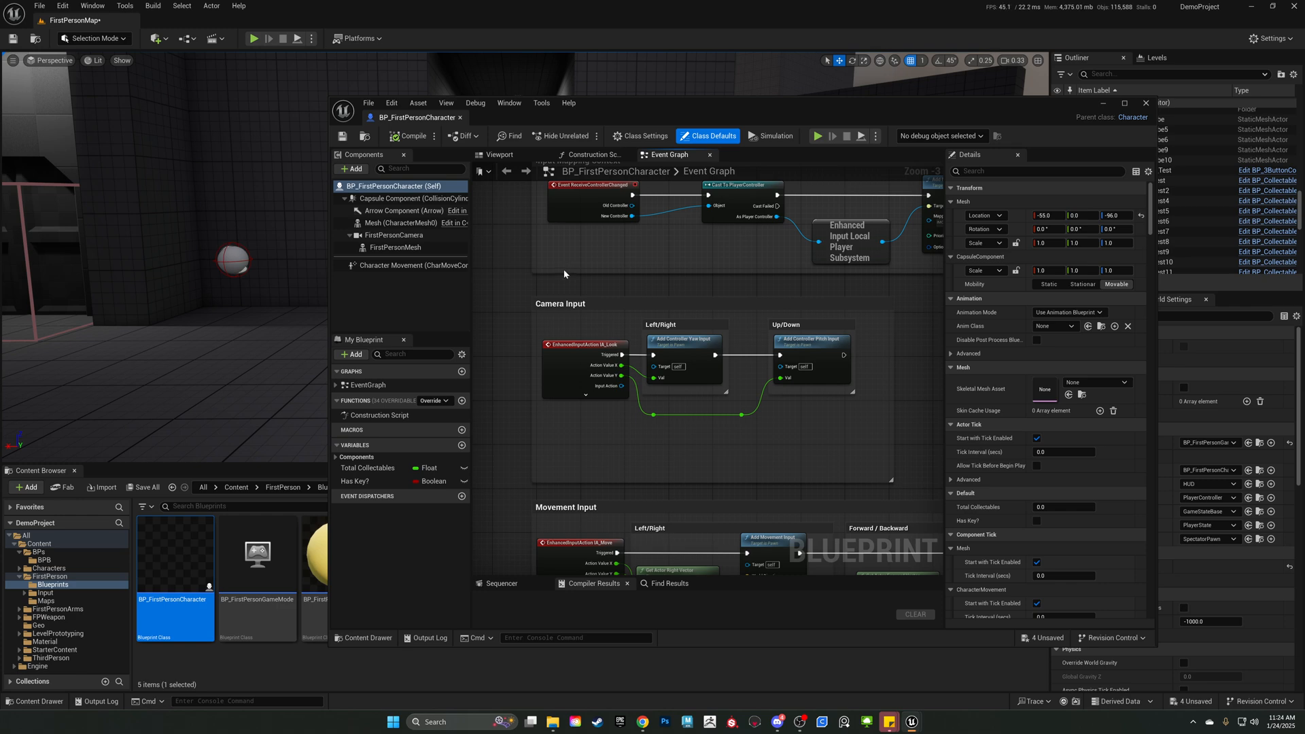
{"action": "right_click_drag", "start_coordinate": [698, 298], "coordinate": [679, 305]}
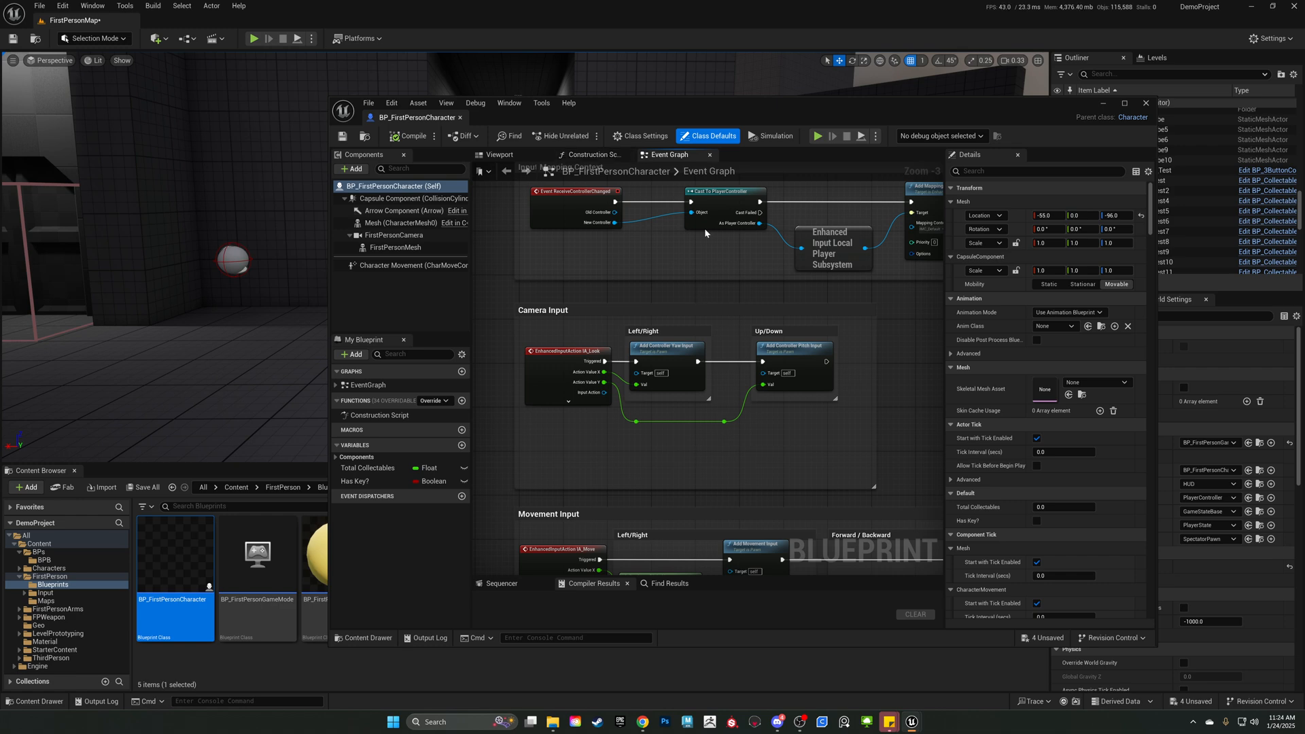
{"action": "right_click_drag", "start_coordinate": [631, 226], "coordinate": [612, 258]}
Reposition the character blueprint editor window higher and enlarge it to give the Event Graph more room.
{"action": "left_click_drag", "start_coordinate": [586, 107], "coordinate": [569, 45]}
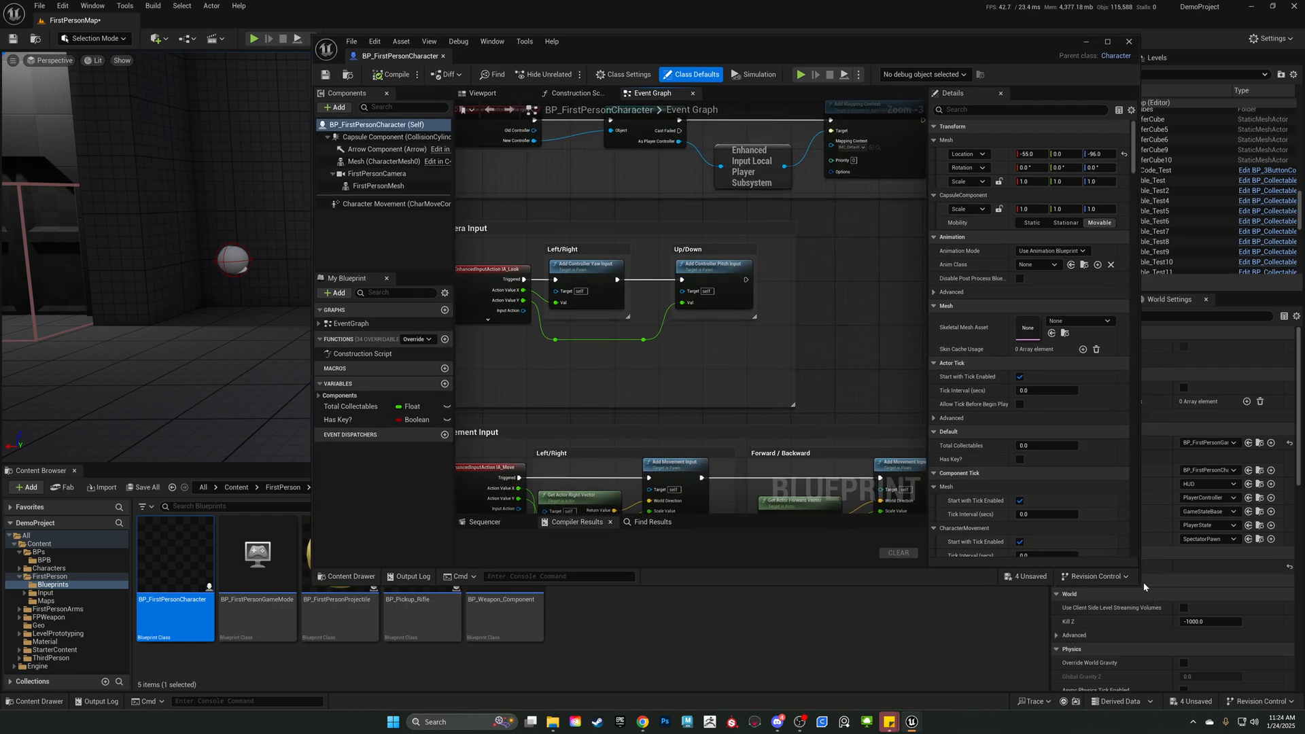
{"action": "left_click_drag", "start_coordinate": [1142, 589], "coordinate": [1265, 694]}
{"action": "right_click_drag", "start_coordinate": [879, 361], "coordinate": [891, 335]}
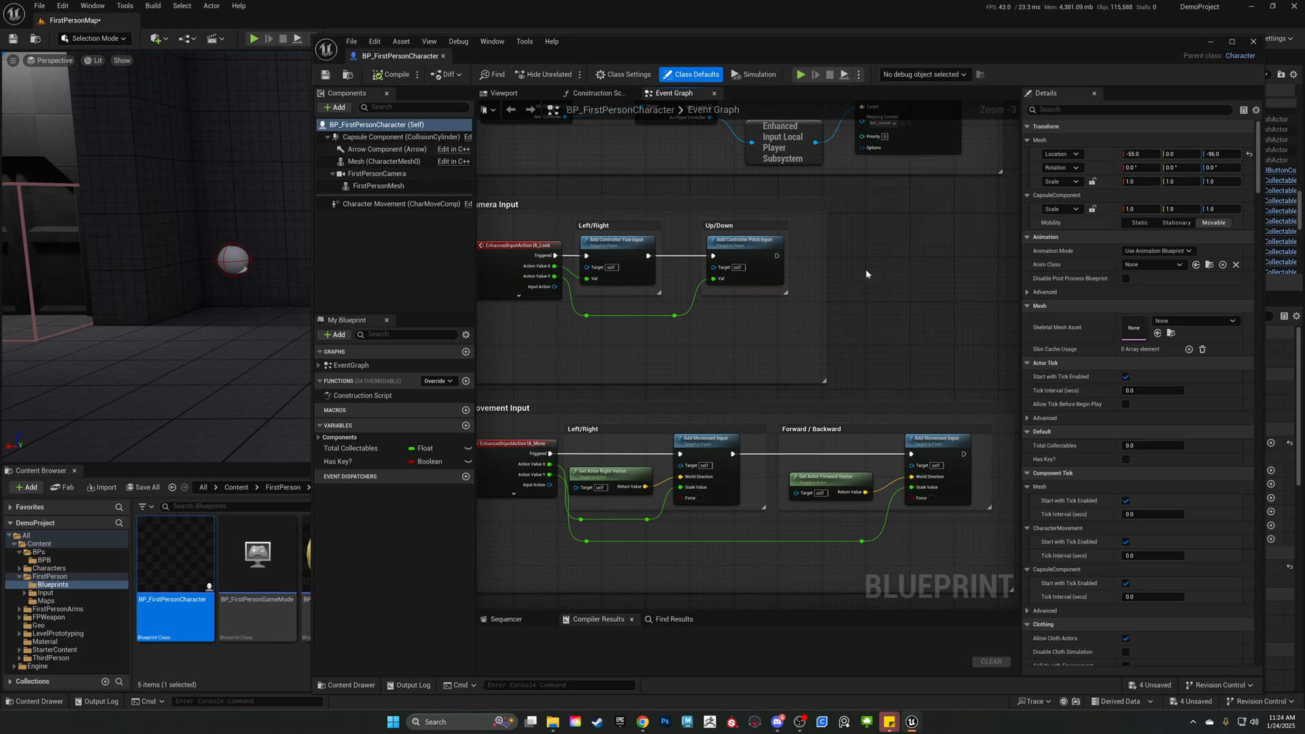
{"action": "right_click_drag", "start_coordinate": [715, 255], "coordinate": [827, 250]}
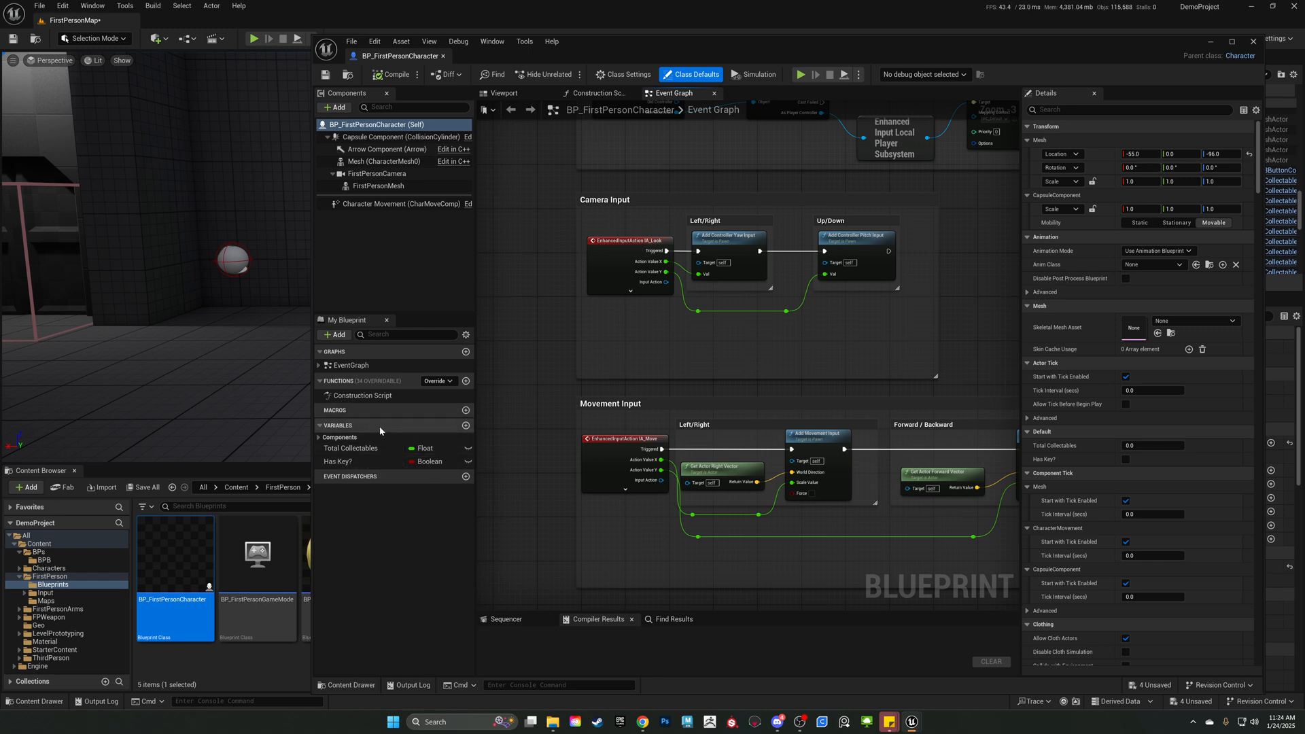
{"action": "left_click", "coordinate": [465, 426]}
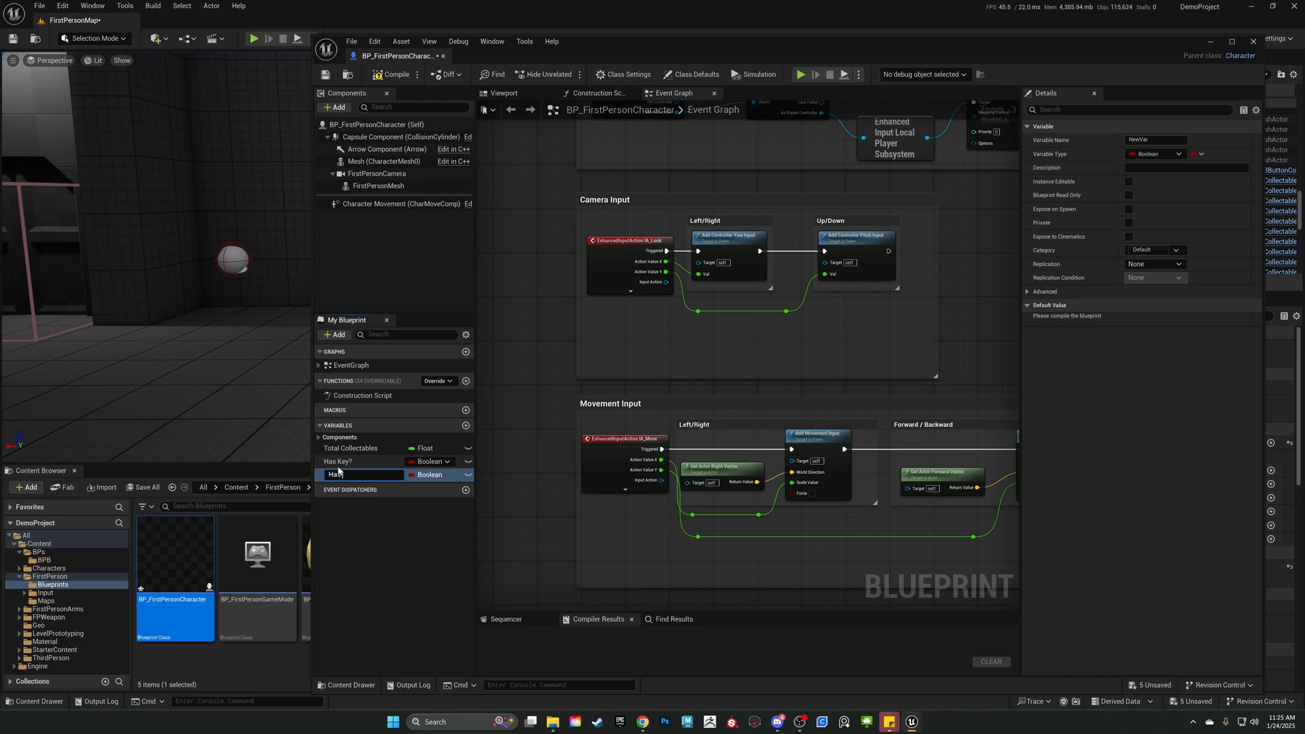
{"action": "type", "text": "Key?"}
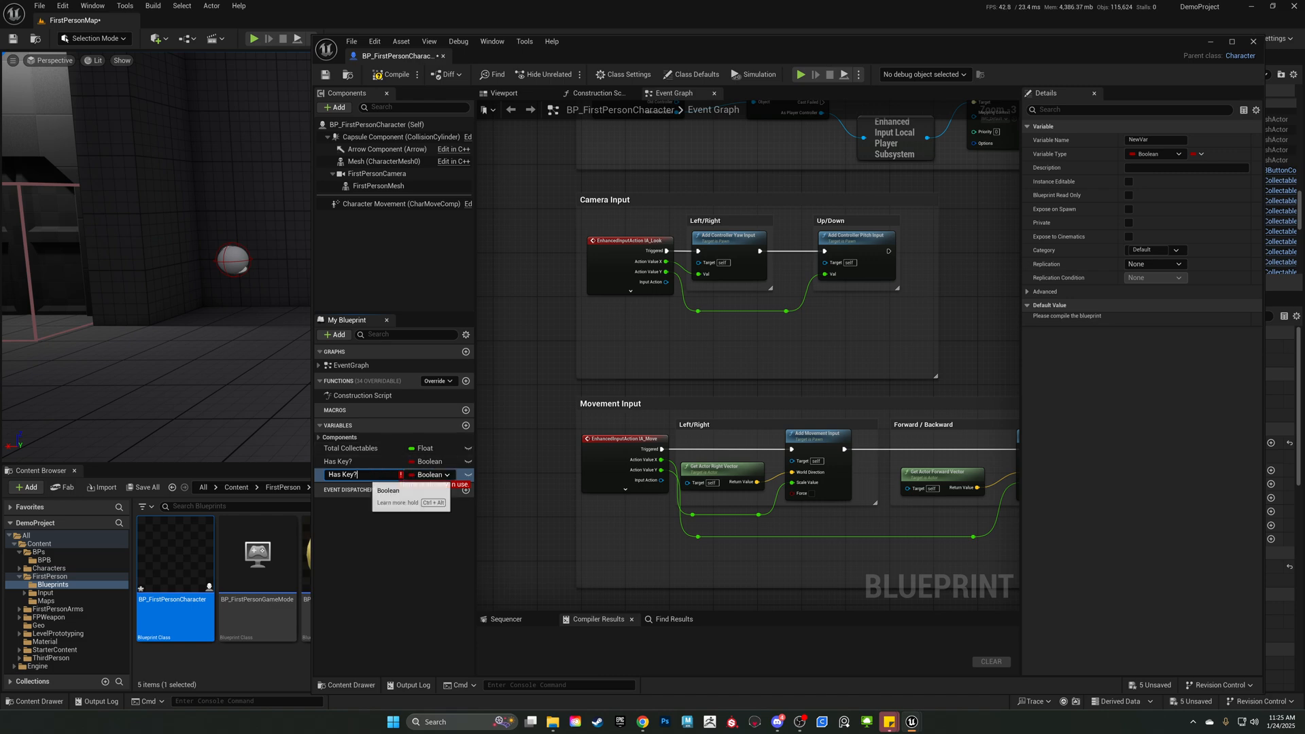
{"action": "key", "text": "Escape"}
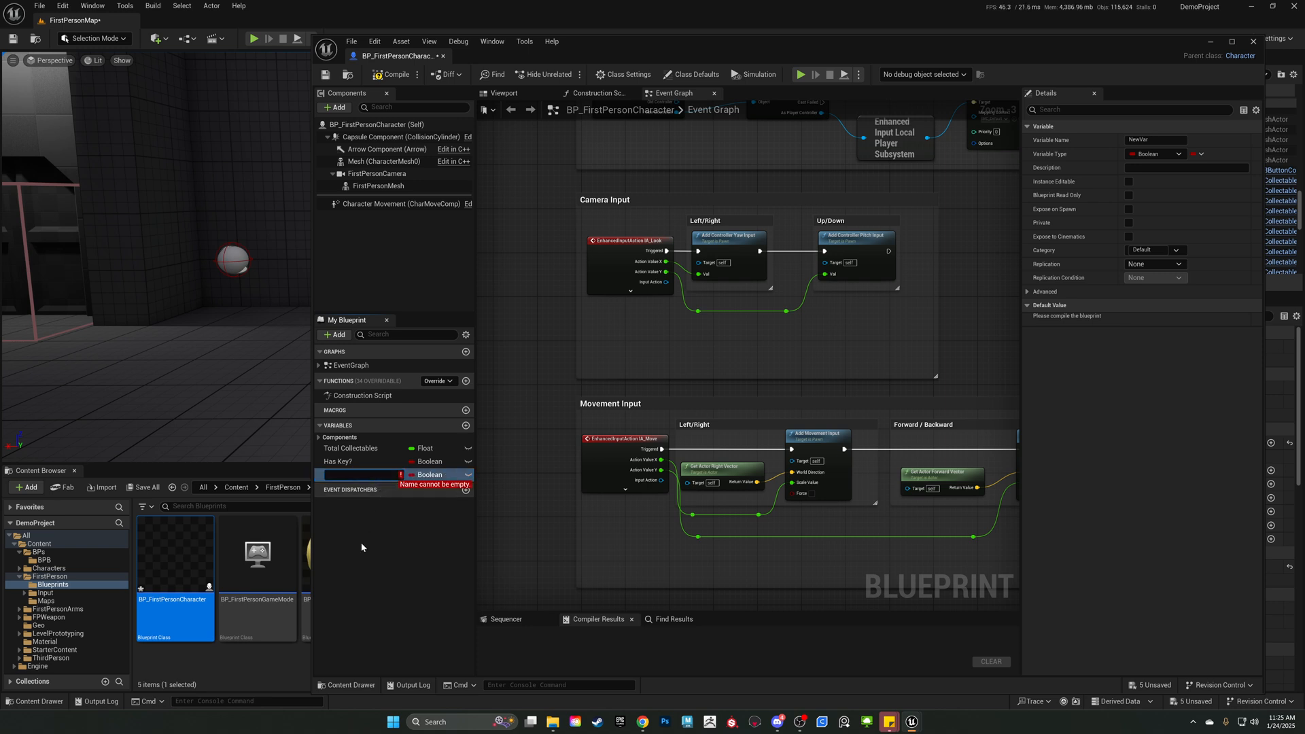
{"action": "left_click", "coordinate": [447, 476]}
{"action": "left_click", "coordinate": [384, 476]}
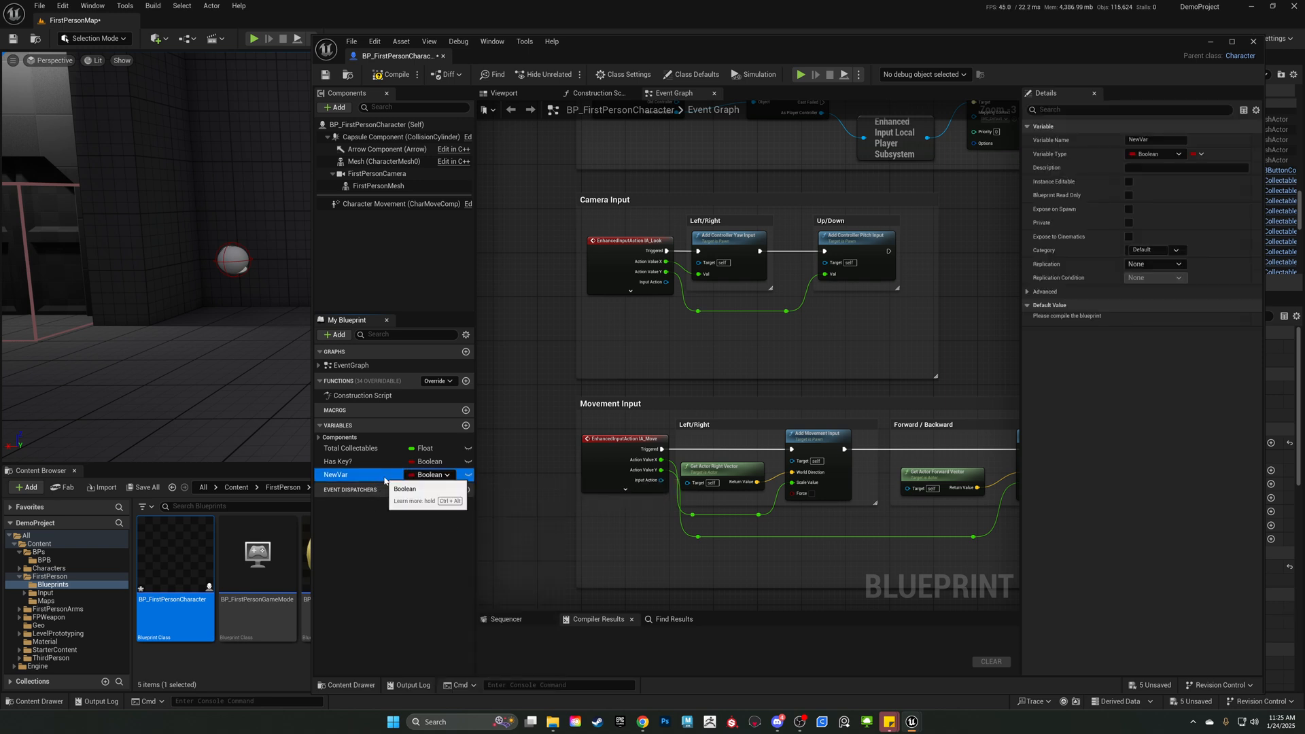
{"action": "key", "text": "Delete"}
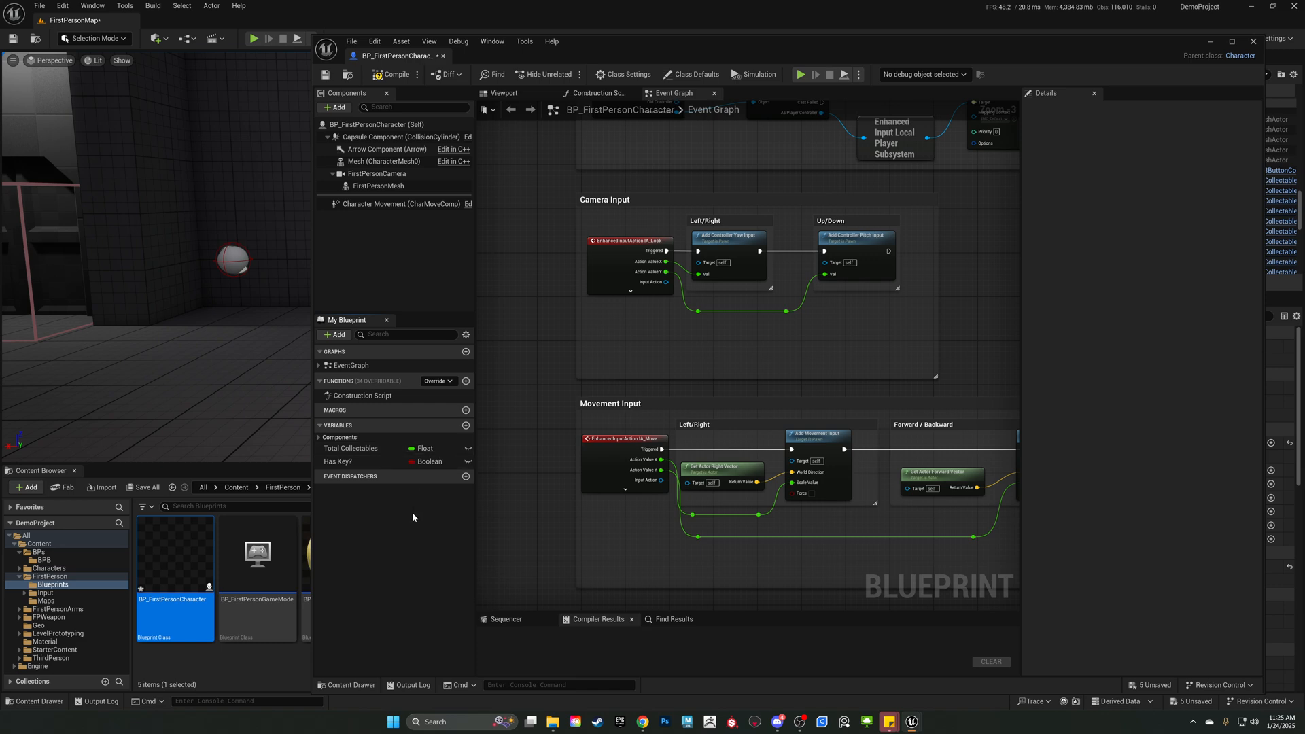
Shrink the character blueprint editor window and move it aside to uncover the level and the content browser.
{"action": "right_click_drag", "start_coordinate": [942, 351], "coordinate": [884, 416]}
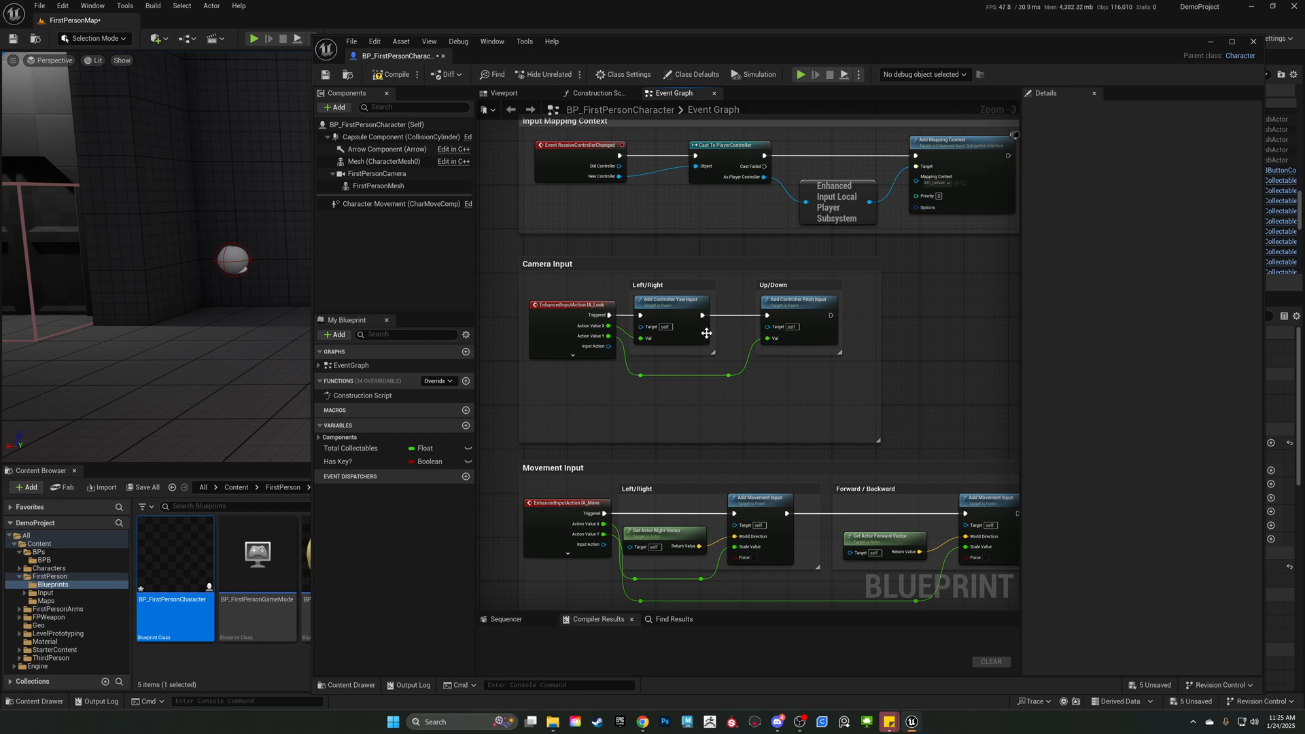
{"action": "right_click_drag", "start_coordinate": [950, 410], "coordinate": [900, 376]}
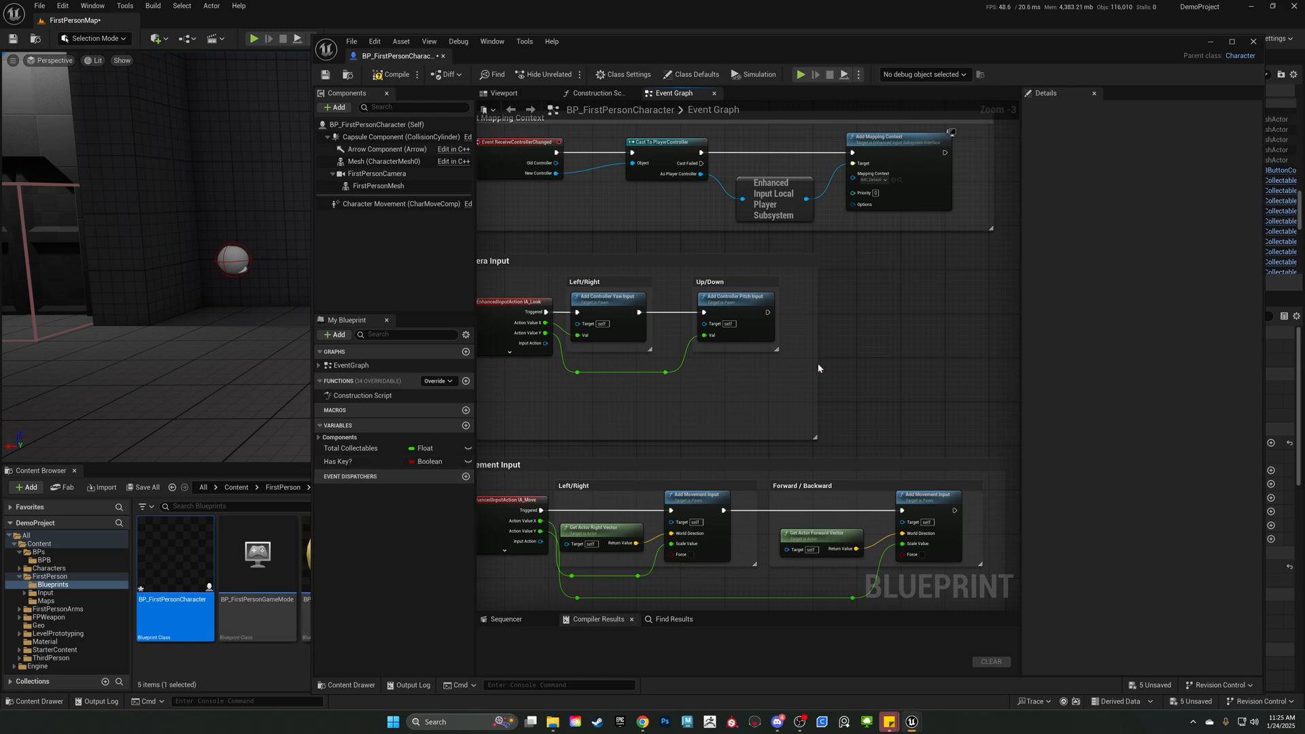
{"action": "right_click_drag", "start_coordinate": [818, 363], "coordinate": [896, 348]}
{"action": "left_click_drag", "start_coordinate": [526, 62], "coordinate": [437, 62]}
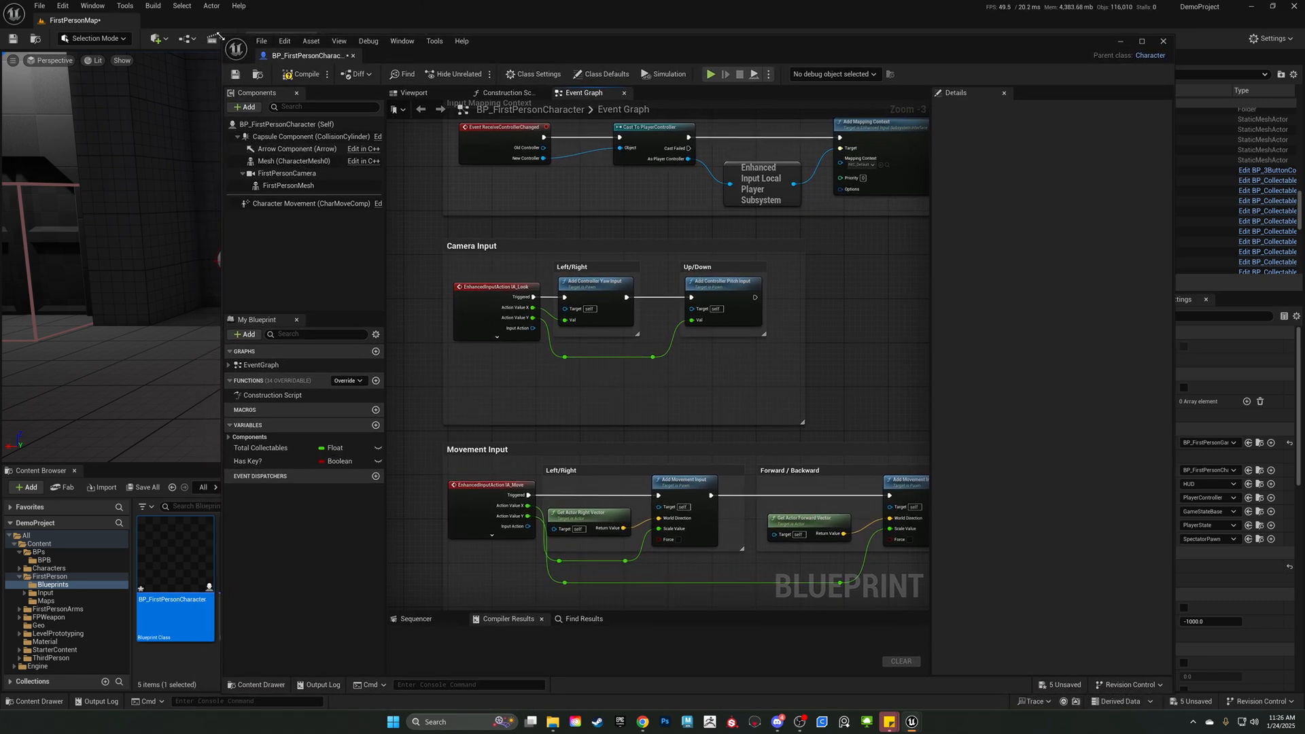
{"action": "left_click_drag", "start_coordinate": [225, 36], "coordinate": [570, 261]}
{"action": "left_click_drag", "start_coordinate": [912, 282], "coordinate": [986, 91]}
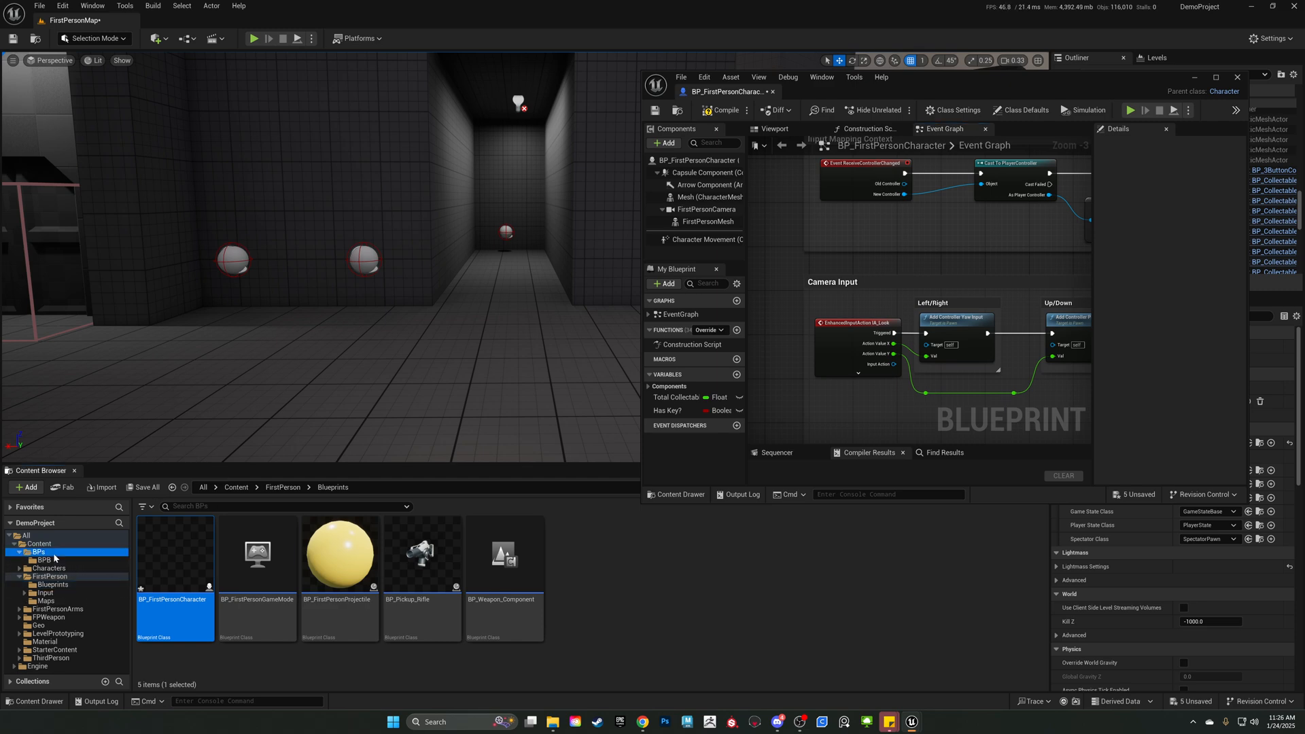
Create a new folder with the default name inside Content/BPs/BPB and open it.
{"action": "left_click", "coordinate": [41, 552]}
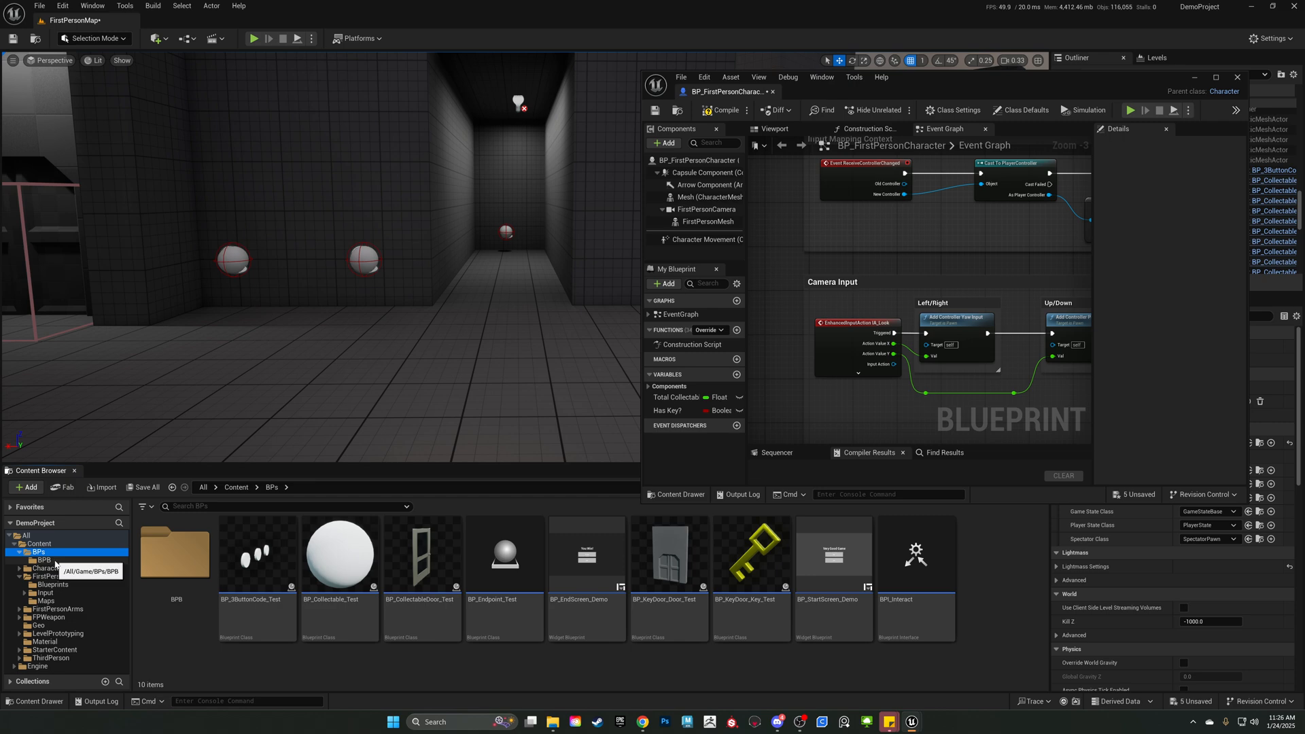
{"action": "double_click", "coordinate": [182, 571]}
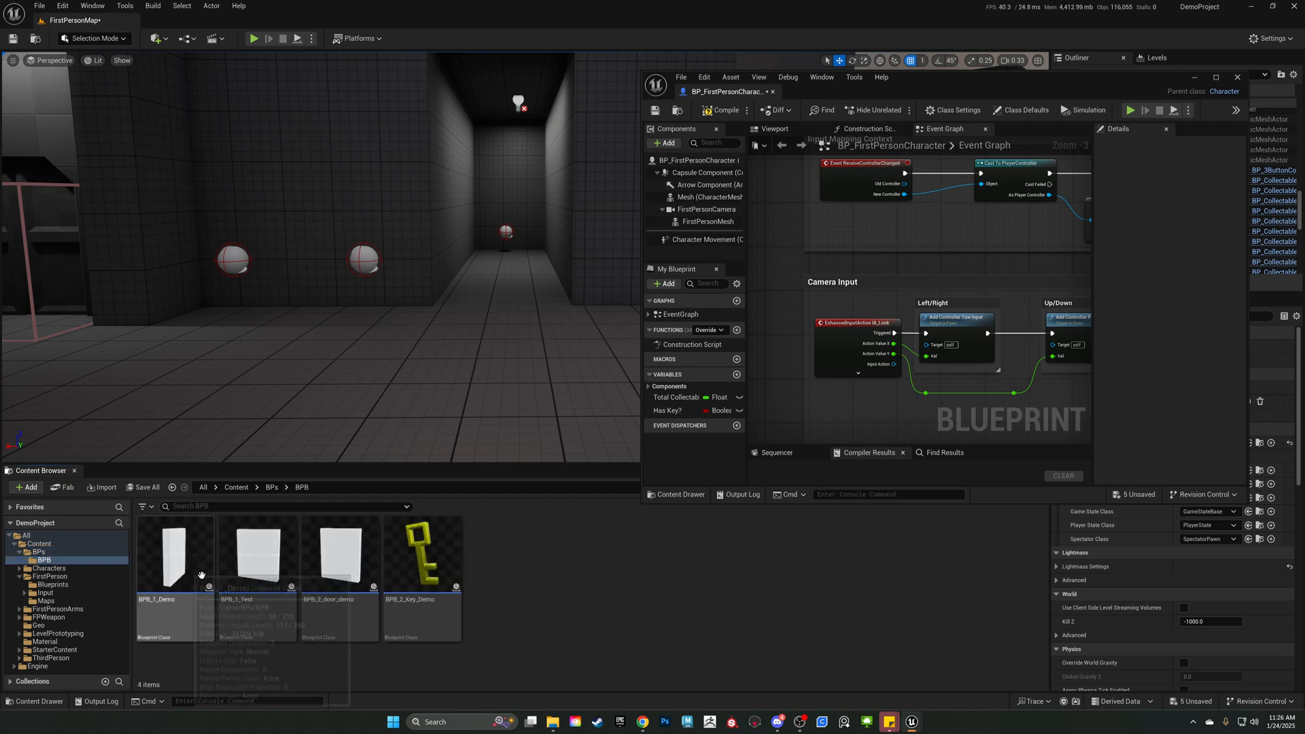
{"action": "right_click", "coordinate": [591, 612]}
{"action": "left_click", "coordinate": [636, 243]}
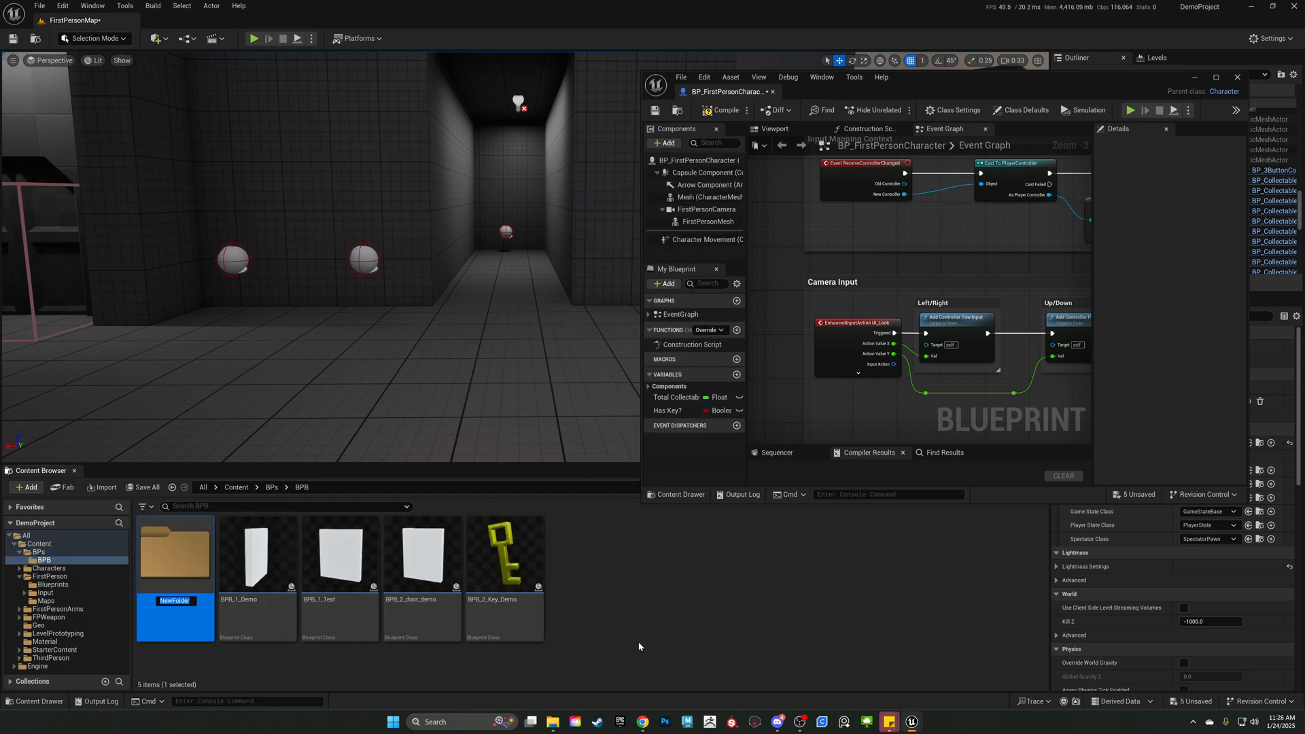
{"action": "double_click", "coordinate": [187, 593]}
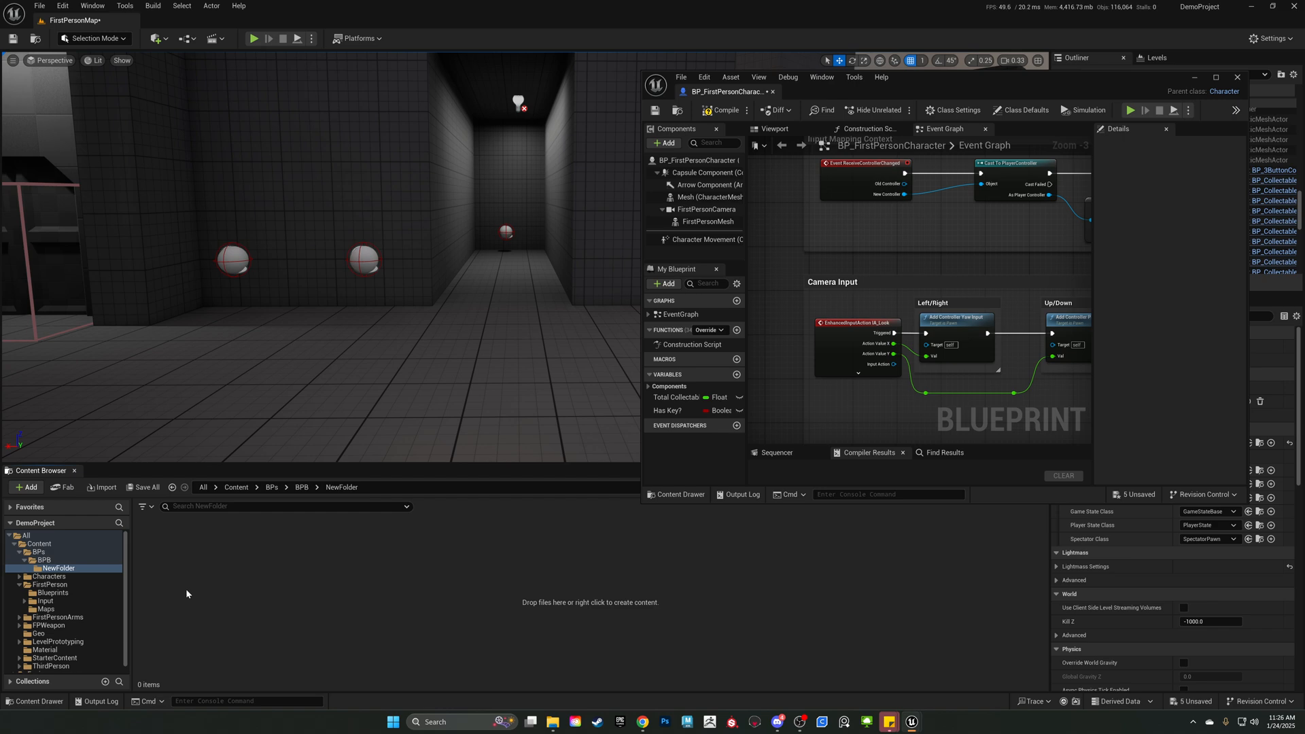
Create an Actor blueprint class named BP_KEY_DEMO in the new folder.
{"action": "right_click", "coordinate": [269, 552]}
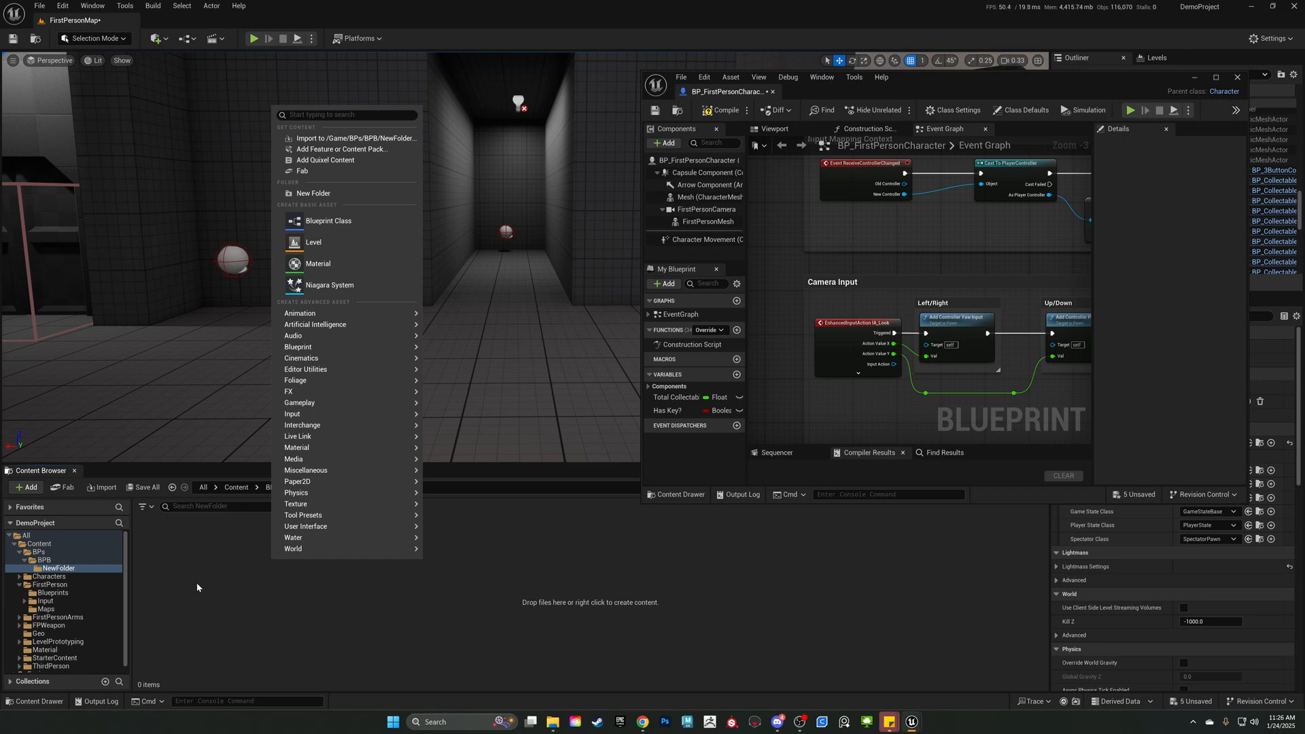
{"action": "left_click", "coordinate": [333, 219]}
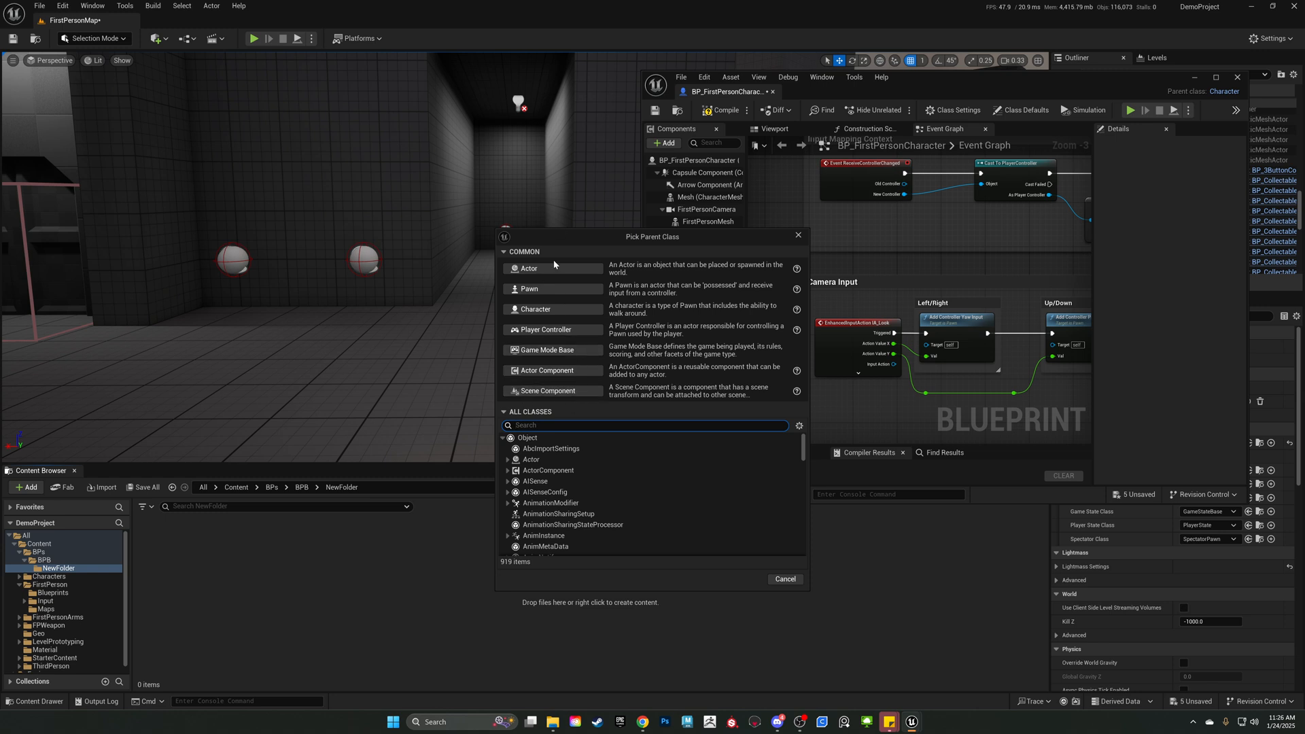
{"action": "left_click", "coordinate": [536, 270]}
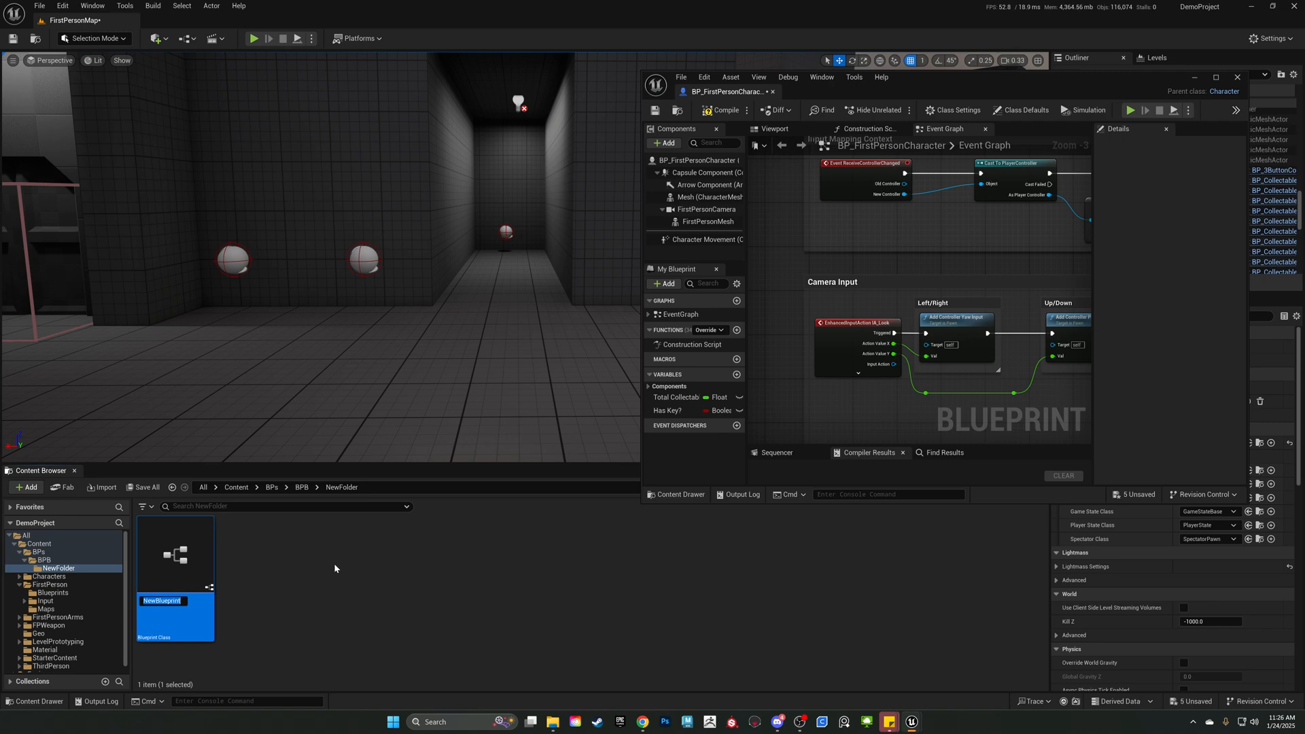
{"action": "type", "text": "BP_KEY_DEMO"}
{"action": "key", "text": "Return"}
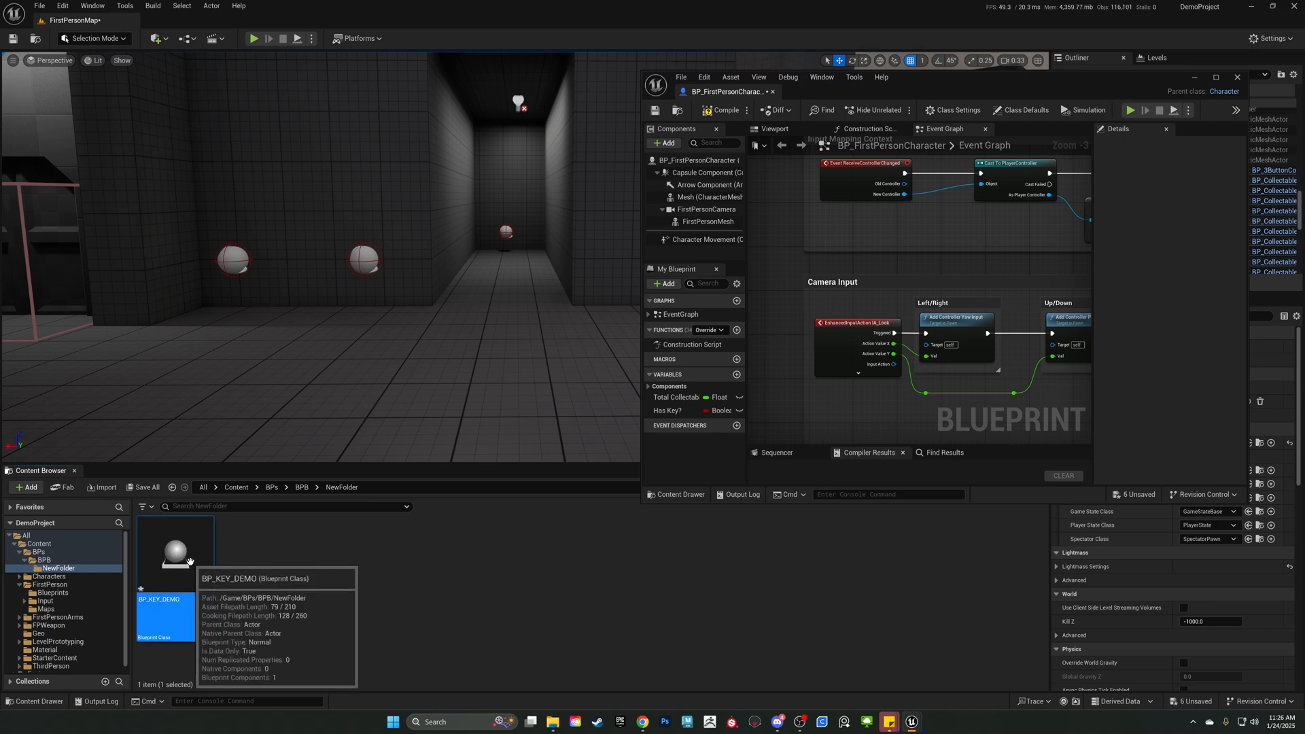
{"action": "left_click", "coordinate": [314, 596]}
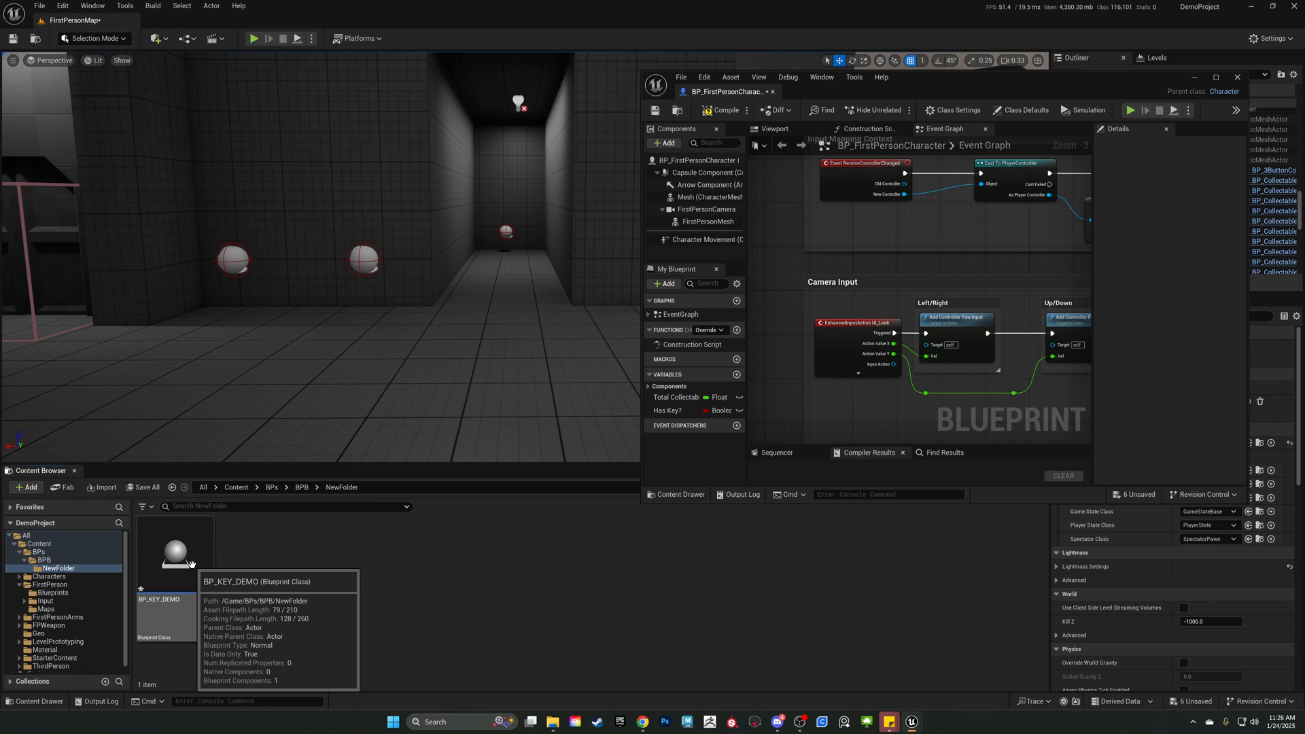
Open BP_KEY_DEMO, dock its editor beside the character blueprint, and reposition and enlarge the shared window.
{"action": "left_click", "coordinate": [192, 564]}
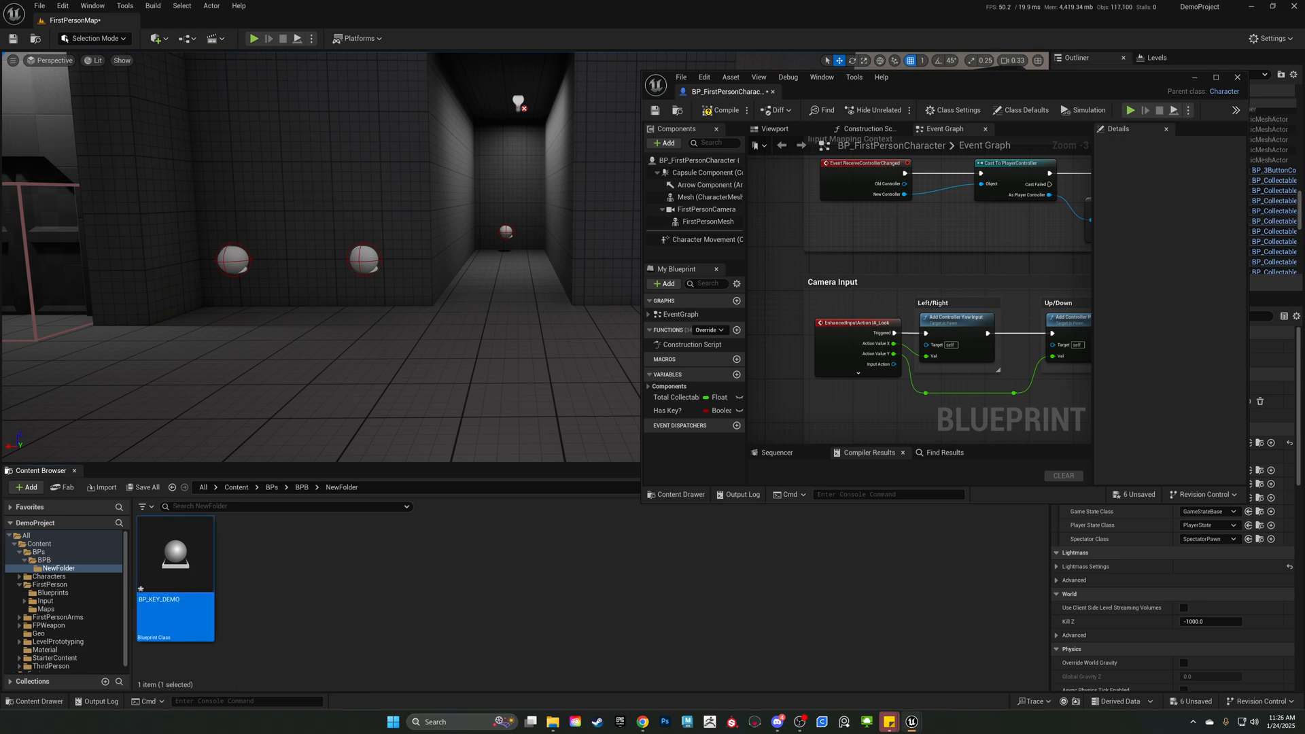
{"action": "left_click_drag", "start_coordinate": [326, 367], "coordinate": [819, 95]}
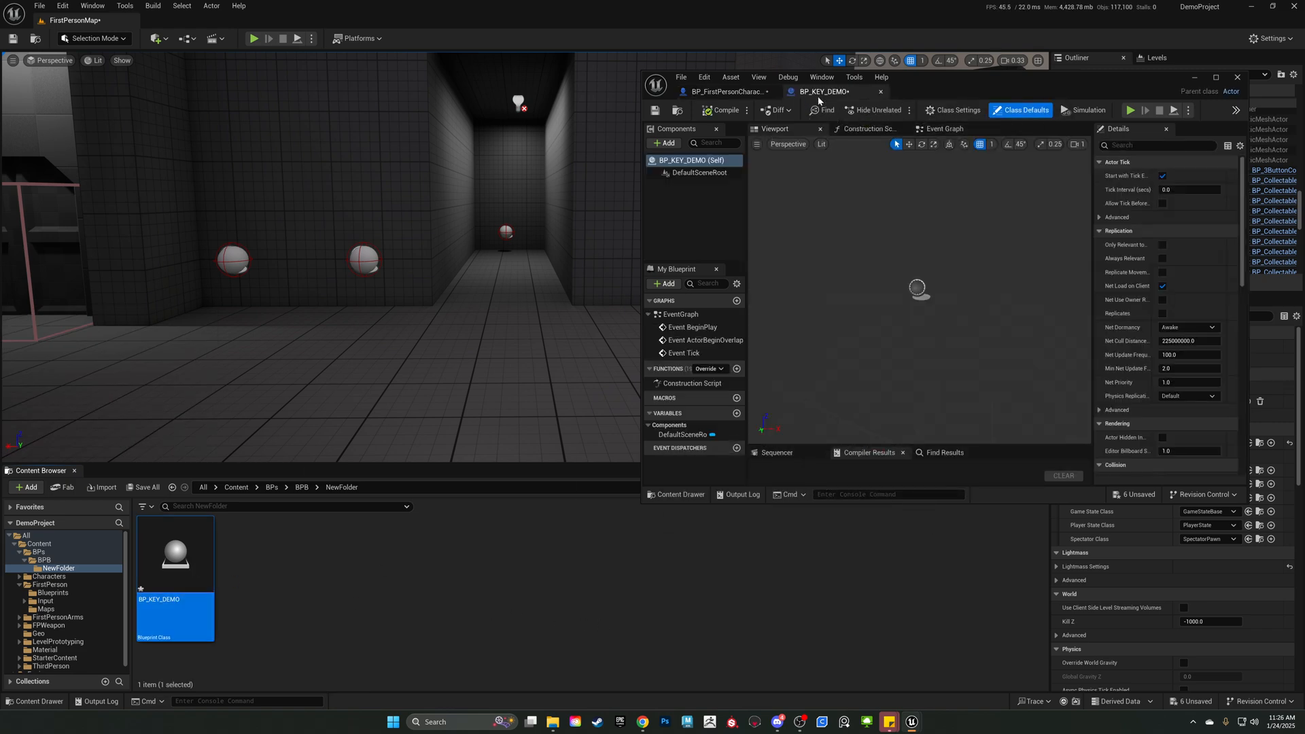
{"action": "left_click_drag", "start_coordinate": [1034, 97], "coordinate": [858, 95]}
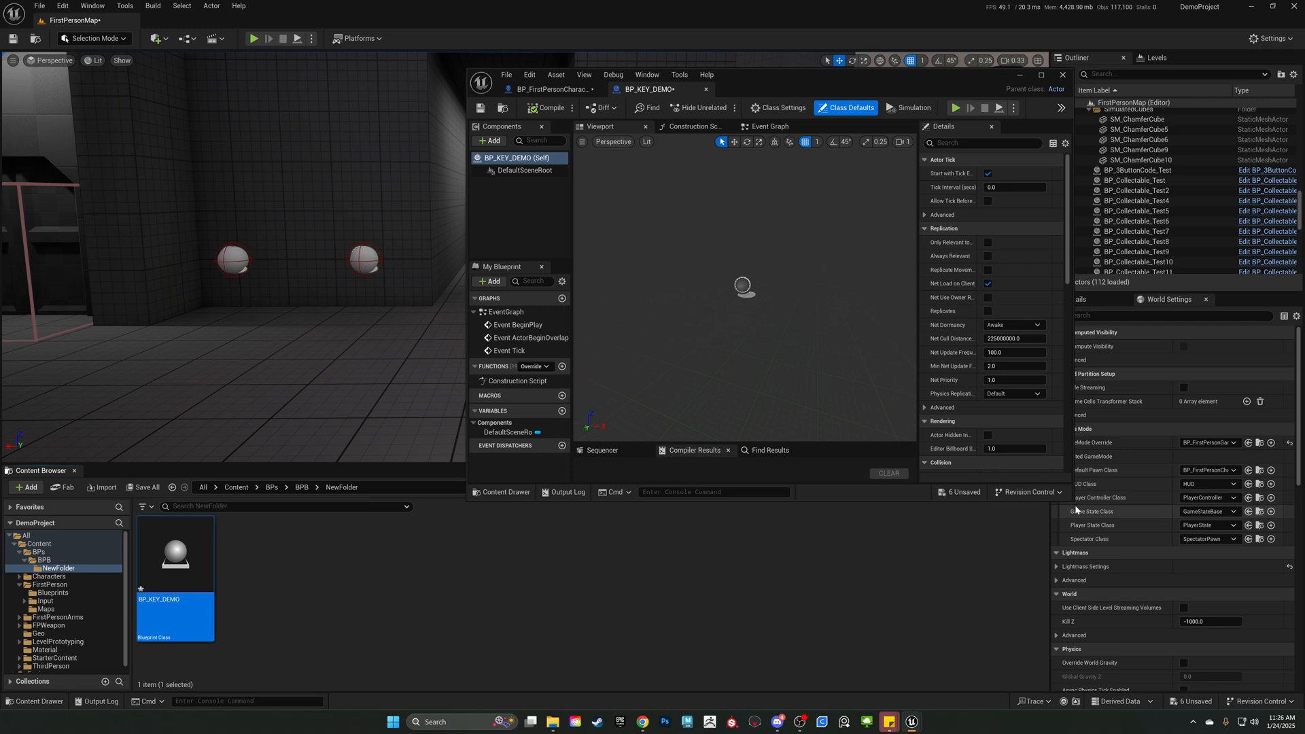
{"action": "left_click_drag", "start_coordinate": [1073, 500], "coordinate": [1224, 642]}
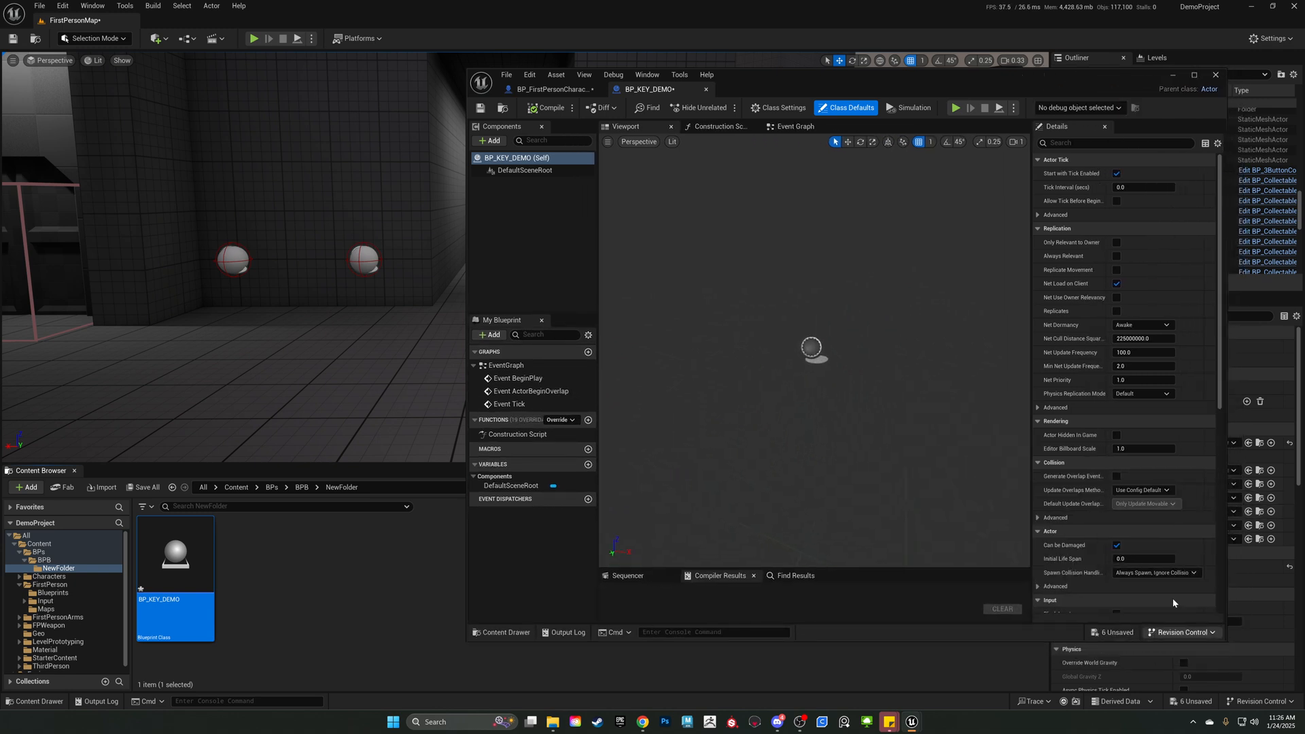
Add the key static mesh from Content/Geo to the BP_KEY_DEMO blueprint.
{"action": "left_click", "coordinate": [494, 224]}
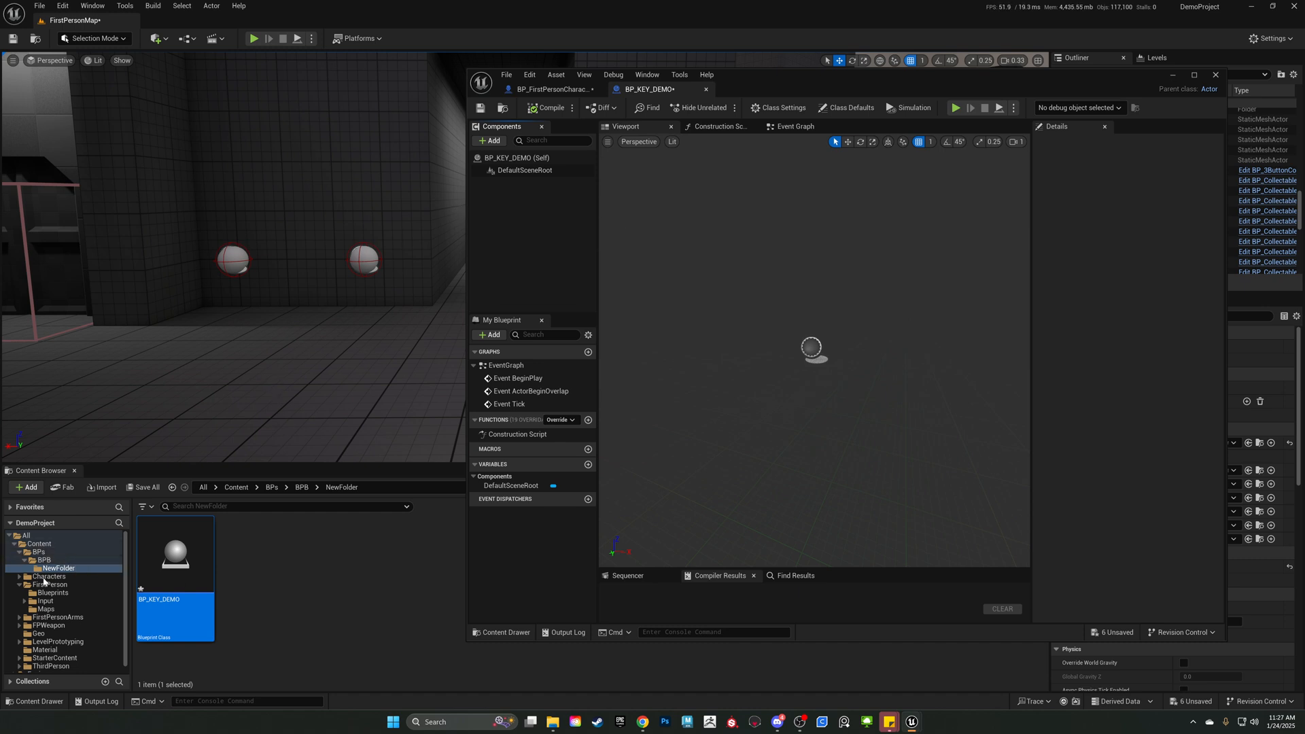
{"action": "left_click", "coordinate": [40, 633]}
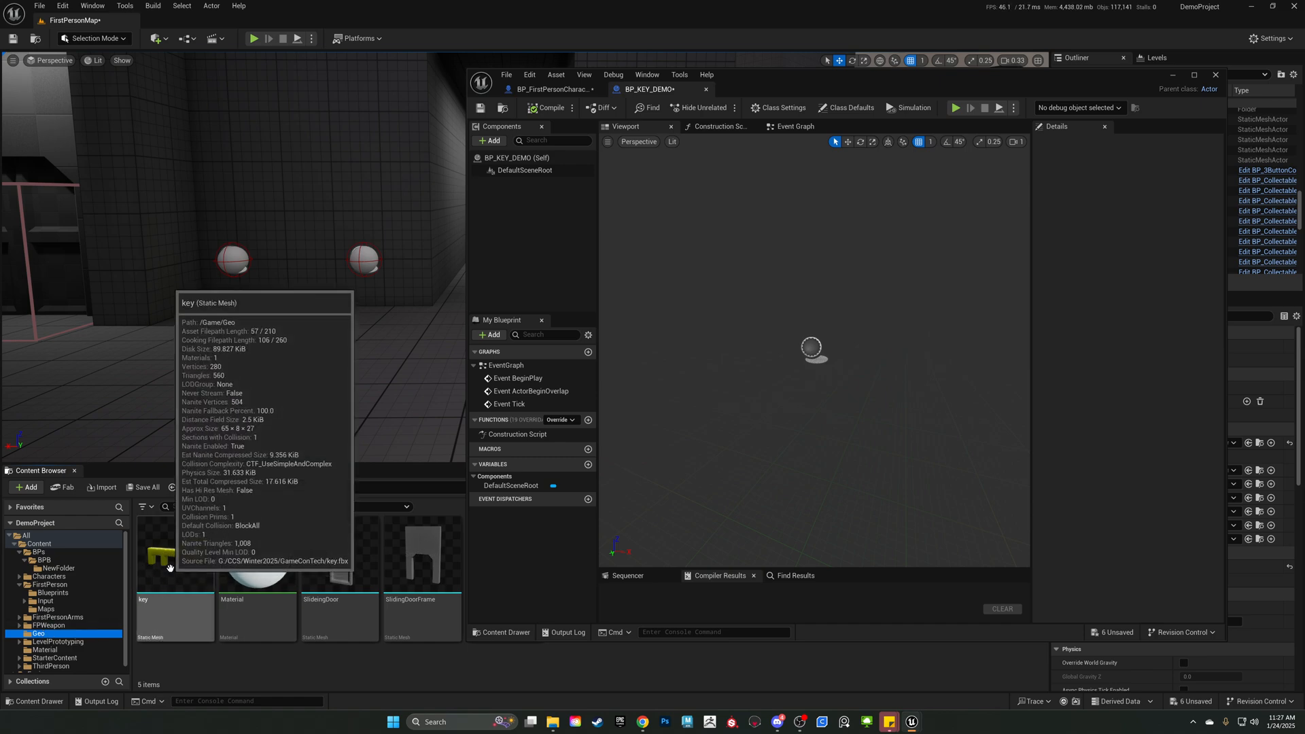
{"action": "left_click_drag", "start_coordinate": [158, 579], "coordinate": [793, 371]}
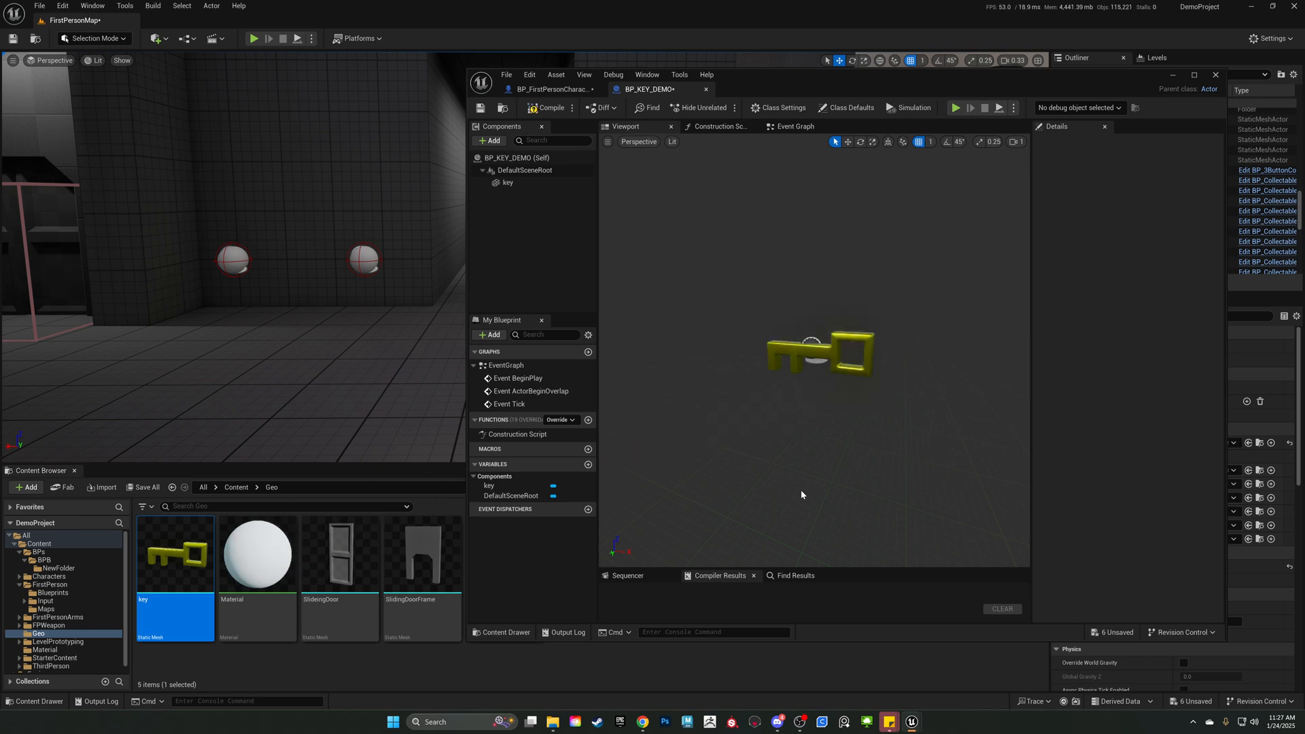
Add a Sphere Collision component under DefaultSceneRoot in BP_KEY_DEMO and name it Trigger.
{"action": "left_click", "coordinate": [493, 141]}
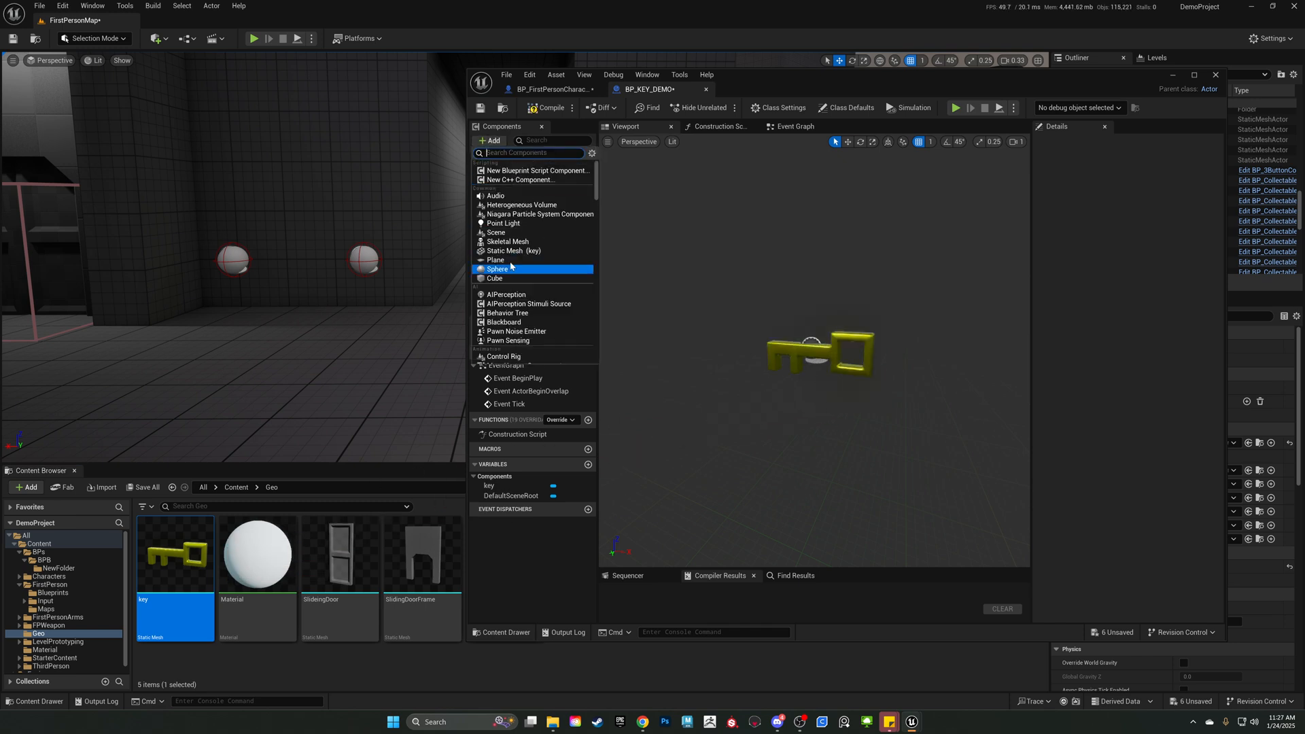
{"action": "left_click", "coordinate": [742, 279]}
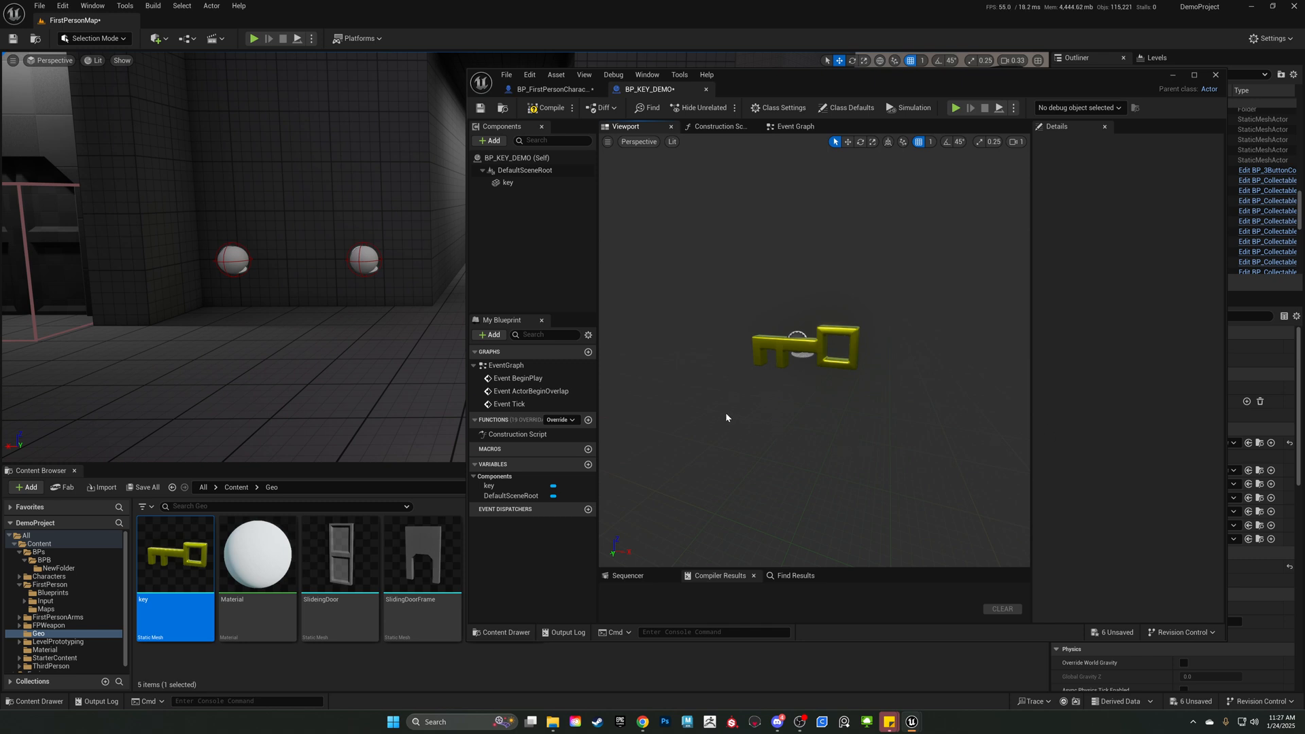
{"action": "left_click", "coordinate": [525, 170]}
{"action": "left_click", "coordinate": [499, 144]}
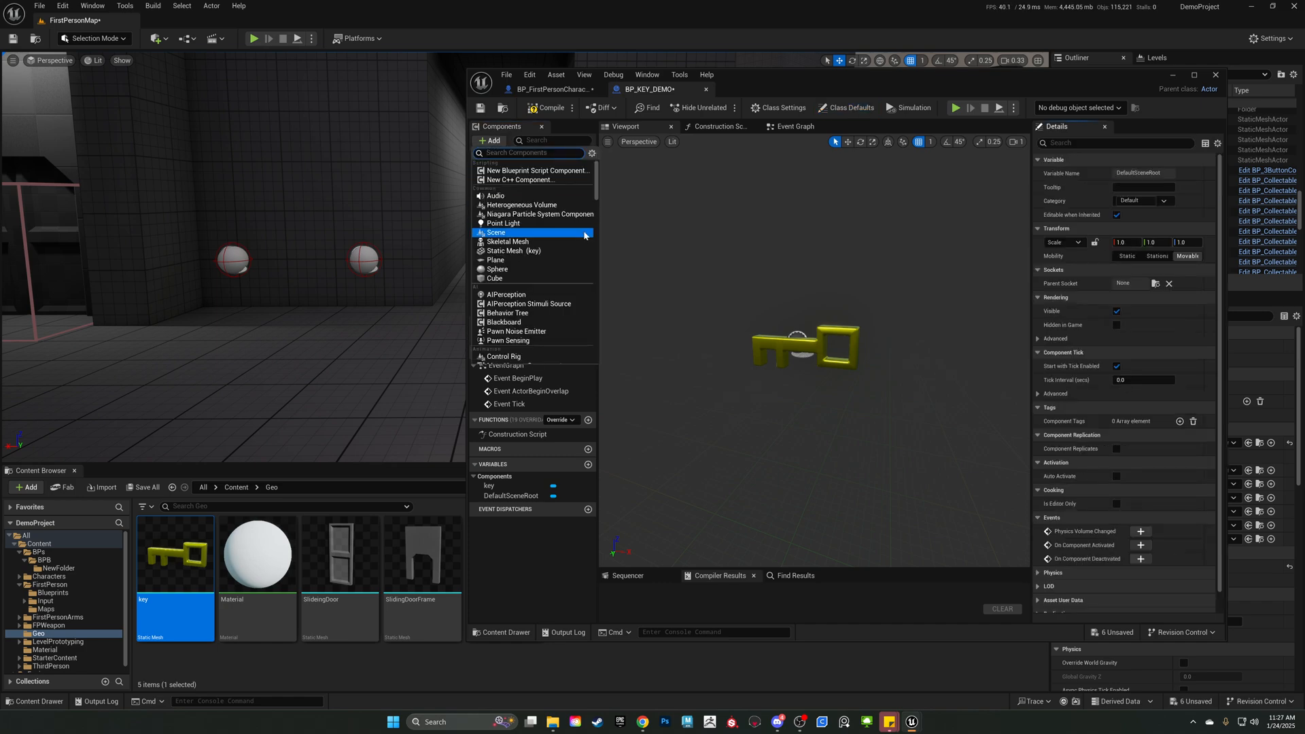
{"action": "type", "text": "coll"}
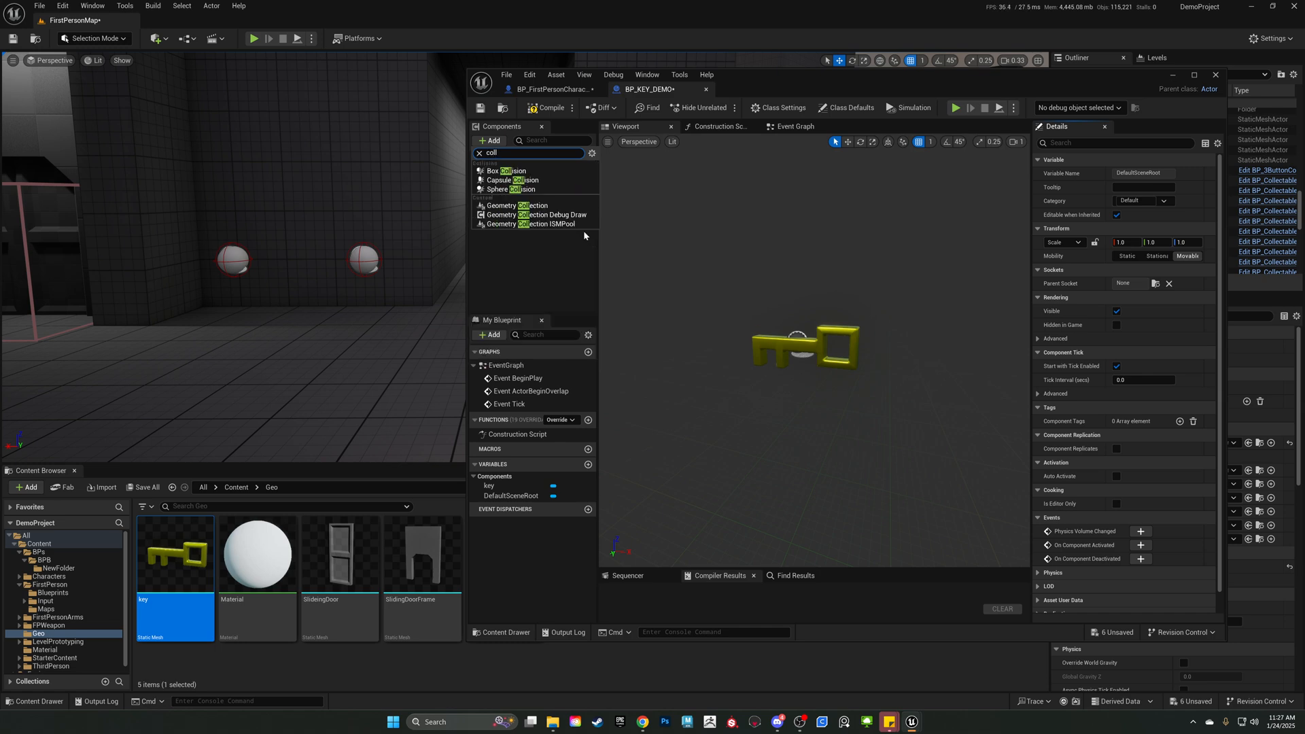
{"action": "left_click", "coordinate": [537, 190]}
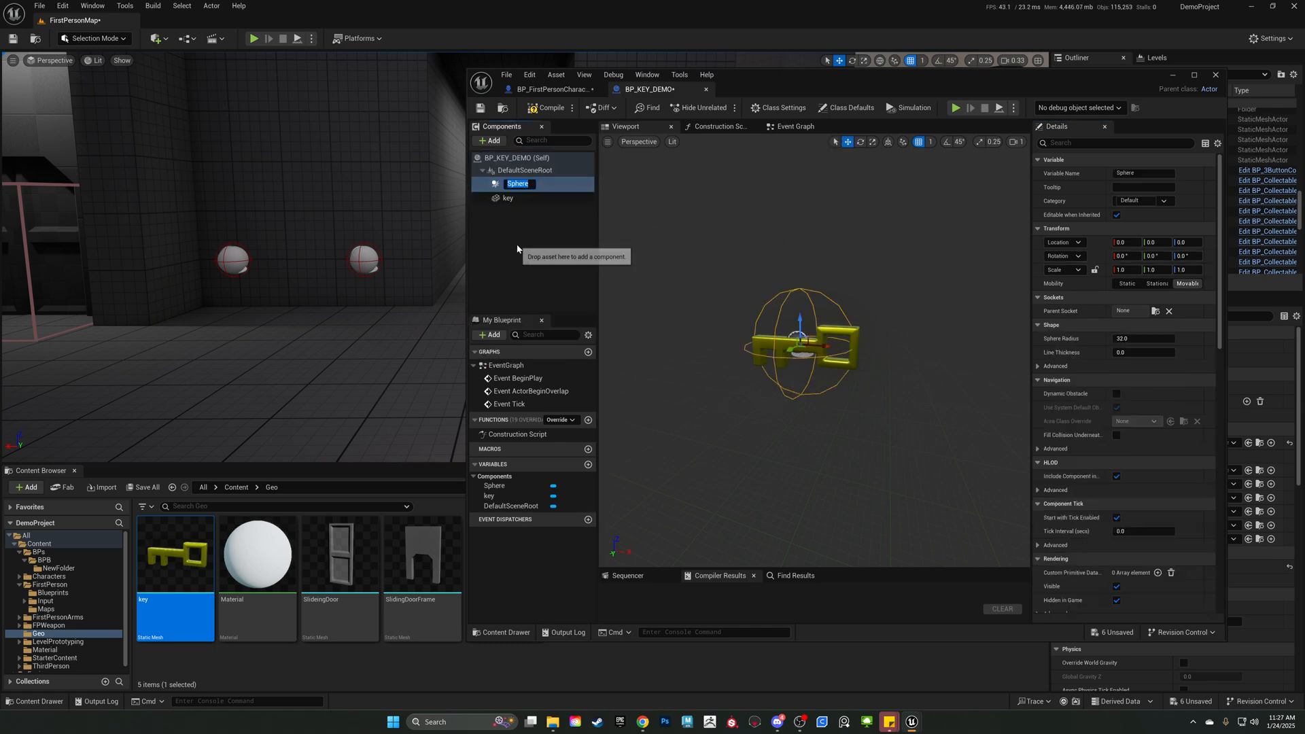
{"action": "type", "text": "Tr"}
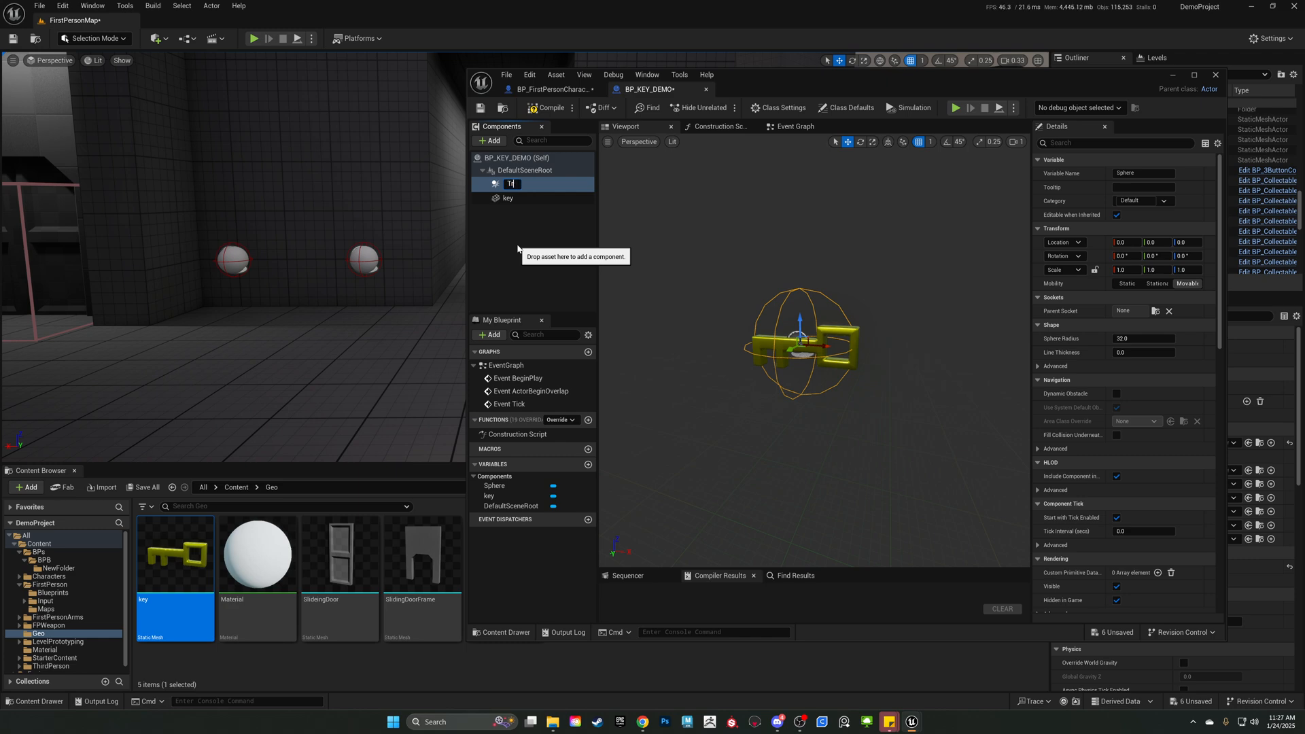
{"action": "type", "text": "igger"}
{"action": "key", "text": "Return"}
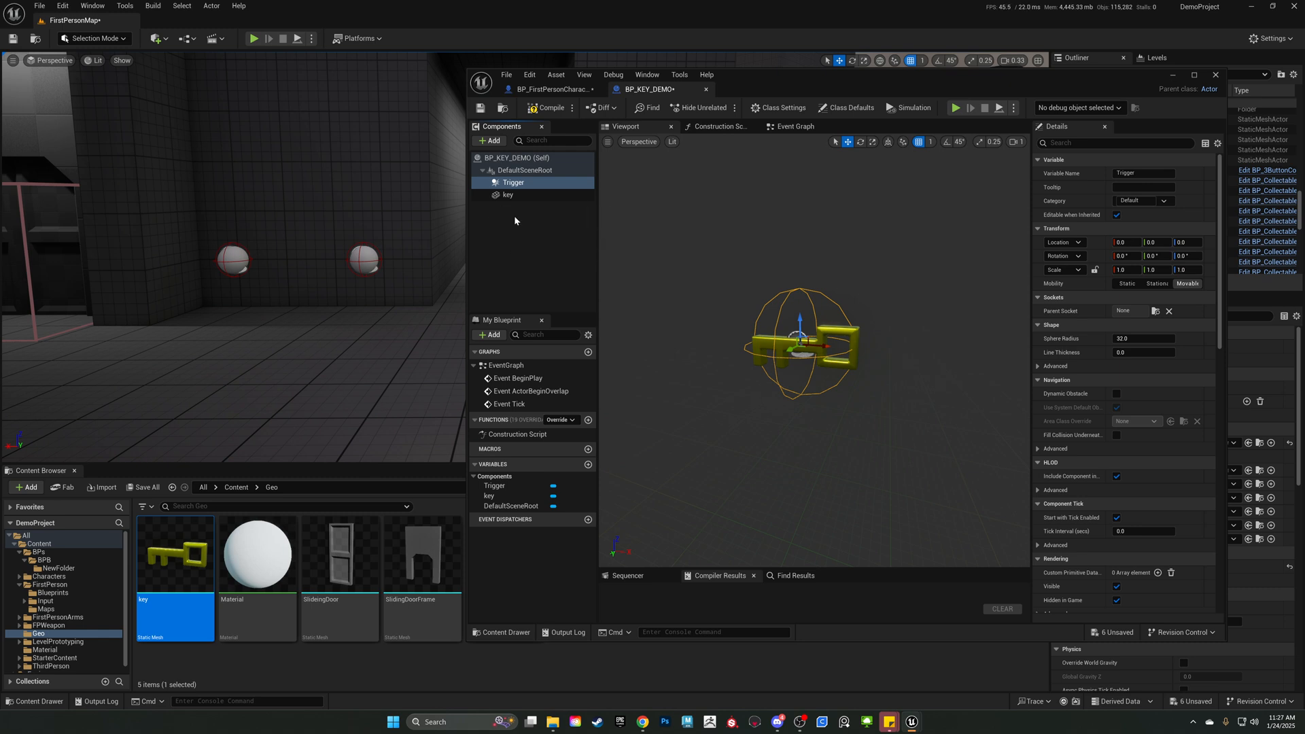
{"action": "left_click", "coordinate": [514, 215]}
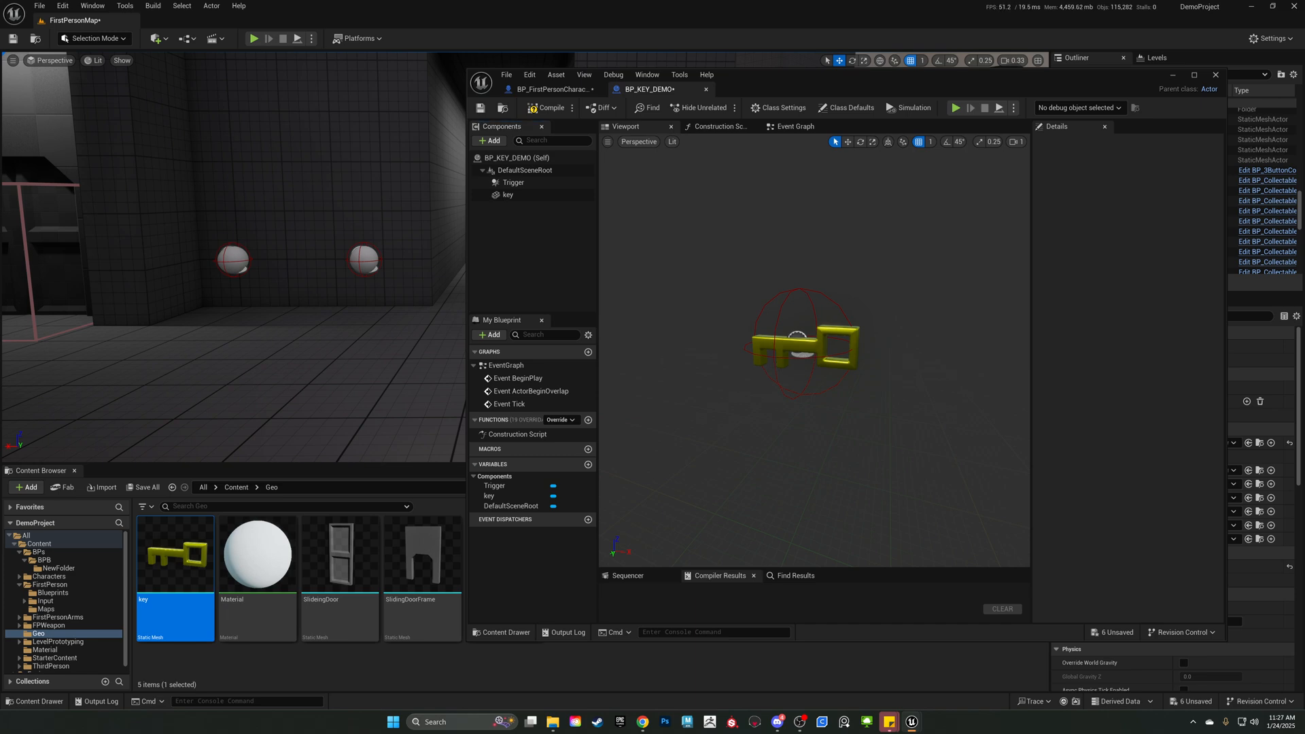
Select the Trigger sphere around the key mesh and shift the blueprint editor window away from the content browser.
{"action": "left_click_drag", "start_coordinate": [773, 362], "coordinate": [862, 396], "text": "alt"}
{"action": "left_click", "coordinate": [772, 361]}
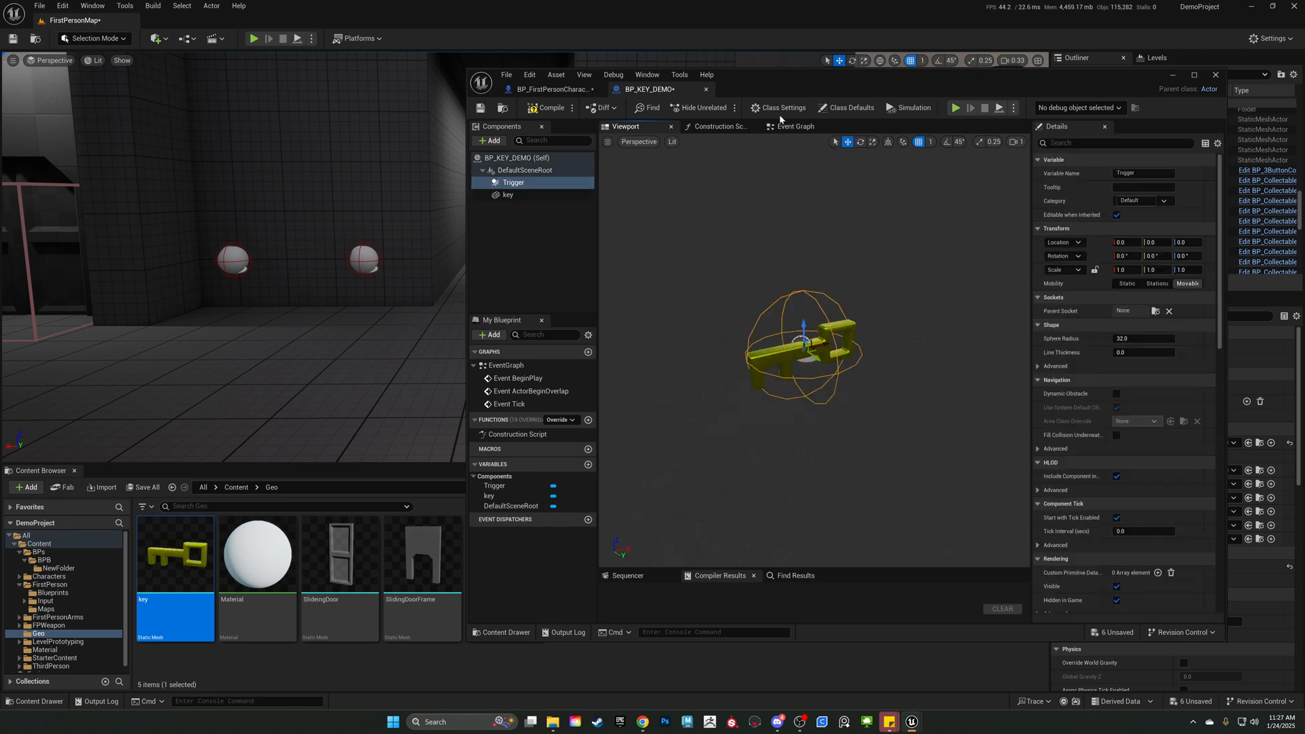
{"action": "left_click_drag", "start_coordinate": [858, 75], "coordinate": [901, 70]}
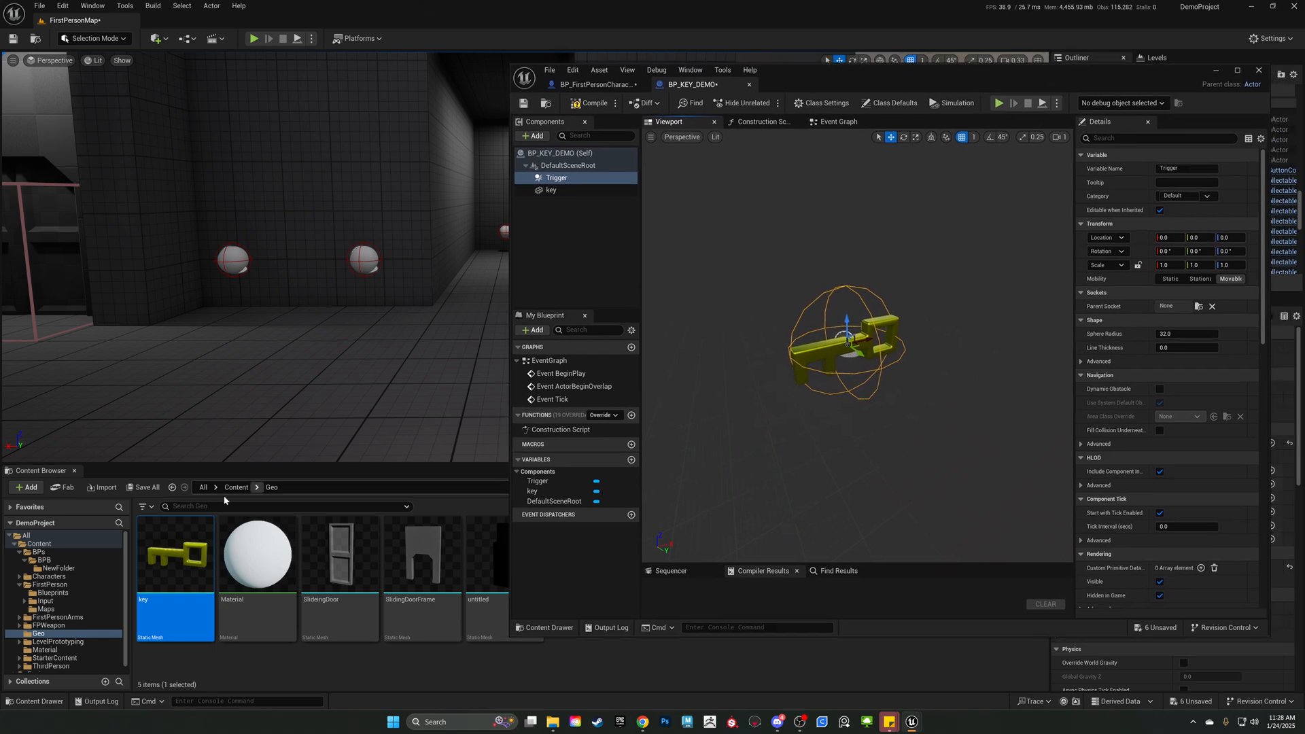
Place a BP_KEY_DEMO actor from Content/BPs/BPB/NewFolder on the level floor near the white spheres.
{"action": "left_click", "coordinate": [51, 552]}
{"action": "double_click", "coordinate": [176, 553]}
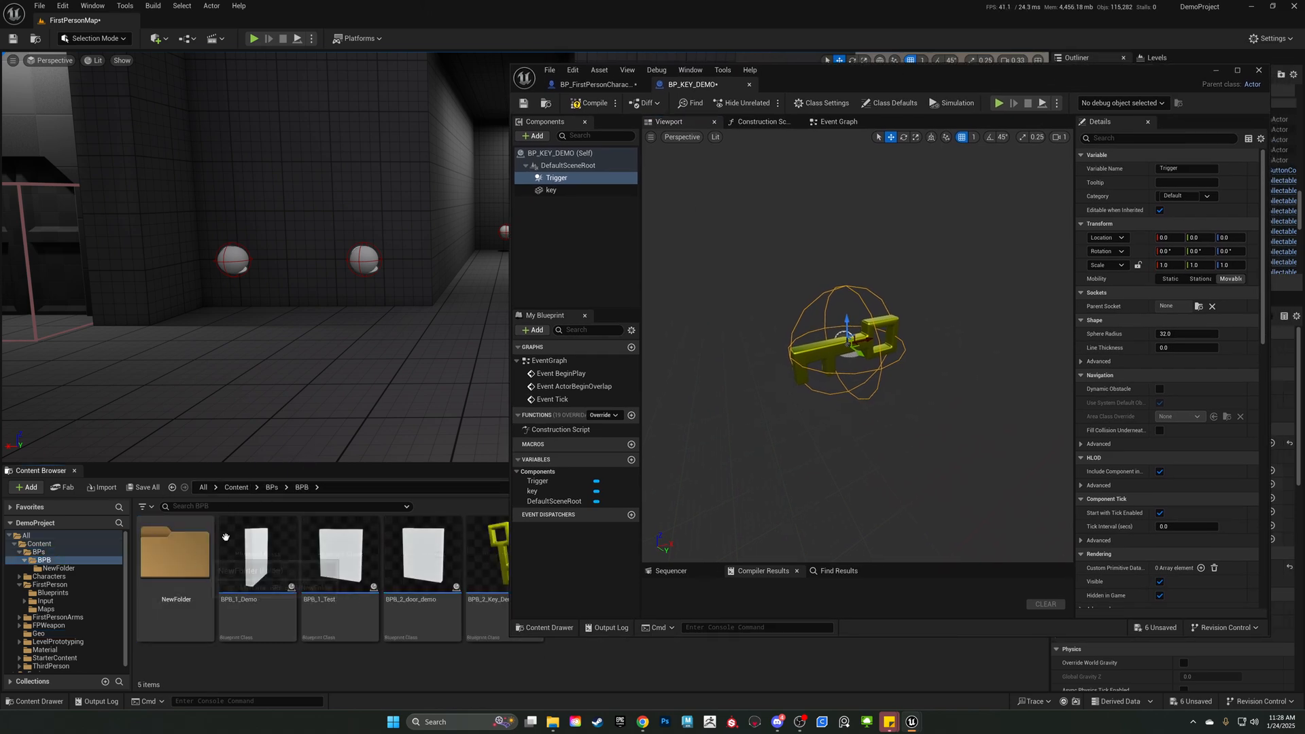
{"action": "double_click", "coordinate": [175, 554]}
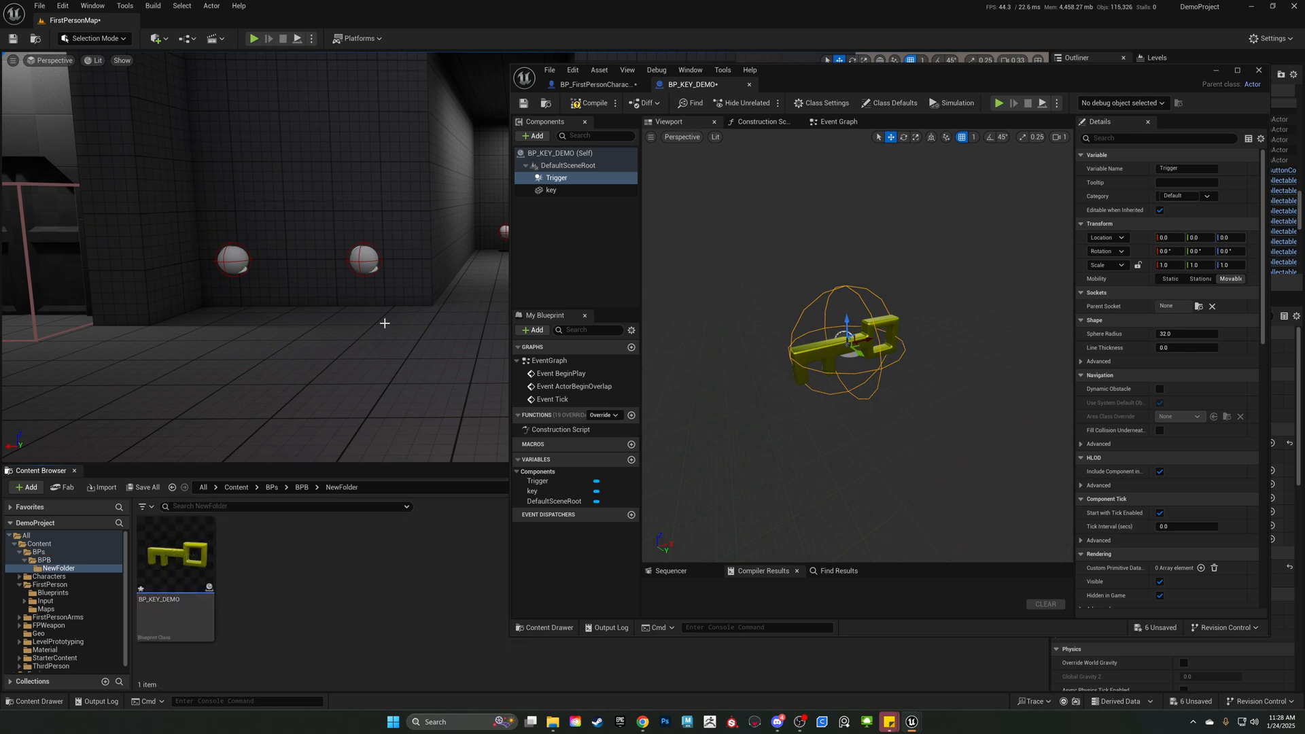
{"action": "mouse_move", "coordinate": [385, 321]}
{"action": "right_mouse_down"}
{"action": "mouse_move", "coordinate": [346, 318]}
{"action": "mouse_move", "coordinate": [385, 322]}
{"action": "right_mouse_up"}
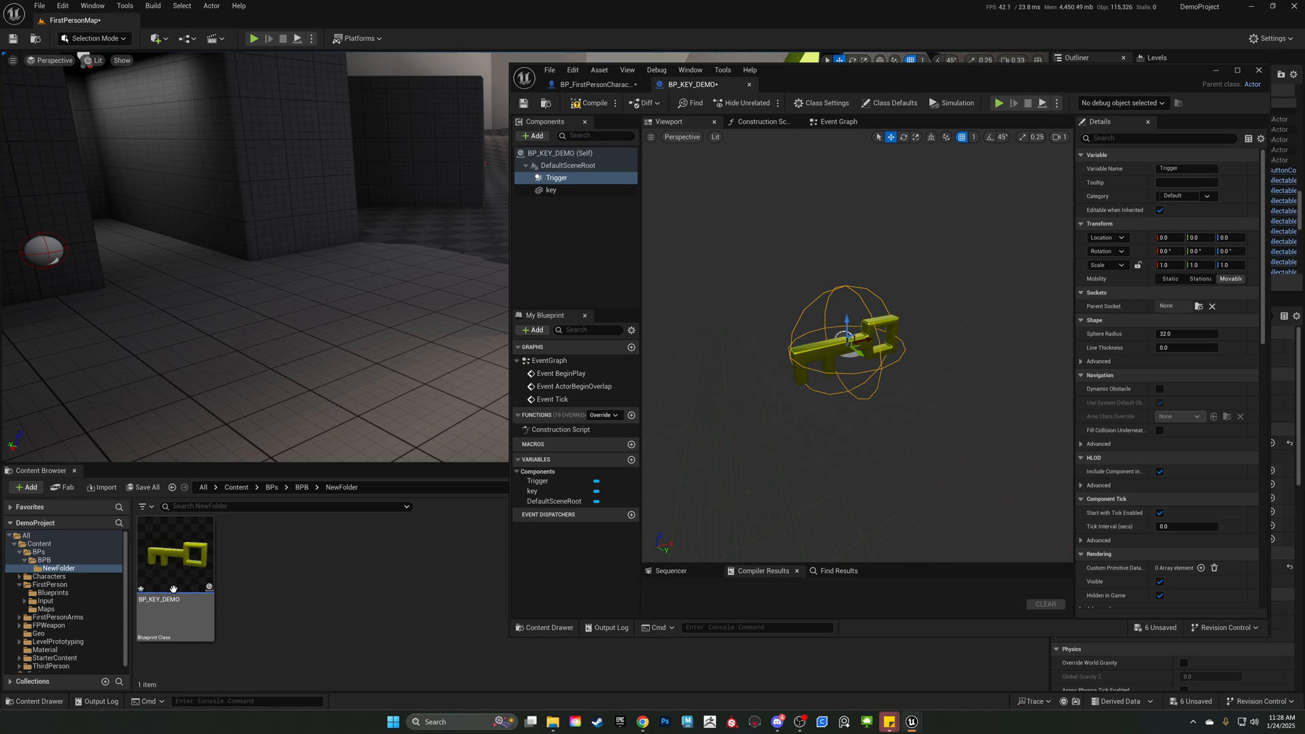
{"action": "left_click_drag", "start_coordinate": [159, 592], "coordinate": [304, 360]}
{"action": "left_click", "coordinate": [404, 374]}
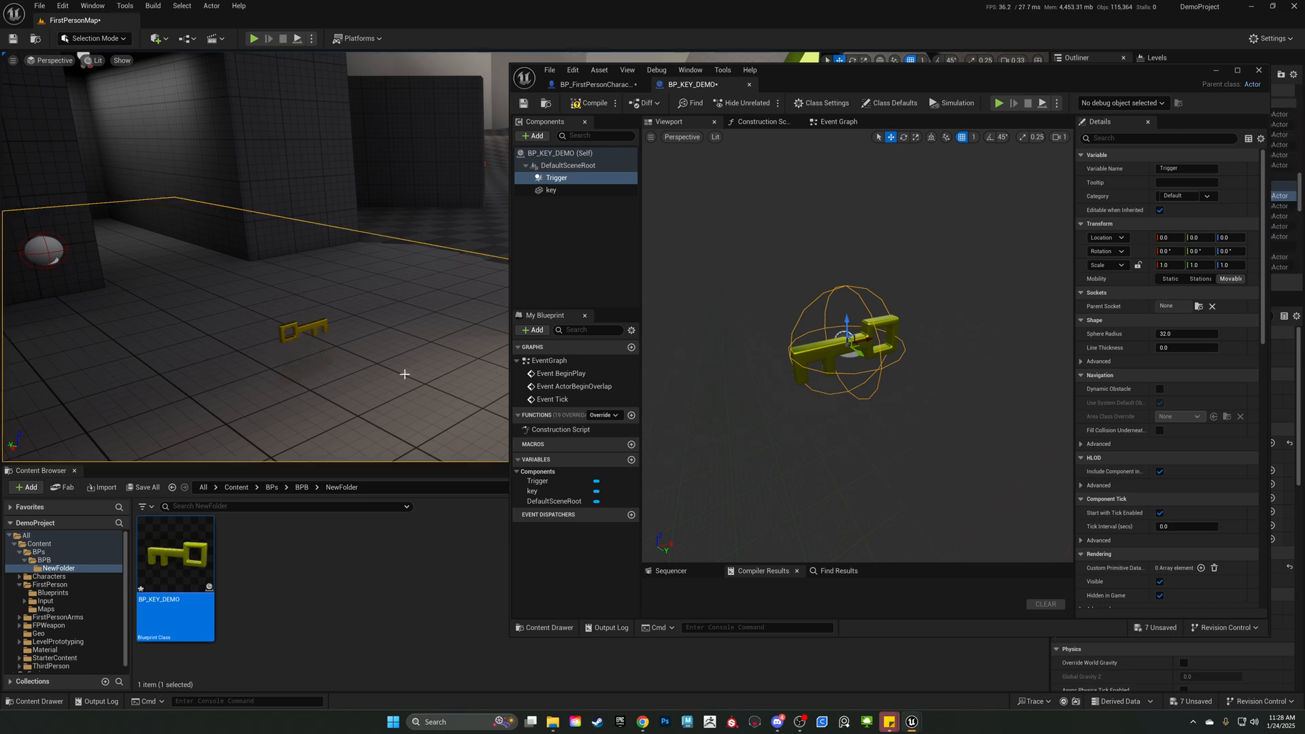
{"action": "right_click_drag", "start_coordinate": [405, 374], "coordinate": [272, 384]}
{"action": "left_click", "coordinate": [332, 277]}
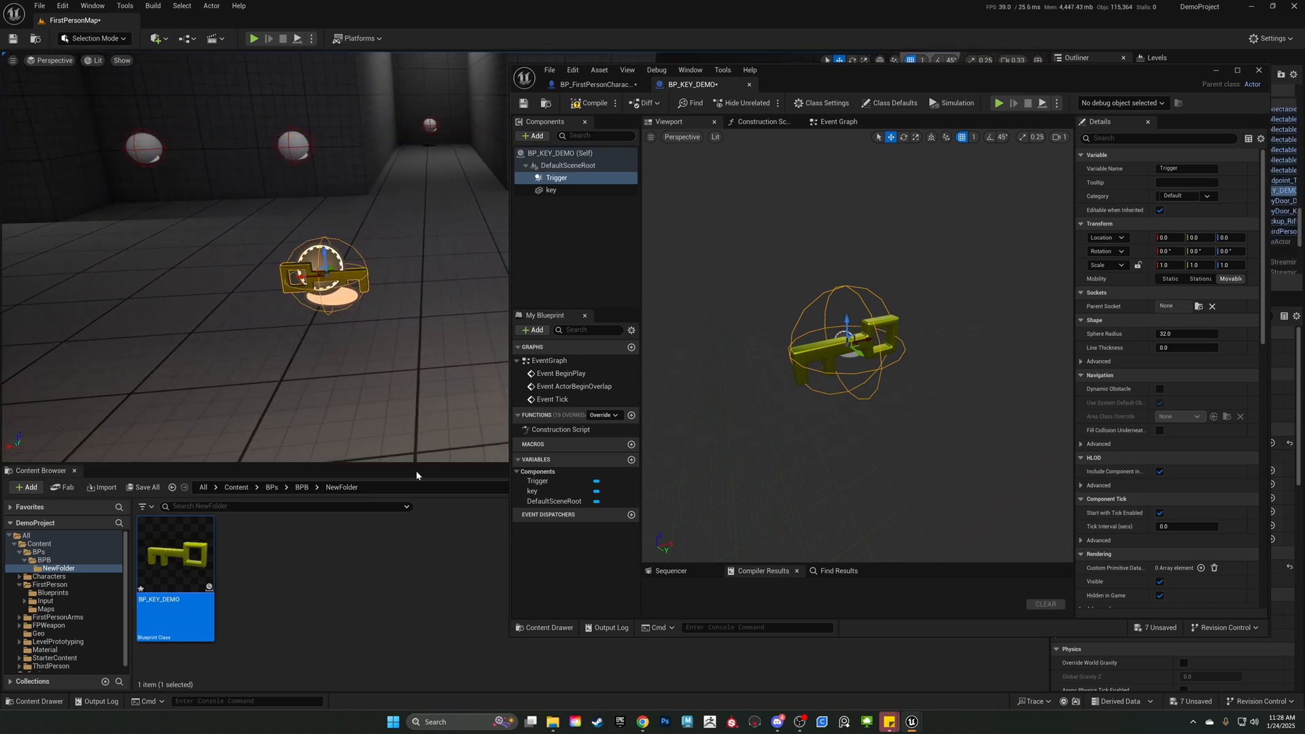
Scale the key mesh in BP_KEY_DEMO to about 1.44, tilt it about 50.7° around Y and raise it to Z 5.
{"action": "left_click", "coordinate": [887, 330]}
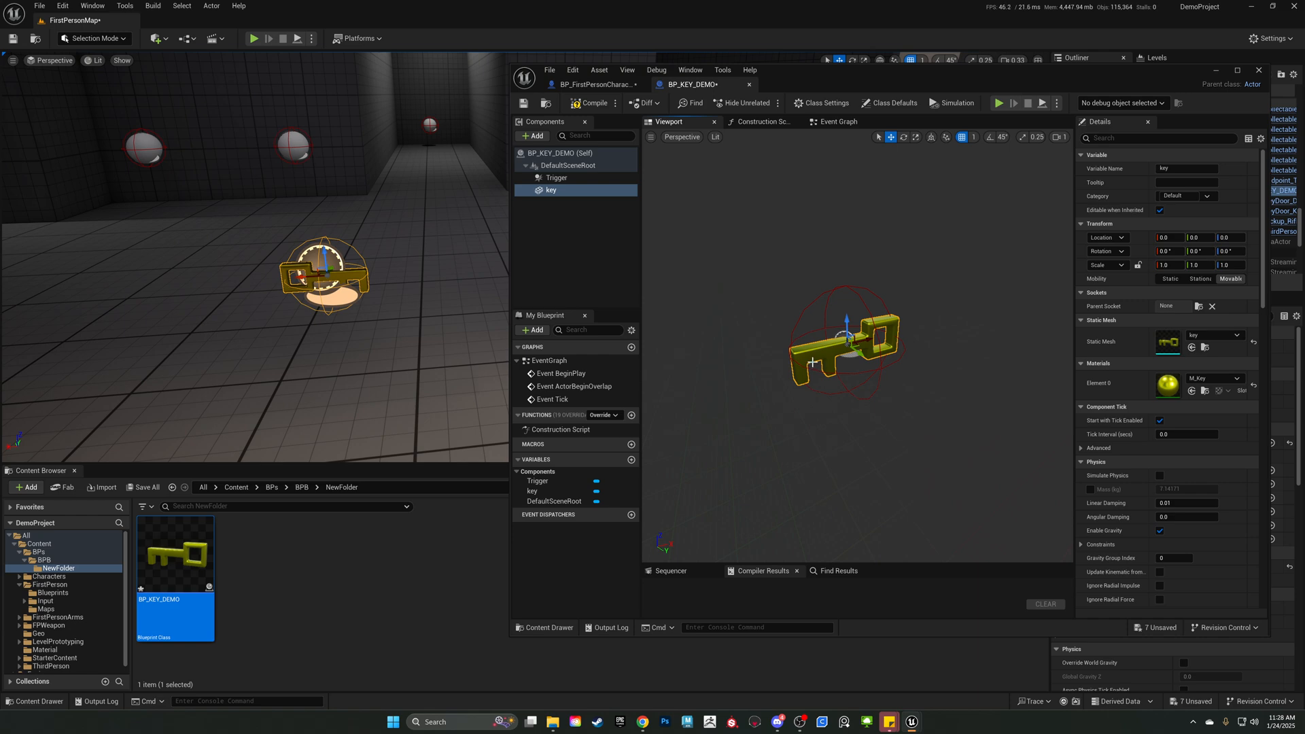
{"action": "key", "text": "r"}
{"action": "left_click_drag", "start_coordinate": [850, 344], "coordinate": [797, 318]}
{"action": "key", "text": "w"}
{"action": "key", "text": "e"}
{"action": "key", "text": "w"}
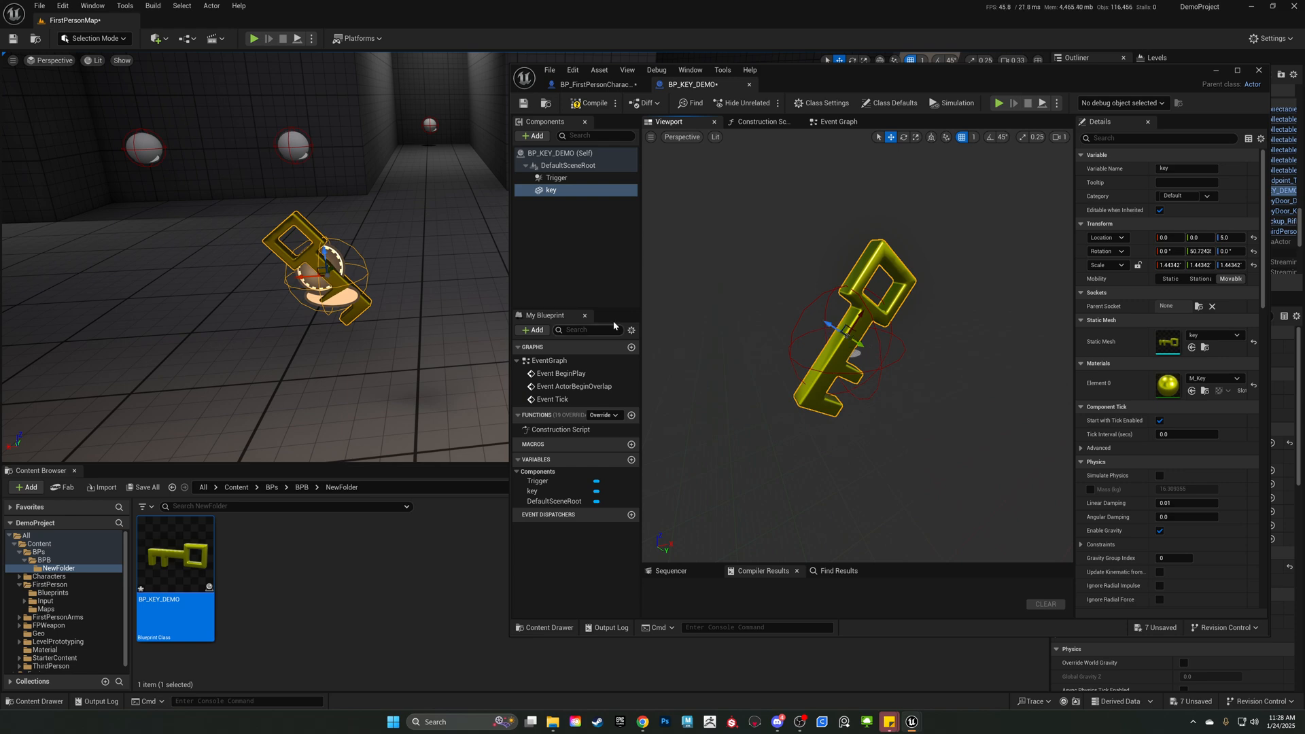
{"action": "left_click", "coordinate": [334, 293]}
{"action": "left_click_drag", "start_coordinate": [303, 277], "coordinate": [431, 271]}
{"action": "mouse_move", "coordinate": [386, 301]}
{"action": "right_mouse_down"}
{"action": "mouse_move", "coordinate": [406, 303]}
{"action": "mouse_move", "coordinate": [385, 296]}
{"action": "right_mouse_up"}
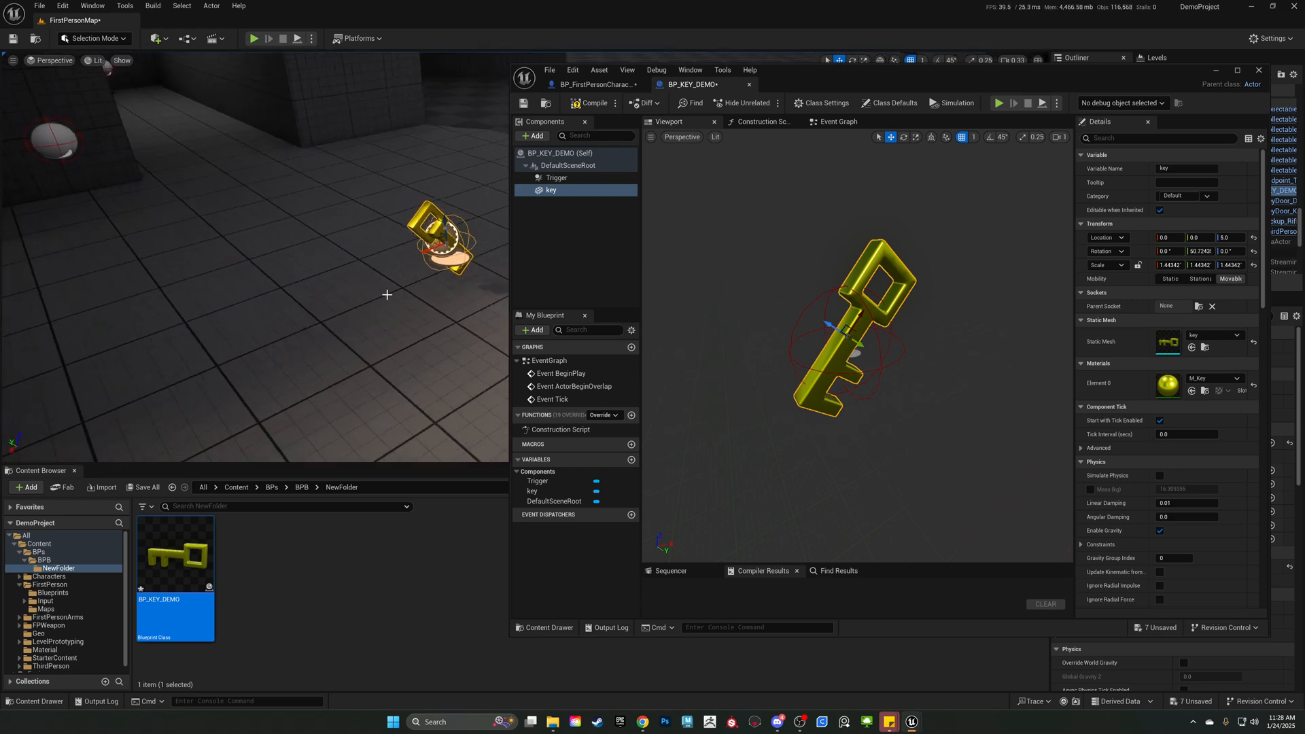
{"action": "left_click_drag", "start_coordinate": [411, 250], "coordinate": [337, 279]}
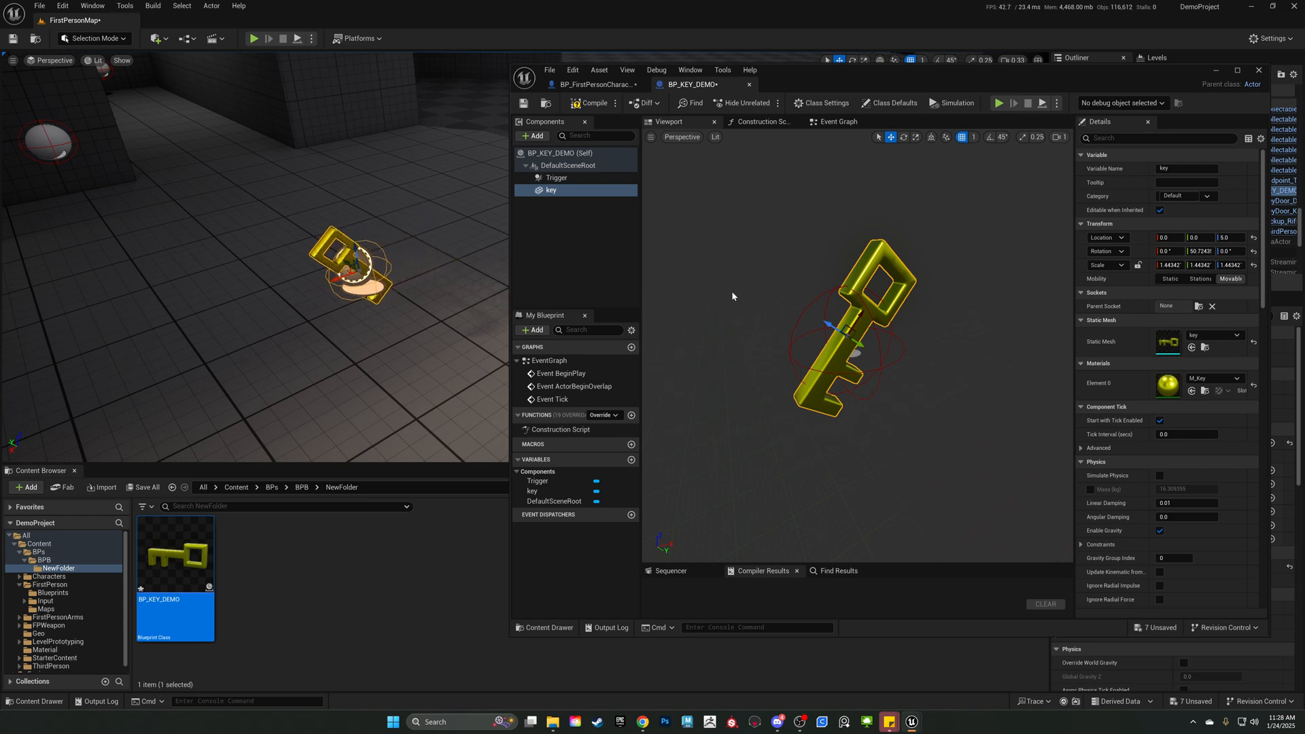
Open BP_KEY_DEMO's event graph and delete all the default event nodes.
{"action": "left_click", "coordinate": [553, 247]}
{"action": "left_click", "coordinate": [569, 166]}
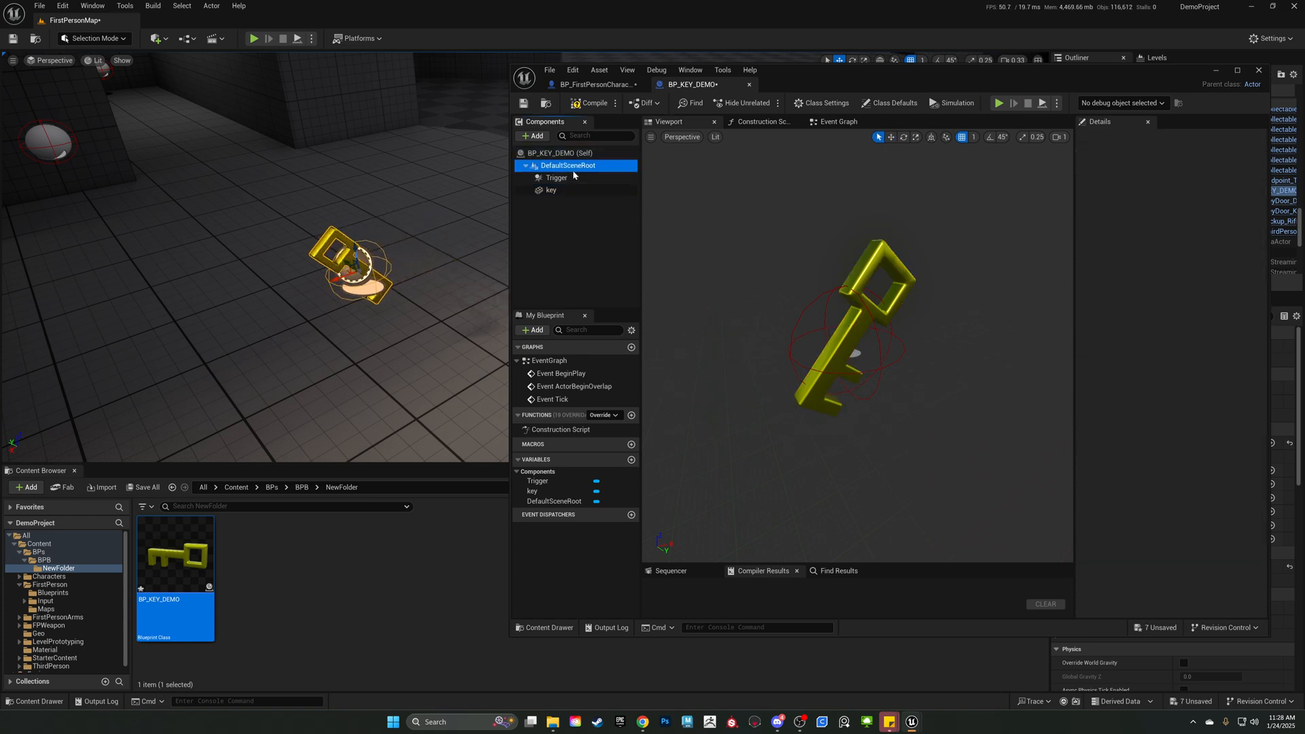
{"action": "left_click", "coordinate": [830, 127]}
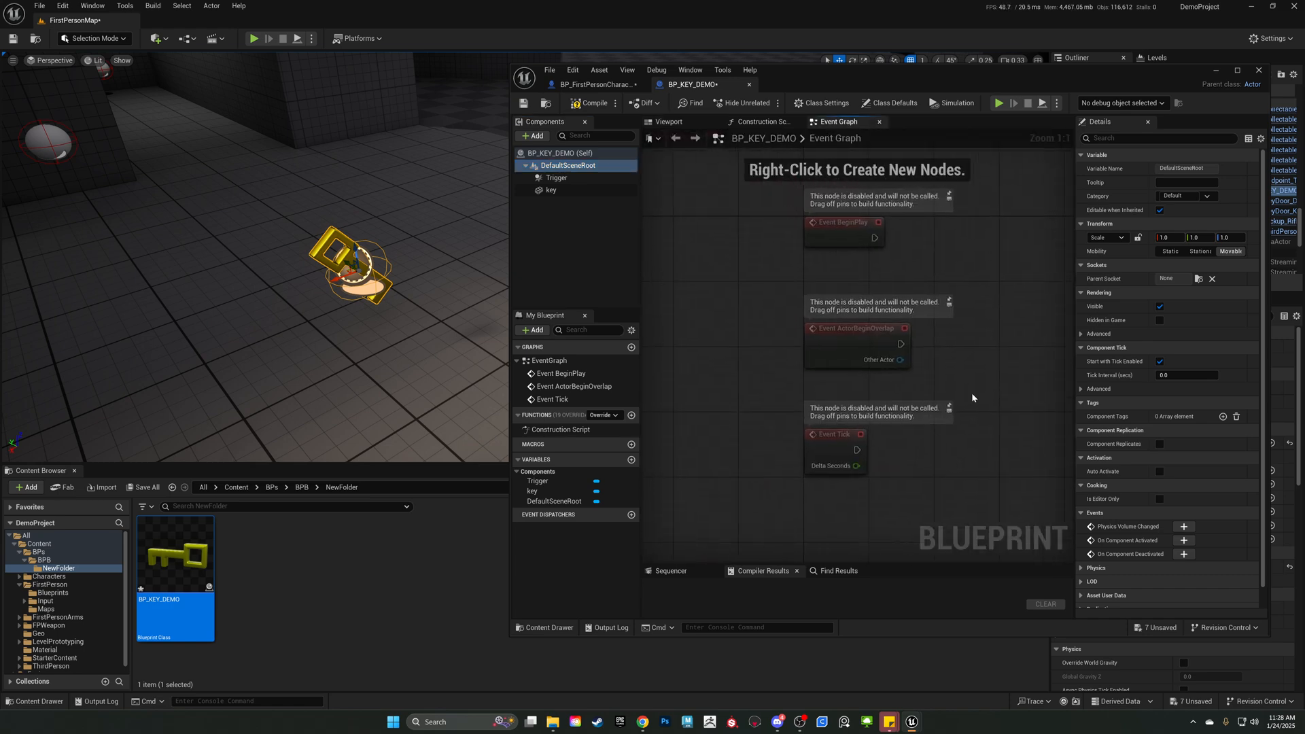
{"action": "key", "text": "ctrl+a"}
{"action": "key", "text": "Delete"}
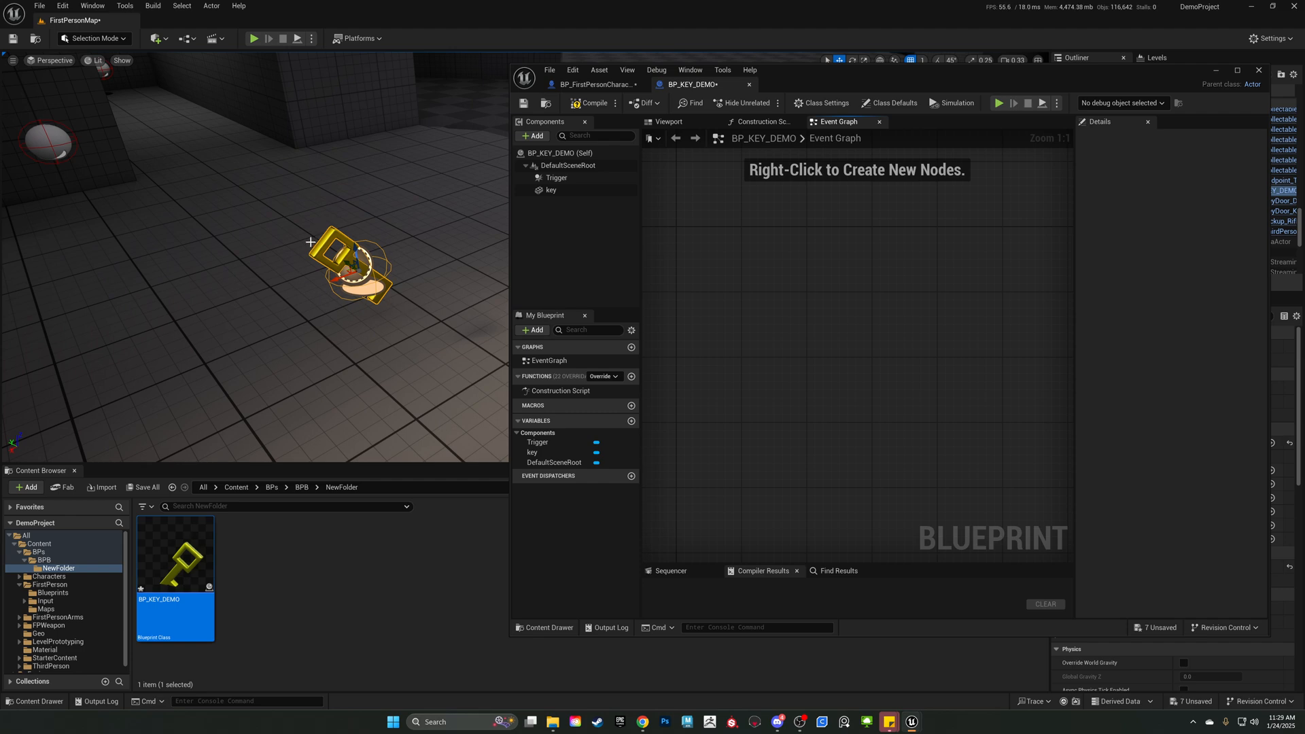
Add an On Component Begin Overlap event for the Trigger component and widen the blueprint editor window.
{"action": "mouse_move", "coordinate": [428, 329]}
{"action": "right_mouse_down"}
{"action": "mouse_move", "coordinate": [381, 329]}
{"action": "mouse_move", "coordinate": [430, 329]}
{"action": "right_mouse_up"}
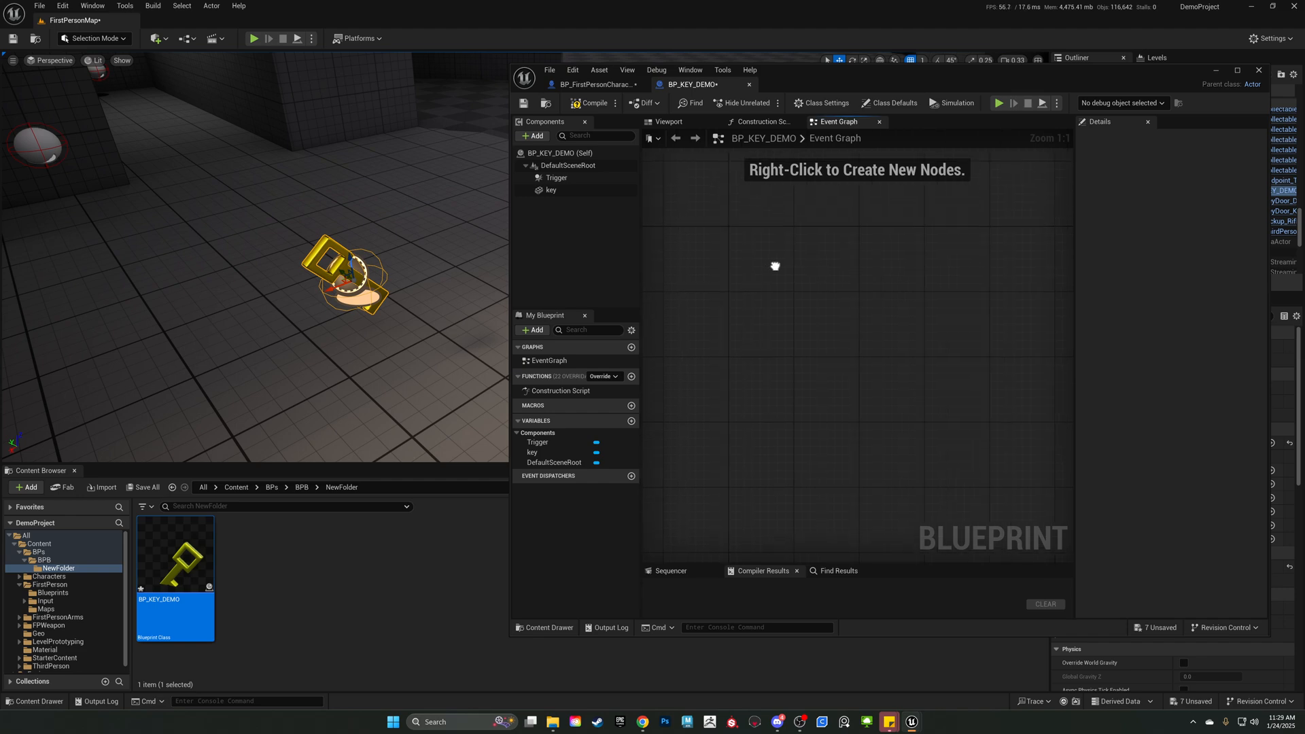
{"action": "left_click", "coordinate": [571, 179]}
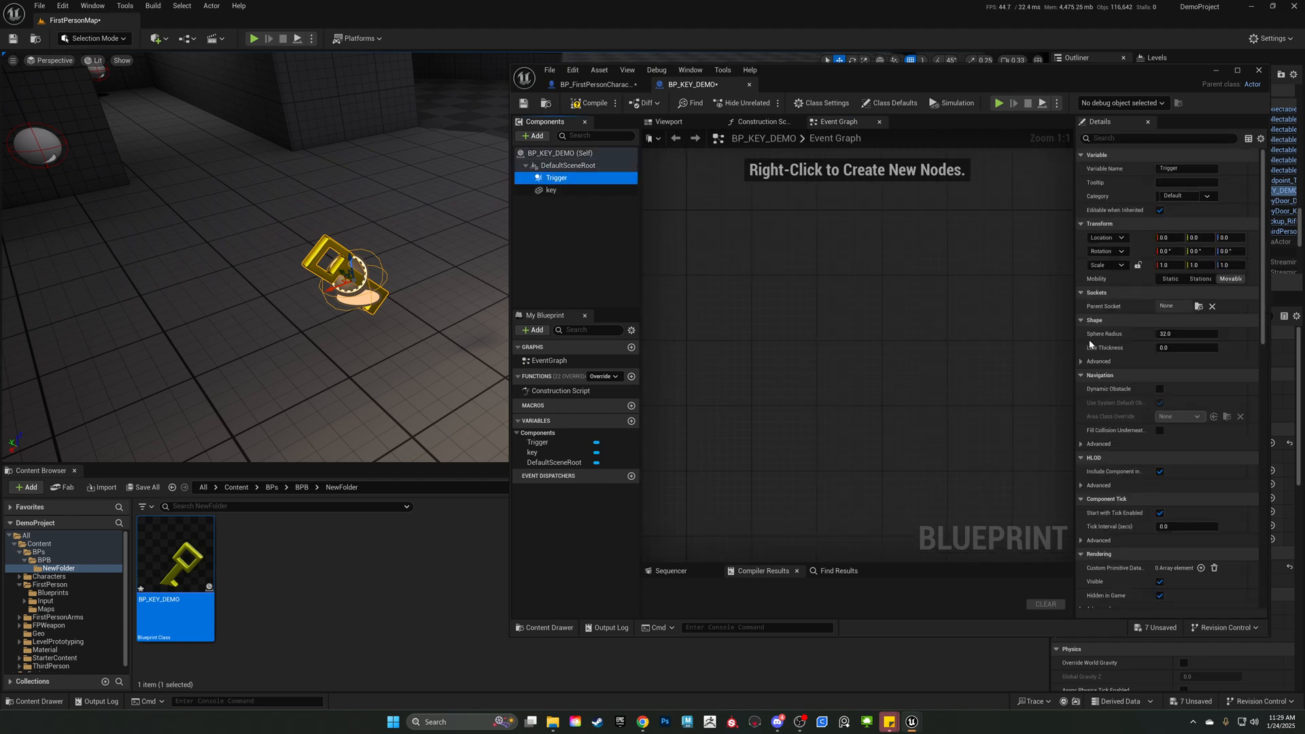
{"action": "scroll", "coordinate": [1146, 357], "scroll_direction": "down", "scroll_amount": 10}
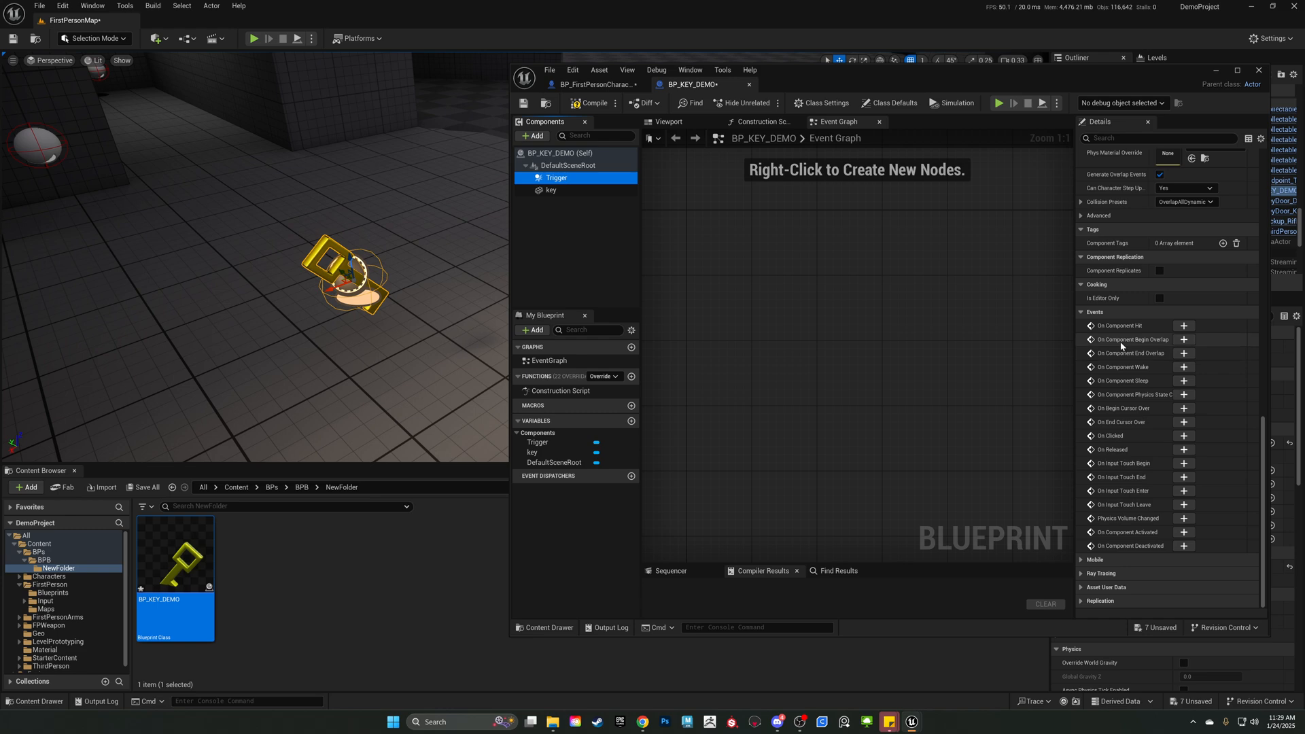
{"action": "left_click", "coordinate": [1183, 339]}
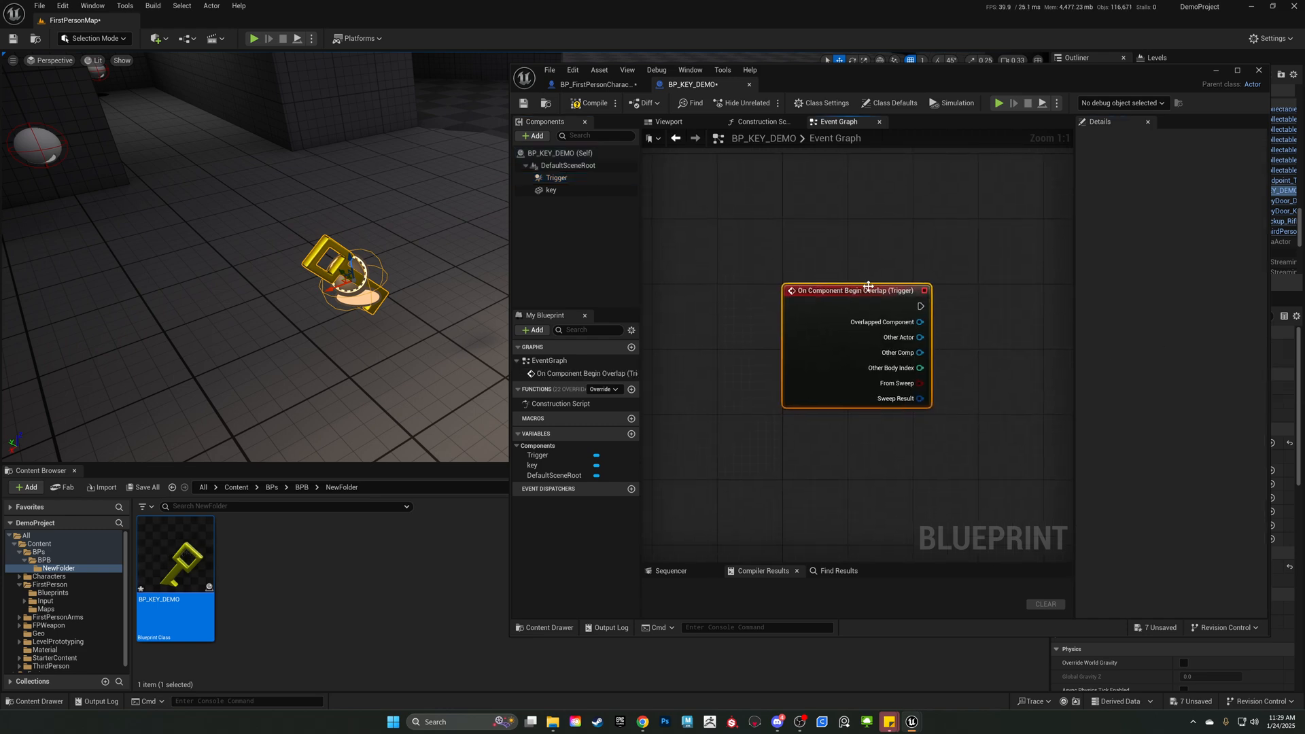
{"action": "right_click_drag", "start_coordinate": [810, 222], "coordinate": [825, 209]}
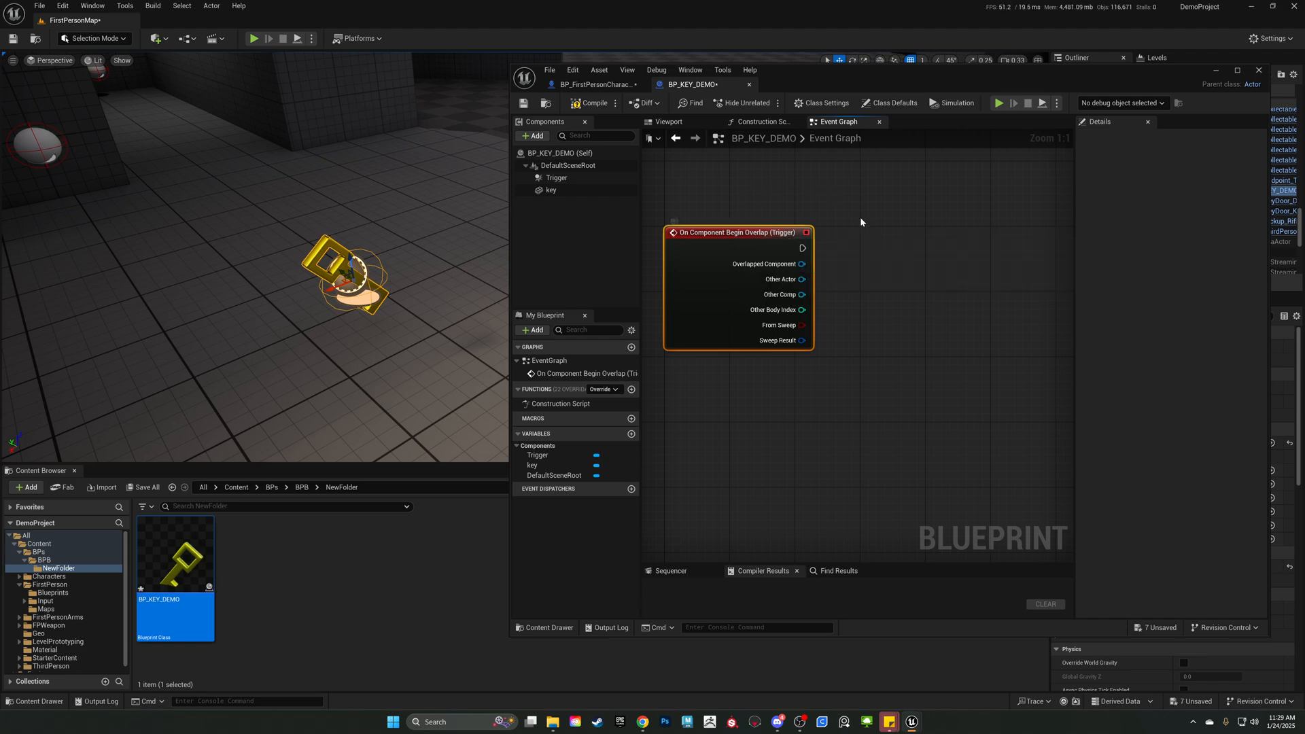
{"action": "left_click_drag", "start_coordinate": [511, 346], "coordinate": [397, 347]}
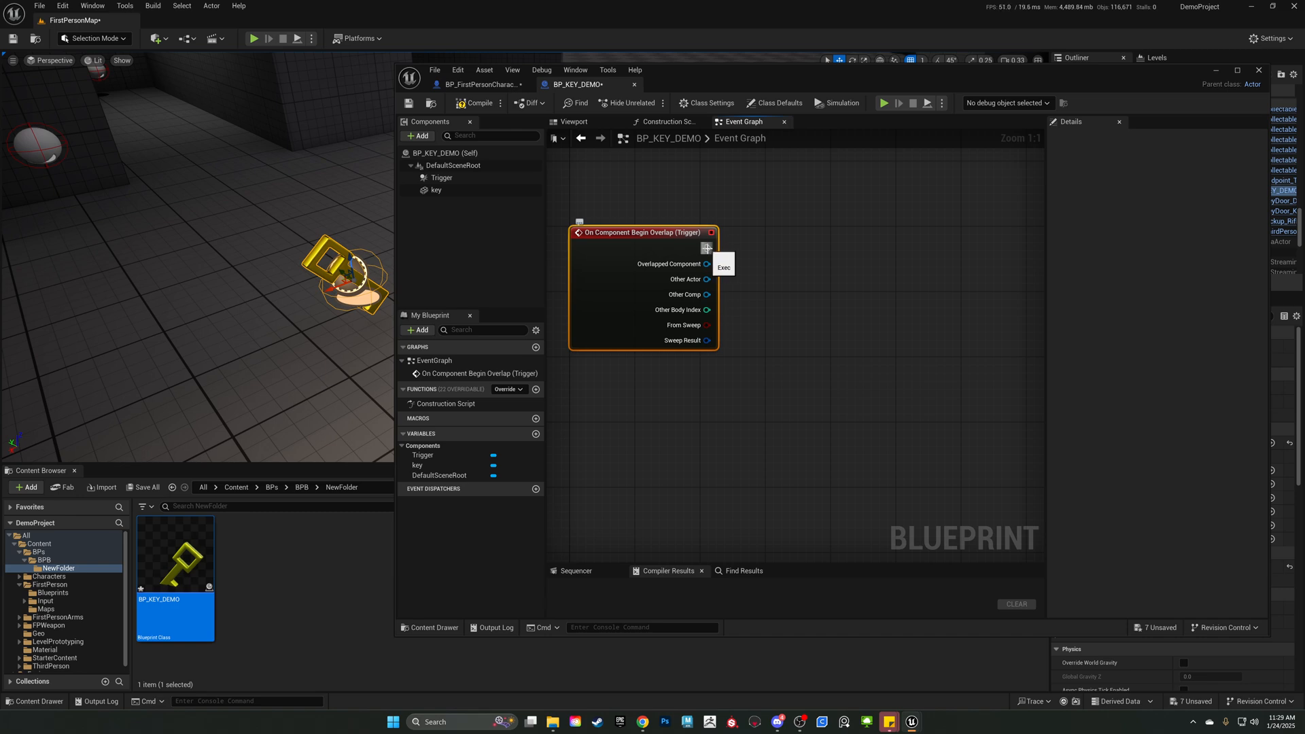
Add a Cast To BP_FirstPersonCharacter node to the overlap event's execution output and align it beside the event.
{"action": "left_click_drag", "start_coordinate": [708, 249], "coordinate": [826, 245]}
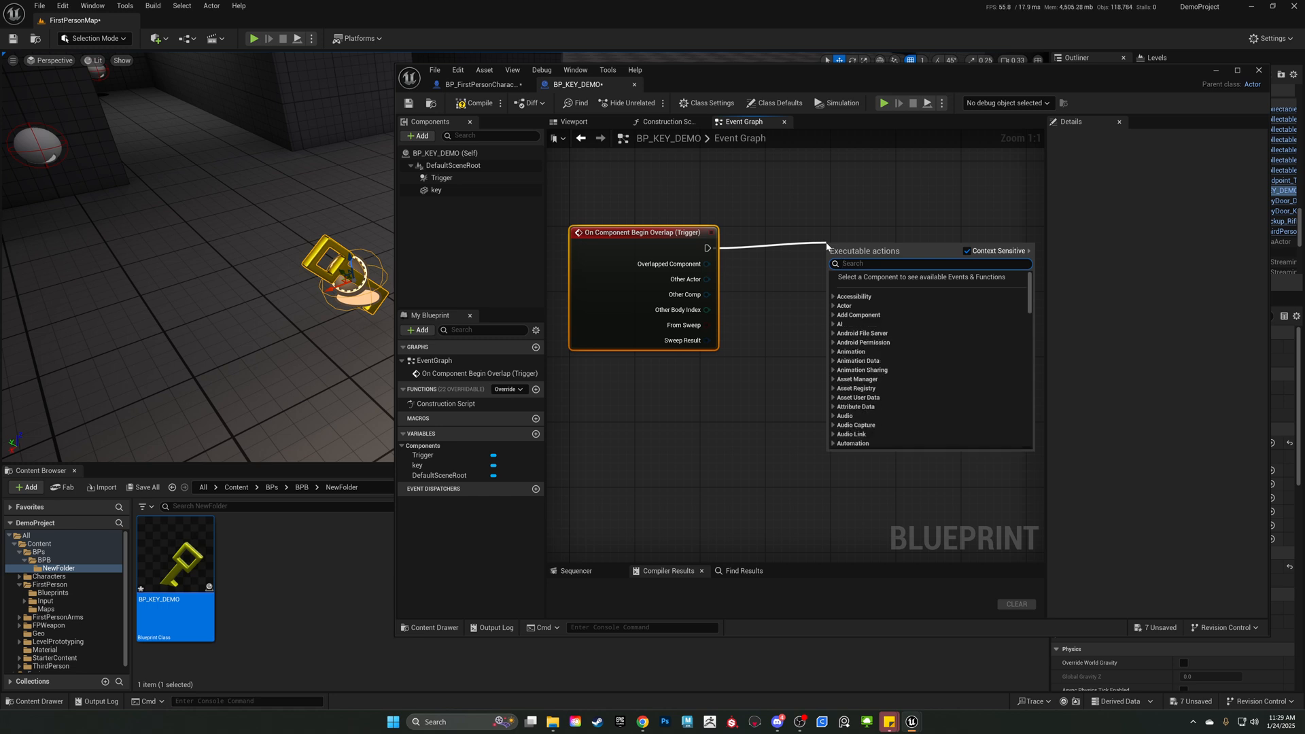
{"action": "type", "text": "Cast to"}
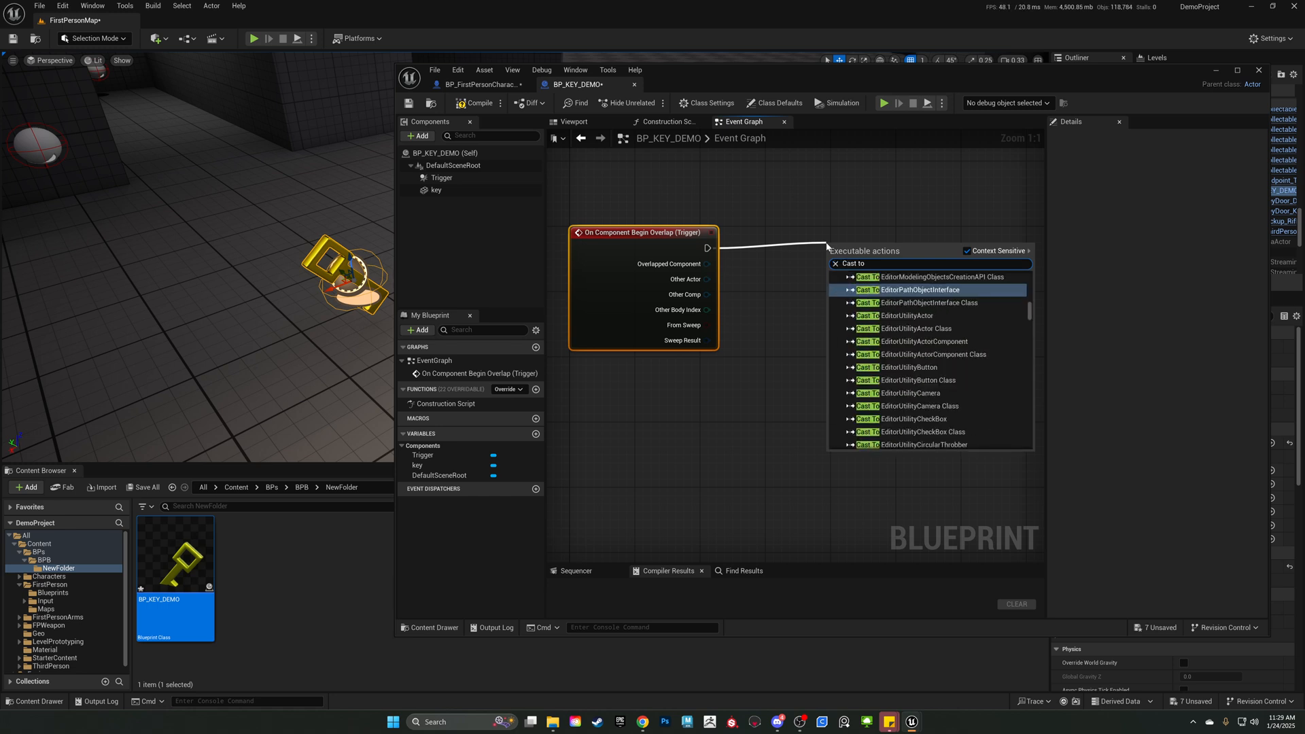
{"action": "type", "text": " BP_"}
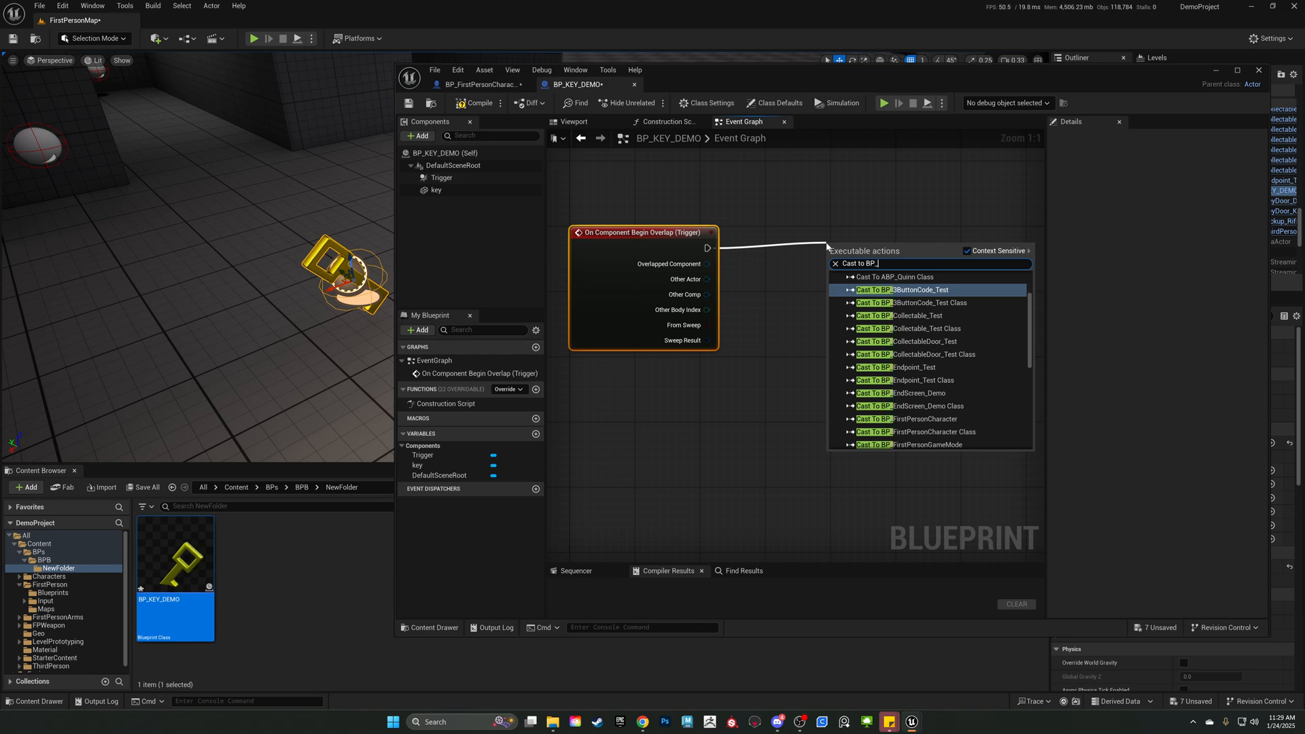
{"action": "type", "text": "First"}
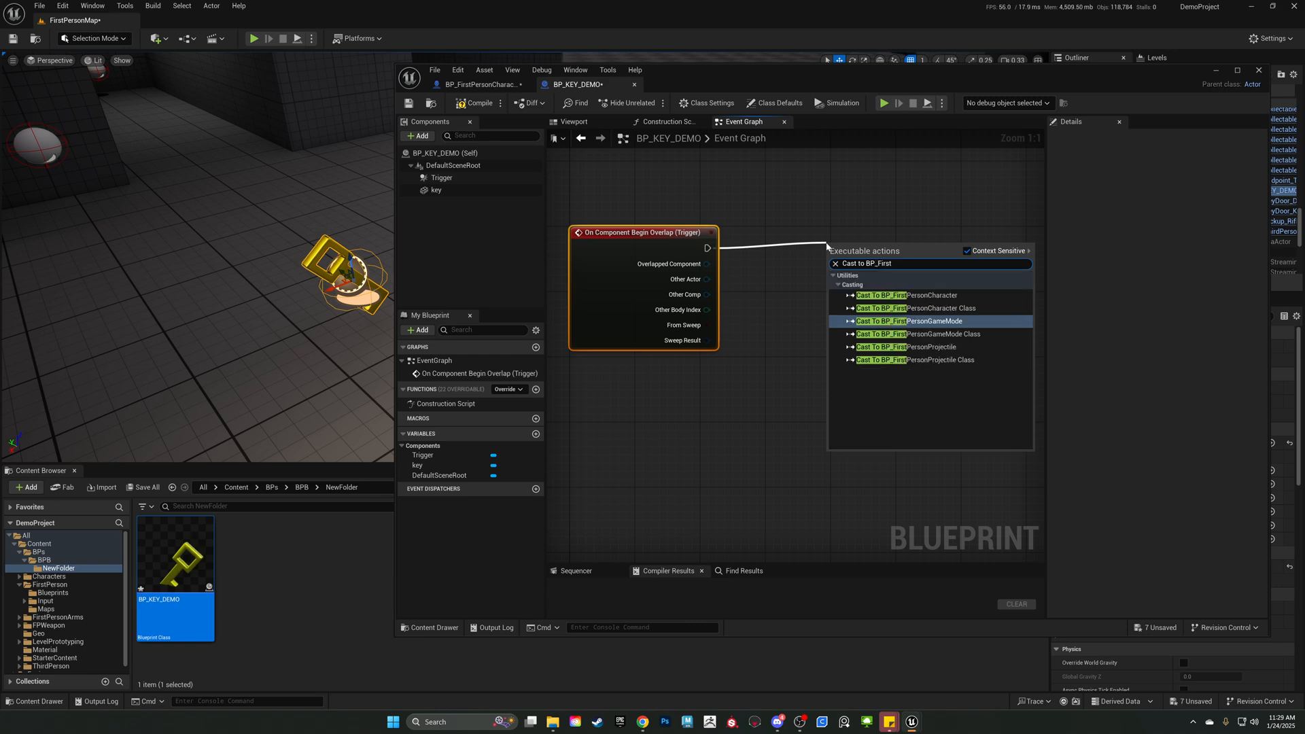
{"action": "type", "text": "Per"}
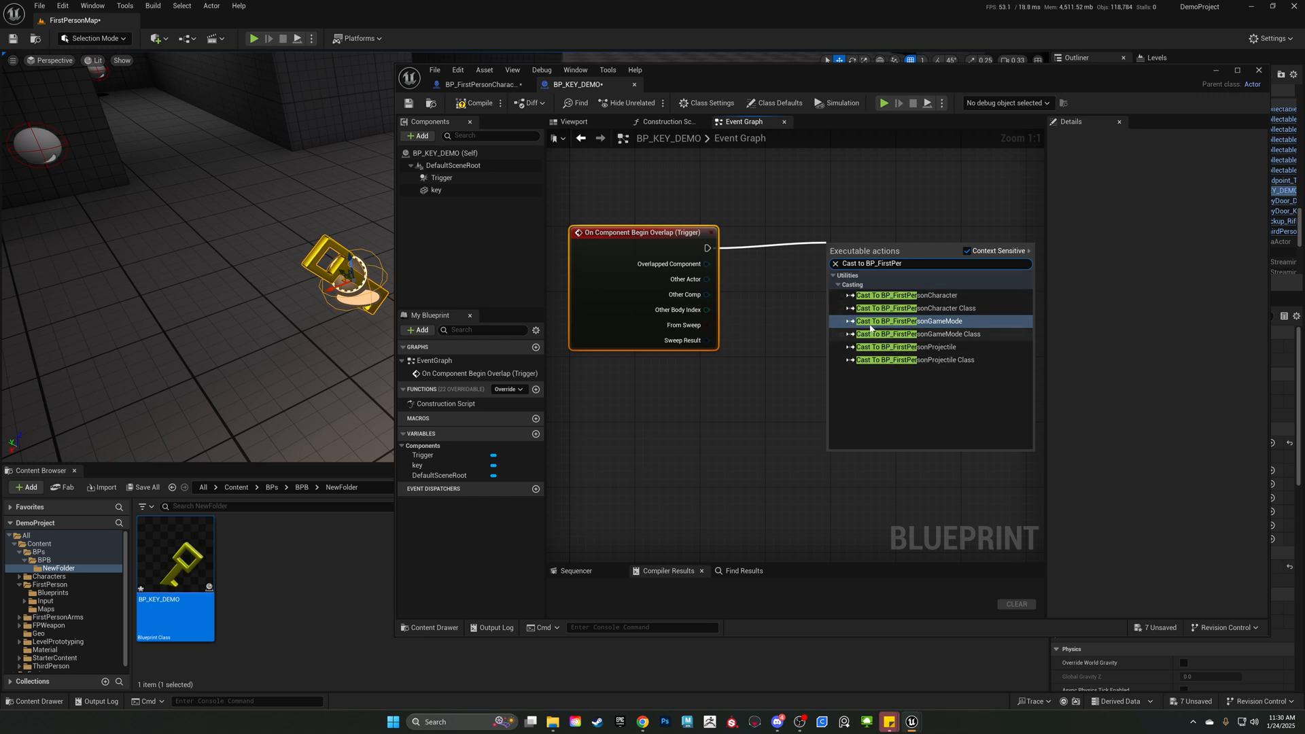
{"action": "left_click", "coordinate": [945, 296]}
{"action": "left_click_drag", "start_coordinate": [868, 255], "coordinate": [852, 240]}
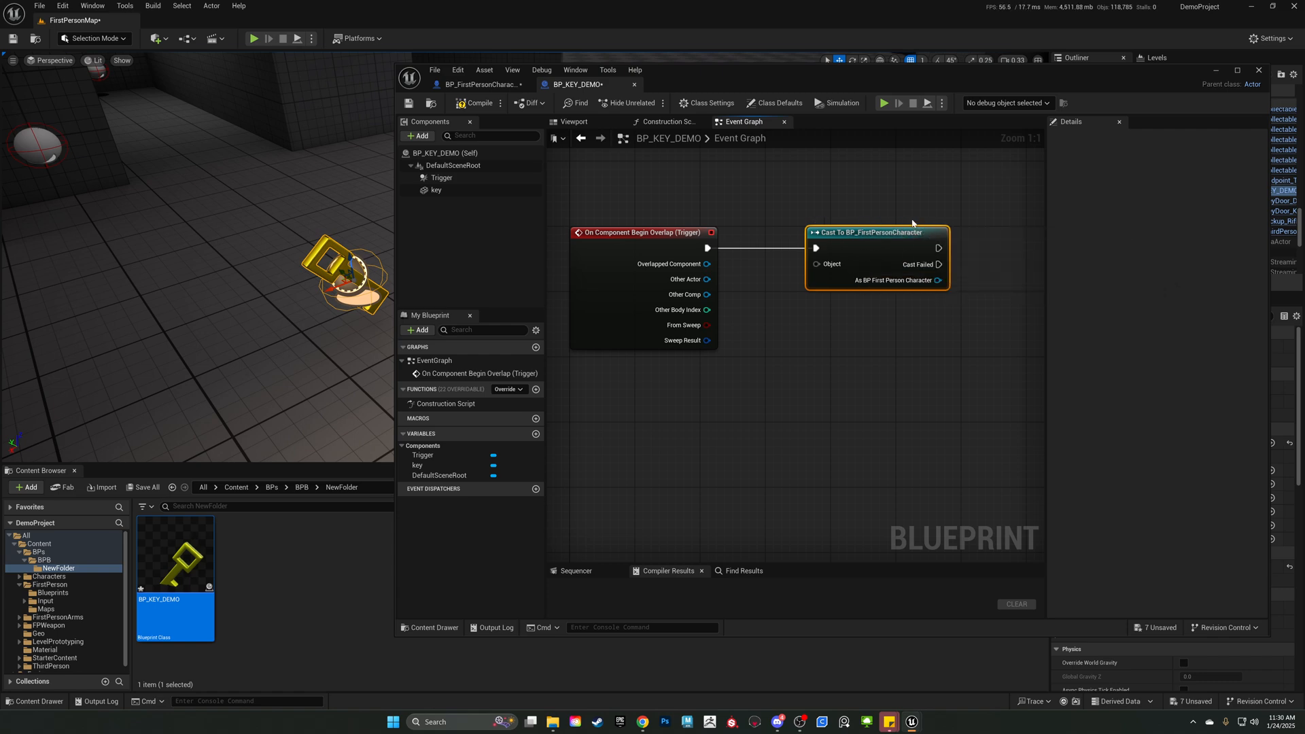
Connect the overlap event's Other Actor output to the cast's Object input and bring the cast node closer to the event.
{"action": "left_click", "coordinate": [771, 289]}
{"action": "left_click", "coordinate": [820, 242]}
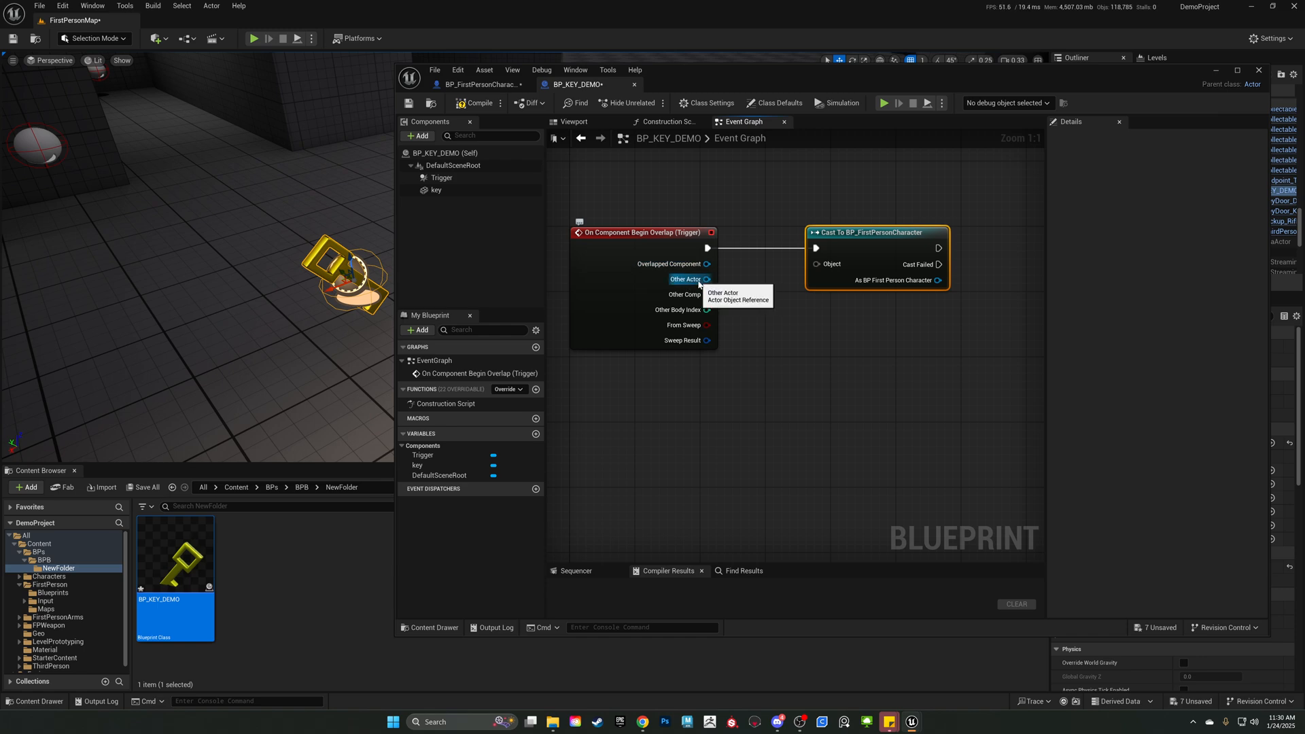
{"action": "left_click_drag", "start_coordinate": [698, 282], "coordinate": [798, 245]}
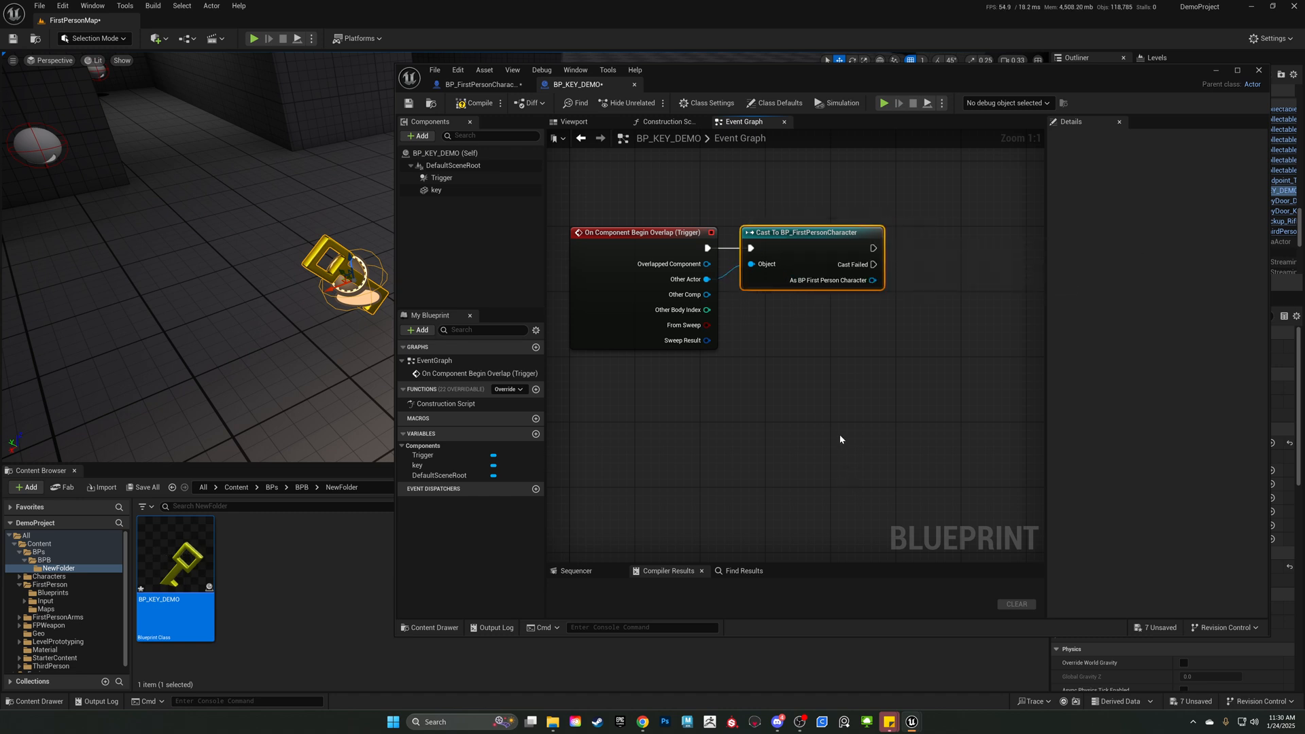
{"action": "left_click", "coordinate": [876, 419]}
{"action": "right_click_drag", "start_coordinate": [769, 370], "coordinate": [767, 456]}
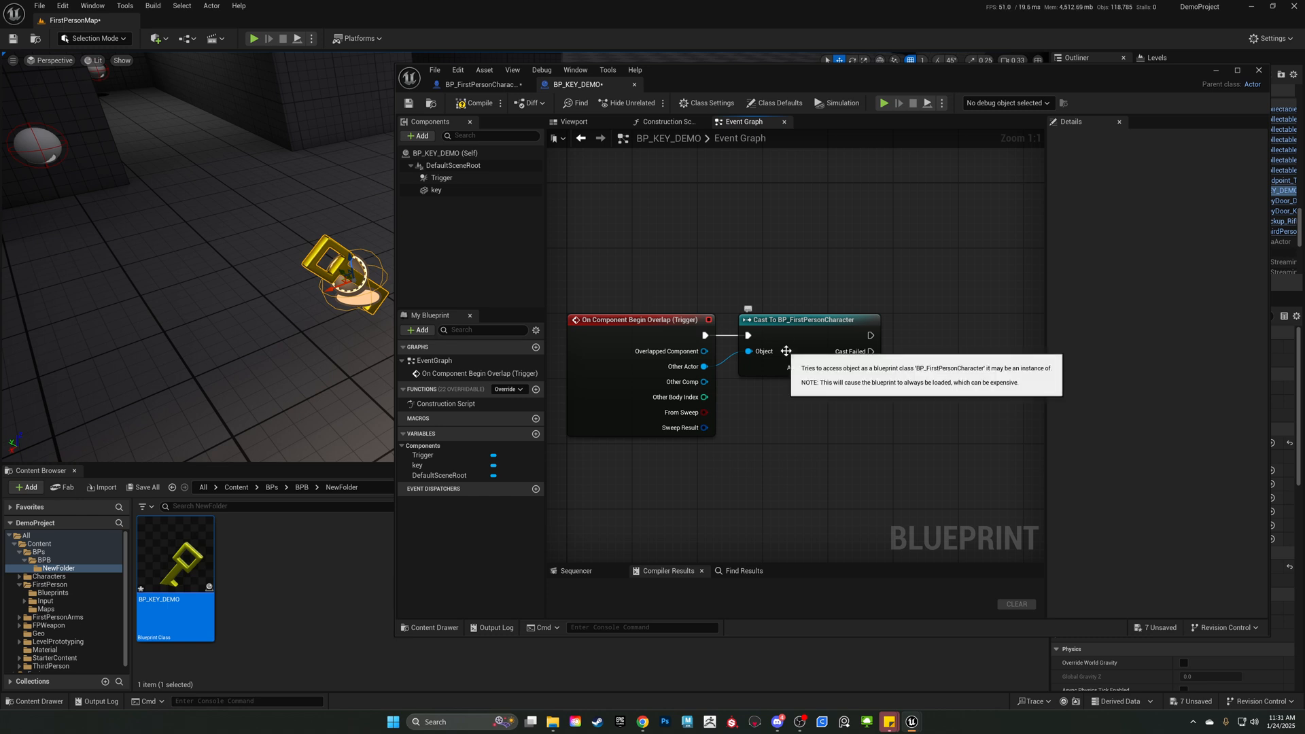
{"action": "left_click_drag", "start_coordinate": [801, 242], "coordinate": [805, 452]}
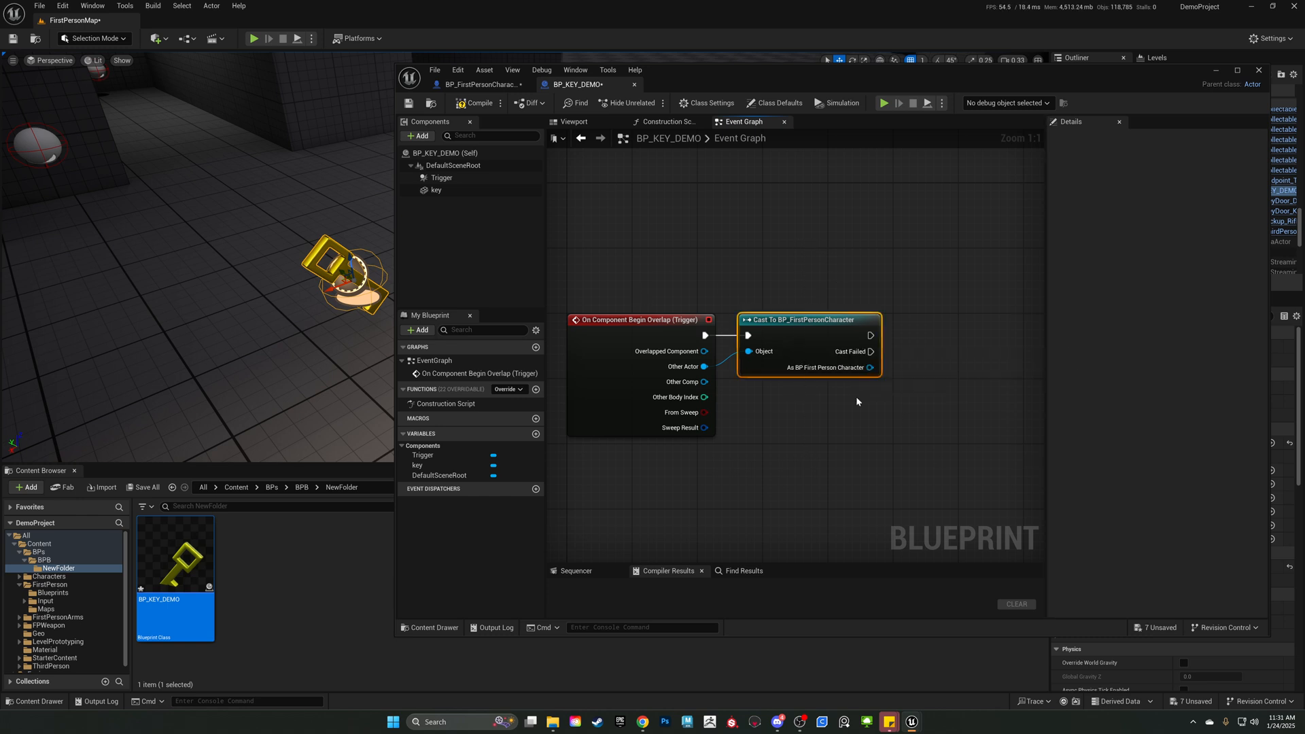
{"action": "left_click_drag", "start_coordinate": [942, 440], "coordinate": [784, 267]}
{"action": "right_click_drag", "start_coordinate": [942, 241], "coordinate": [782, 221]}
{"action": "left_click_drag", "start_coordinate": [600, 229], "coordinate": [584, 452]}
{"action": "left_click_drag", "start_coordinate": [755, 181], "coordinate": [758, 400]}
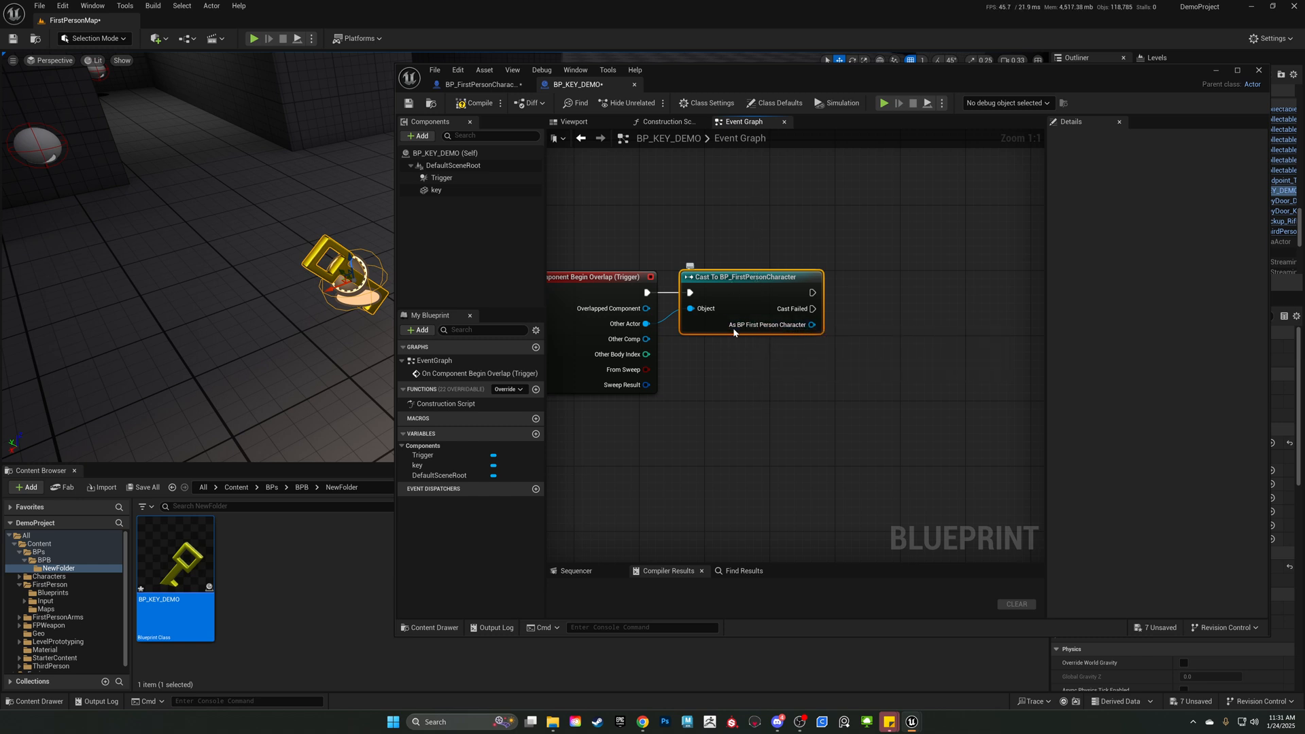
Add a Set Has Key? node from the As BP First Person Character output and align it beside the cast node.
{"action": "left_click_drag", "start_coordinate": [812, 325], "coordinate": [946, 327]}
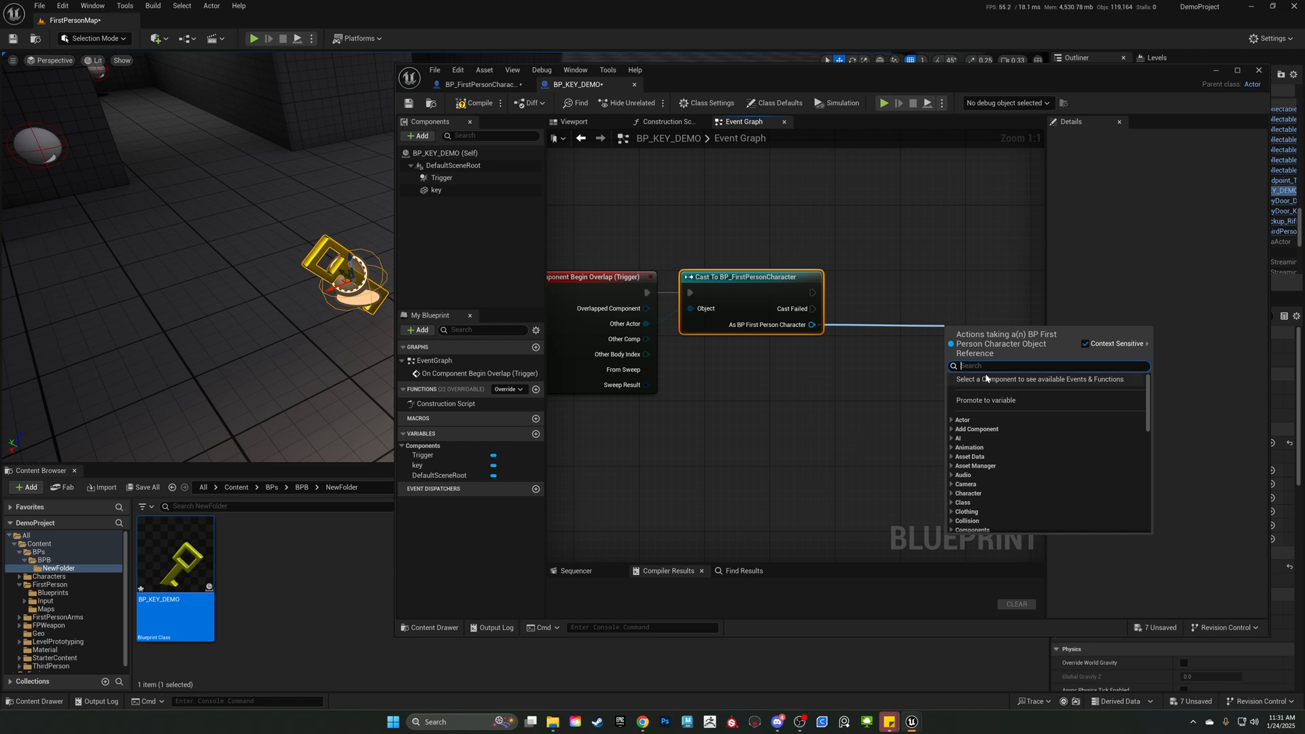
{"action": "type", "text": "set"}
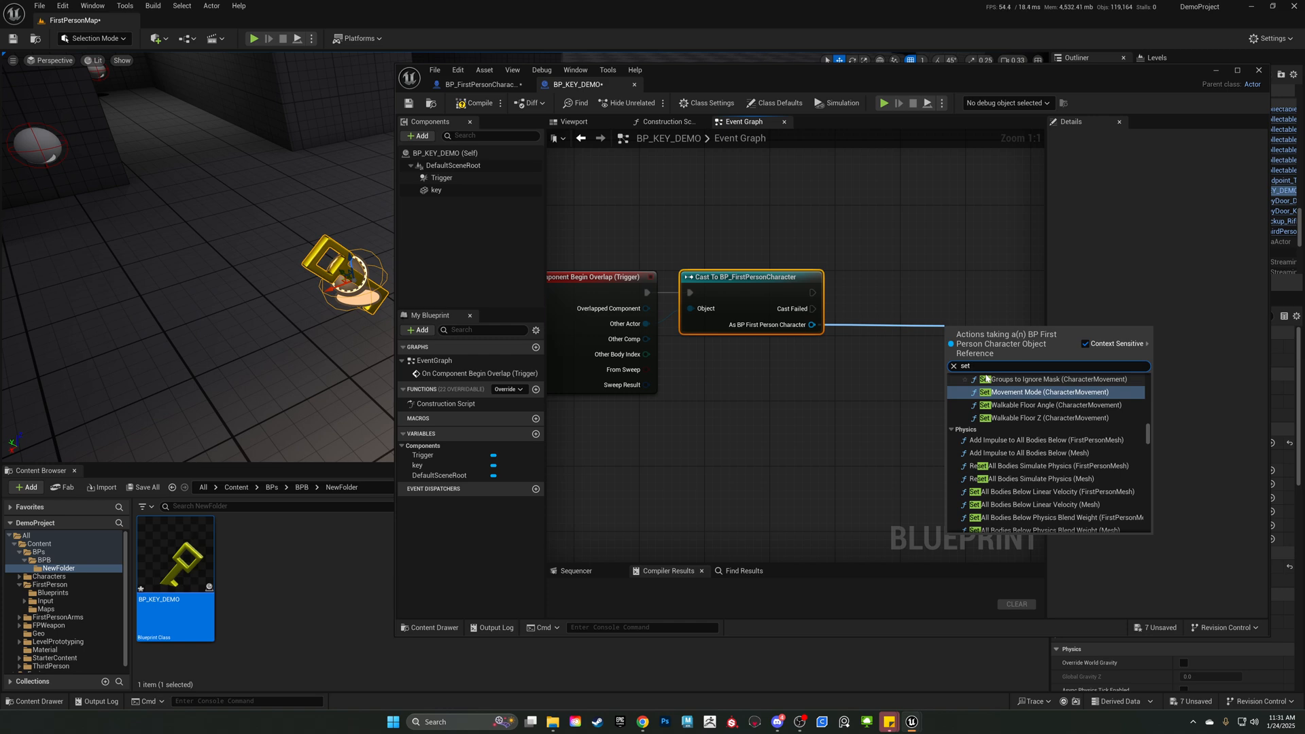
{"action": "type", "text": "Has"}
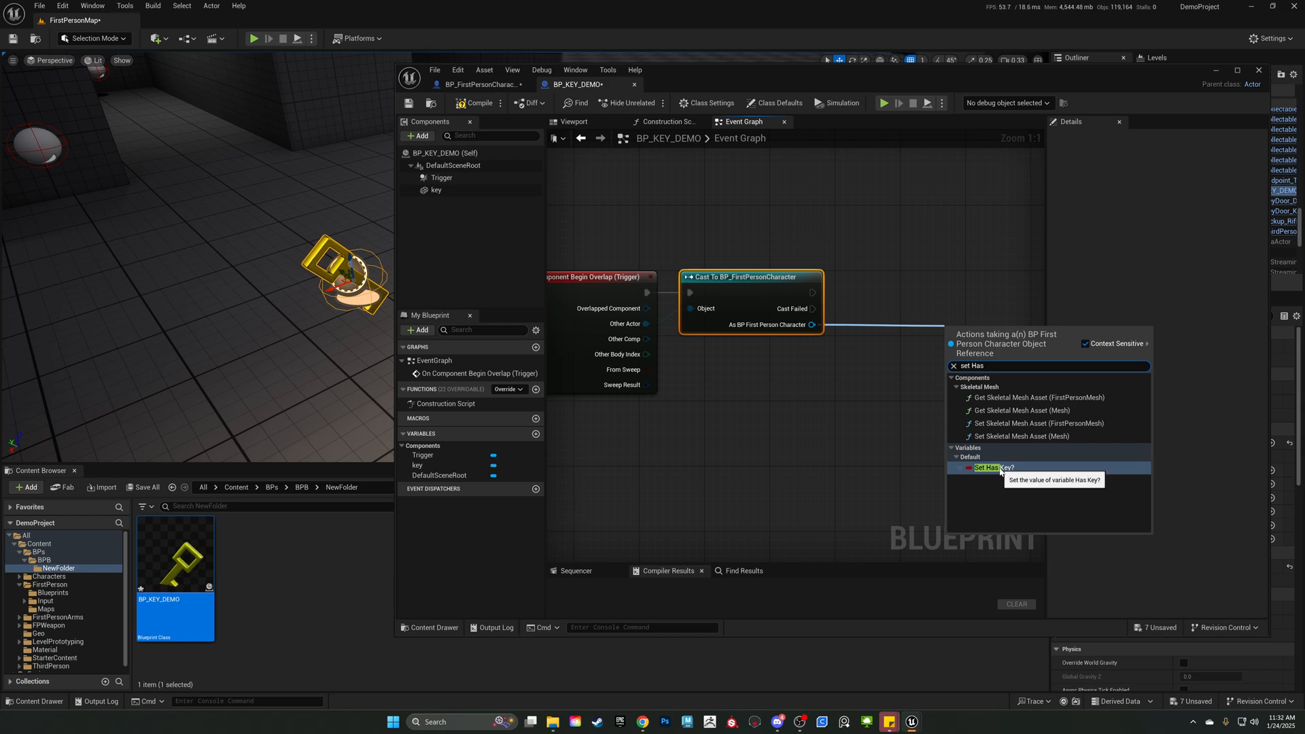
{"action": "left_click", "coordinate": [999, 469]}
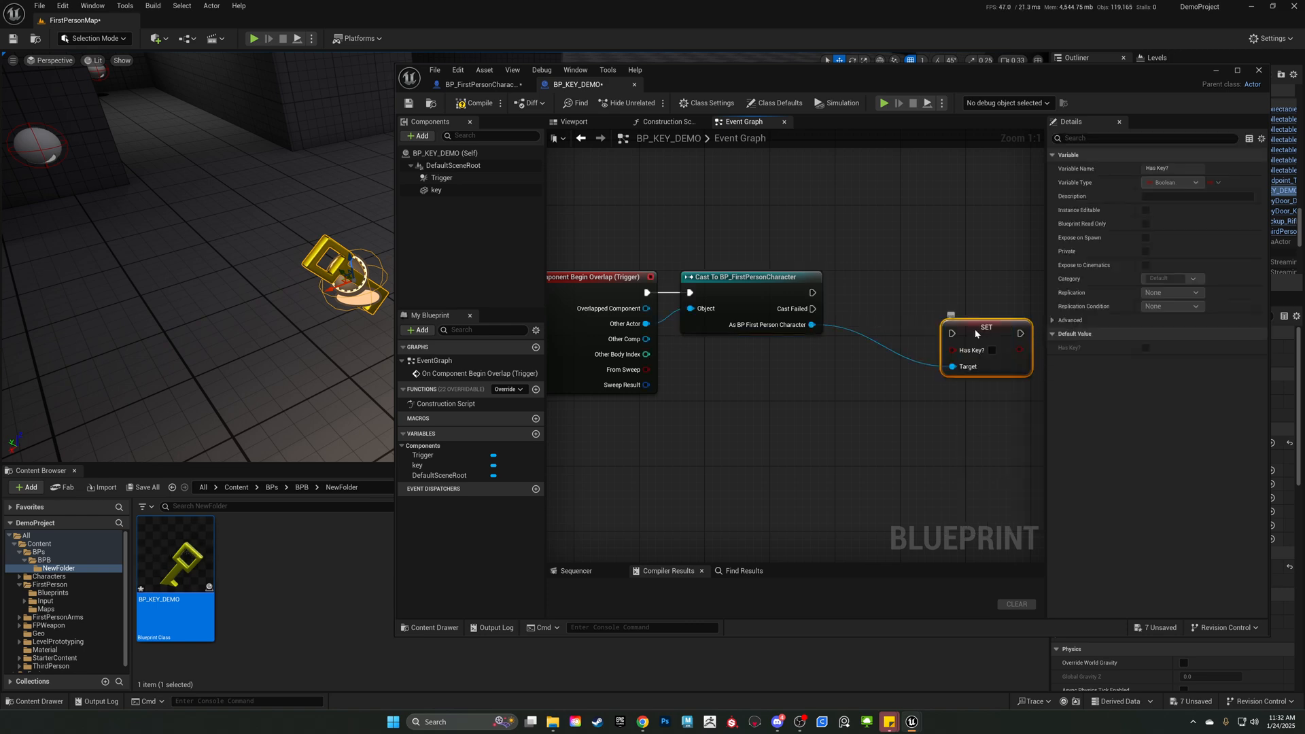
{"action": "left_click_drag", "start_coordinate": [976, 332], "coordinate": [904, 289]}
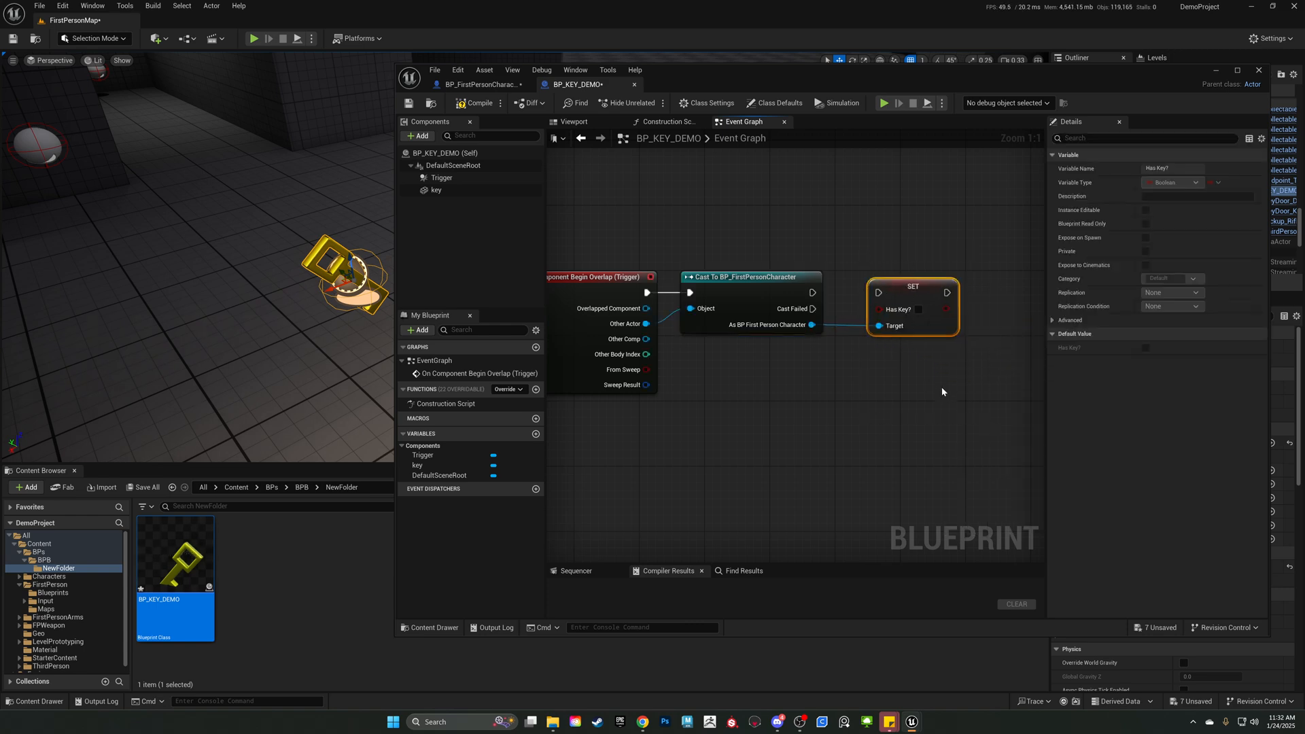
{"action": "left_click_drag", "start_coordinate": [877, 293], "coordinate": [863, 289]}
{"action": "left_click", "coordinate": [959, 274]}
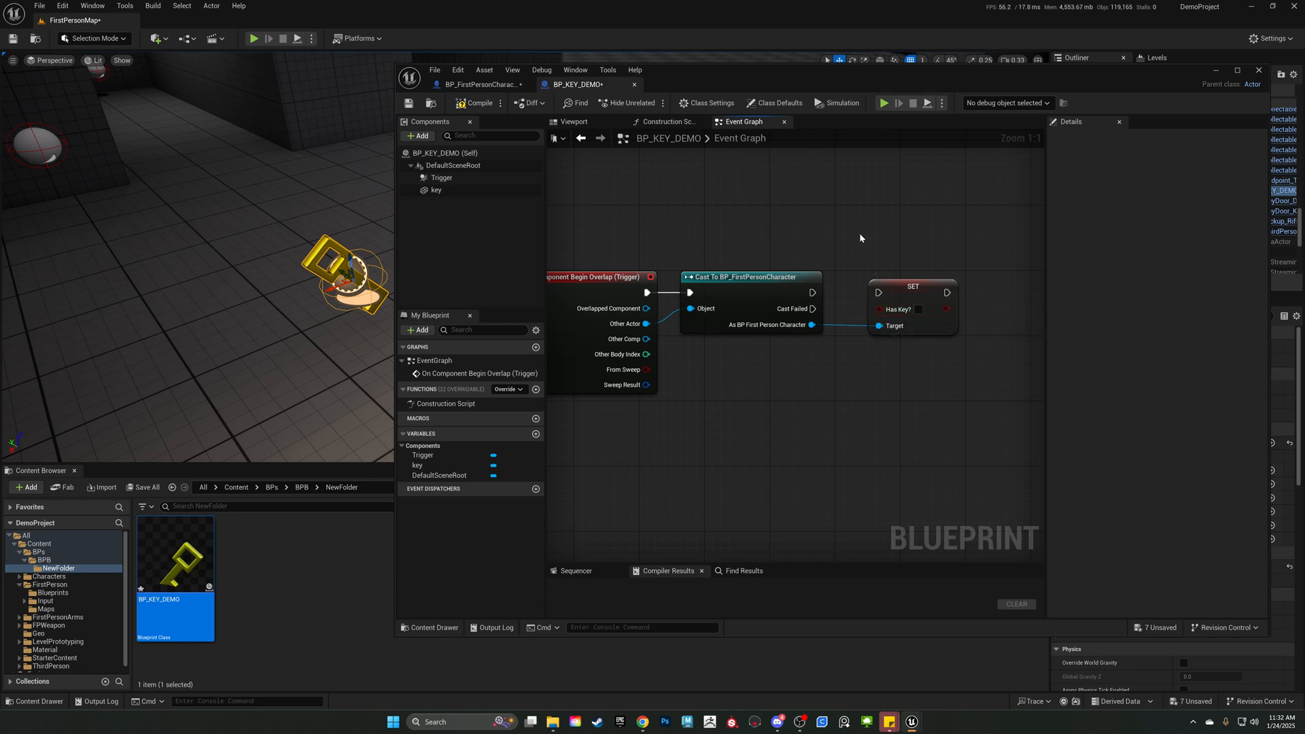
Connect the success execution output of the BP_FirstPersonCharacter cast to the Set Has Key? node.
{"action": "right_click_drag", "start_coordinate": [859, 238], "coordinate": [754, 286]}
{"action": "left_click_drag", "start_coordinate": [709, 345], "coordinate": [776, 345]}
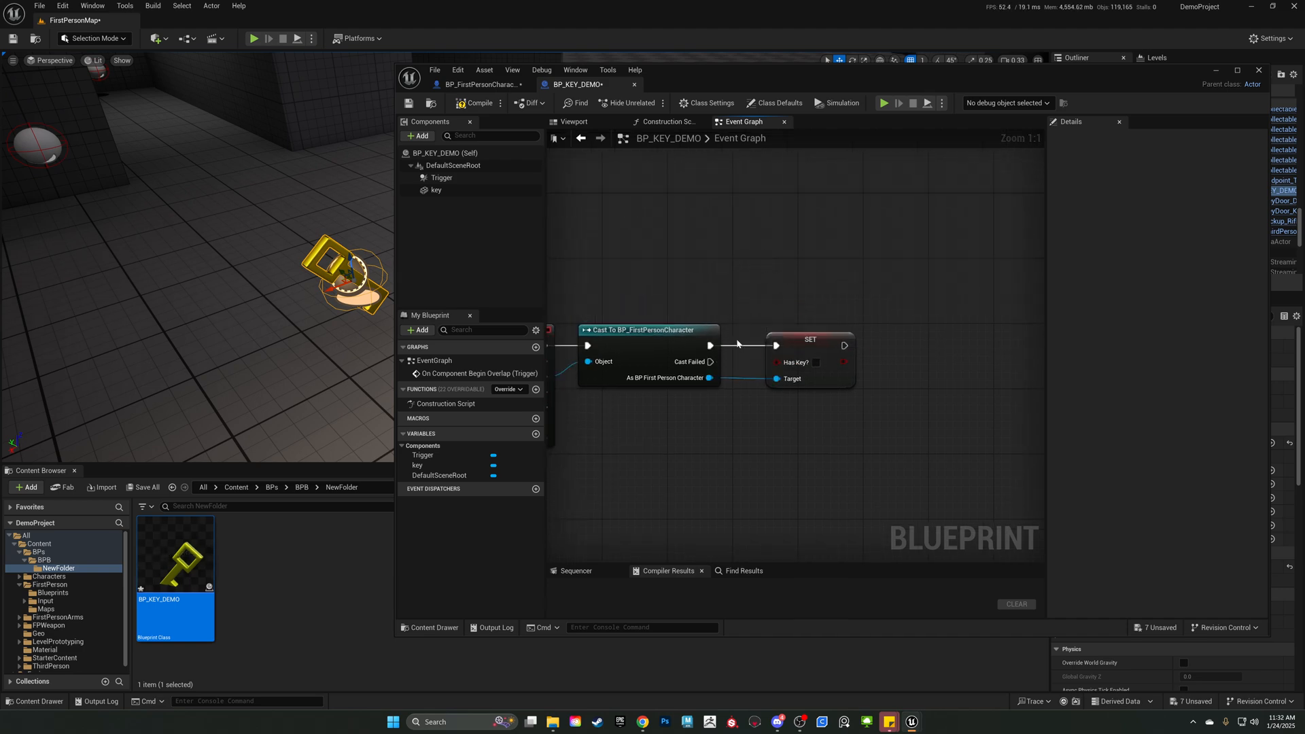
{"action": "left_click_drag", "start_coordinate": [654, 297], "coordinate": [805, 489]}
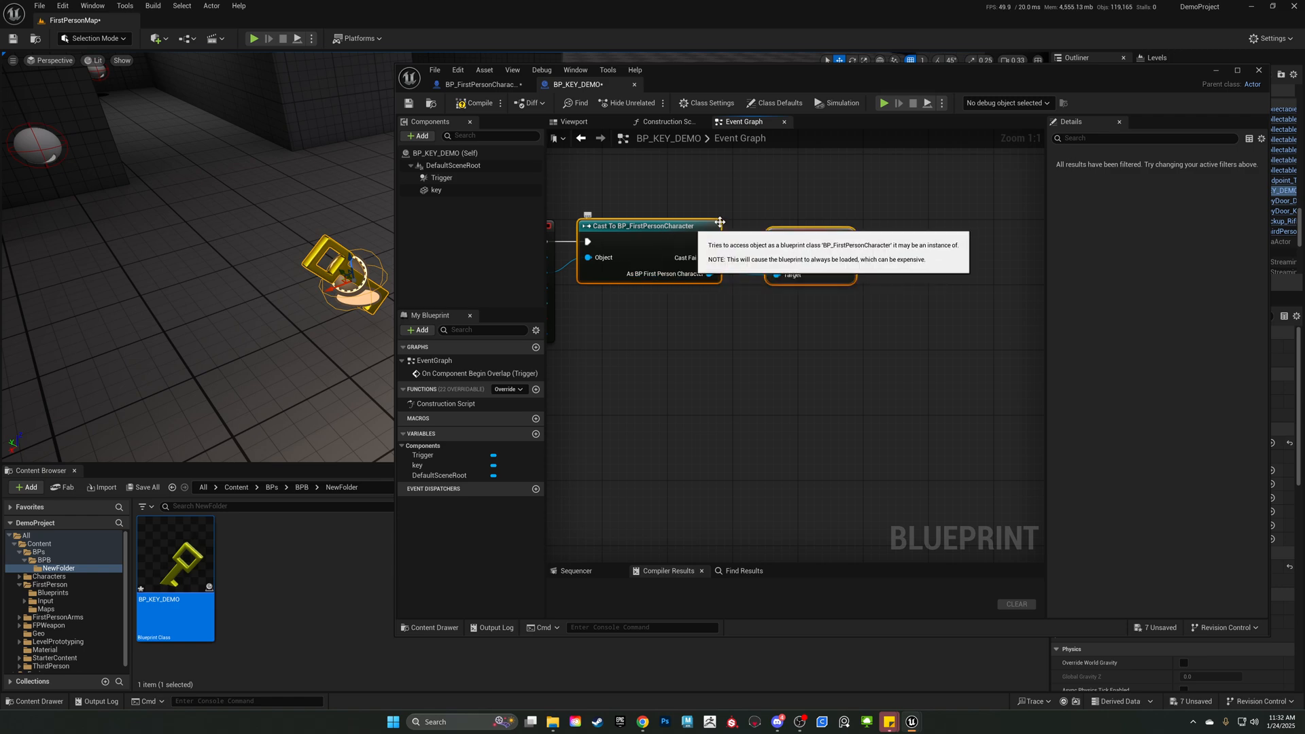
{"action": "right_click_drag", "start_coordinate": [844, 195], "coordinate": [852, 238]}
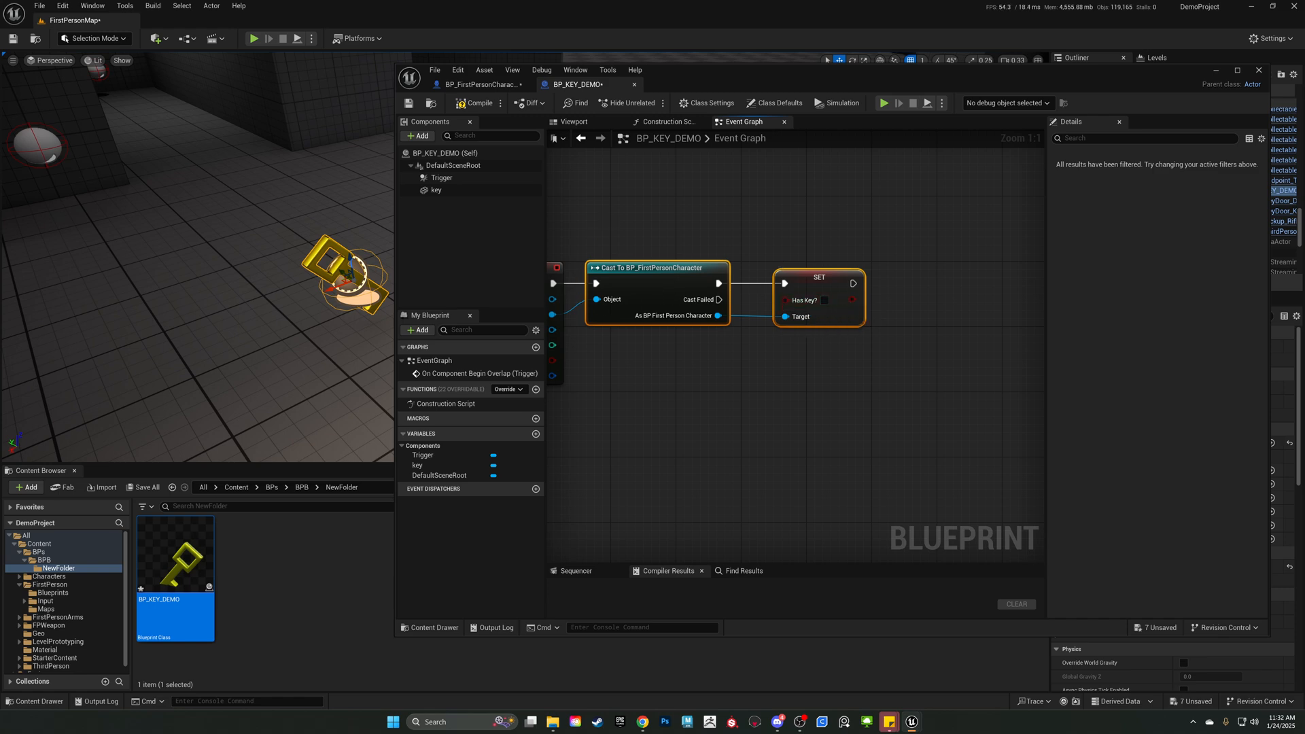
{"action": "key", "text": "Home"}
{"action": "right_click_drag", "start_coordinate": [824, 281], "coordinate": [709, 273]}
{"action": "left_click_drag", "start_coordinate": [726, 261], "coordinate": [714, 481]}
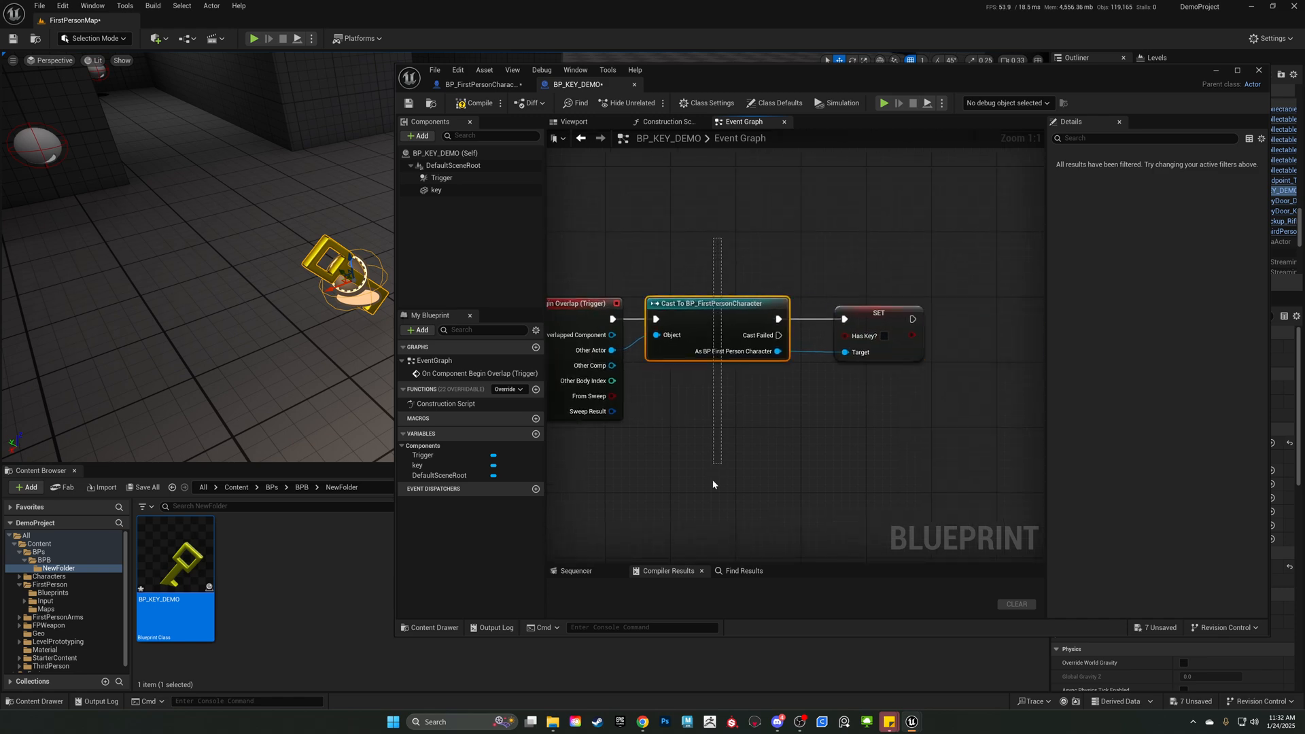
Enable the Has Key? value on the Set node so the overlap sets the boolean to true.
{"action": "right_click_drag", "start_coordinate": [709, 391], "coordinate": [678, 423]}
{"action": "scroll", "coordinate": [665, 393], "scroll_direction": "down", "scroll_amount": 6}
{"action": "scroll", "coordinate": [690, 407], "scroll_direction": "up", "scroll_amount": 6}
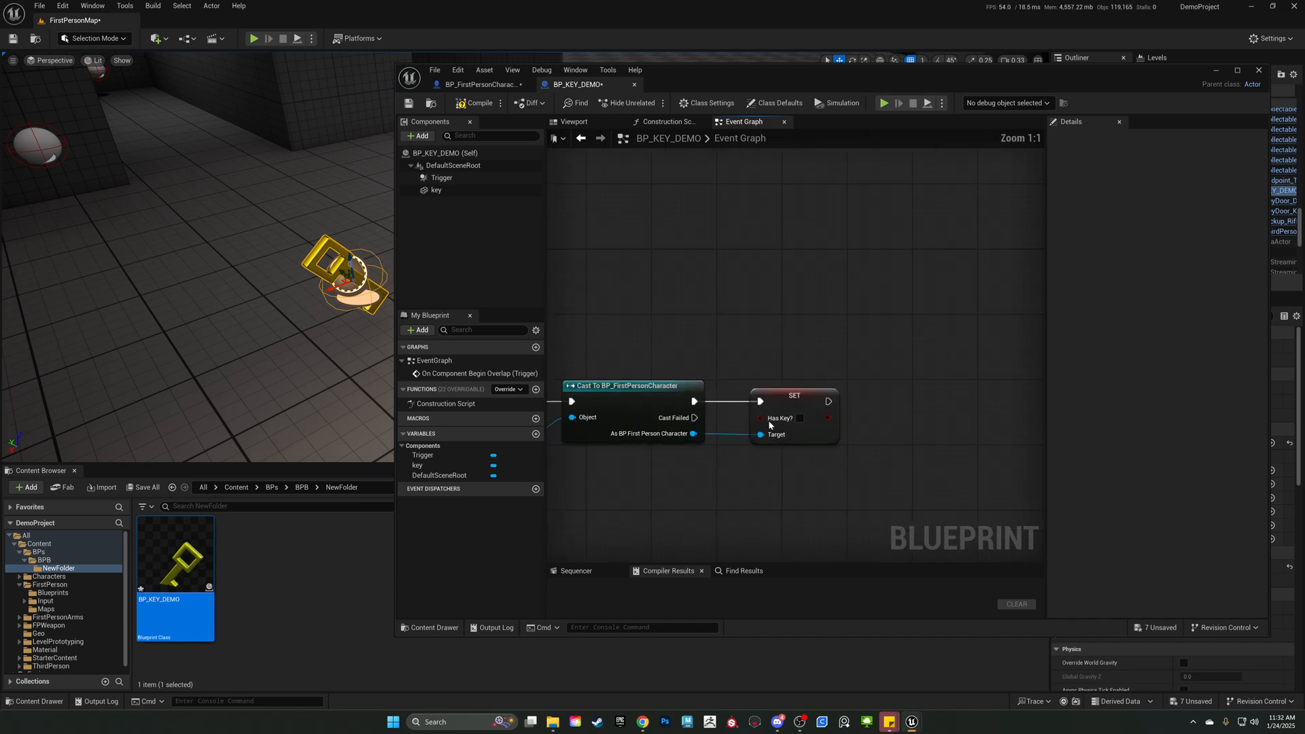
{"action": "left_click", "coordinate": [800, 418]}
{"action": "right_click_drag", "start_coordinate": [918, 431], "coordinate": [842, 405]}
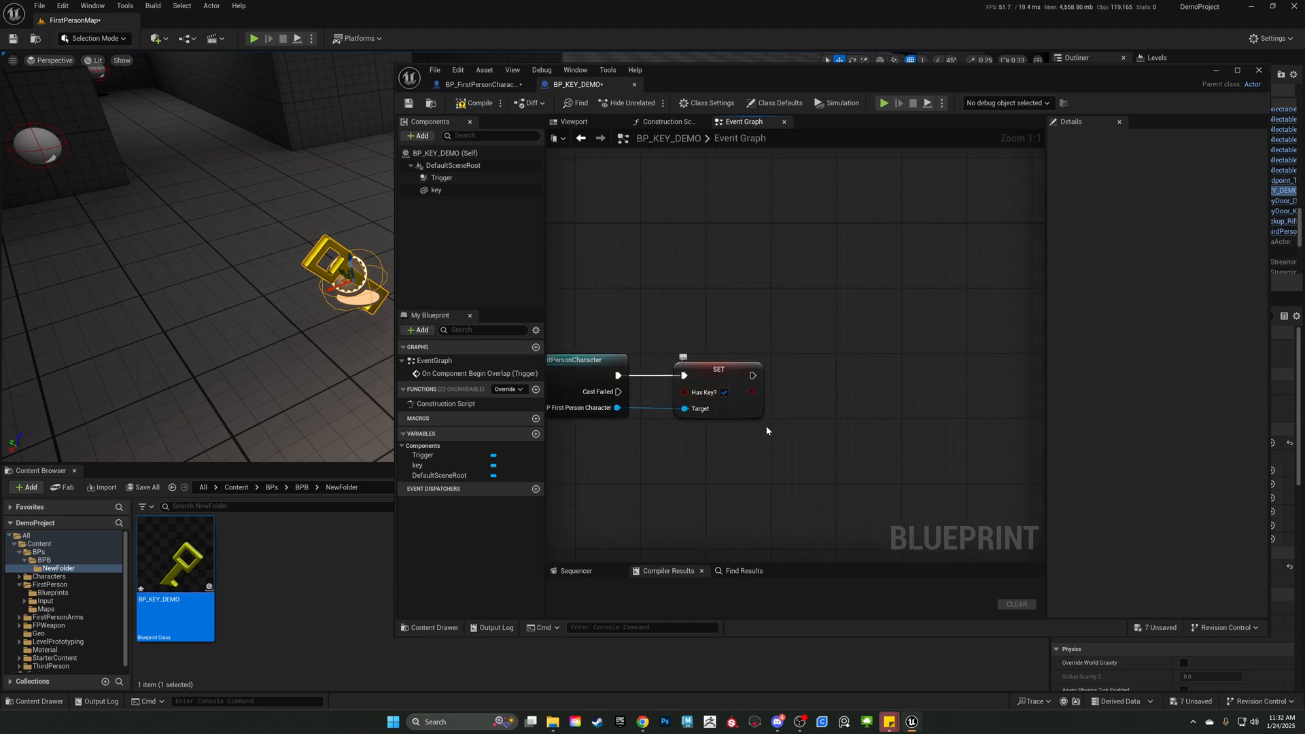
Add a Print String node to the execution output of the Set Has Key? node.
{"action": "right_click_drag", "start_coordinate": [760, 414], "coordinate": [808, 401]}
{"action": "left_click_drag", "start_coordinate": [799, 362], "coordinate": [915, 362]}
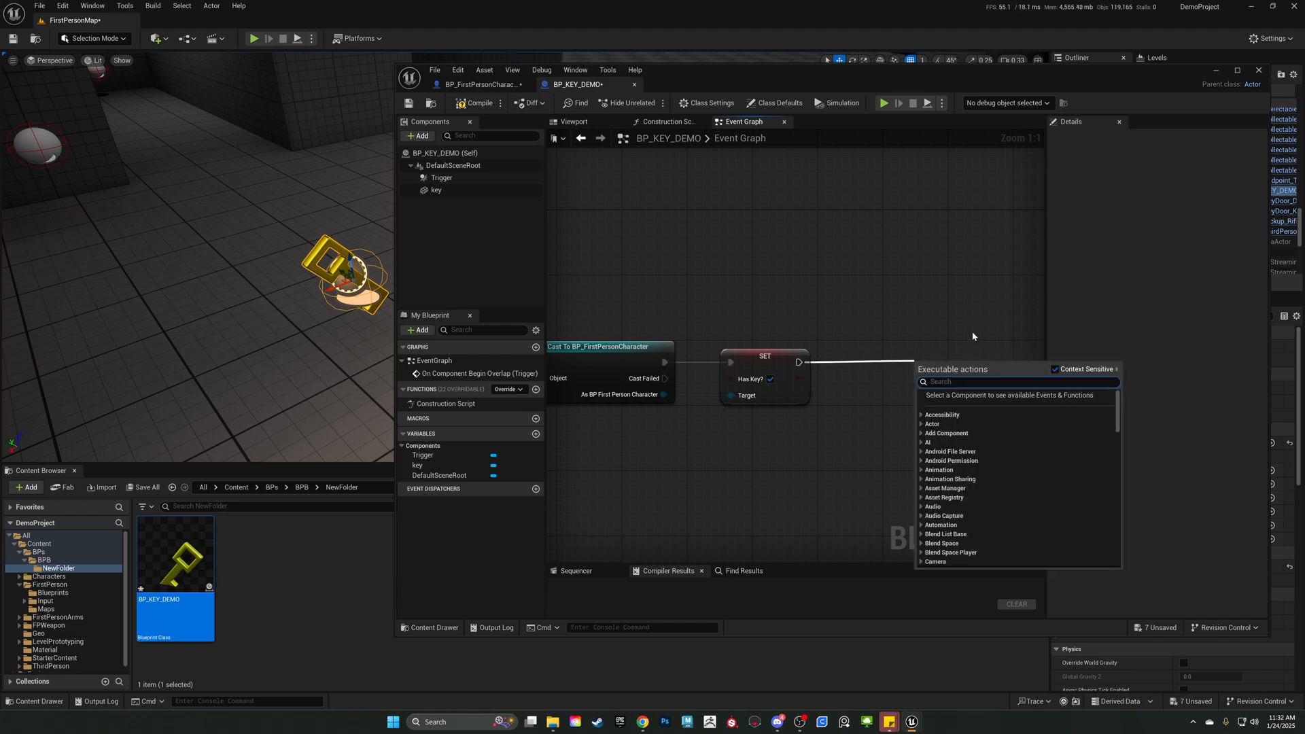
{"action": "type", "text": "print string"}
{"action": "key", "text": "Return"}
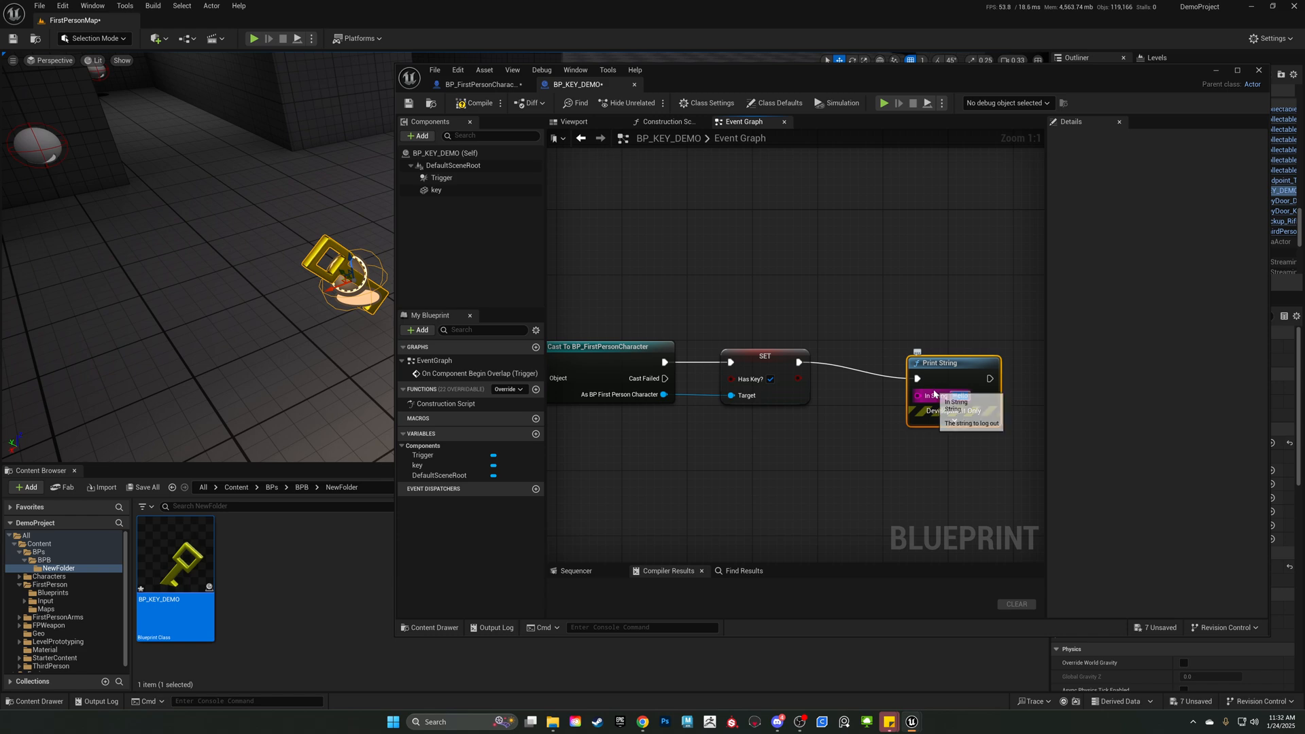
Set the Print String text to "You have the key!" and align the node beside the Set node.
{"action": "key", "text": "BackSpace"}
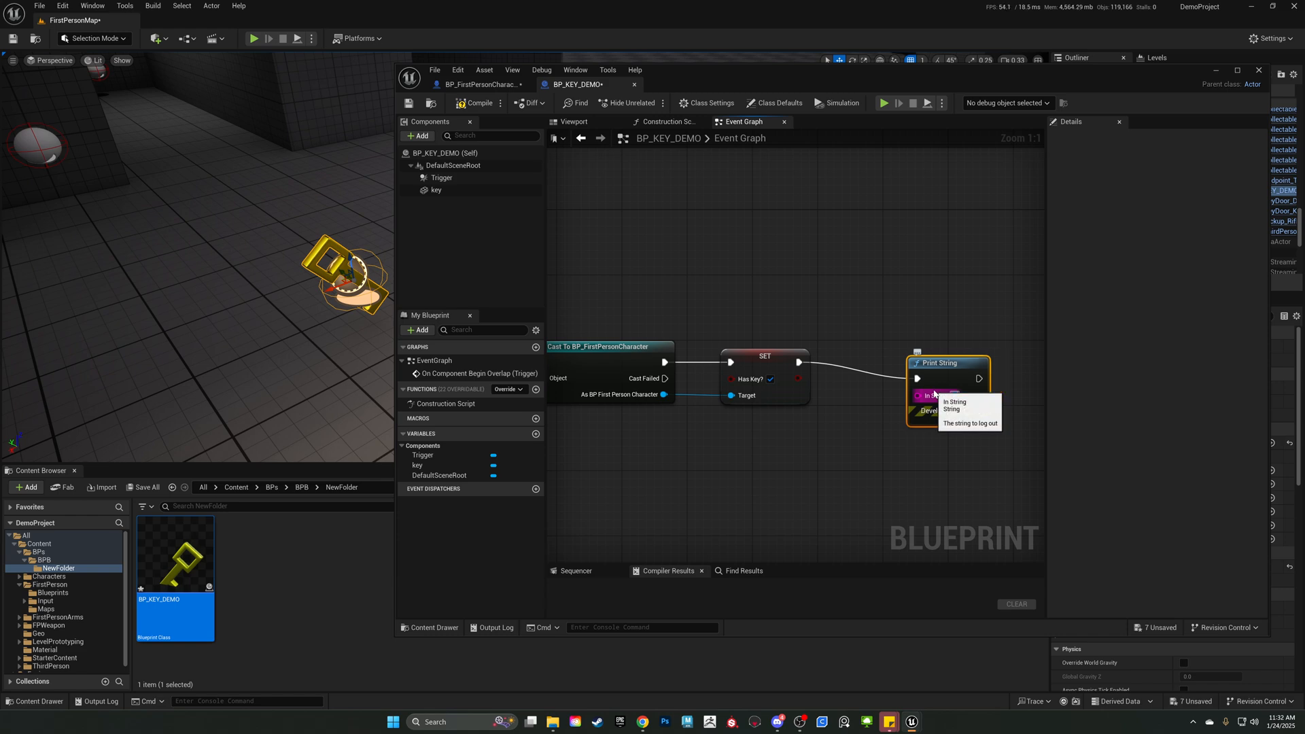
{"action": "type", "text": "Key Picked Up"}
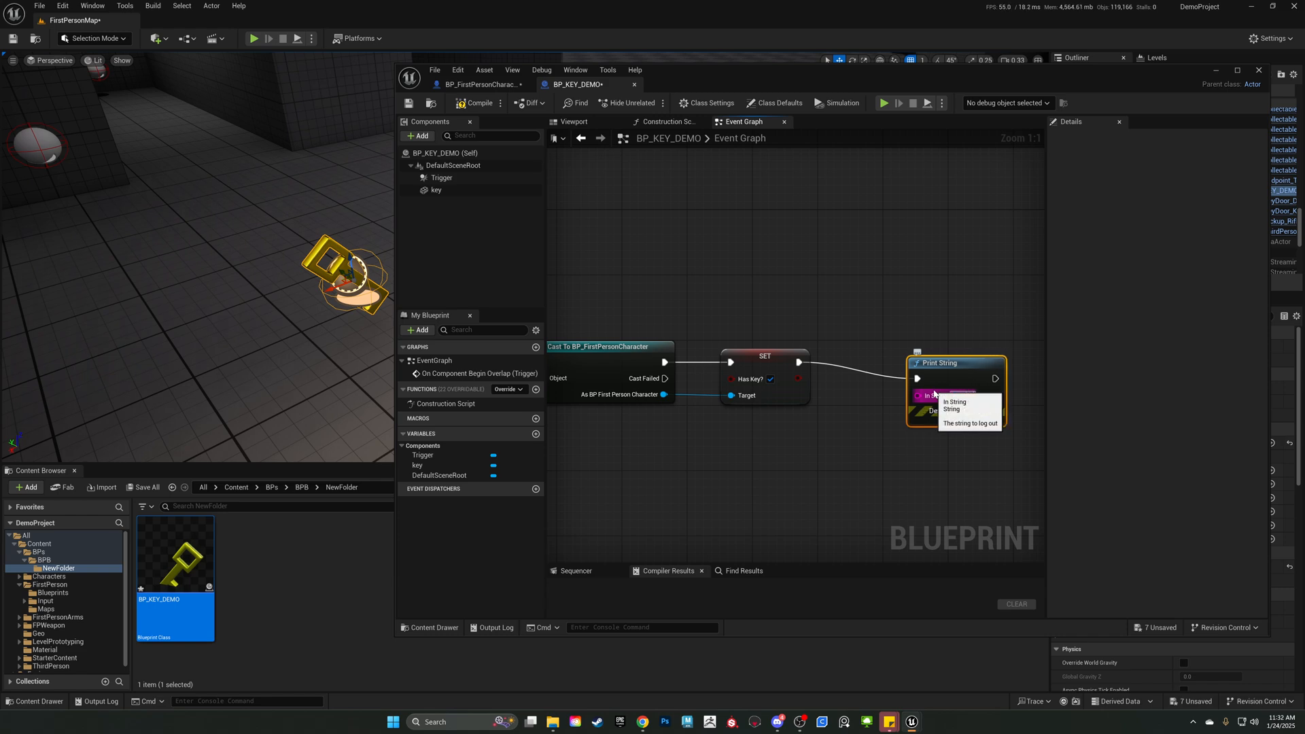
{"action": "type", "text": " key!"}
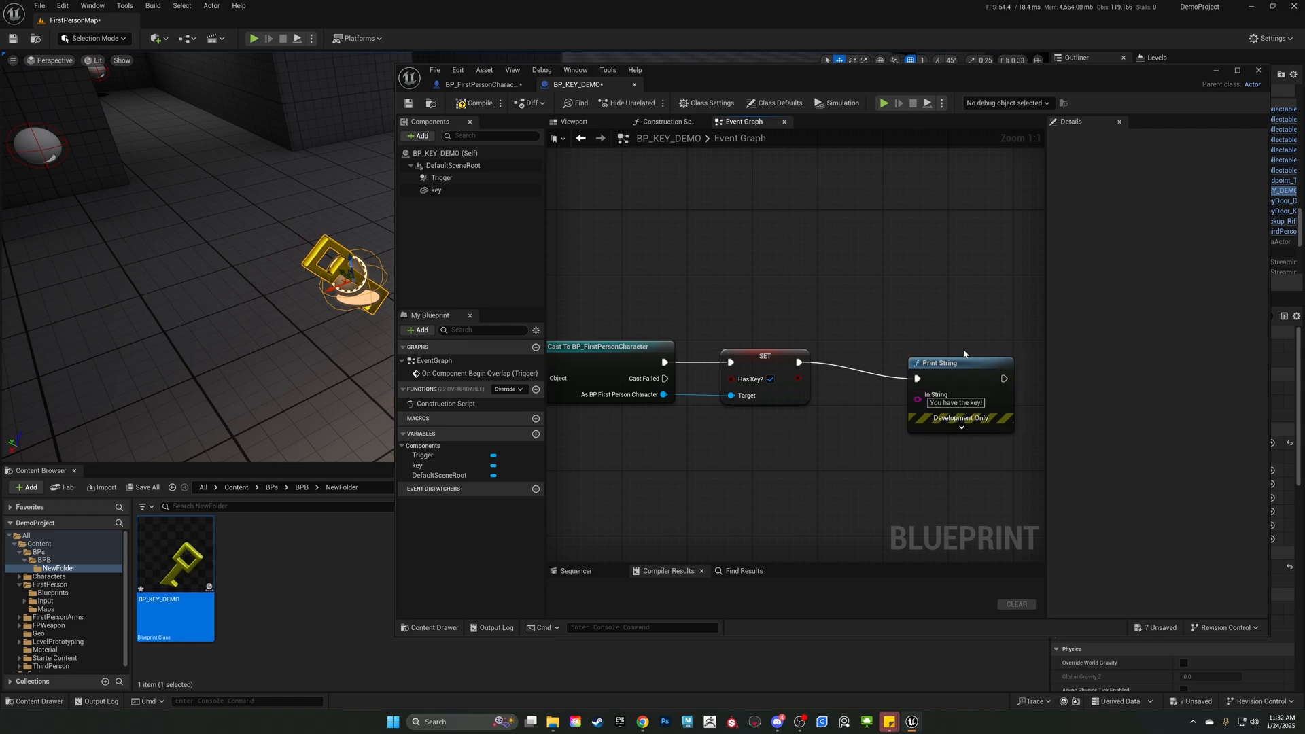
{"action": "left_click_drag", "start_coordinate": [956, 370], "coordinate": [874, 354]}
{"action": "key", "text": "ctrl+a"}
{"action": "key", "text": "Home"}
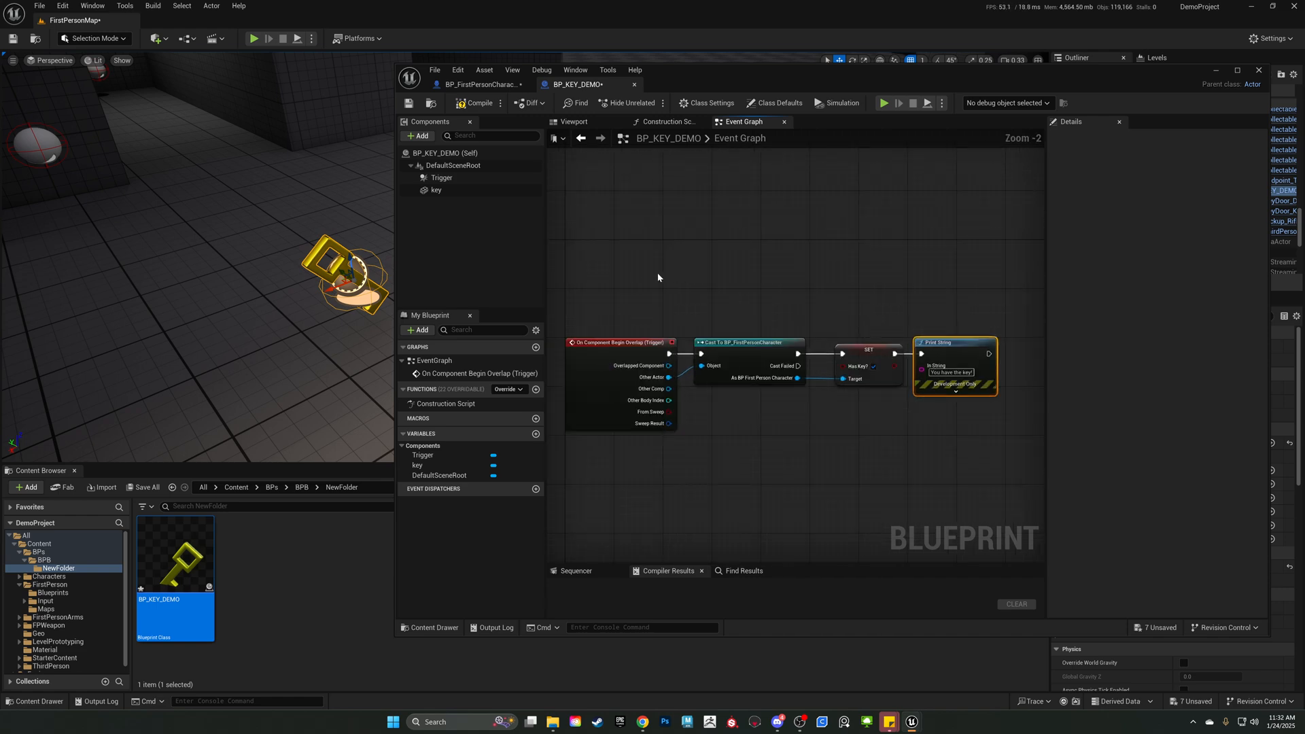
Review the overlap chain node by node, from the trigger event through the cast and Set Has Key? to Print String.
{"action": "left_click", "coordinate": [758, 468]}
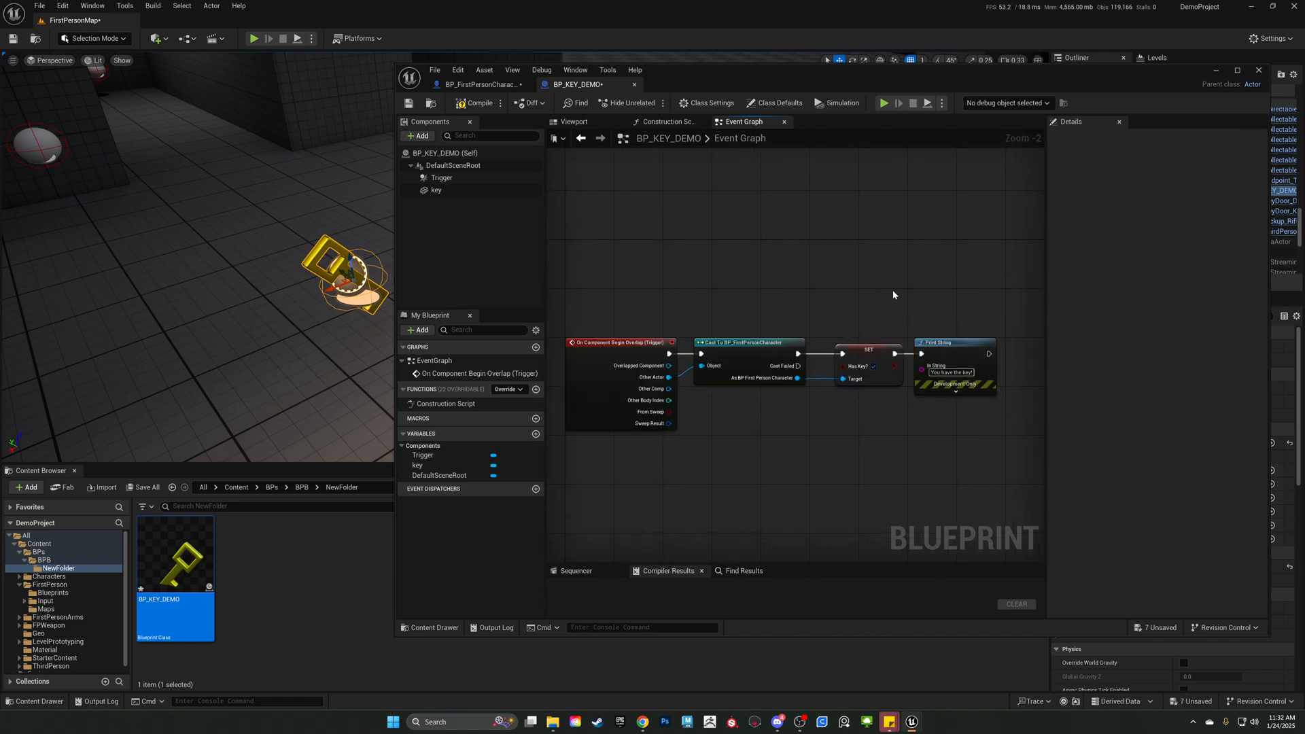
{"action": "left_click", "coordinate": [941, 344]}
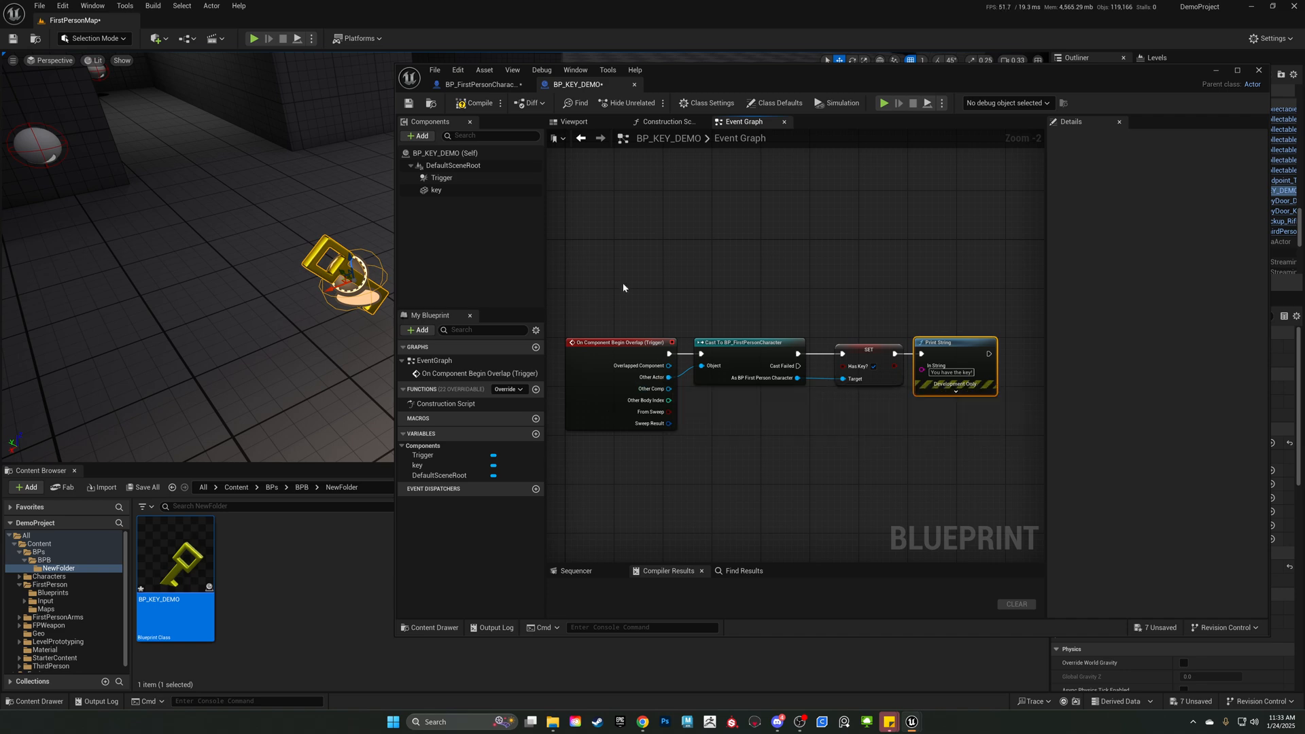
{"action": "left_click_drag", "start_coordinate": [623, 287], "coordinate": [884, 505]}
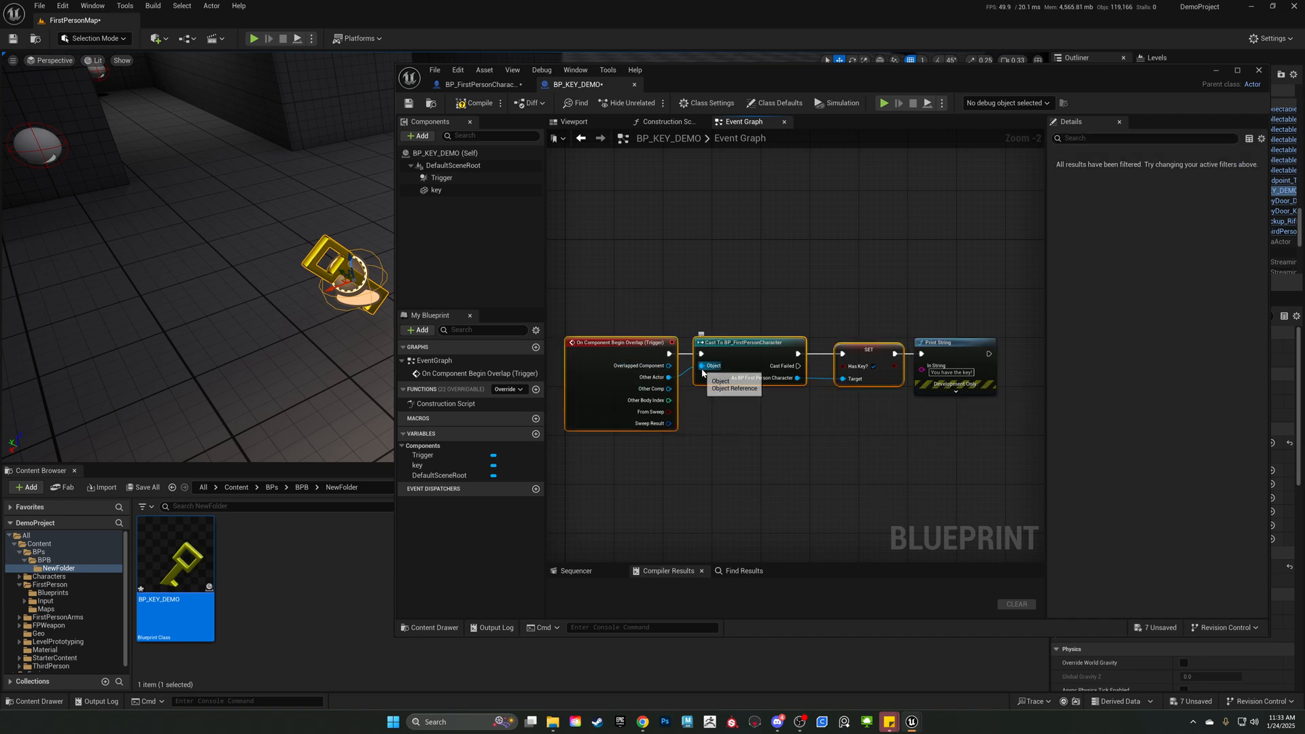
{"action": "left_click", "coordinate": [954, 360]}
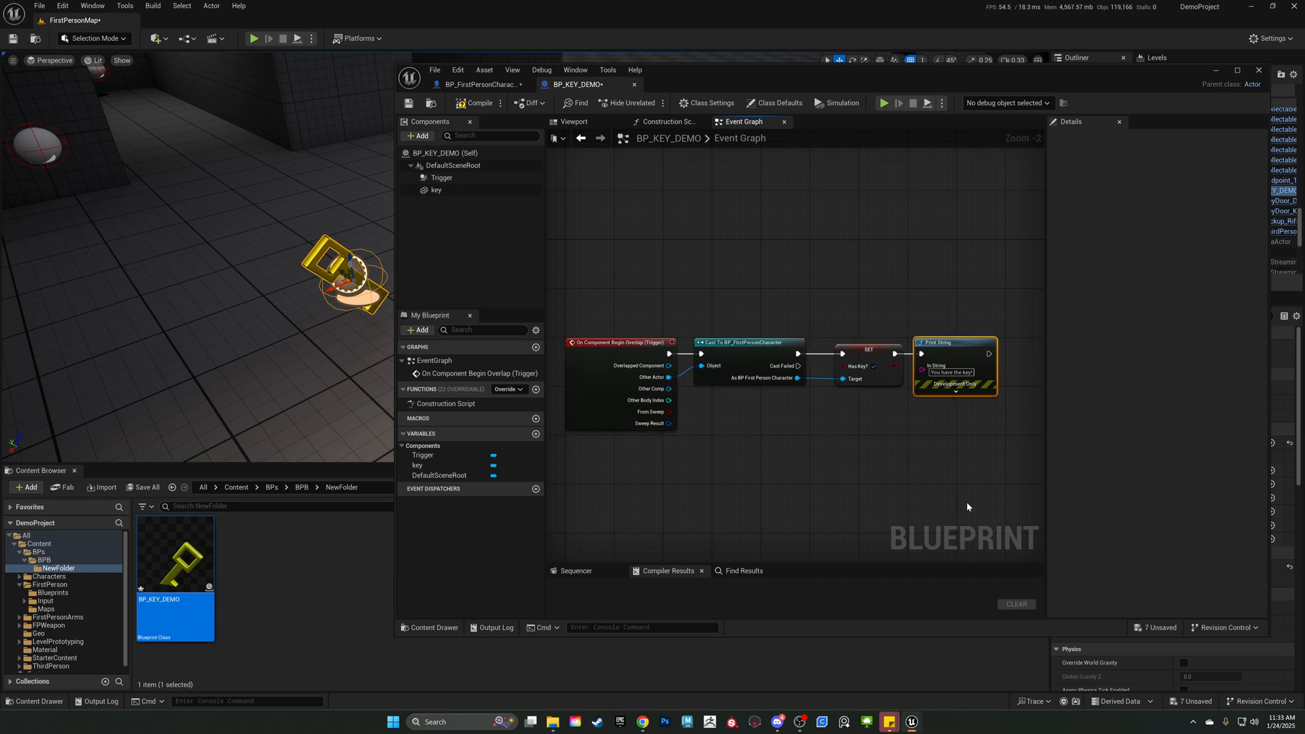
{"action": "left_click_drag", "start_coordinate": [625, 316], "coordinate": [937, 435]}
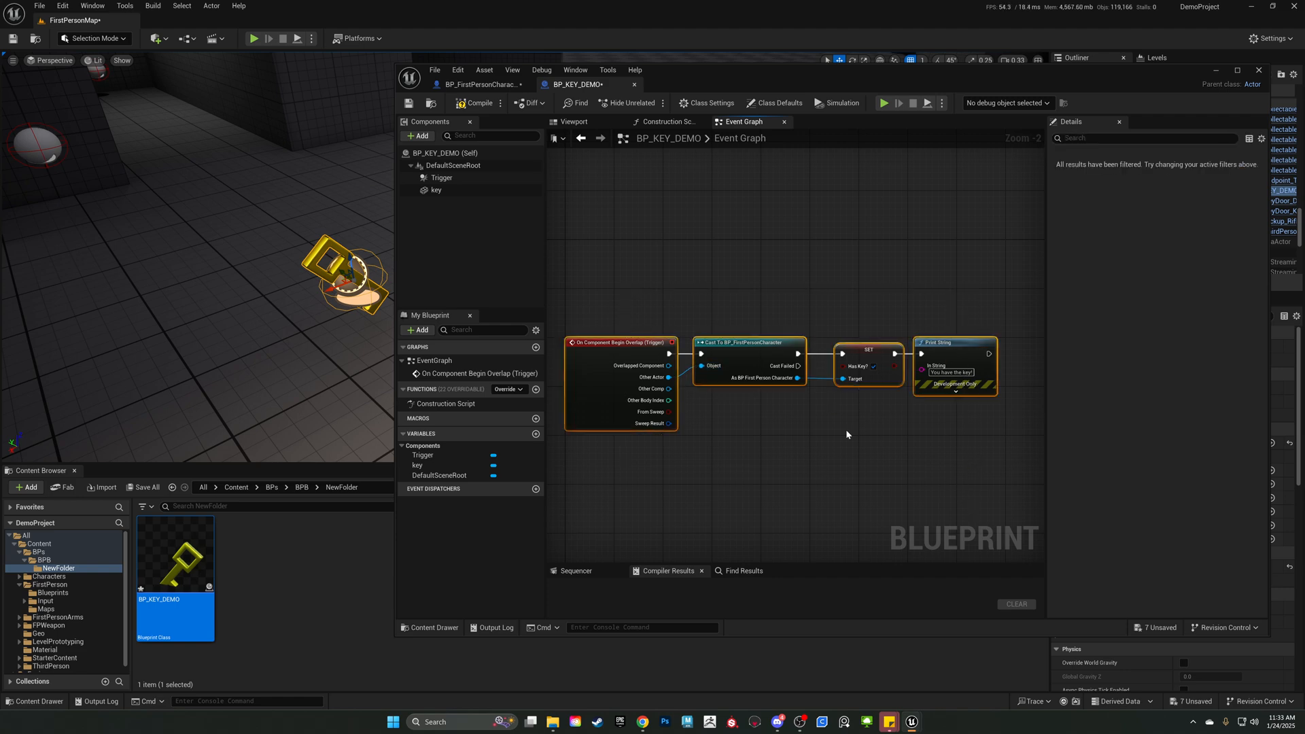
{"action": "left_click_drag", "start_coordinate": [957, 342], "coordinate": [954, 337]}
{"action": "left_click", "coordinate": [856, 267]}
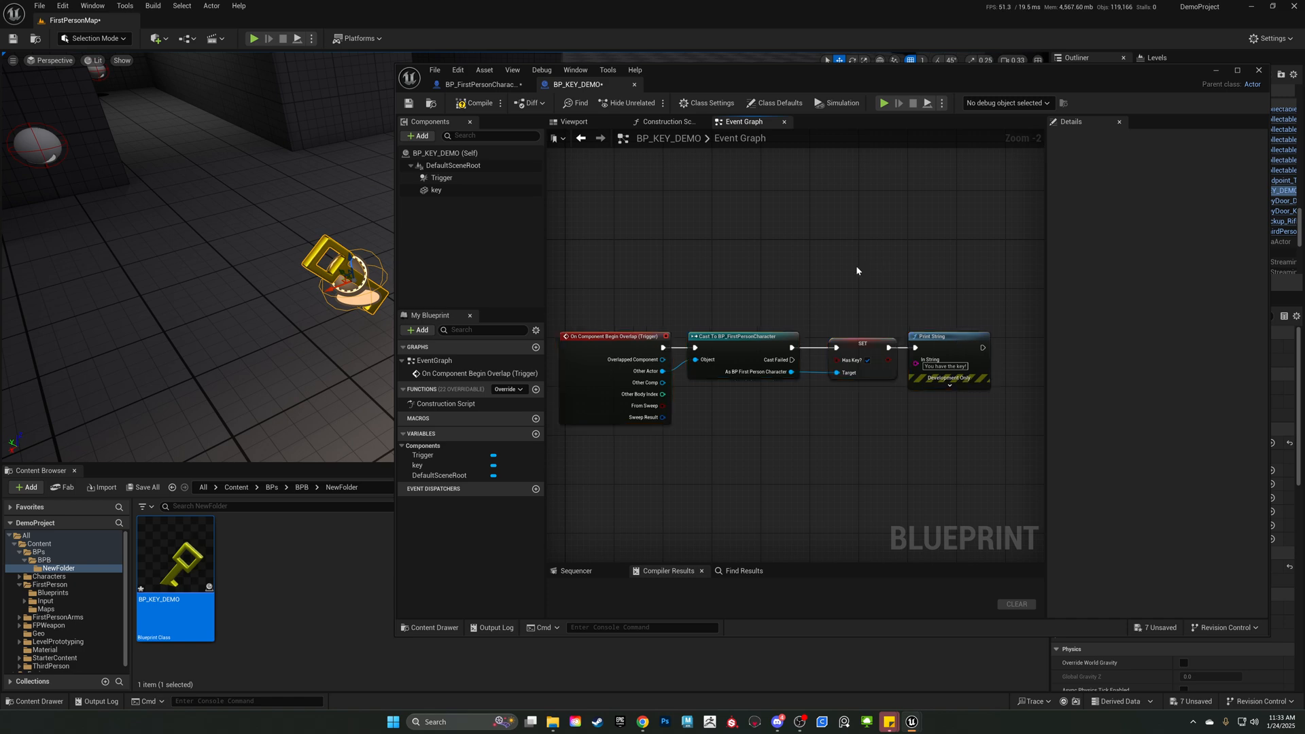
{"action": "left_click", "coordinate": [746, 342]}
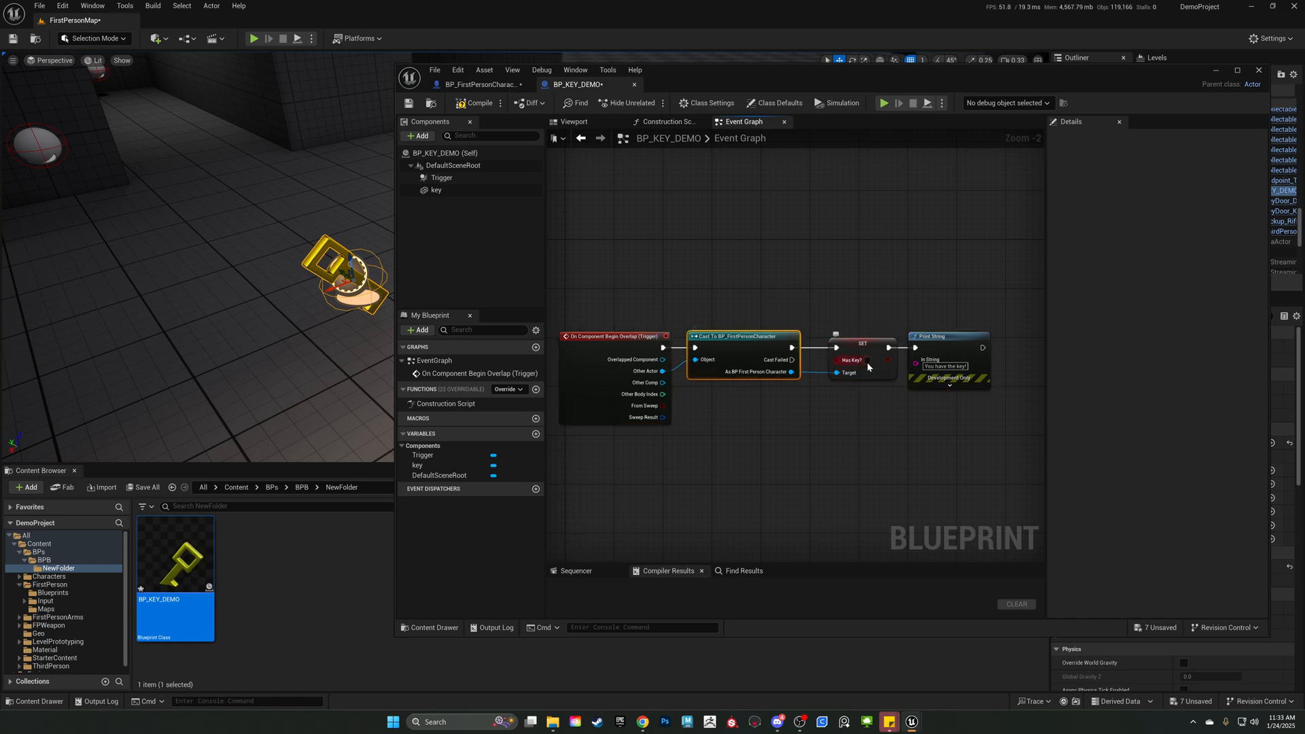
{"action": "left_click", "coordinate": [937, 340]}
{"action": "left_click", "coordinate": [737, 342]}
{"action": "left_click", "coordinate": [863, 344]}
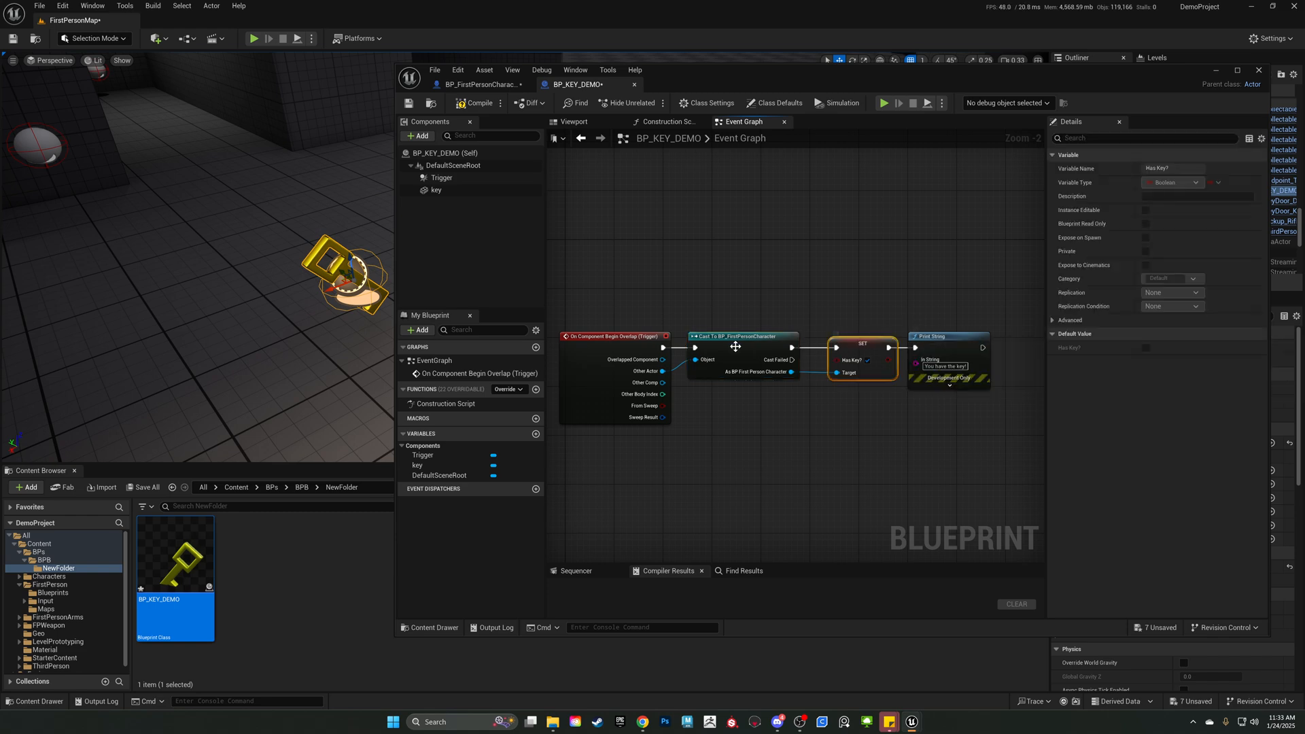
{"action": "left_click", "coordinate": [735, 345]}
{"action": "left_click", "coordinate": [868, 360]}
Nudge the Print String node and add a Destroy Actor node targeting self to its execution output, aligned beside it.
{"action": "left_click_drag", "start_coordinate": [957, 339], "coordinate": [963, 339]}
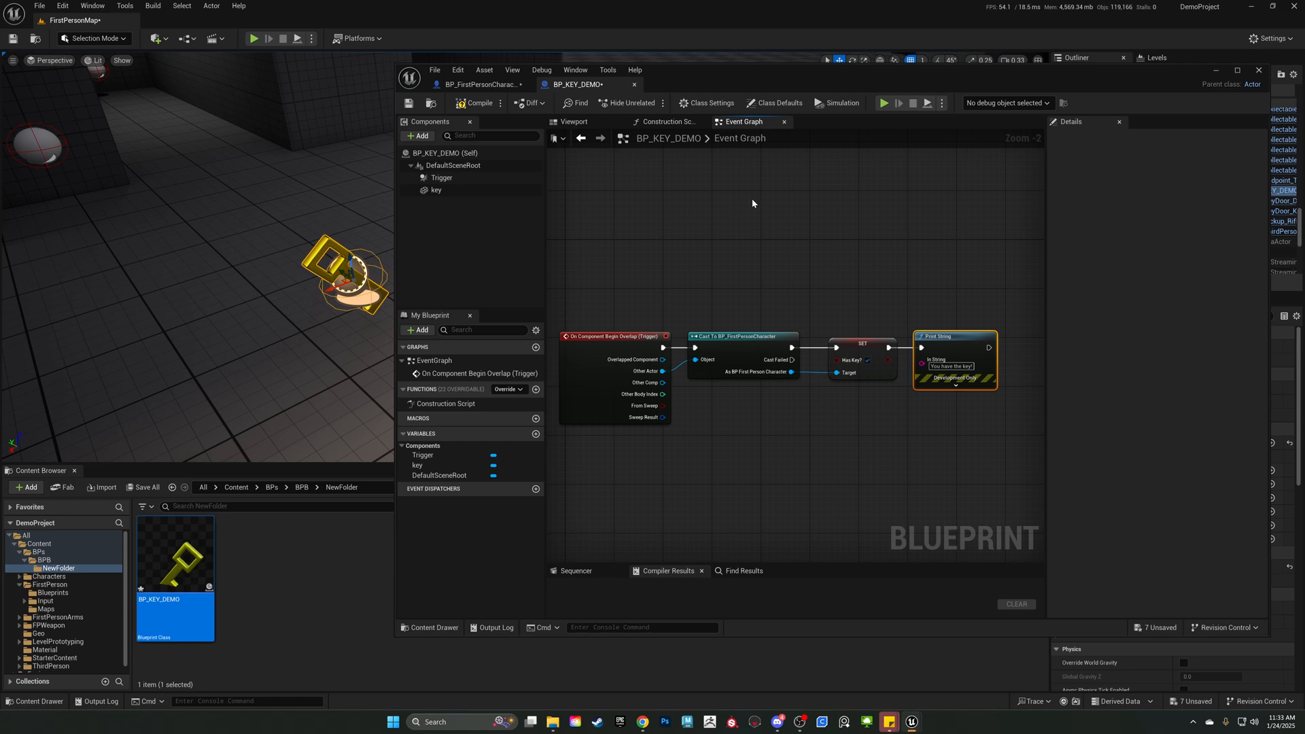
{"action": "right_click_drag", "start_coordinate": [729, 240], "coordinate": [660, 217]}
{"action": "right_click_drag", "start_coordinate": [942, 288], "coordinate": [841, 295]}
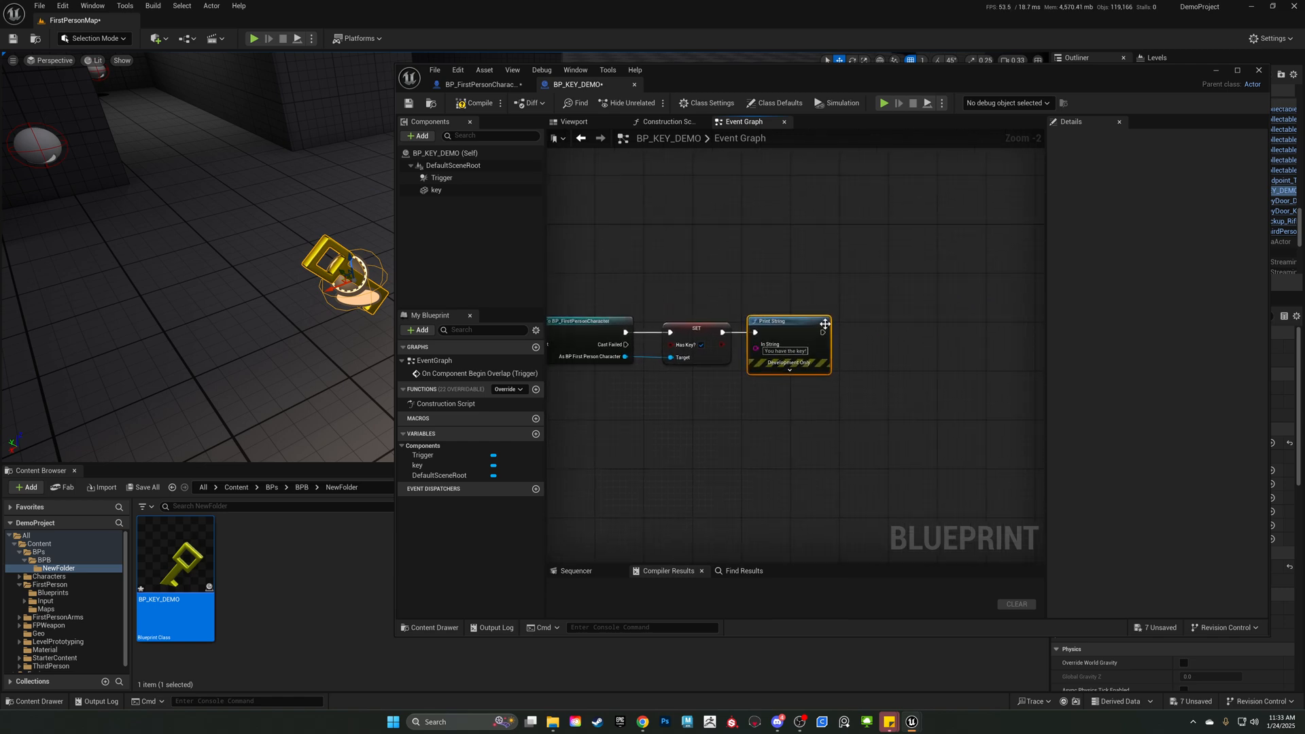
{"action": "left_click_drag", "start_coordinate": [823, 332], "coordinate": [943, 333]}
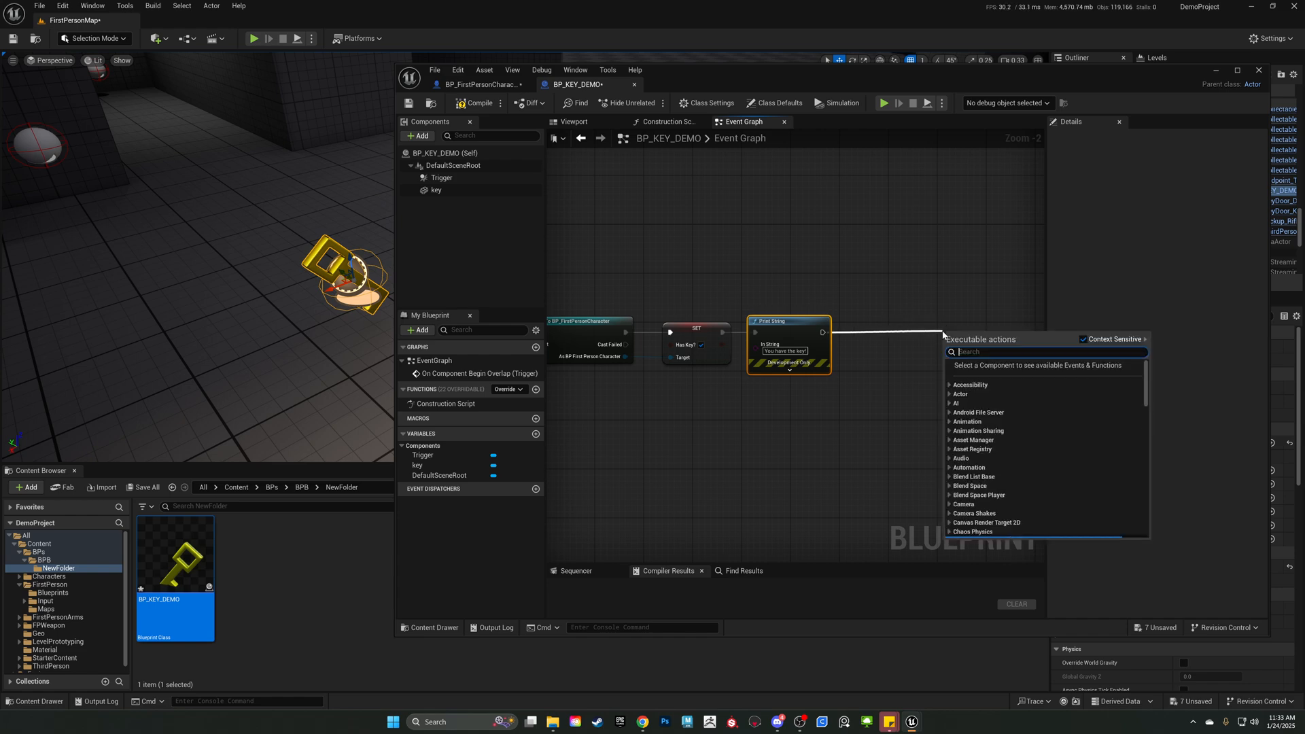
{"action": "type", "text": "destro"}
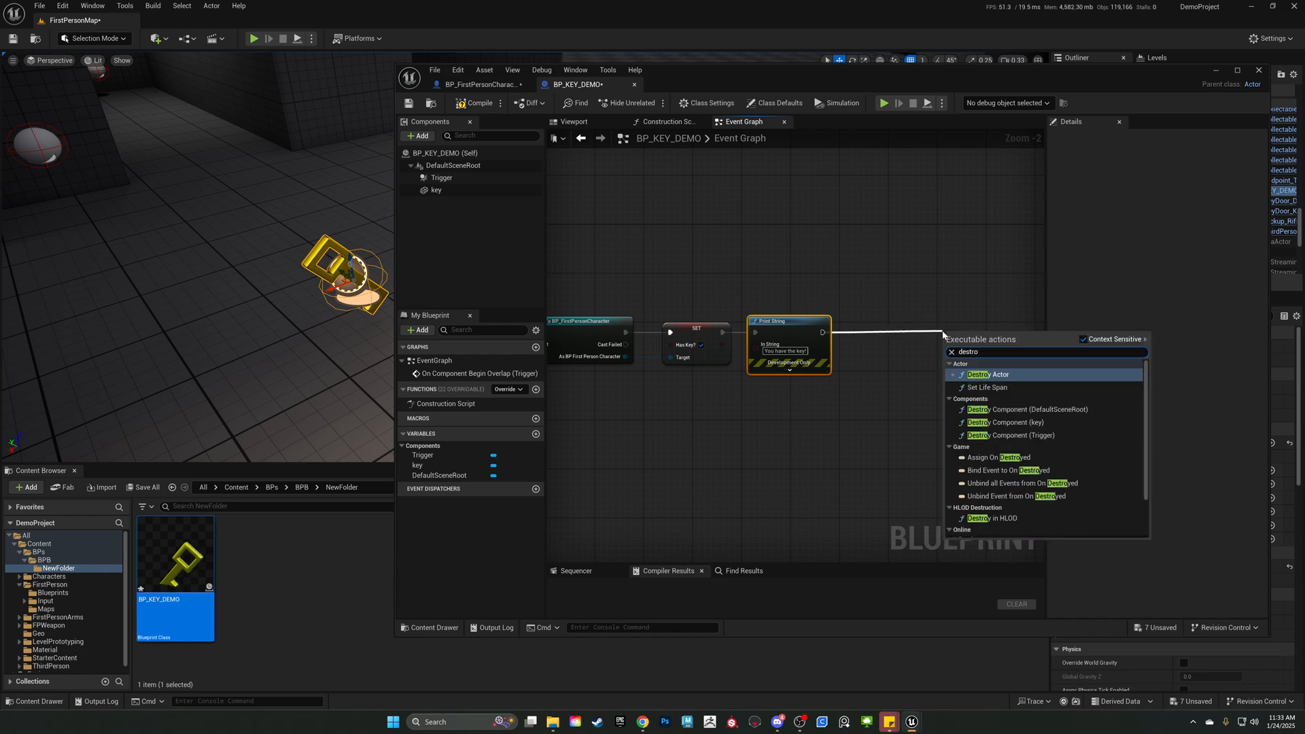
{"action": "key", "text": "Return"}
{"action": "left_click_drag", "start_coordinate": [970, 337], "coordinate": [876, 318]}
{"action": "right_click_drag", "start_coordinate": [736, 280], "coordinate": [820, 267]}
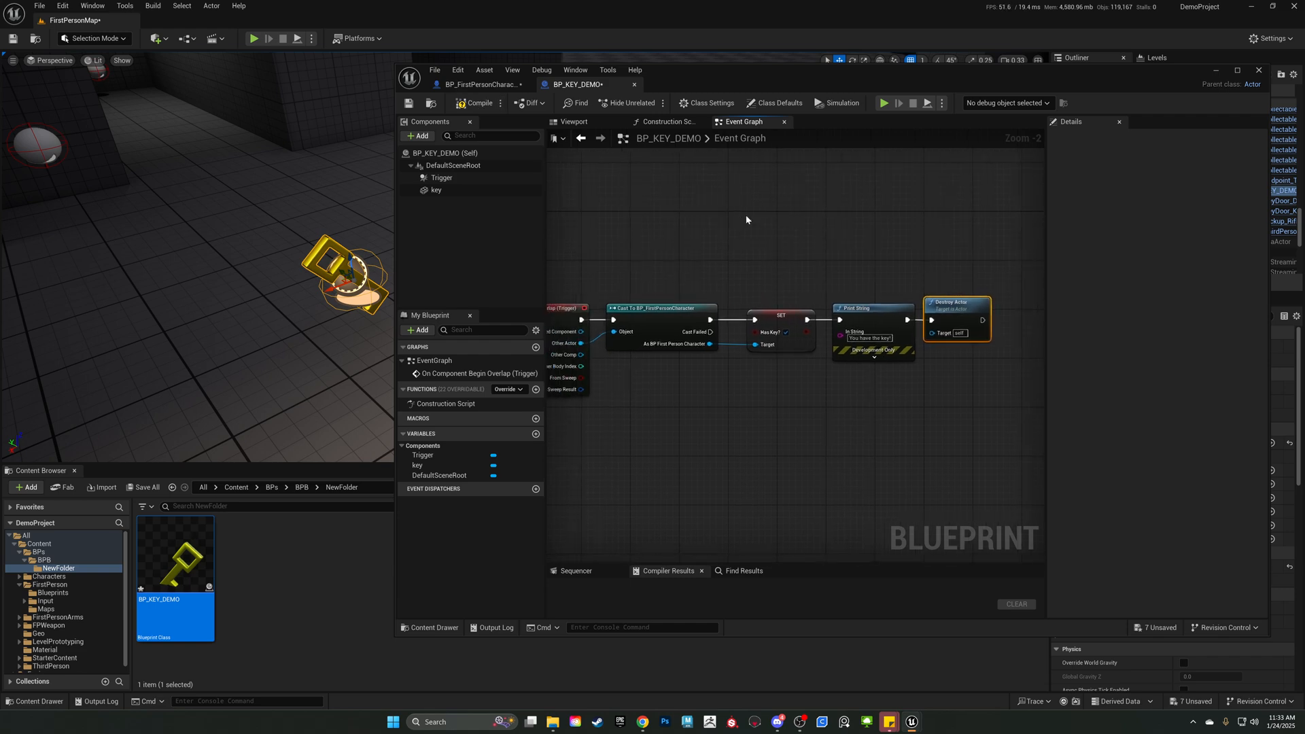
Compile and save BP_KEY_DEMO, and play-test the level by walking the character into the key.
{"action": "left_click", "coordinate": [478, 108]}
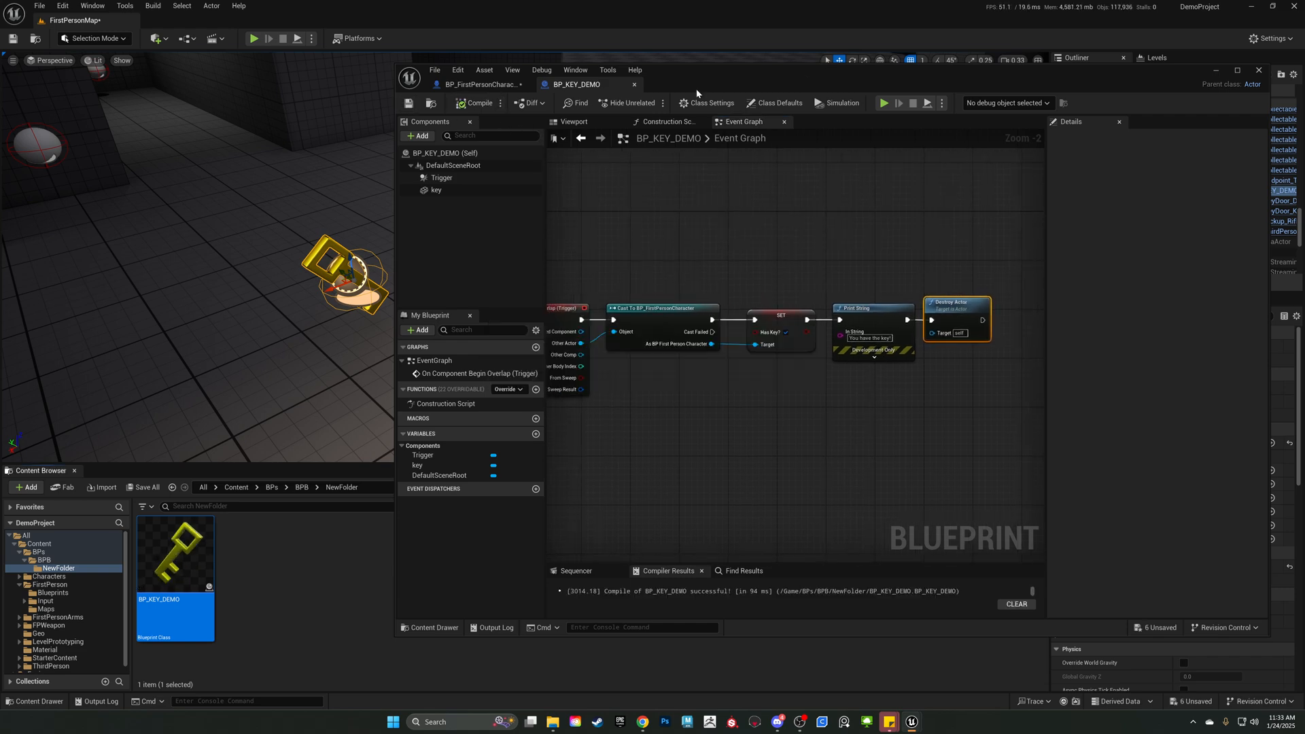
{"action": "left_click_drag", "start_coordinate": [765, 76], "coordinate": [1304, 113]}
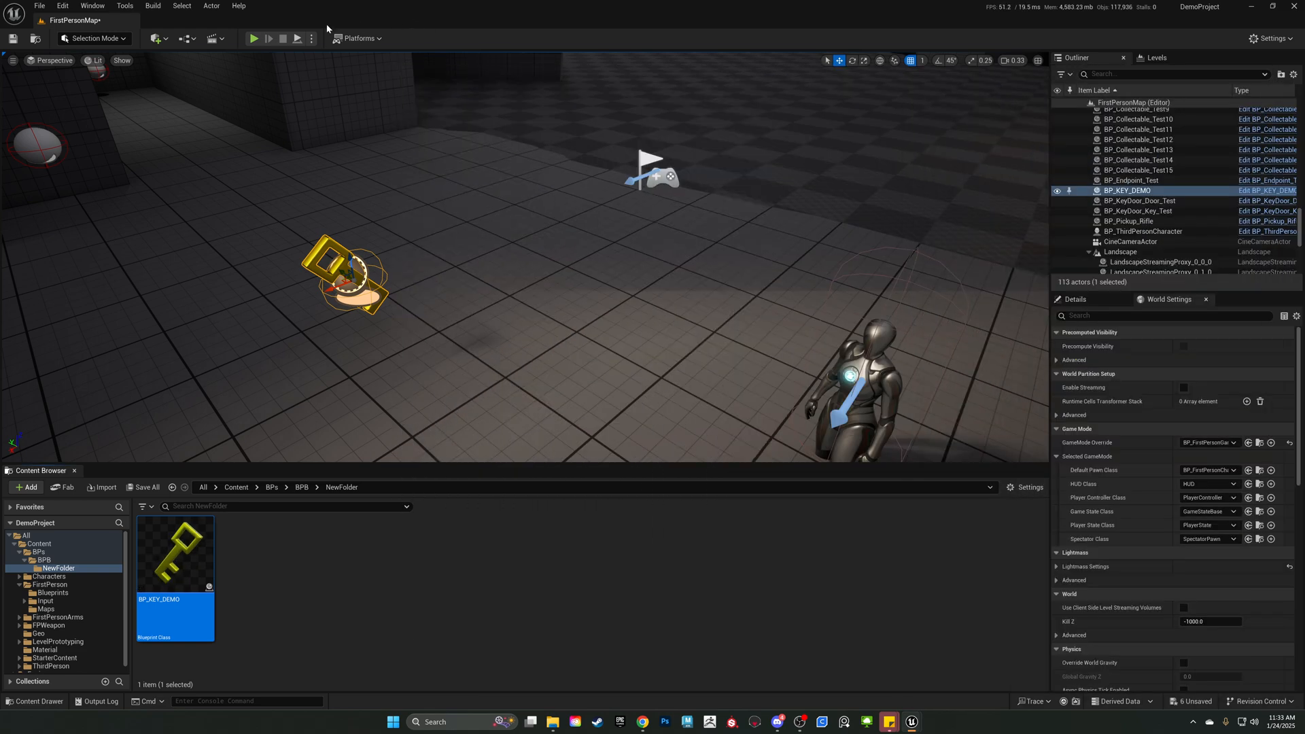
{"action": "left_click", "coordinate": [253, 38]}
{"action": "key", "text": "w"}
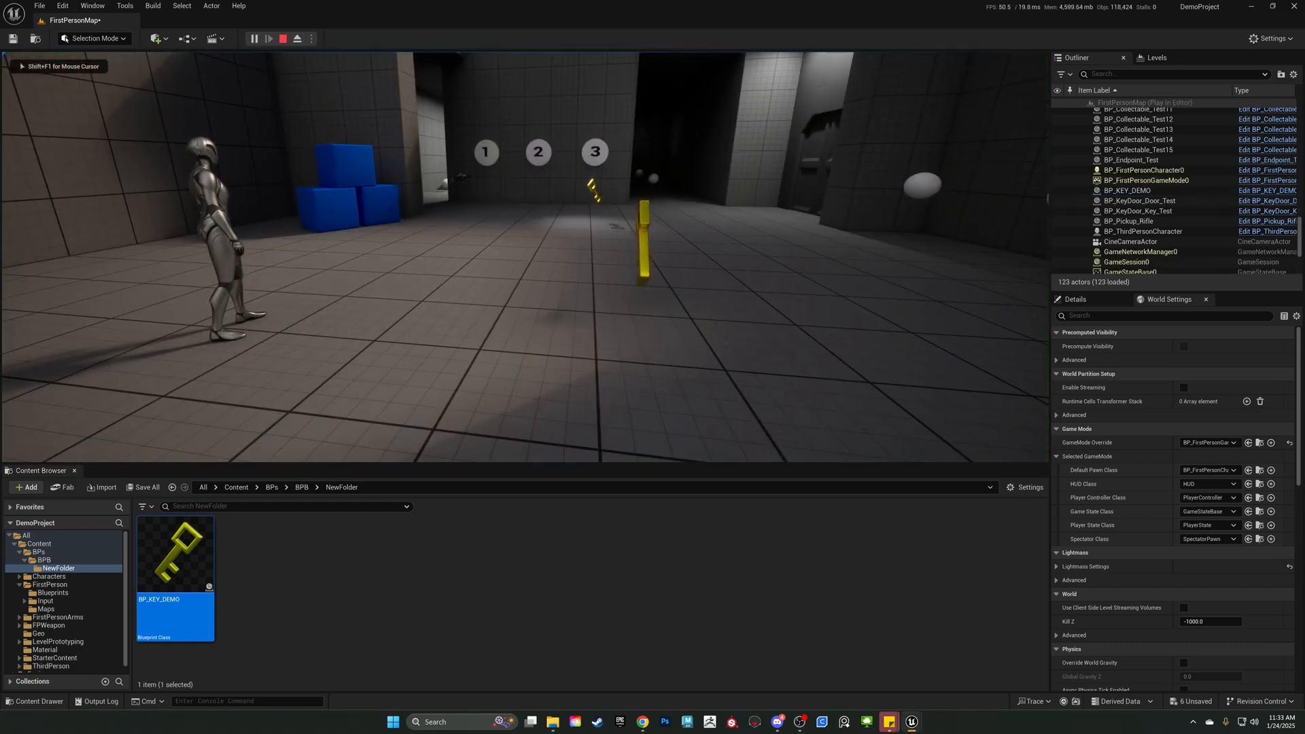
{"action": "key", "text": "a"}
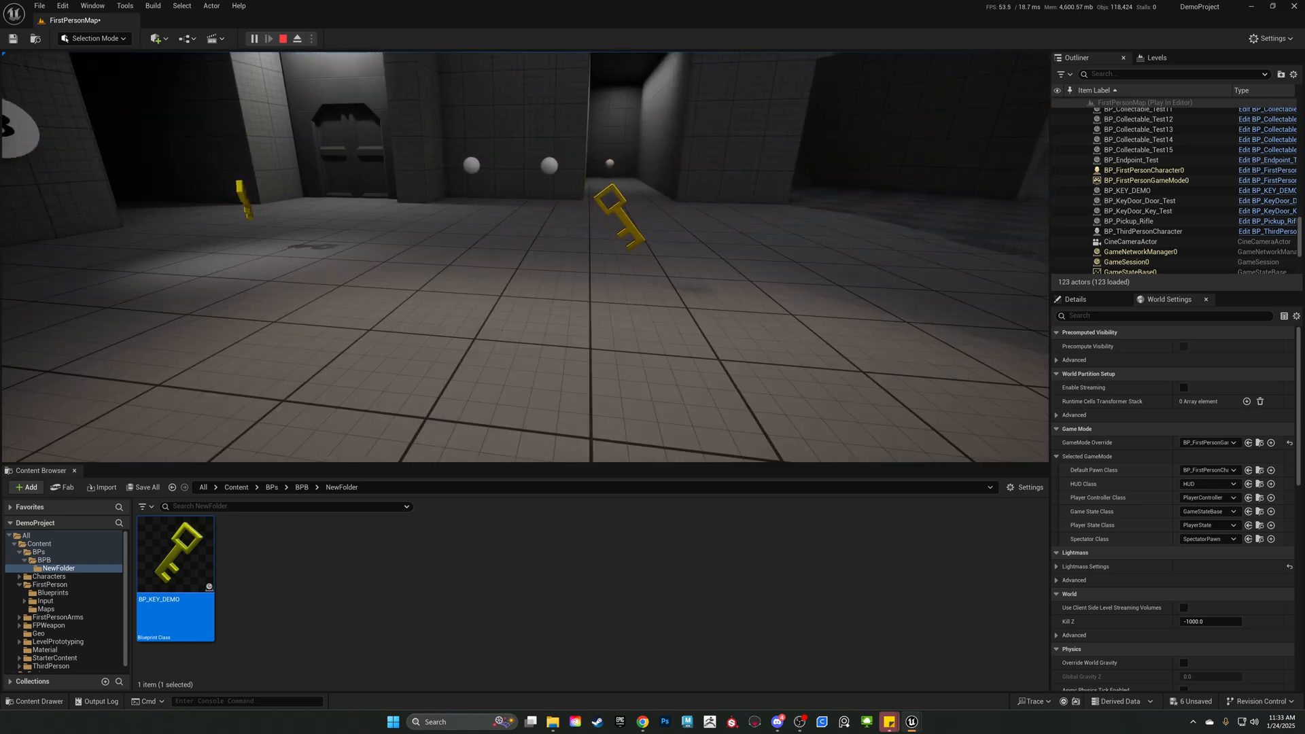
{"action": "key", "text": "w"}
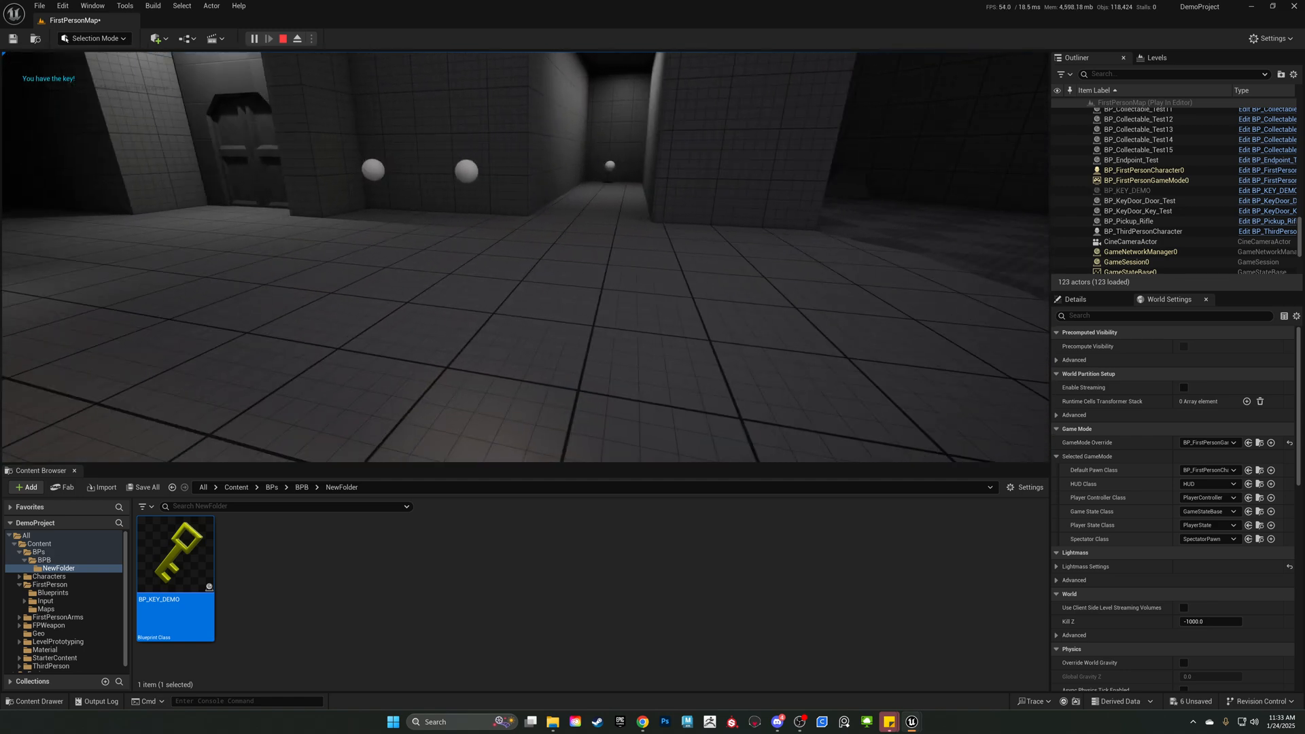
{"action": "key", "text": "Escape"}
Bring the BP_KEY_DEMO editor back over the level, select the whole overlap node chain and widen the graph area.
{"action": "key", "text": "s"}
{"action": "right_click_drag", "start_coordinate": [351, 281], "coordinate": [282, 273]}
{"action": "left_click_drag", "start_coordinate": [1304, 136], "coordinate": [827, 117]}
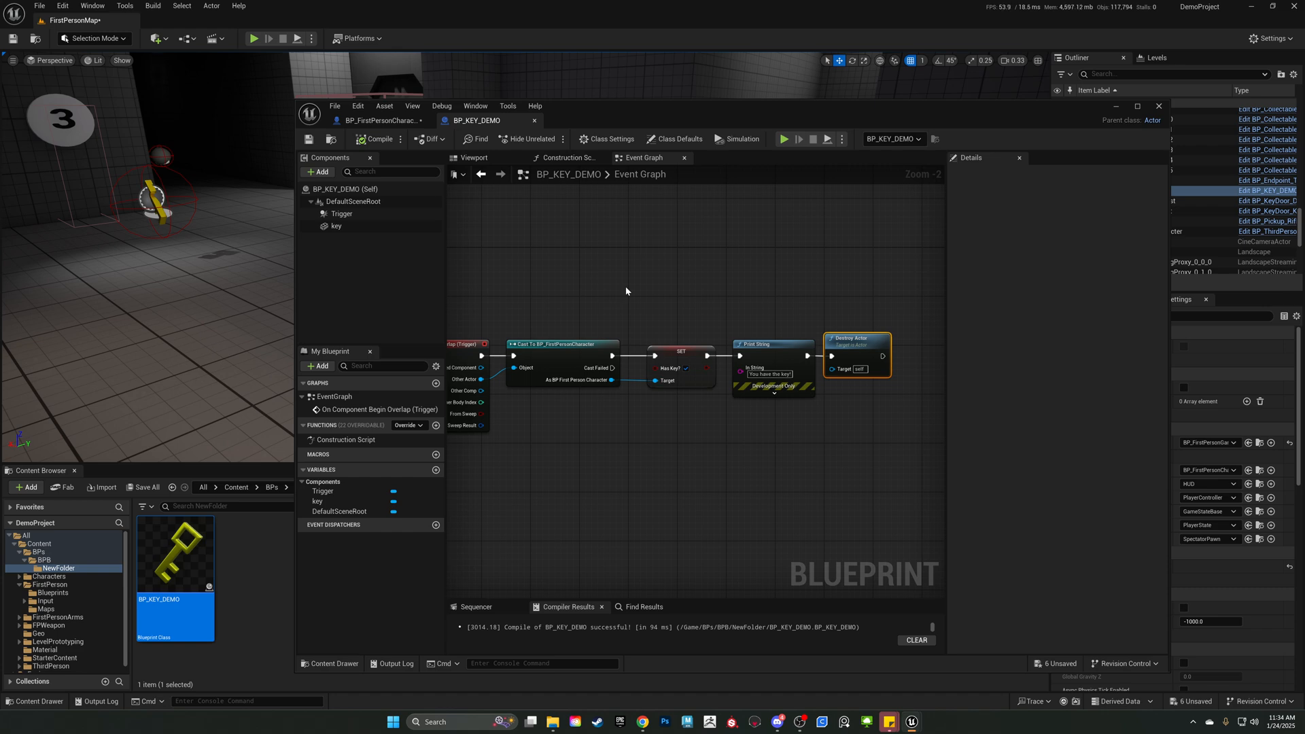
{"action": "right_click_drag", "start_coordinate": [643, 314], "coordinate": [764, 320]}
{"action": "left_click_drag", "start_coordinate": [585, 285], "coordinate": [948, 543]}
{"action": "right_click_drag", "start_coordinate": [630, 454], "coordinate": [719, 446]}
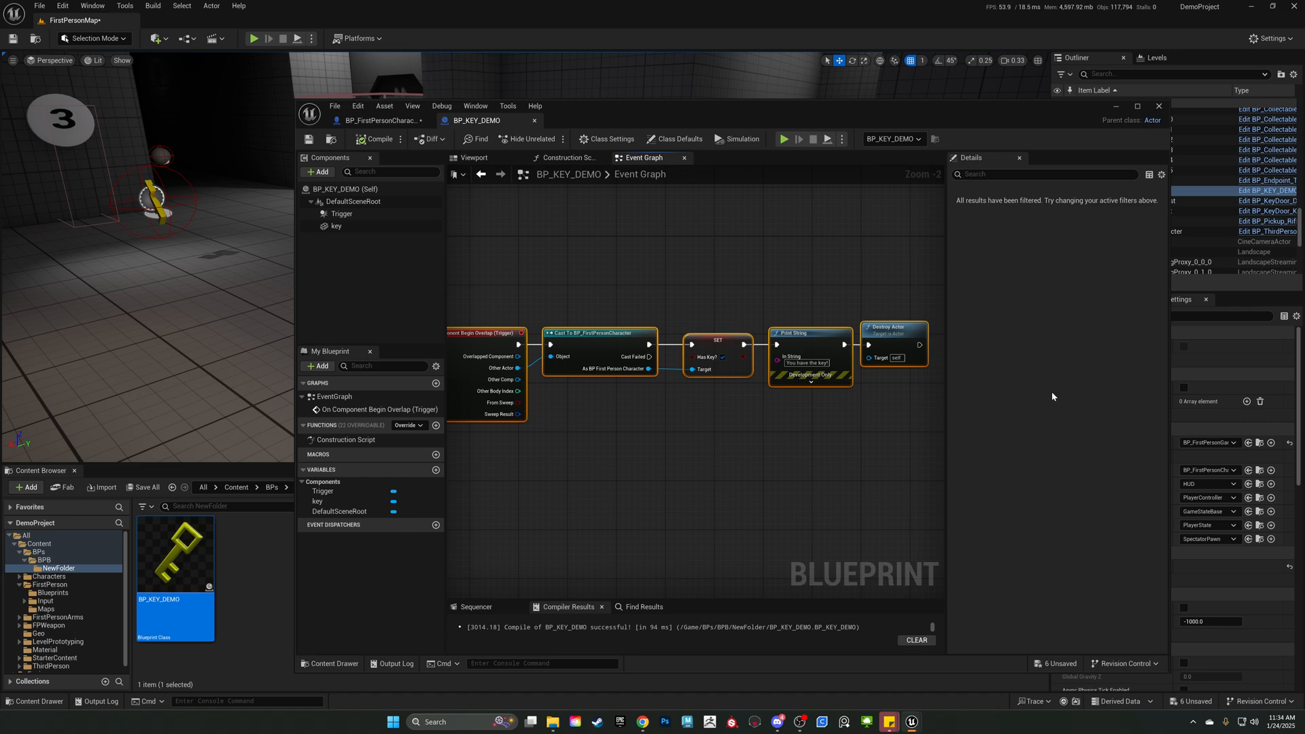
{"action": "left_click_drag", "start_coordinate": [949, 427], "coordinate": [1109, 428]}
{"action": "scroll", "coordinate": [809, 467], "scroll_direction": "up", "scroll_amount": 2}
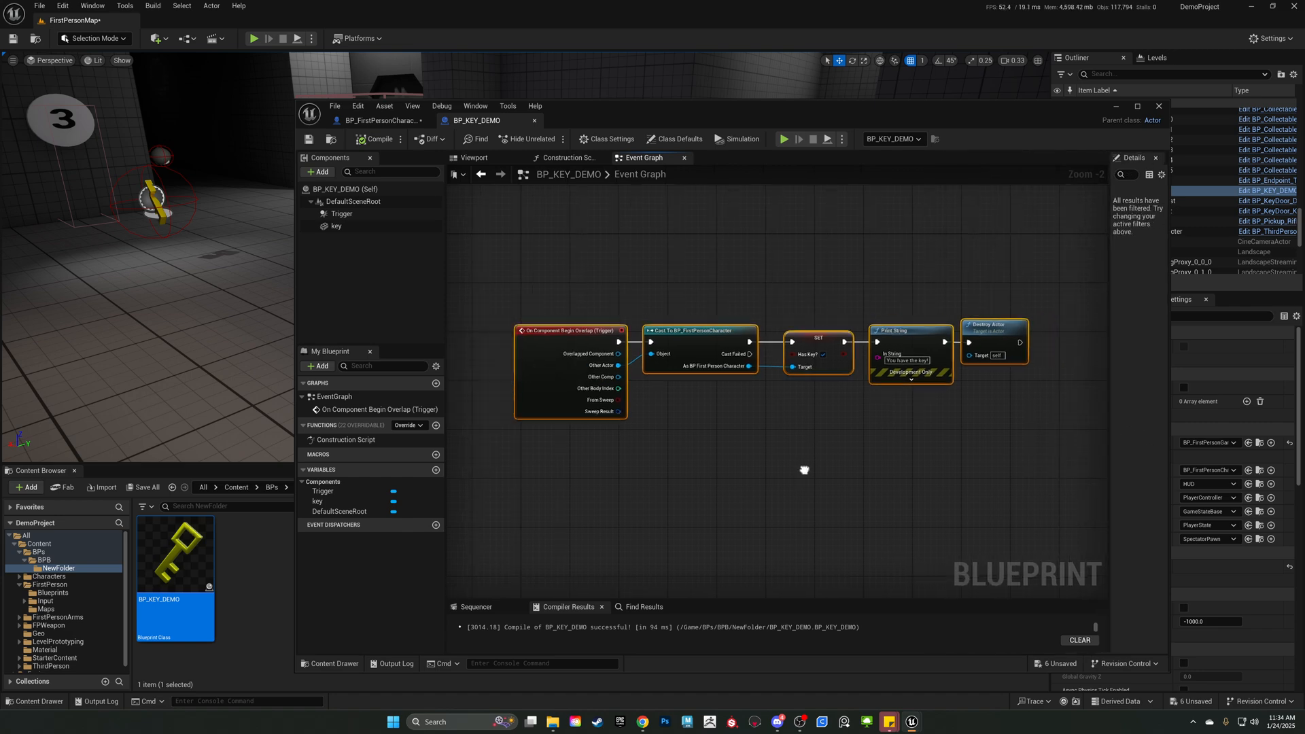
{"action": "scroll", "coordinate": [817, 473], "scroll_direction": "down", "scroll_amount": 2}
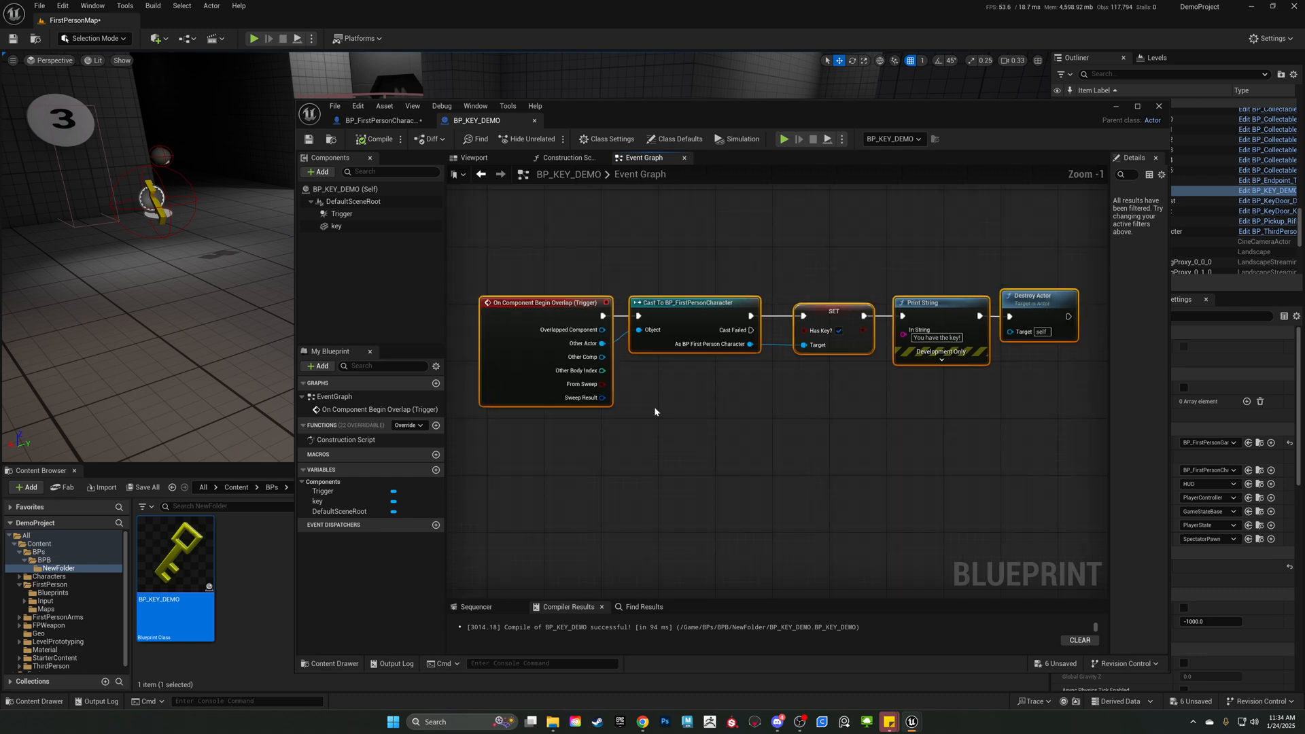
Move the blueprint editor clear of the Content Browser and create a new Actor Blueprint Class in NewFolder.
{"action": "left_click_drag", "start_coordinate": [618, 120], "coordinate": [711, 41]}
{"action": "left_click", "coordinate": [279, 561]}
{"action": "right_click", "coordinate": [265, 569]}
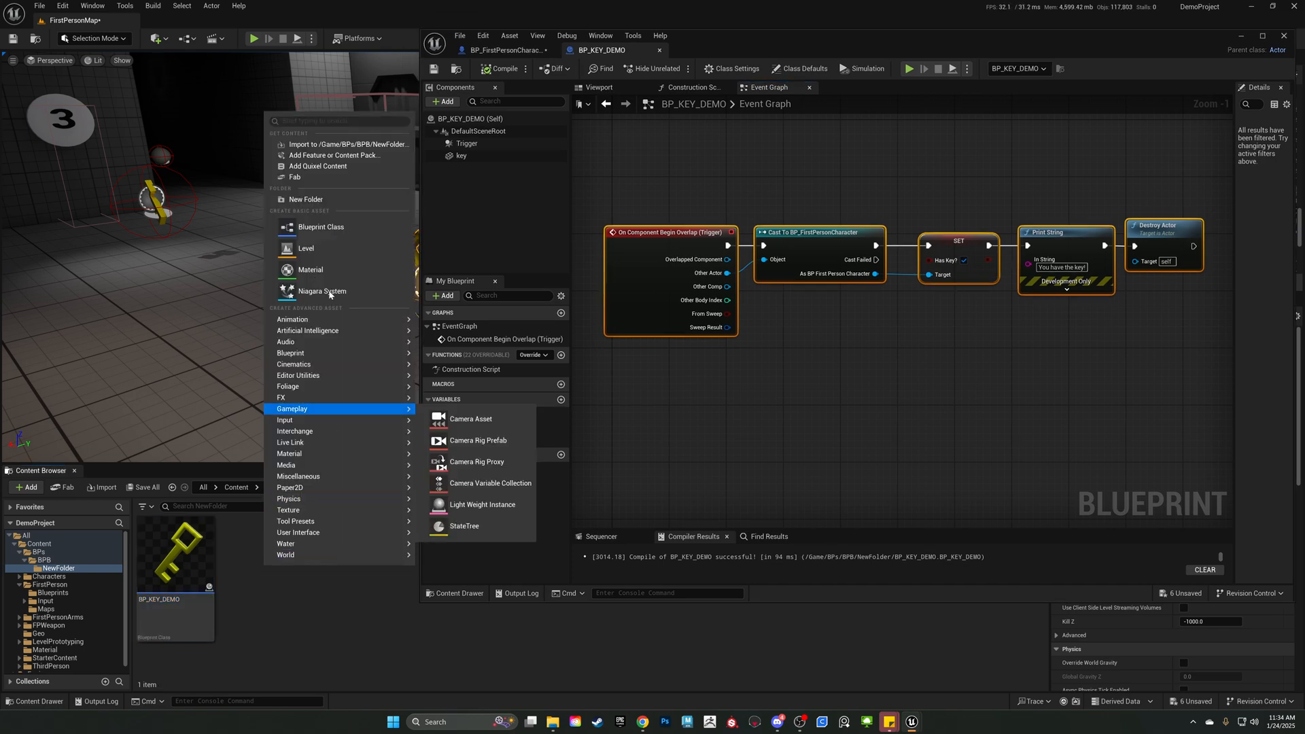
{"action": "left_click", "coordinate": [322, 231]}
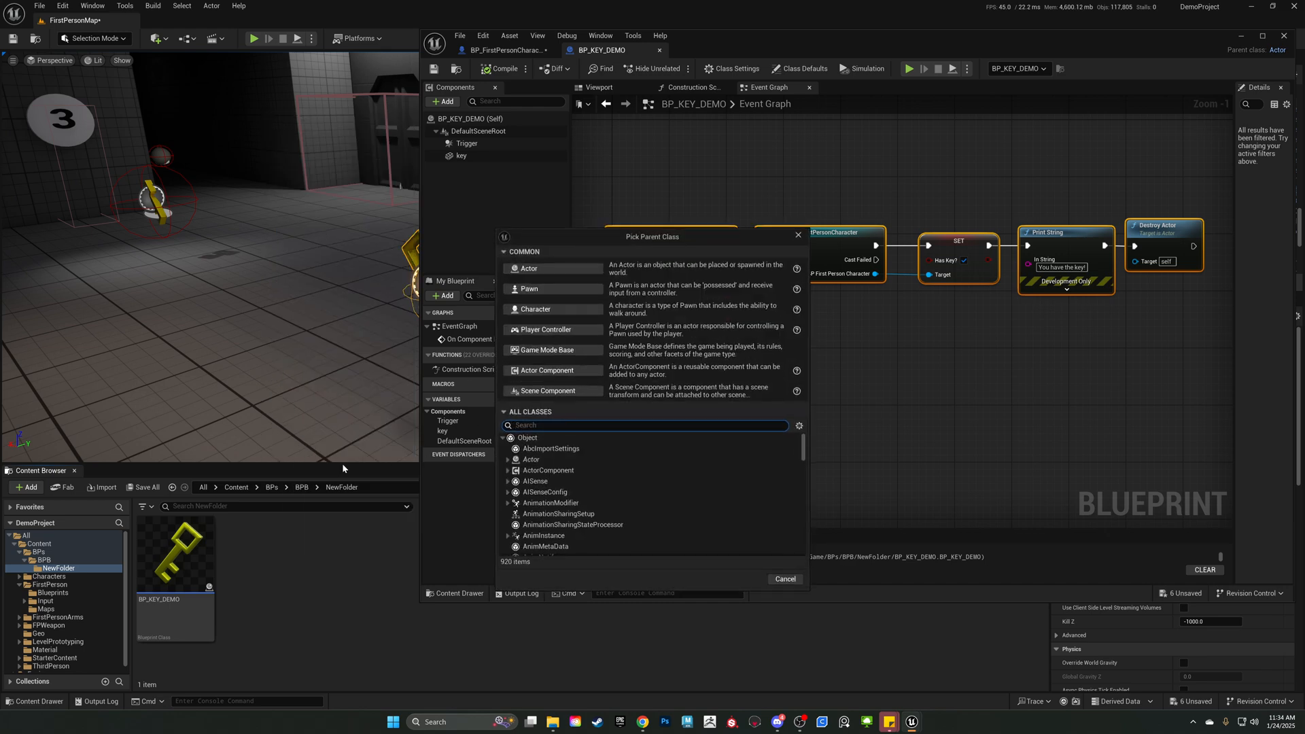
{"action": "left_click", "coordinate": [586, 269]}
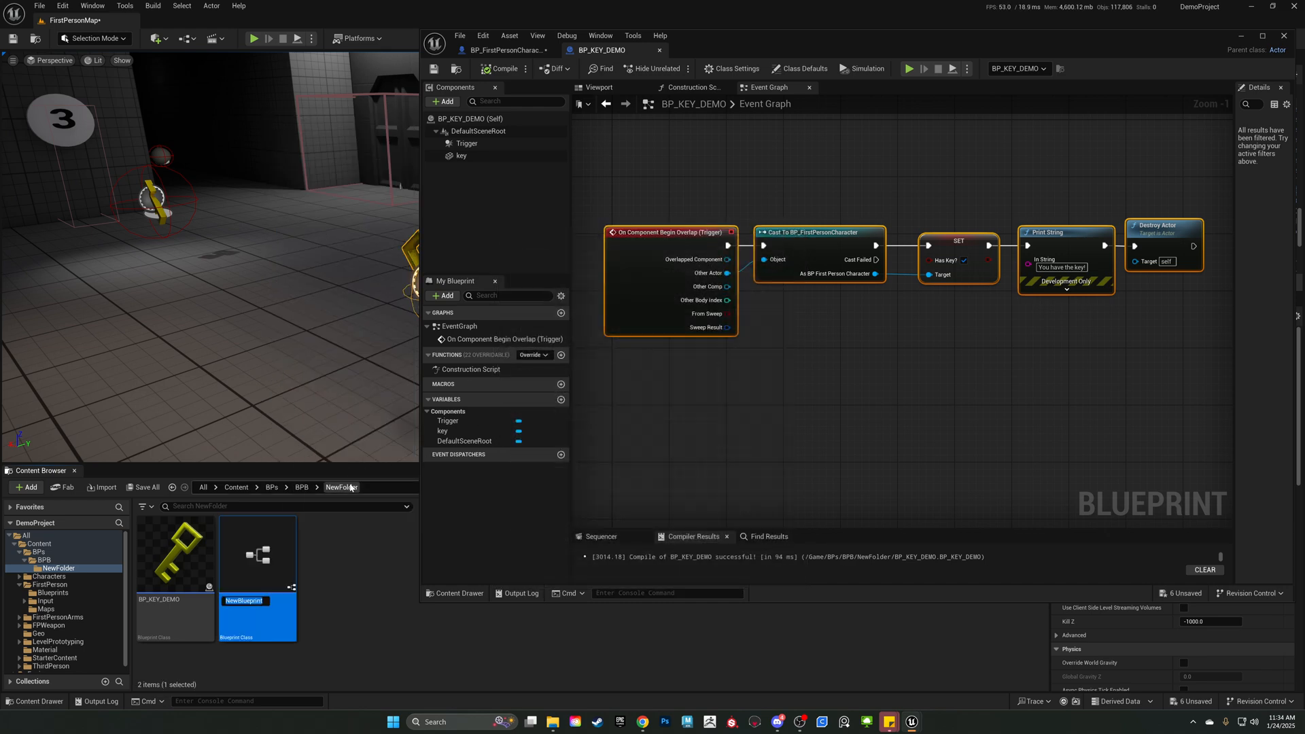
Name the new blueprint BP_DOOR_DEMO.
{"action": "type", "text": "BP_Doo"}
{"action": "key", "text": "BackSpace"}
{"action": "key", "text": "BackSpace"}
{"action": "type", "text": "OOR_DEmo"}
{"action": "key", "text": "BackSpace"}
{"action": "key", "text": "BackSpace"}
{"action": "type", "text": "MO"}
{"action": "key", "text": "Return"}
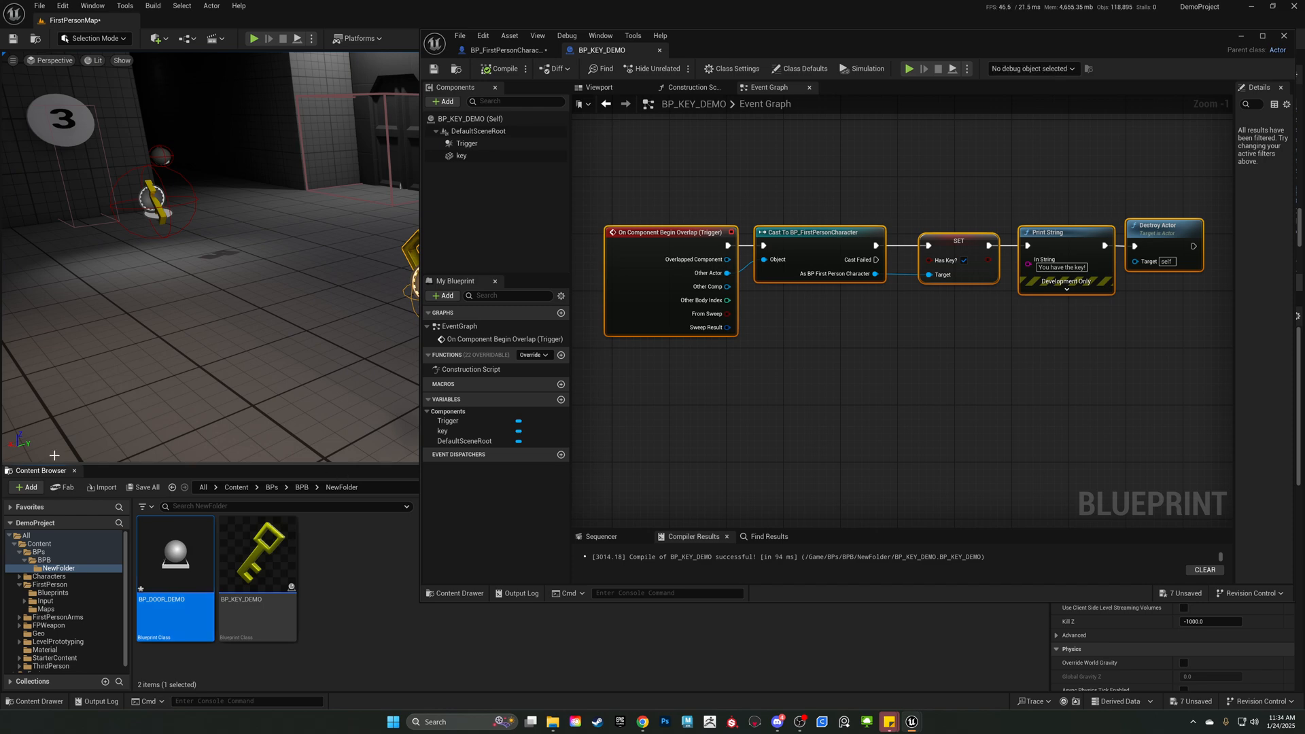
Open BP_DOOR_DEMO for editing beside the level view and add a Cube component named Door.
{"action": "left_click_drag", "start_coordinate": [1, 285], "coordinate": [694, 52]}
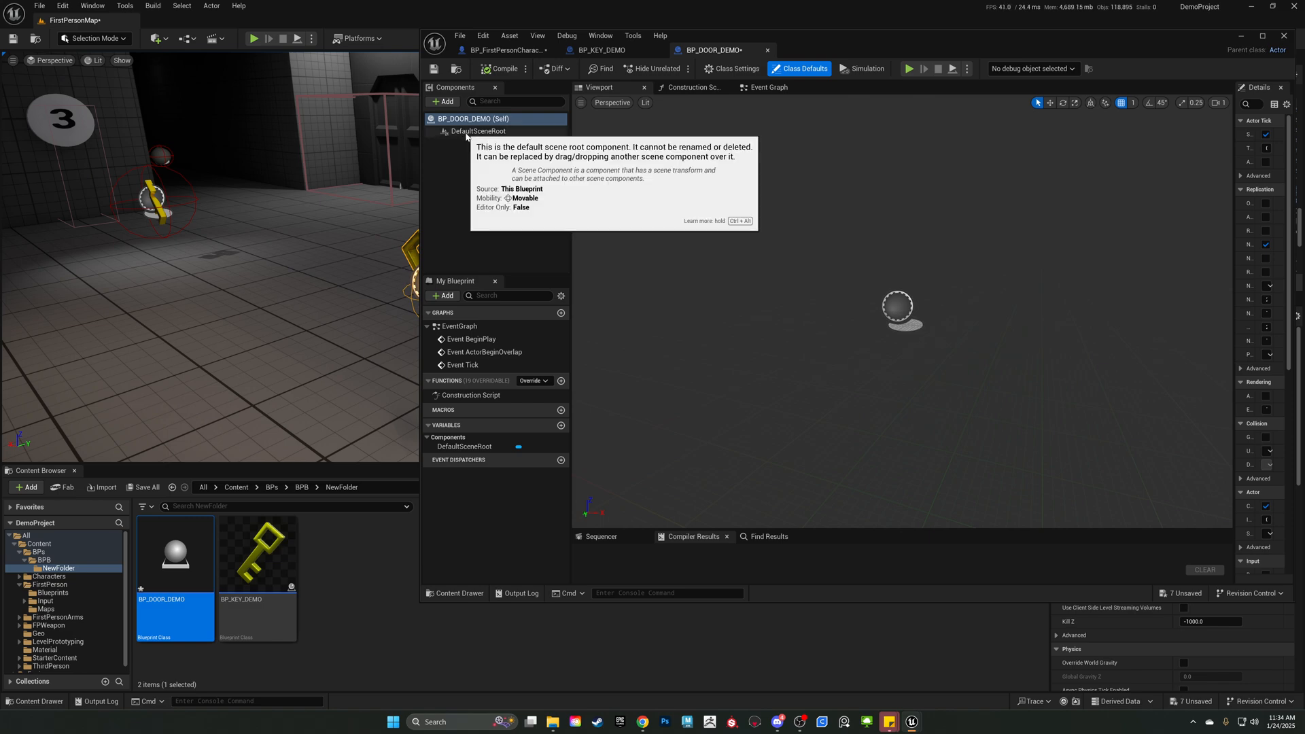
{"action": "key", "text": "w"}
{"action": "mouse_move", "coordinate": [293, 204]}
{"action": "right_mouse_down"}
{"action": "mouse_move", "coordinate": [367, 204]}
{"action": "mouse_move", "coordinate": [297, 221]}
{"action": "mouse_move", "coordinate": [347, 238]}
{"action": "mouse_move", "coordinate": [304, 220]}
{"action": "right_mouse_up"}
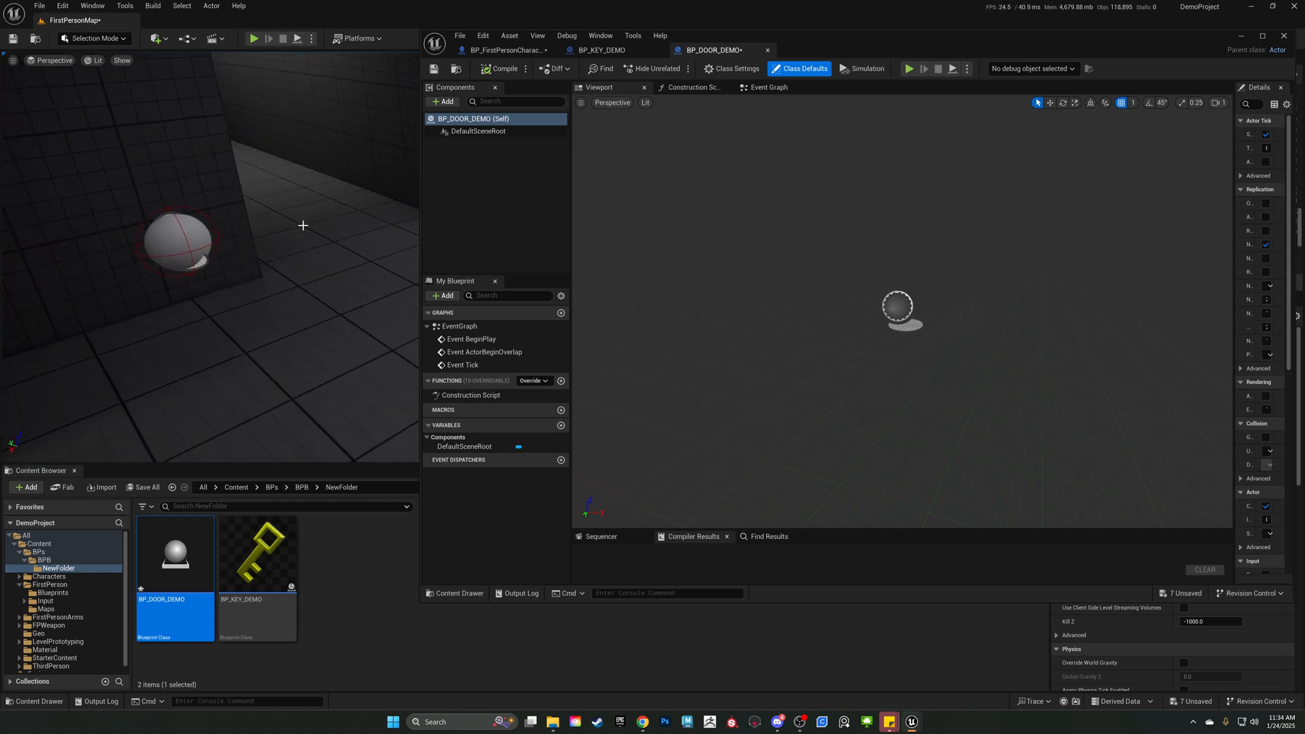
{"action": "left_click_drag", "start_coordinate": [420, 185], "coordinate": [574, 185]}
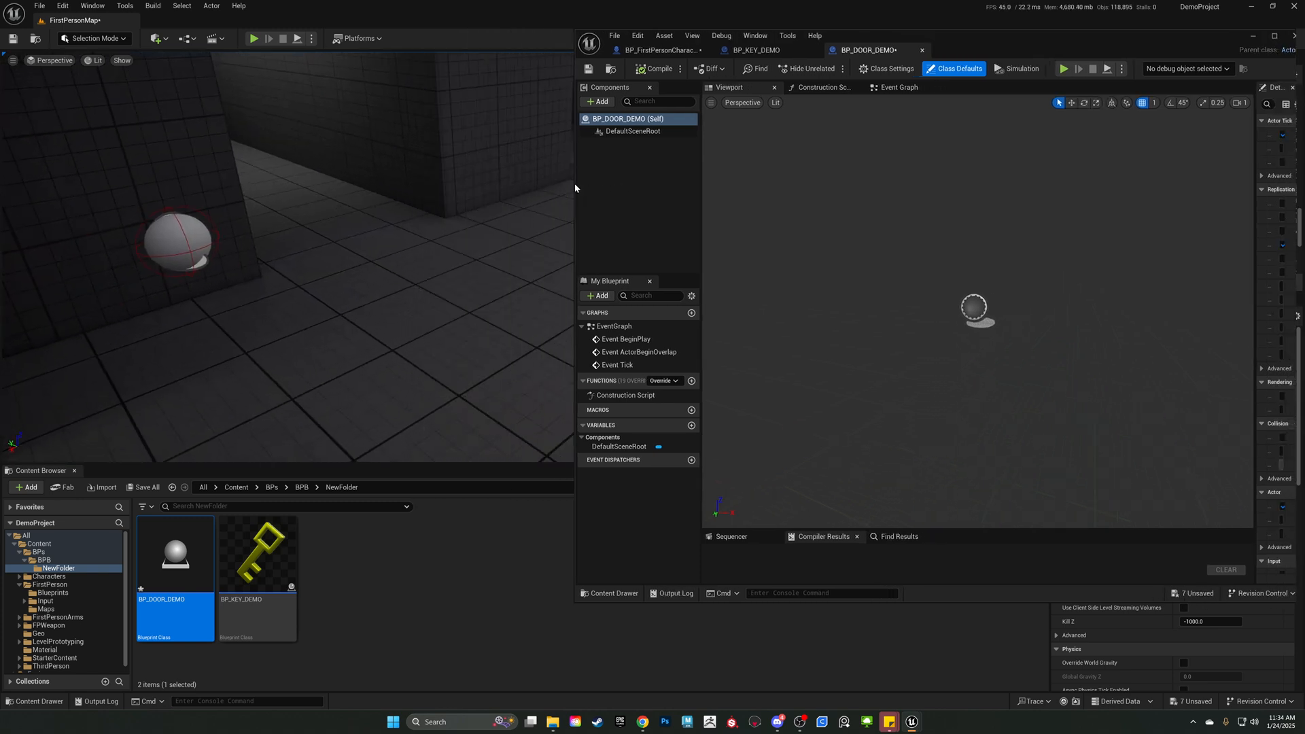
{"action": "left_click", "coordinate": [598, 101]}
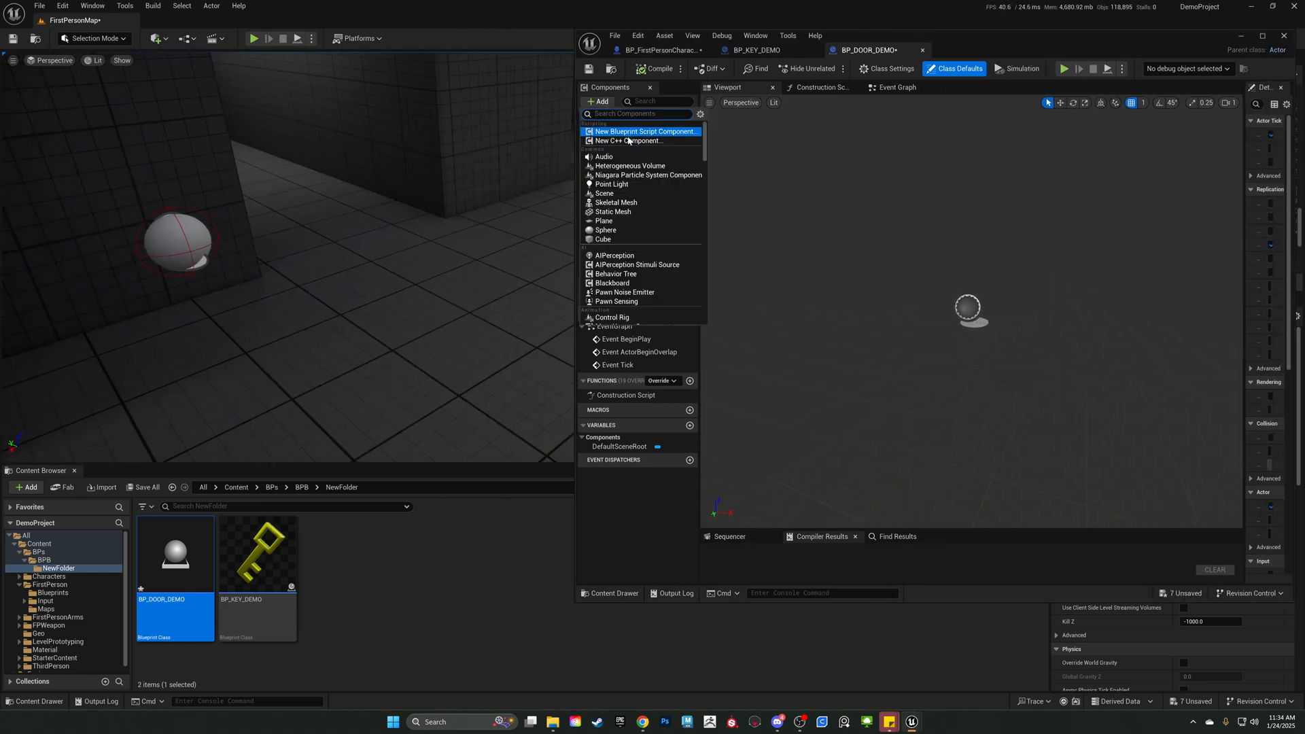
{"action": "left_click", "coordinate": [624, 239]}
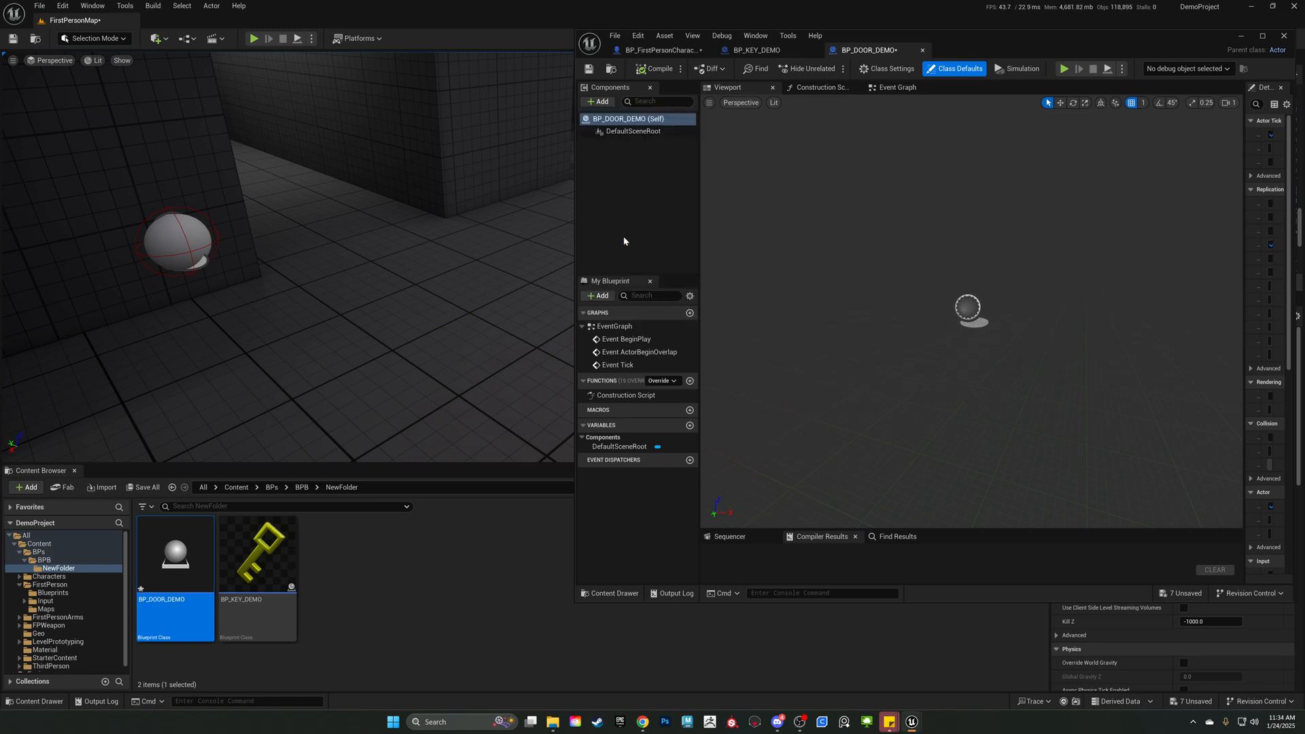
{"action": "type", "text": "Door"}
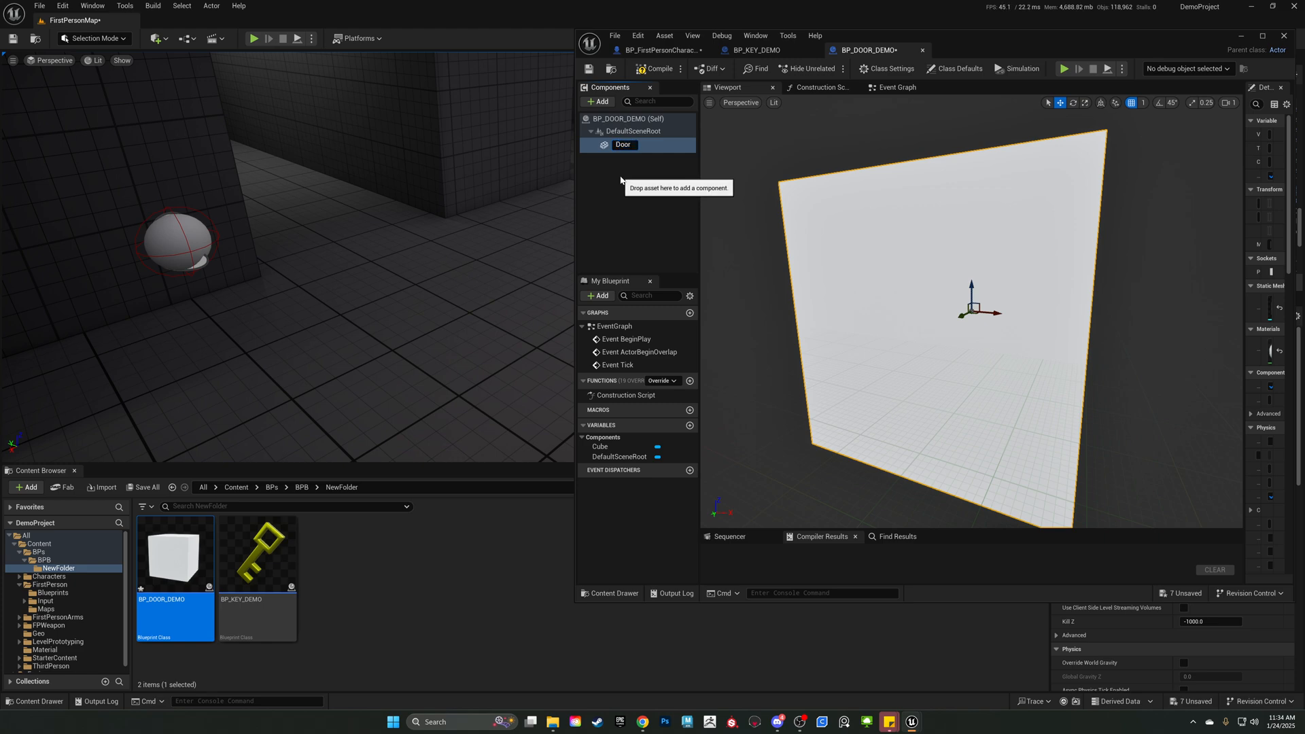
{"action": "key", "text": "Return"}
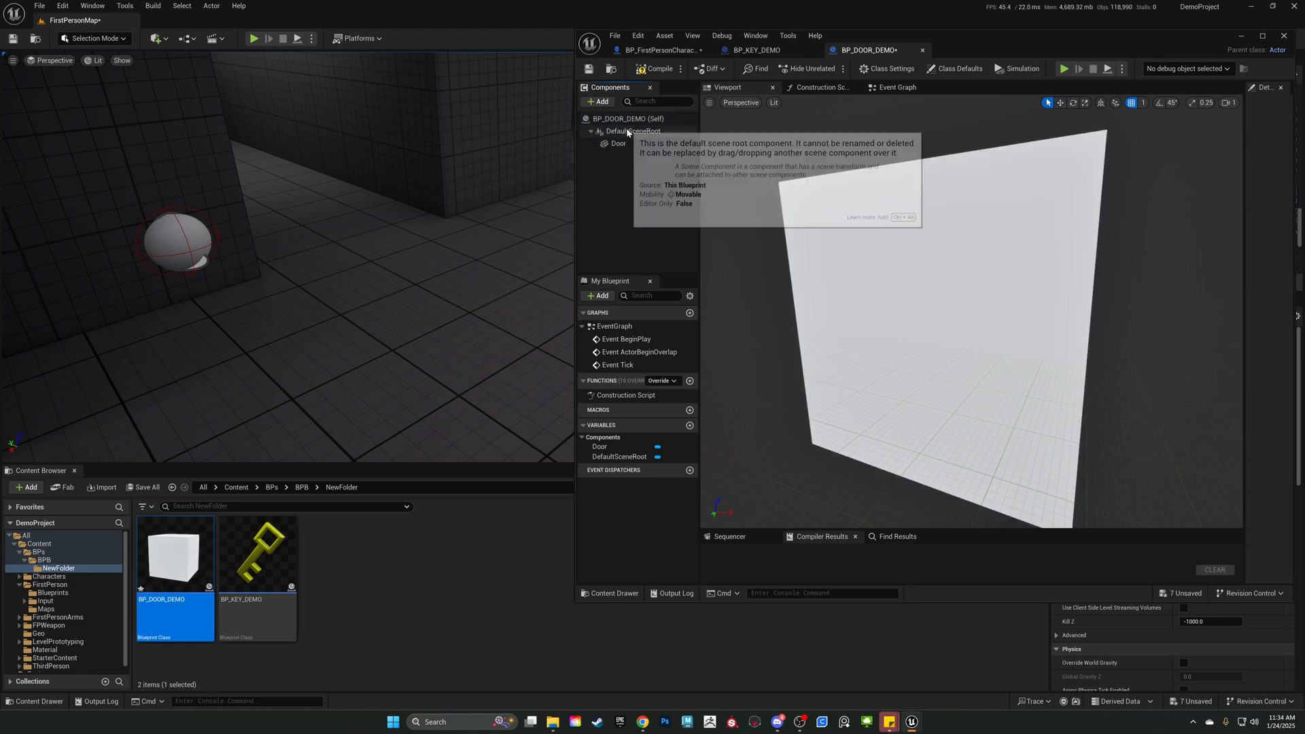
Add a Box Collision component under DefaultSceneRoot and name it Trigger.
{"action": "left_click", "coordinate": [626, 130]}
{"action": "left_click", "coordinate": [598, 101]}
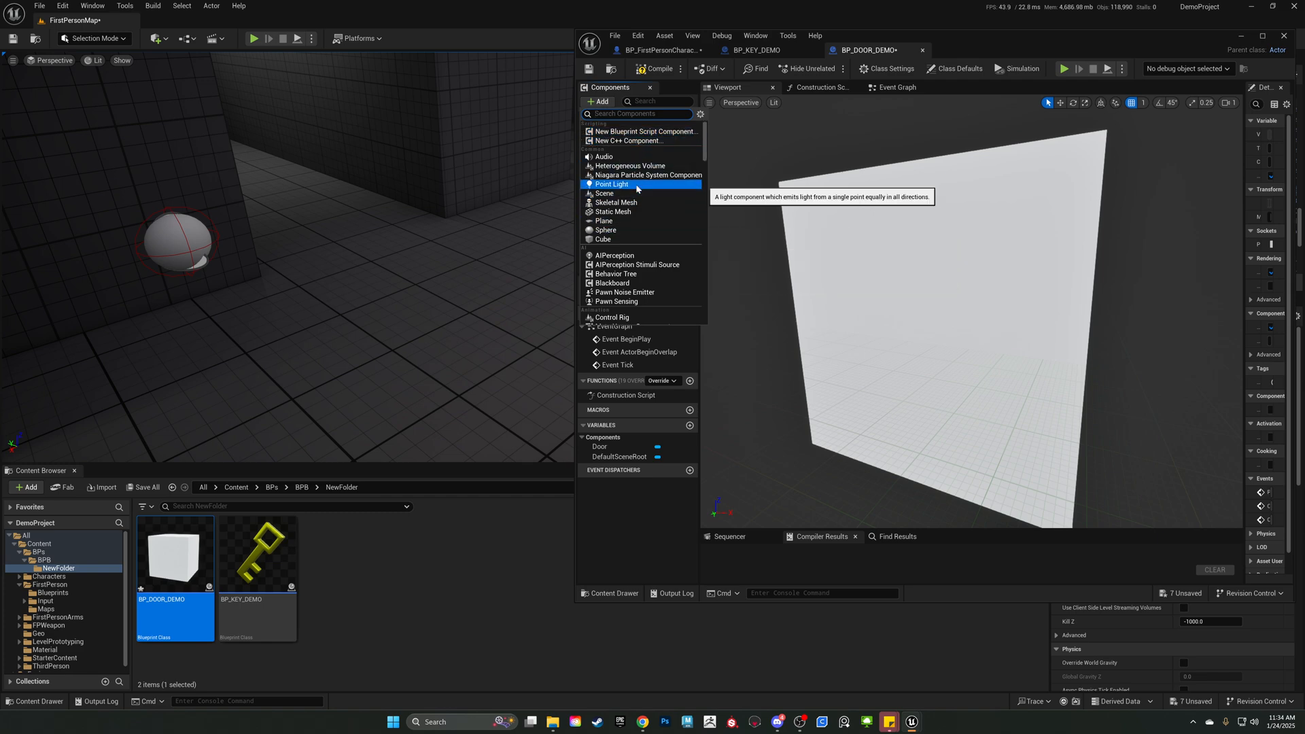
{"action": "type", "text": "coll"}
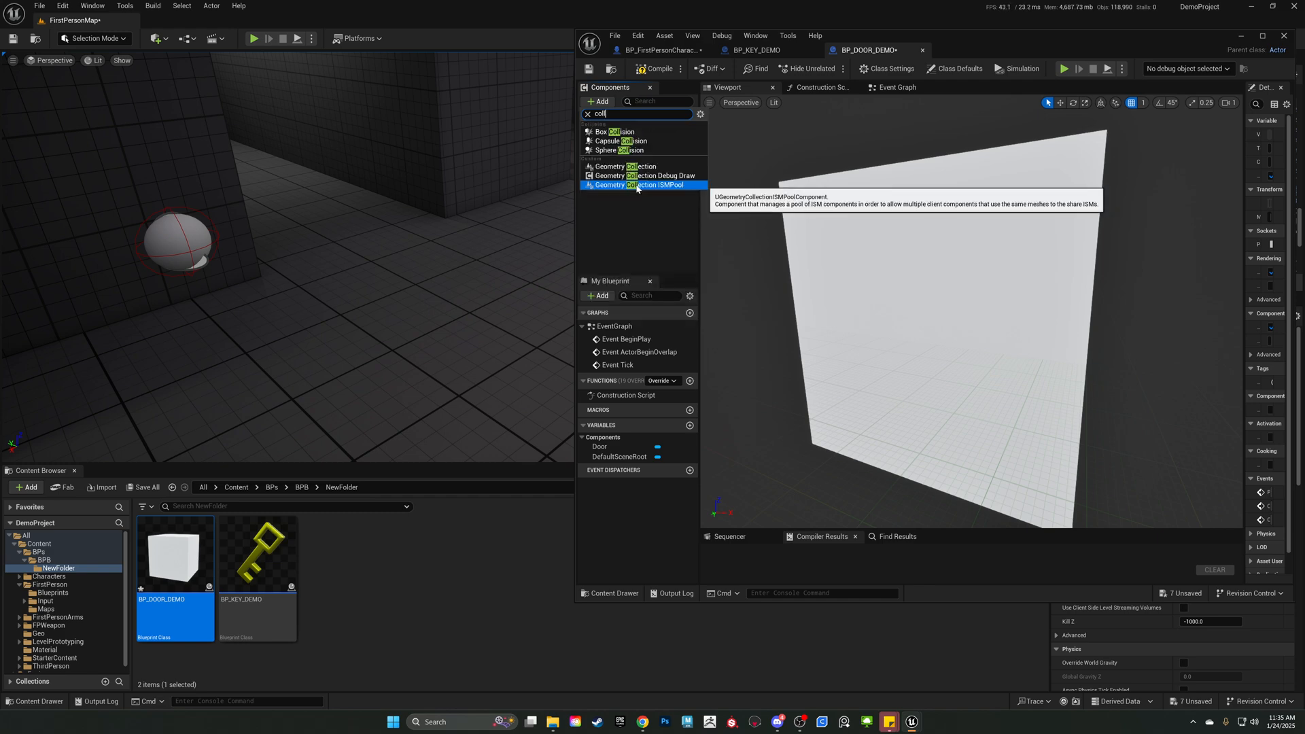
{"action": "left_click", "coordinate": [635, 132]}
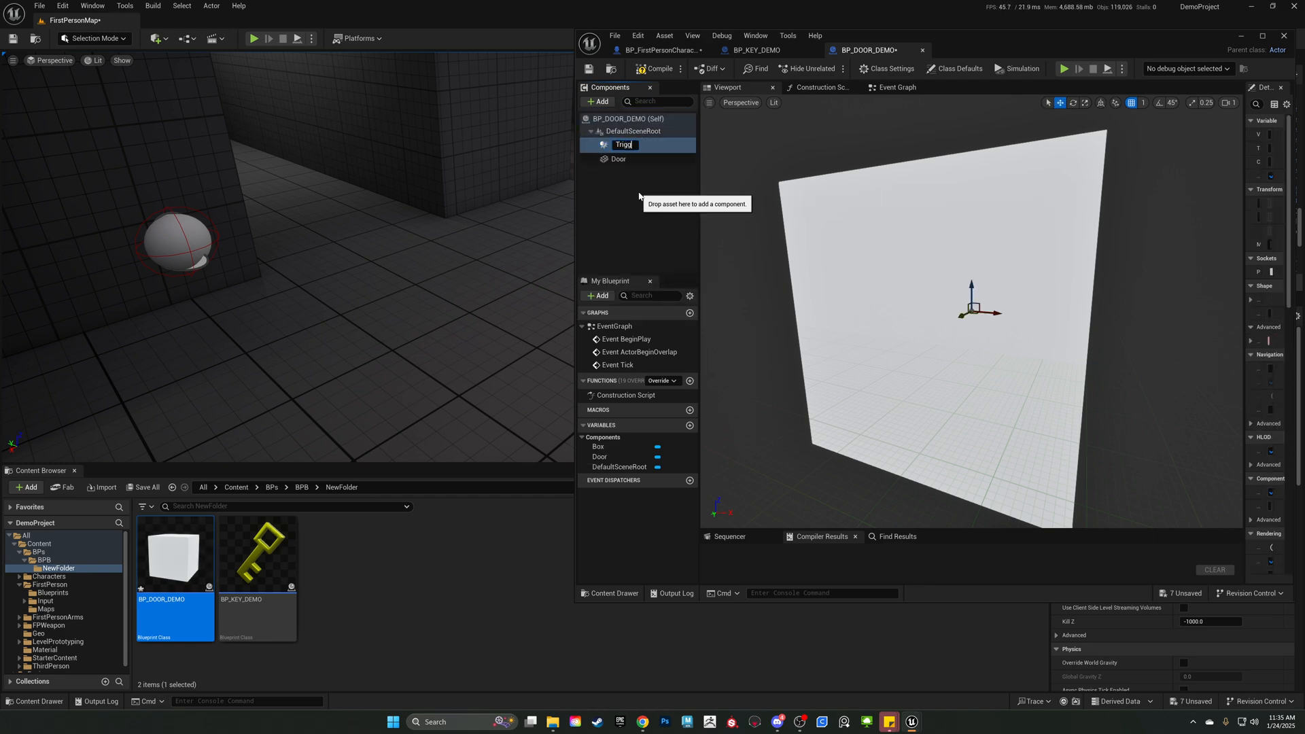
{"action": "type", "text": "Trigger"}
{"action": "key", "text": "Return"}
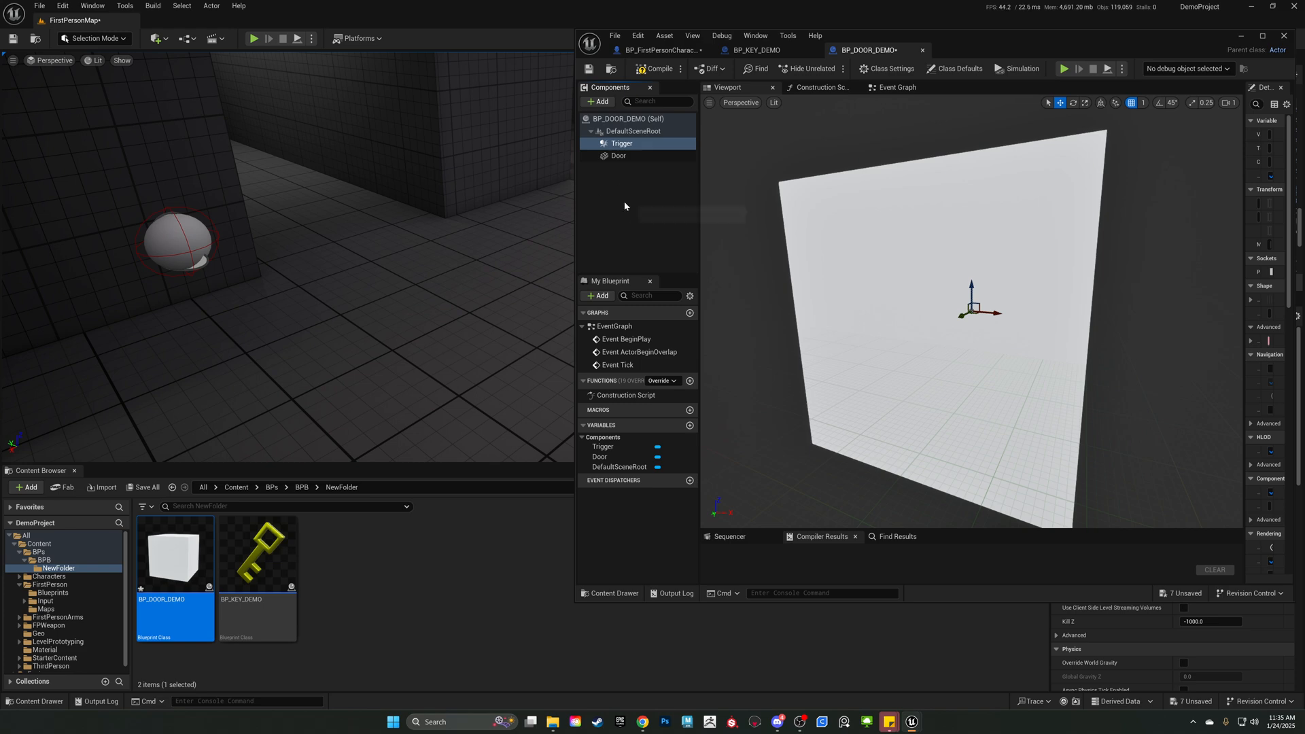
Place an instance of BP_DOOR_DEMO in the level at the opening between the walls.
{"action": "left_click", "coordinate": [615, 203]}
{"action": "left_click", "coordinate": [629, 153]}
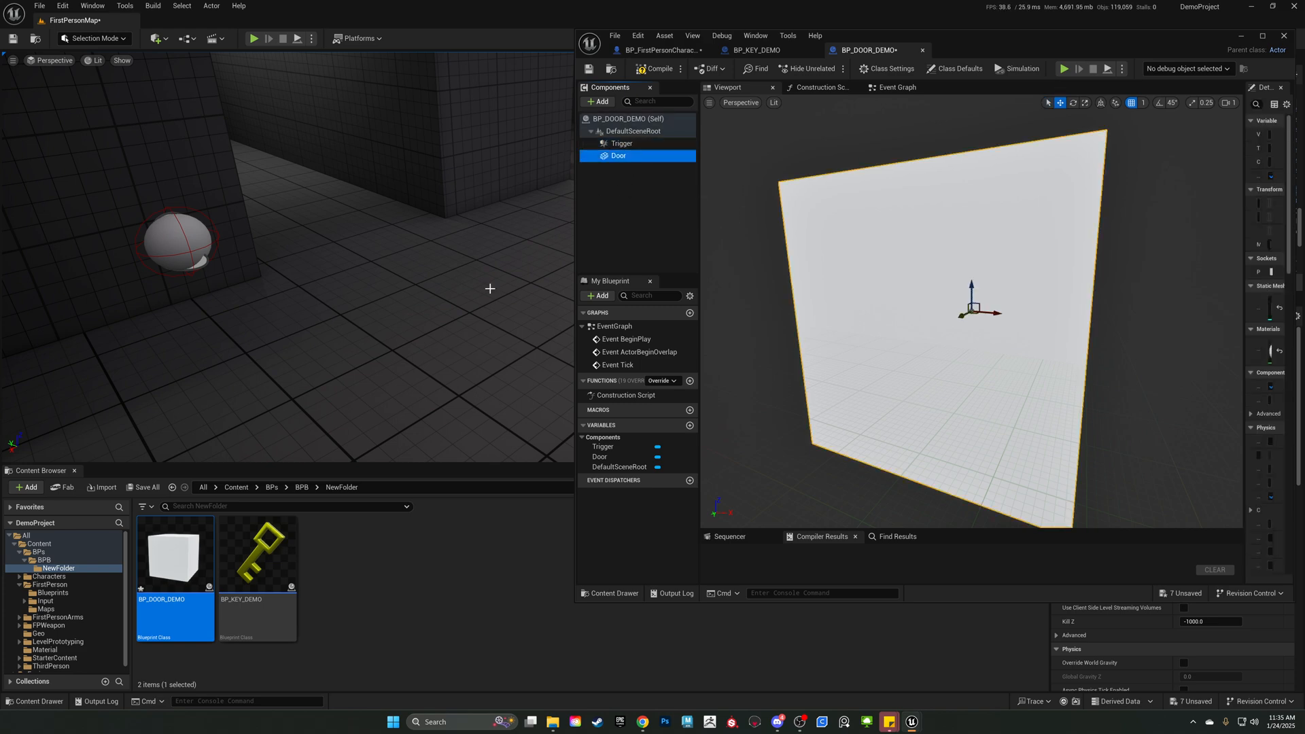
{"action": "left_click", "coordinate": [371, 566]}
{"action": "left_click_drag", "start_coordinate": [171, 554], "coordinate": [322, 226]}
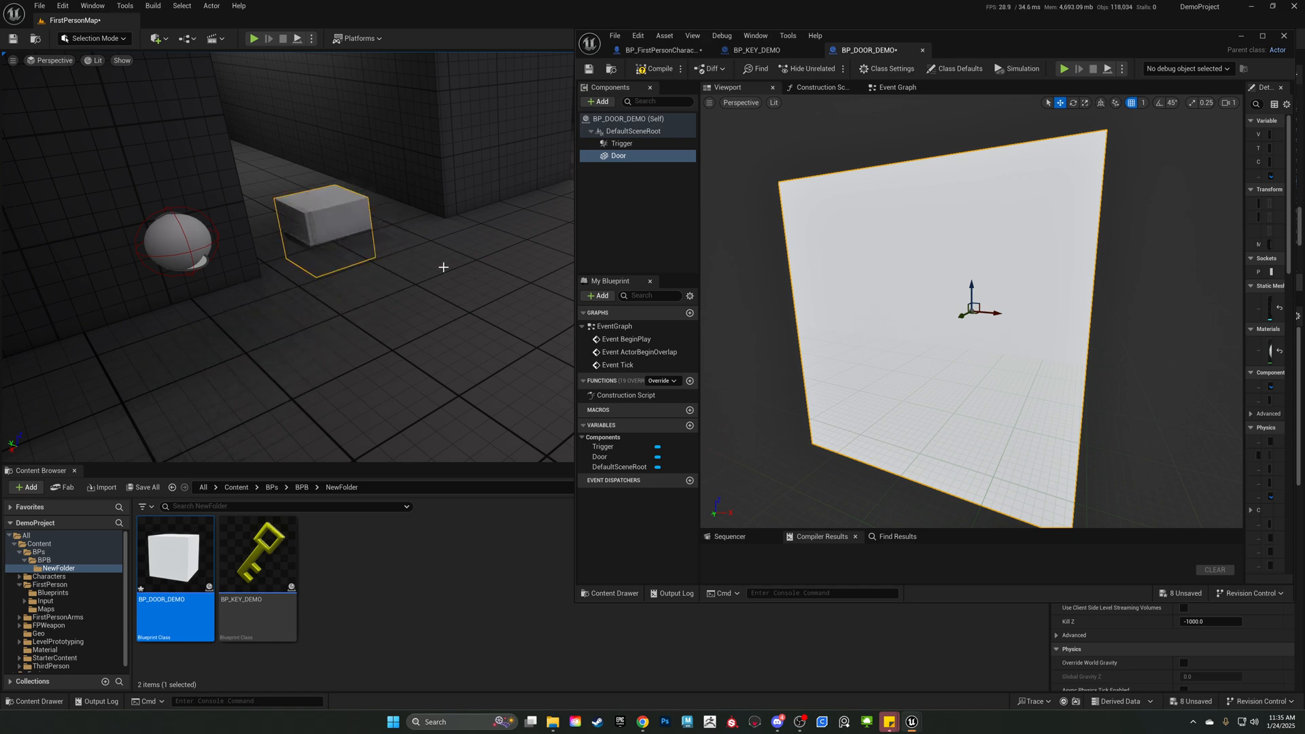
Scale the Door cube into a wide, thin, tall slab and raise it so it stands across the level's wall opening.
{"action": "left_click", "coordinate": [892, 312]}
{"action": "scroll", "coordinate": [893, 312], "scroll_direction": "down", "scroll_amount": 5}
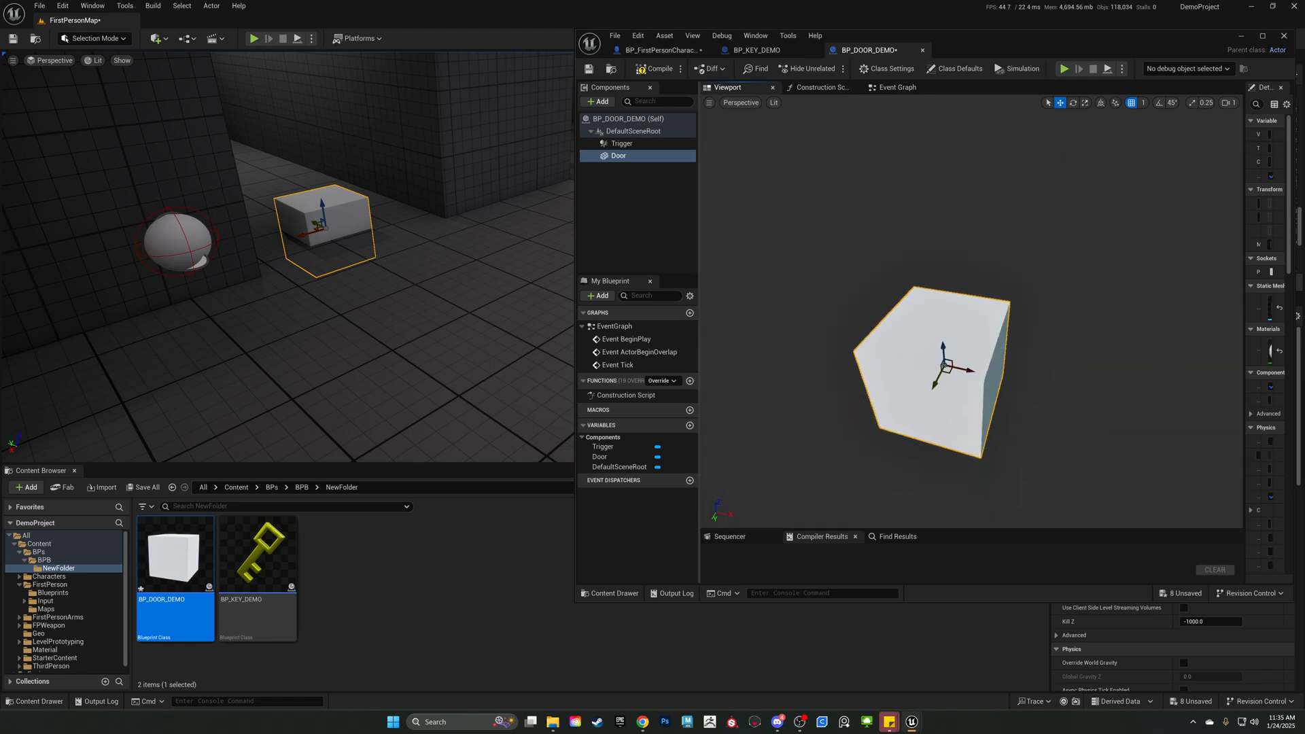
{"action": "key", "text": "r"}
{"action": "left_click_drag", "start_coordinate": [945, 372], "coordinate": [1044, 372]}
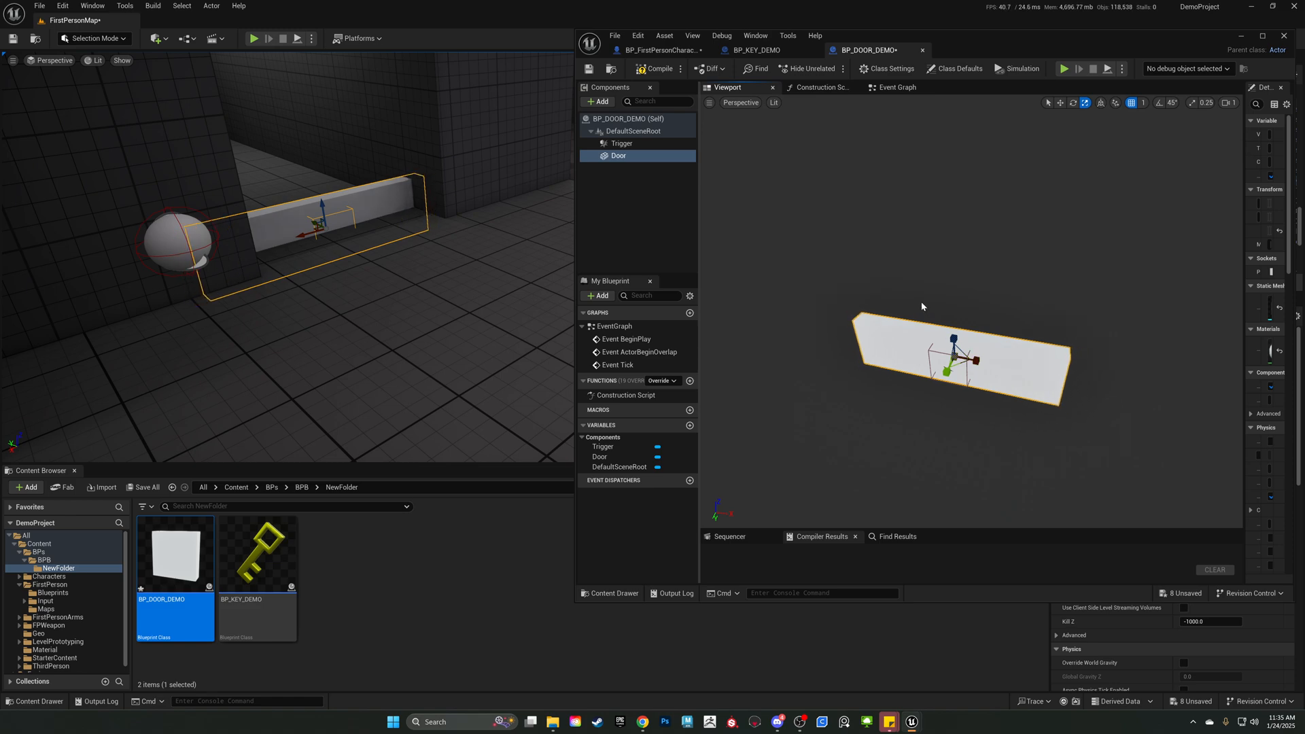
{"action": "key", "text": "w"}
{"action": "key", "text": "r"}
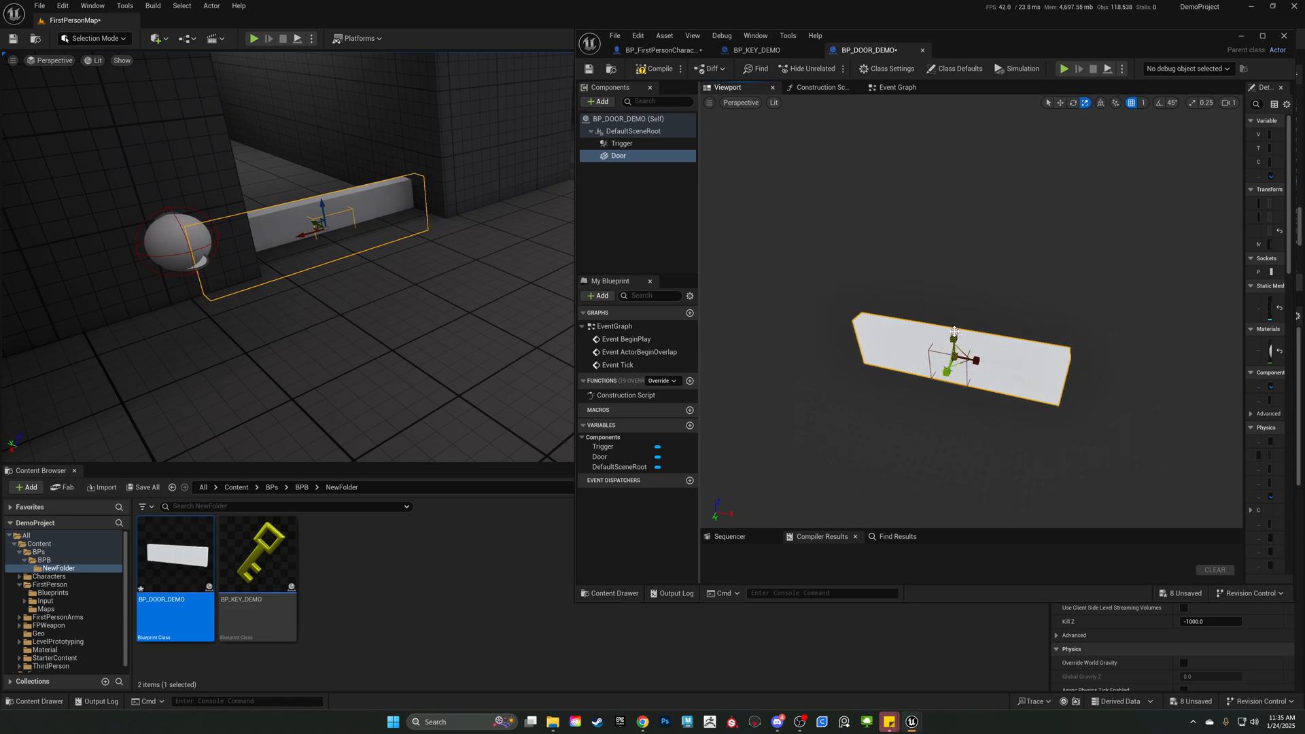
{"action": "left_click_drag", "start_coordinate": [953, 336], "coordinate": [946, 257]}
{"action": "key", "text": "w"}
{"action": "right_click_drag", "start_coordinate": [308, 237], "coordinate": [360, 207]}
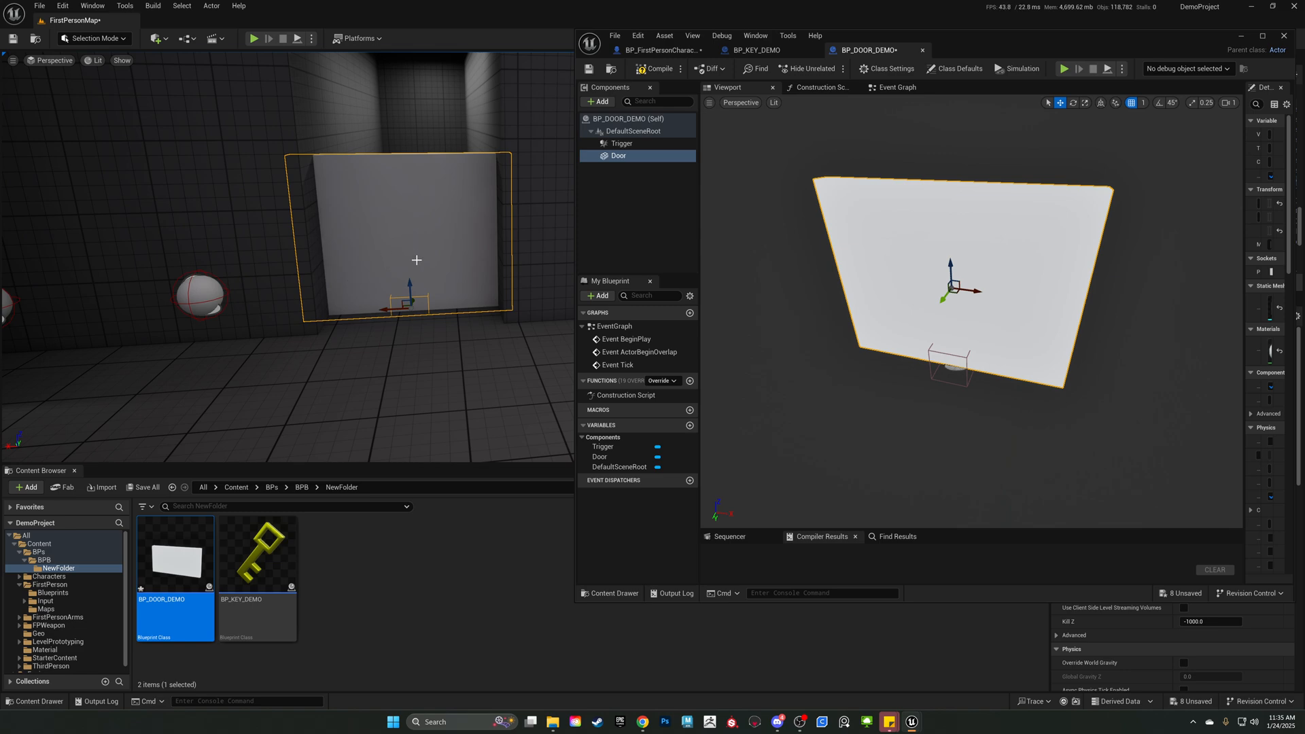
{"action": "key", "text": "r"}
{"action": "mouse_move", "coordinate": [388, 309]}
{"action": "left_mouse_down"}
{"action": "mouse_move", "coordinate": [360, 309]}
{"action": "mouse_move", "coordinate": [405, 309]}
{"action": "left_mouse_up"}
{"action": "key", "text": "ctrl+z"}
{"action": "key", "text": "ctrl+z"}
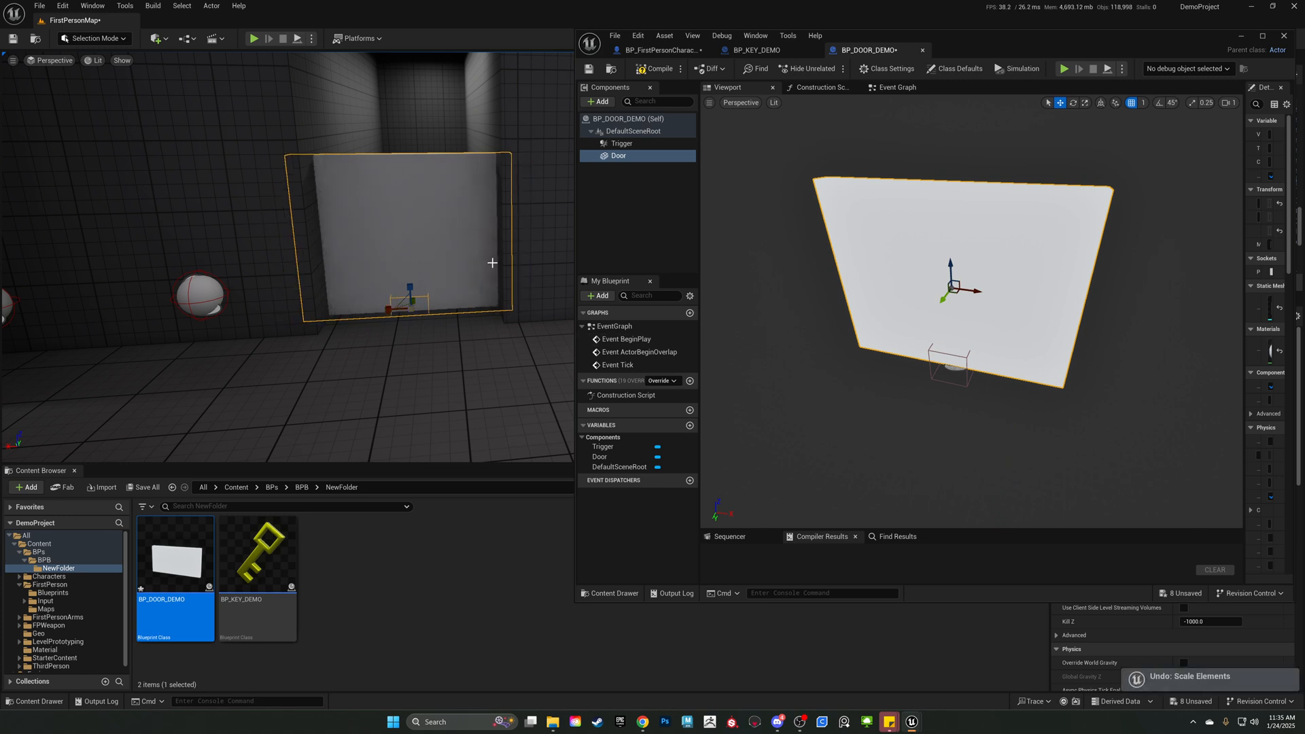
Scale the Door component taller to fill the opening and raise it so its base sits at floor level.
{"action": "left_click", "coordinate": [990, 270]}
{"action": "key", "text": "r"}
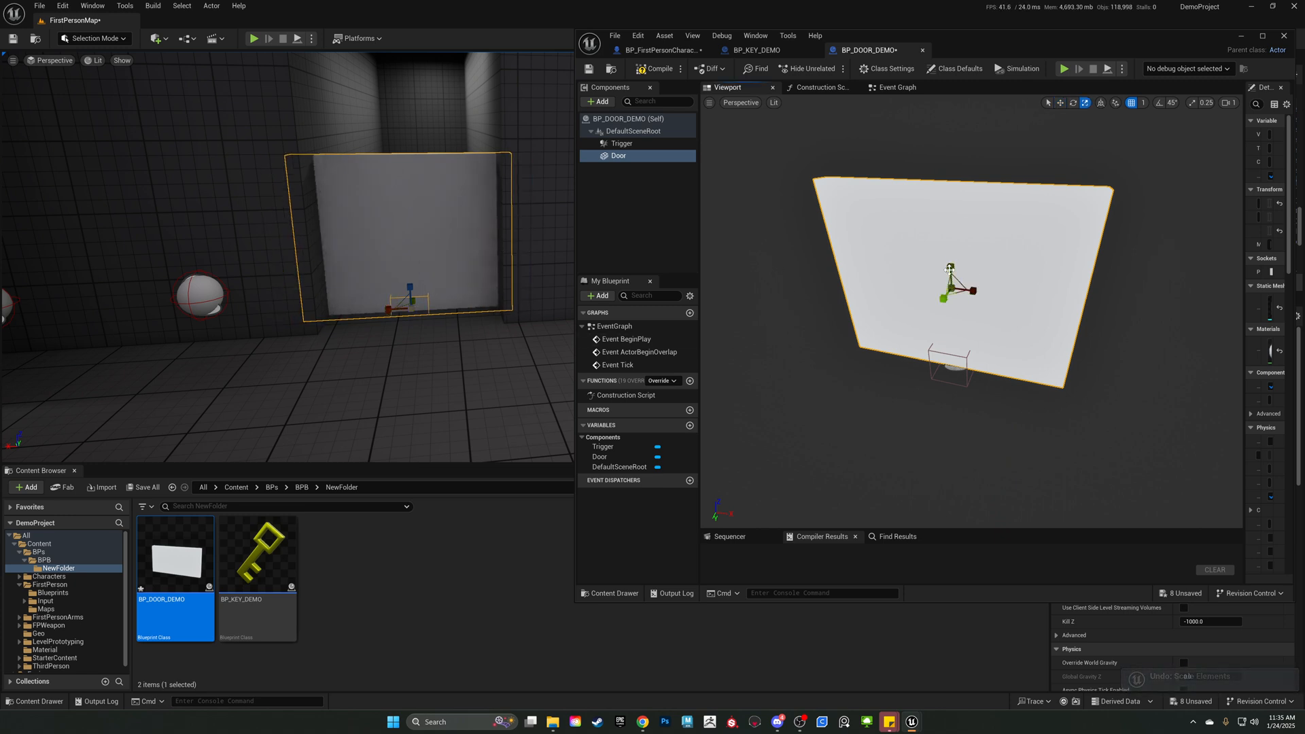
{"action": "left_click_drag", "start_coordinate": [950, 267], "coordinate": [951, 228]}
{"action": "key", "text": "w"}
{"action": "right_click_drag", "start_coordinate": [951, 228], "coordinate": [822, 234]}
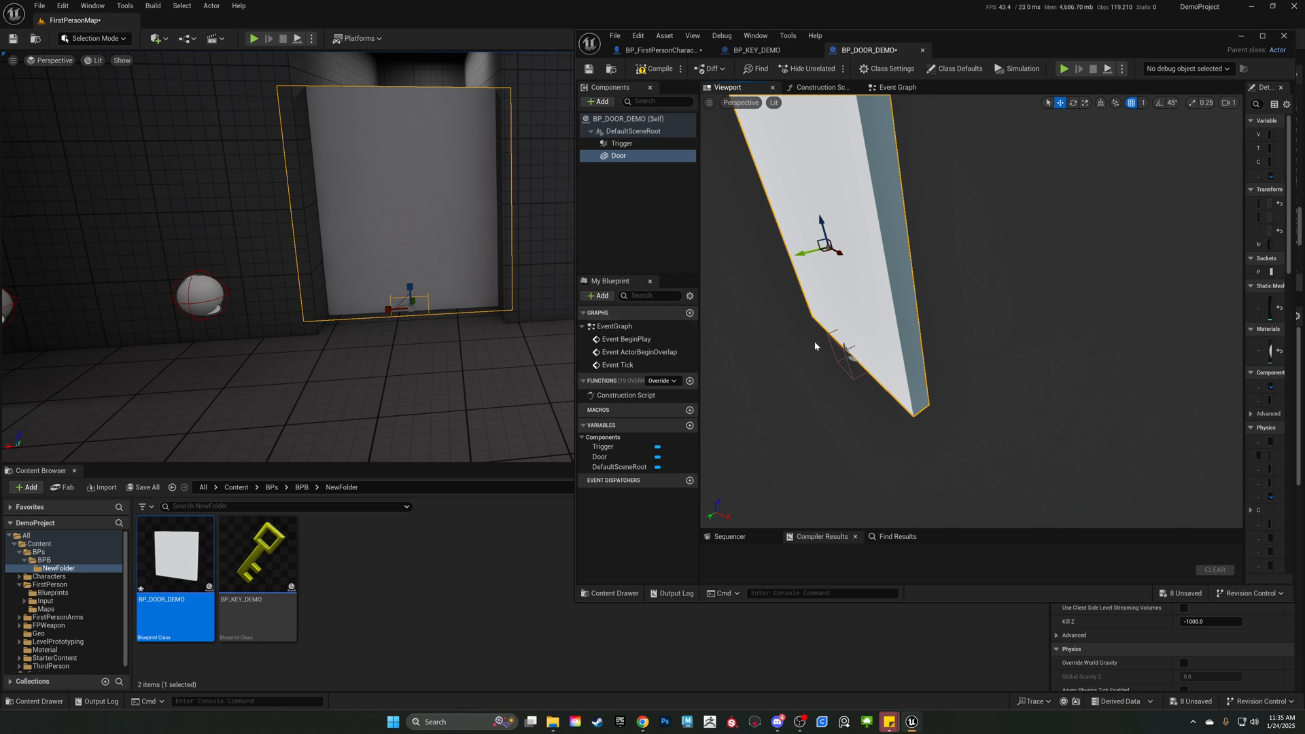
Move the Trigger box in front of the Door to Y -80, Z 128 and scale it to about 4.08 by 2.05 by 3.31.
{"action": "left_click", "coordinate": [628, 143]}
{"action": "left_click_drag", "start_coordinate": [835, 356], "coordinate": [1006, 449]}
{"action": "key", "text": "r"}
{"action": "key", "text": "f"}
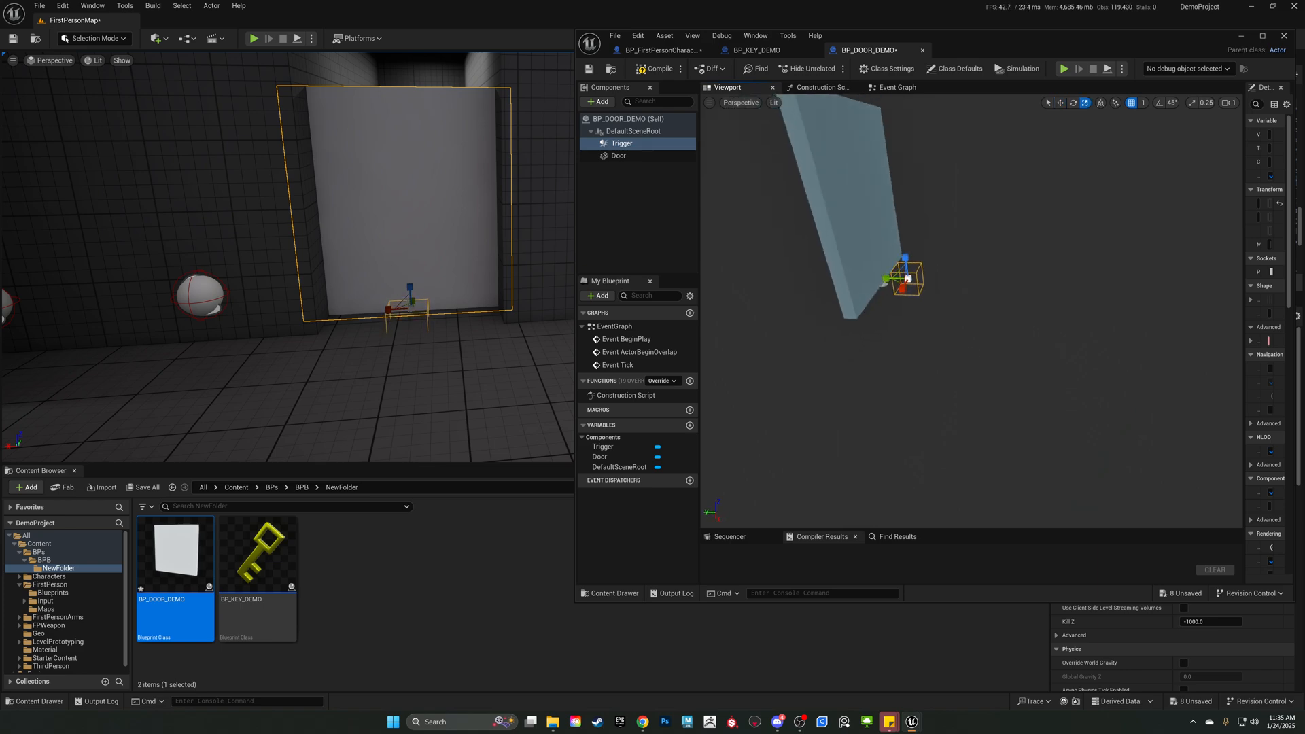
{"action": "left_click_drag", "start_coordinate": [991, 299], "coordinate": [952, 314]}
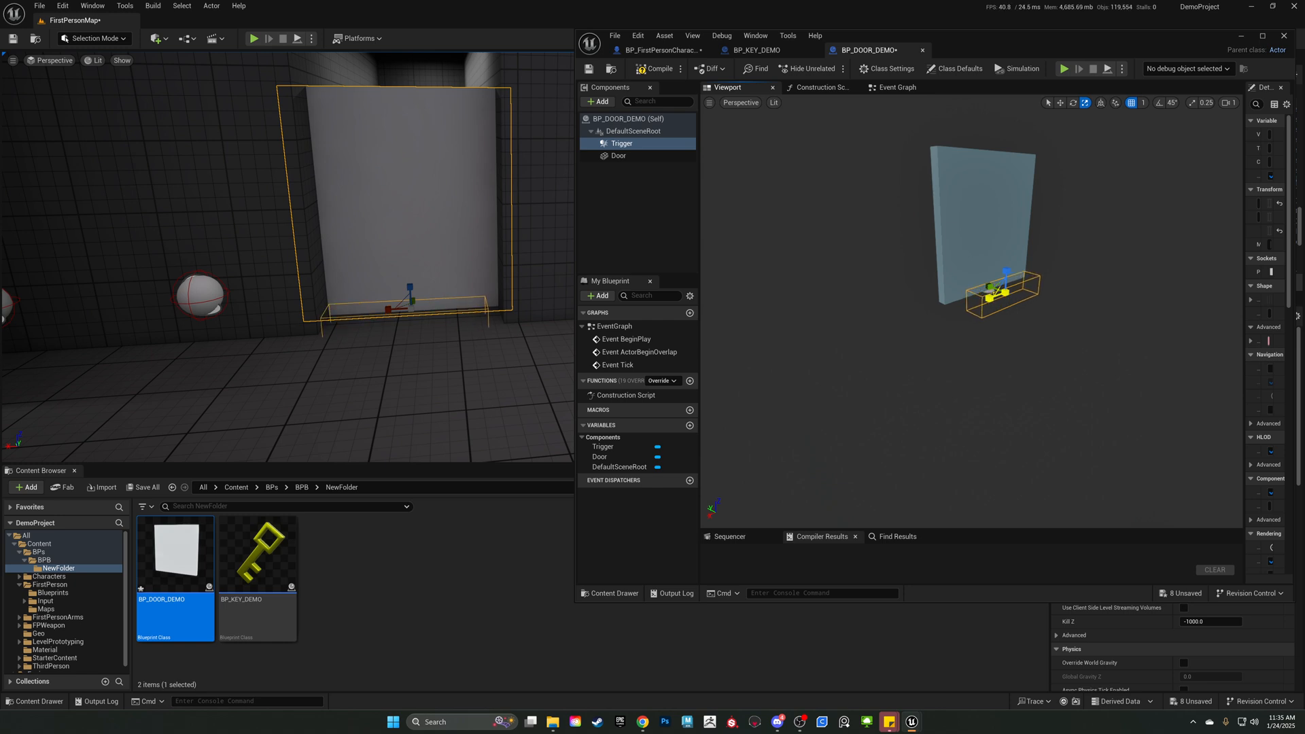
{"action": "left_click_drag", "start_coordinate": [1007, 271], "coordinate": [1008, 232]}
{"action": "key", "text": "w"}
{"action": "right_click_drag", "start_coordinate": [564, 313], "coordinate": [422, 343]}
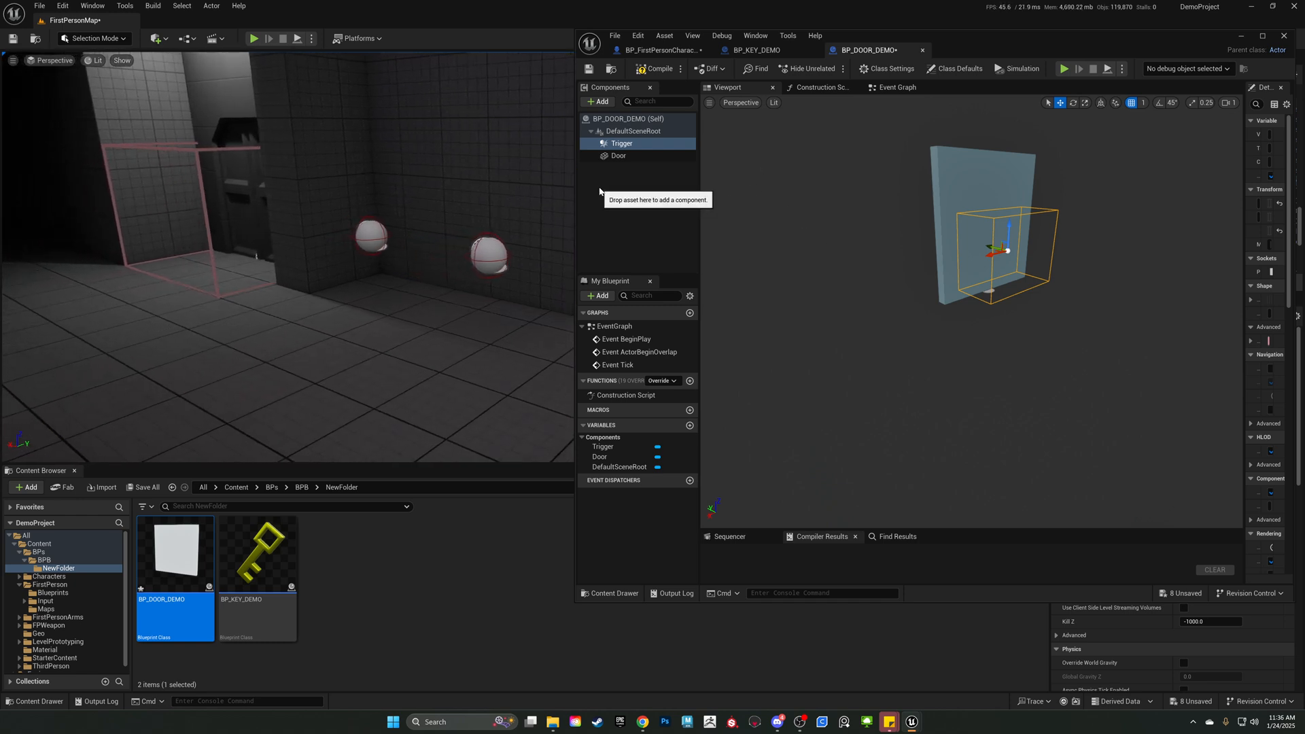
Check the placed door in the level, then delete the three default event nodes from BP_DOOR_DEMO's Event Graph.
{"action": "left_click_drag", "start_coordinate": [952, 41], "coordinate": [854, 347]}
{"action": "key", "text": "f"}
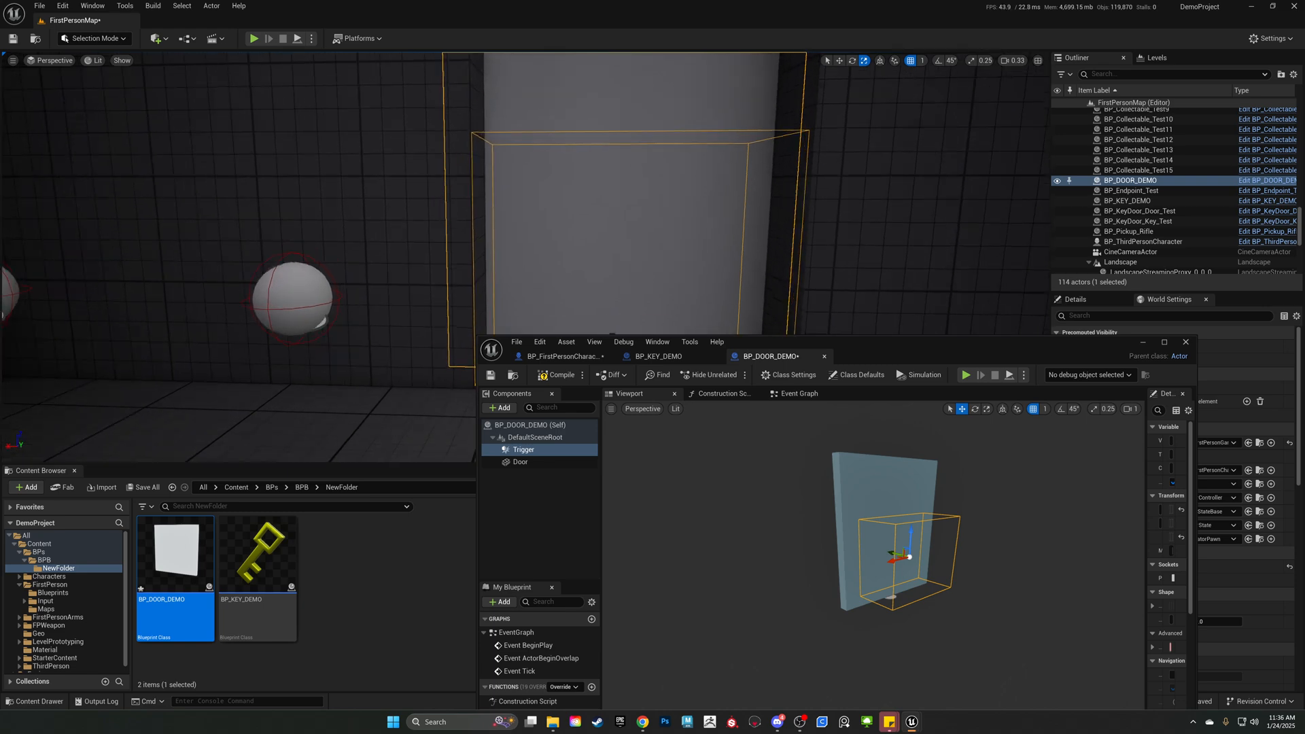
{"action": "left_click_drag", "start_coordinate": [877, 348], "coordinate": [942, 76]}
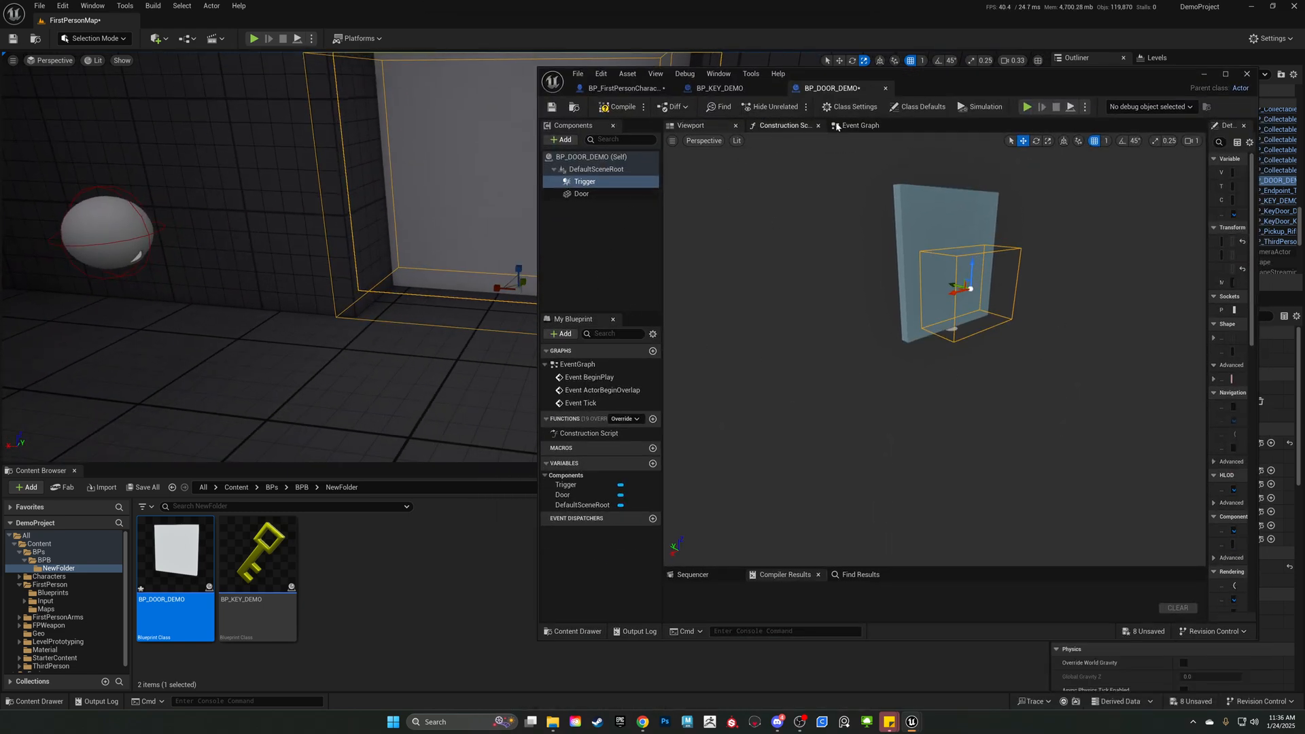
{"action": "left_click", "coordinate": [858, 125]}
{"action": "left_click_drag", "start_coordinate": [1039, 79], "coordinate": [973, 79]}
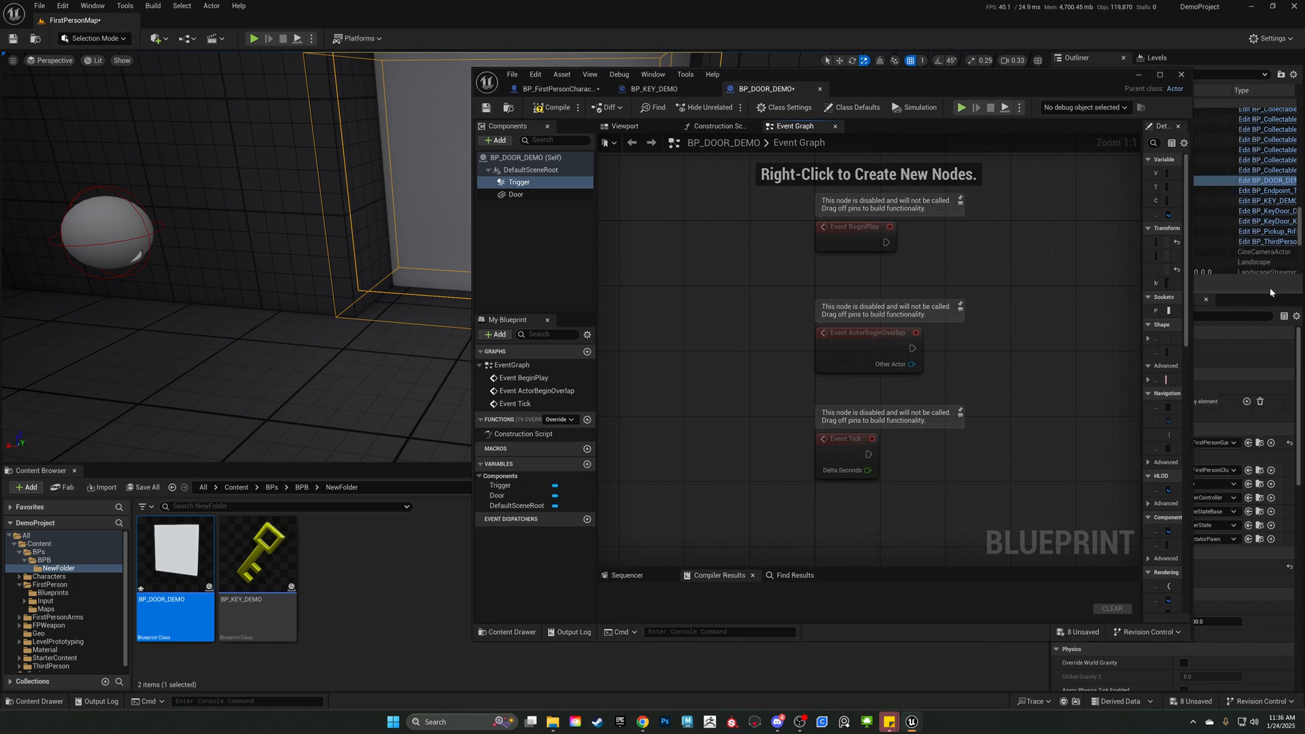
{"action": "left_click_drag", "start_coordinate": [1190, 302], "coordinate": [1084, 314]}
{"action": "left_click_drag", "start_coordinate": [1035, 495], "coordinate": [774, 197]}
{"action": "key", "text": "Delete"}
Add an On Component Begin Overlap event for the Trigger component to BP_DOOR_DEMO's Event Graph.
{"action": "left_click", "coordinate": [520, 182]}
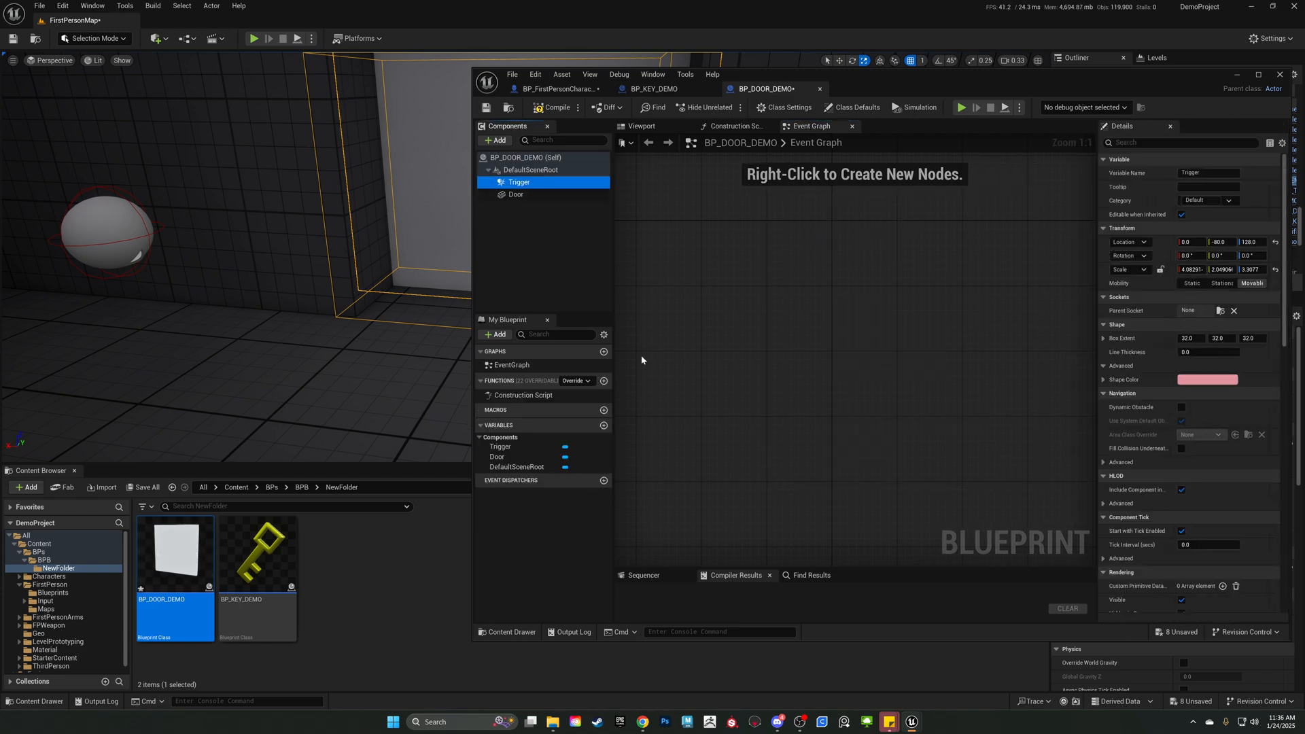
{"action": "scroll", "coordinate": [1172, 431], "scroll_direction": "down", "scroll_amount": 10}
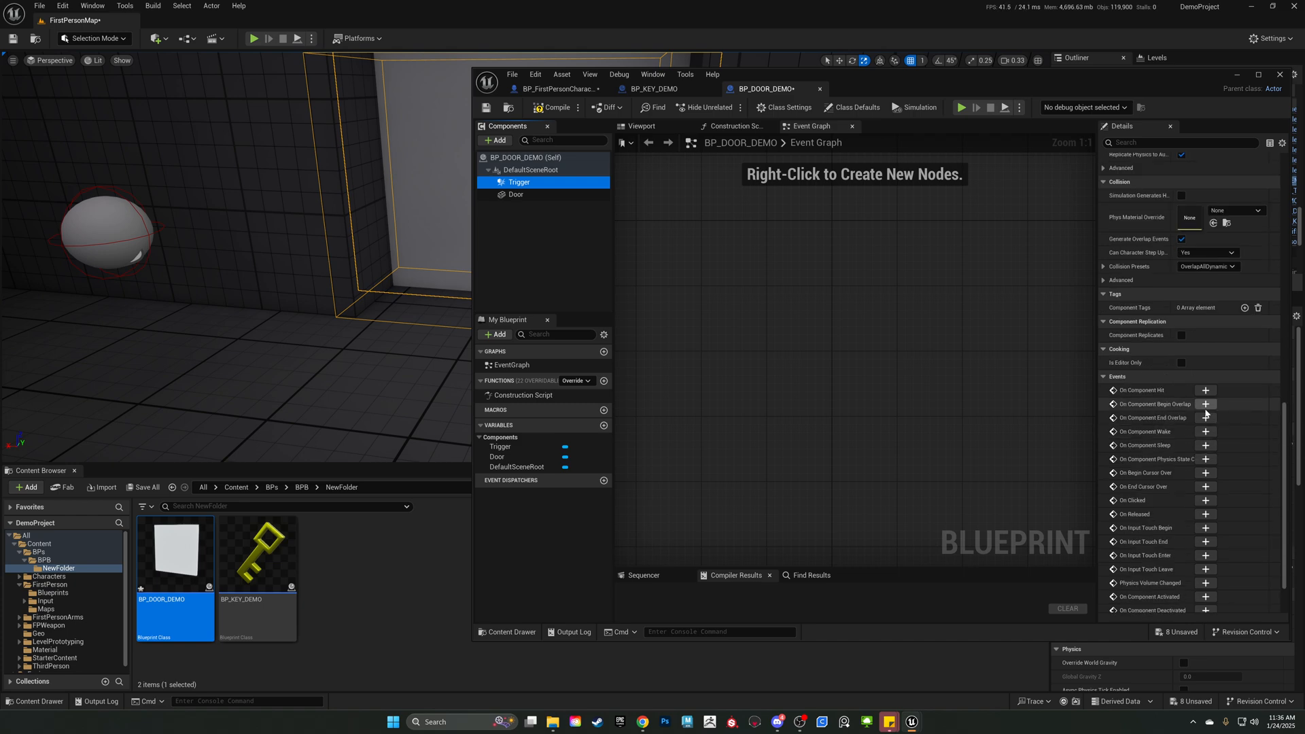
{"action": "left_click", "coordinate": [1205, 404]}
{"action": "right_click_drag", "start_coordinate": [968, 386], "coordinate": [843, 366]}
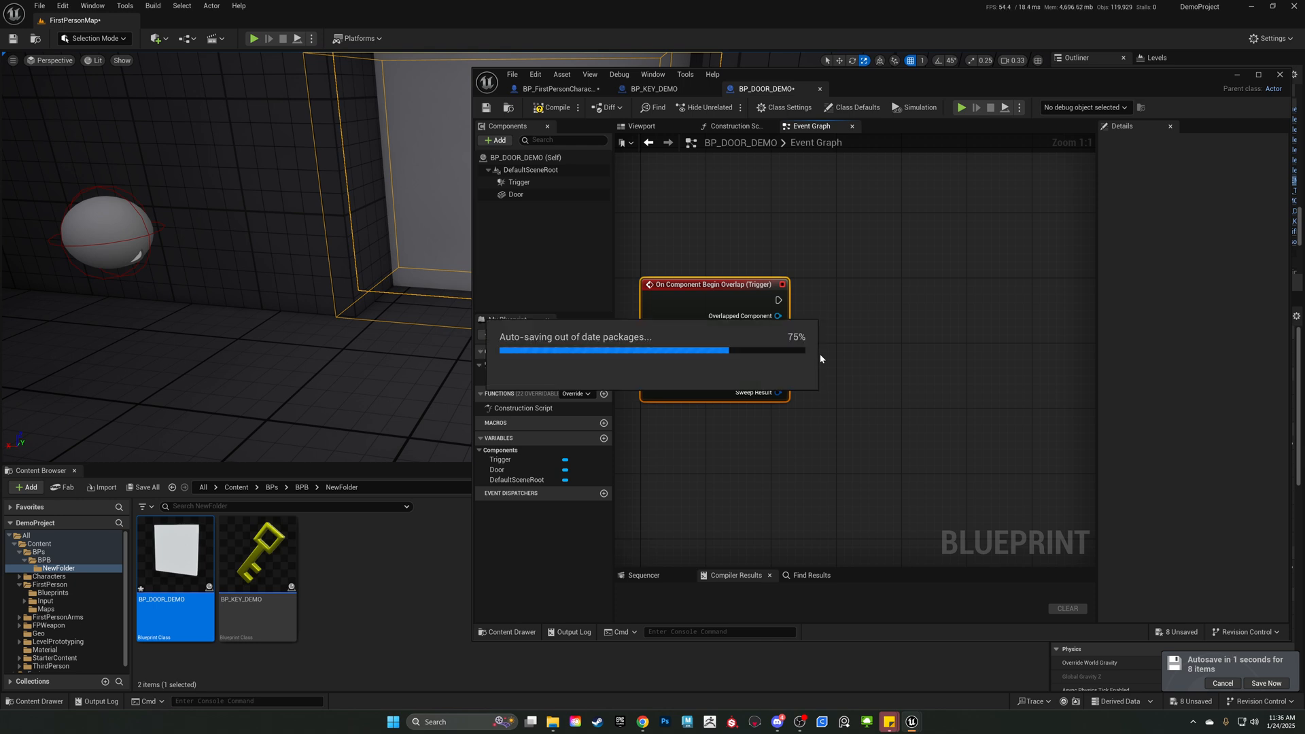
{"action": "left_click", "coordinate": [843, 327]}
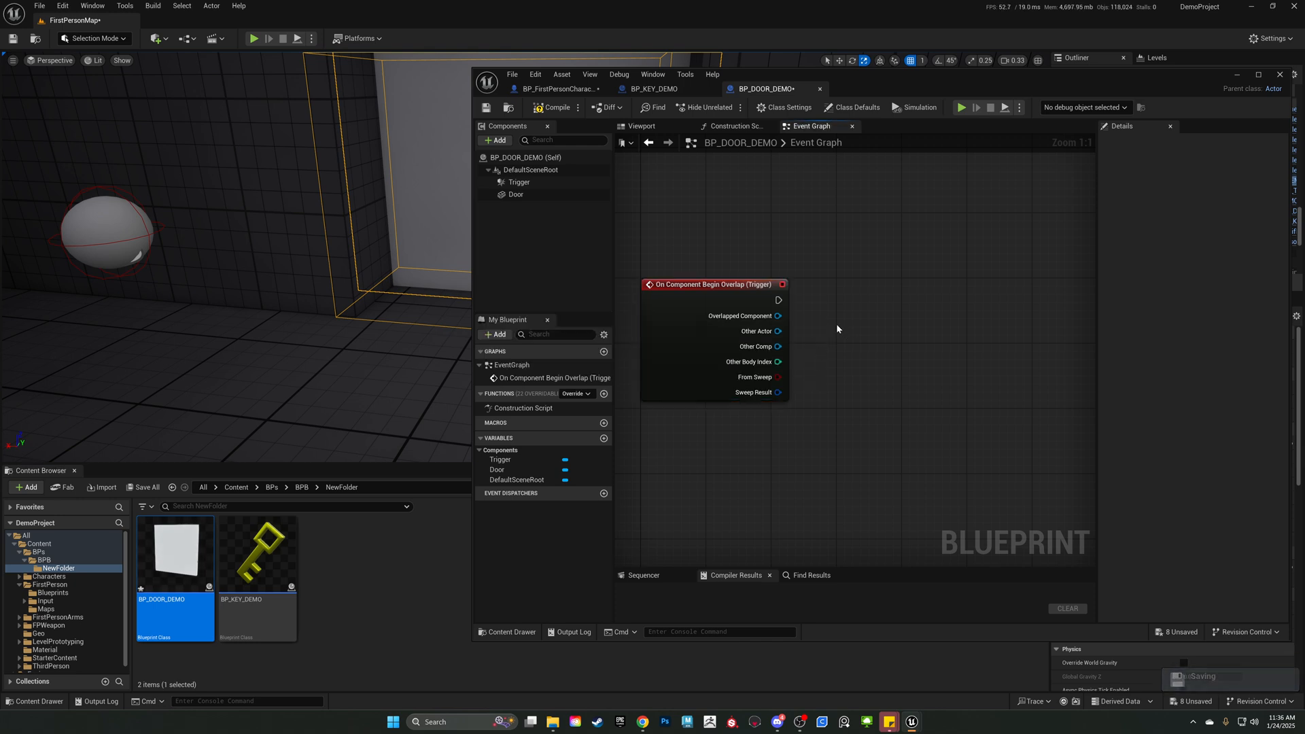
{"action": "left_click_drag", "start_coordinate": [696, 226], "coordinate": [817, 471]}
{"action": "left_click", "coordinate": [837, 316]}
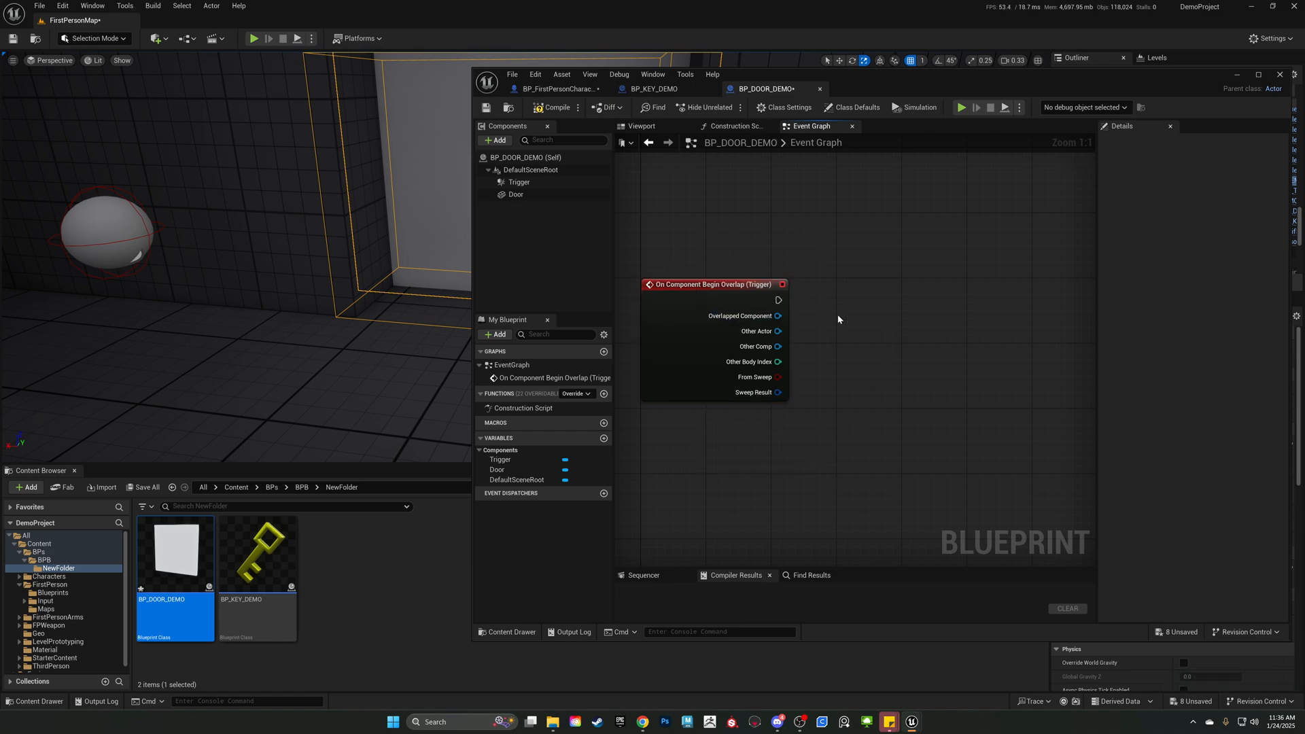
Add a Cast To BP_FirstPersonCharacter node after the Trigger overlap event, straighten it, and connect Other Actor to its Object input.
{"action": "left_click_drag", "start_coordinate": [778, 300], "coordinate": [900, 295]}
{"action": "type", "text": "cast to"}
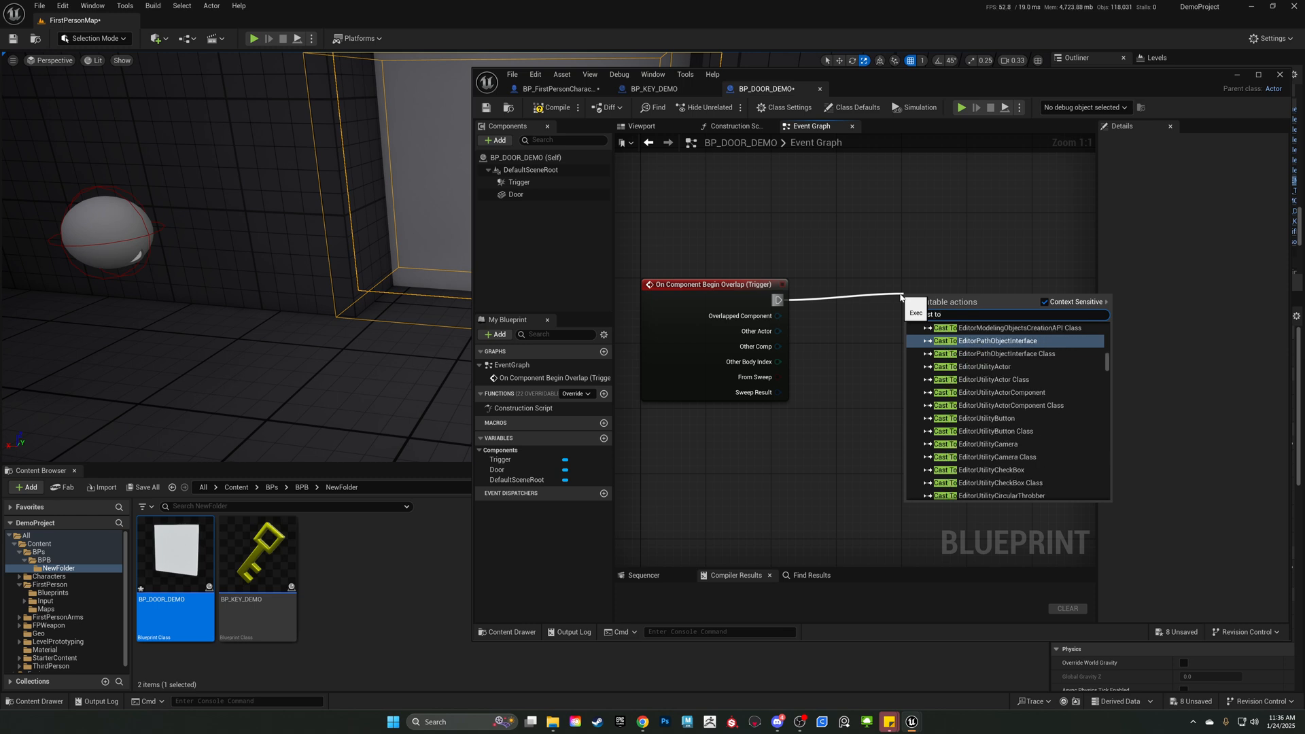
{"action": "type", "text": " first"}
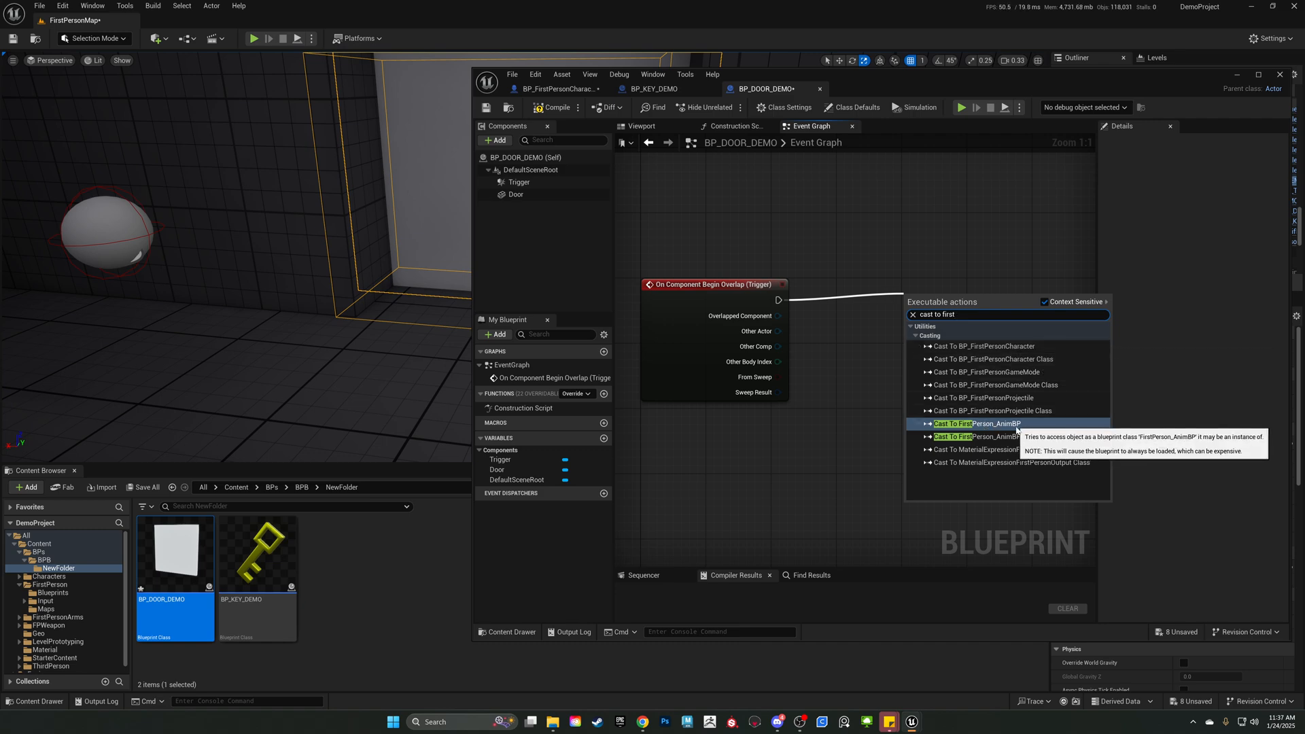
{"action": "left_click", "coordinate": [985, 347]}
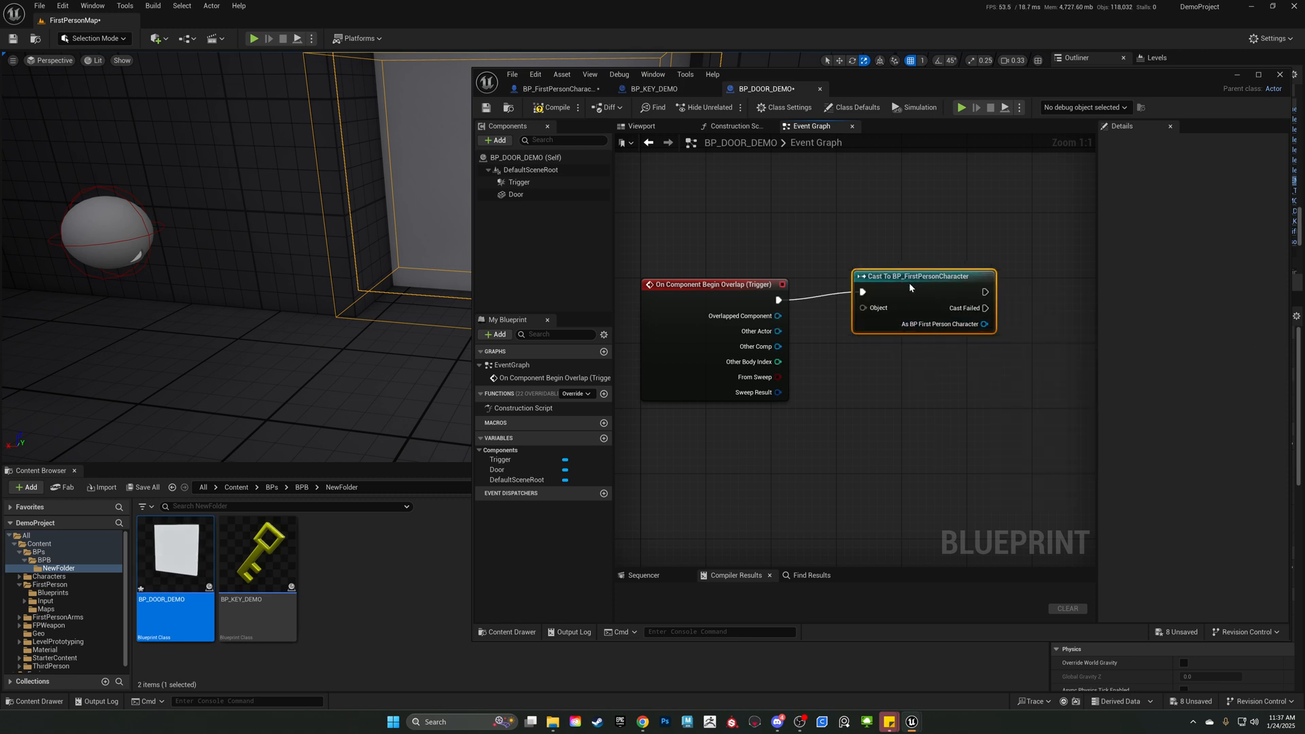
{"action": "key", "text": "q"}
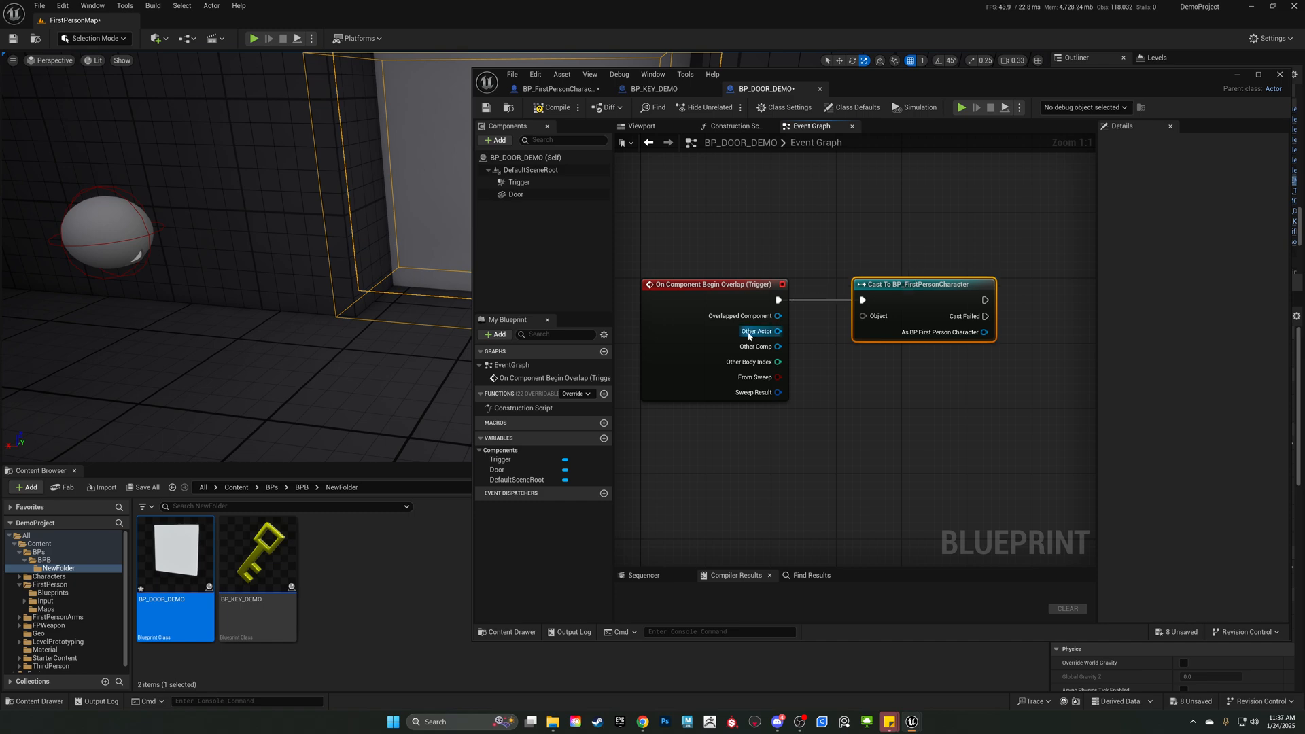
{"action": "left_click_drag", "start_coordinate": [778, 333], "coordinate": [861, 282]}
{"action": "right_click_drag", "start_coordinate": [862, 283], "coordinate": [806, 270]}
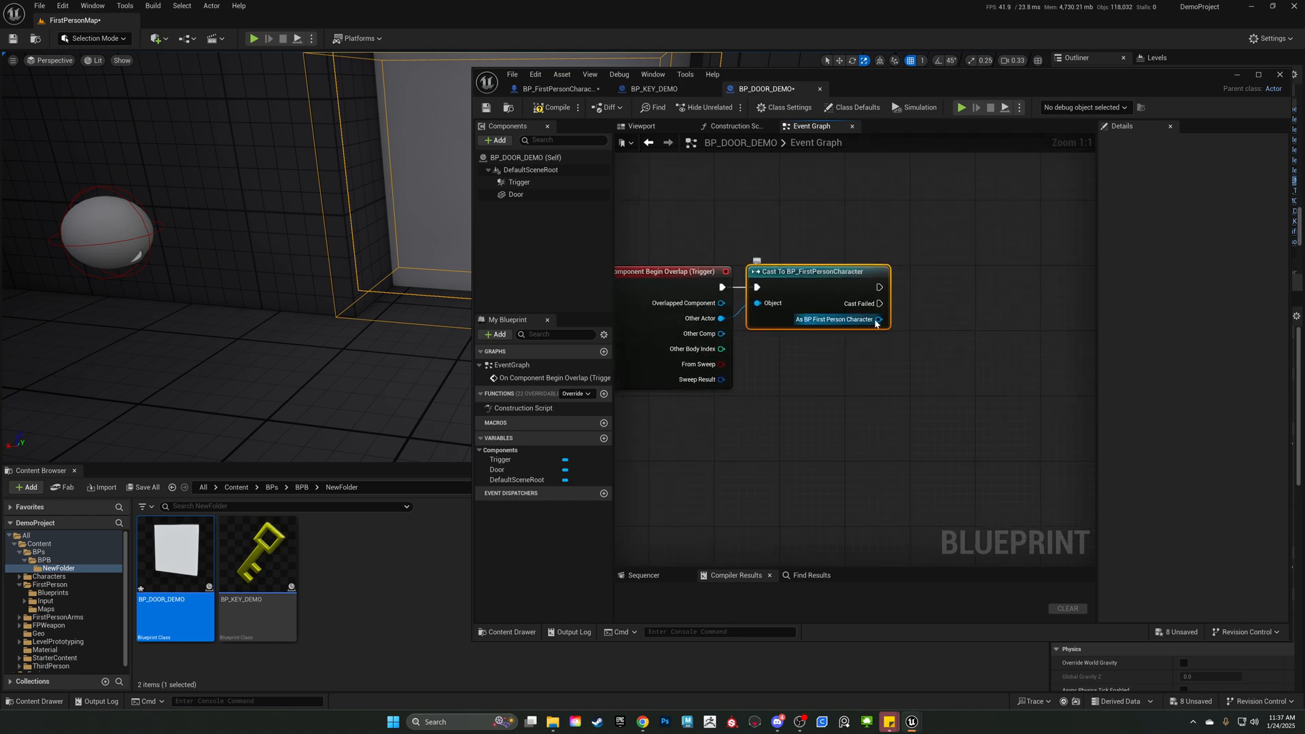
Add a Get Has Key? node from the cast's As BP First Person Character output and place it beside the cast.
{"action": "left_click_drag", "start_coordinate": [877, 319], "coordinate": [974, 327]}
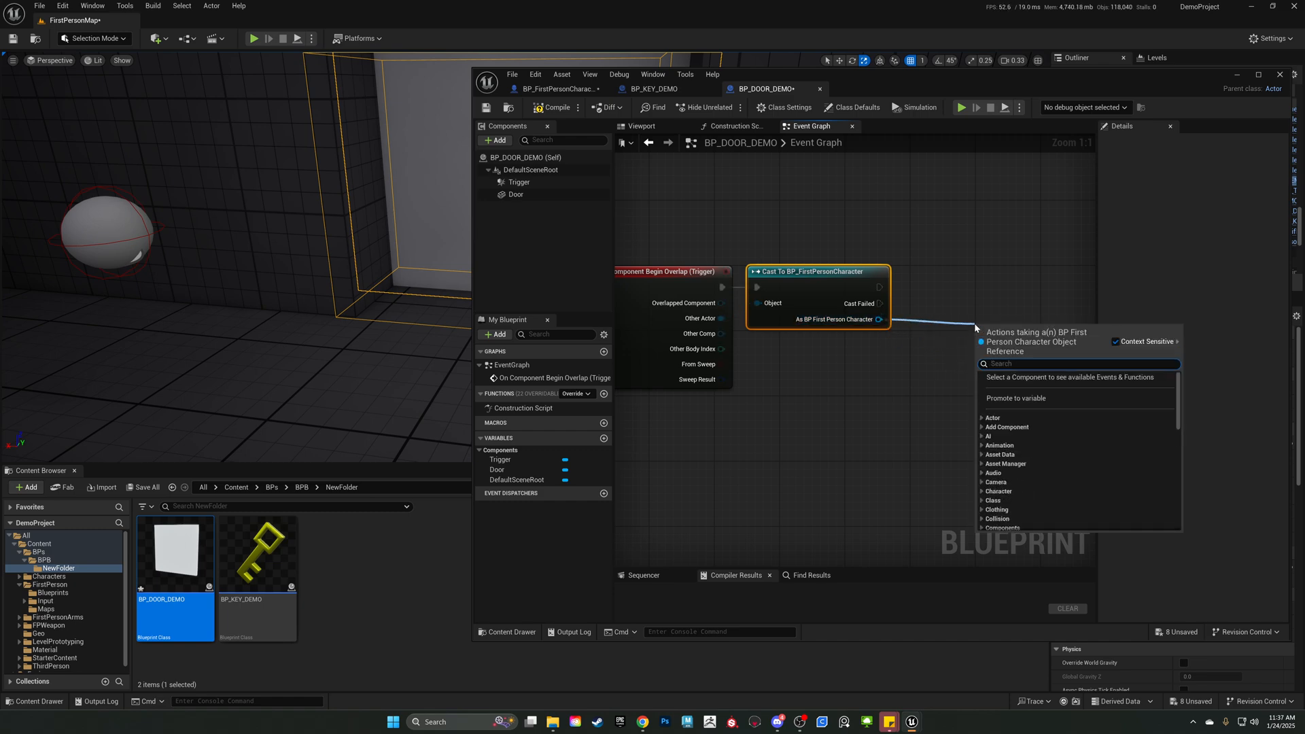
{"action": "type", "text": "get "}
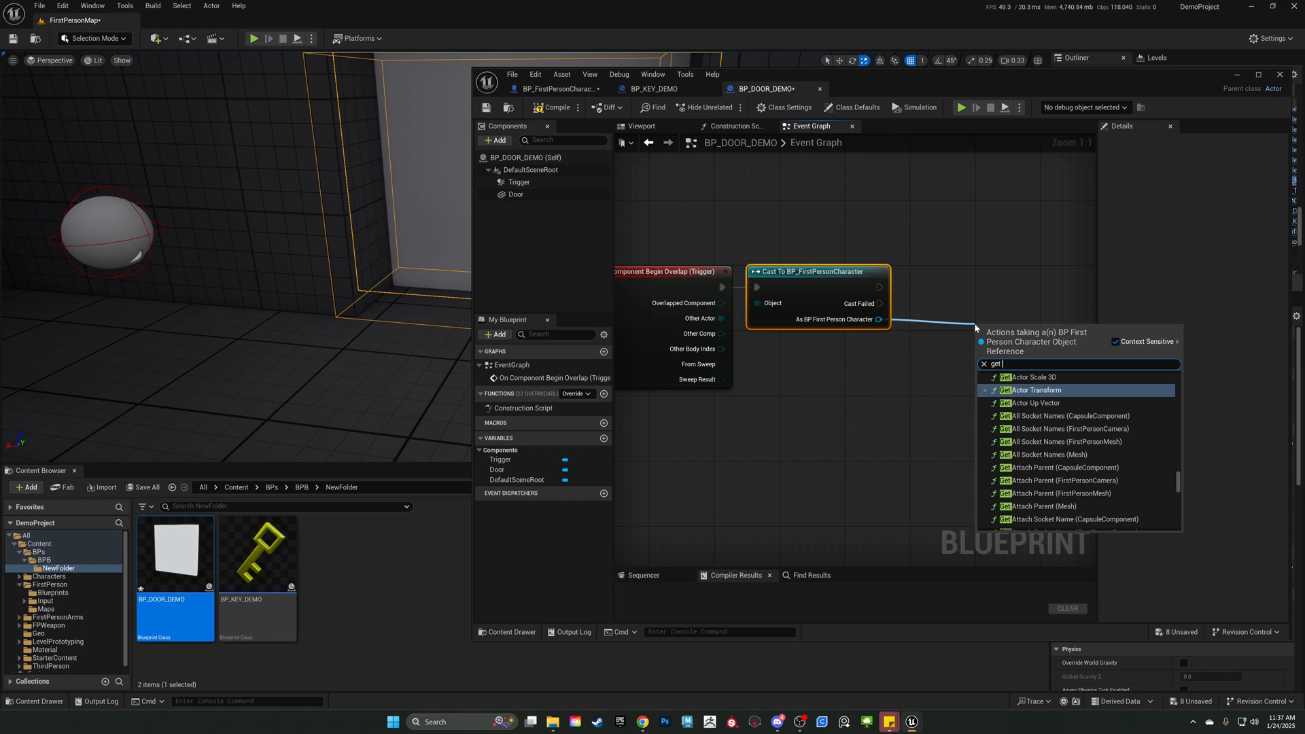
{"action": "type", "text": "has"}
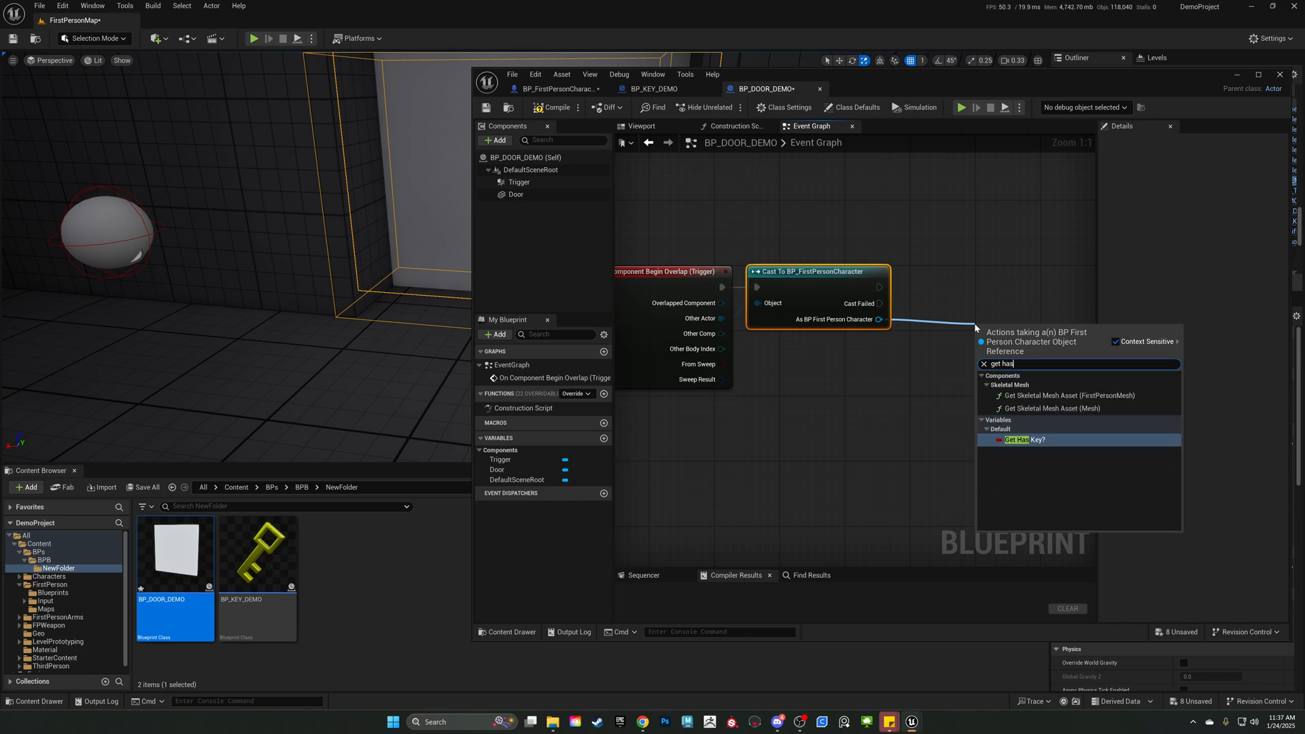
{"action": "left_click", "coordinate": [1049, 441]}
{"action": "left_click_drag", "start_coordinate": [1017, 339], "coordinate": [960, 331]}
{"action": "right_click_drag", "start_coordinate": [992, 255], "coordinate": [831, 271]}
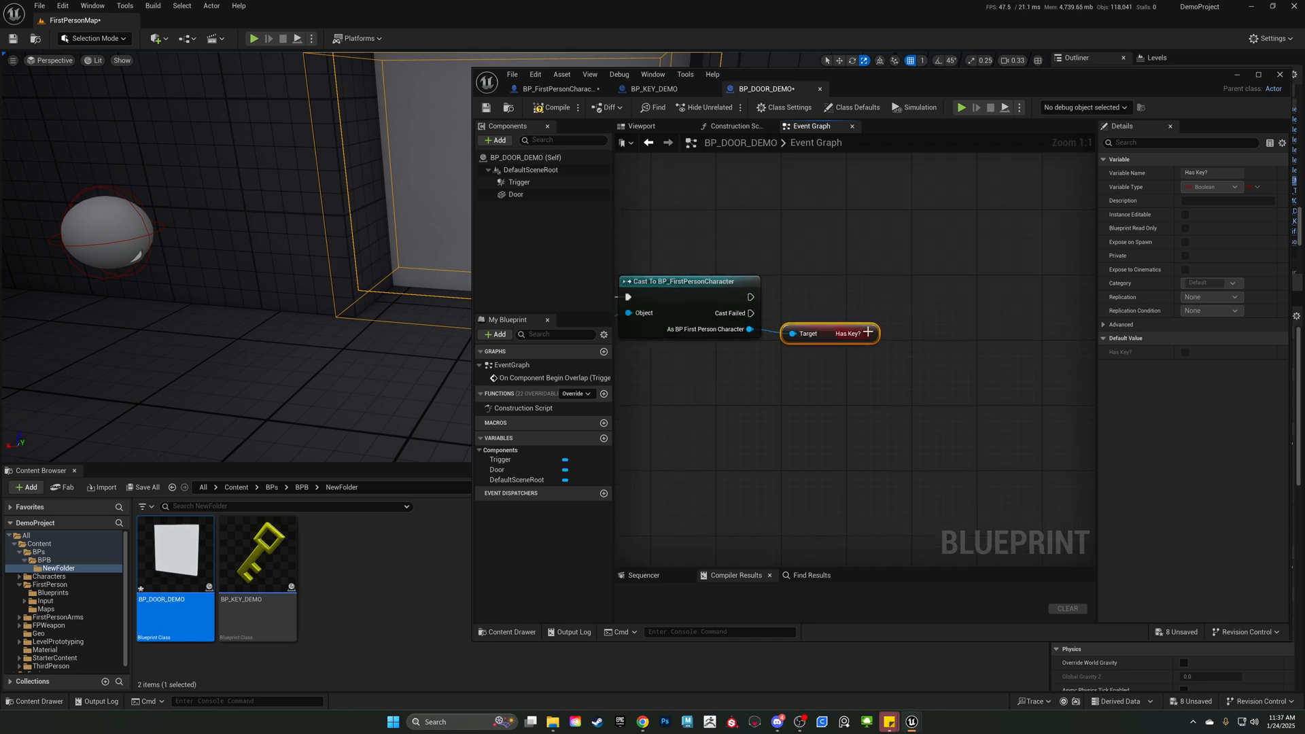
{"action": "mouse_move", "coordinate": [866, 333]}
{"action": "right_mouse_down"}
{"action": "mouse_move", "coordinate": [829, 338]}
{"action": "mouse_move", "coordinate": [854, 353]}
{"action": "right_mouse_up"}
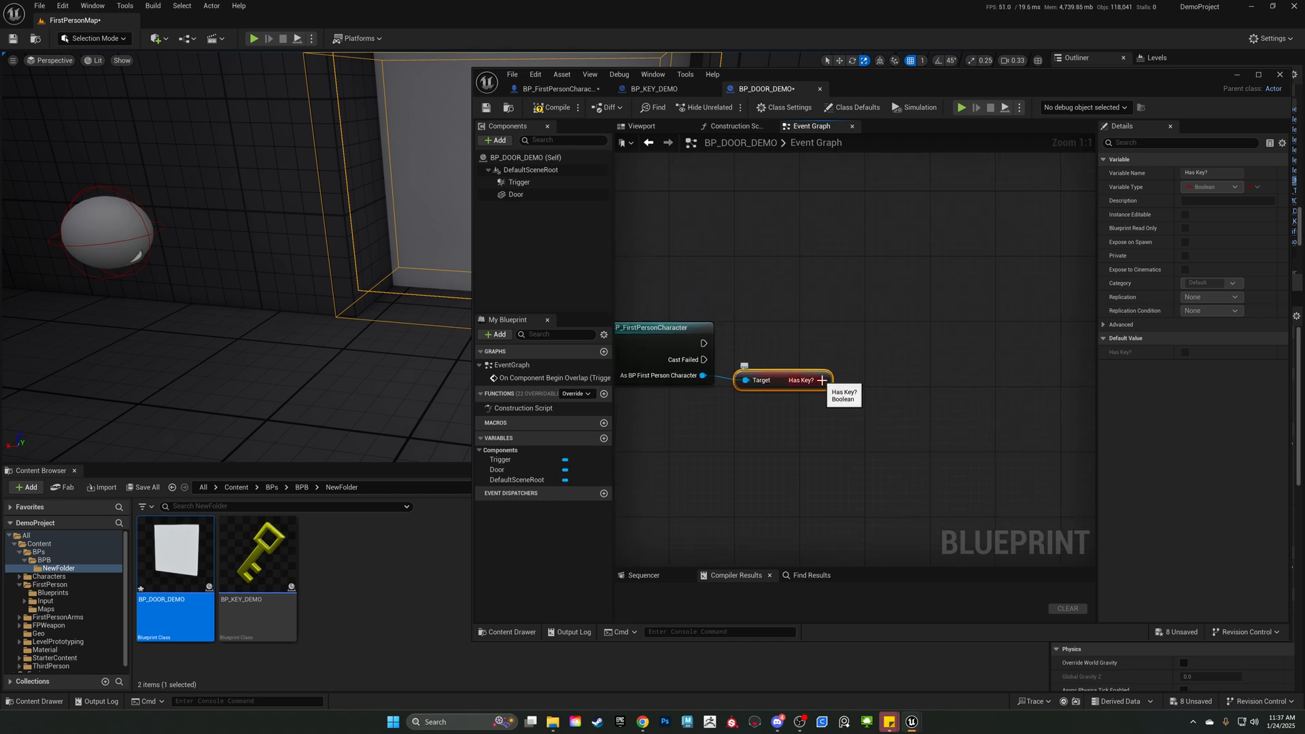
{"action": "right_click_drag", "start_coordinate": [784, 340], "coordinate": [835, 298]}
{"action": "left_click_drag", "start_coordinate": [879, 290], "coordinate": [877, 289]}
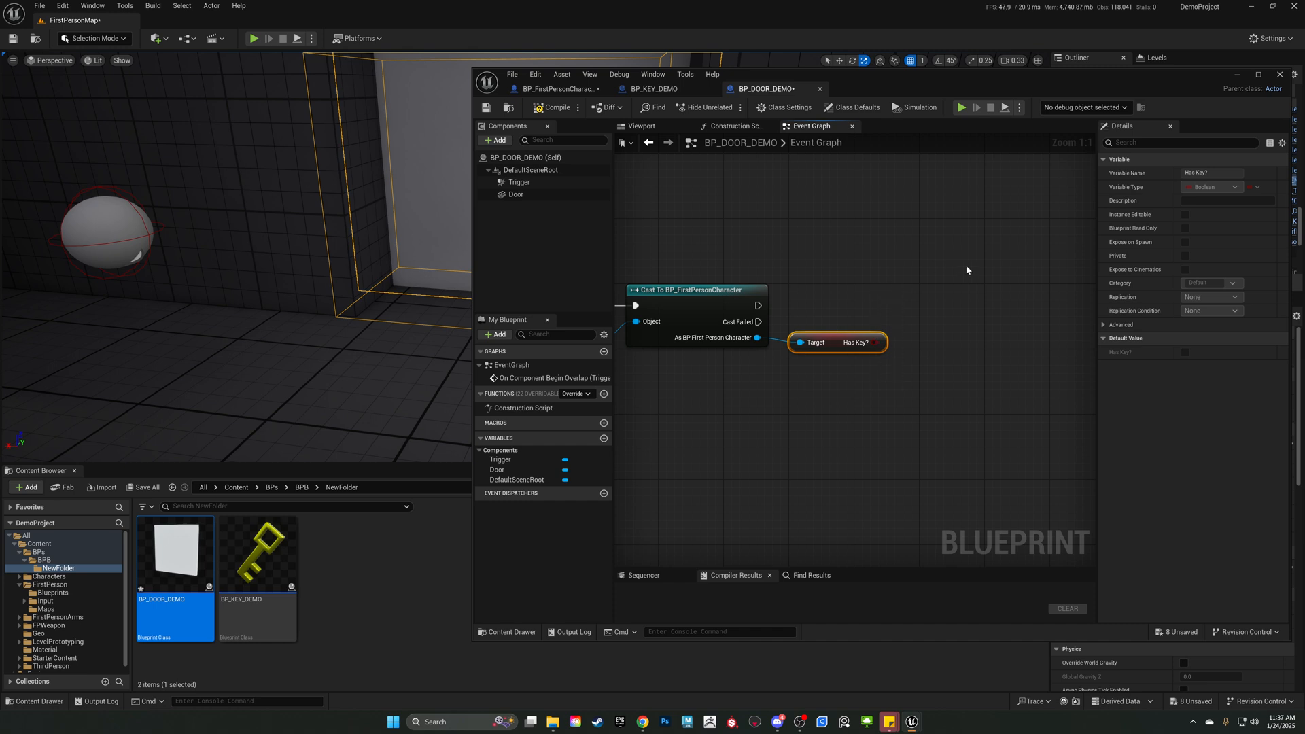
Add a Branch node and position it beyond the Has Key? node, roughly level with the cast node.
{"action": "right_click_drag", "start_coordinate": [970, 278], "coordinate": [984, 268]}
{"action": "right_click", "coordinate": [967, 302]}
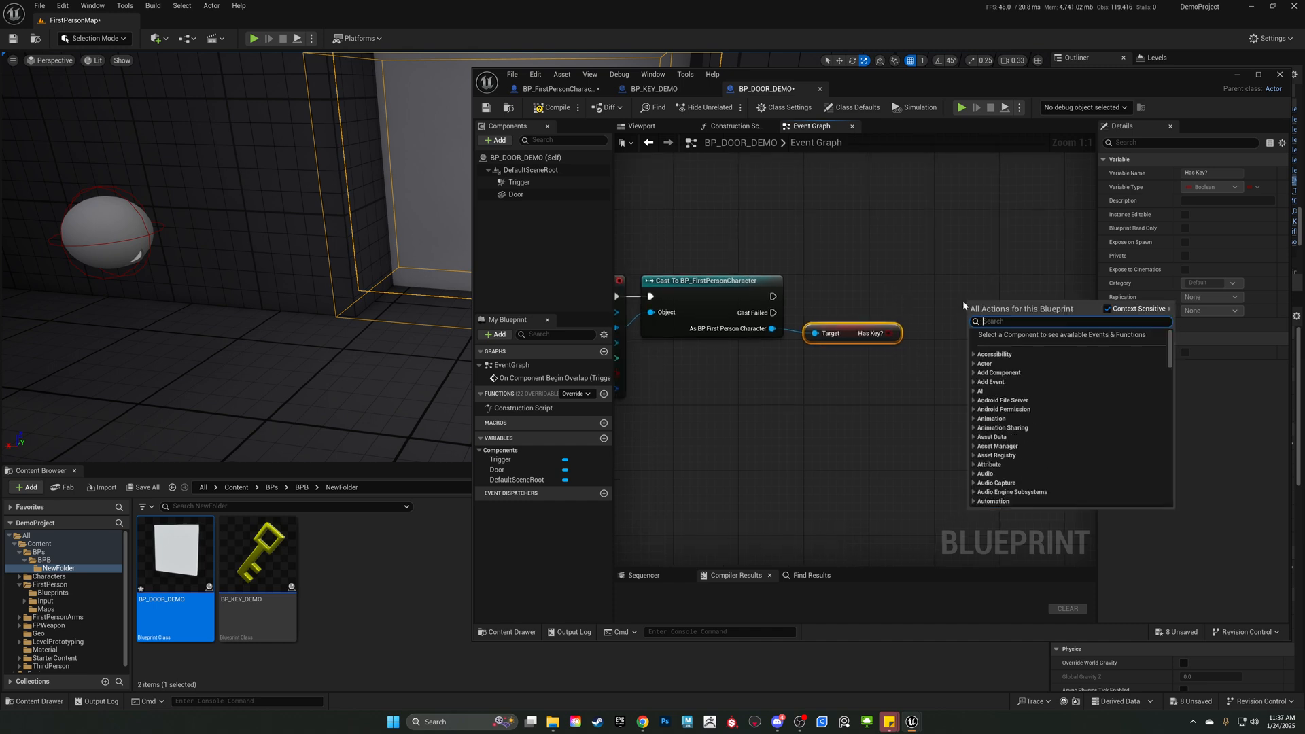
{"action": "type", "text": "Branch"}
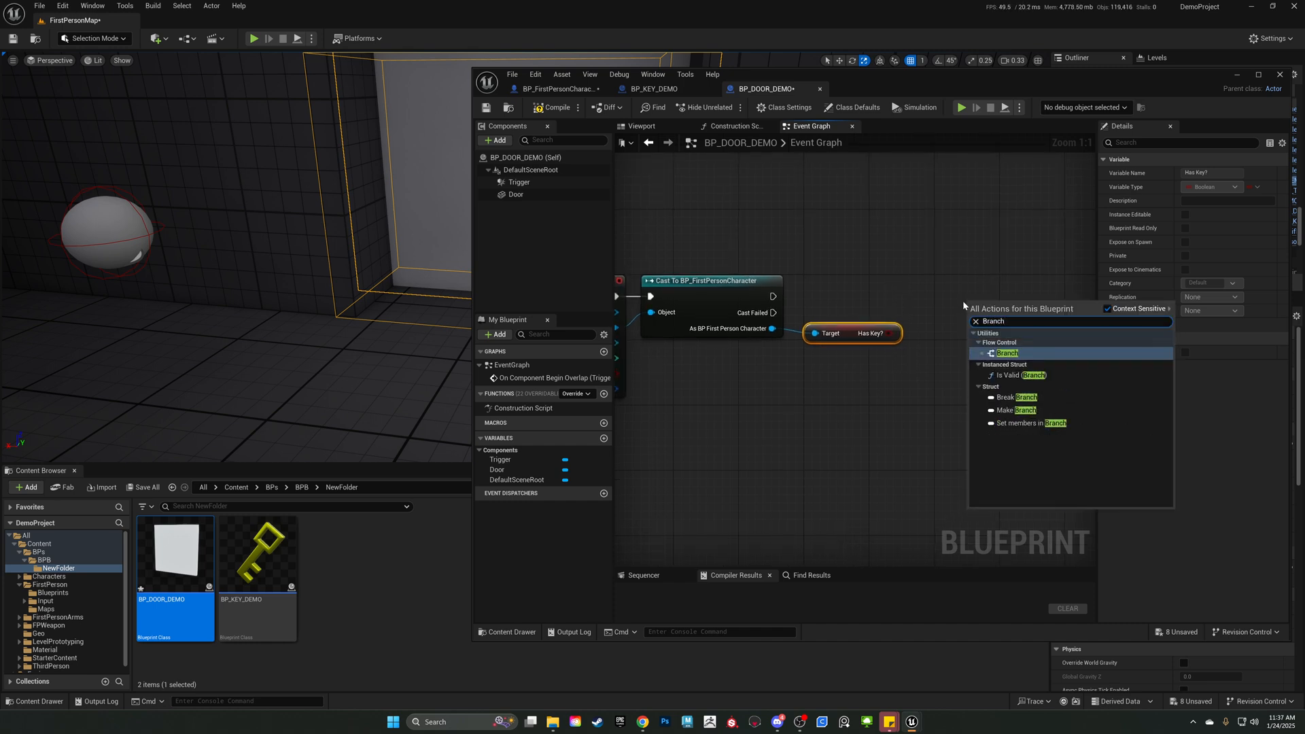
{"action": "left_click", "coordinate": [1007, 353]}
{"action": "right_click_drag", "start_coordinate": [978, 229], "coordinate": [894, 242]}
{"action": "left_click_drag", "start_coordinate": [926, 334], "coordinate": [906, 292]}
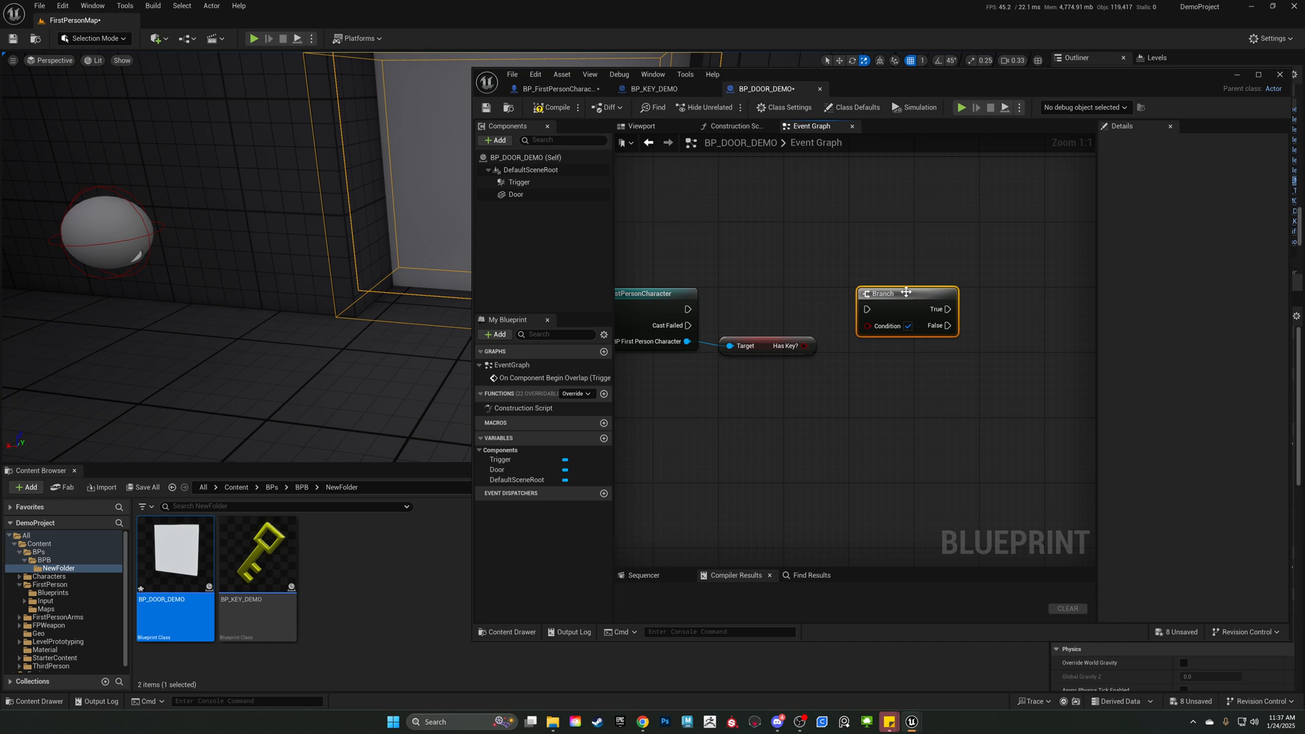
{"action": "right_click_drag", "start_coordinate": [868, 352], "coordinate": [858, 370]}
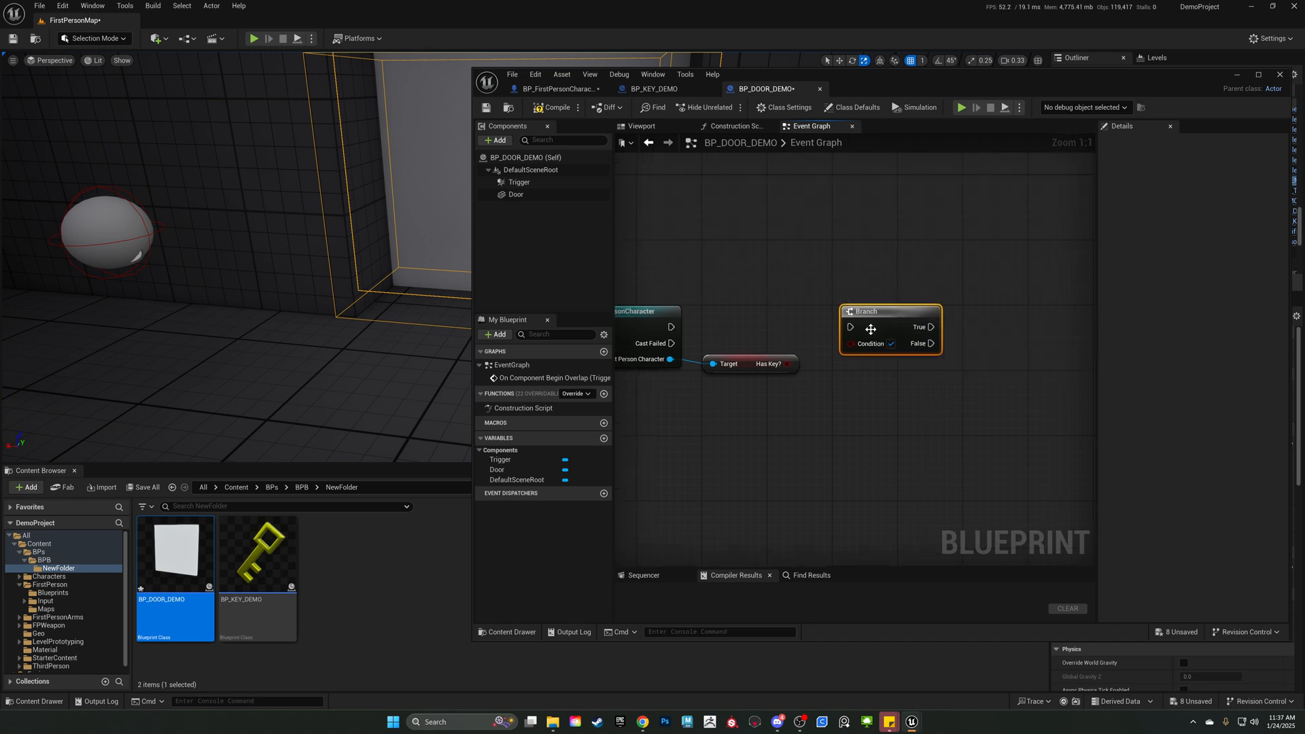
Connect Has Key? to the Branch's Condition and the cast's execution output to the Branch, then move the Branch slightly closer.
{"action": "left_click_drag", "start_coordinate": [931, 327], "coordinate": [977, 373]}
{"action": "left_click", "coordinate": [844, 364]}
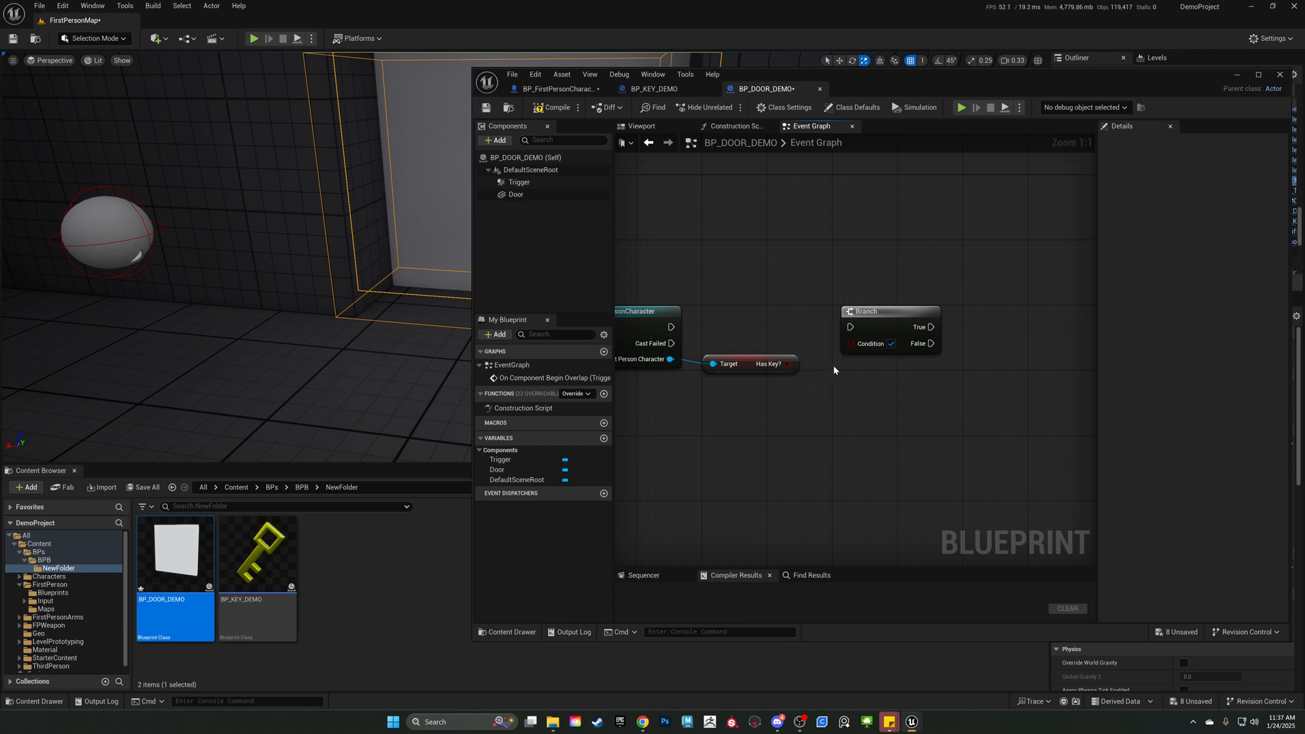
{"action": "left_click", "coordinate": [794, 364]}
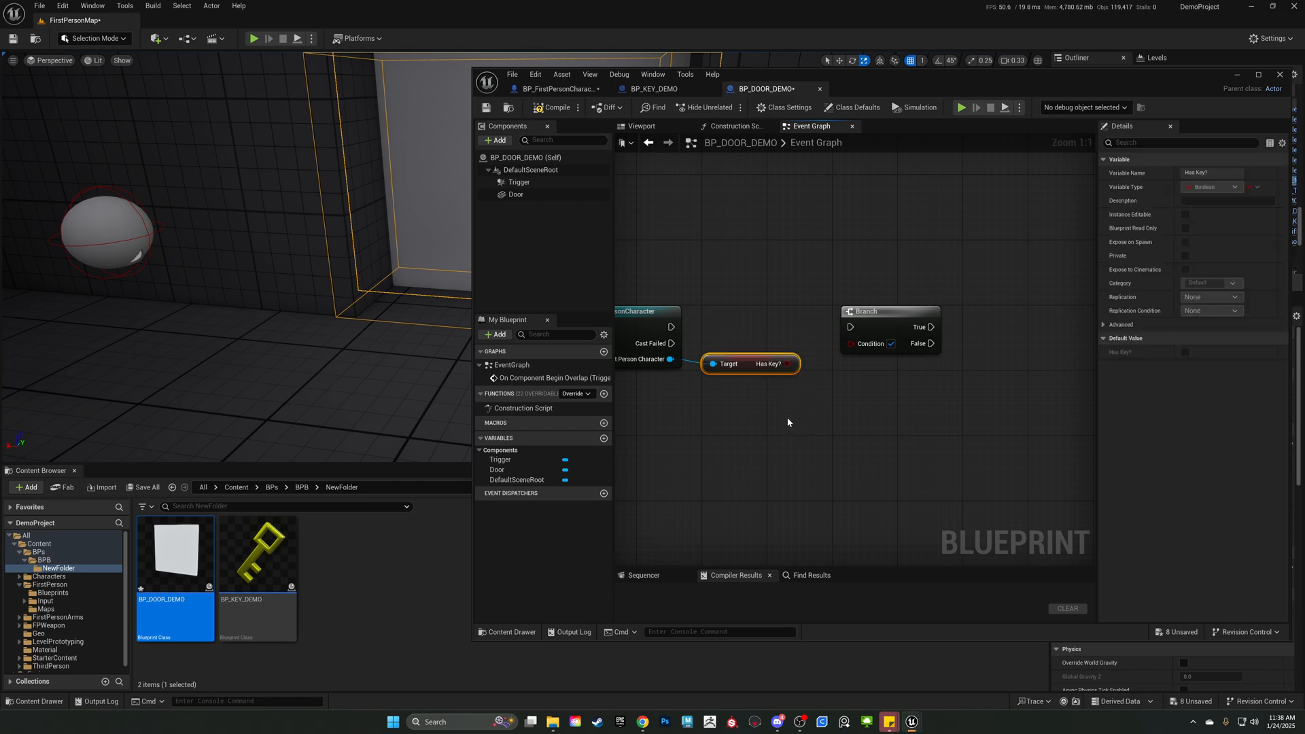
{"action": "left_click", "coordinate": [789, 386]}
{"action": "left_click_drag", "start_coordinate": [789, 364], "coordinate": [851, 343]}
{"action": "left_click_drag", "start_coordinate": [671, 327], "coordinate": [855, 328]}
{"action": "left_click_drag", "start_coordinate": [881, 314], "coordinate": [855, 314]}
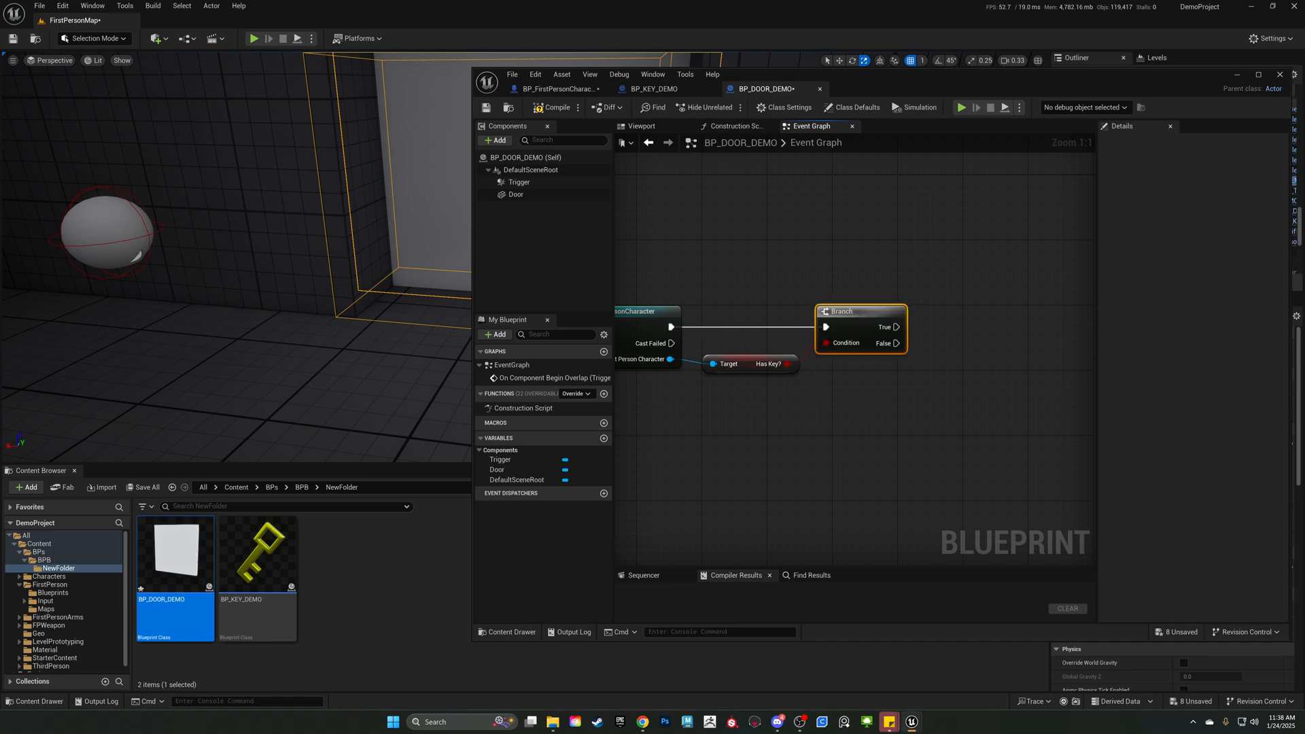
{"action": "right_click_drag", "start_coordinate": [870, 401], "coordinate": [818, 419]}
{"action": "right_click_drag", "start_coordinate": [694, 413], "coordinate": [1004, 430]}
{"action": "left_click_drag", "start_coordinate": [737, 280], "coordinate": [904, 519]}
{"action": "right_click_drag", "start_coordinate": [926, 481], "coordinate": [828, 472]}
{"action": "right_click_drag", "start_coordinate": [792, 288], "coordinate": [673, 292]}
{"action": "left_click_drag", "start_coordinate": [885, 300], "coordinate": [896, 451]}
{"action": "right_click_drag", "start_coordinate": [946, 457], "coordinate": [875, 455]}
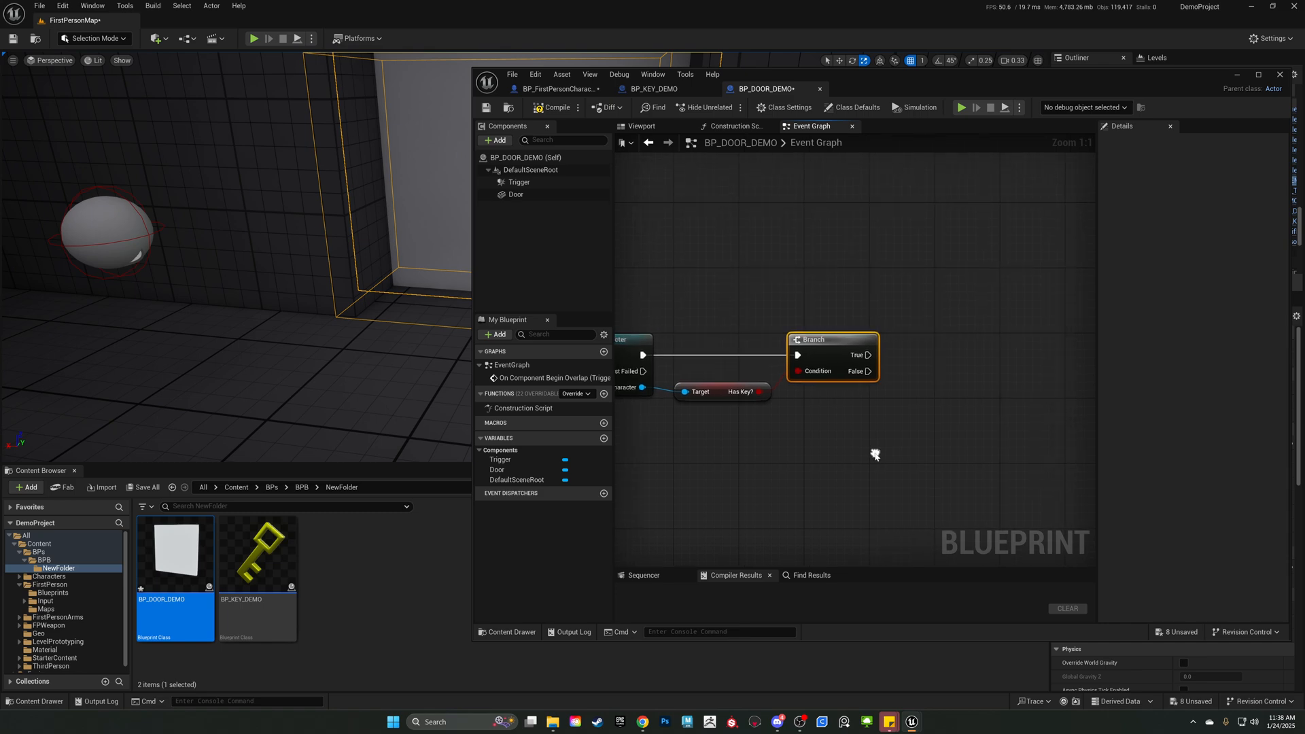
{"action": "left_click_drag", "start_coordinate": [868, 355], "coordinate": [929, 270]}
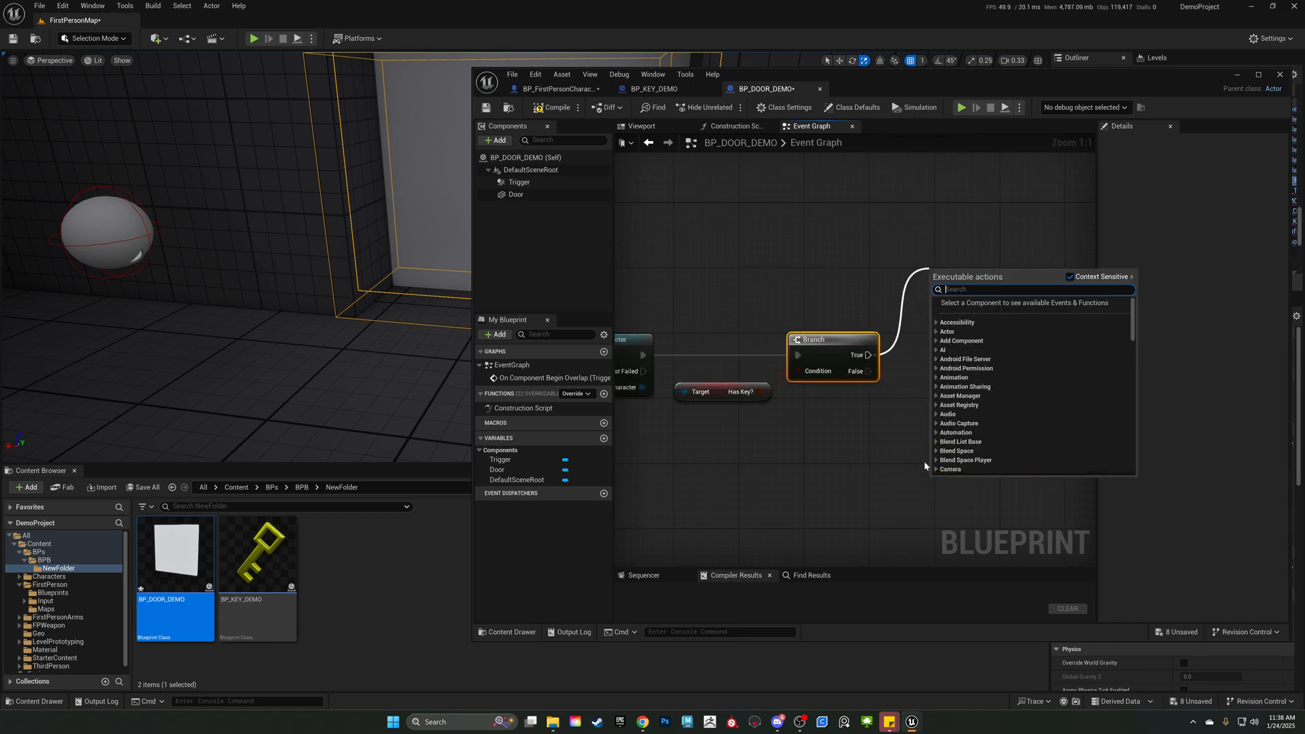
{"action": "left_click_drag", "start_coordinate": [870, 374], "coordinate": [943, 460]}
{"action": "left_click", "coordinate": [921, 423]}
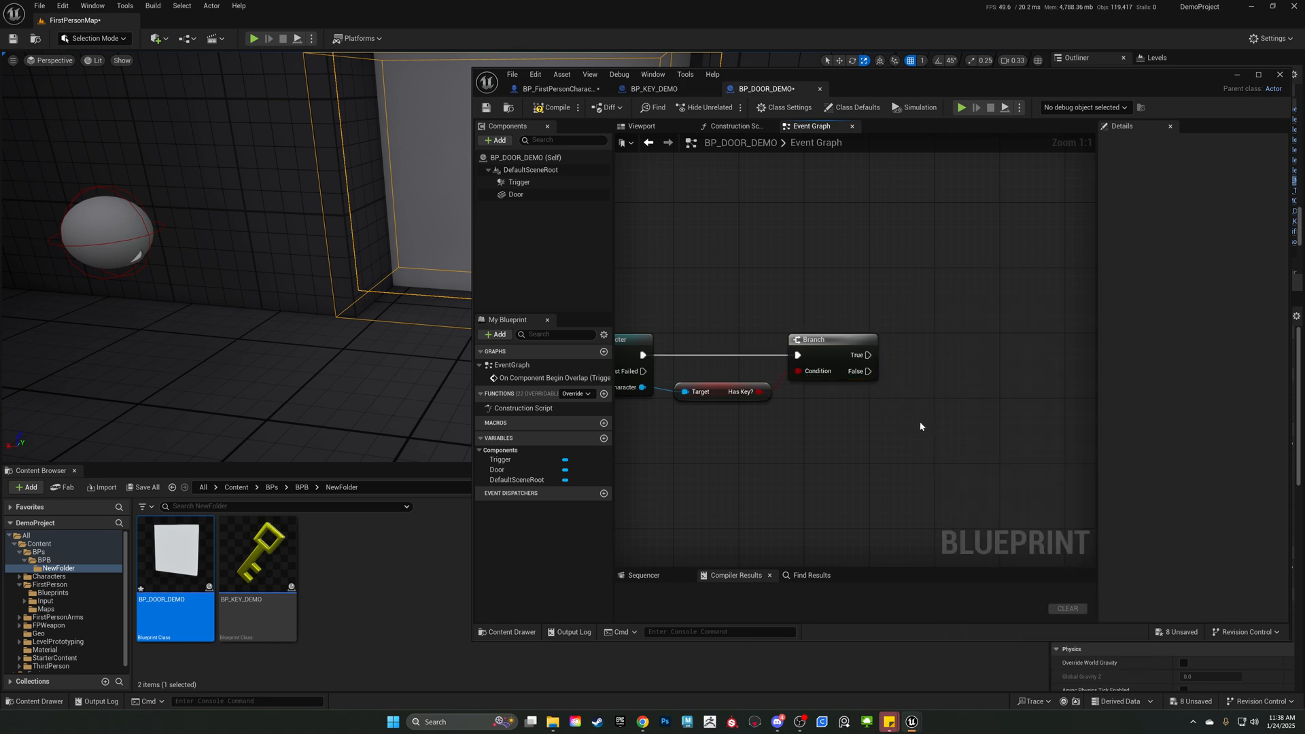
Add a Print String node to the Branch's False output.
{"action": "right_click_drag", "start_coordinate": [914, 385], "coordinate": [898, 344]}
{"action": "left_click_drag", "start_coordinate": [854, 333], "coordinate": [953, 407]}
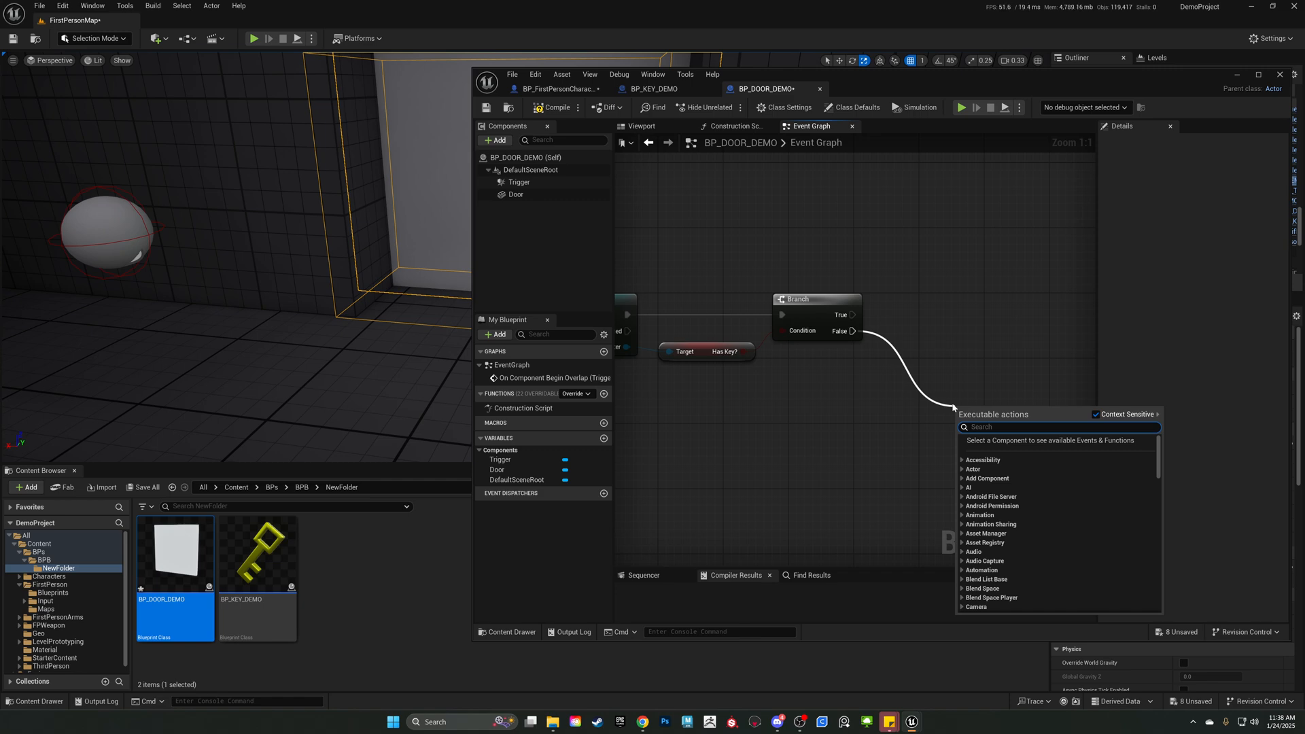
{"action": "type", "text": "print"}
{"action": "key", "text": "Return"}
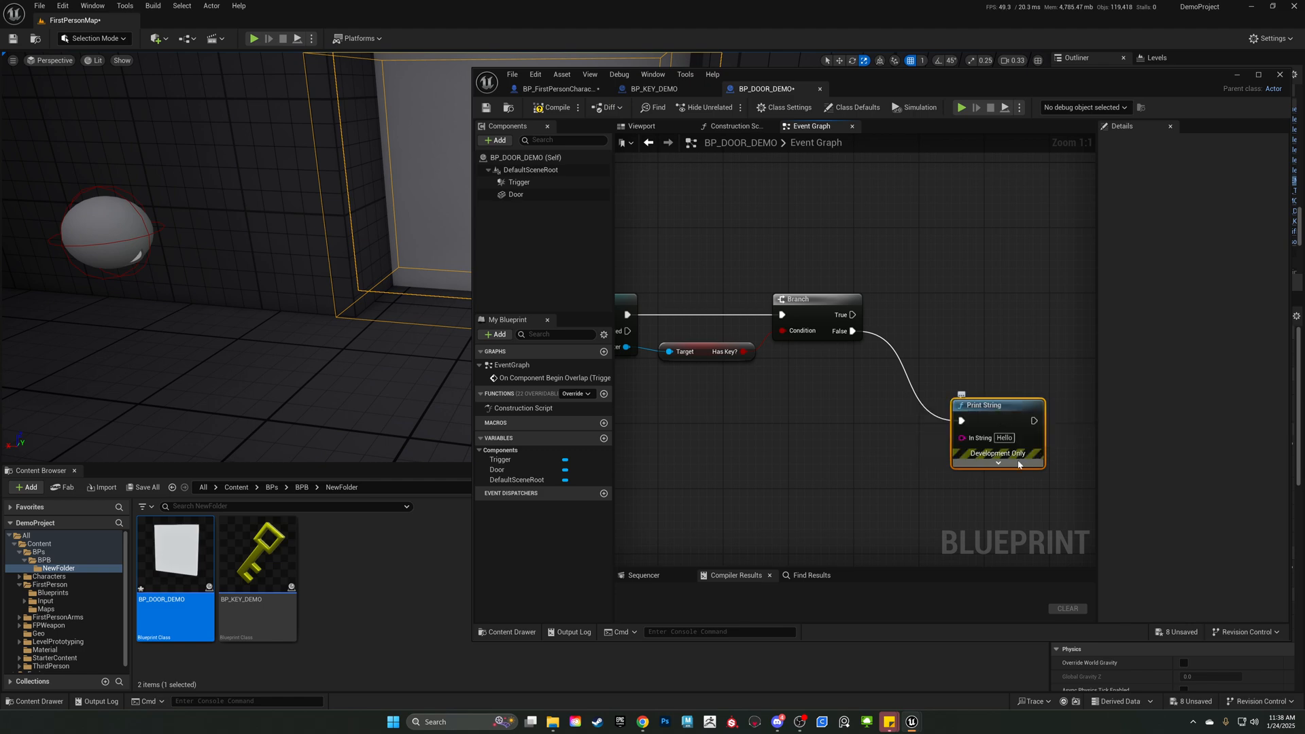
Set the False path's Print String text to "You need the key" and move the node closer to the Branch.
{"action": "left_click", "coordinate": [1005, 438]}
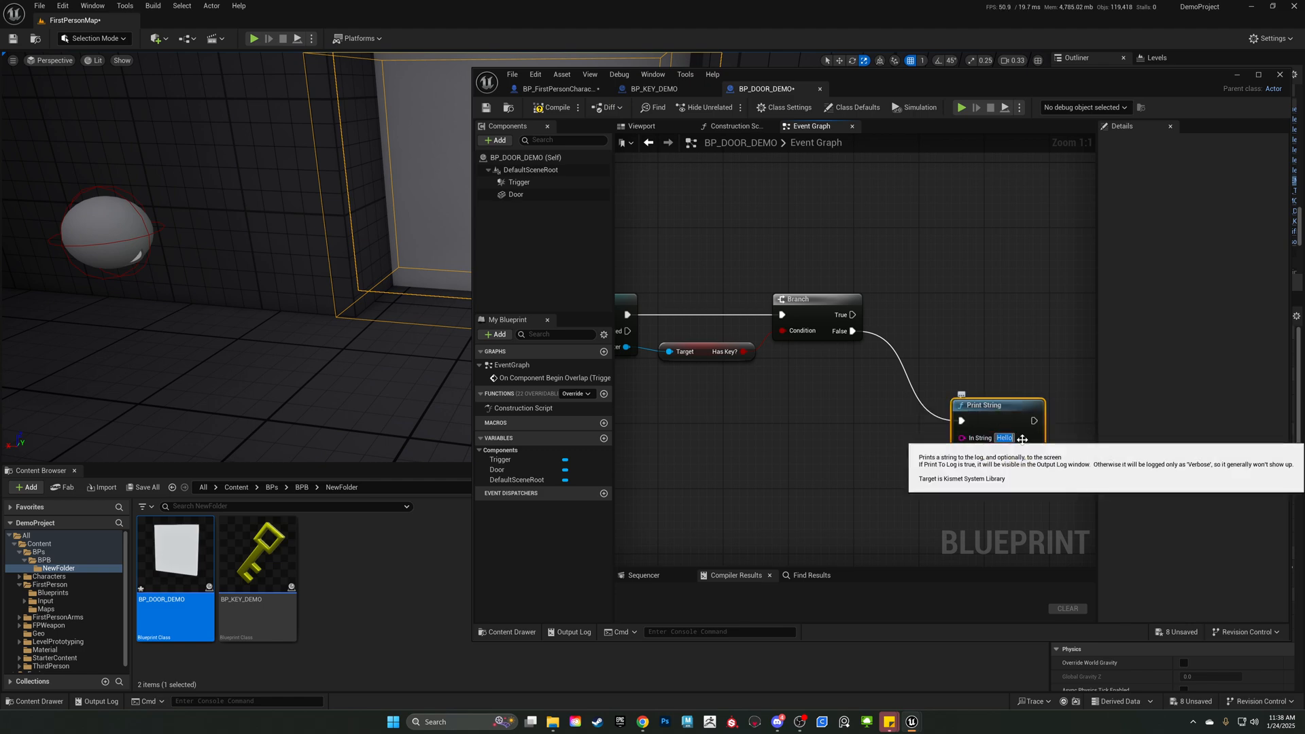
{"action": "type", "text": "You need"}
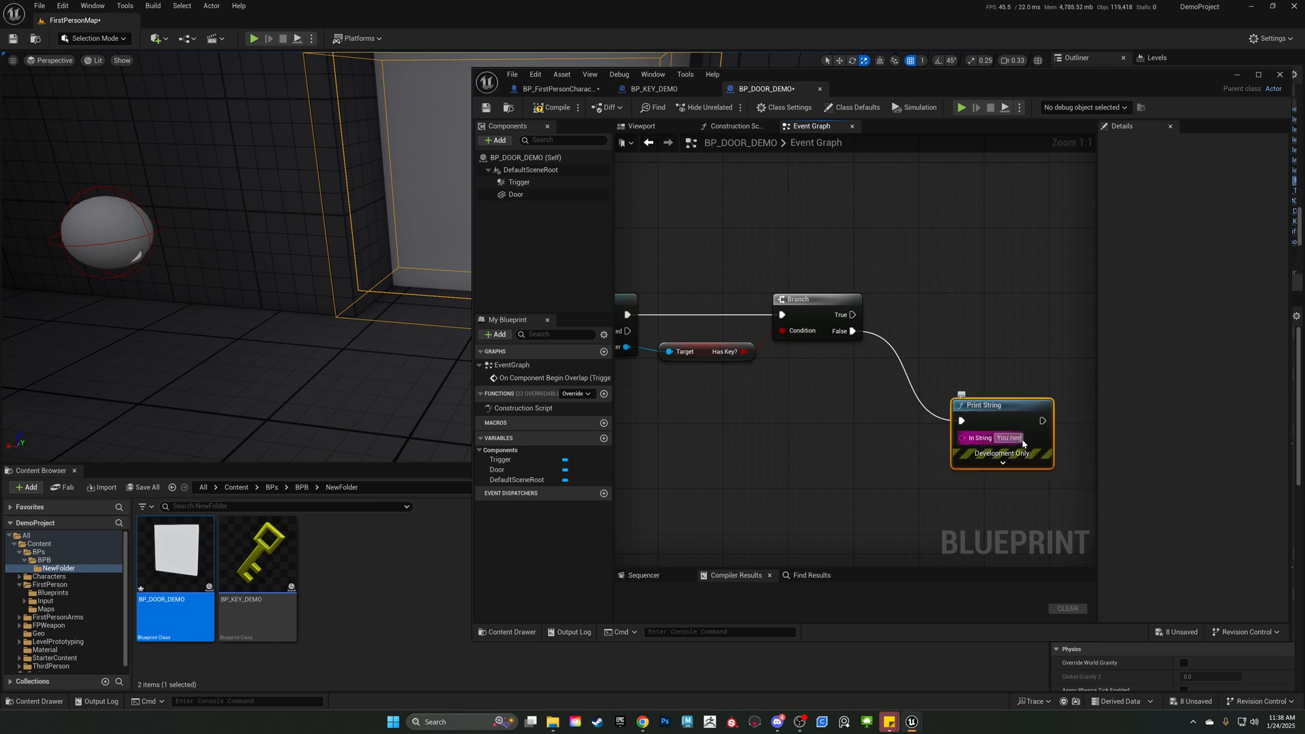
{"action": "type", "text": " the kee"}
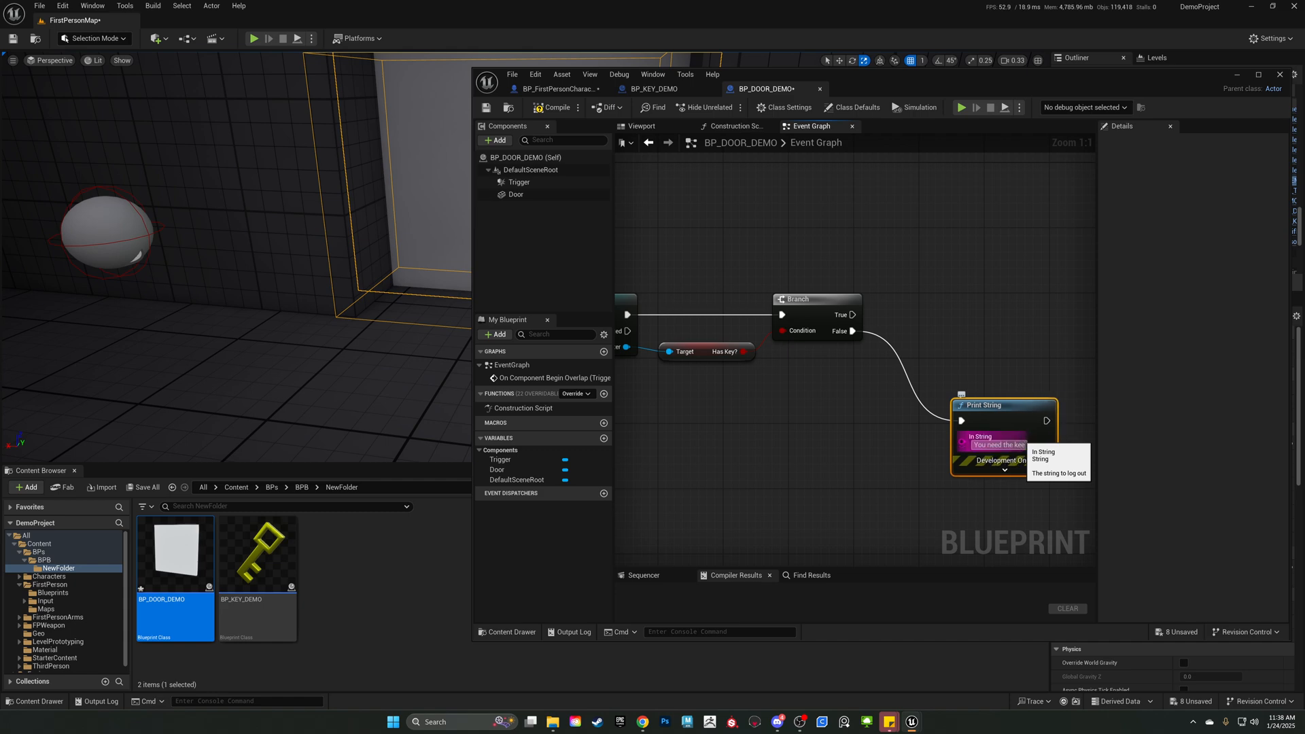
{"action": "key", "text": "BackSpace"}
{"action": "type", "text": "y"}
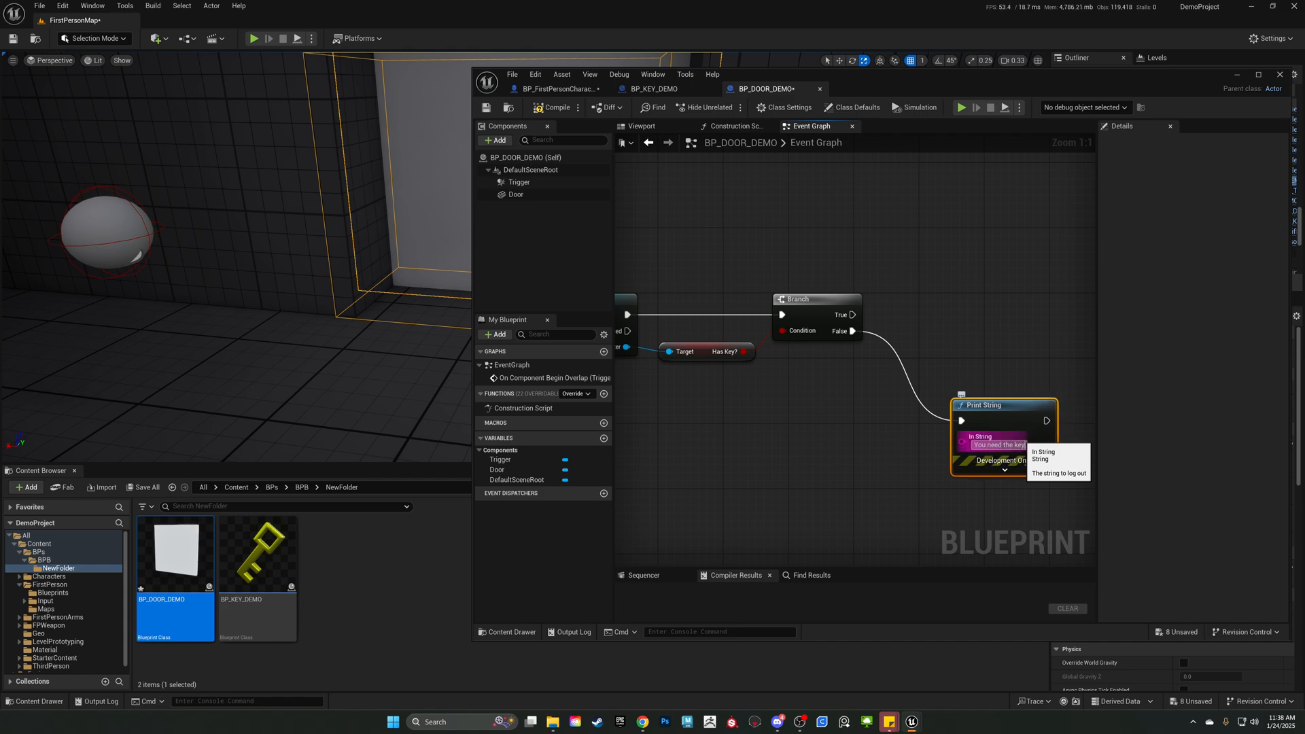
{"action": "left_click", "coordinate": [871, 458]}
{"action": "left_click_drag", "start_coordinate": [997, 418], "coordinate": [950, 422]}
{"action": "right_click_drag", "start_coordinate": [953, 287], "coordinate": [954, 320]}
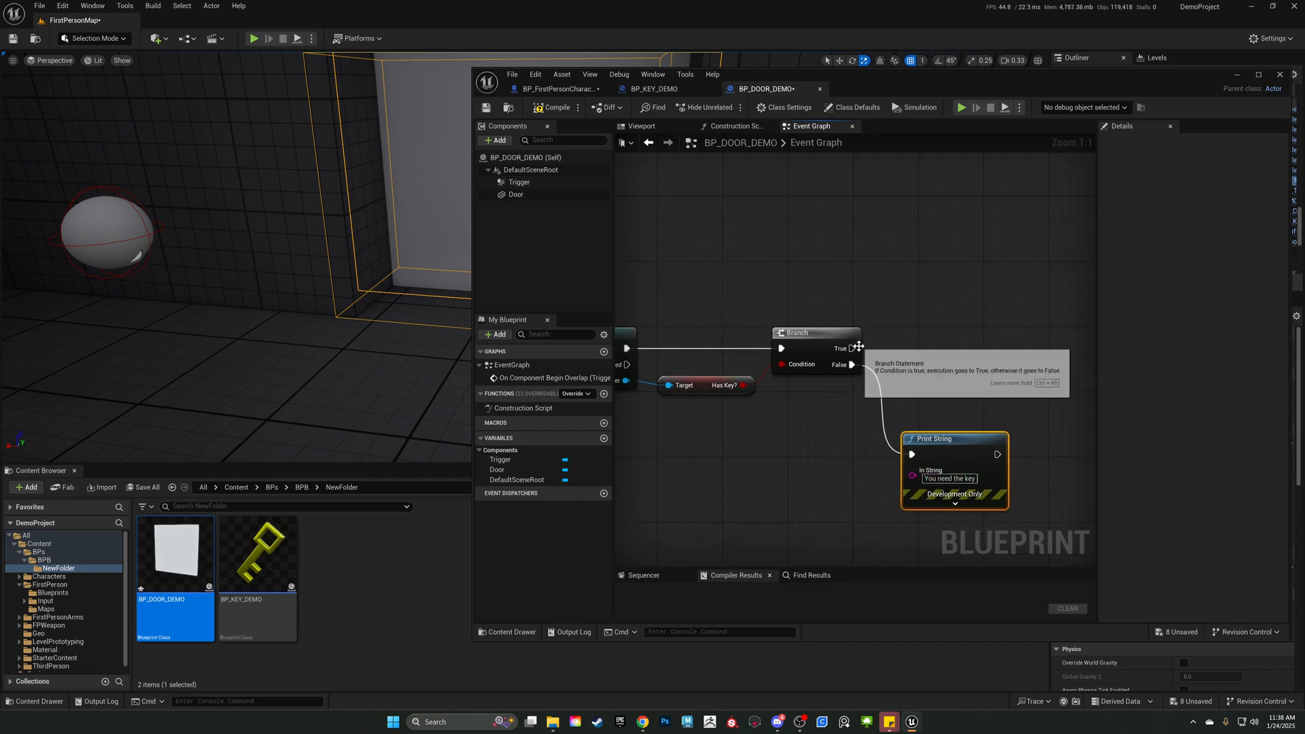
Add a Print String node above the Branch, connected to its True output.
{"action": "left_click_drag", "start_coordinate": [853, 348], "coordinate": [951, 219]}
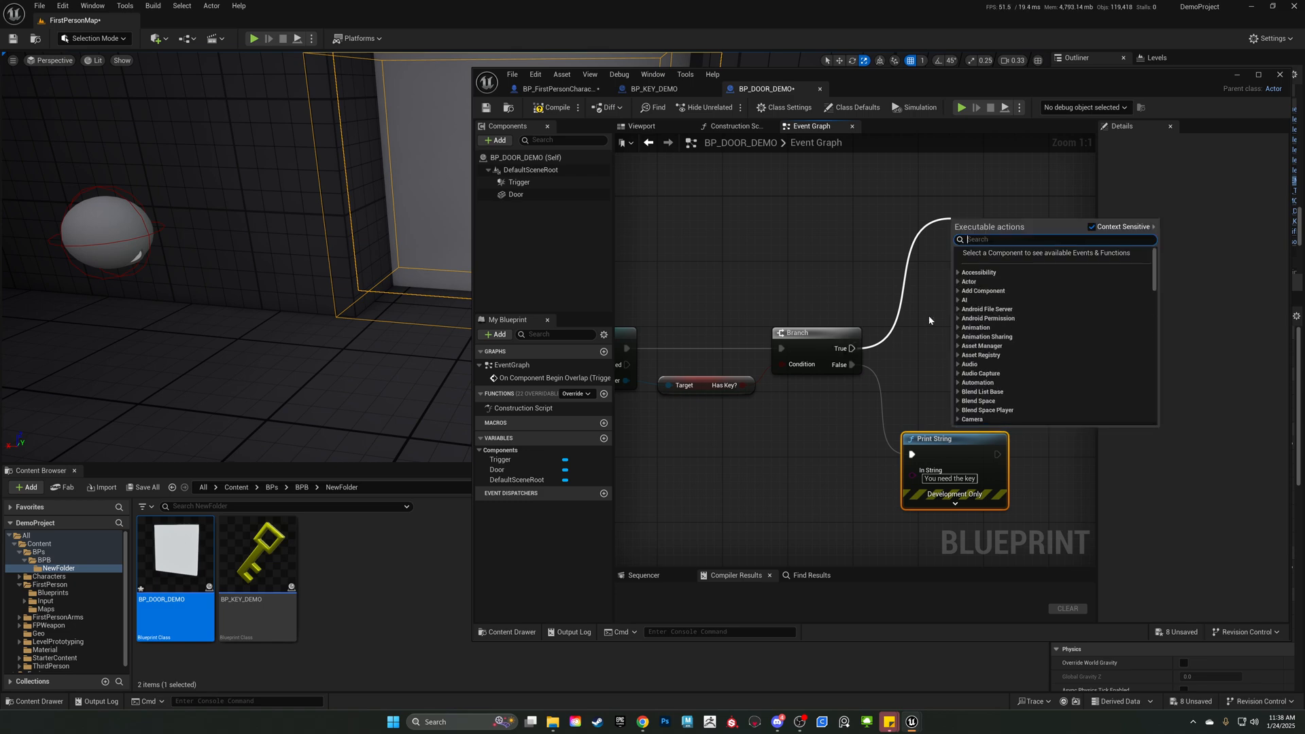
{"action": "type", "text": "print s"}
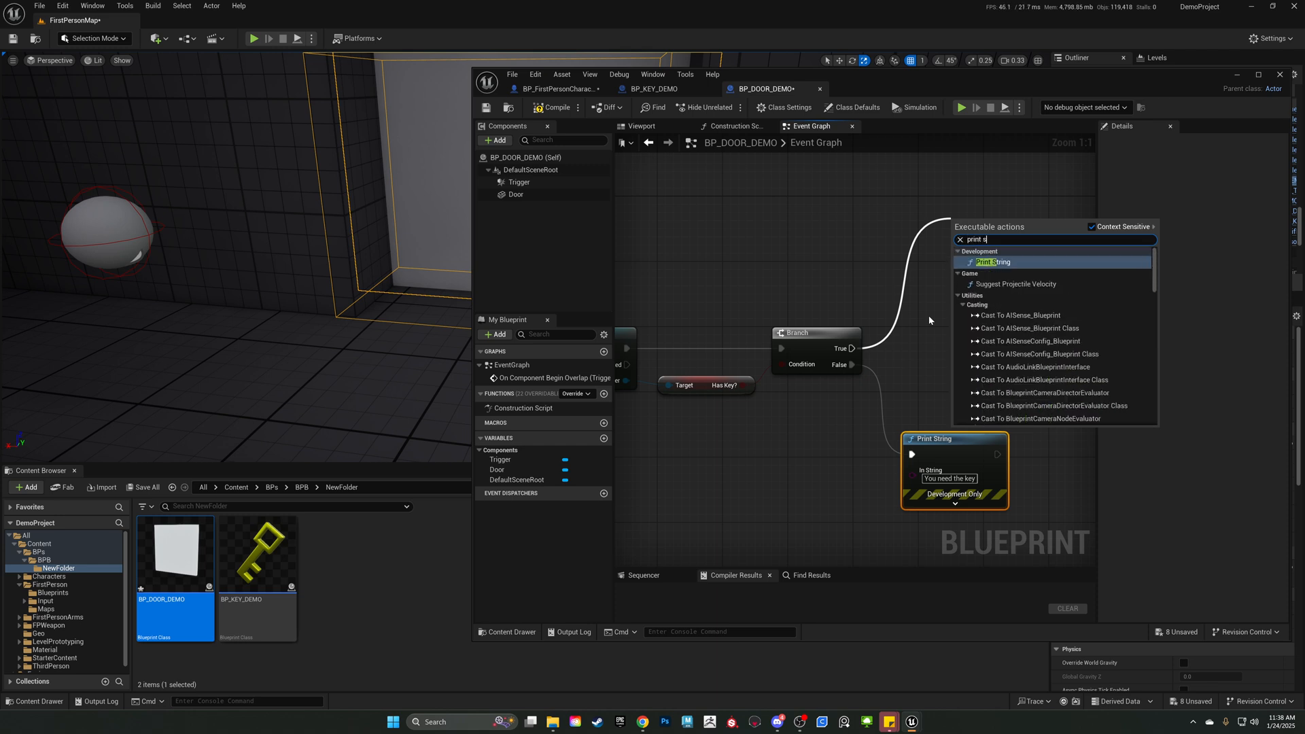
{"action": "key", "text": "Return"}
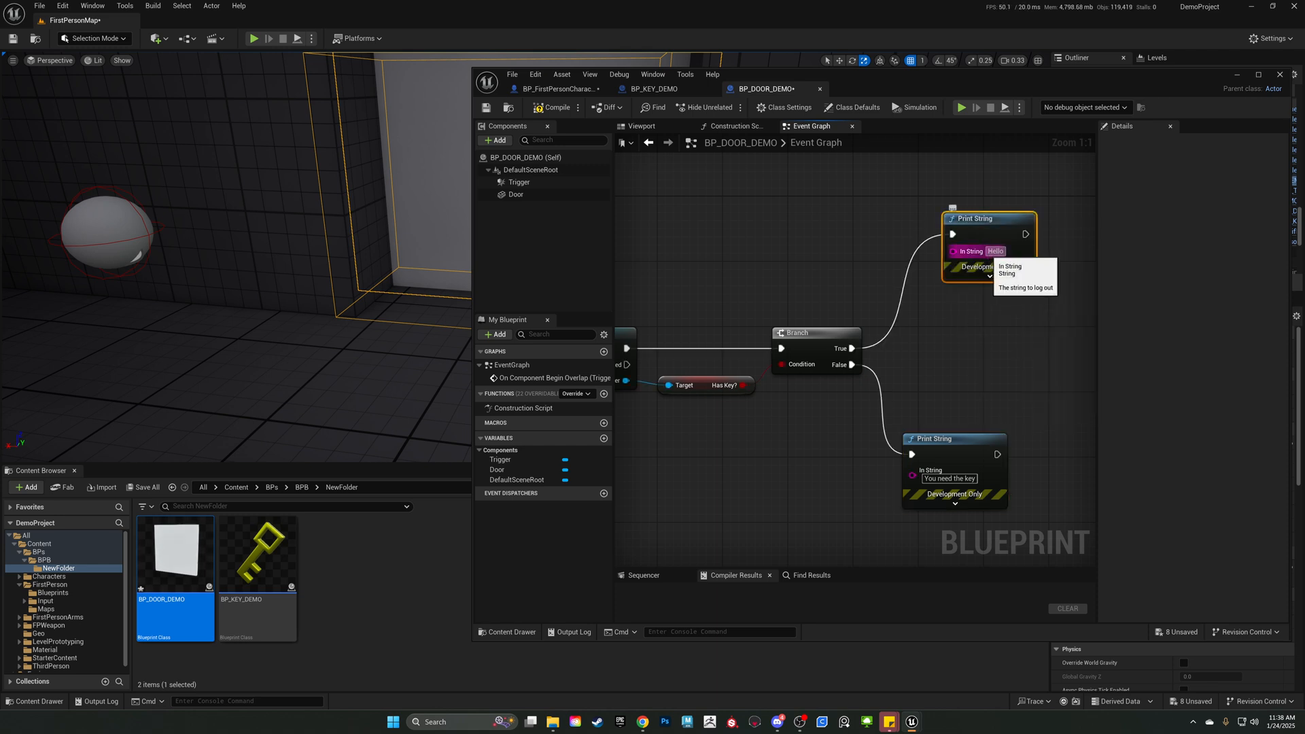
Set the text of the True path's Print String to "dooropening".
{"action": "left_click", "coordinate": [995, 251]}
{"action": "left_click_drag", "start_coordinate": [988, 251], "coordinate": [1030, 249]}
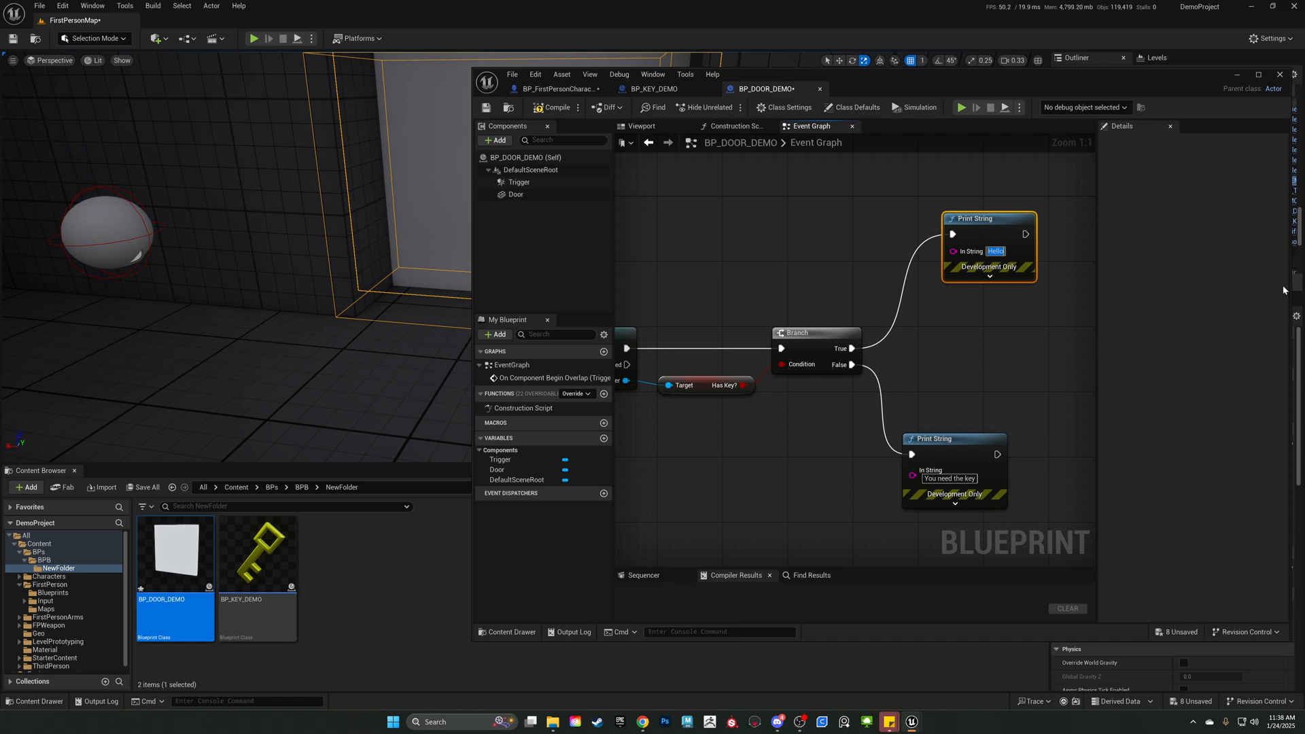
{"action": "type", "text": "dor"}
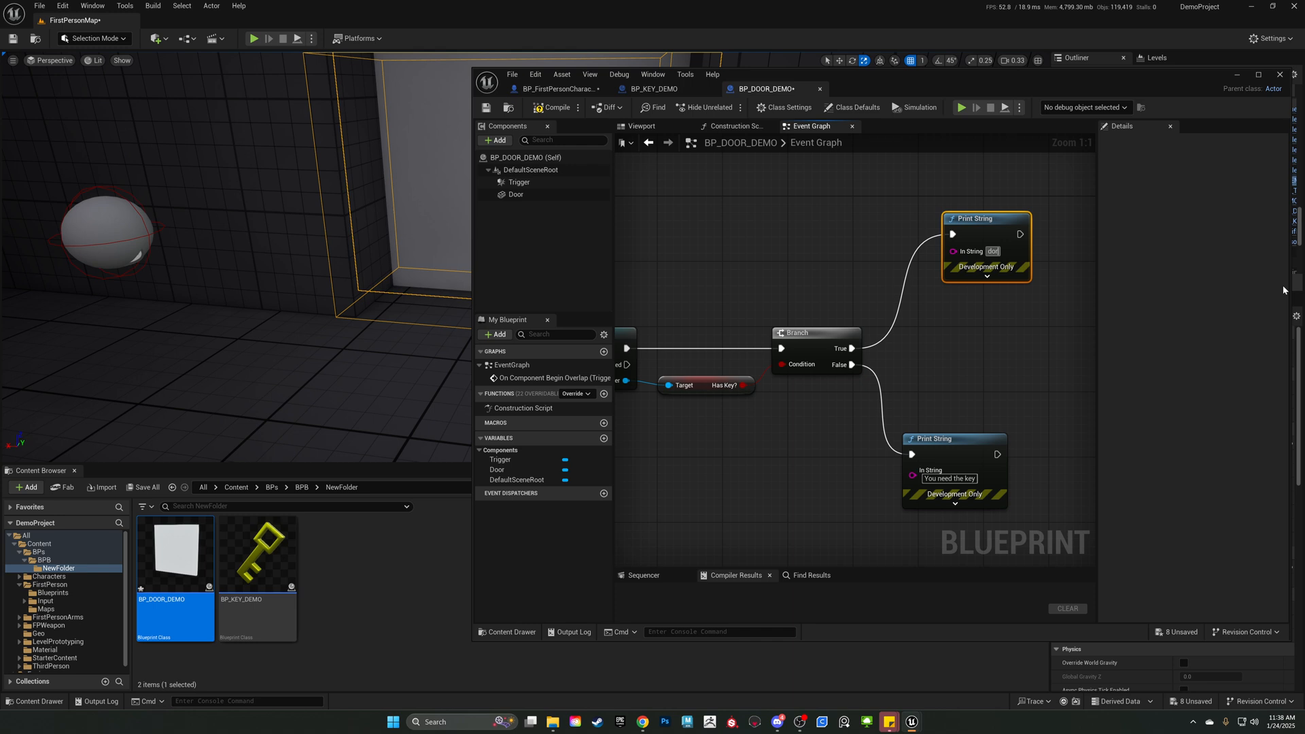
{"action": "key", "text": "BackSpace"}
{"action": "type", "text": "oropening"}
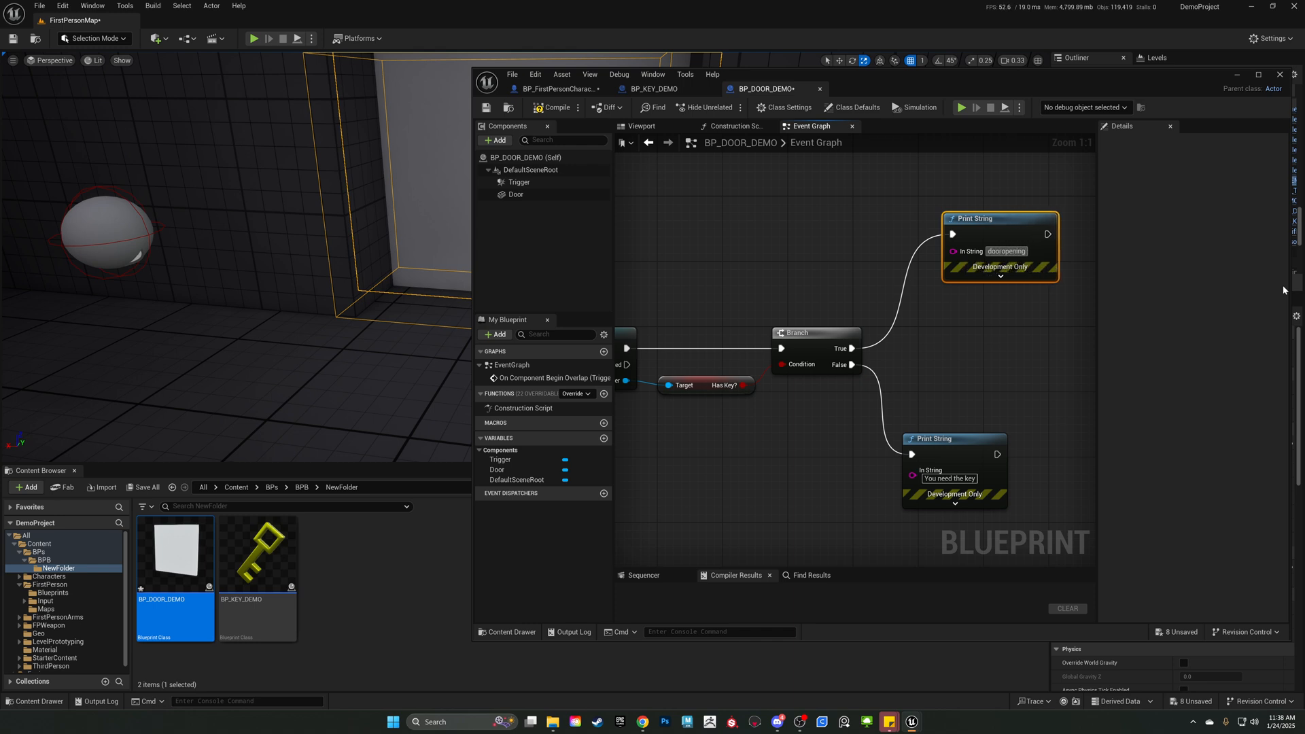
Move the "dooropening" and "You need the key" Print String nodes closer to the Branch.
{"action": "left_click_drag", "start_coordinate": [990, 231], "coordinate": [933, 280]}
{"action": "left_click_drag", "start_coordinate": [937, 445], "coordinate": [928, 389]}
{"action": "right_click_drag", "start_coordinate": [927, 388], "coordinate": [838, 406]}
Add a Destroy Actor node to the output of the "dooropening" Print String and place it right beside that node.
{"action": "left_click_drag", "start_coordinate": [909, 301], "coordinate": [1012, 297]}
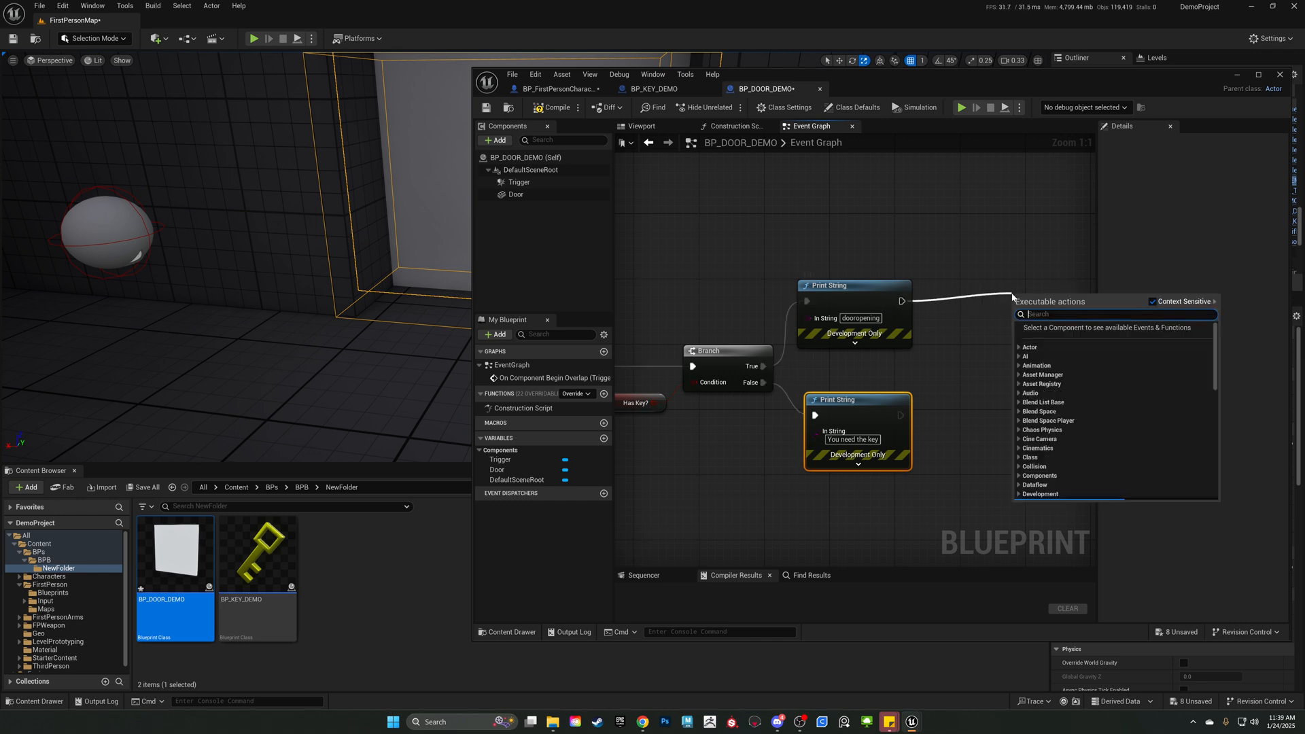
{"action": "type", "text": "d"}
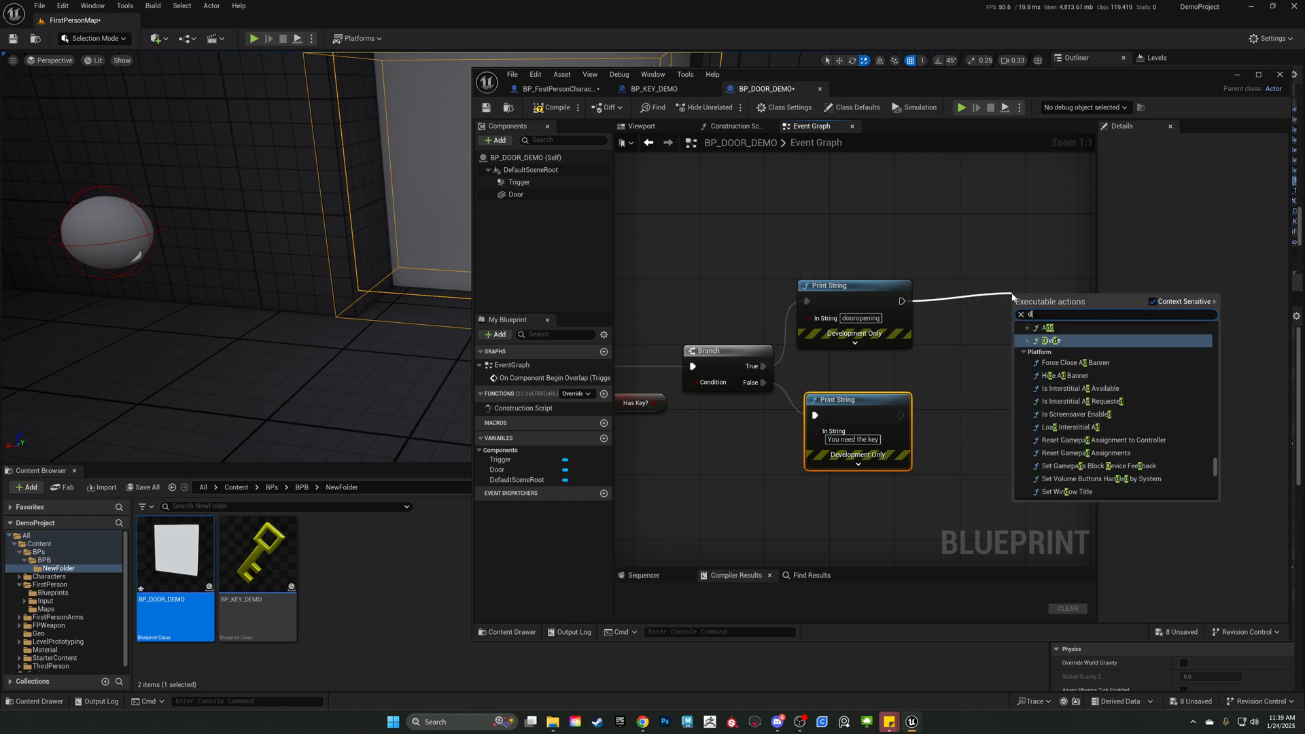
{"action": "type", "text": "est"}
{"action": "key", "text": "Return"}
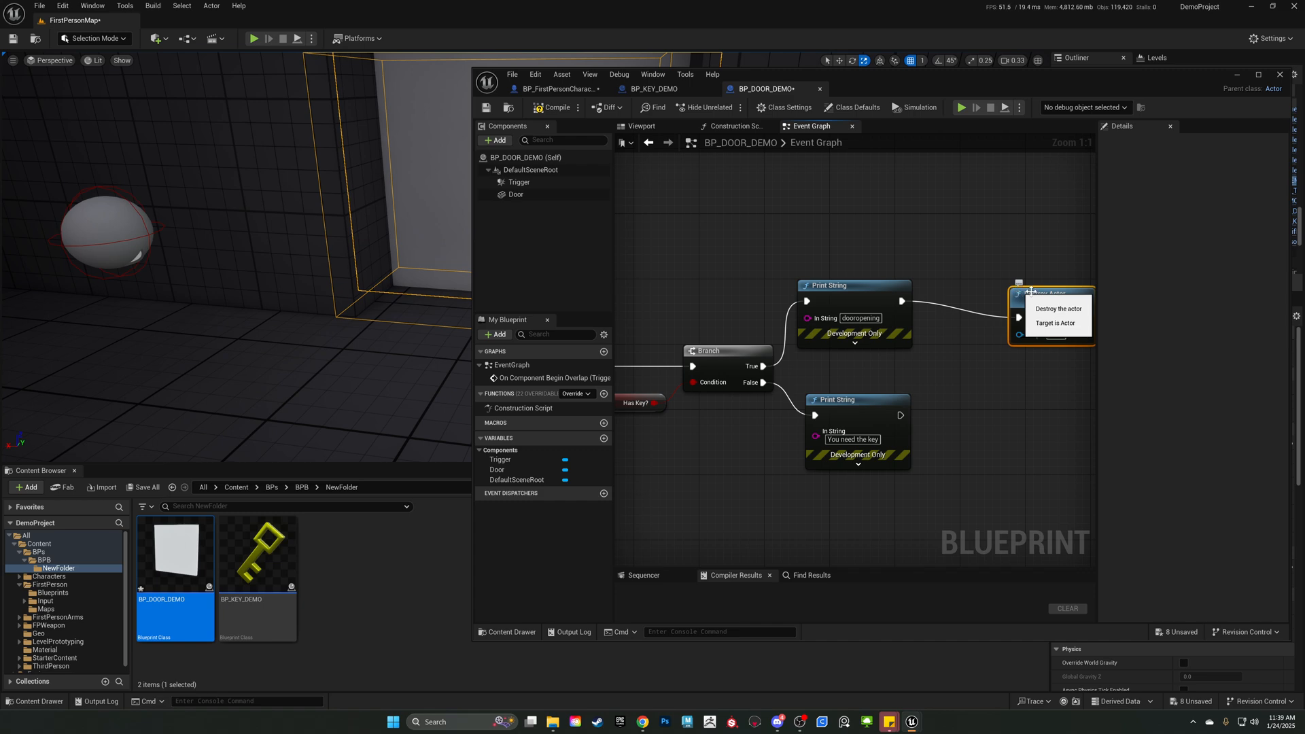
{"action": "left_click_drag", "start_coordinate": [1038, 293], "coordinate": [959, 280]}
Review the door graph from the Trigger overlap event through the cast and Has Key? to the Branch's True and False paths.
{"action": "right_click_drag", "start_coordinate": [727, 272], "coordinate": [854, 274]}
{"action": "scroll", "coordinate": [846, 282], "scroll_direction": "down", "scroll_amount": 3}
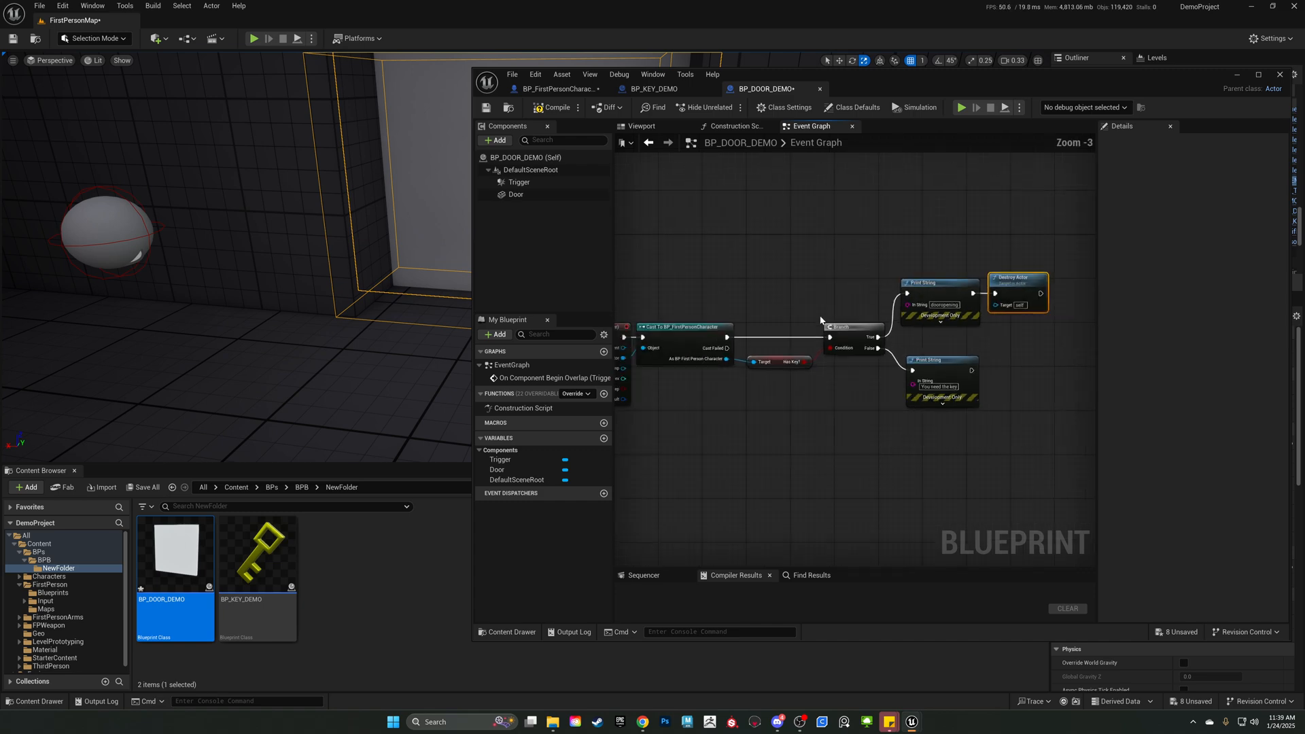
{"action": "right_click_drag", "start_coordinate": [777, 329], "coordinate": [859, 284]}
{"action": "right_click_drag", "start_coordinate": [653, 207], "coordinate": [705, 242]}
{"action": "left_click_drag", "start_coordinate": [705, 264], "coordinate": [719, 414]}
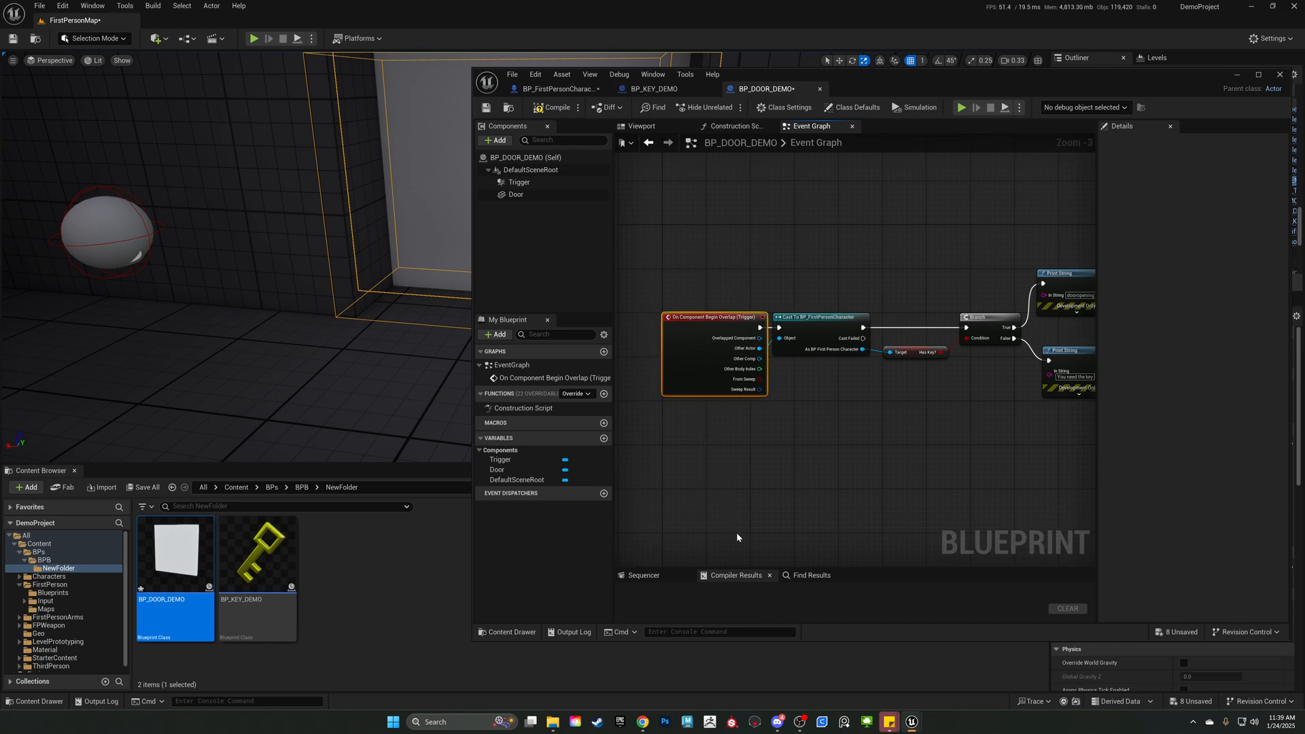
{"action": "right_click_drag", "start_coordinate": [821, 483], "coordinate": [760, 502]}
{"action": "left_click_drag", "start_coordinate": [764, 268], "coordinate": [787, 408]}
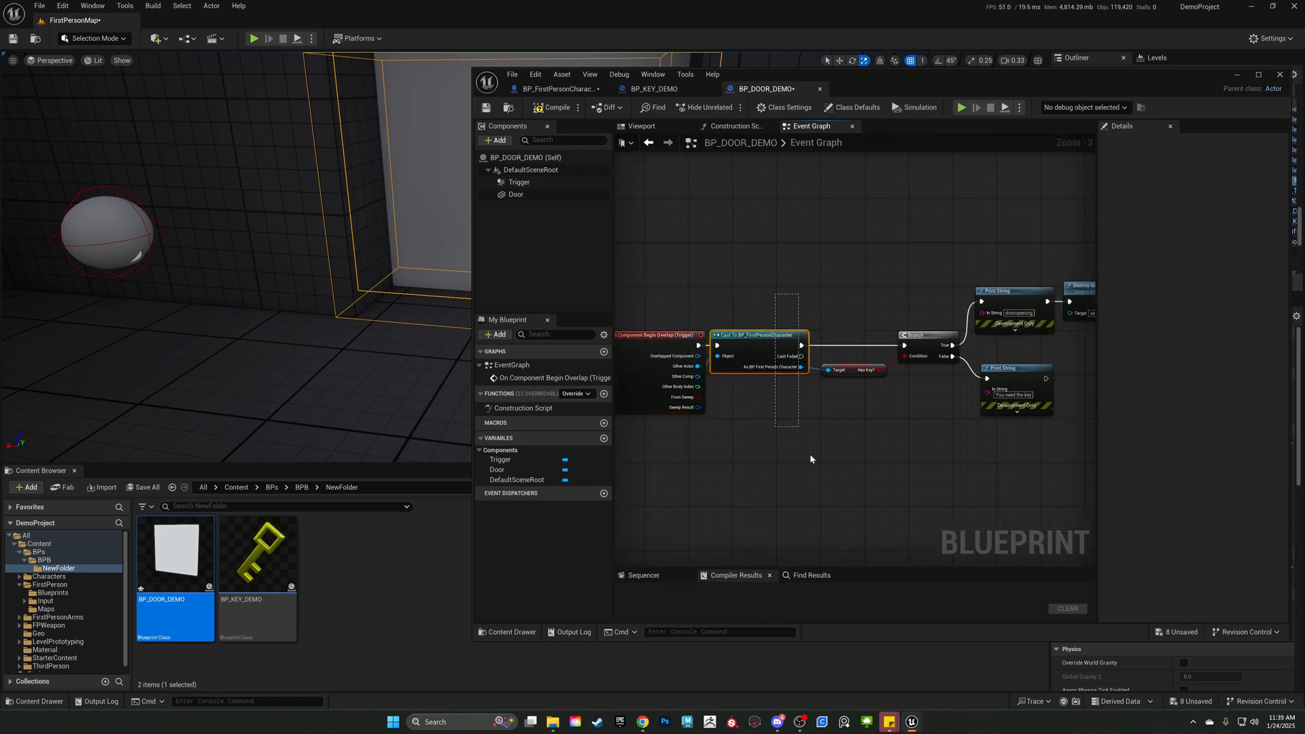
{"action": "left_click_drag", "start_coordinate": [810, 454], "coordinate": [804, 471]}
{"action": "left_click_drag", "start_coordinate": [846, 313], "coordinate": [855, 488]}
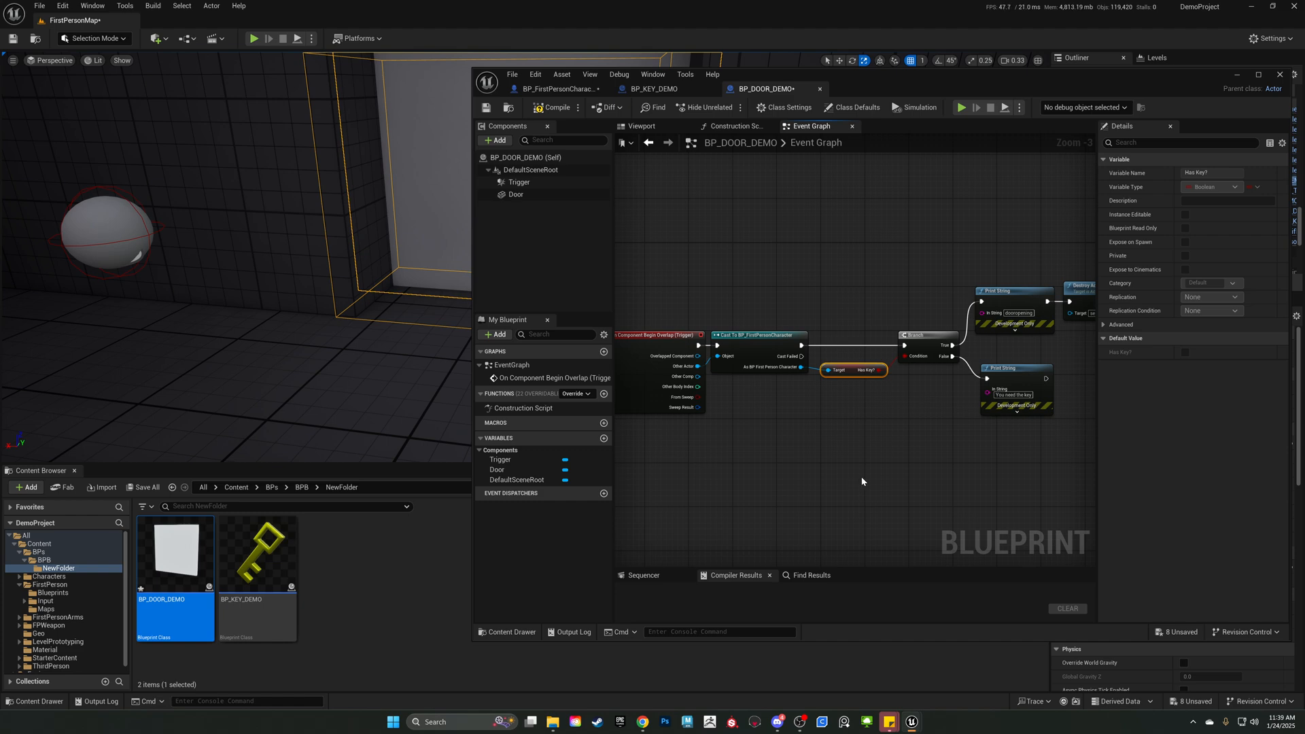
{"action": "scroll", "coordinate": [854, 487], "scroll_direction": "up", "scroll_amount": 3}
{"action": "left_click_drag", "start_coordinate": [782, 231], "coordinate": [846, 430]}
{"action": "right_click_drag", "start_coordinate": [846, 431], "coordinate": [791, 493]}
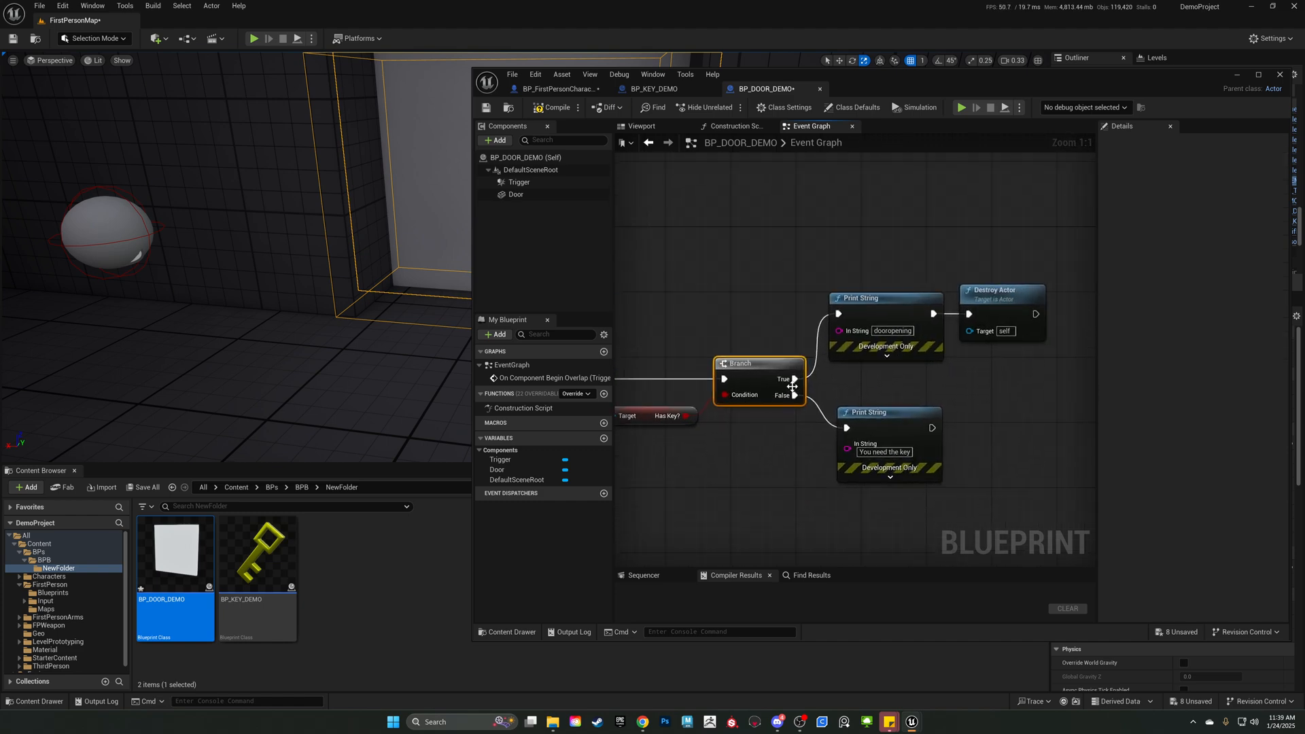
{"action": "left_click_drag", "start_coordinate": [787, 210], "coordinate": [1046, 372]}
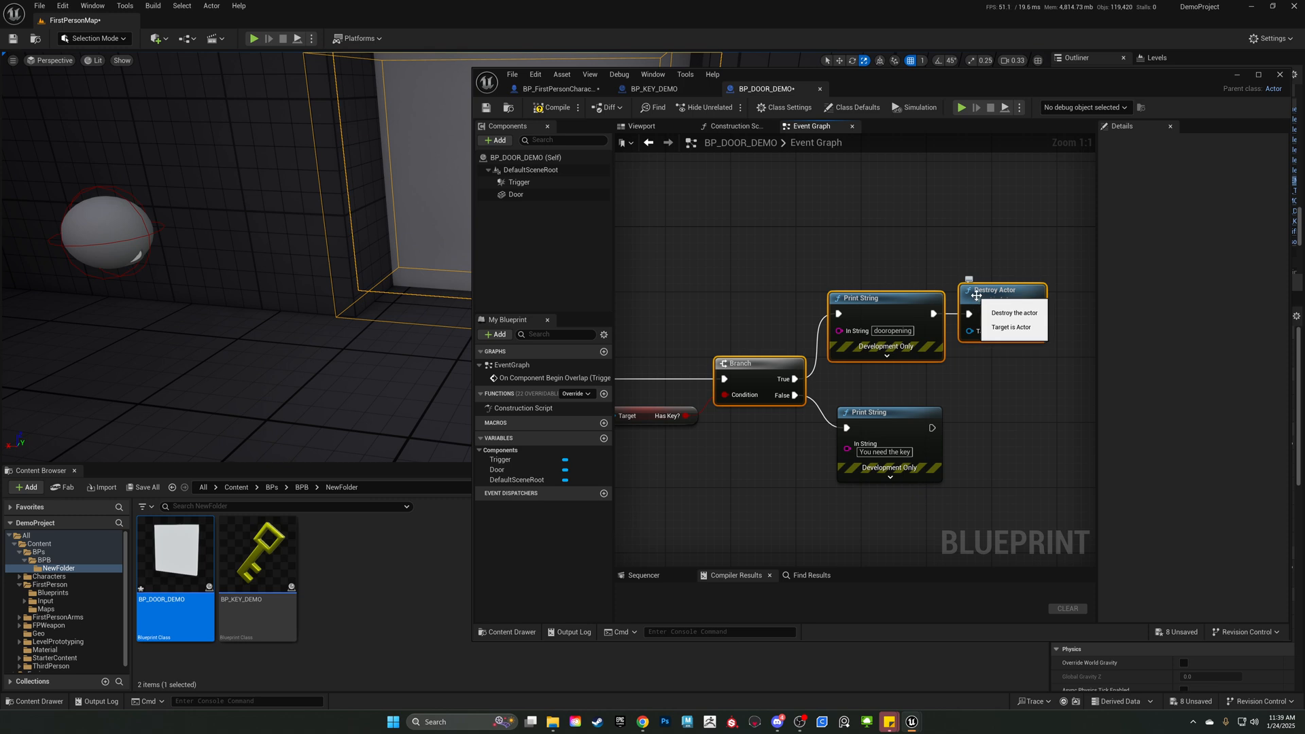
{"action": "left_click", "coordinate": [809, 420]}
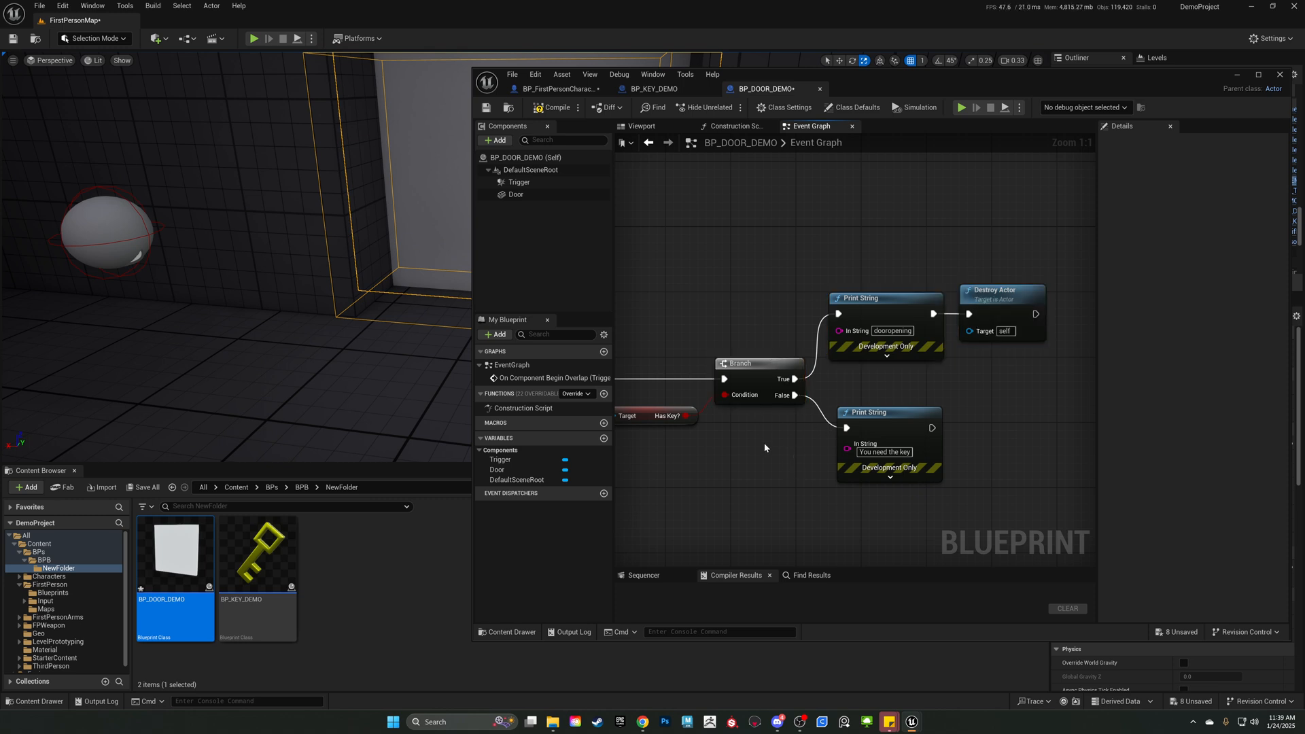
{"action": "left_click_drag", "start_coordinate": [770, 430], "coordinate": [806, 393]}
{"action": "left_click_drag", "start_coordinate": [787, 509], "coordinate": [853, 454]}
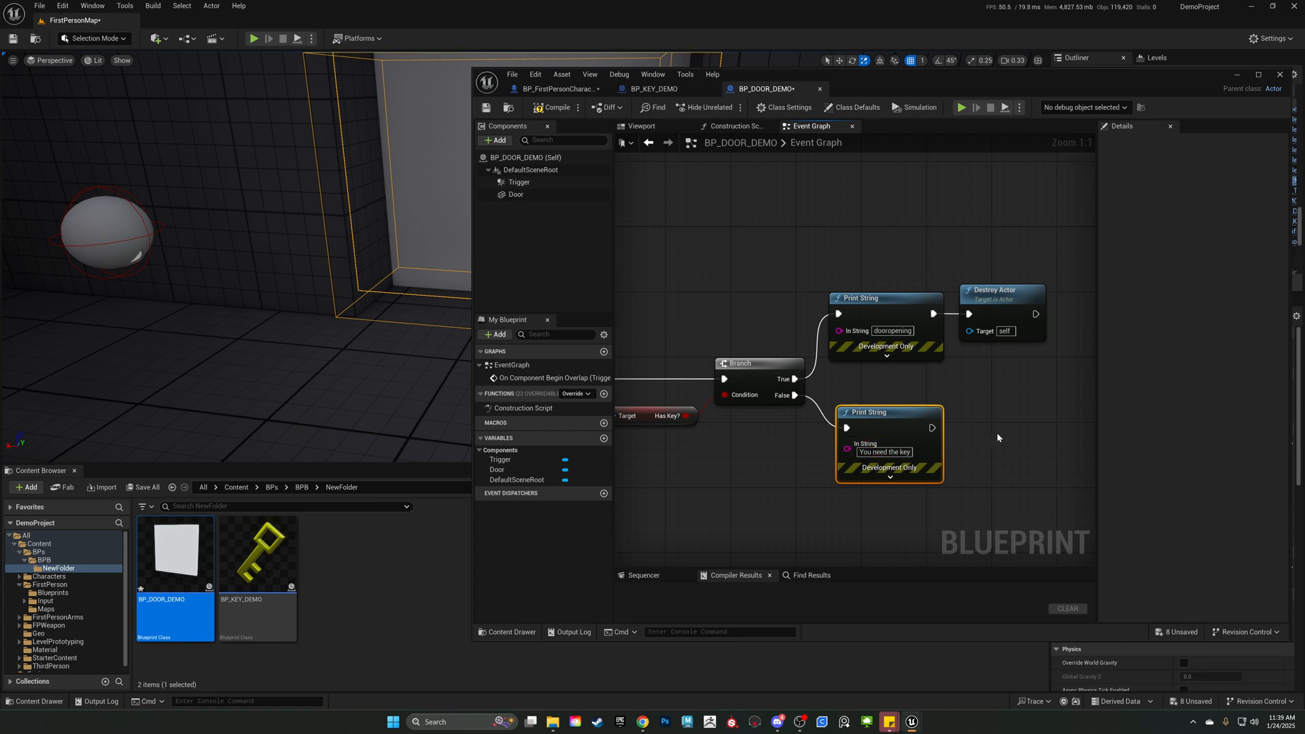
Compile and save BP_DOOR_DEMO, and move its editor window off the level view.
{"action": "left_click", "coordinate": [554, 110]}
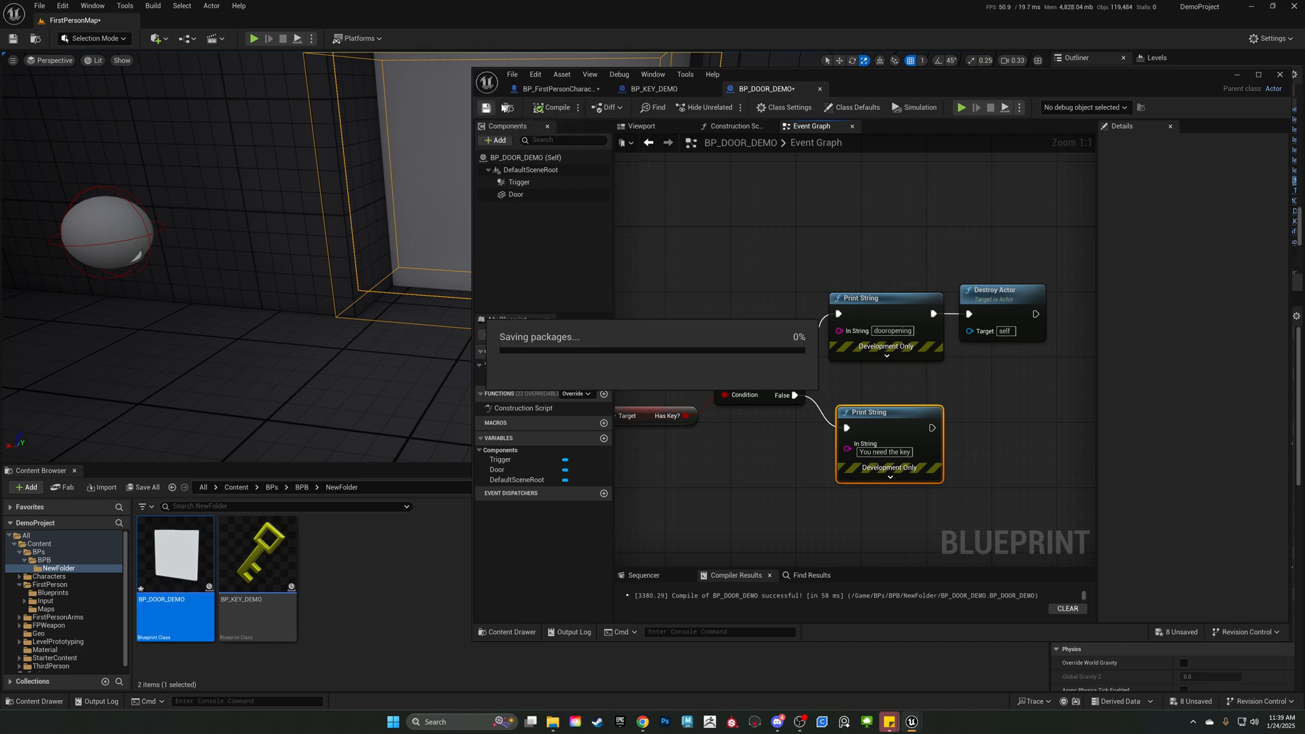
{"action": "left_click_drag", "start_coordinate": [997, 81], "coordinate": [1304, 128]}
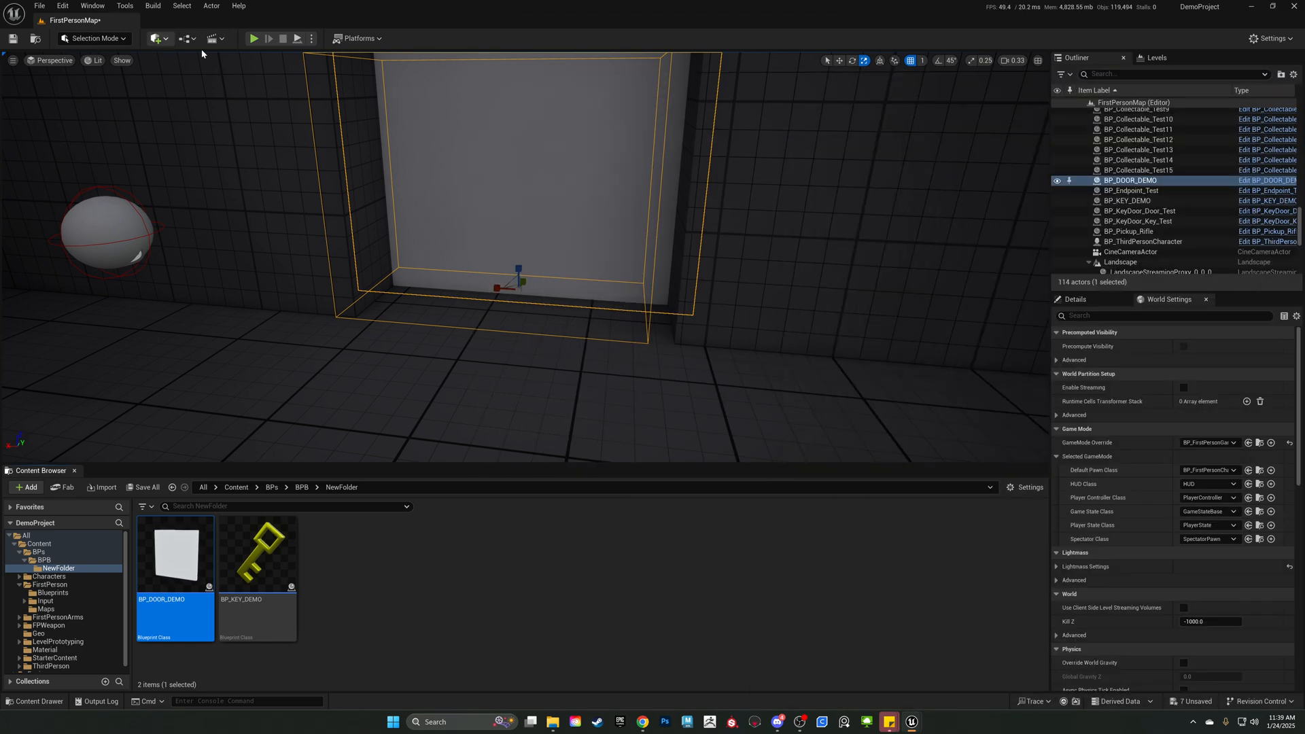
Play the level and walk up to the door without the key to test the False path.
{"action": "left_click", "coordinate": [253, 38]}
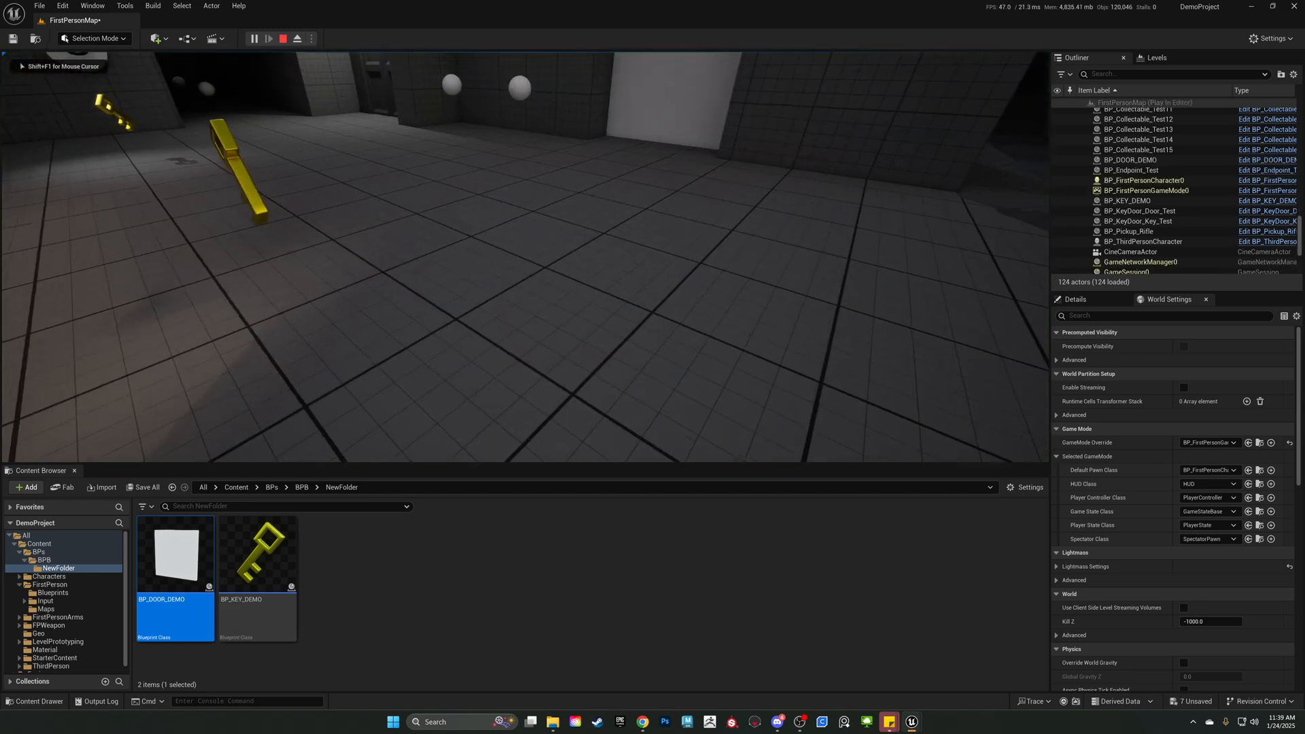
{"action": "key", "text": "w"}
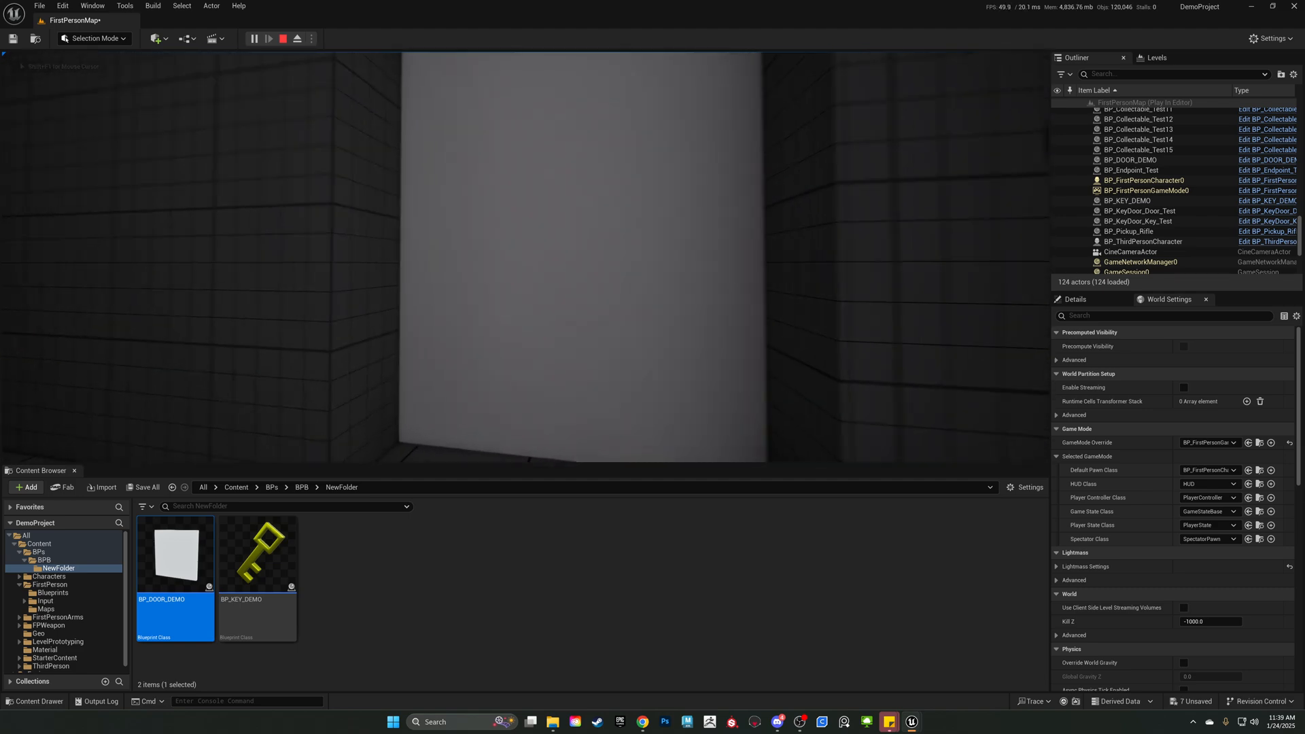
{"action": "key", "text": "w"}
{"action": "key", "text": "s"}
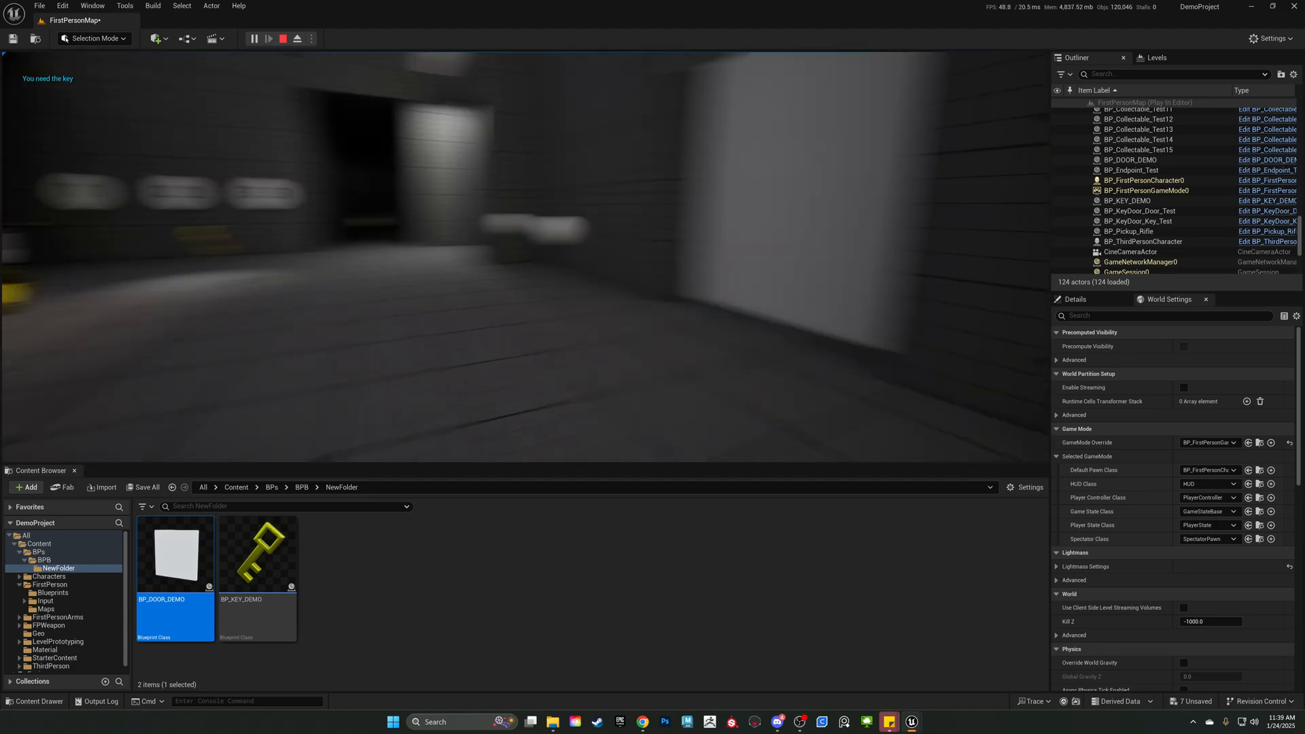
Collect the key and walk through the door to test the True path, ending the play session.
{"action": "key", "text": "w"}
{"action": "key", "text": "w"}
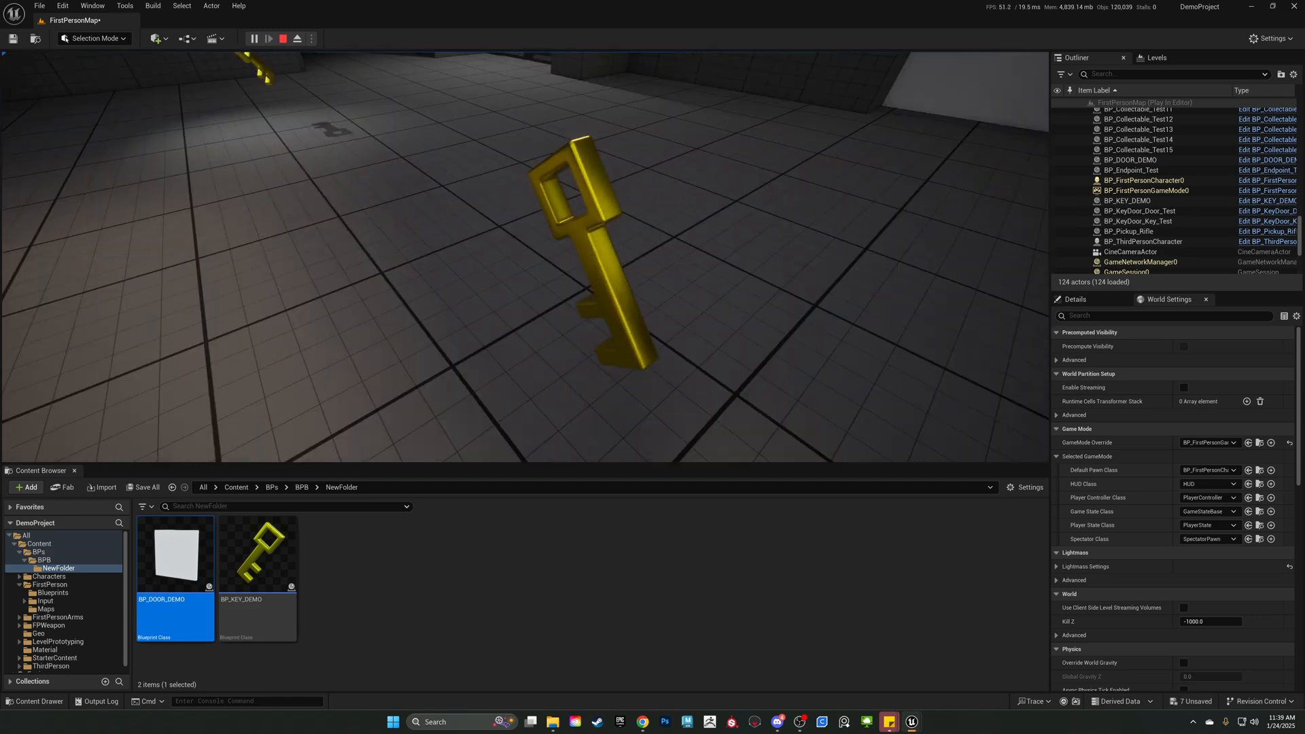
{"action": "key", "text": "w"}
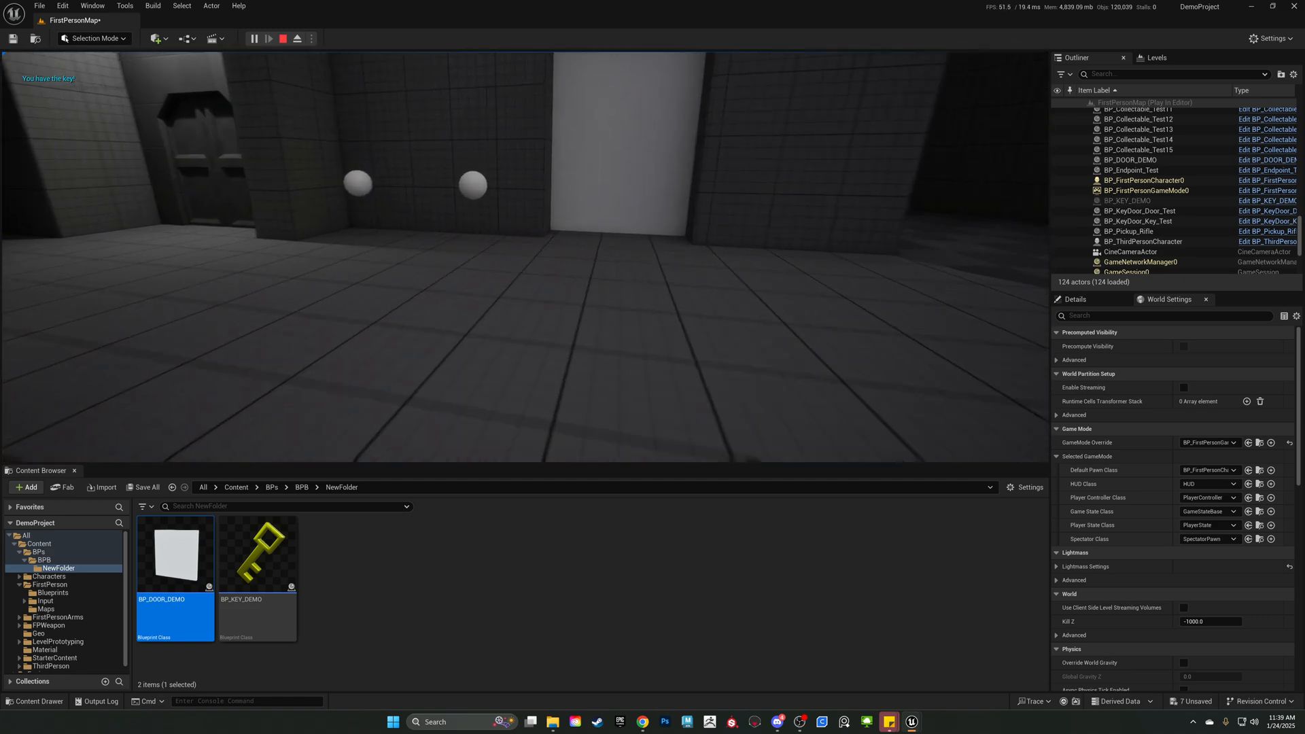
{"action": "key", "text": "w"}
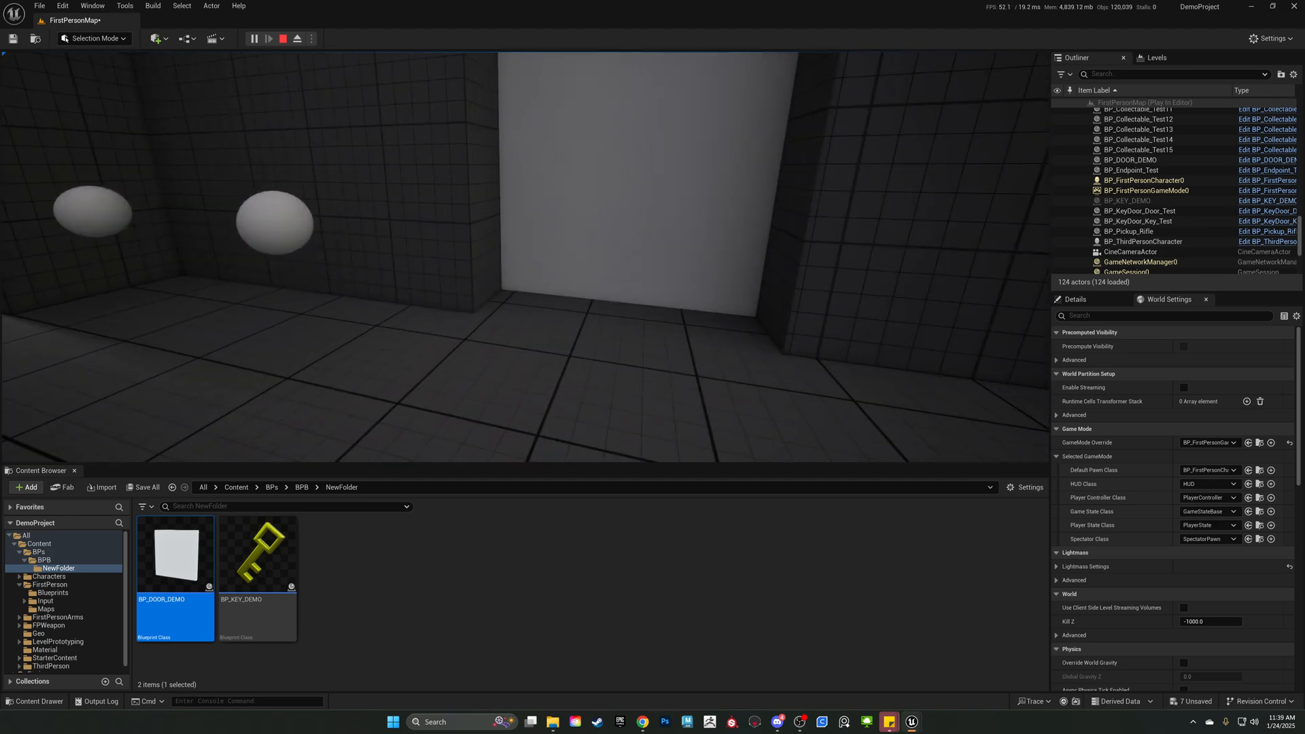
{"action": "key", "text": "w"}
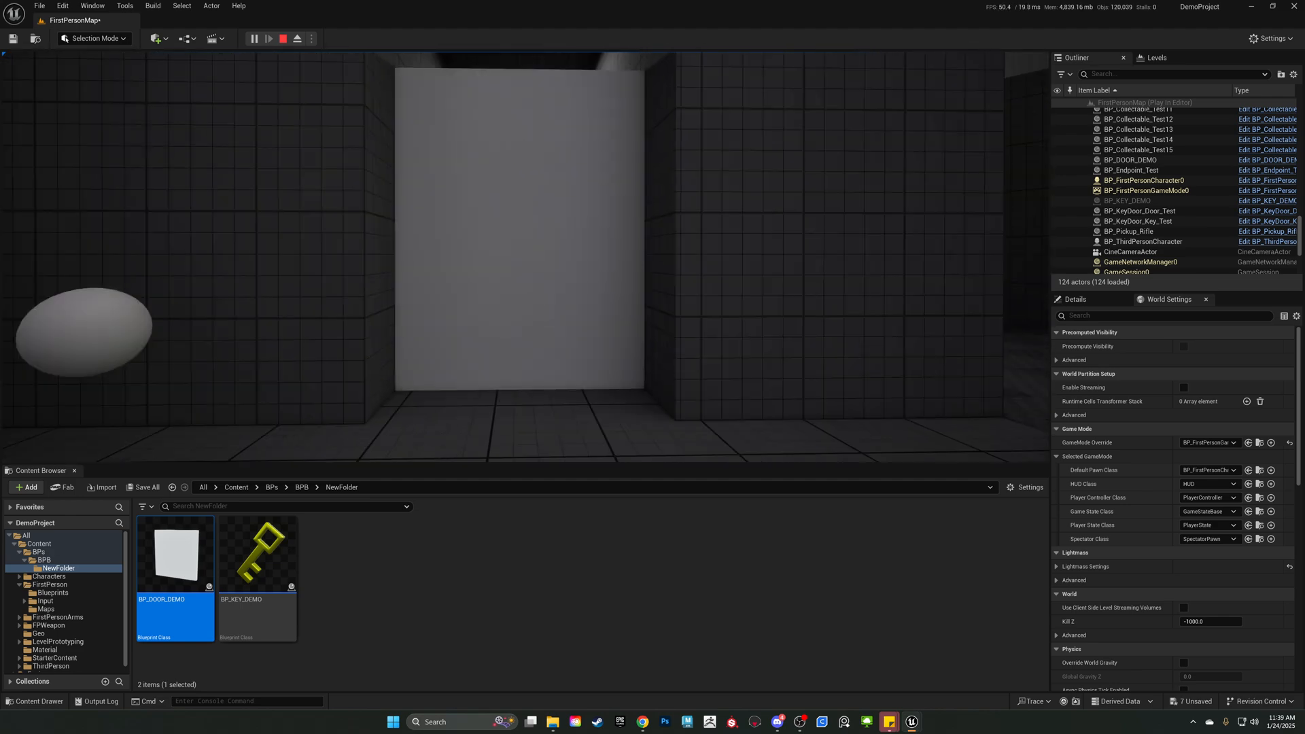
{"action": "key", "text": "w"}
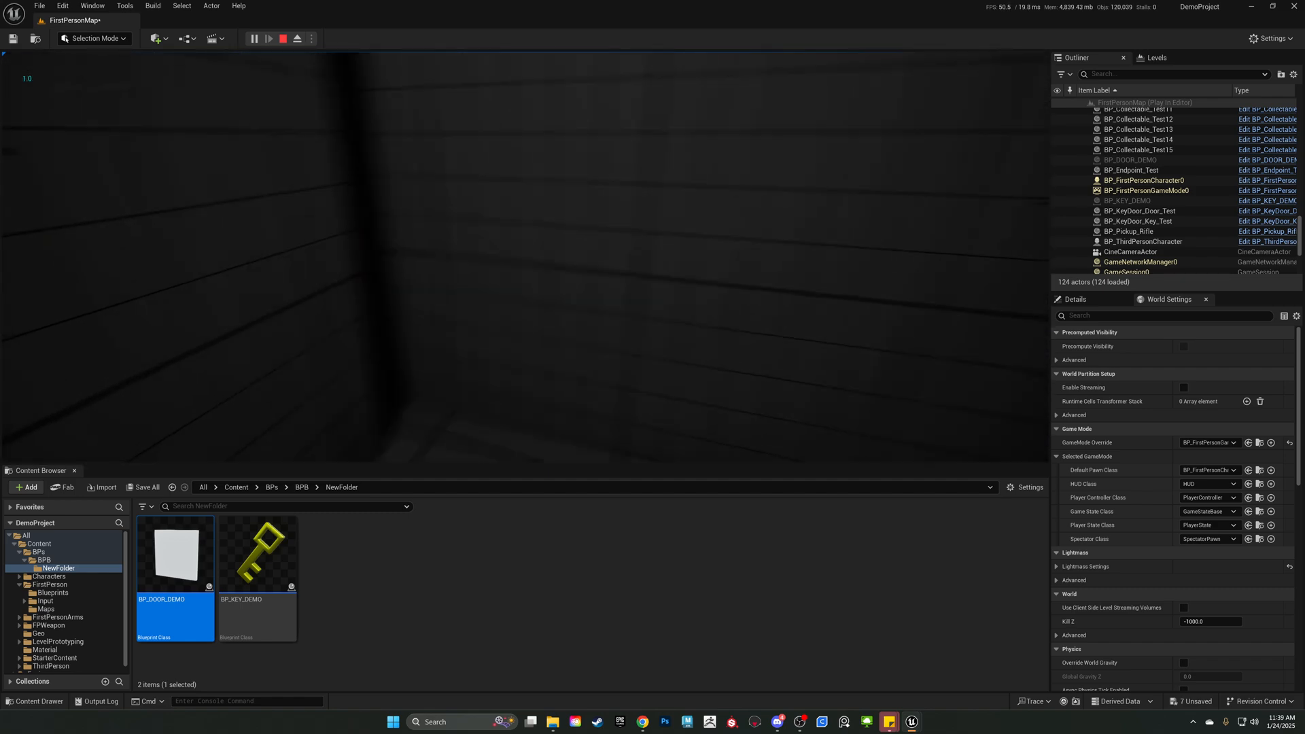
{"action": "key", "text": "Escape"}
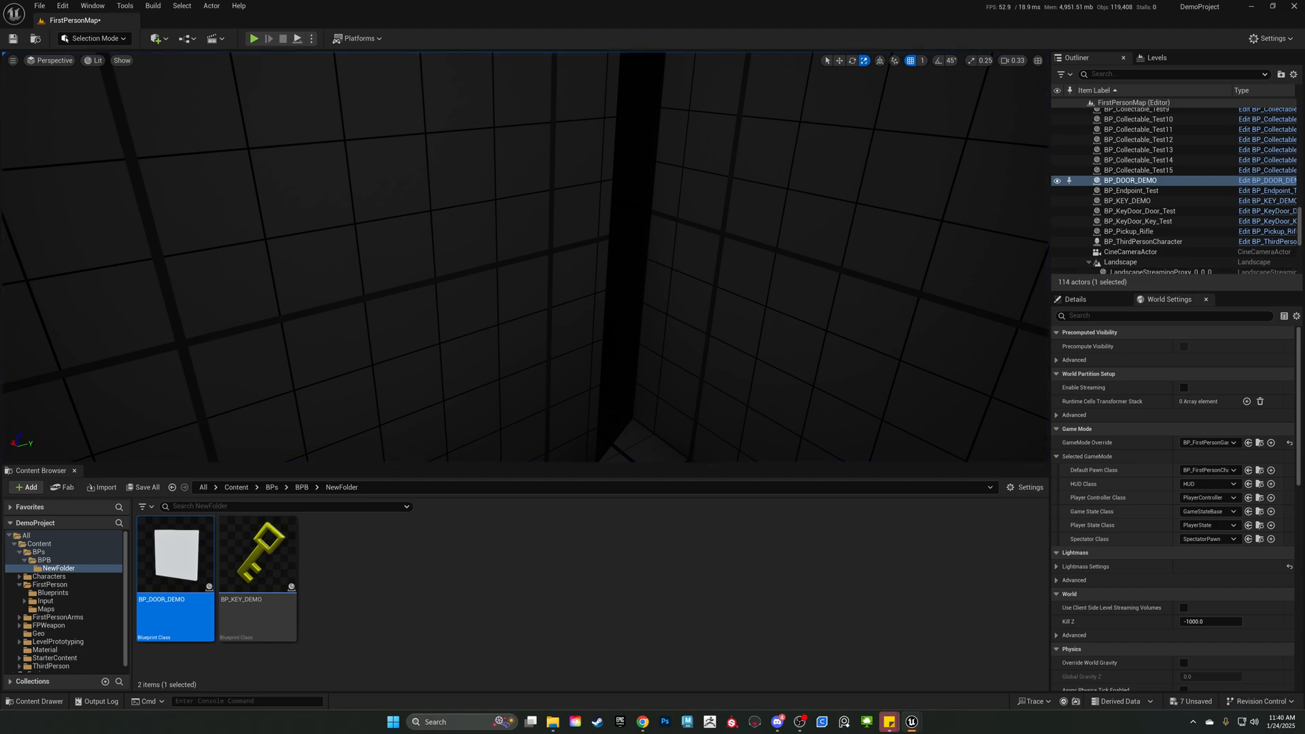
Bring the blueprint editor window back over the level and widen its Event Graph area.
{"action": "left_click_drag", "start_coordinate": [1304, 268], "coordinate": [720, 100]}
{"action": "right_click_drag", "start_coordinate": [714, 230], "coordinate": [840, 234]}
{"action": "scroll", "coordinate": [843, 258], "scroll_direction": "down", "scroll_amount": 2}
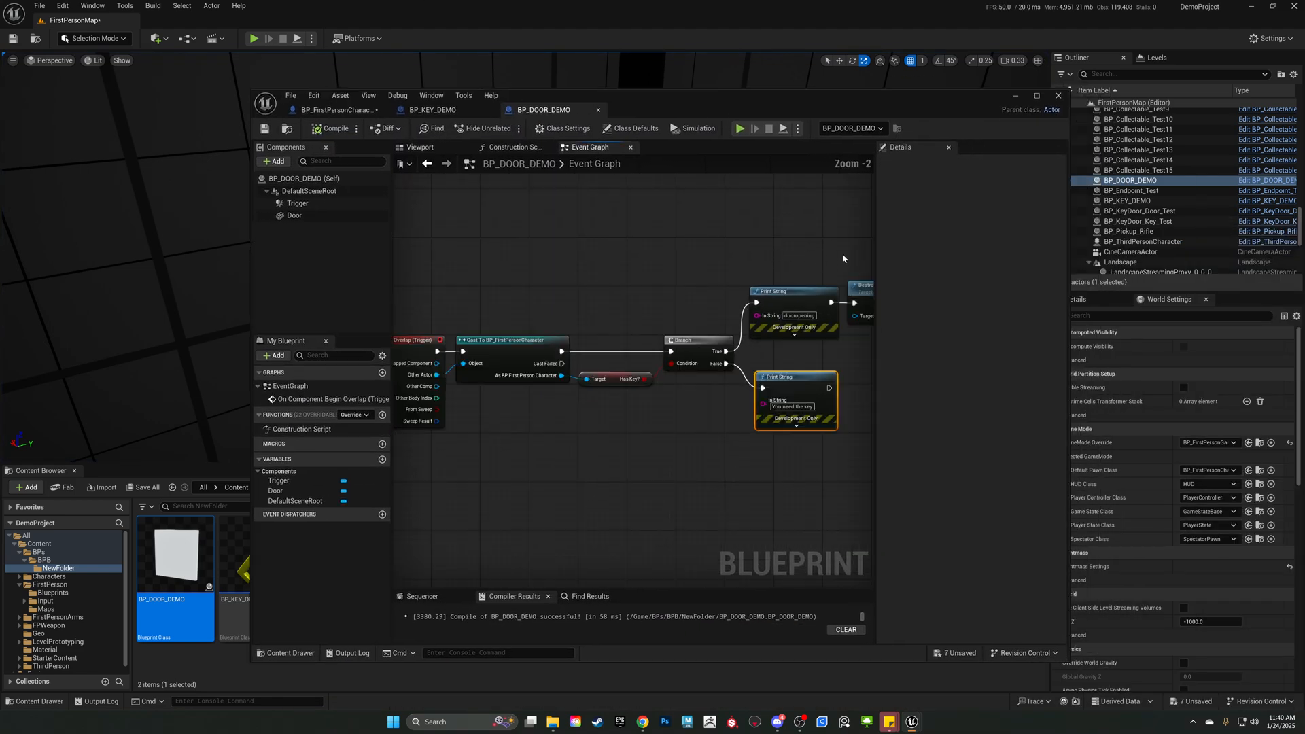
{"action": "left_click_drag", "start_coordinate": [876, 251], "coordinate": [999, 246]}
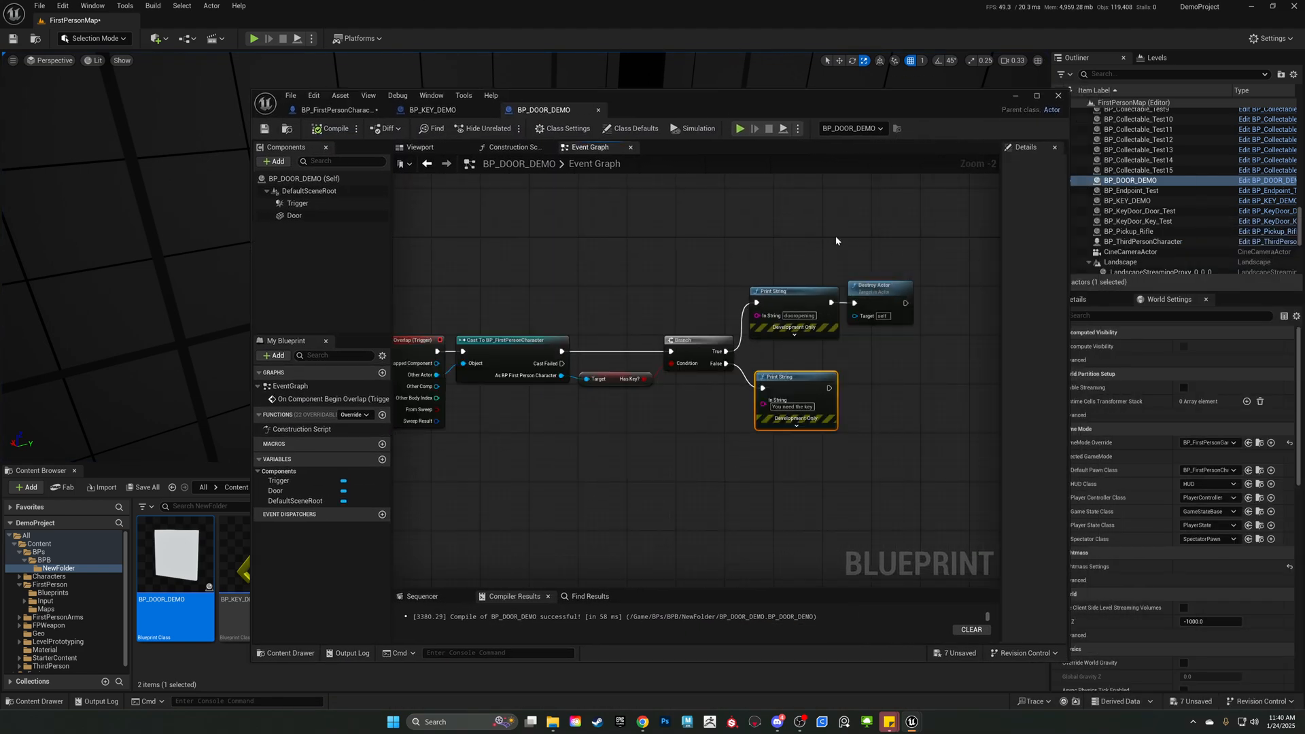
Compare the full door event graph with BP_KEY_DEMO's graph, examining the node that sets Has Key?
{"action": "right_click_drag", "start_coordinate": [836, 241], "coordinate": [894, 224]}
{"action": "scroll", "coordinate": [746, 250], "scroll_direction": "down", "scroll_amount": 1}
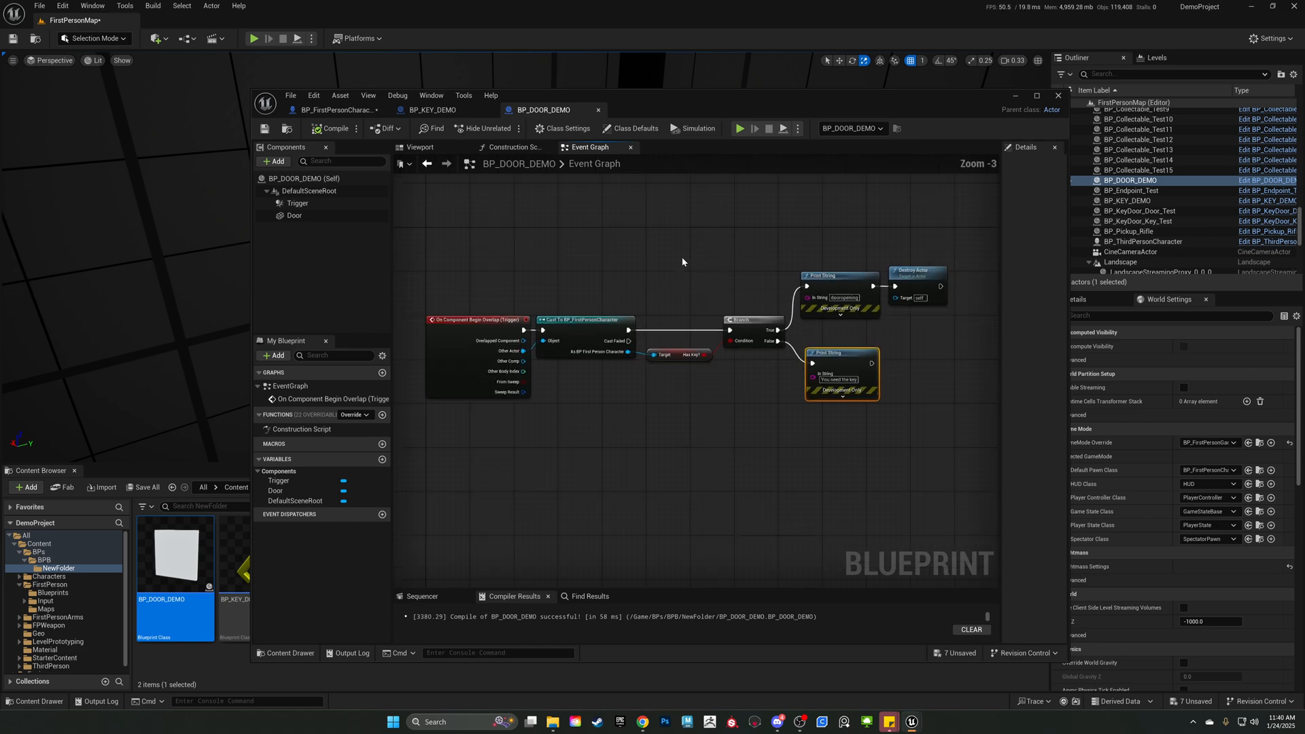
{"action": "left_click_drag", "start_coordinate": [490, 241], "coordinate": [961, 447]}
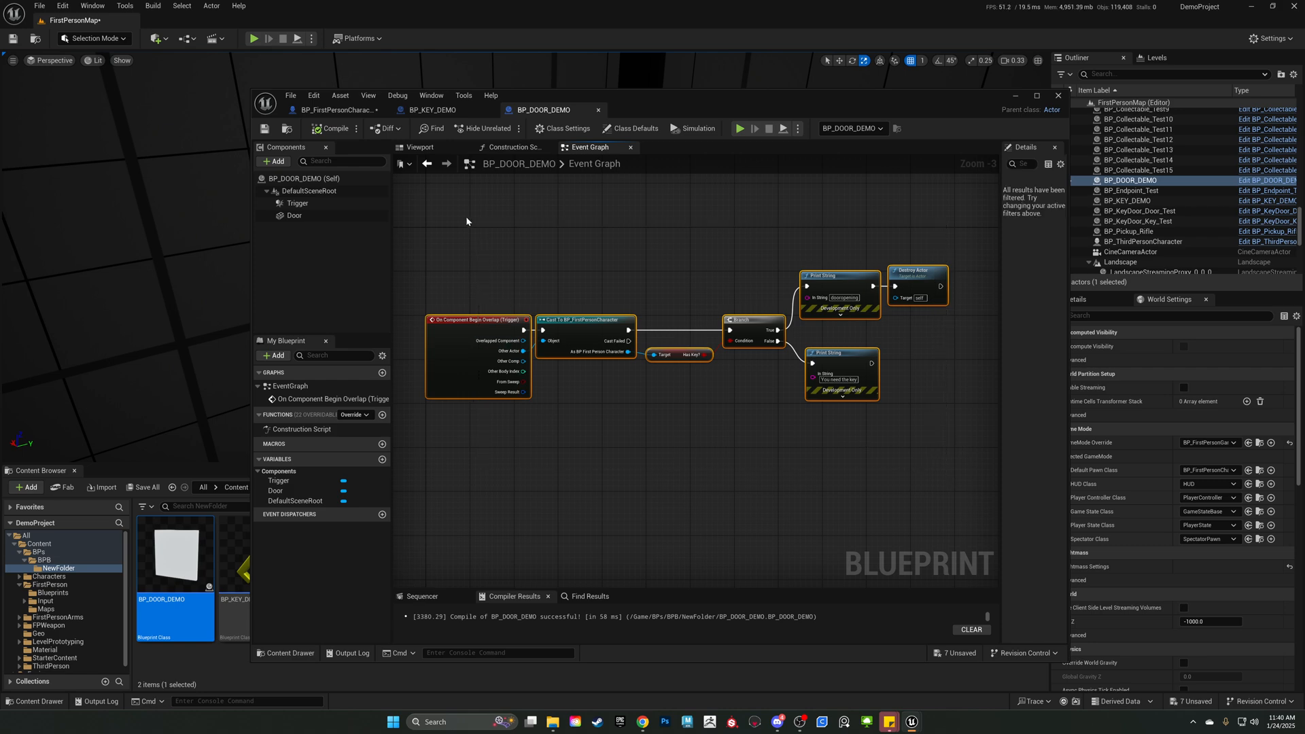
{"action": "left_click", "coordinate": [442, 110]}
{"action": "scroll", "coordinate": [657, 311], "scroll_direction": "down", "scroll_amount": 4}
{"action": "scroll", "coordinate": [724, 333], "scroll_direction": "up", "scroll_amount": 5}
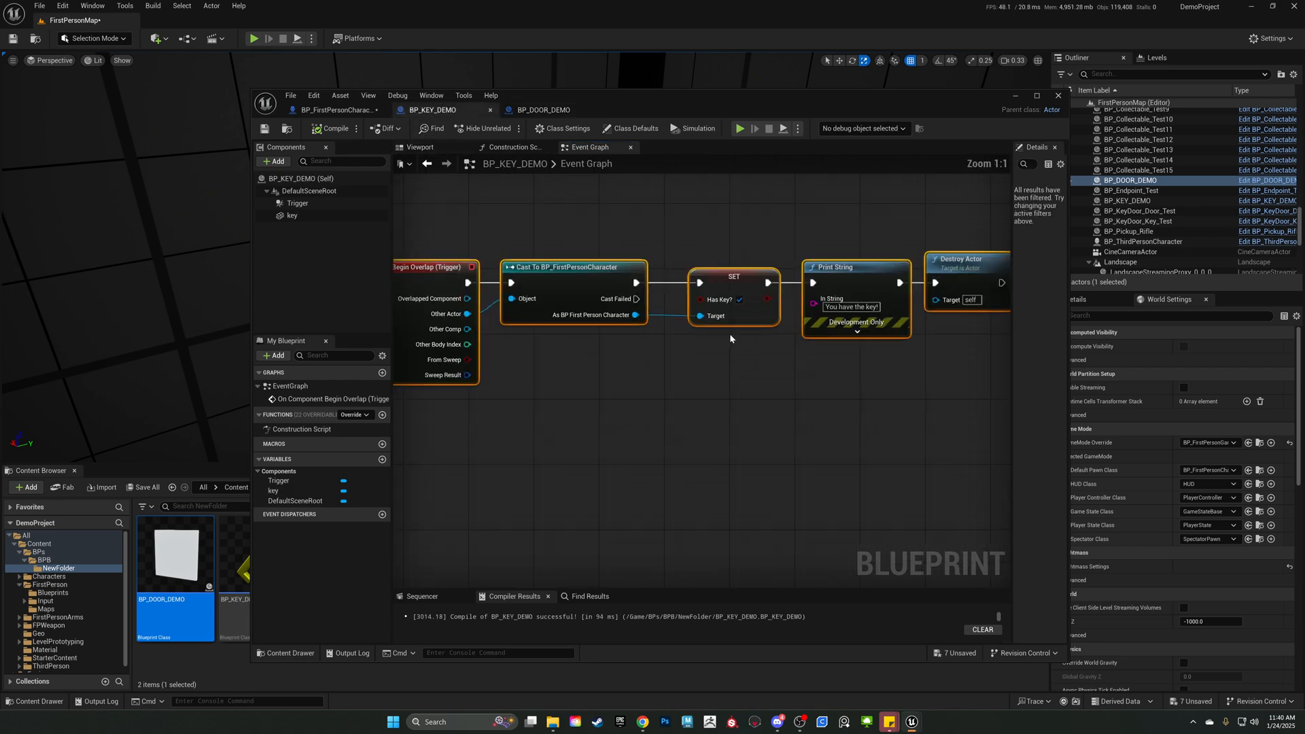
{"action": "left_click", "coordinate": [726, 285]}
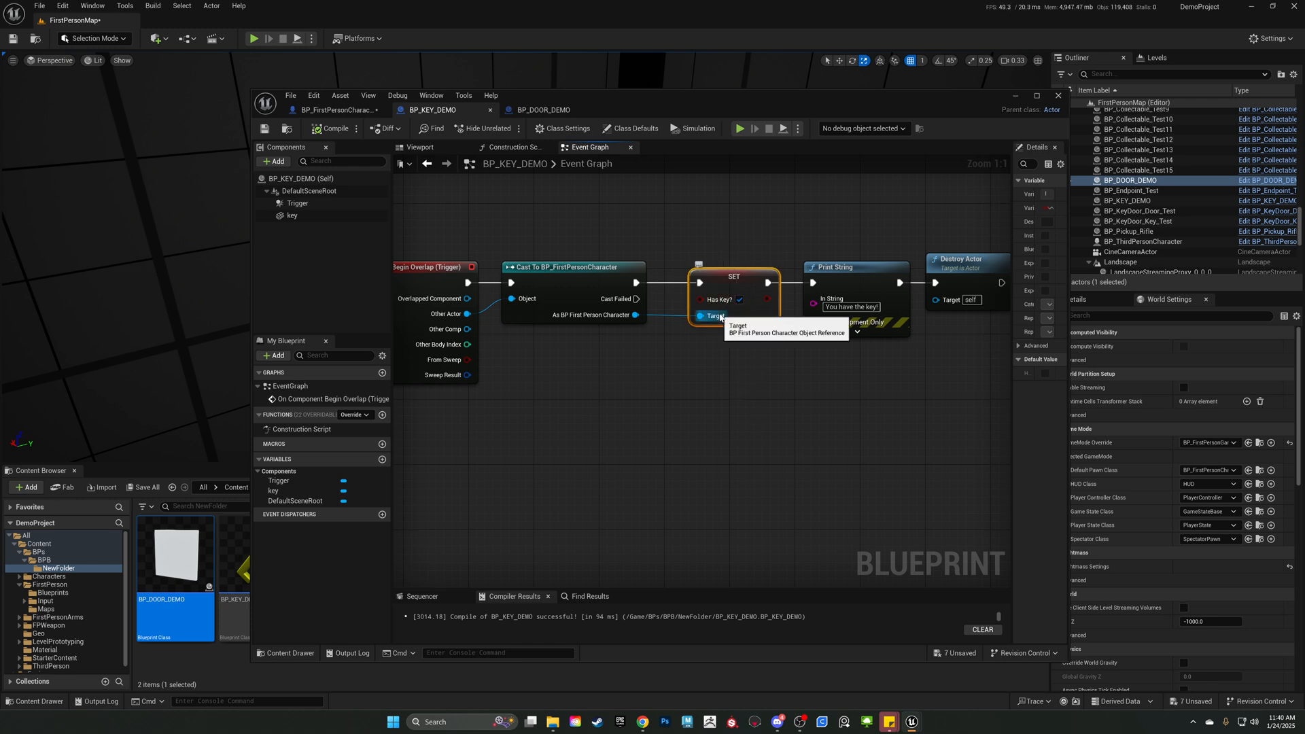
{"action": "left_click", "coordinate": [541, 110]}
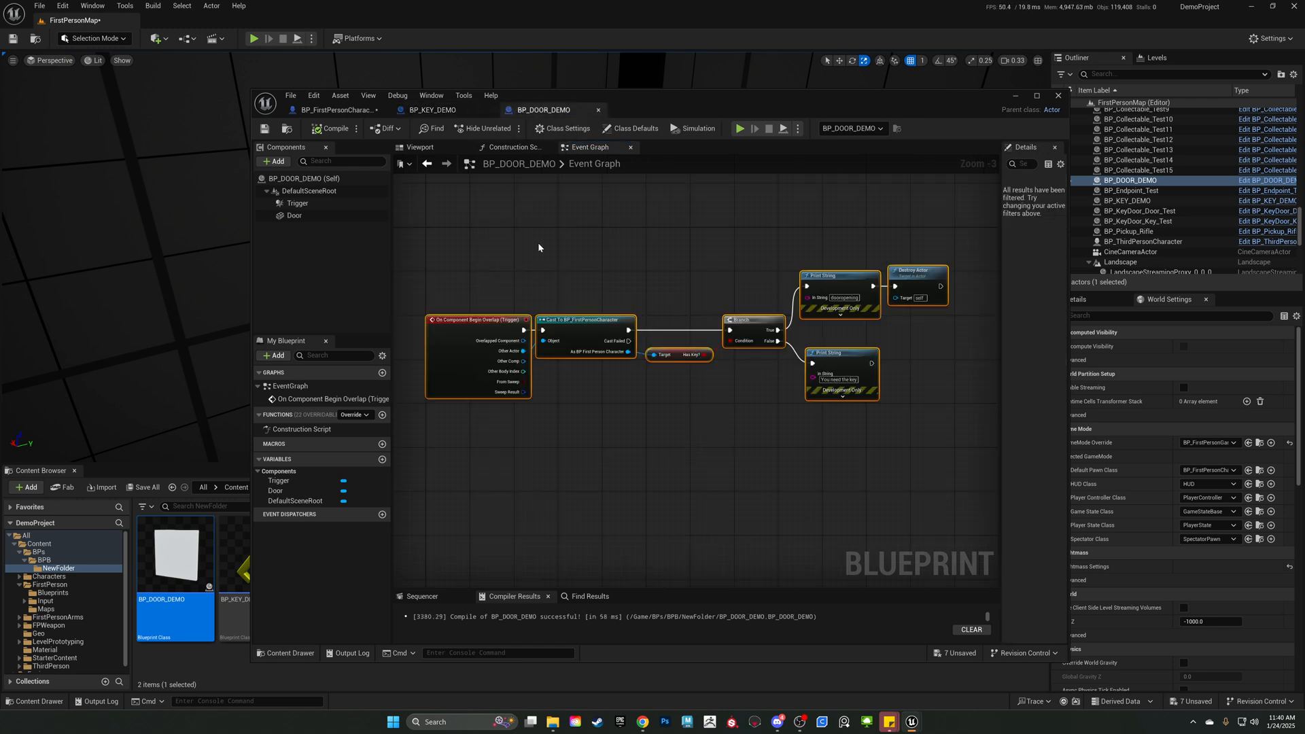
{"action": "left_click", "coordinate": [466, 110]}
{"action": "left_click", "coordinate": [543, 110]}
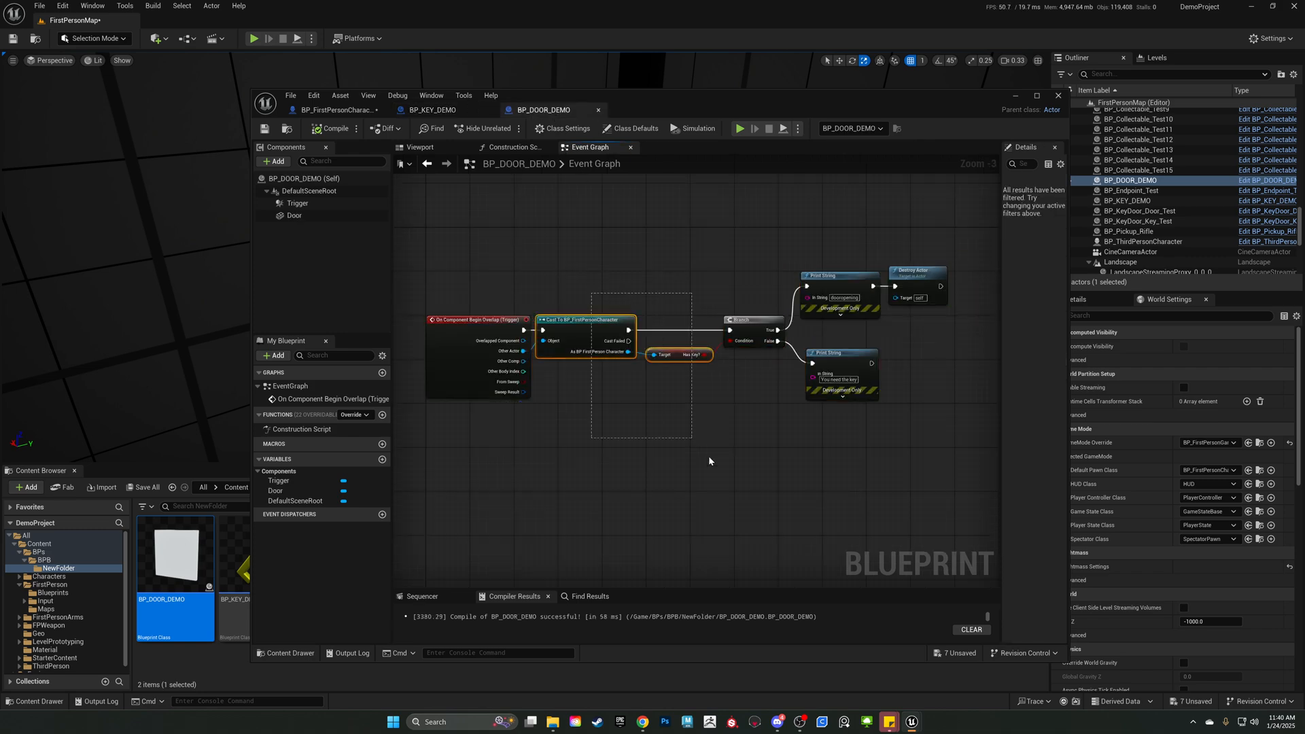
Examine the door graph's Branch and the nodes connected to its True and False outputs.
{"action": "scroll", "coordinate": [638, 353], "scroll_direction": "up", "scroll_amount": 3}
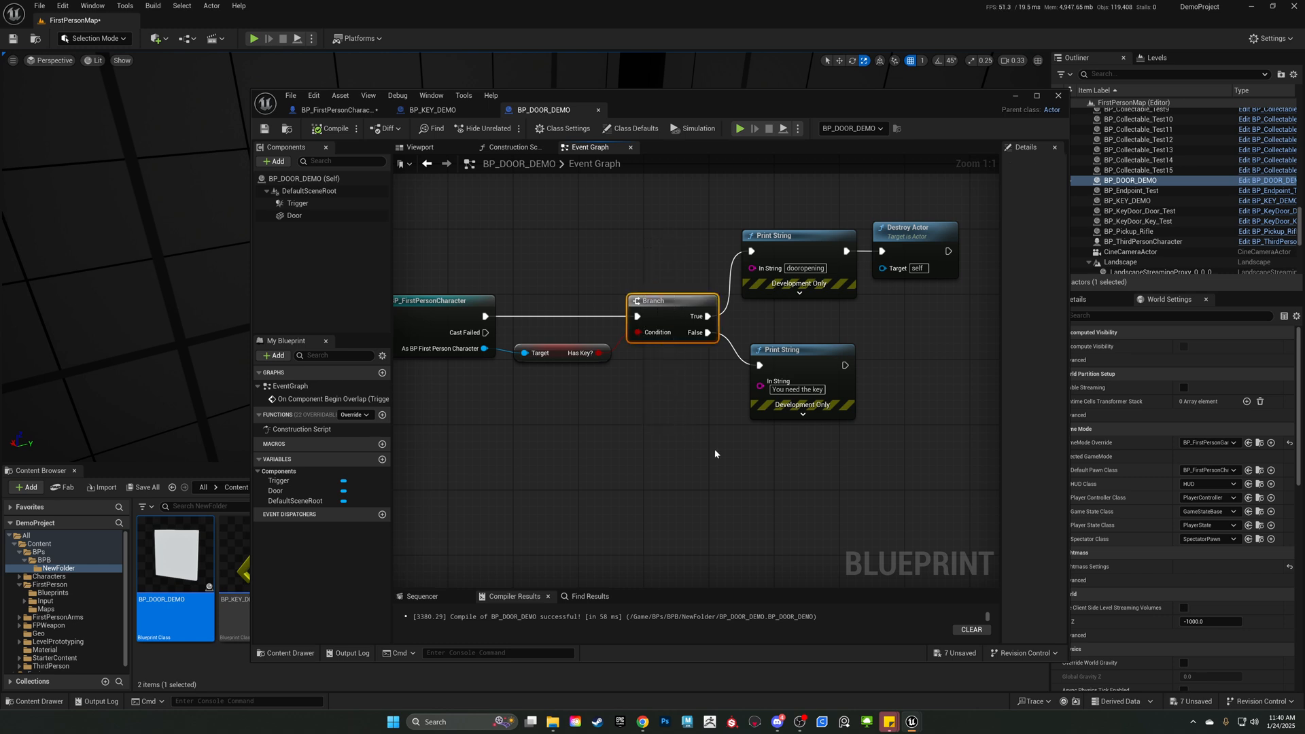
{"action": "right_click_drag", "start_coordinate": [716, 449], "coordinate": [641, 486]}
{"action": "left_click_drag", "start_coordinate": [683, 254], "coordinate": [866, 374]}
{"action": "left_click_drag", "start_coordinate": [861, 510], "coordinate": [690, 385]}
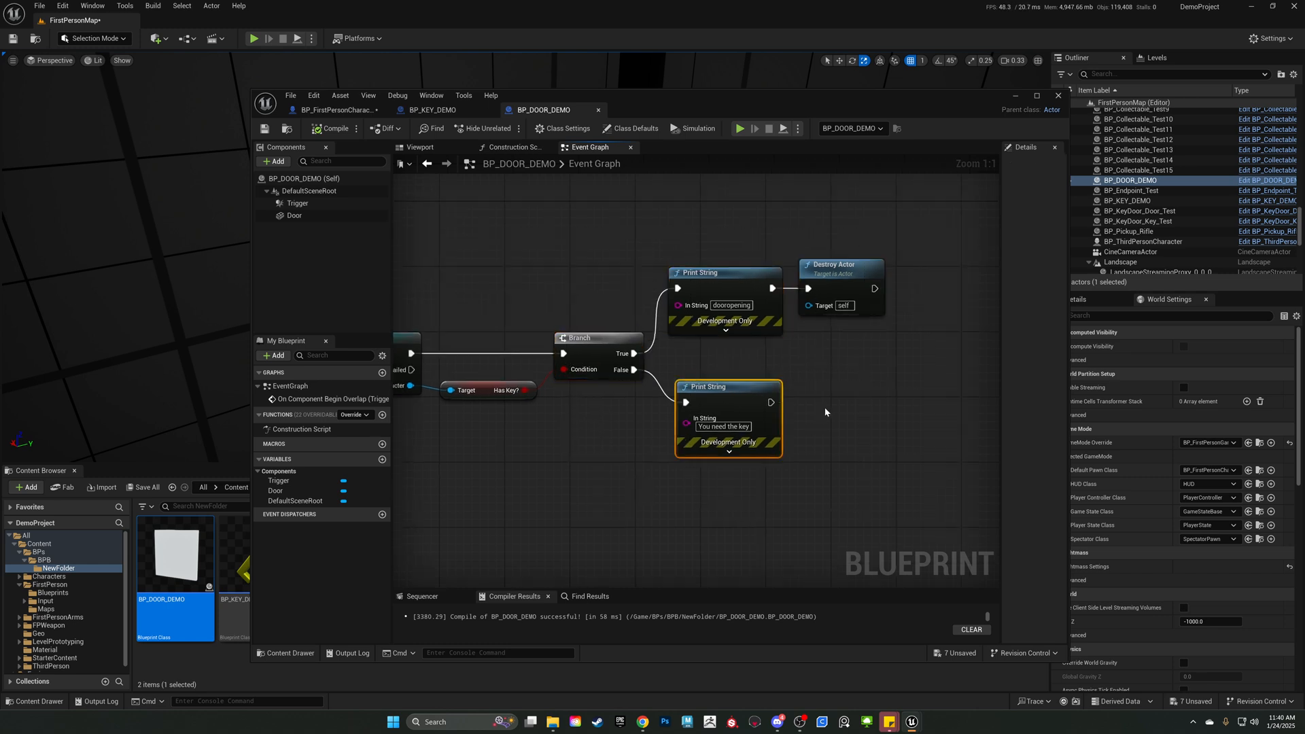
{"action": "scroll", "coordinate": [843, 405], "scroll_direction": "down", "scroll_amount": 1}
{"action": "mouse_move", "coordinate": [691, 428]}
{"action": "right_mouse_down"}
{"action": "mouse_move", "coordinate": [790, 422]}
{"action": "mouse_move", "coordinate": [679, 425]}
{"action": "right_mouse_up"}
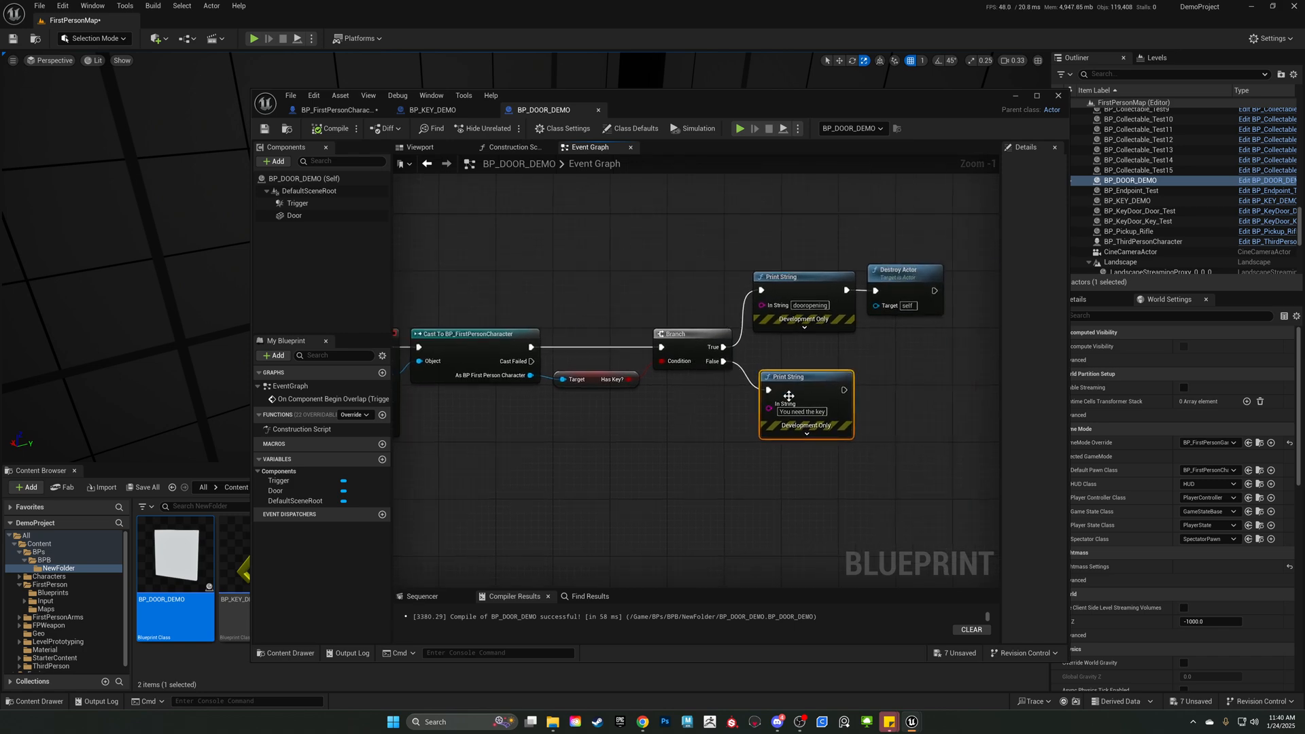
{"action": "left_click_drag", "start_coordinate": [737, 471], "coordinate": [921, 360]}
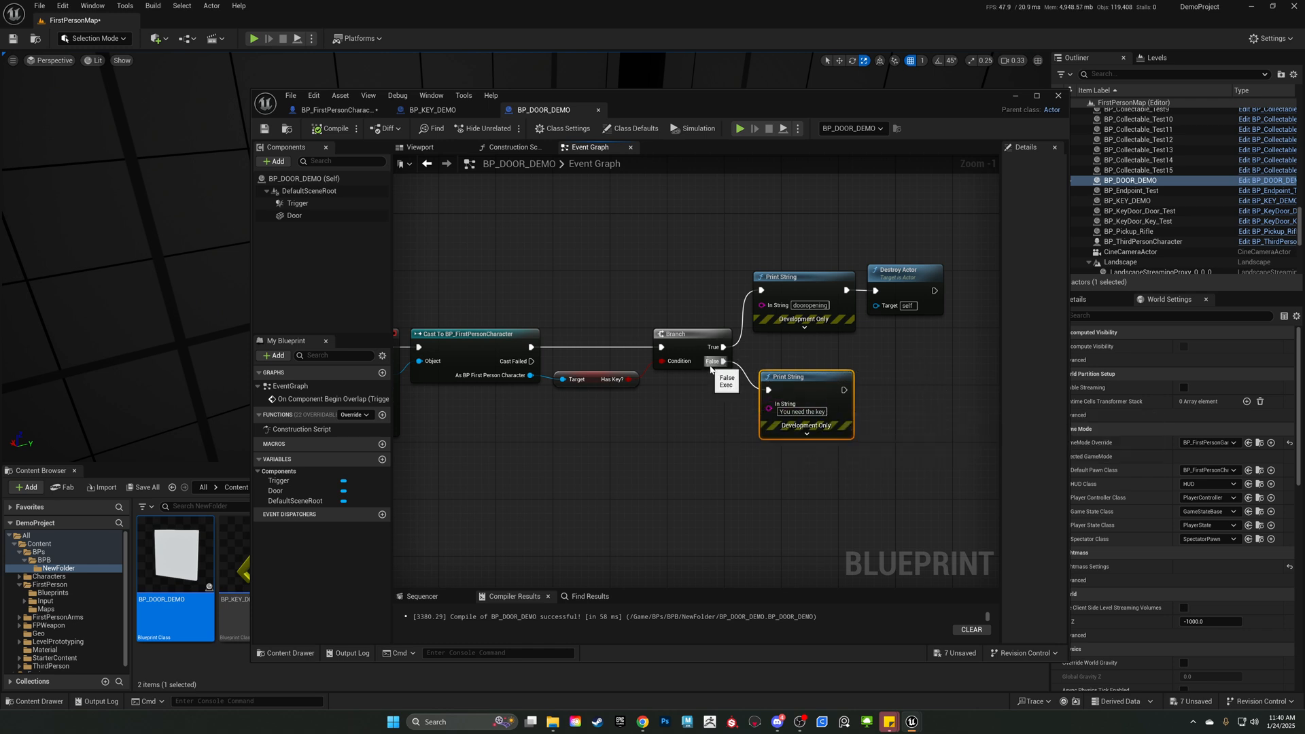
{"action": "left_click_drag", "start_coordinate": [843, 391], "coordinate": [934, 390]}
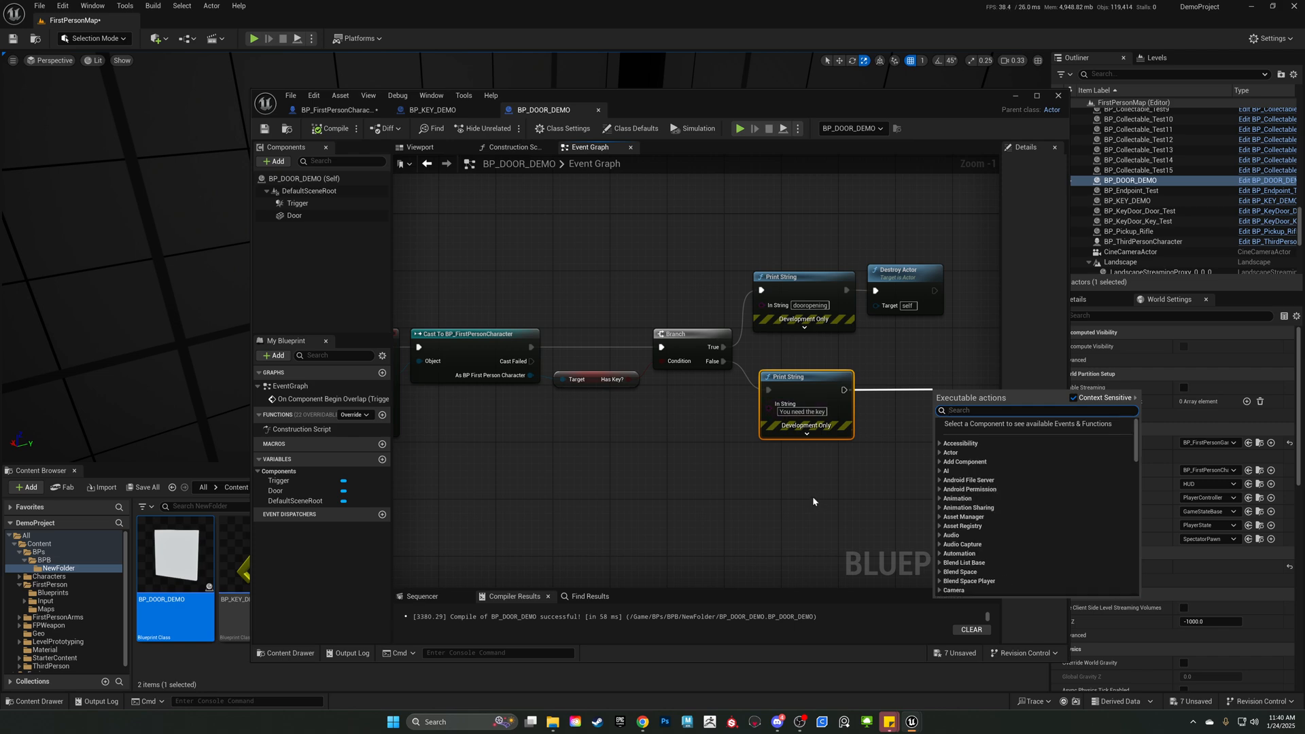
{"action": "right_click_drag", "start_coordinate": [813, 499], "coordinate": [756, 549]}
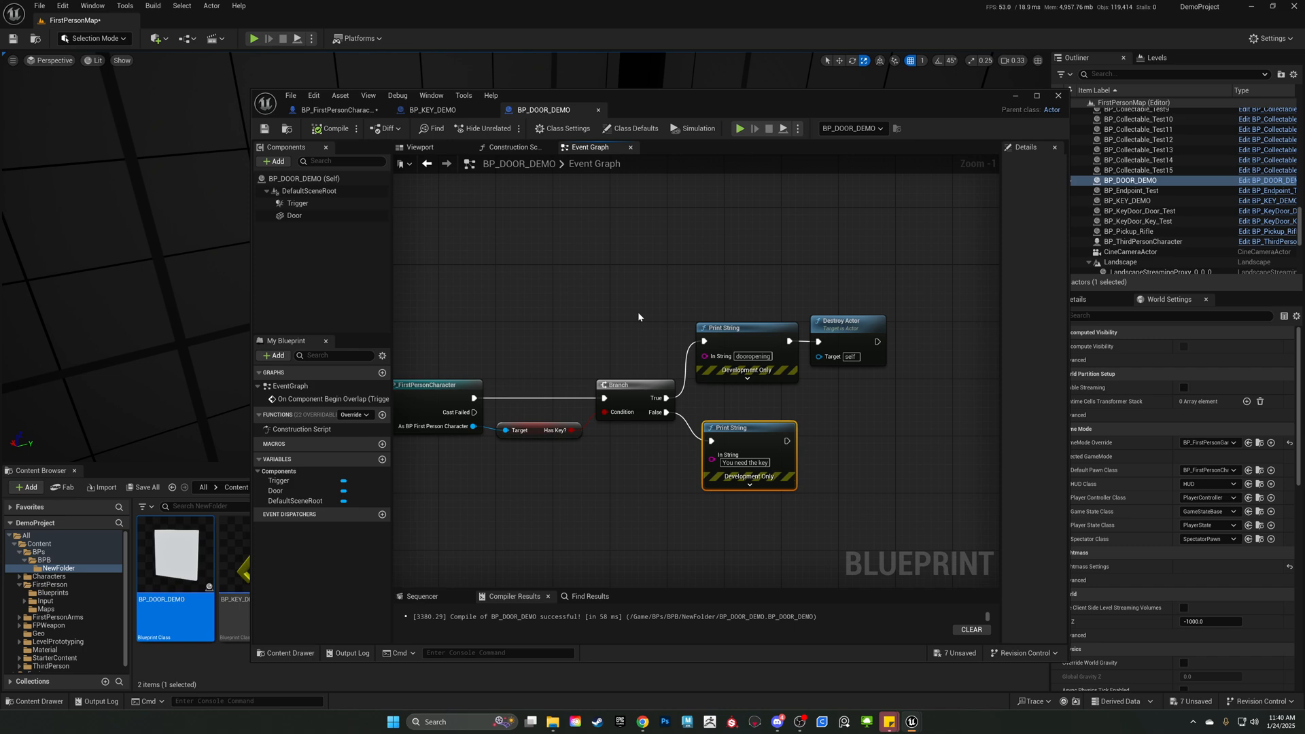
{"action": "left_click_drag", "start_coordinate": [666, 398], "coordinate": [746, 273]}
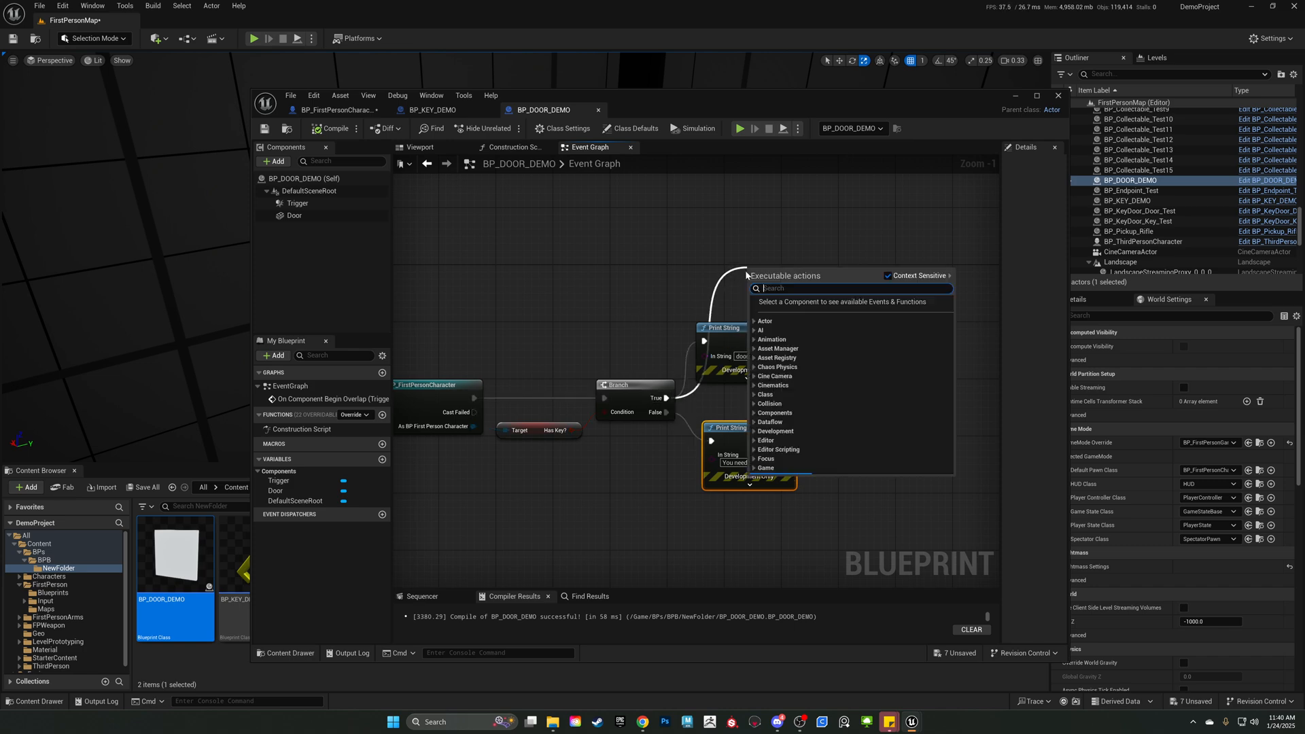
{"action": "left_click", "coordinate": [596, 277]}
Move the blueprint editor out of the level view and inspect the key and door area, selecting BP_DOOR_DEMO.
{"action": "left_click_drag", "start_coordinate": [712, 106], "coordinate": [845, 284]}
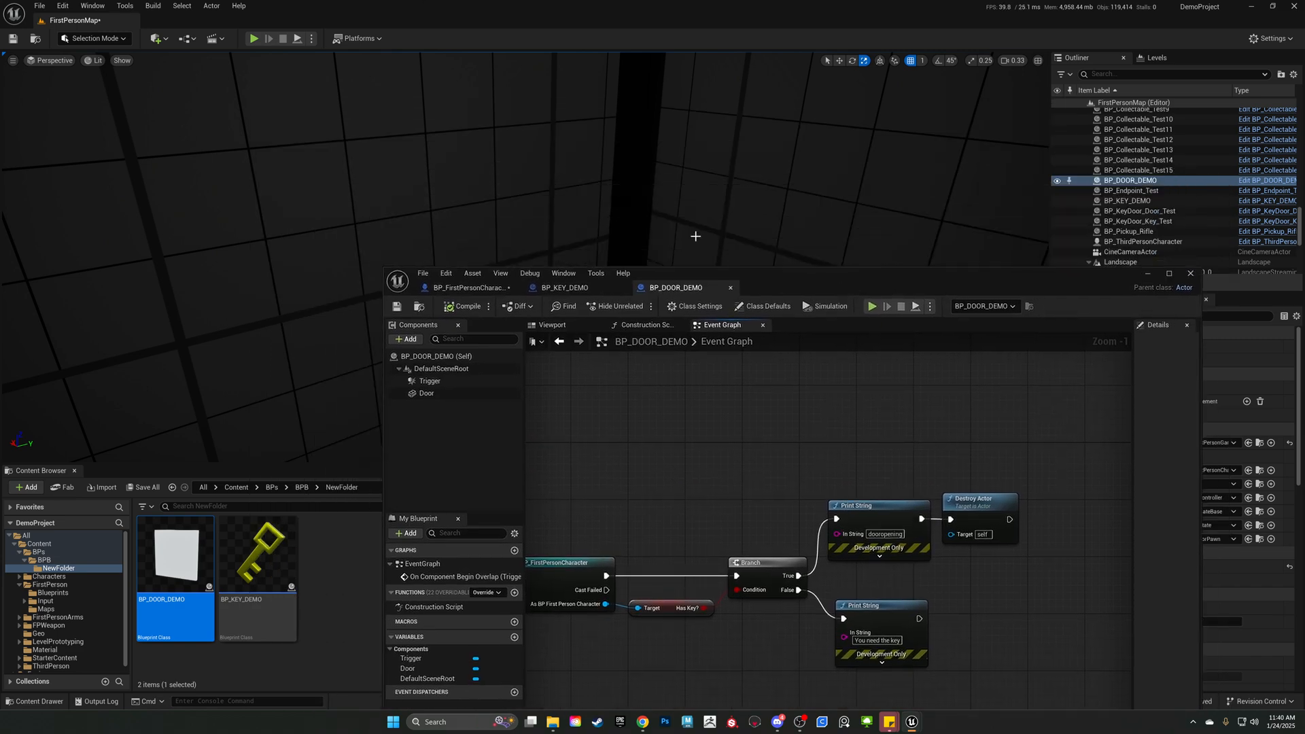
{"action": "right_click_drag", "start_coordinate": [694, 236], "coordinate": [660, 220]}
{"action": "left_click_drag", "start_coordinate": [830, 280], "coordinate": [1304, 202]}
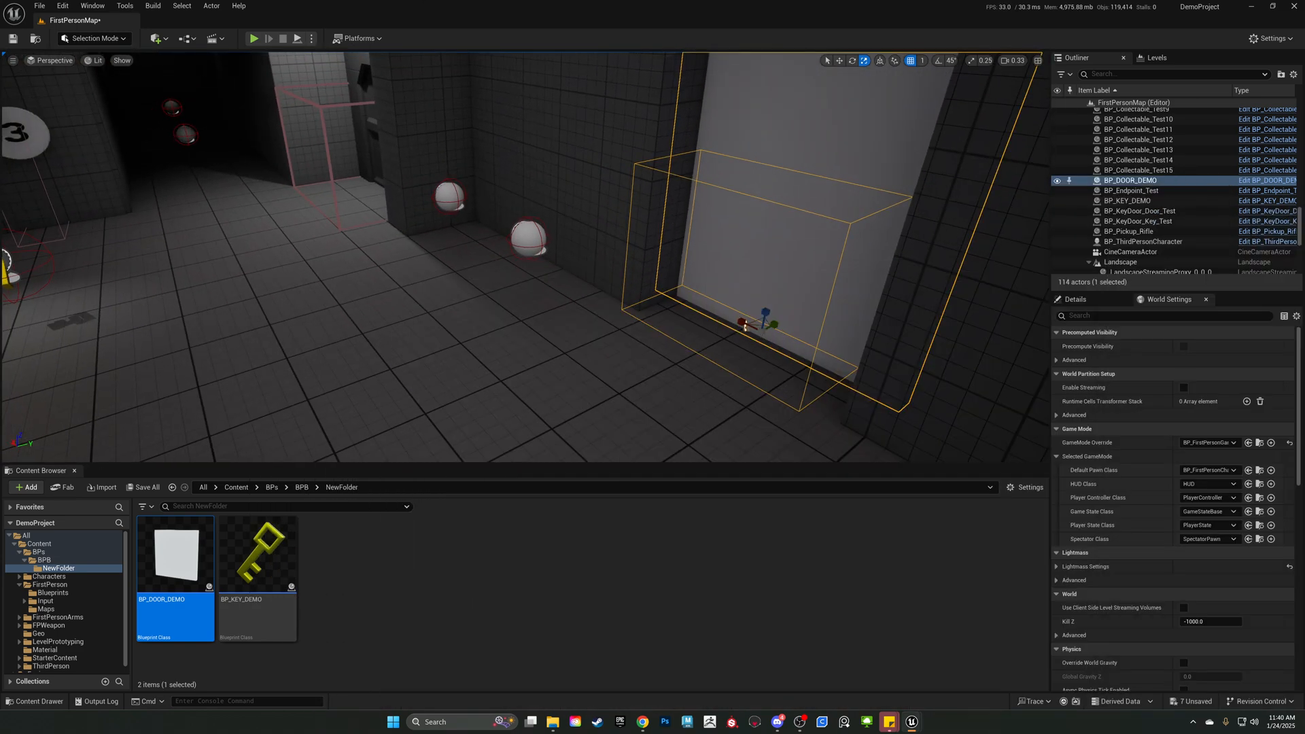
{"action": "right_click_drag", "start_coordinate": [843, 224], "coordinate": [683, 204]}
{"action": "right_click_drag", "start_coordinate": [721, 347], "coordinate": [761, 416]}
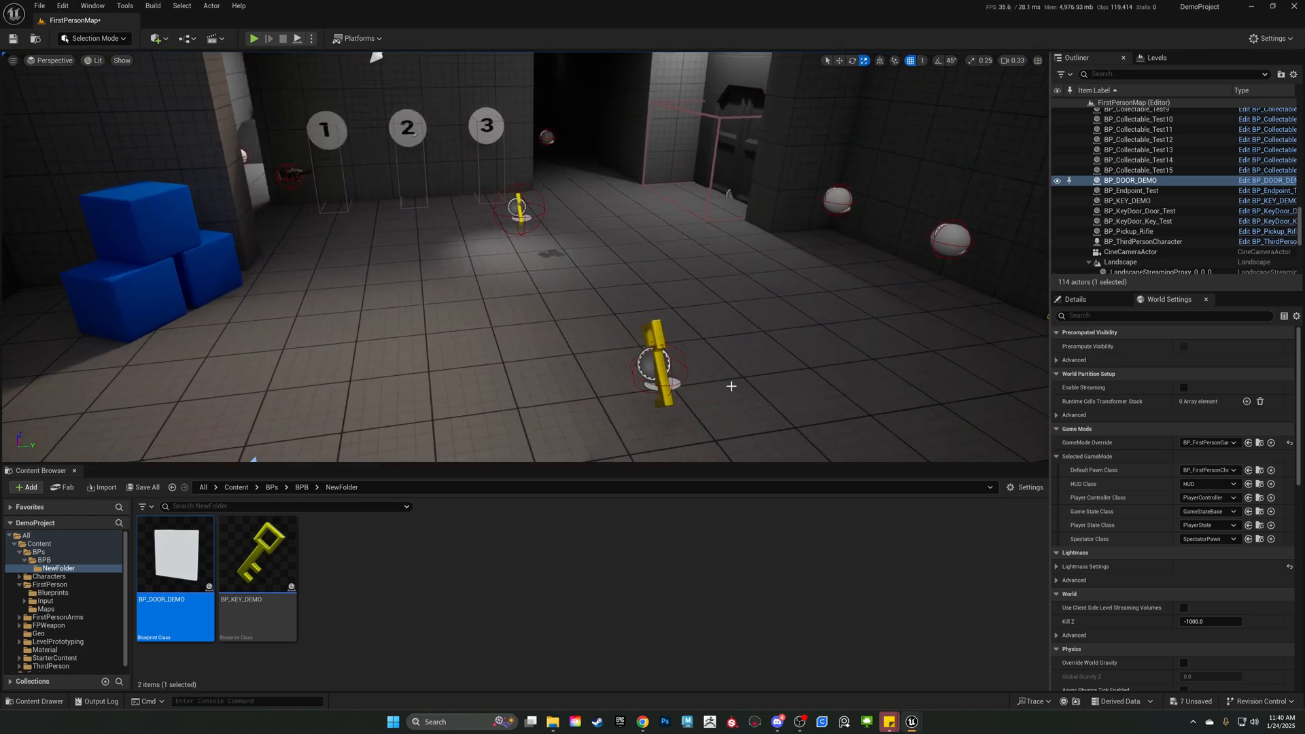
{"action": "left_click", "coordinate": [672, 368]}
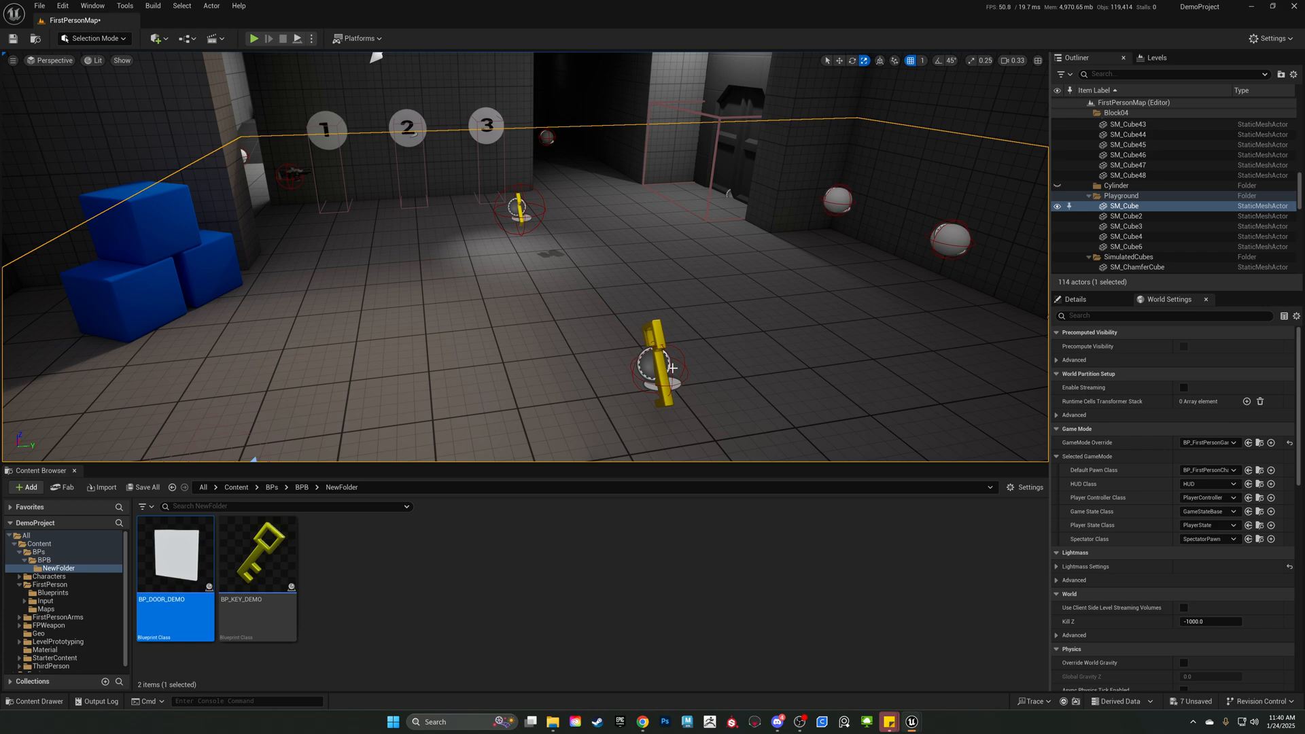
{"action": "right_click_drag", "start_coordinate": [622, 314], "coordinate": [620, 292]}
{"action": "left_click", "coordinate": [613, 255]}
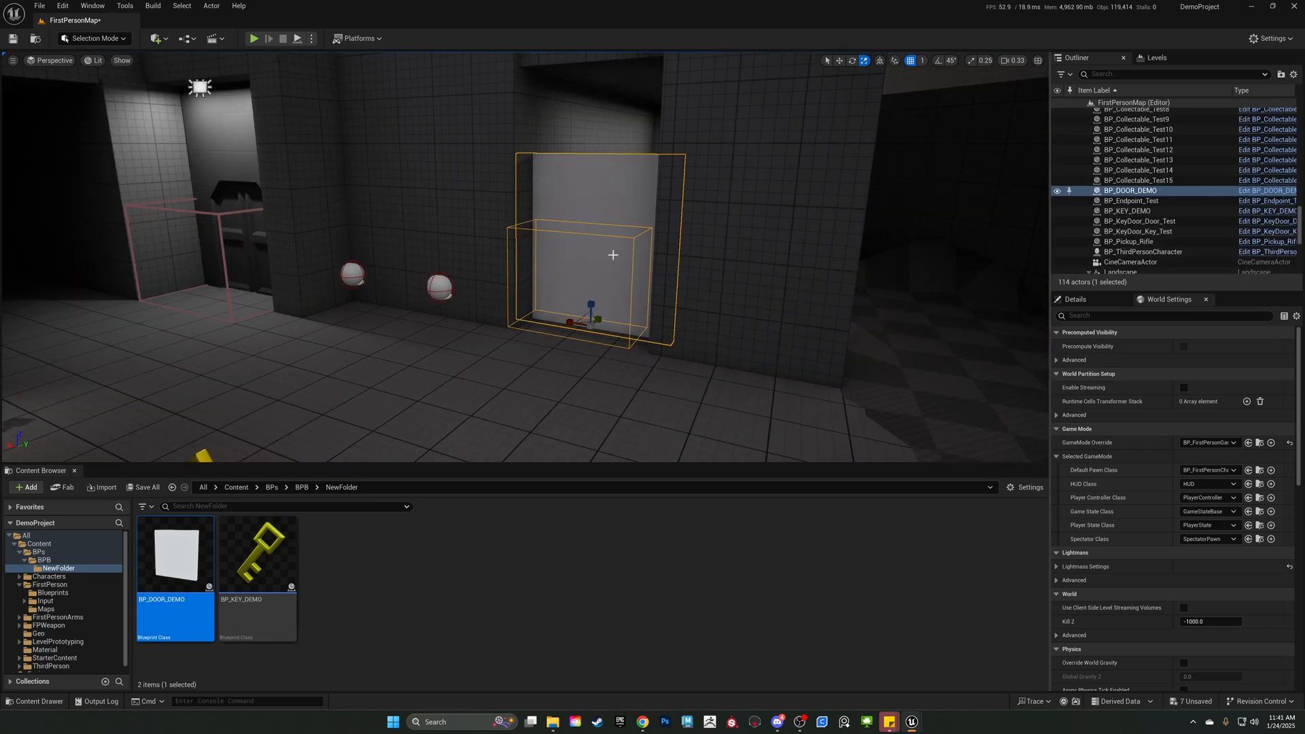
Examine BP_KEY_DEMO and BP_DOOR_DEMO in the level by selecting the key and then the door.
{"action": "right_click_drag", "start_coordinate": [612, 255], "coordinate": [545, 286]}
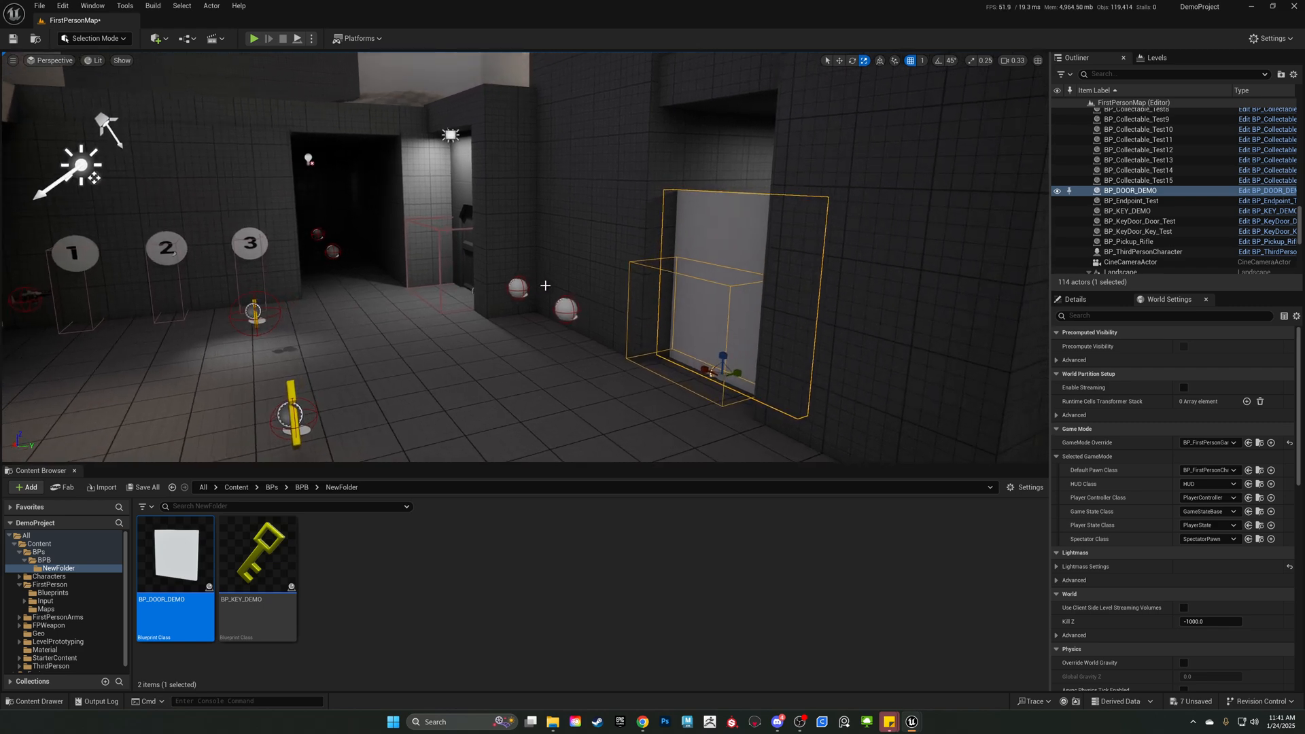
{"action": "right_click_drag", "start_coordinate": [561, 326], "coordinate": [544, 357]}
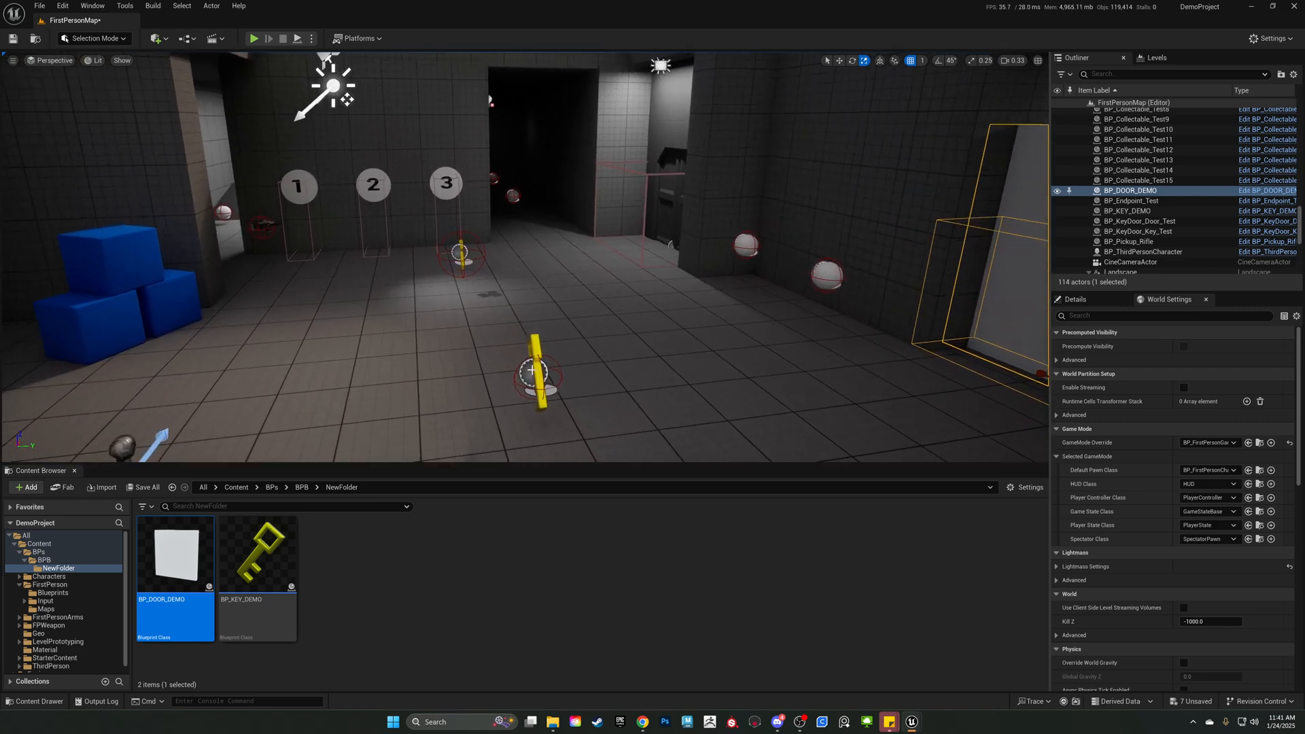
{"action": "left_click", "coordinate": [539, 368]}
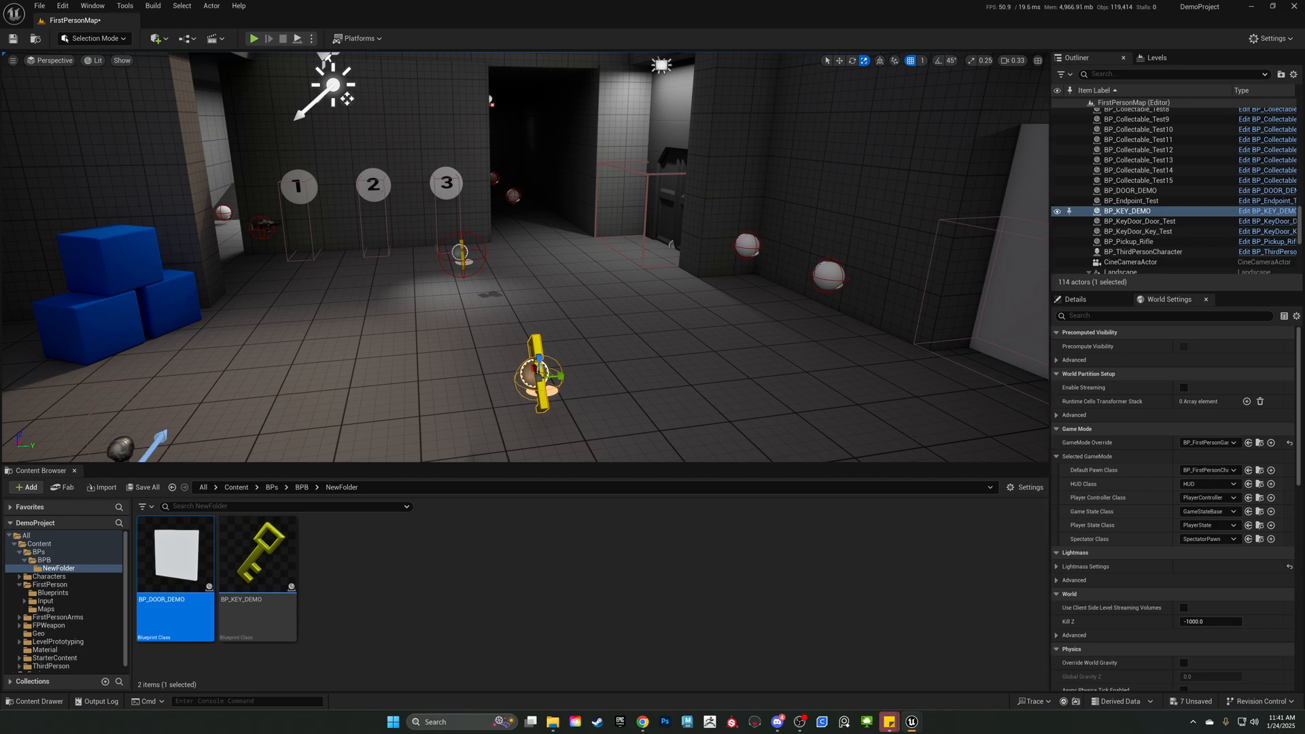
{"action": "right_click_drag", "start_coordinate": [774, 383], "coordinate": [774, 380]}
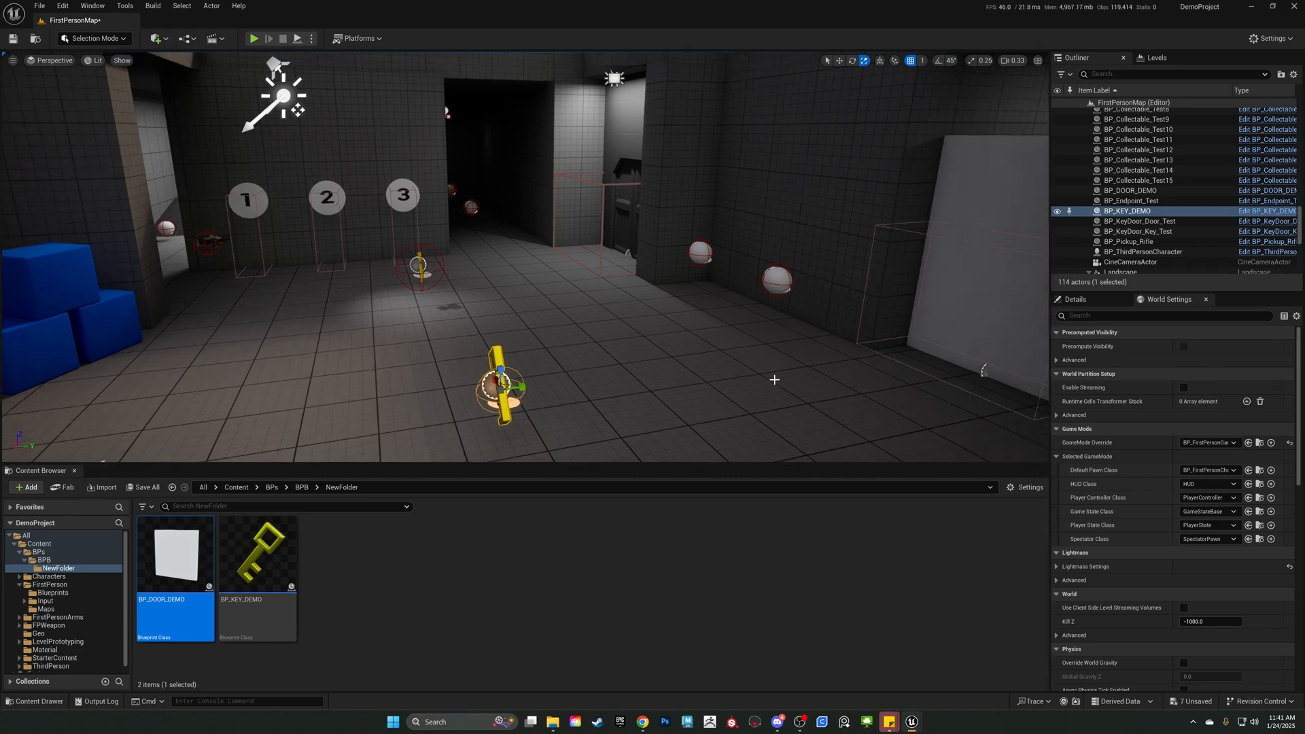
{"action": "right_click_drag", "start_coordinate": [528, 351], "coordinate": [609, 314]}
{"action": "left_click", "coordinate": [769, 259]}
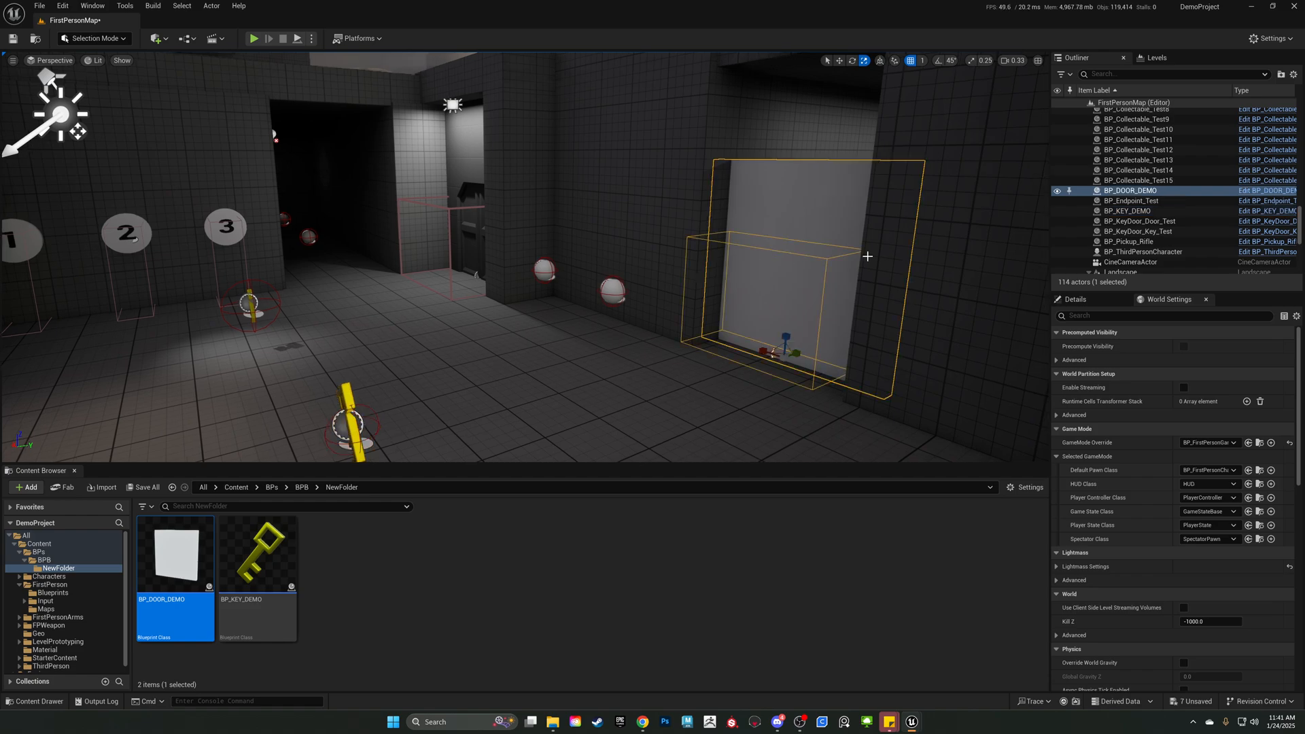
Reopen the selected door's blueprint and examine the node chain from the Trigger overlap event through the Branch outputs.
{"action": "key", "text": "ctrl+e"}
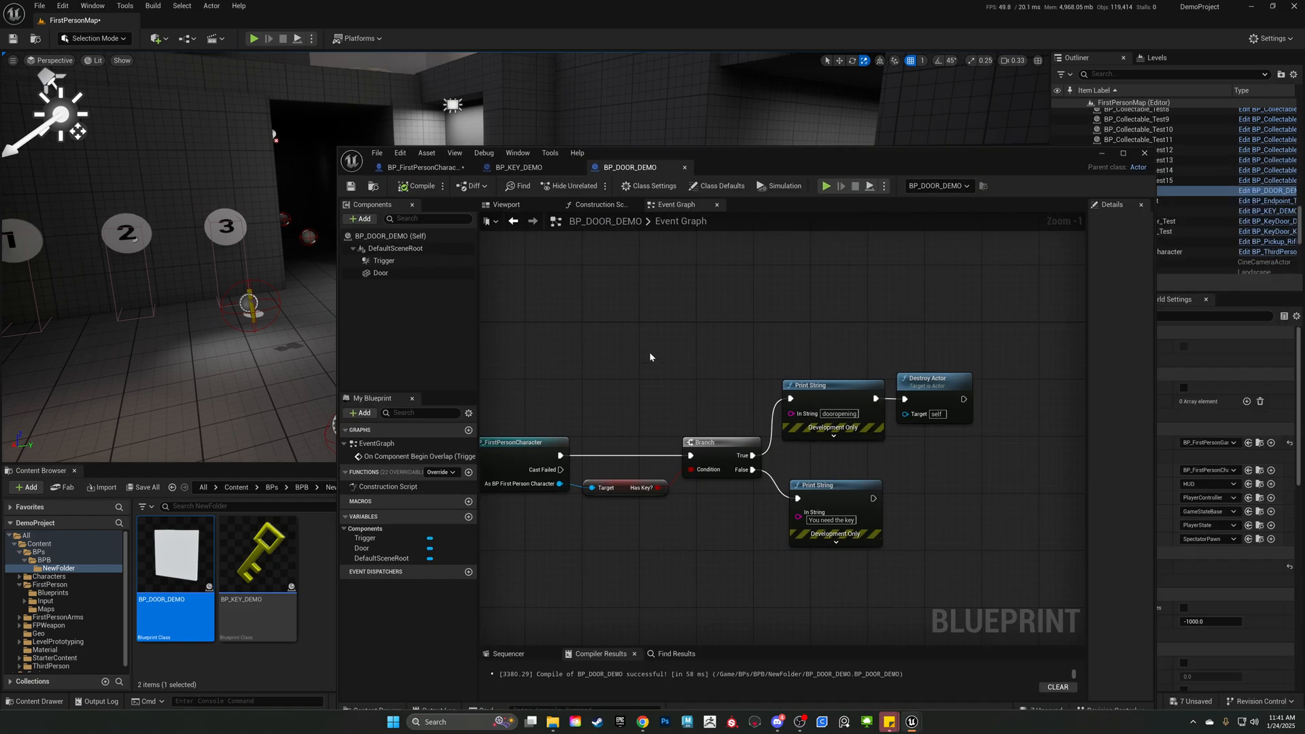
{"action": "right_click_drag", "start_coordinate": [673, 287], "coordinate": [674, 287]}
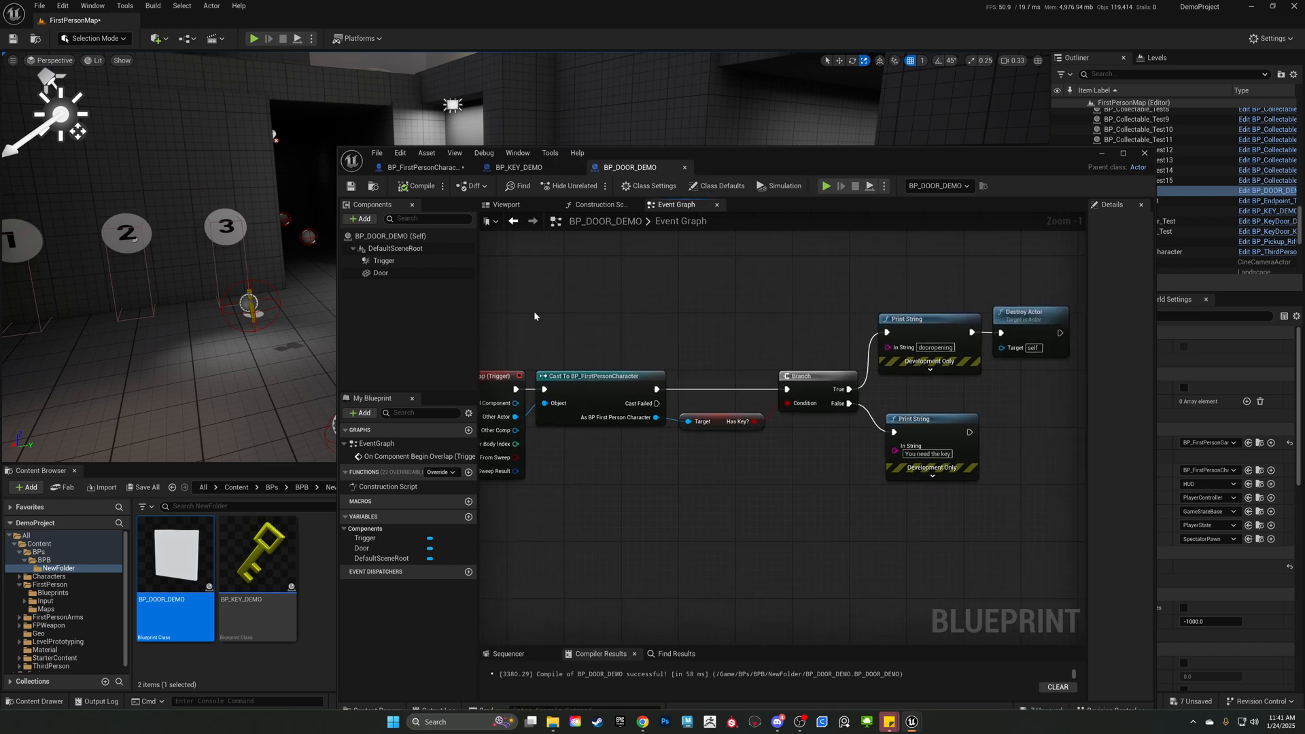
{"action": "left_click_drag", "start_coordinate": [524, 344], "coordinate": [1006, 541]}
{"action": "right_click_drag", "start_coordinate": [1005, 544], "coordinate": [882, 574]}
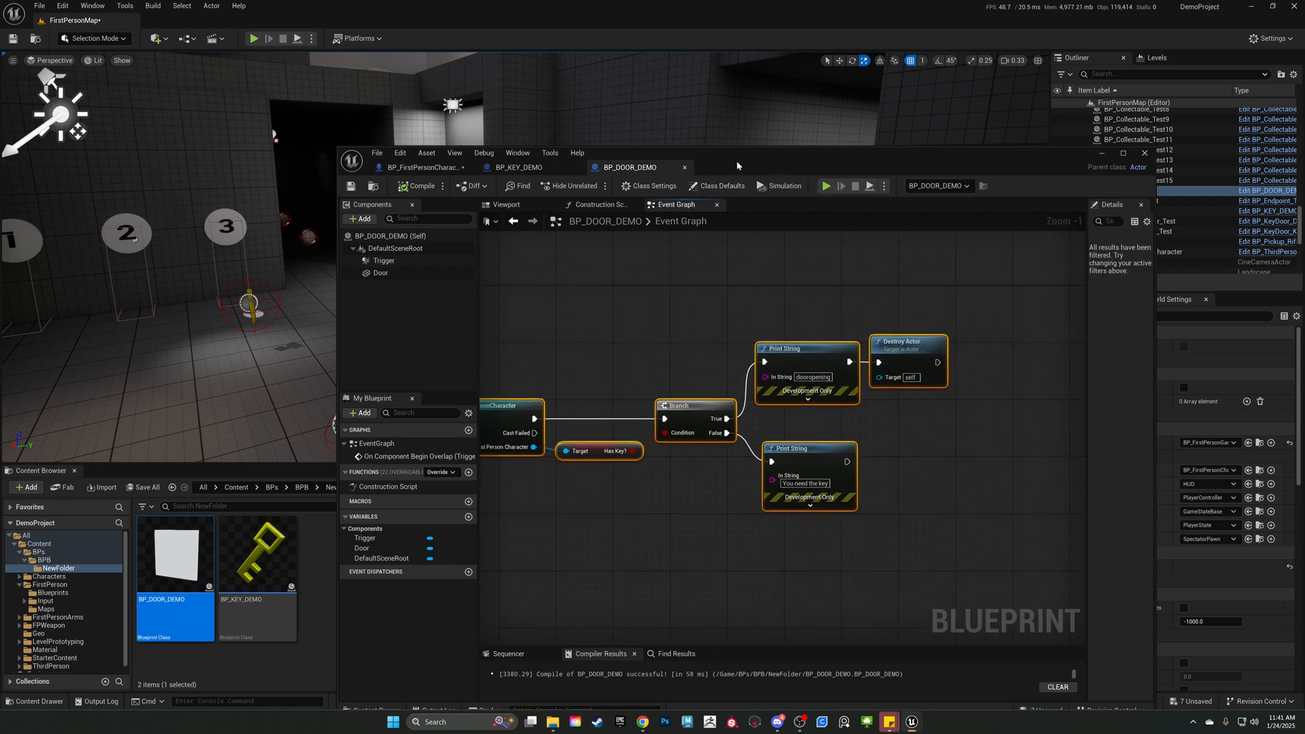
{"action": "left_click_drag", "start_coordinate": [737, 166], "coordinate": [673, 118]}
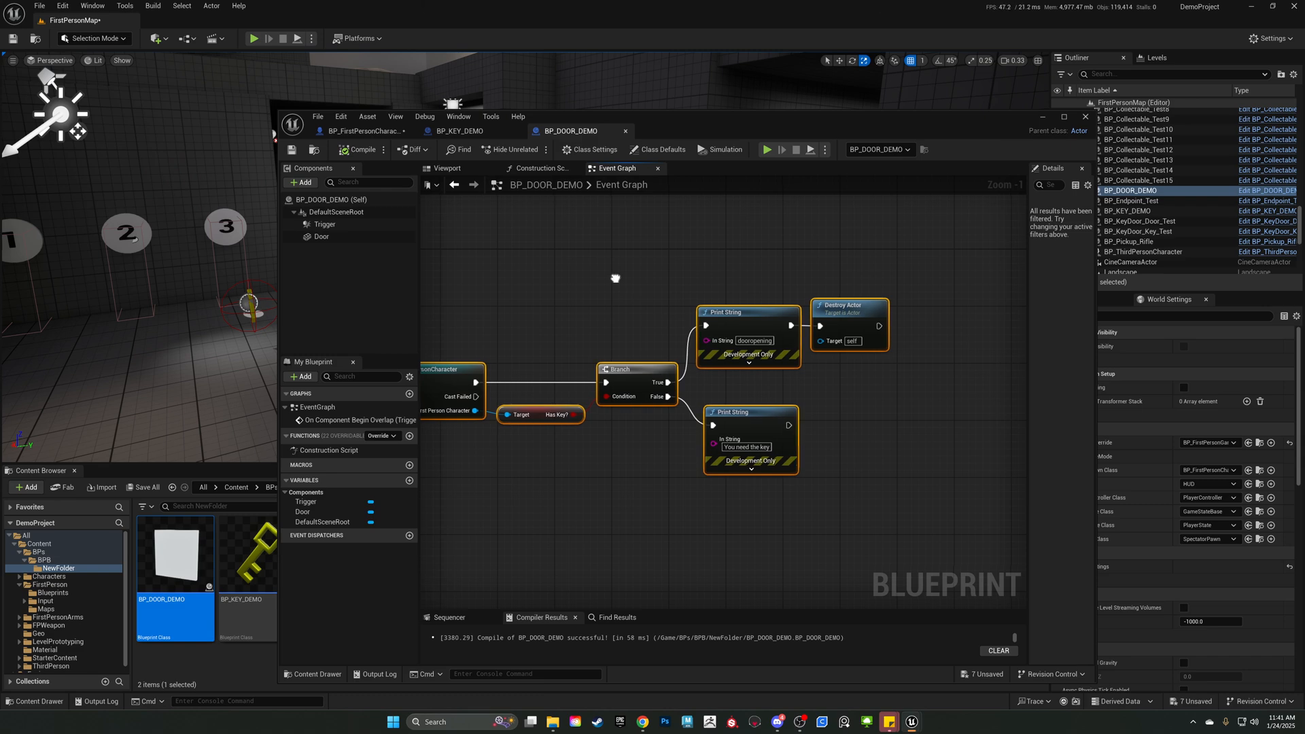
{"action": "right_click_drag", "start_coordinate": [615, 277], "coordinate": [714, 286]}
{"action": "left_click_drag", "start_coordinate": [461, 274], "coordinate": [917, 538]}
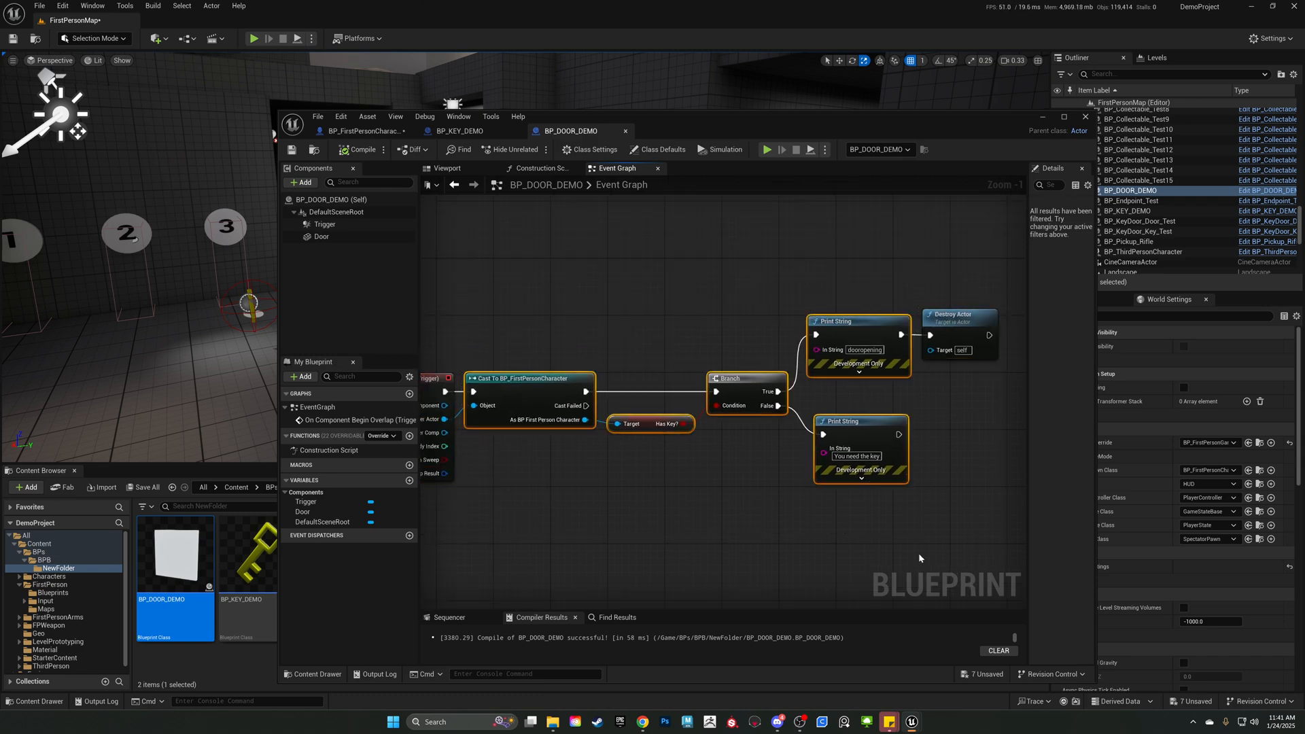
{"action": "scroll", "coordinate": [681, 487], "scroll_direction": "down", "scroll_amount": 1}
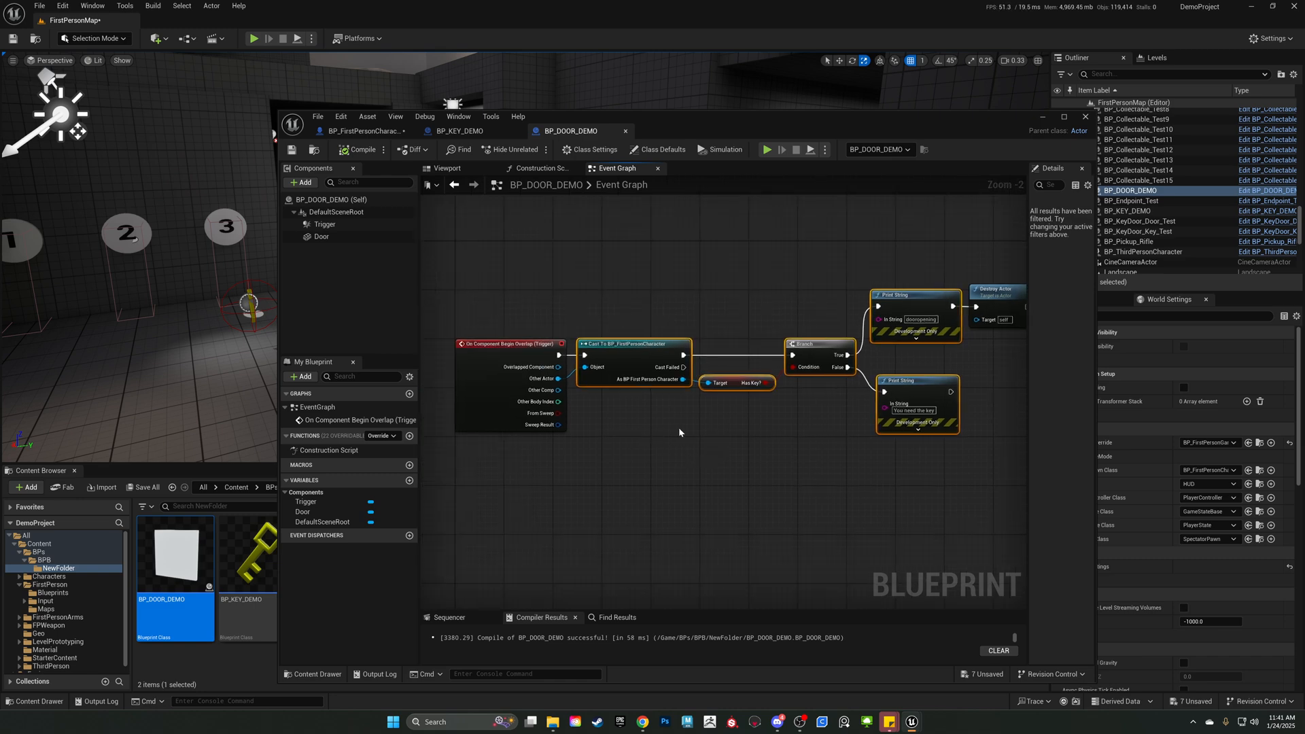
{"action": "left_click_drag", "start_coordinate": [507, 289], "coordinate": [811, 542]}
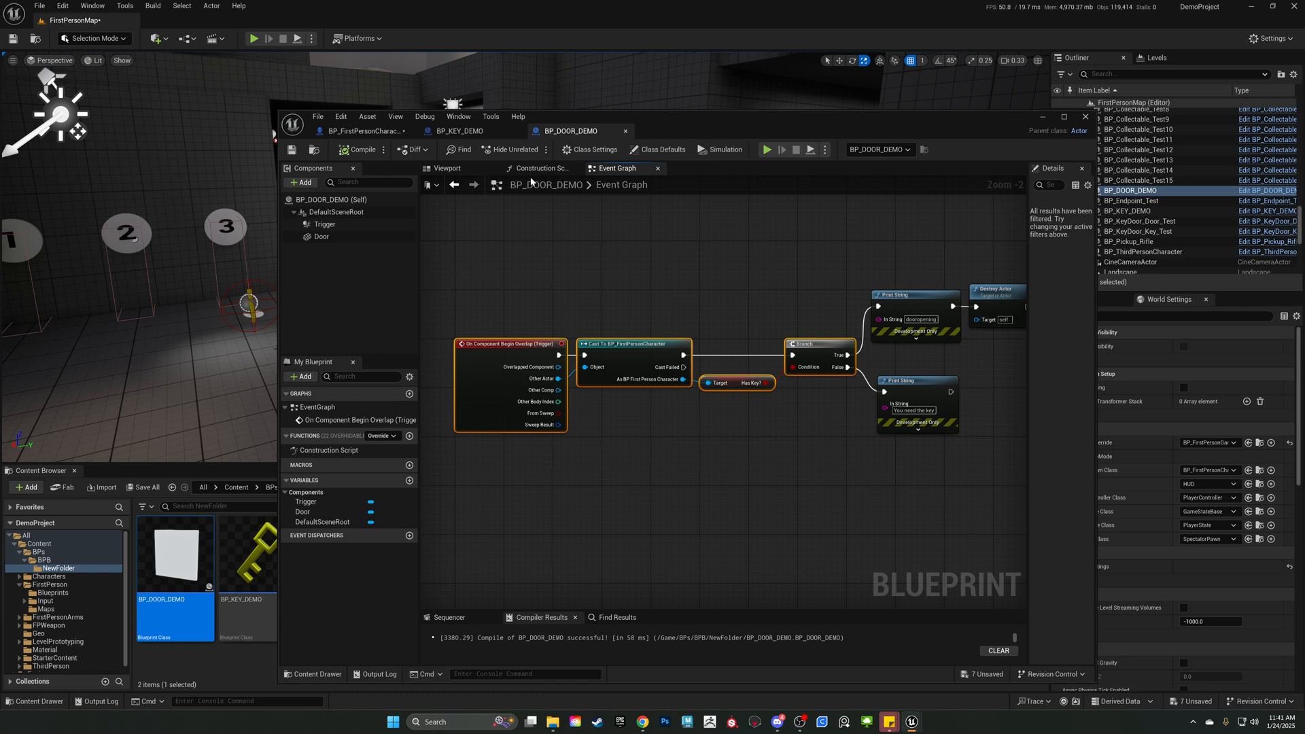
Check the SET Has Key? node in BP_KEY_DEMO's graph and return to BP_DOOR_DEMO's graph.
{"action": "left_click", "coordinate": [459, 131]}
{"action": "scroll", "coordinate": [694, 276], "scroll_direction": "up", "scroll_amount": 2}
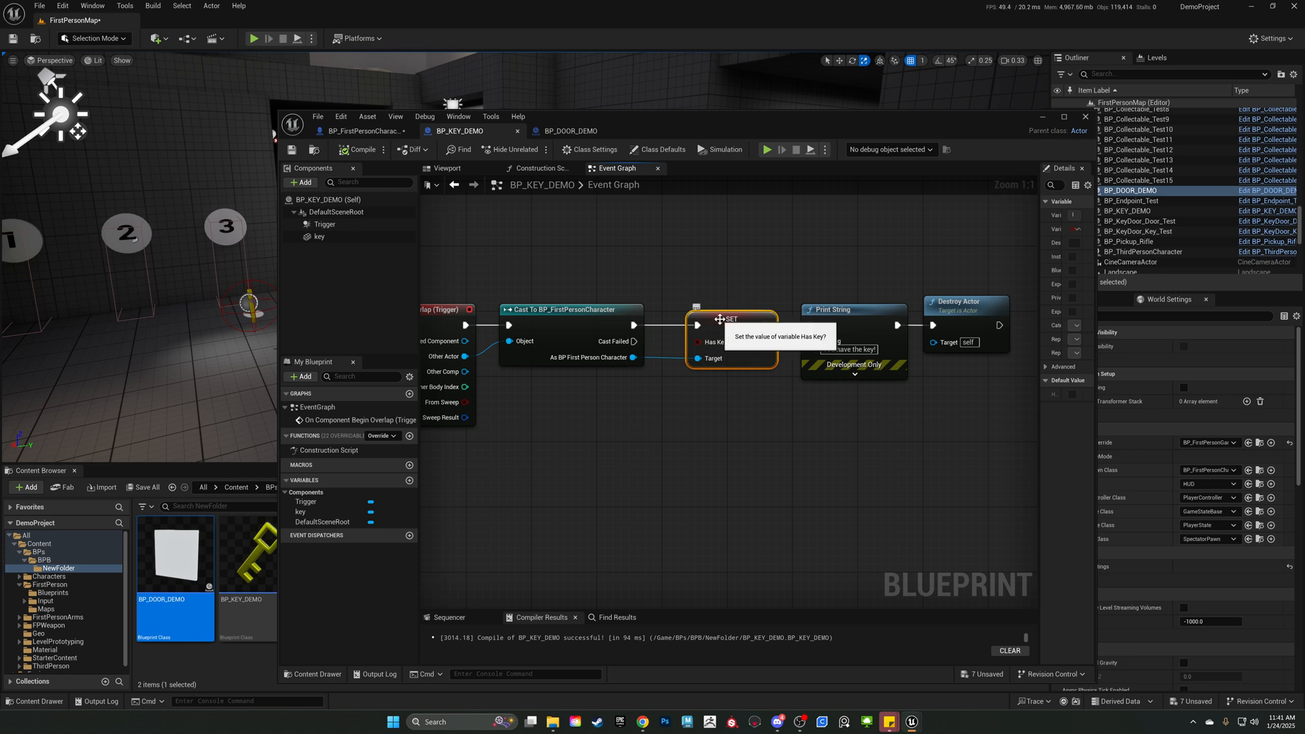
{"action": "left_click", "coordinate": [571, 131]}
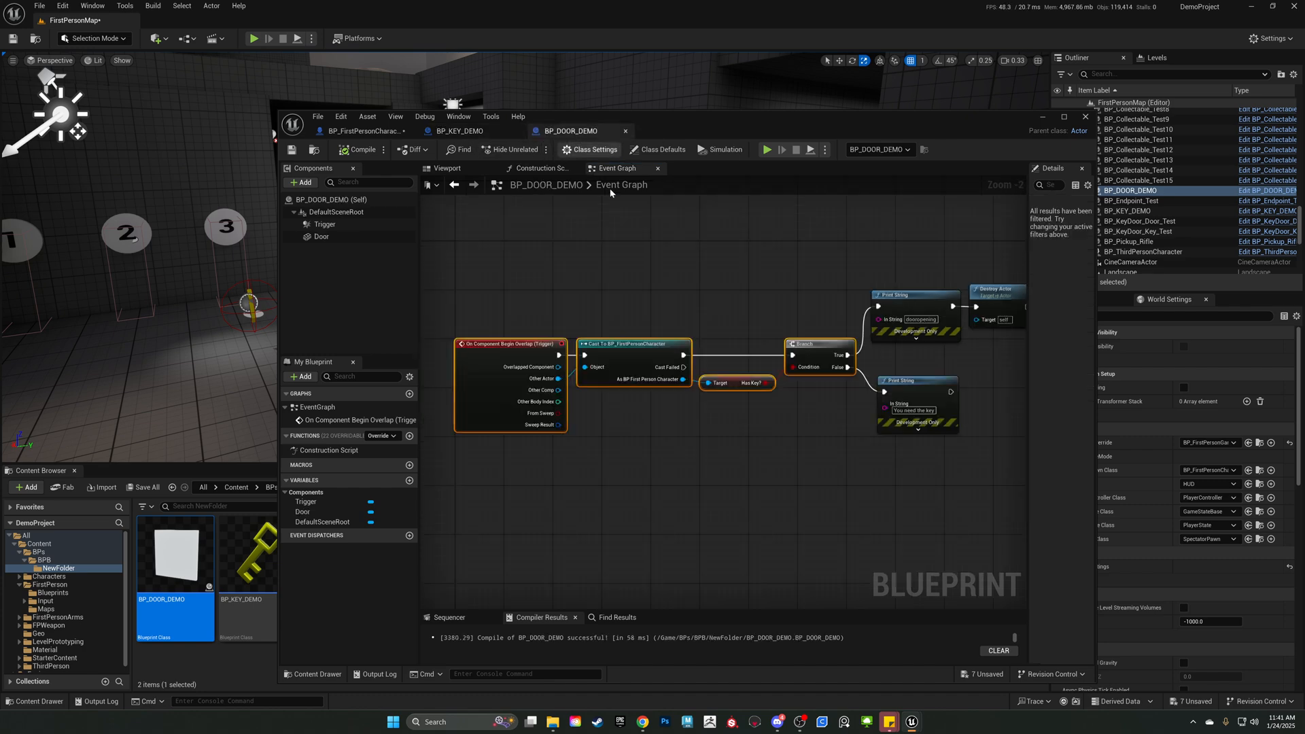
Add an AND Boolean node with a third input pin and place it below the Has Key? node.
{"action": "right_click_drag", "start_coordinate": [759, 316], "coordinate": [701, 204]}
{"action": "scroll", "coordinate": [677, 304], "scroll_direction": "up", "scroll_amount": 2}
{"action": "right_click_drag", "start_coordinate": [678, 304], "coordinate": [666, 385]}
{"action": "right_click", "coordinate": [640, 457]}
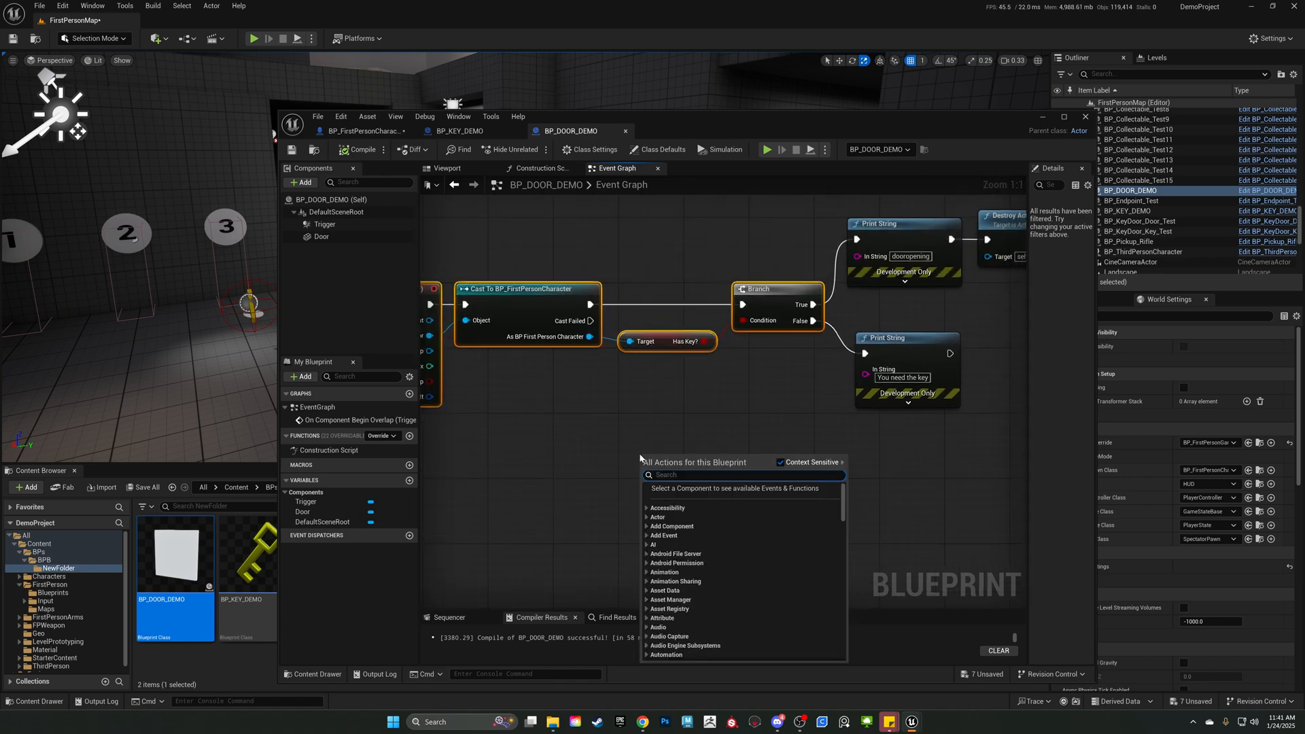
{"action": "type", "text": "and boo"}
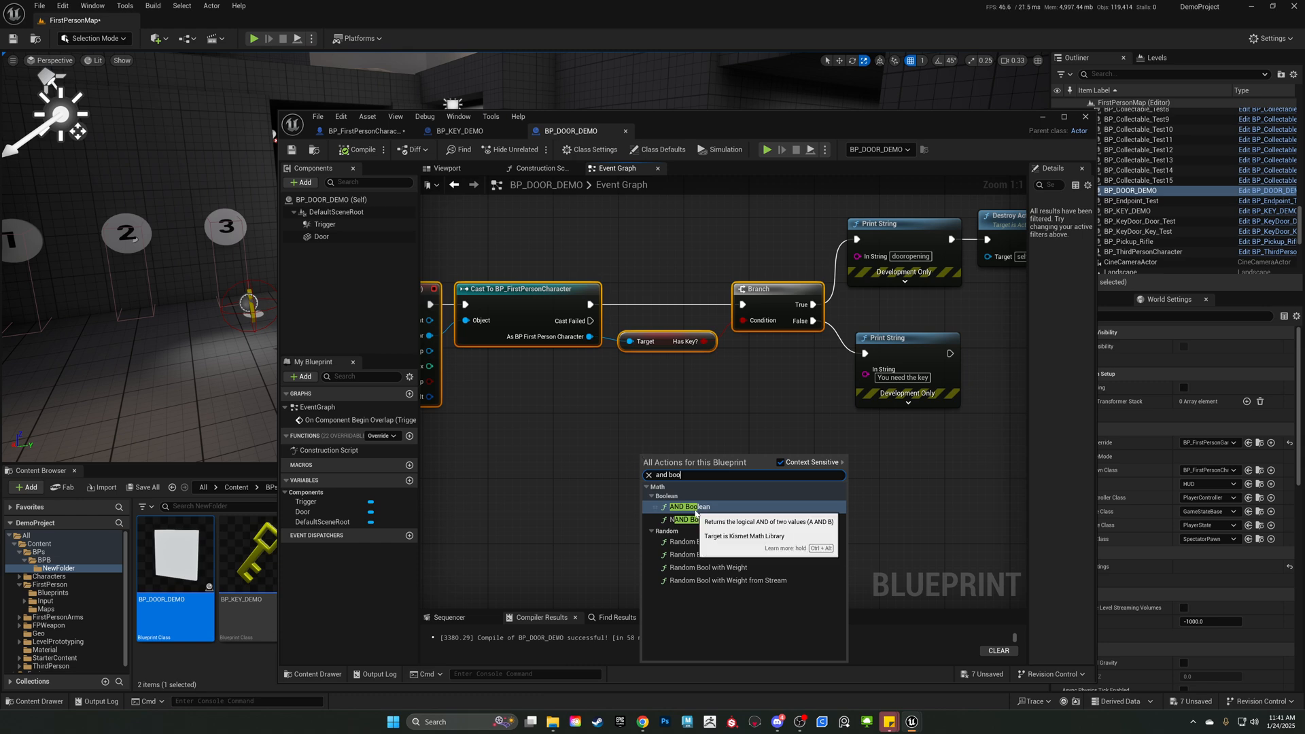
{"action": "left_click", "coordinate": [677, 509]}
{"action": "left_click", "coordinate": [722, 483]}
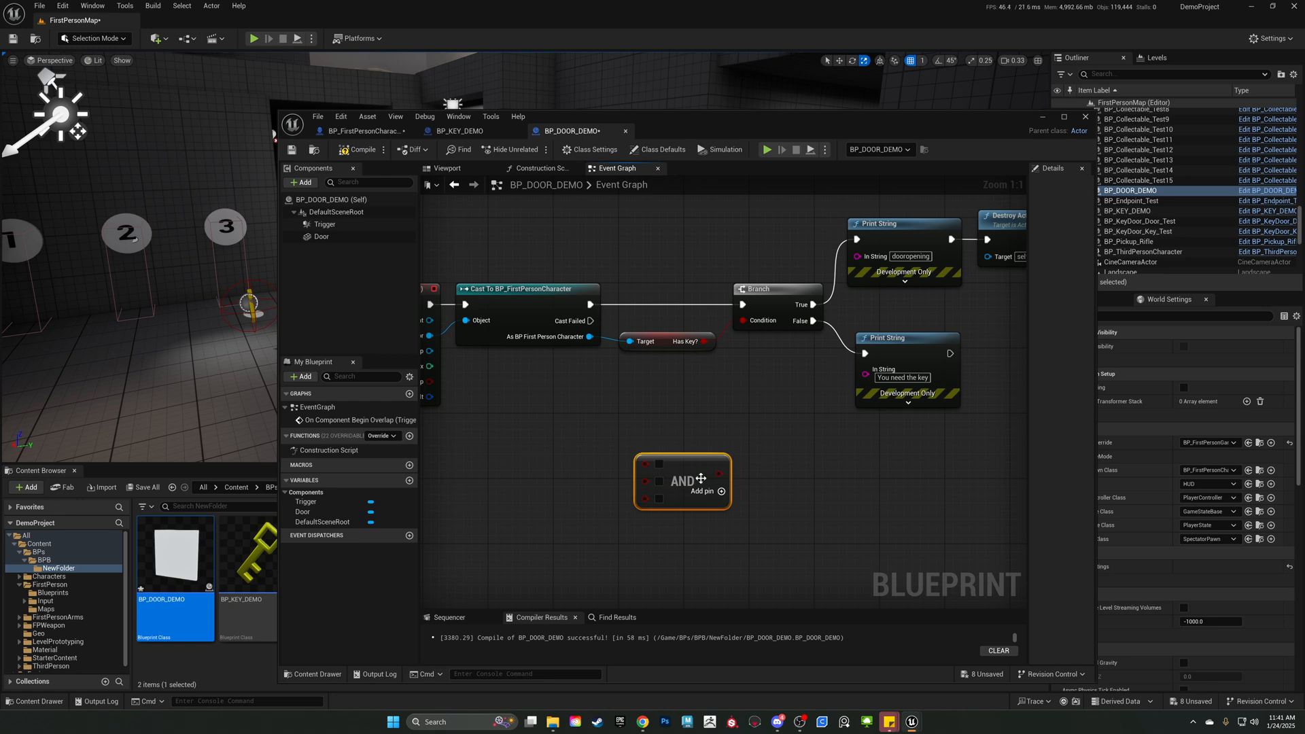
{"action": "left_click_drag", "start_coordinate": [700, 476], "coordinate": [741, 436]}
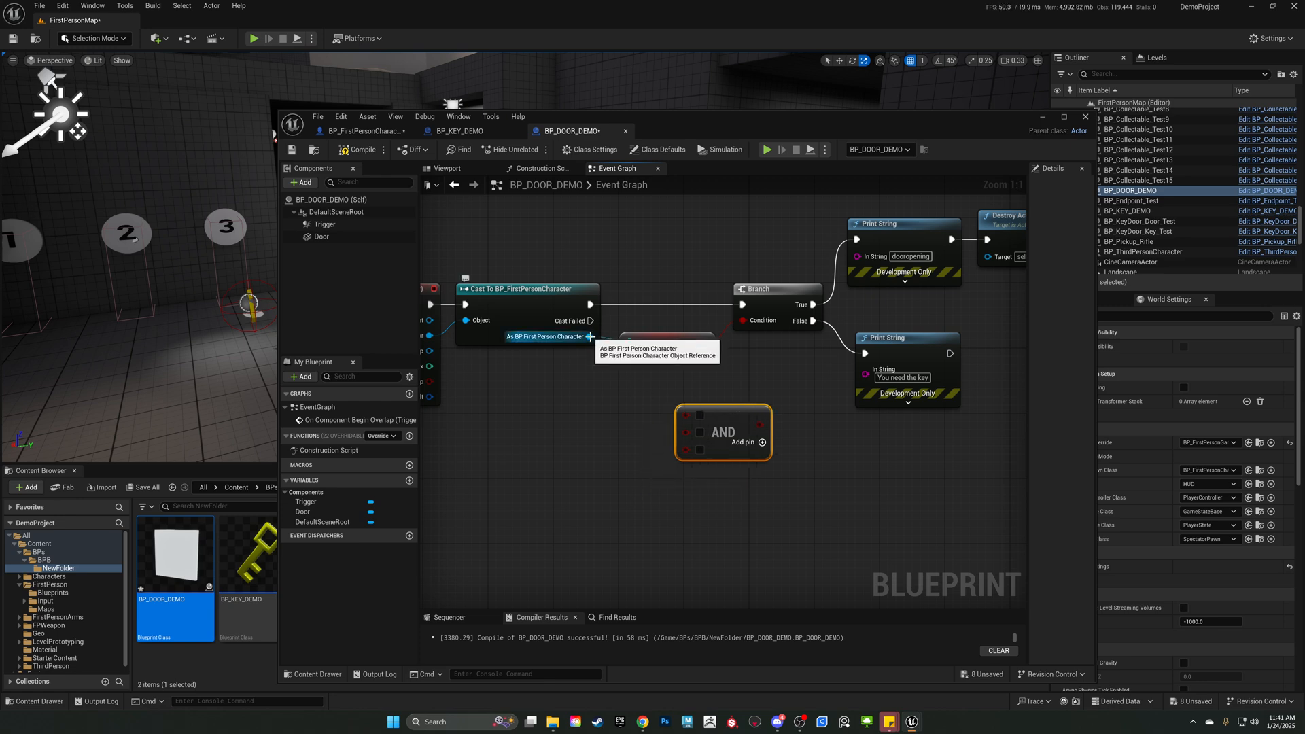
Explore how the AND node could connect the character reference and the Branch Condition, and delete the AND node.
{"action": "left_click_drag", "start_coordinate": [590, 337], "coordinate": [596, 420]}
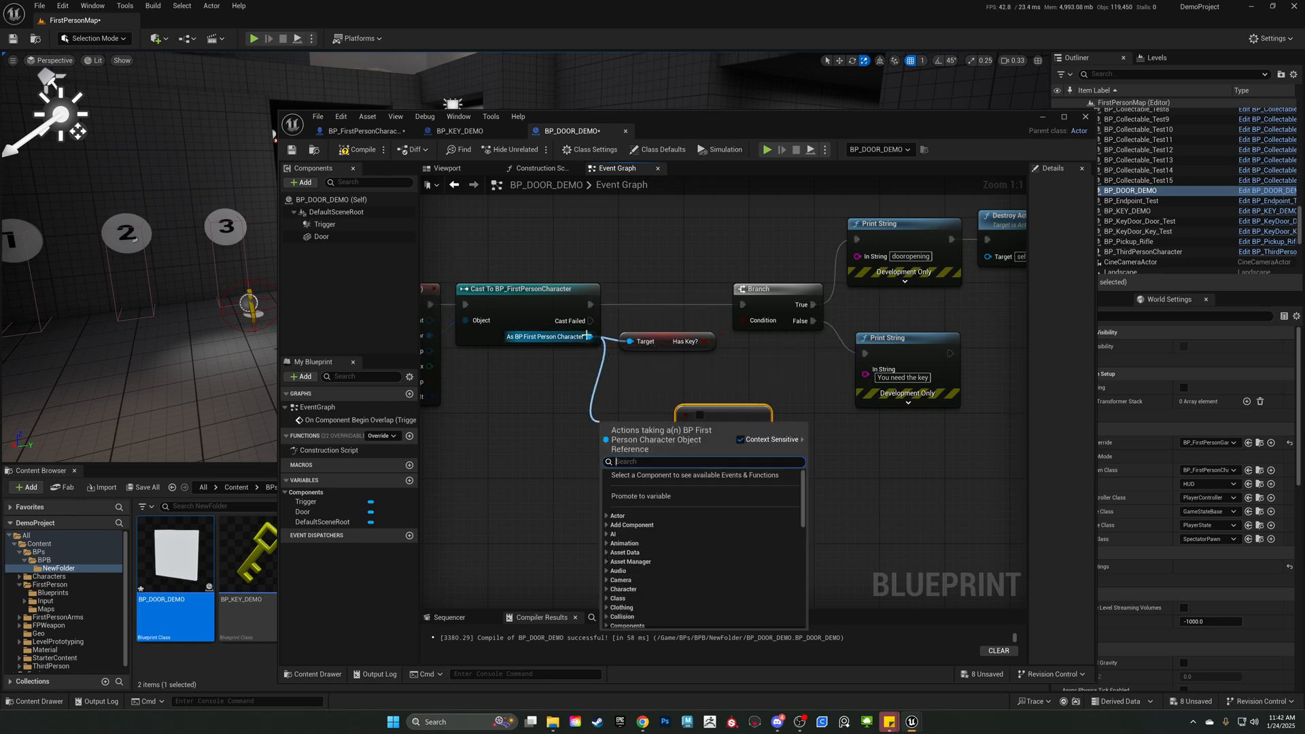
{"action": "left_click", "coordinate": [491, 276]}
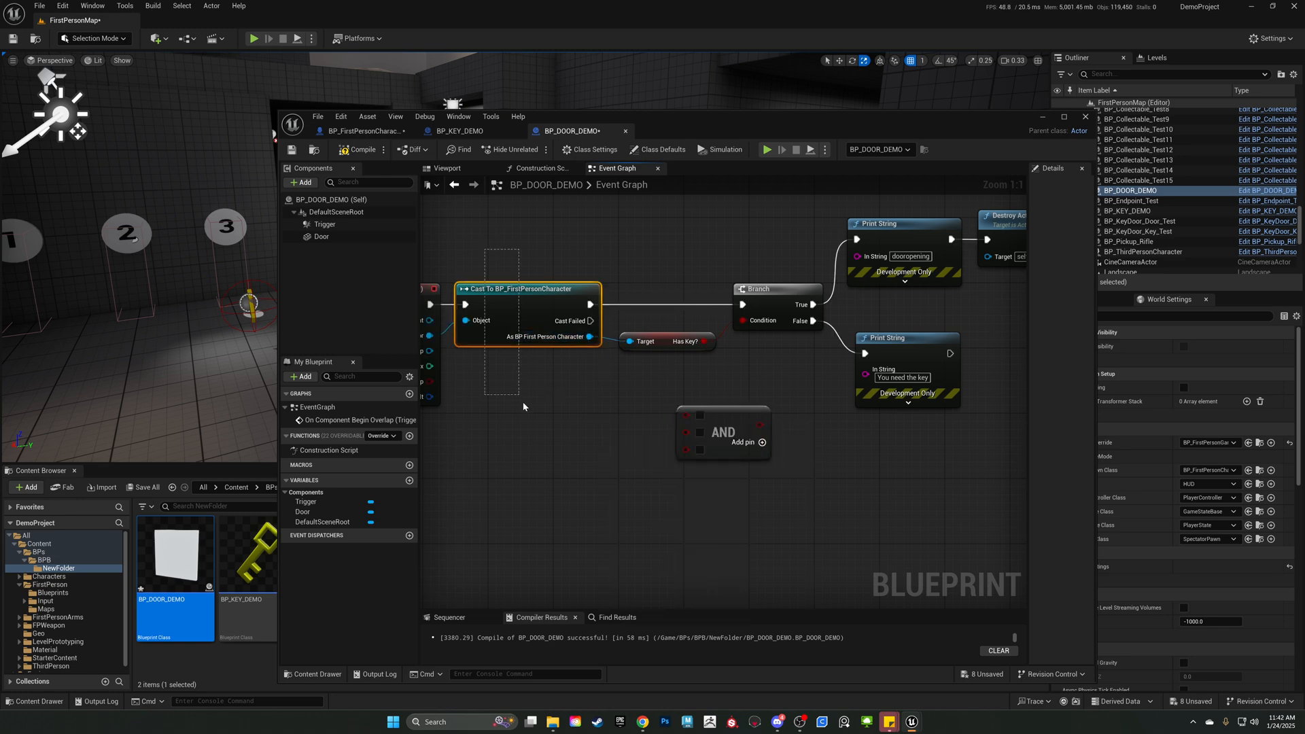
{"action": "left_click_drag", "start_coordinate": [590, 337], "coordinate": [612, 381]}
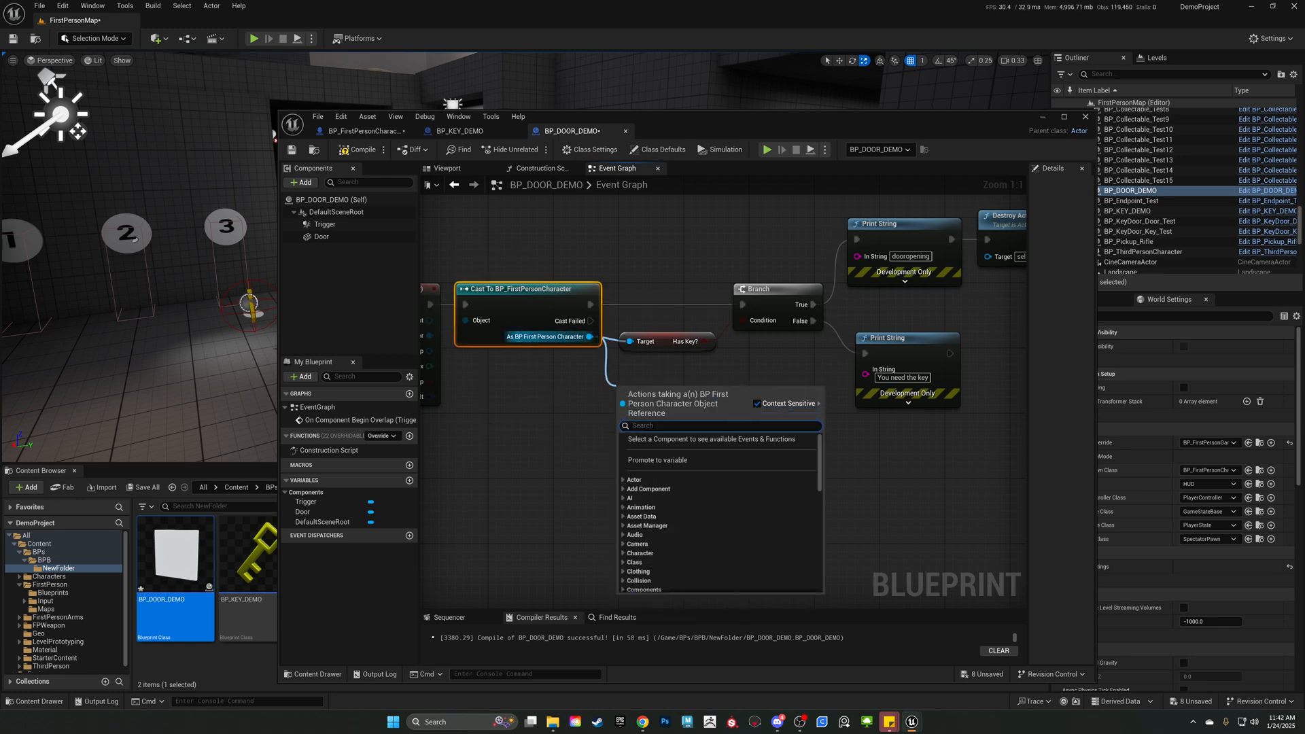
{"action": "left_click", "coordinate": [752, 377]}
{"action": "left_click_drag", "start_coordinate": [717, 418], "coordinate": [711, 391]}
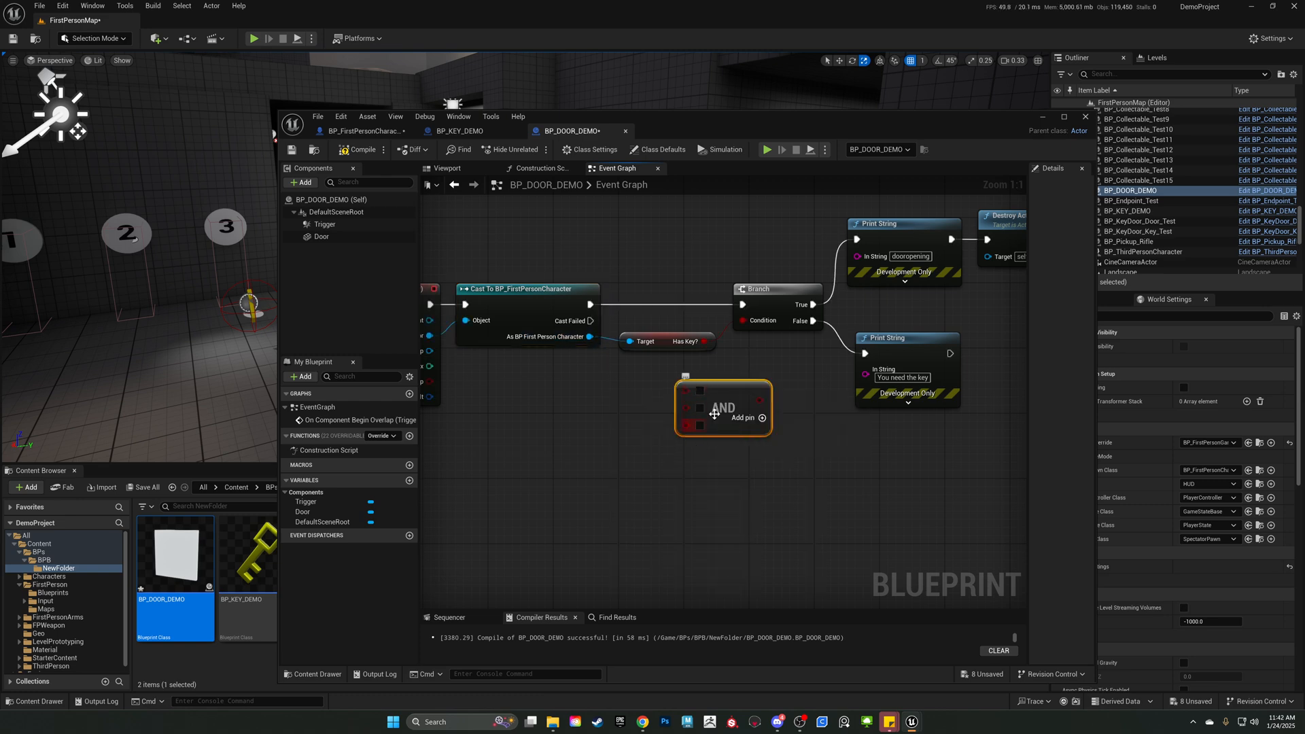
{"action": "left_click_drag", "start_coordinate": [710, 413], "coordinate": [775, 375]}
{"action": "left_click", "coordinate": [751, 404]}
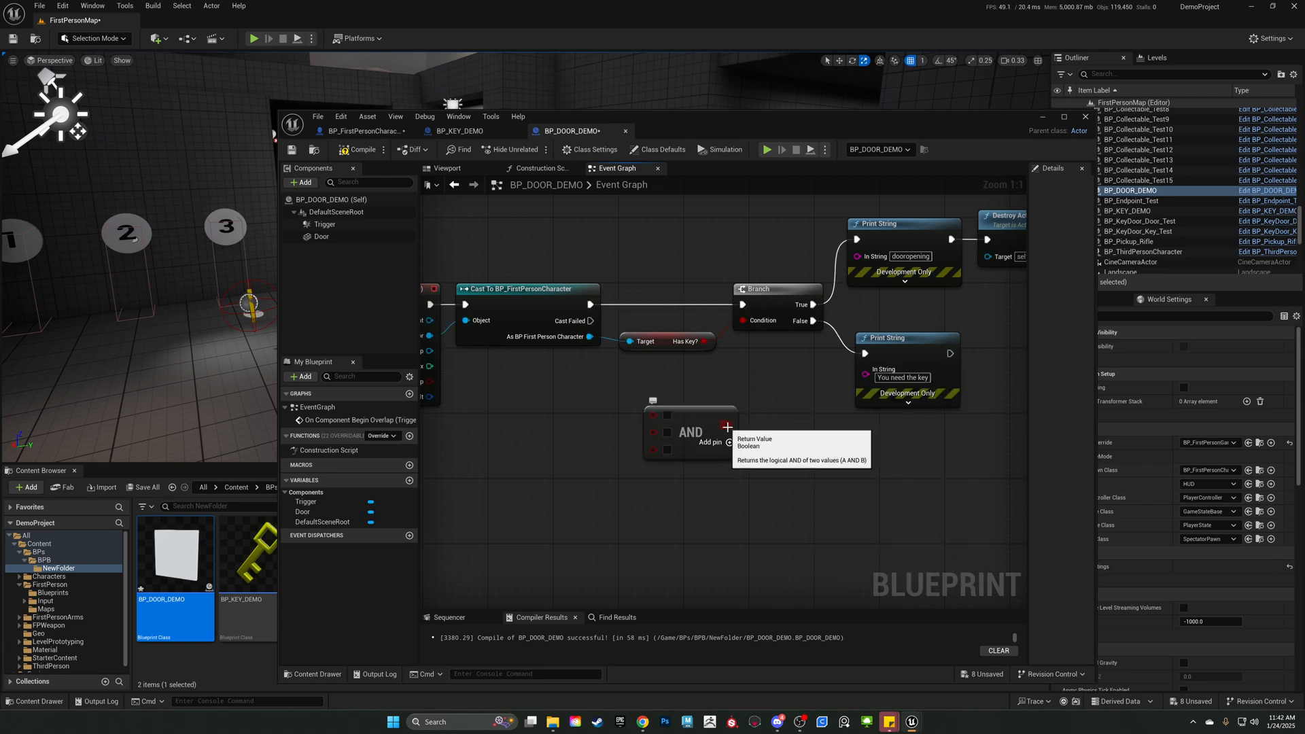
{"action": "left_click_drag", "start_coordinate": [727, 427], "coordinate": [768, 368]}
{"action": "left_click", "coordinate": [738, 374]}
{"action": "left_click_drag", "start_coordinate": [681, 383], "coordinate": [657, 469]}
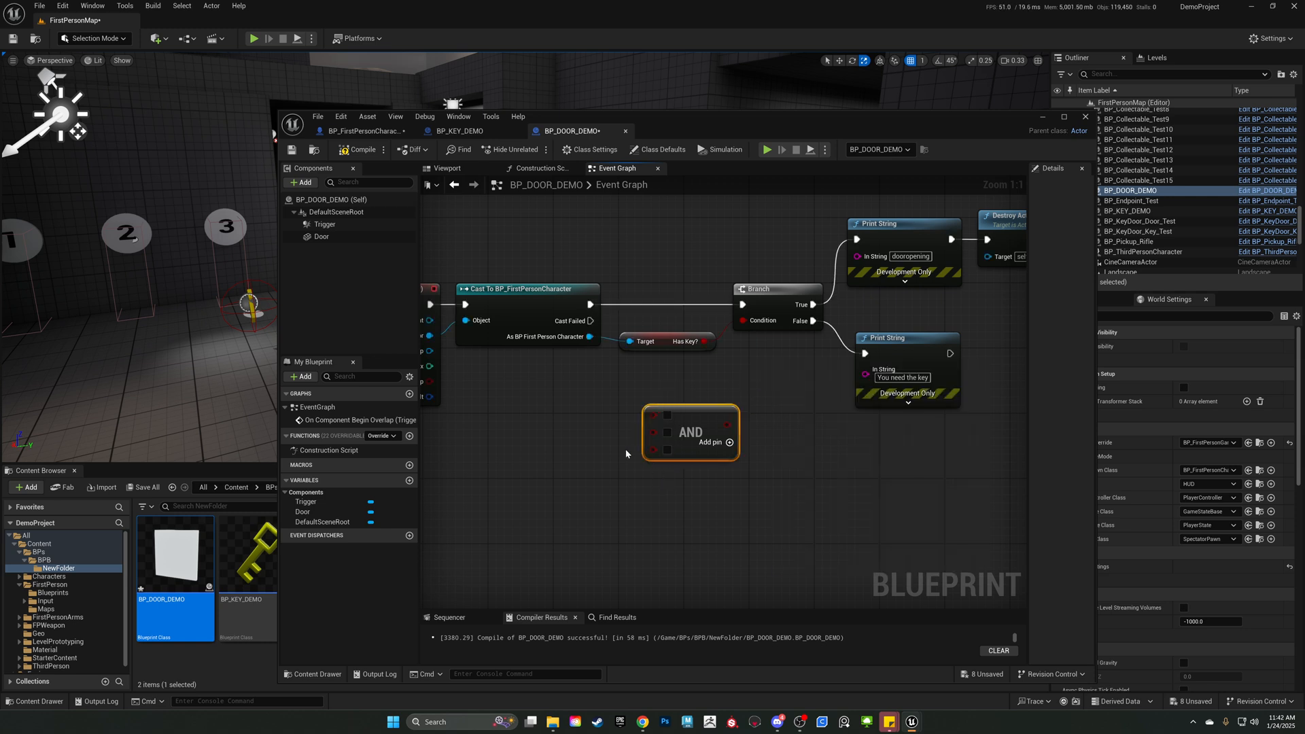
{"action": "key", "text": "Delete"}
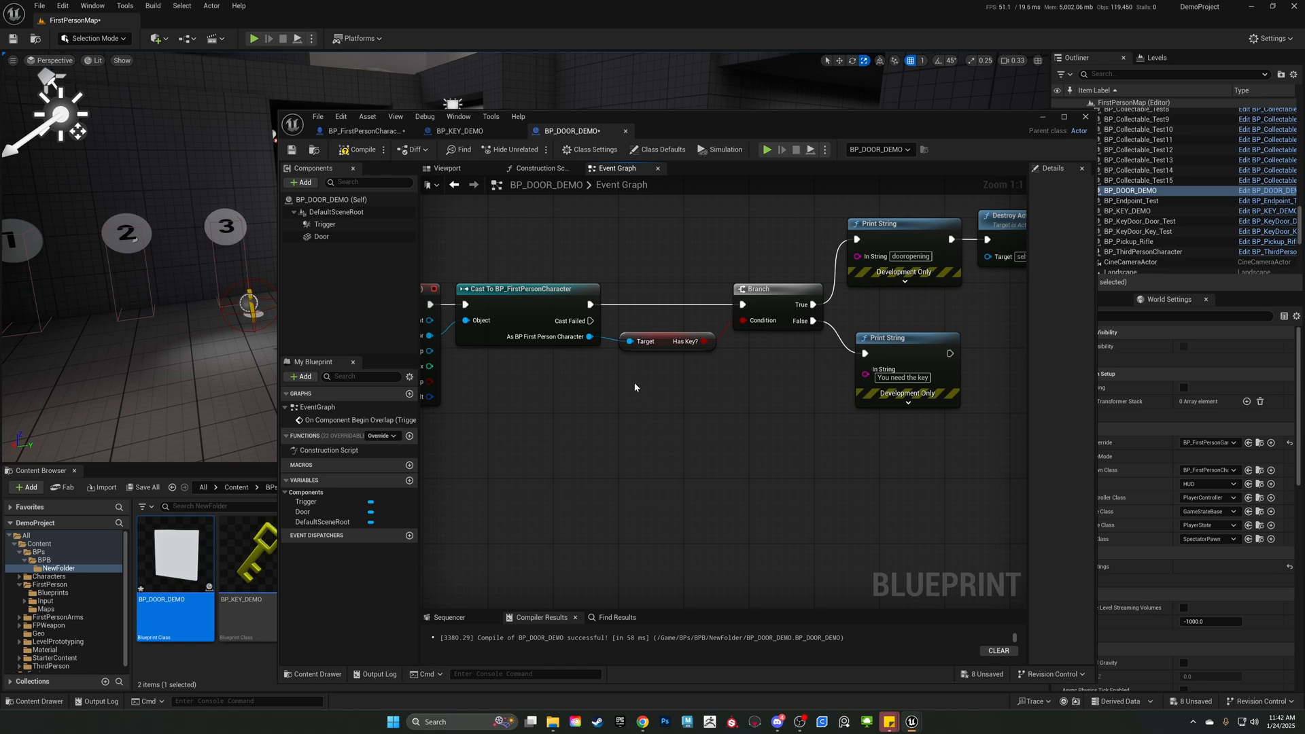
Bring the door graph's True path into view and move the blueprint editor window so the door in the level is visible.
{"action": "right_click_drag", "start_coordinate": [706, 278], "coordinate": [486, 395]}
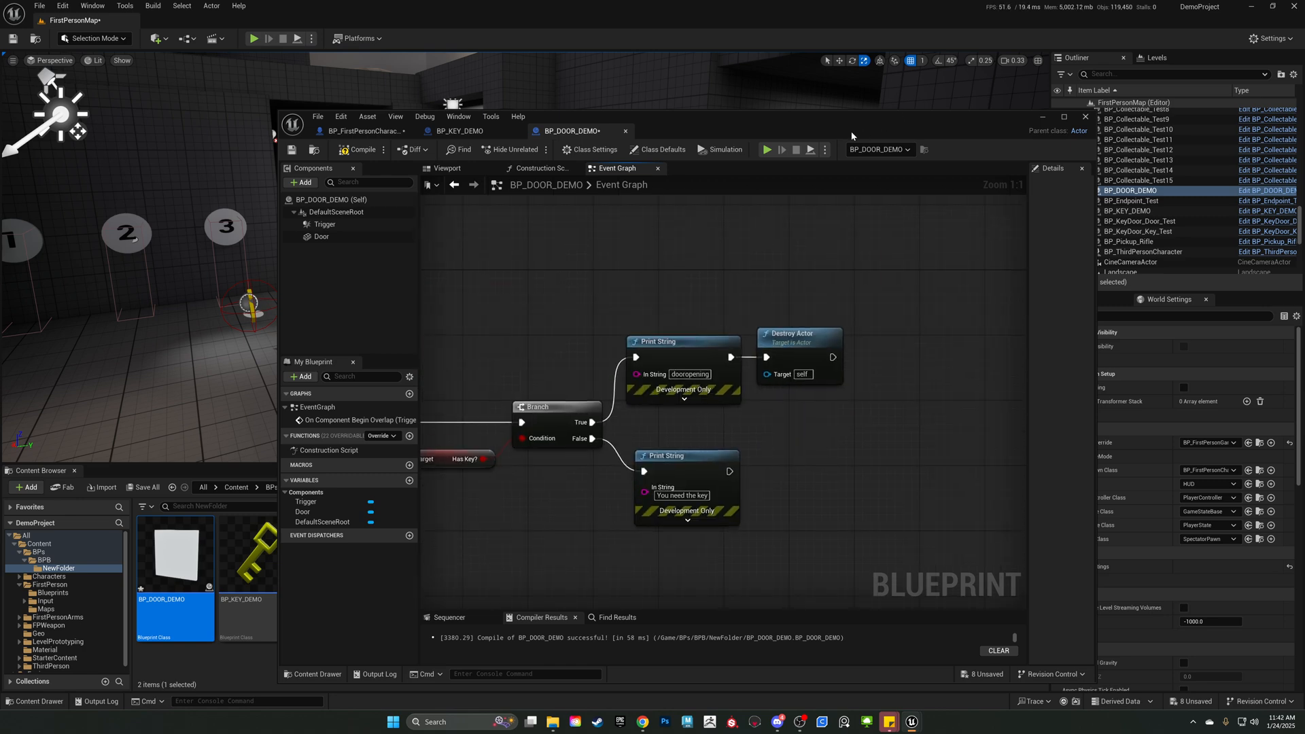
{"action": "left_click_drag", "start_coordinate": [828, 124], "coordinate": [576, 329]}
{"action": "mouse_move", "coordinate": [709, 312]}
{"action": "right_mouse_down"}
{"action": "mouse_move", "coordinate": [761, 333]}
{"action": "mouse_move", "coordinate": [709, 312]}
{"action": "right_mouse_up"}
Delete the Destroy Actor node after the "dooropening" Print String and make empty graph space beside the Print String nodes.
{"action": "left_click", "coordinate": [578, 549]}
{"action": "right_click_drag", "start_coordinate": [528, 488], "coordinate": [601, 416]}
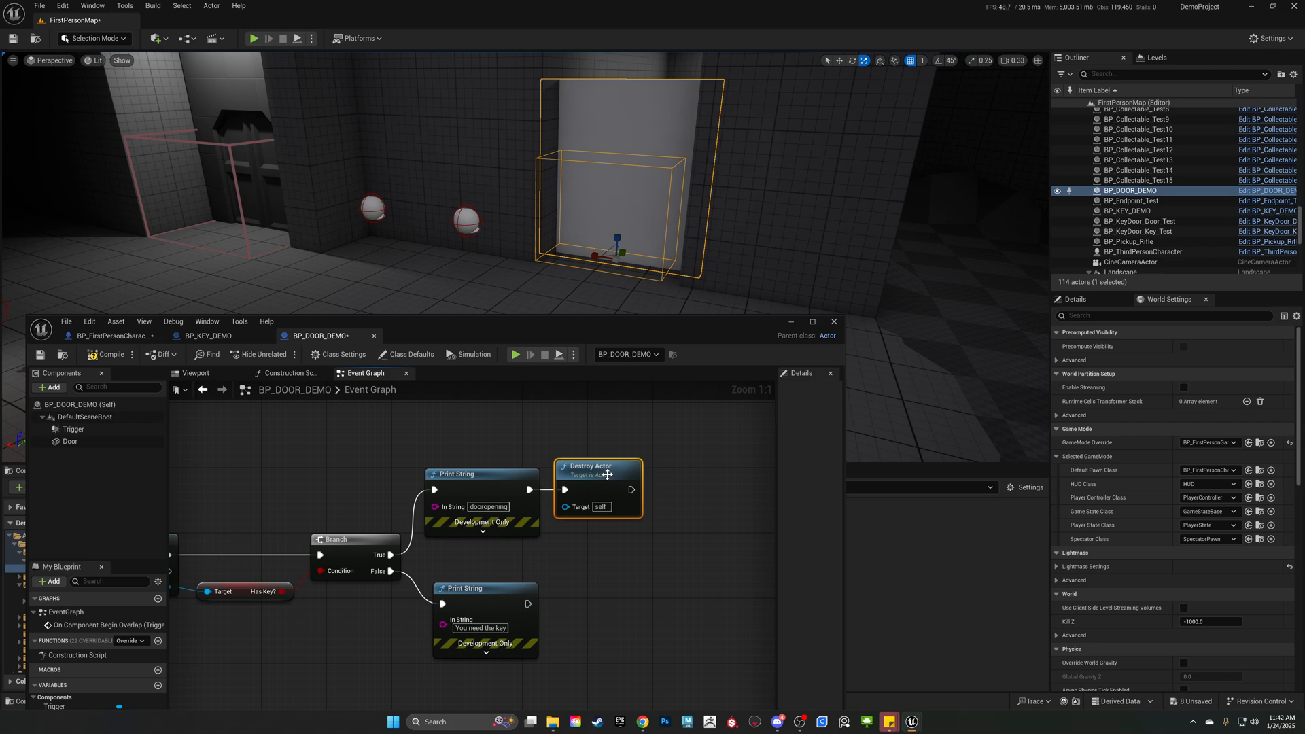
{"action": "key", "text": "Delete"}
{"action": "right_click_drag", "start_coordinate": [603, 463], "coordinate": [524, 524]}
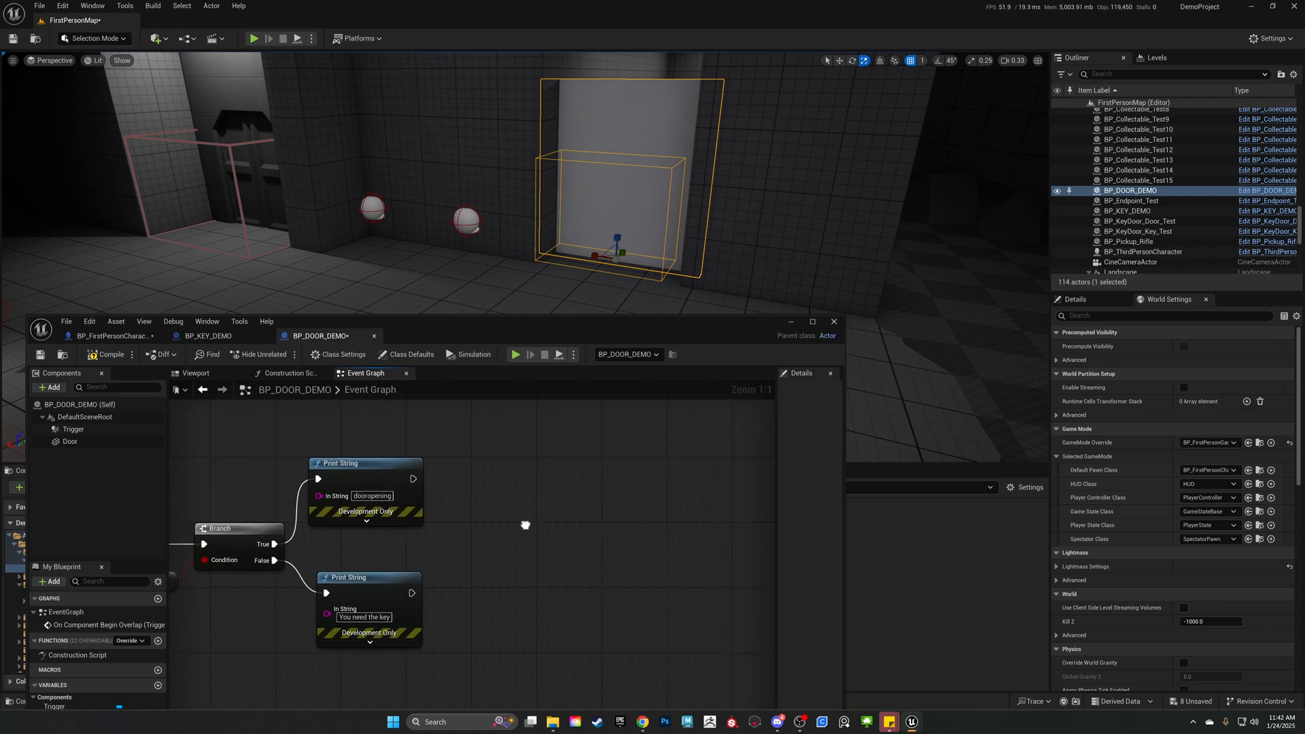
{"action": "left_click_drag", "start_coordinate": [536, 330], "coordinate": [644, 169]}
{"action": "right_click_drag", "start_coordinate": [728, 500], "coordinate": [667, 549]}
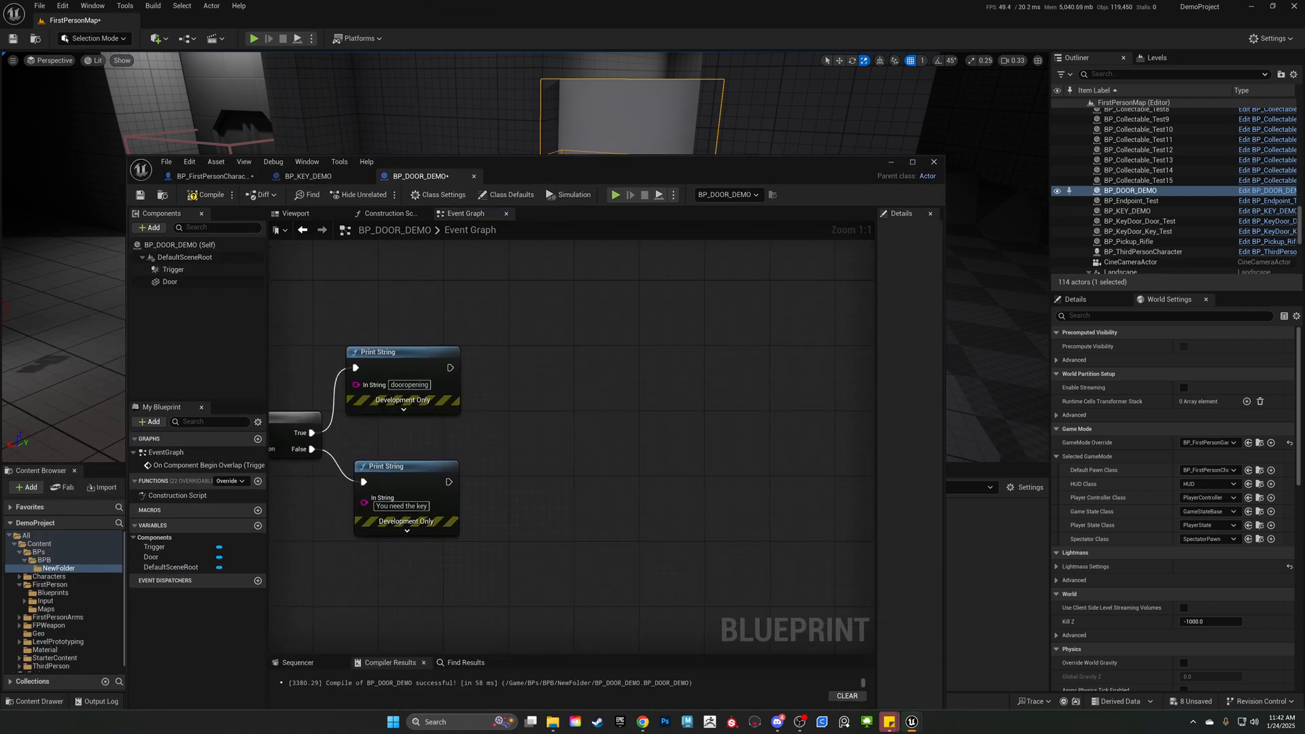
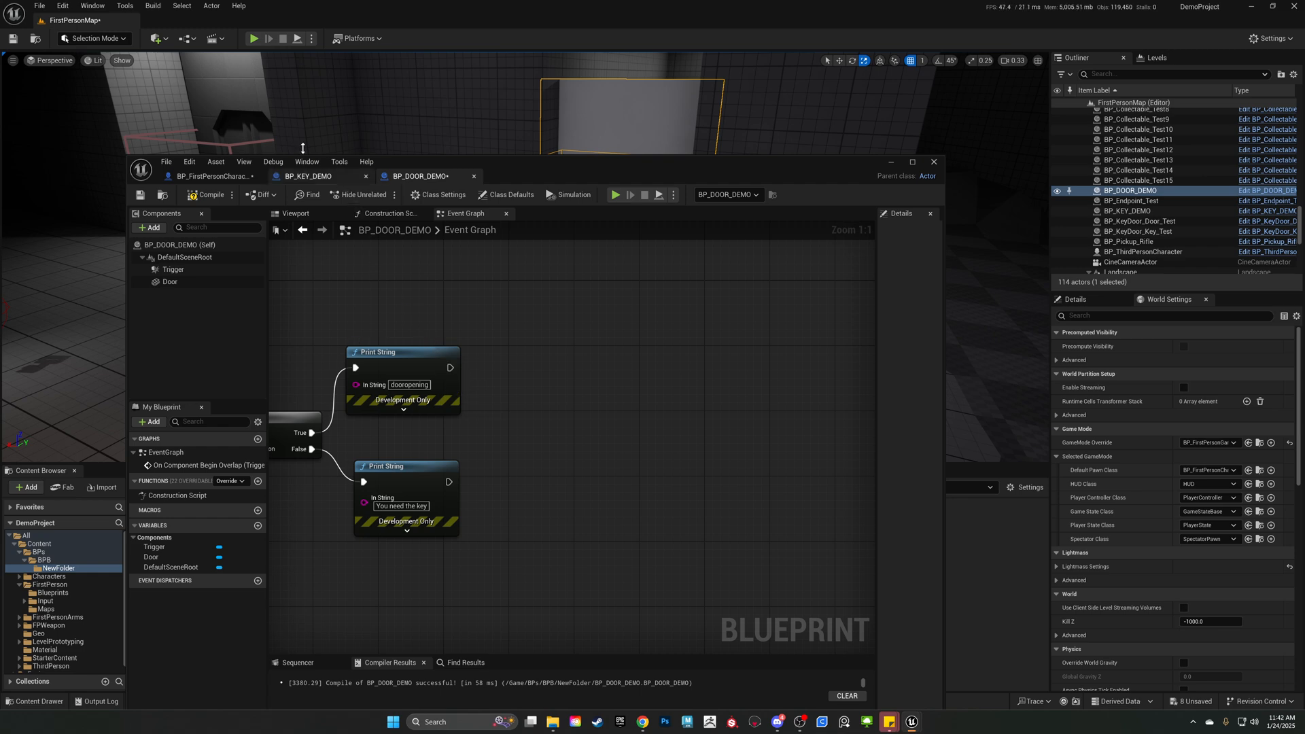
Move the "You need the key" Print String node farther below the "dooropening" Print String node.
{"action": "right_click_drag", "start_coordinate": [477, 373], "coordinate": [540, 341]}
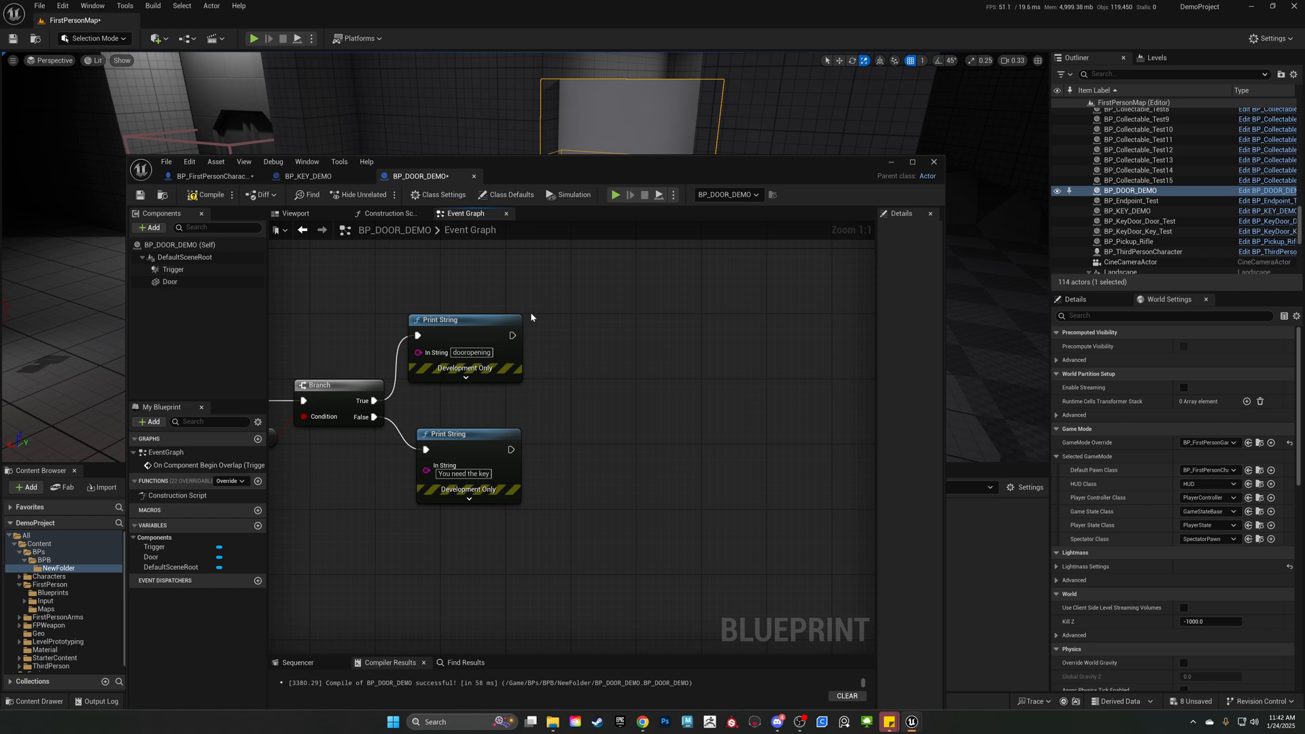
{"action": "right_click_drag", "start_coordinate": [586, 363], "coordinate": [517, 307]}
{"action": "left_click_drag", "start_coordinate": [418, 379], "coordinate": [408, 484]}
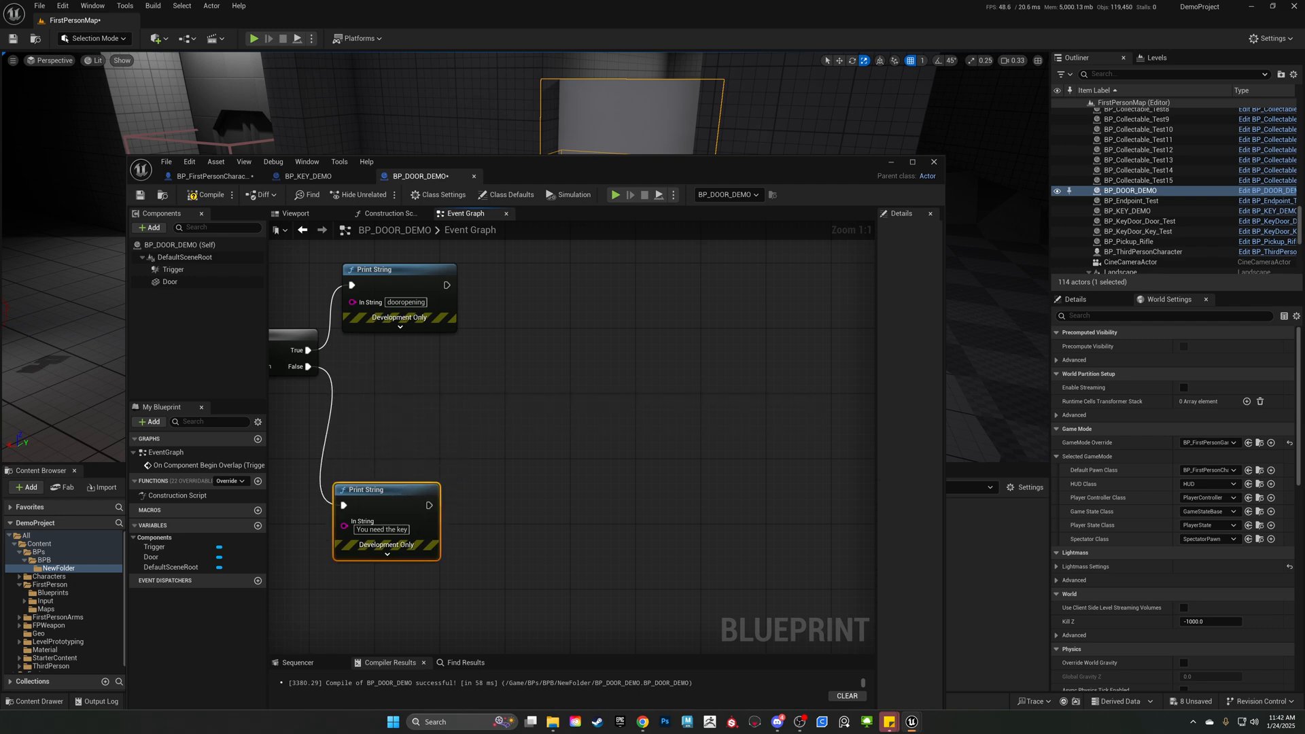
Add a timeline named Door Opening with its Play input fed by the "dooropening" Print String, and place it beside that node.
{"action": "right_click_drag", "start_coordinate": [456, 293], "coordinate": [454, 349]}
{"action": "left_click_drag", "start_coordinate": [446, 341], "coordinate": [581, 345]}
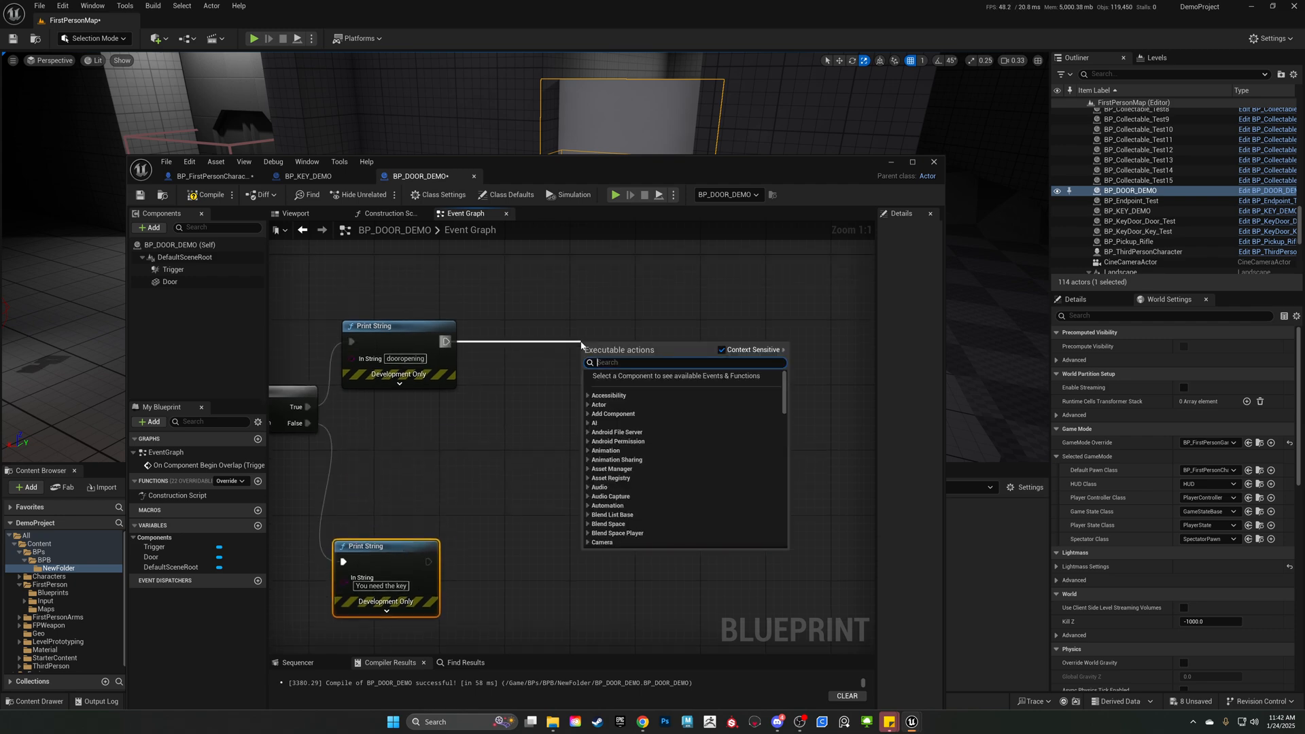
{"action": "type", "text": "timeline"}
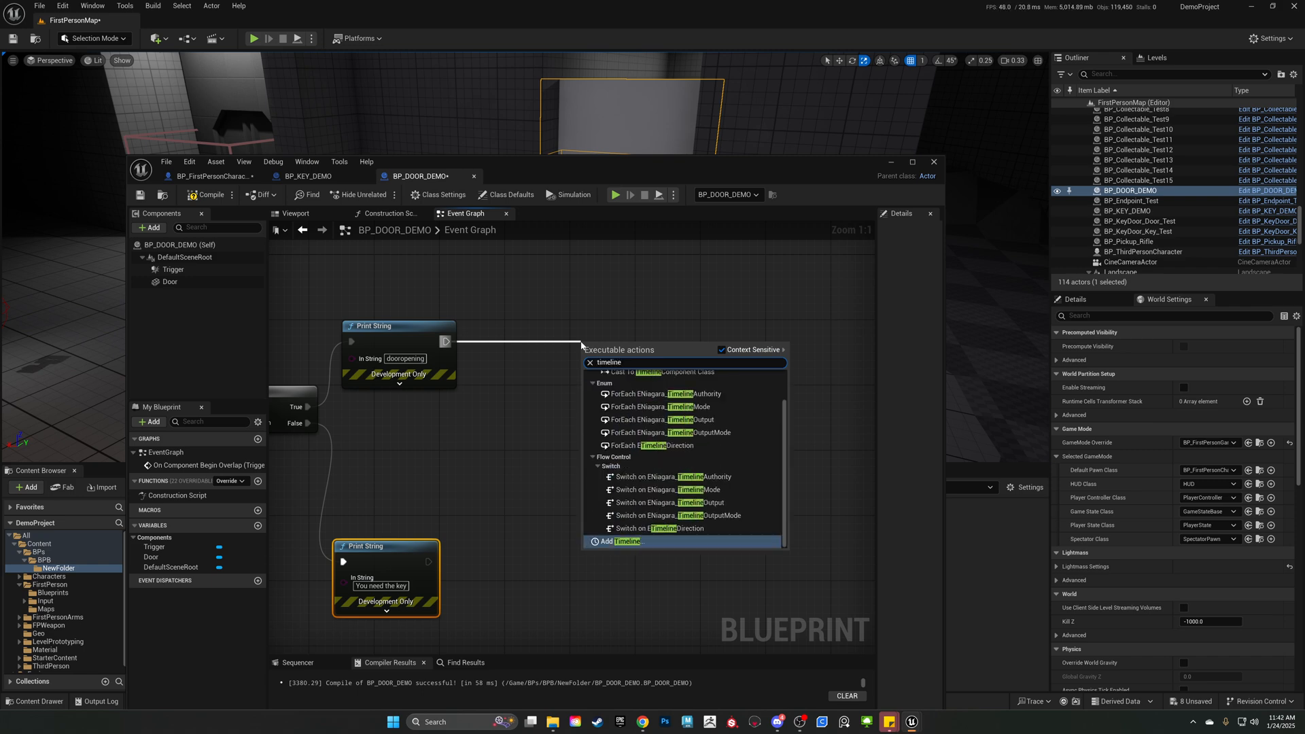
{"action": "key", "text": "Return"}
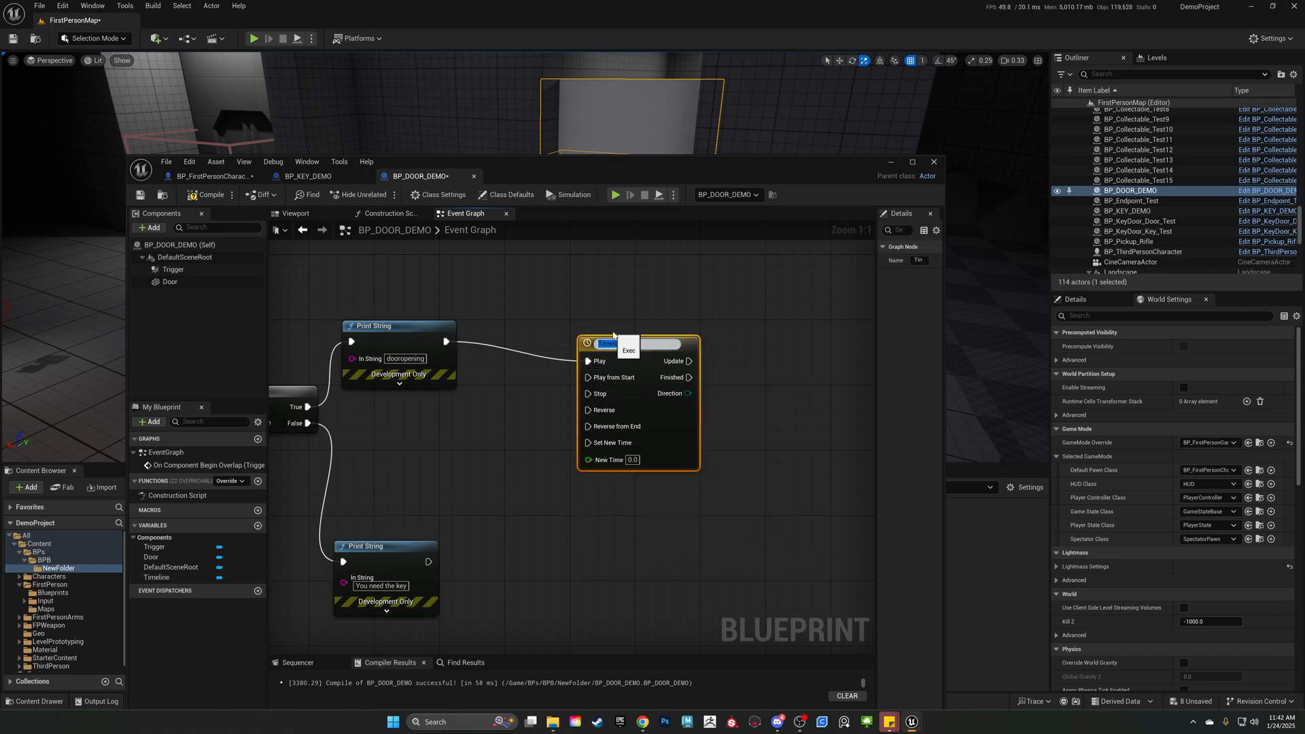
{"action": "type", "text": "Door Opening"}
{"action": "left_click", "coordinate": [782, 242]}
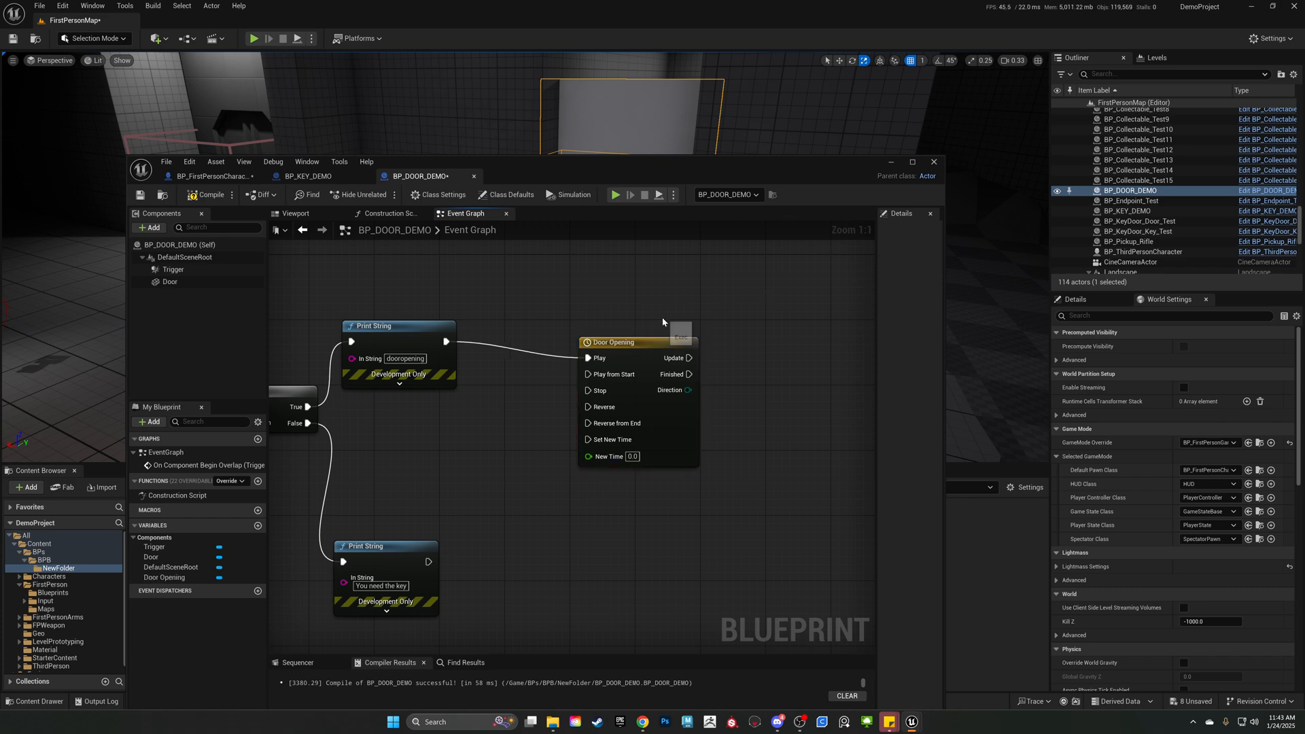
{"action": "left_click_drag", "start_coordinate": [644, 346], "coordinate": [554, 329]}
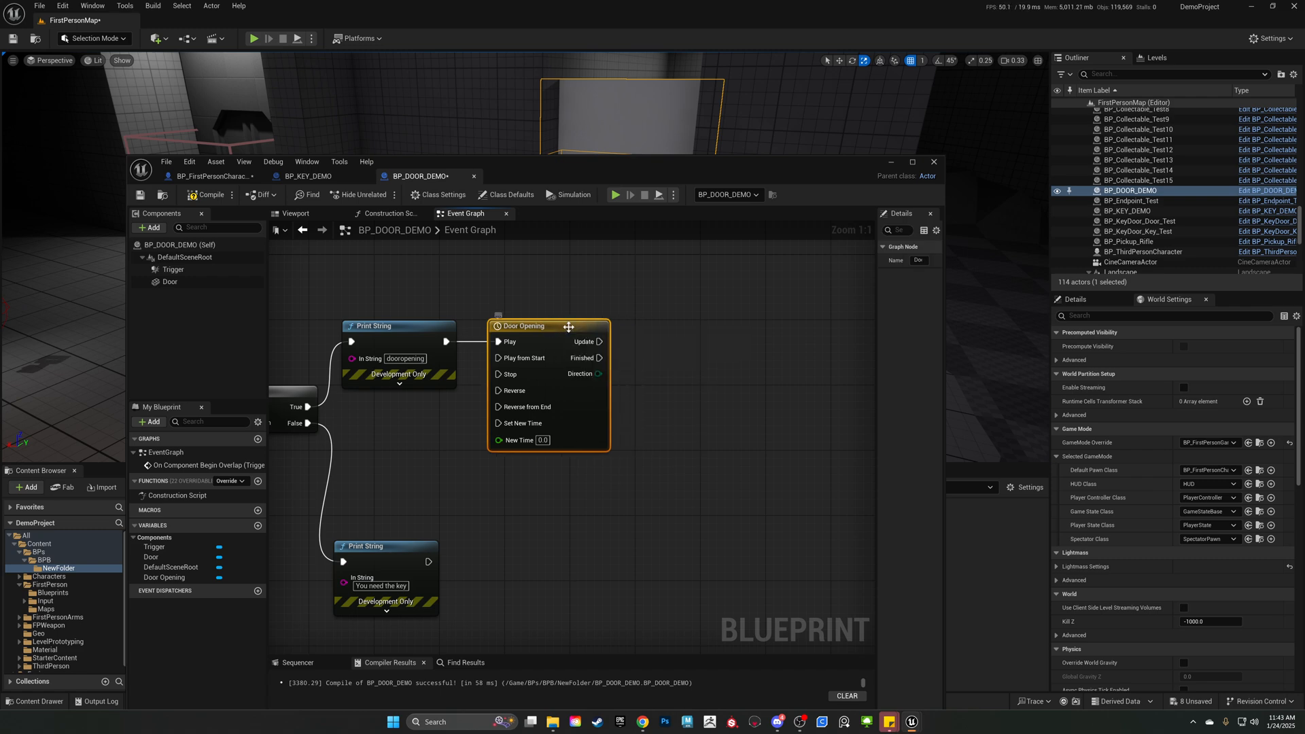
Open the Door Opening timeline and add a float track named Alpha.
{"action": "double_click", "coordinate": [554, 329]}
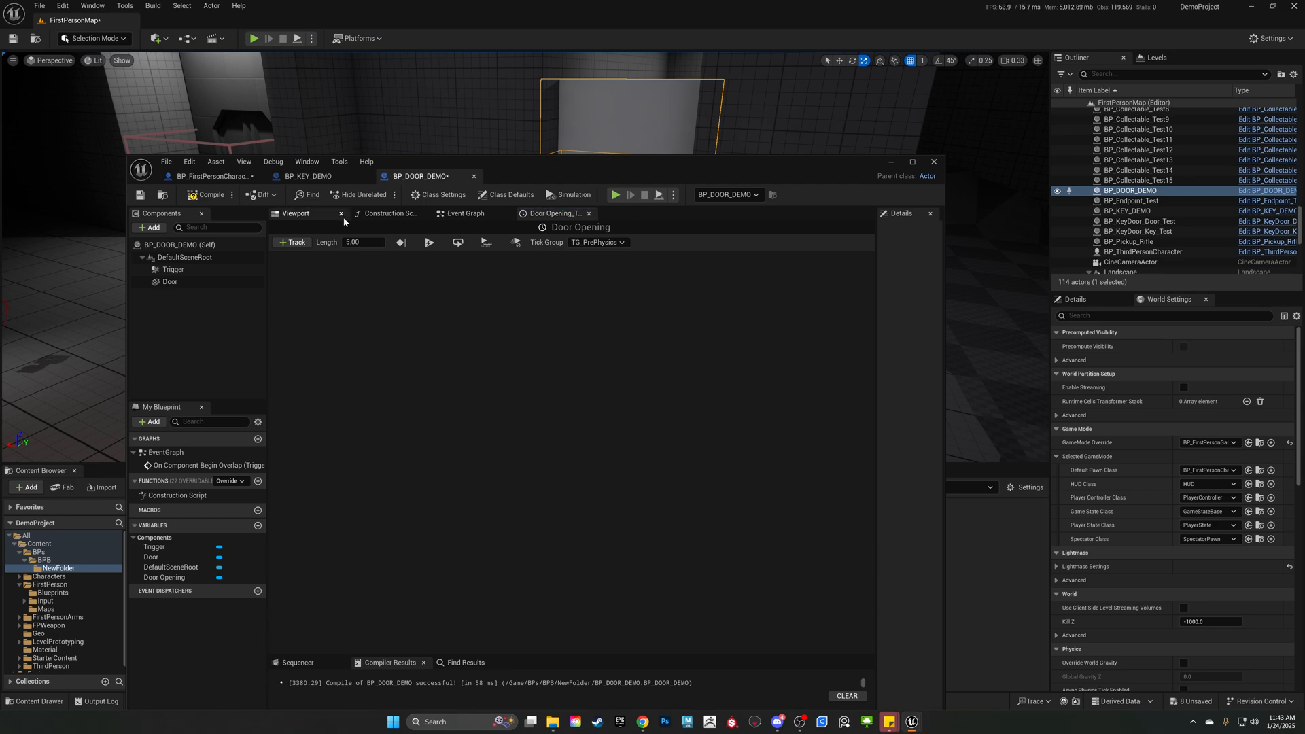
{"action": "left_click", "coordinate": [294, 243]}
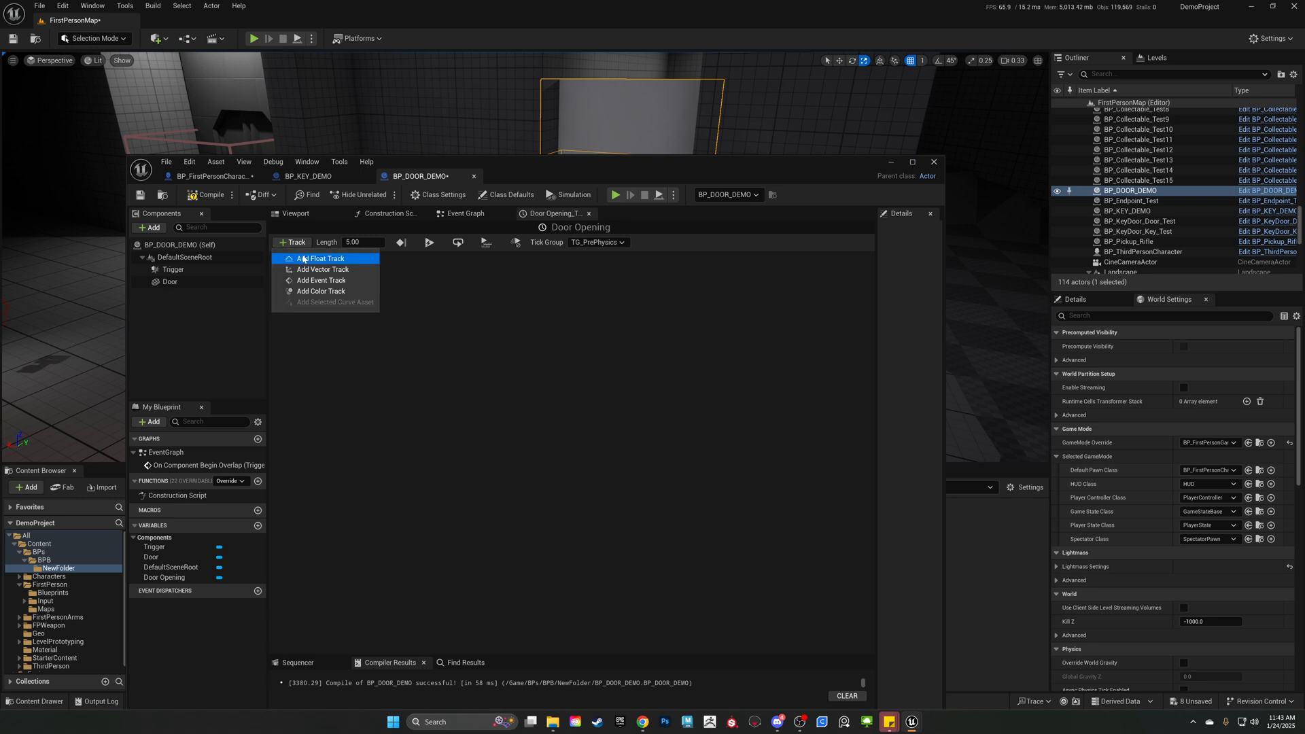
{"action": "left_click", "coordinate": [320, 256]}
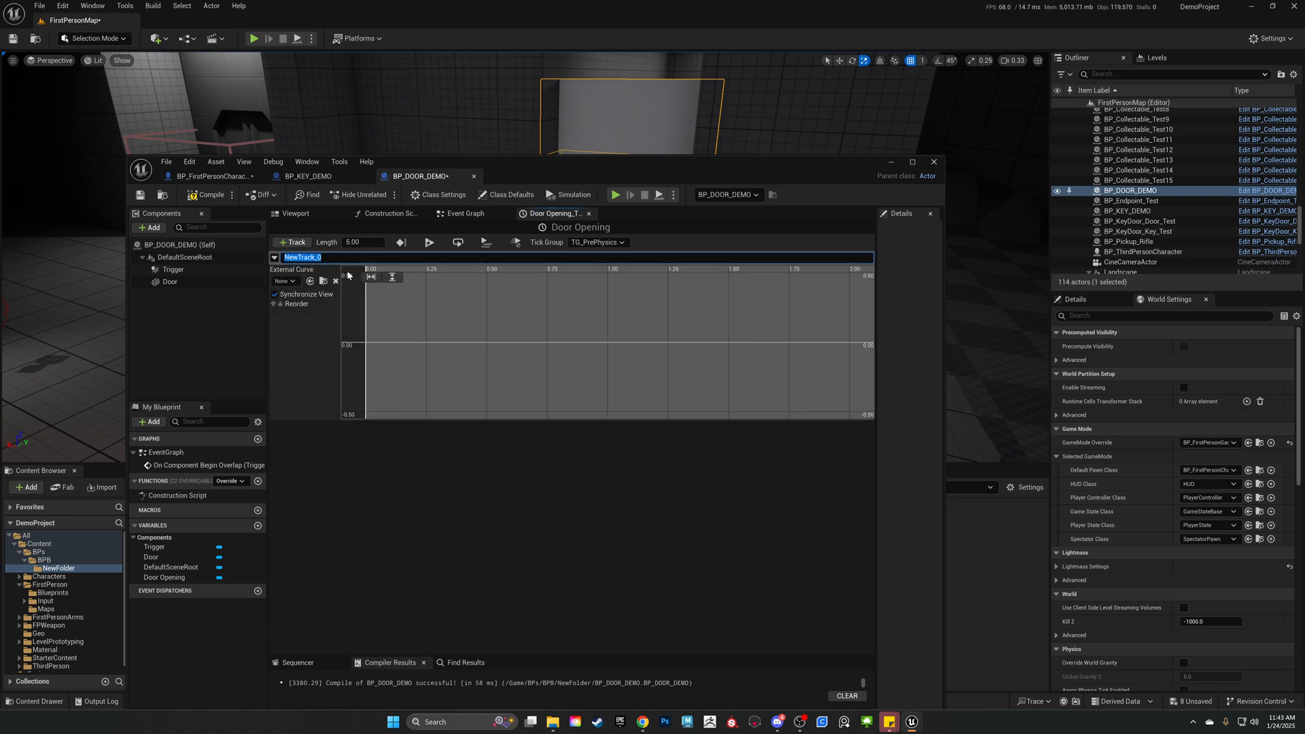
{"action": "type", "text": "Alpha"}
Add a first key to the Alpha curve at time 0 with value 0.
{"action": "right_click", "coordinate": [383, 349]}
{"action": "left_click", "coordinate": [405, 325]}
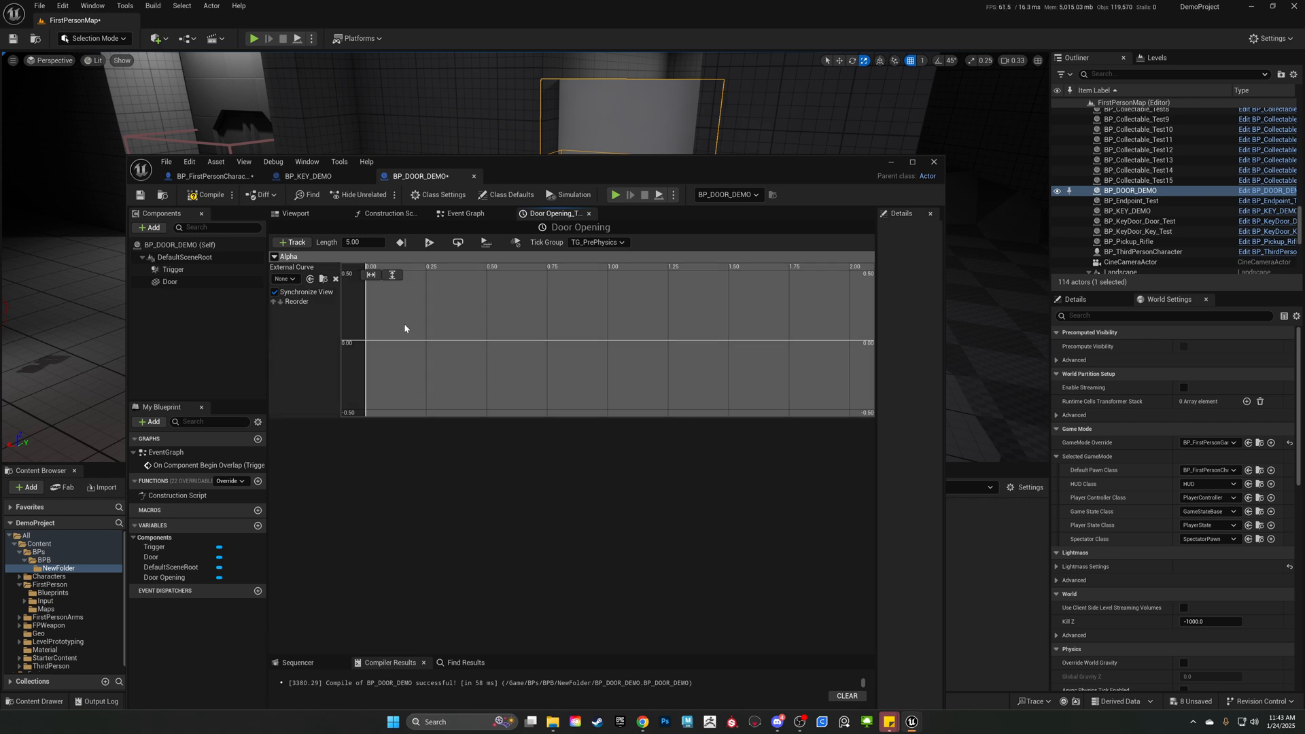
{"action": "right_click", "coordinate": [405, 329]}
{"action": "left_click", "coordinate": [438, 345]}
{"action": "left_click", "coordinate": [450, 276]}
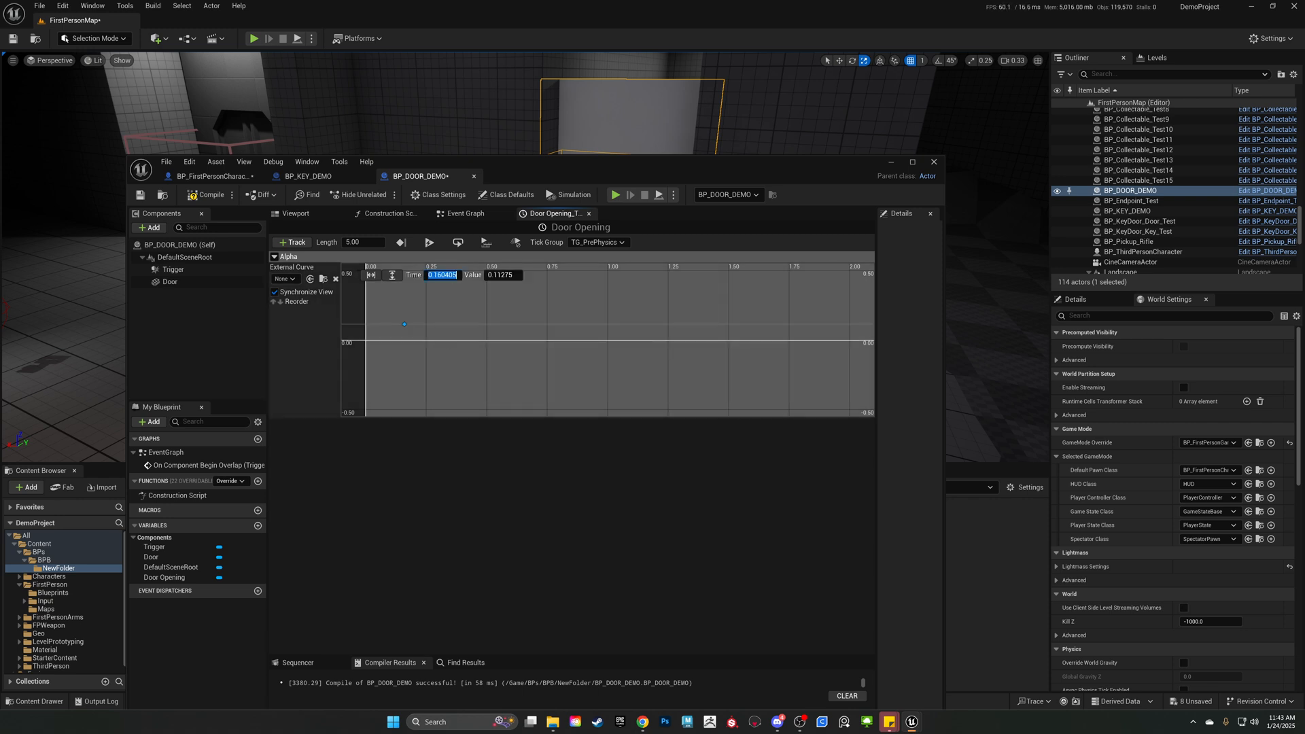
{"action": "type", "text": "0"}
{"action": "key", "text": "Return"}
{"action": "left_click", "coordinate": [500, 276]}
{"action": "type", "text": "0"}
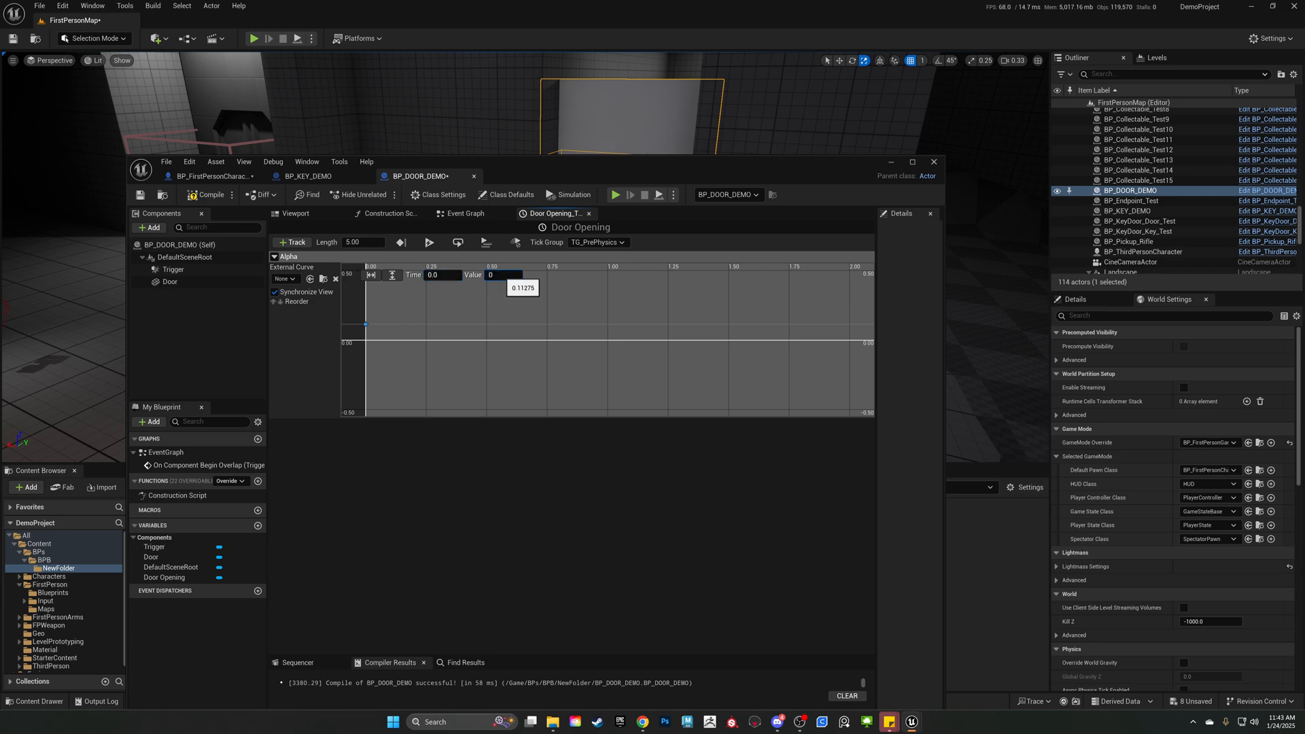
{"action": "key", "text": "Return"}
Add a second key to the Alpha curve at time 2.0 with value 1.0.
{"action": "right_click", "coordinate": [754, 346]}
{"action": "left_click", "coordinate": [790, 363]}
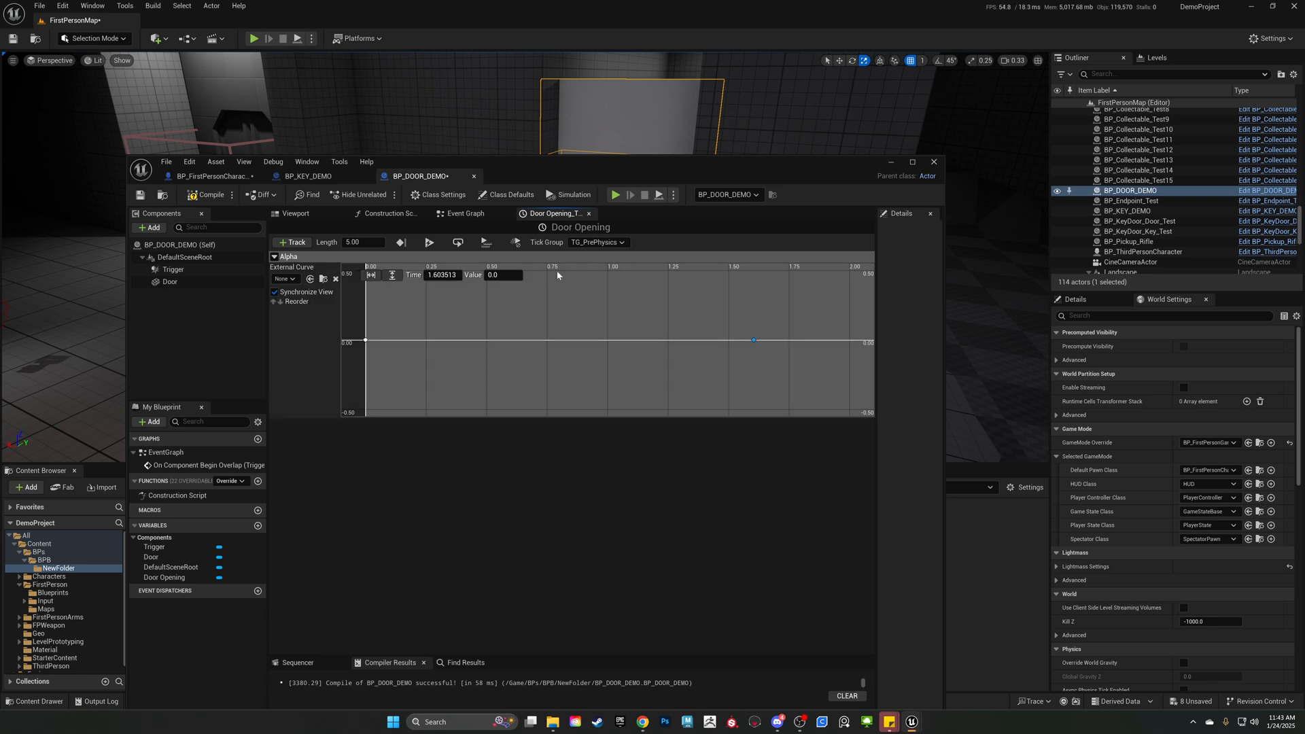
{"action": "left_click", "coordinate": [448, 273]}
{"action": "type", "text": "2.0"}
{"action": "left_click", "coordinate": [503, 275]}
{"action": "type", "text": "1.0"}
{"action": "key", "text": "Return"}
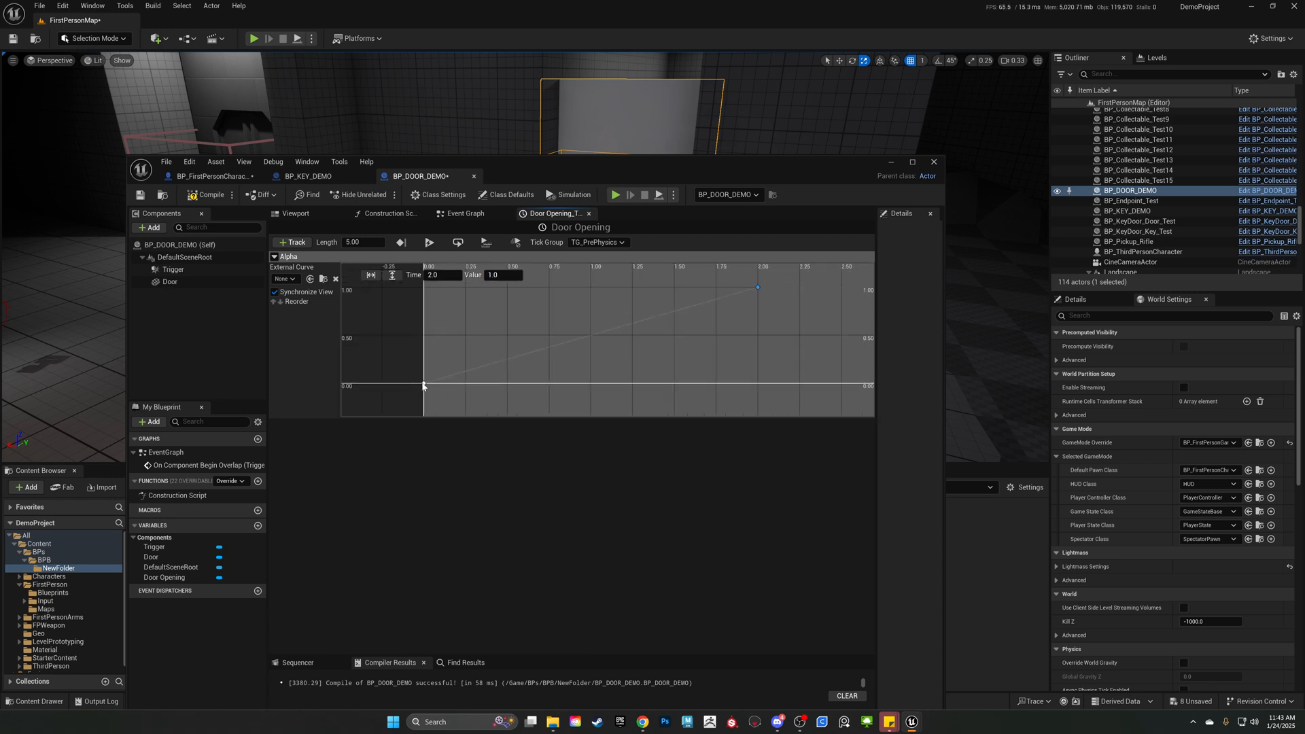
Set the Door Opening timeline's length to 2.00 seconds.
{"action": "left_click", "coordinate": [360, 242]}
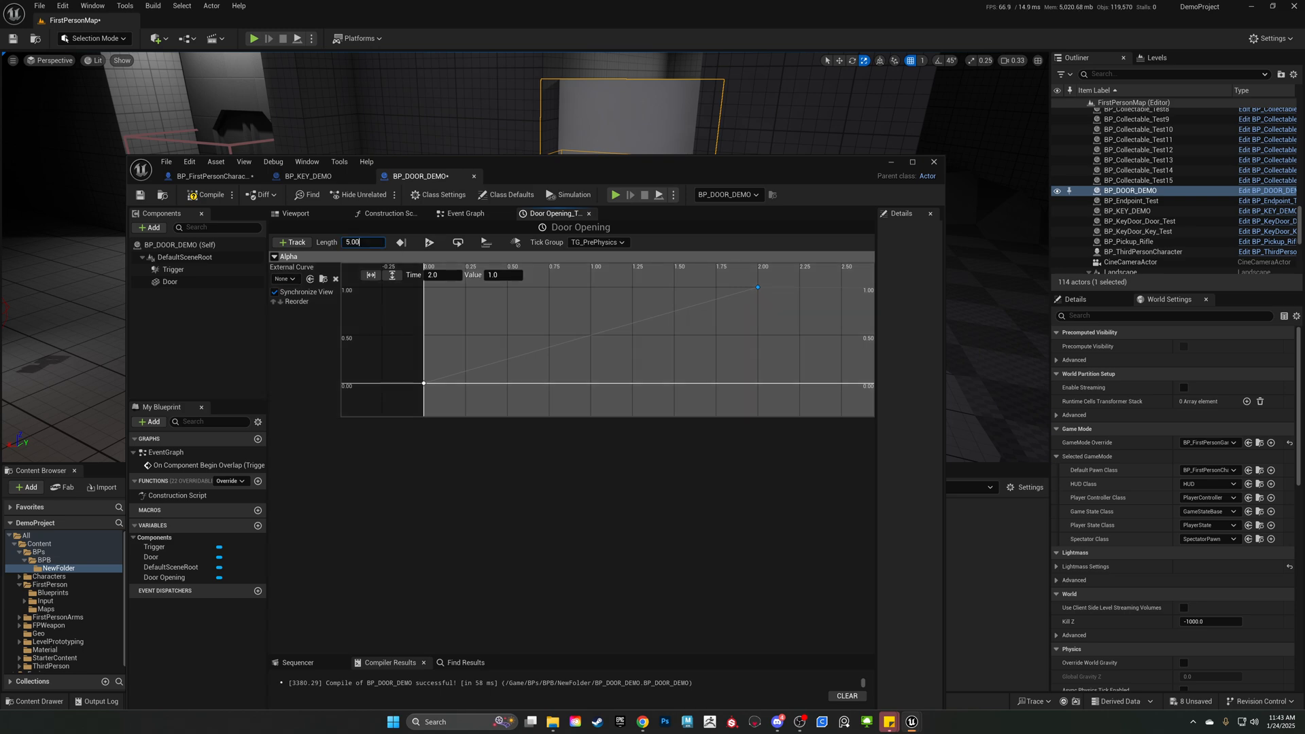
{"action": "type", "text": "2"}
{"action": "key", "text": "Return"}
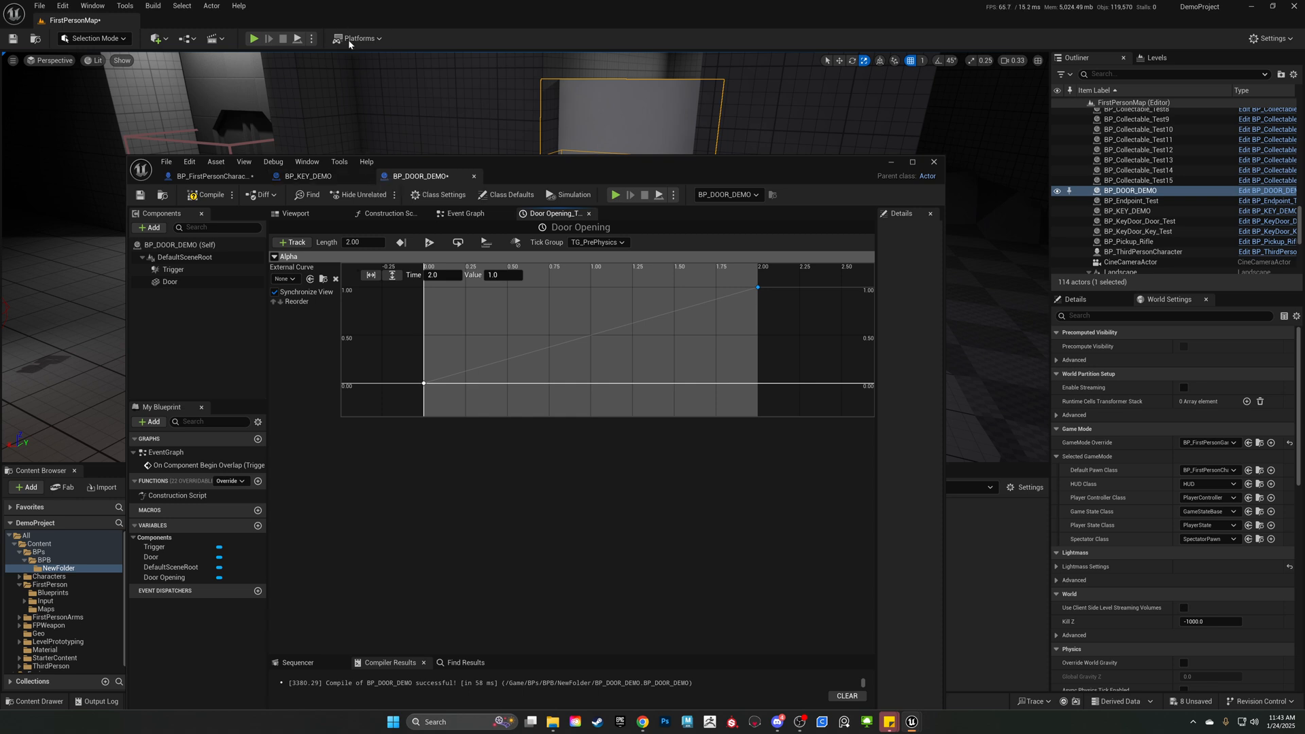
Return to the Event Graph, move the blueprint editor window to uncover the door in the level, and select BP_DOOR_DEMO there.
{"action": "left_click", "coordinate": [484, 217]}
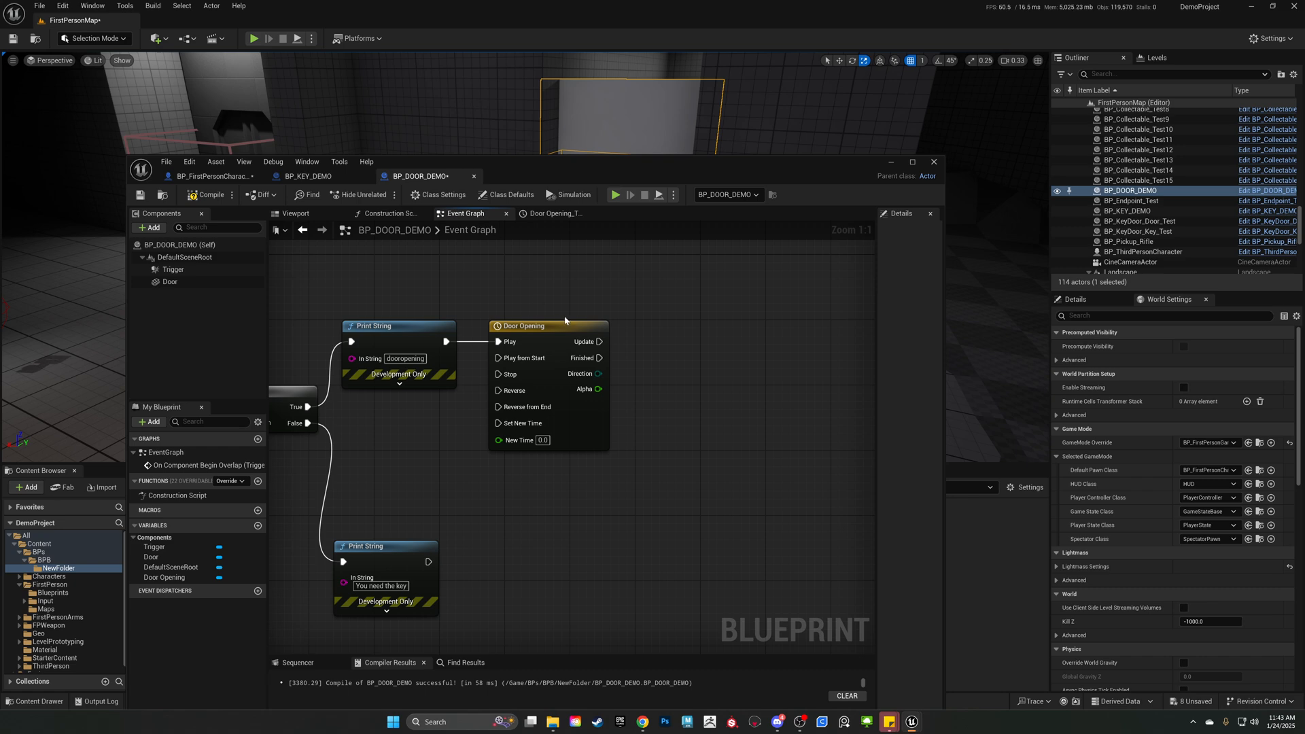
{"action": "right_click_drag", "start_coordinate": [612, 292], "coordinate": [553, 288]}
{"action": "left_click_drag", "start_coordinate": [619, 167], "coordinate": [597, 262]}
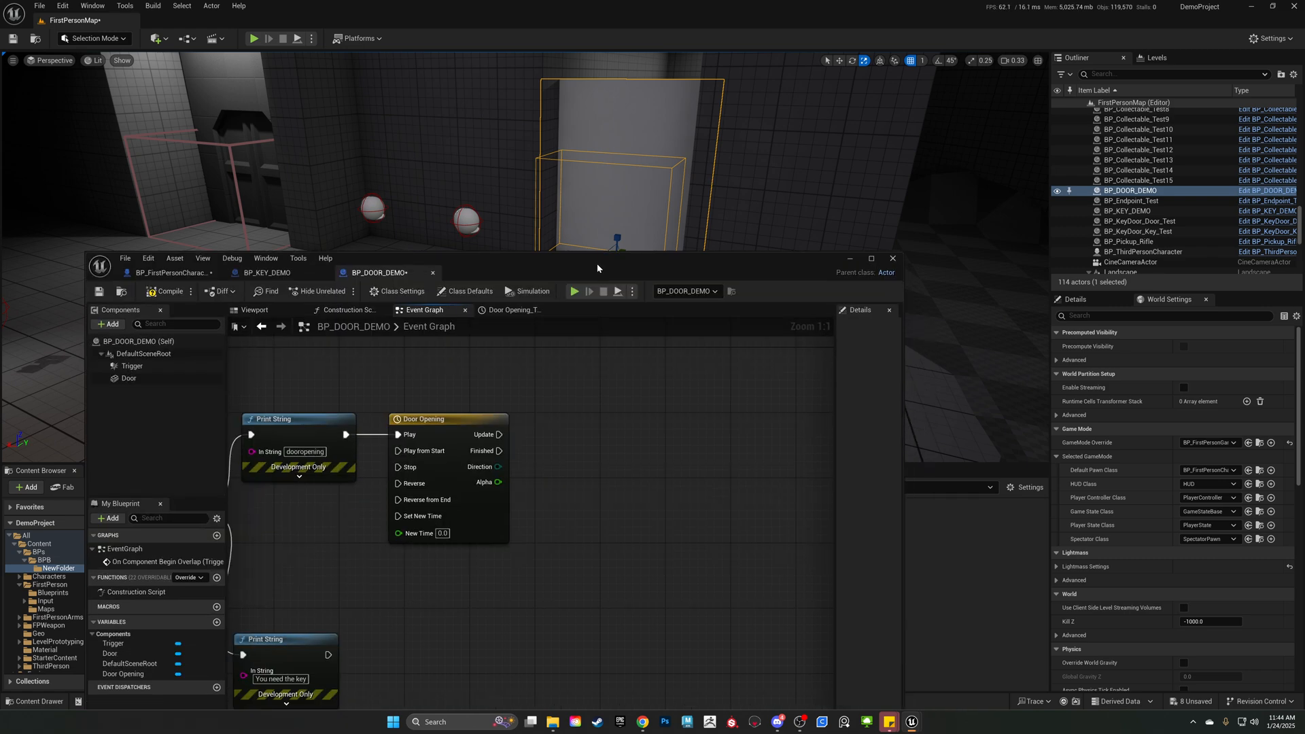
{"action": "left_click", "coordinate": [633, 130]}
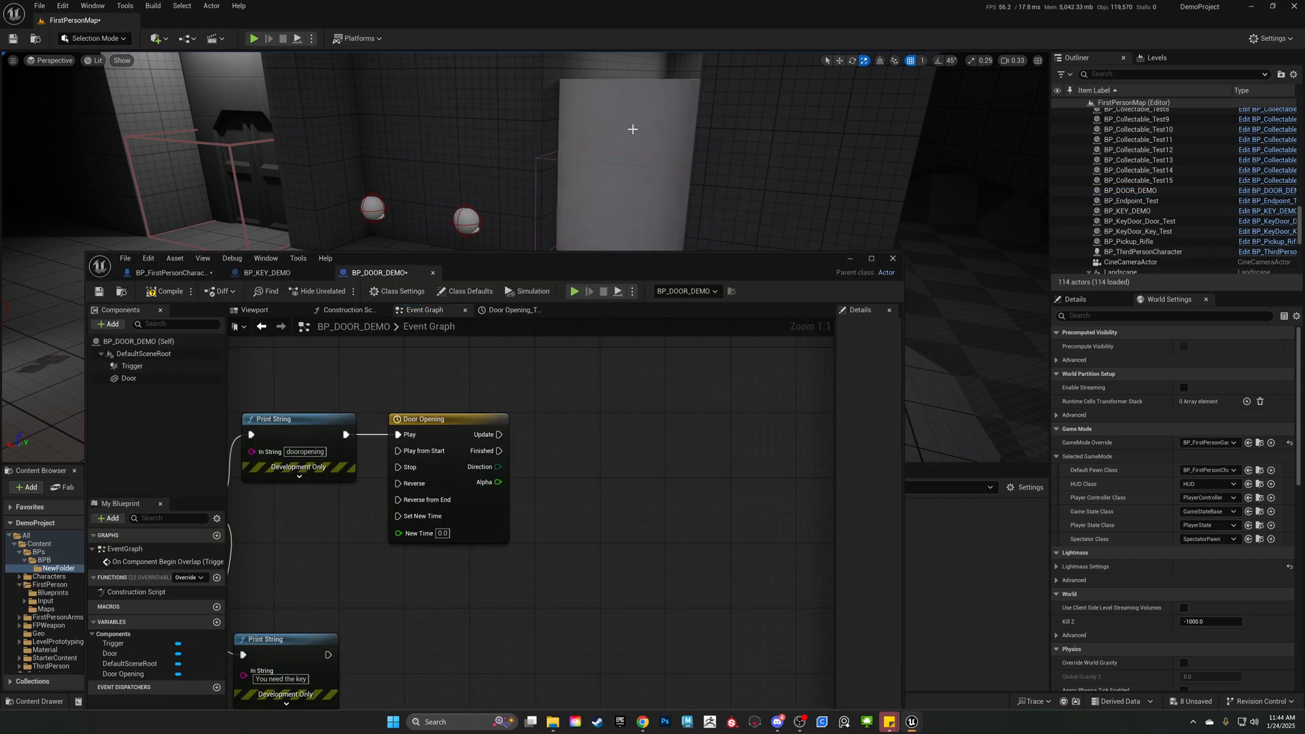
{"action": "left_click", "coordinate": [629, 133]}
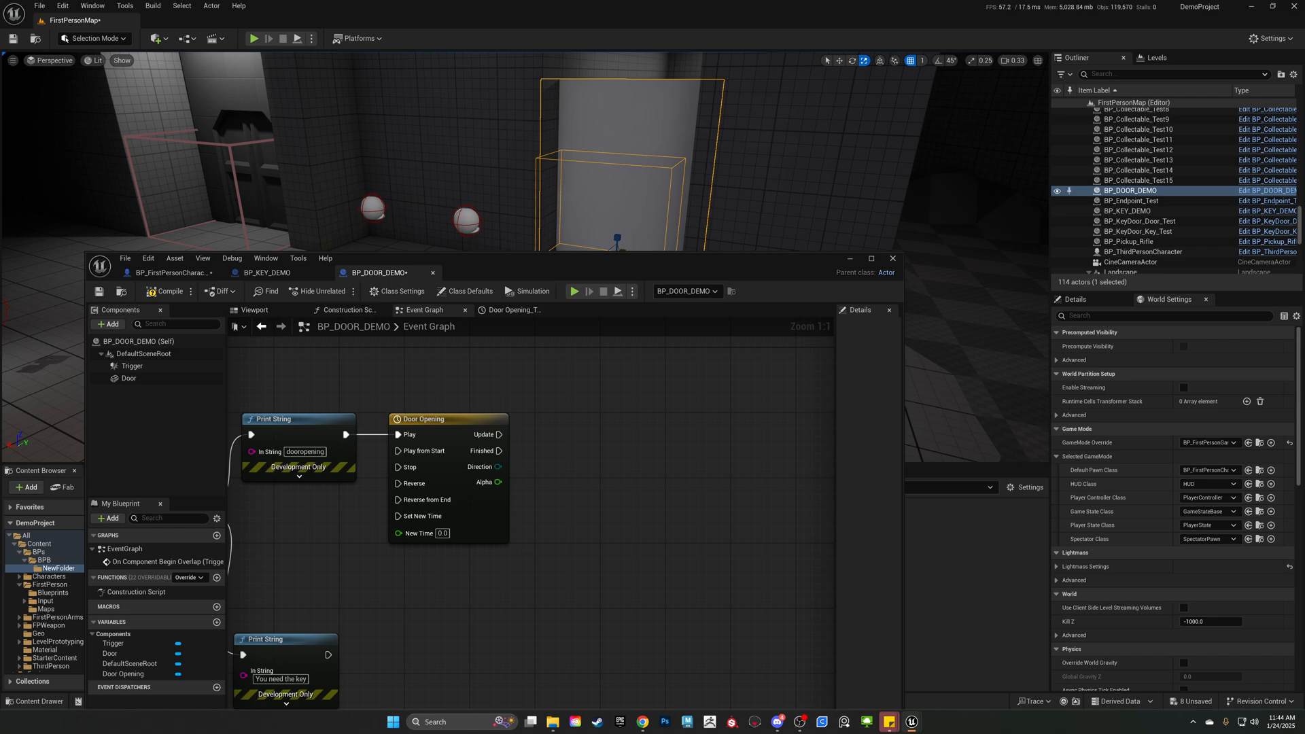
Add a Set World Location (Door) node driven by the Update output of the Door Opening timeline.
{"action": "right_click_drag", "start_coordinate": [641, 466], "coordinate": [490, 428]}
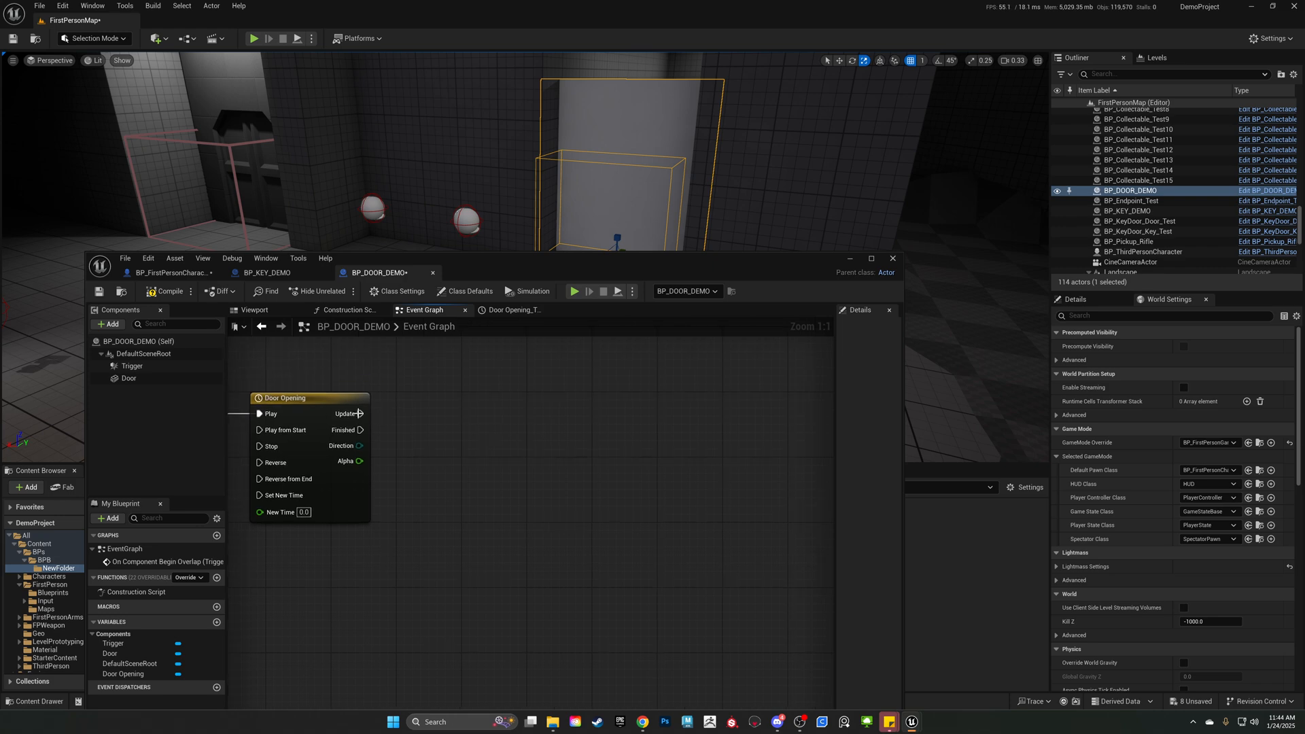
{"action": "left_click_drag", "start_coordinate": [358, 413], "coordinate": [683, 406]}
{"action": "left_click", "coordinate": [357, 413]}
{"action": "type", "text": "set worl"}
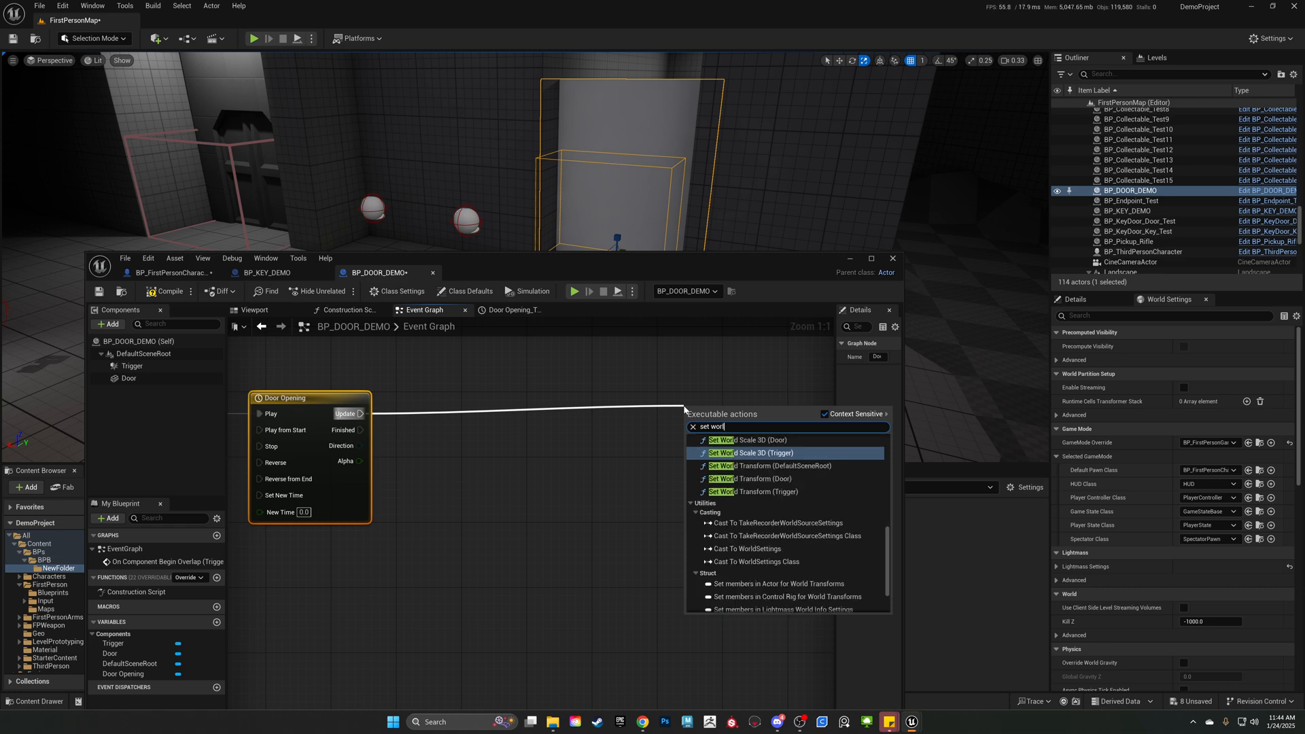
{"action": "type", "text": "d position"}
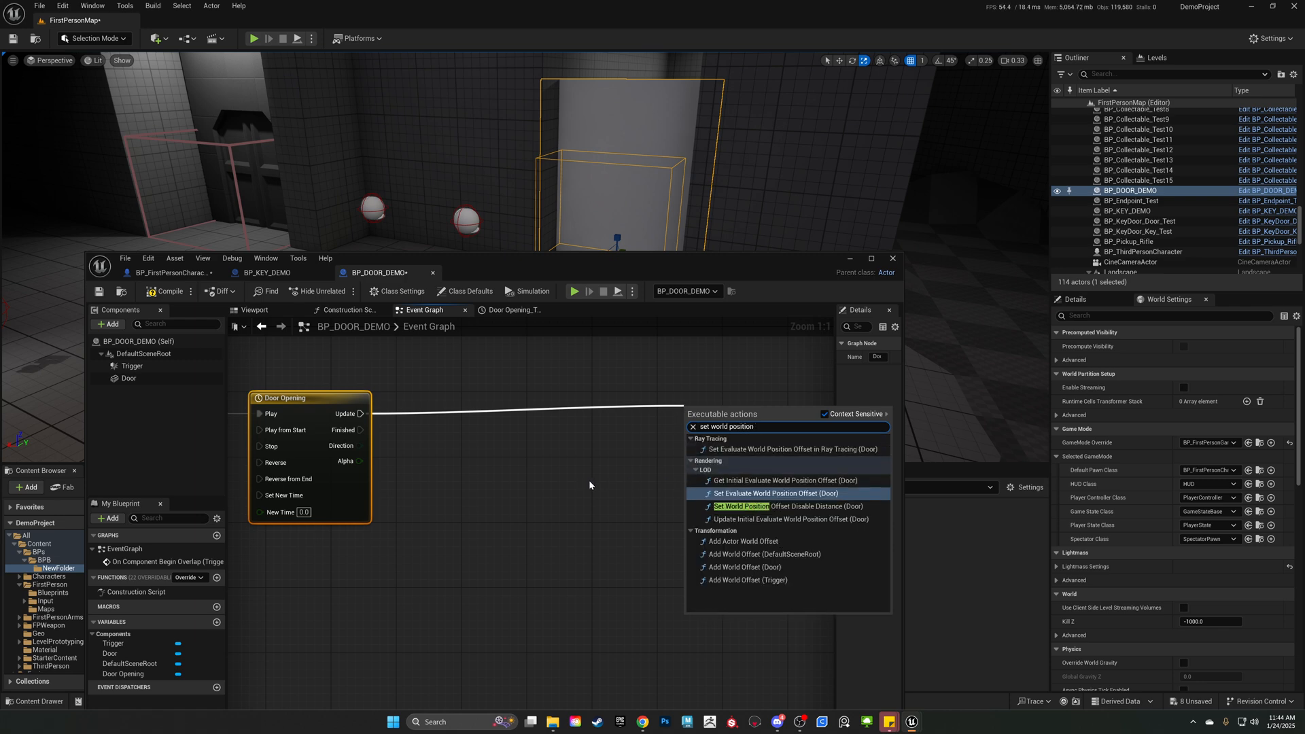
{"action": "key", "text": "BackSpace"}
{"action": "key", "text": "BackSpace"}
{"action": "key", "text": "BackSpace"}
{"action": "key", "text": "BackSpace"}
{"action": "key", "text": "BackSpace"}
{"action": "key", "text": "BackSpace"}
{"action": "key", "text": "BackSpace"}
{"action": "key", "text": "BackSpace"}
{"action": "type", "text": "loca"}
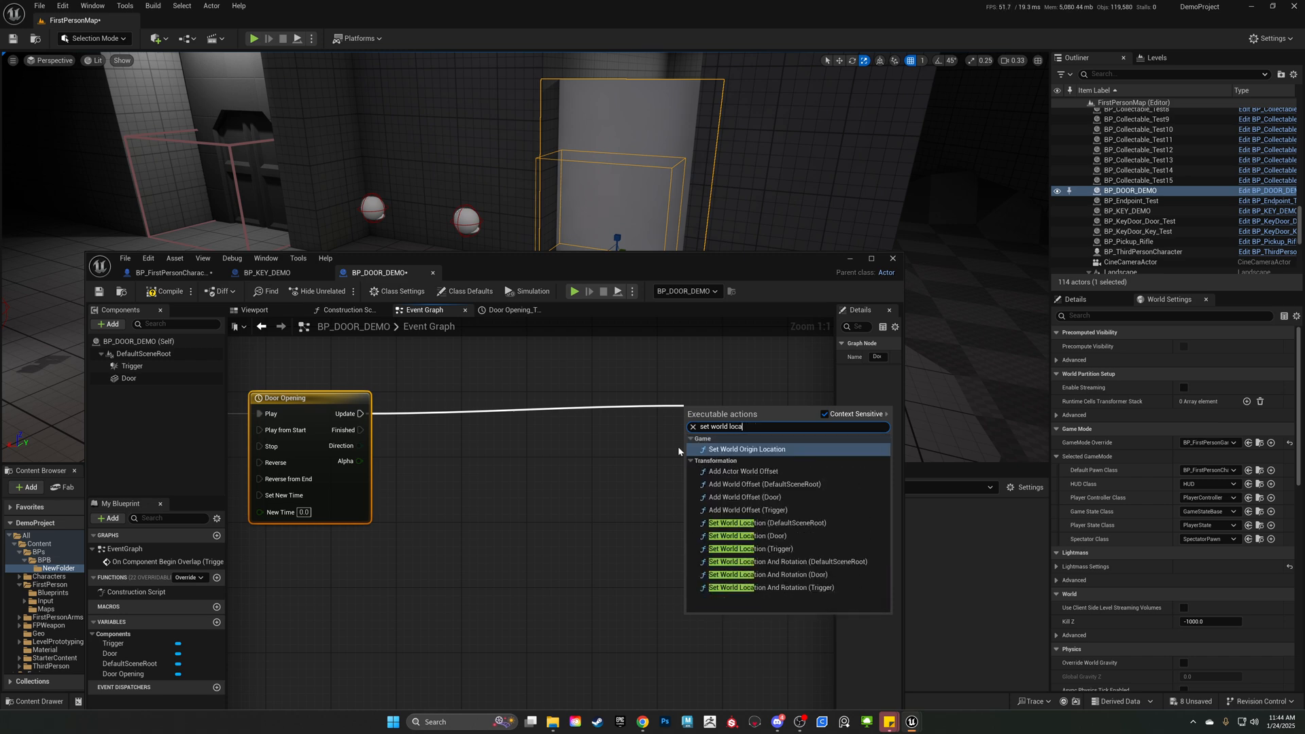
{"action": "type", "text": "tio"}
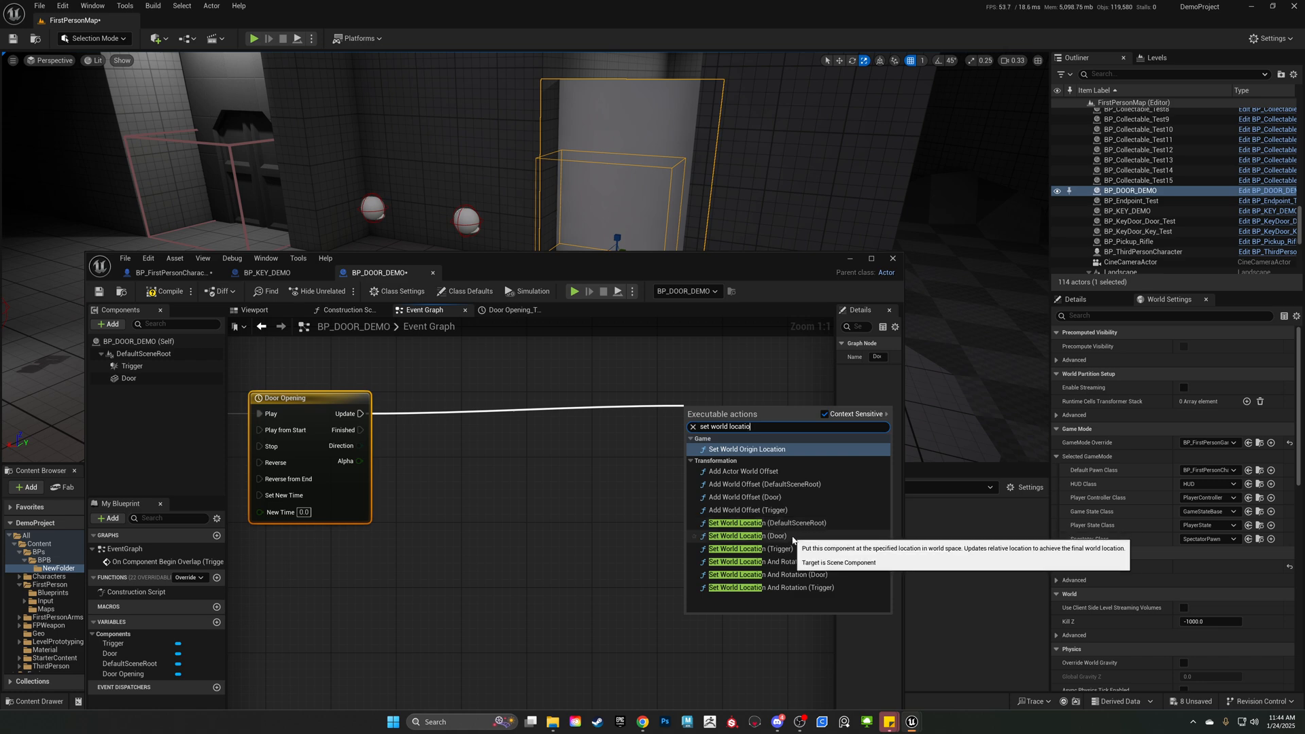
{"action": "left_click", "coordinate": [793, 537]}
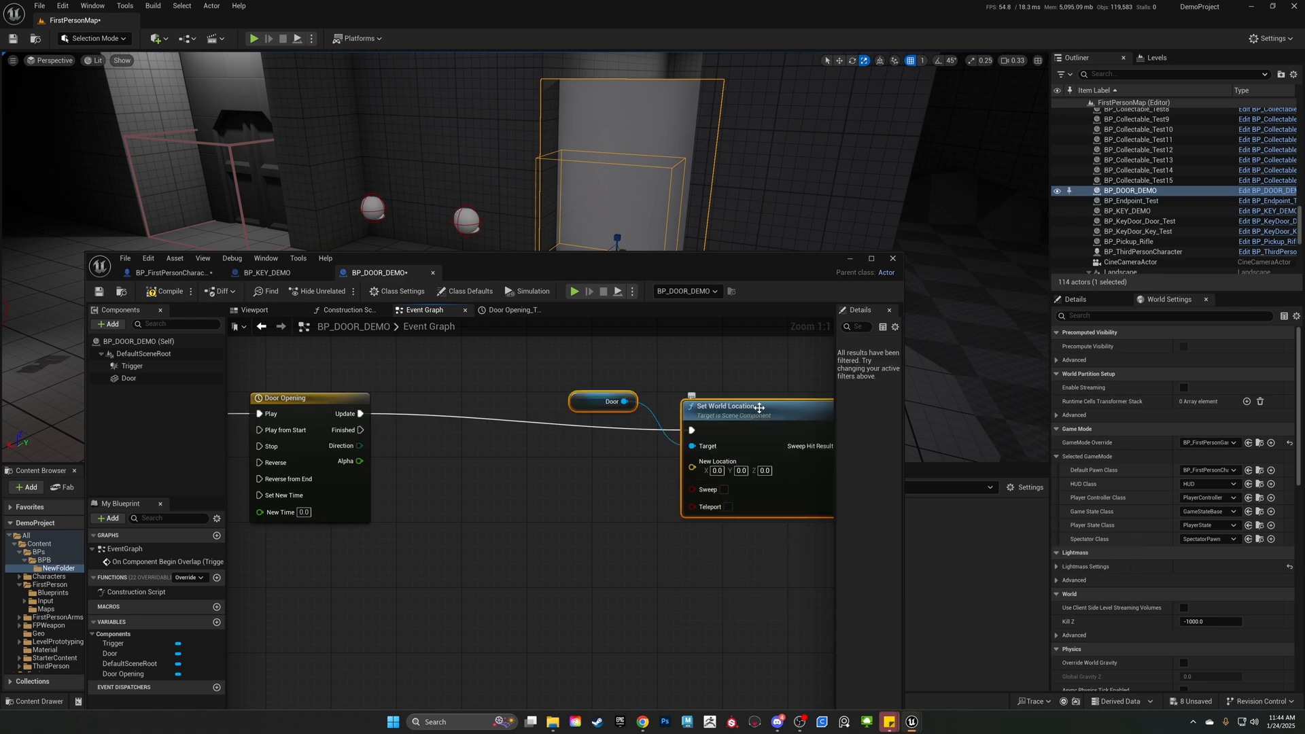
Line up the Set World Location node with the timeline's Update output and leave wider space between them.
{"action": "left_click_drag", "start_coordinate": [756, 405], "coordinate": [766, 393]}
{"action": "right_click_drag", "start_coordinate": [588, 497], "coordinate": [515, 504]}
{"action": "scroll", "coordinate": [398, 483], "scroll_direction": "down", "scroll_amount": 2}
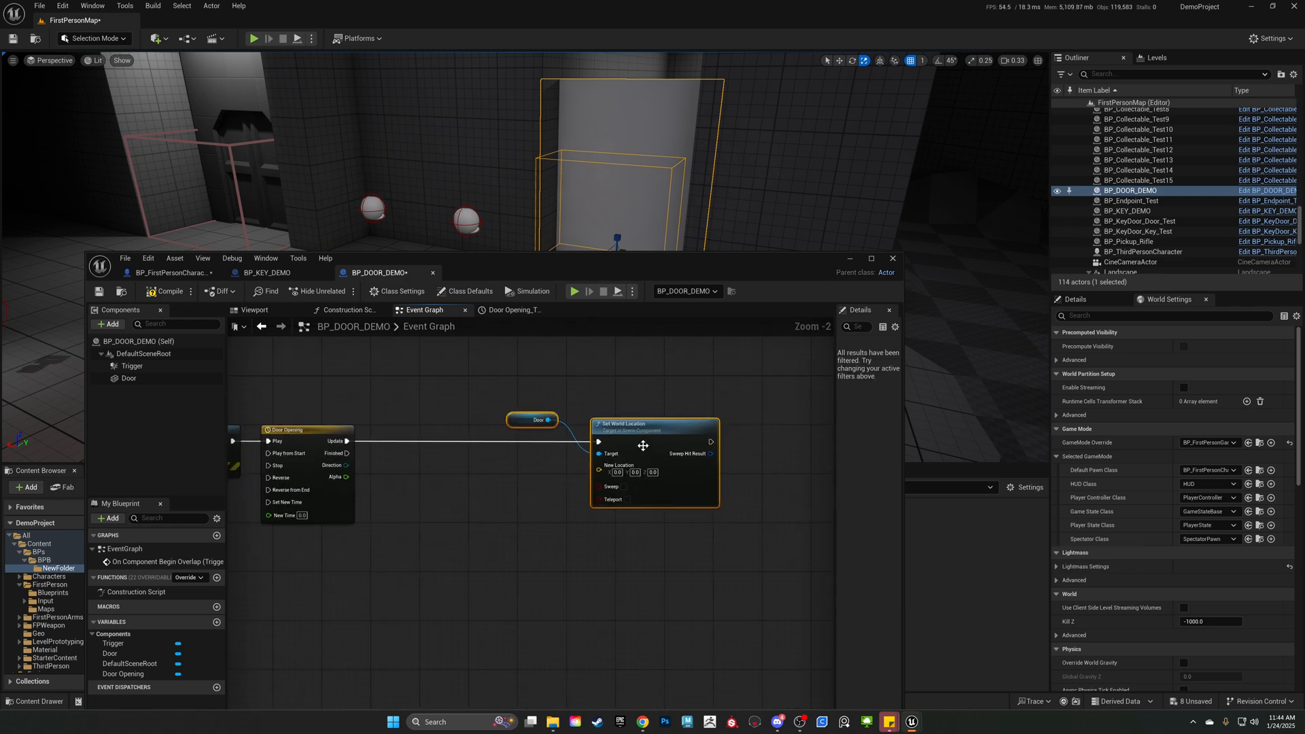
{"action": "left_click_drag", "start_coordinate": [644, 444], "coordinate": [704, 433]}
{"action": "left_click", "coordinate": [593, 451]}
{"action": "scroll", "coordinate": [680, 451], "scroll_direction": "up", "scroll_amount": 2}
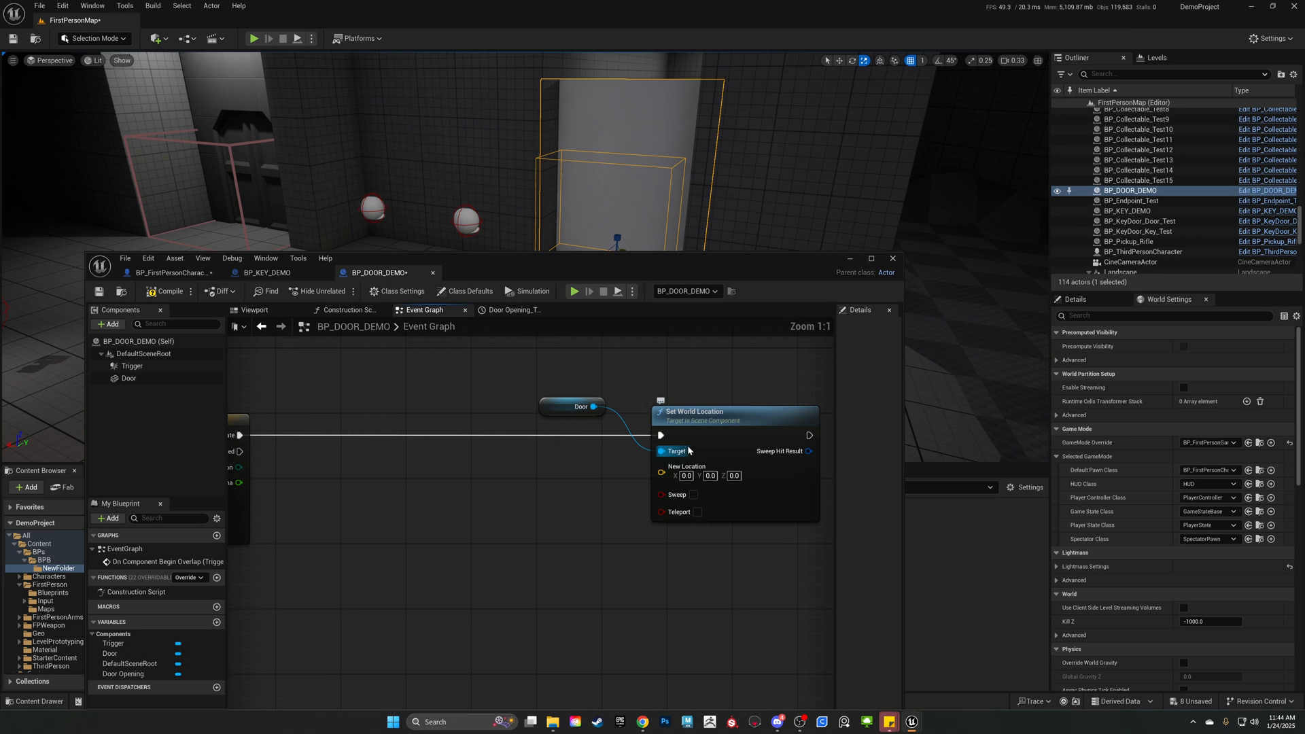
{"action": "left_click", "coordinate": [724, 436]}
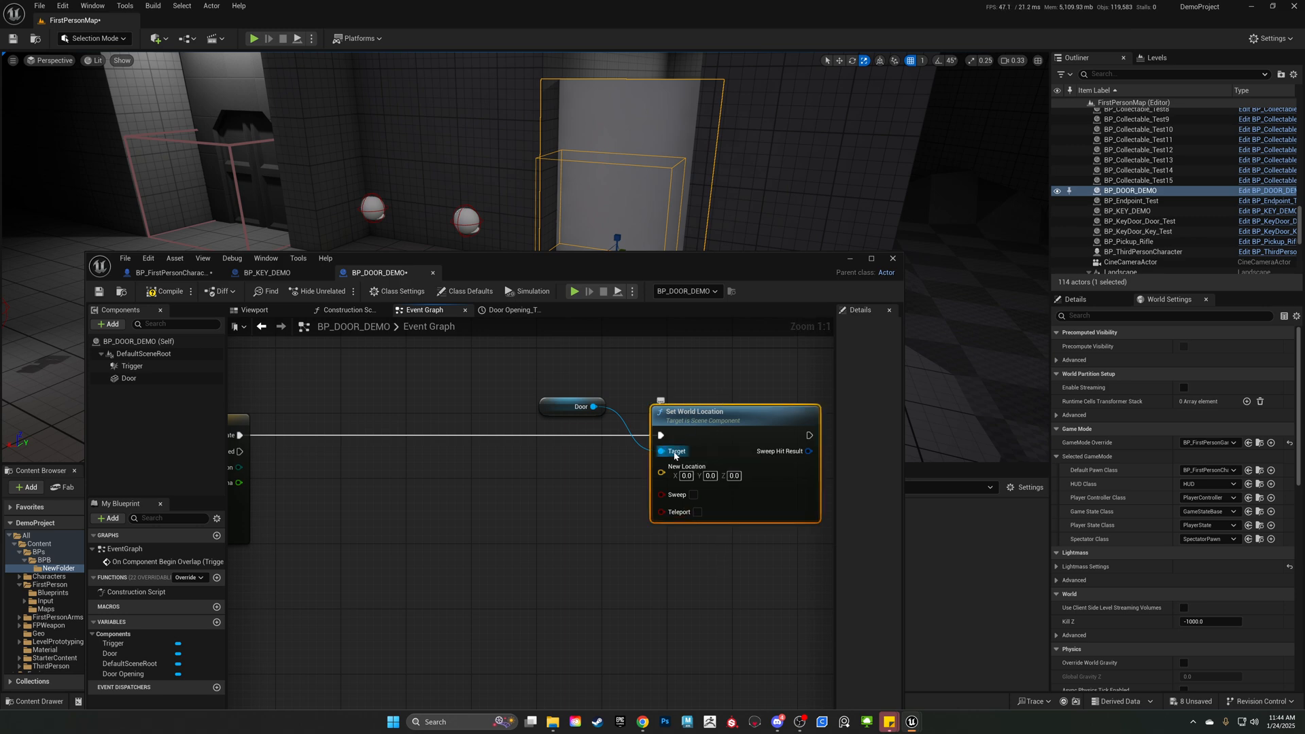
Move the Door reference below the execution wire, and drop then delete a second Door reference.
{"action": "left_click", "coordinate": [609, 439]}
{"action": "left_click_drag", "start_coordinate": [560, 410], "coordinate": [566, 468]}
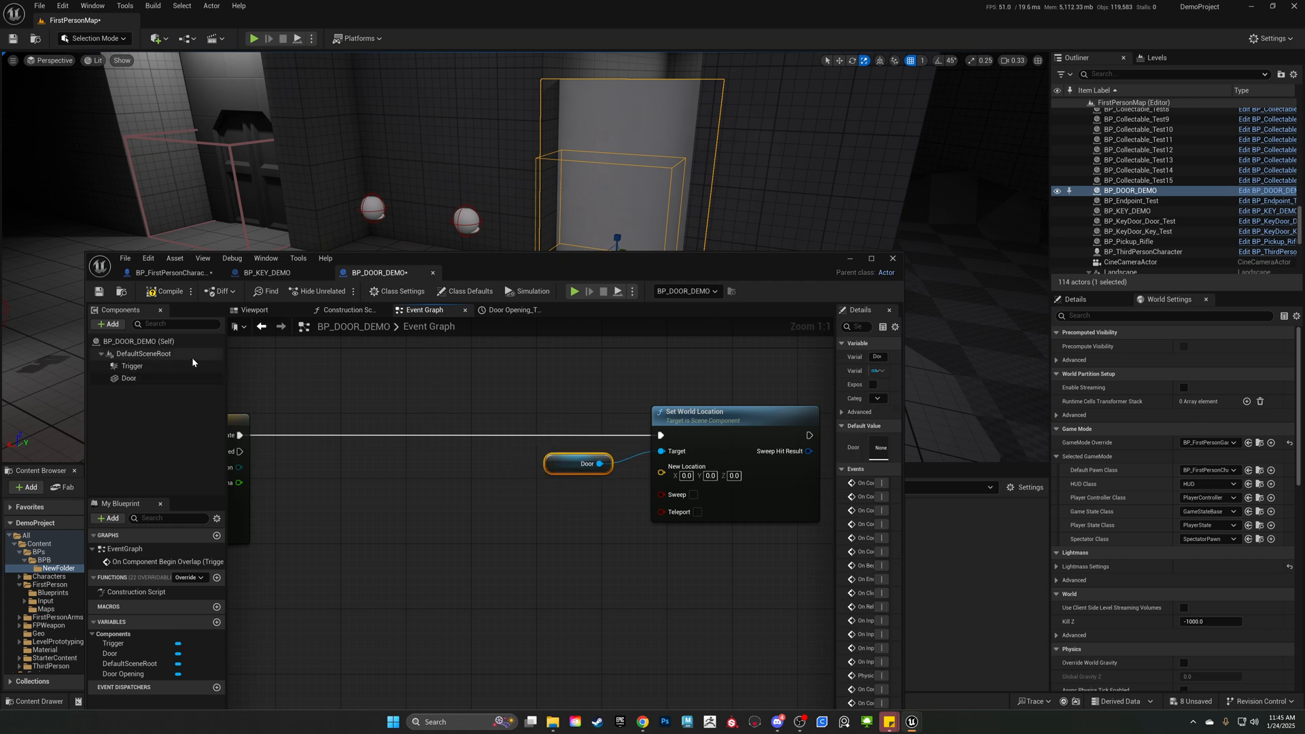
{"action": "left_click_drag", "start_coordinate": [126, 380], "coordinate": [416, 396]}
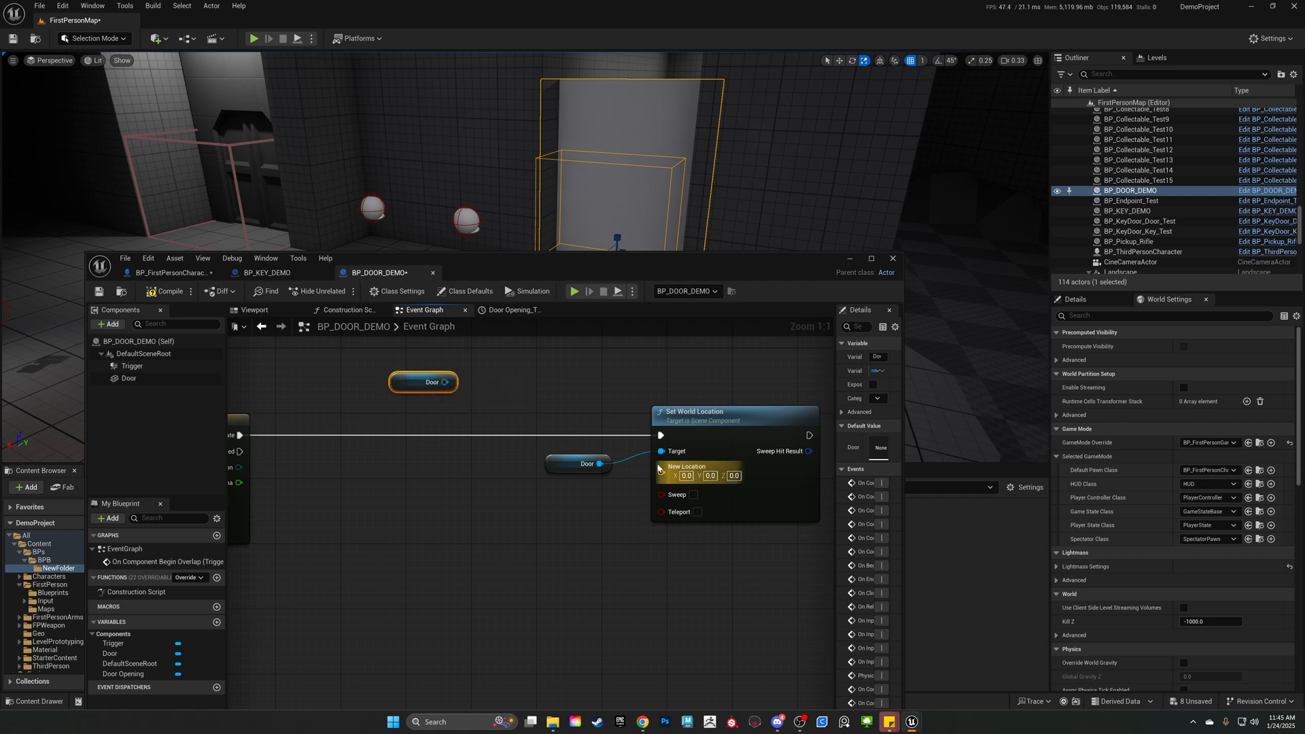
{"action": "key", "text": "Delete"}
{"action": "left_click_drag", "start_coordinate": [561, 473], "coordinate": [489, 456]}
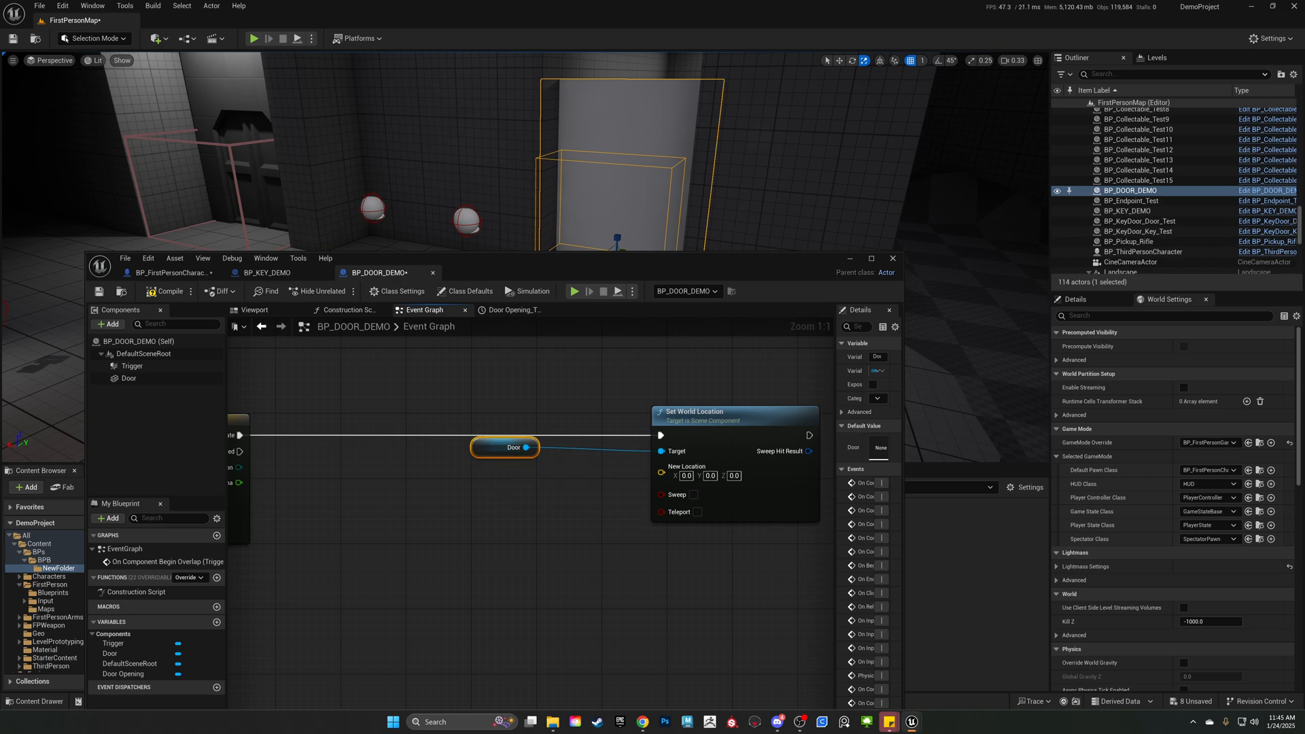
Place the Door reference next to the Door Opening timeline and move the Set World Location node farther away to widen the gap.
{"action": "right_click_drag", "start_coordinate": [497, 505], "coordinate": [615, 462]}
{"action": "left_click_drag", "start_coordinate": [598, 424], "coordinate": [394, 418]}
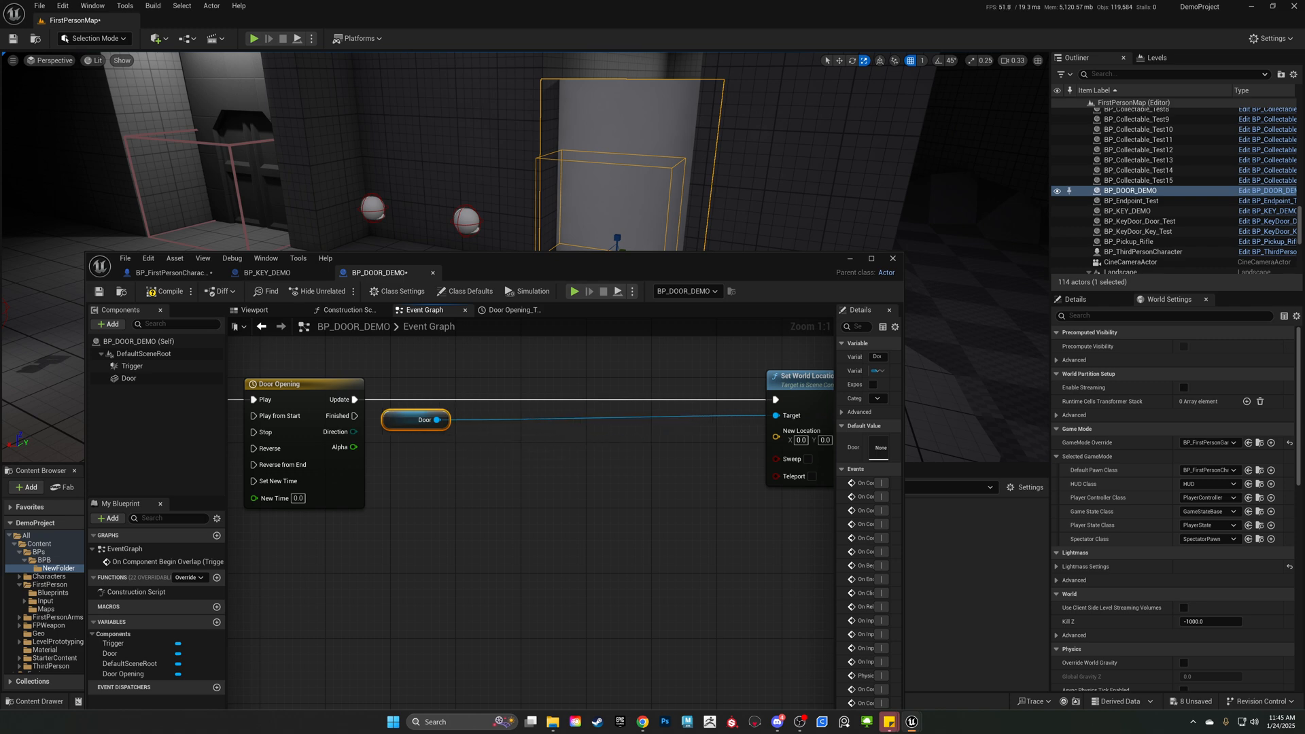
{"action": "right_click_drag", "start_coordinate": [686, 467], "coordinate": [566, 468]}
{"action": "left_click_drag", "start_coordinate": [707, 390], "coordinate": [808, 390]}
{"action": "right_click_drag", "start_coordinate": [345, 418], "coordinate": [504, 396]}
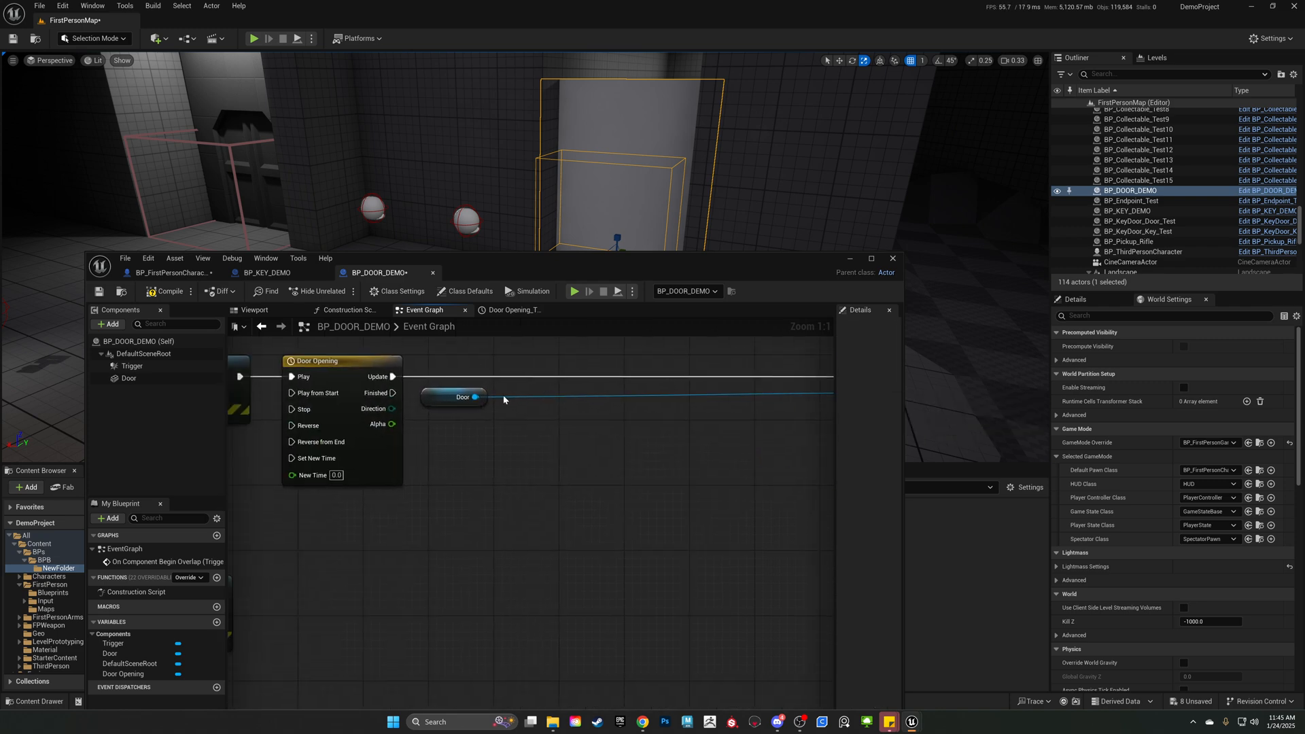
Add a Get World Location node fed by the Door reference and place it just below that reference.
{"action": "left_click_drag", "start_coordinate": [475, 397], "coordinate": [535, 445]}
{"action": "type", "text": "ge"}
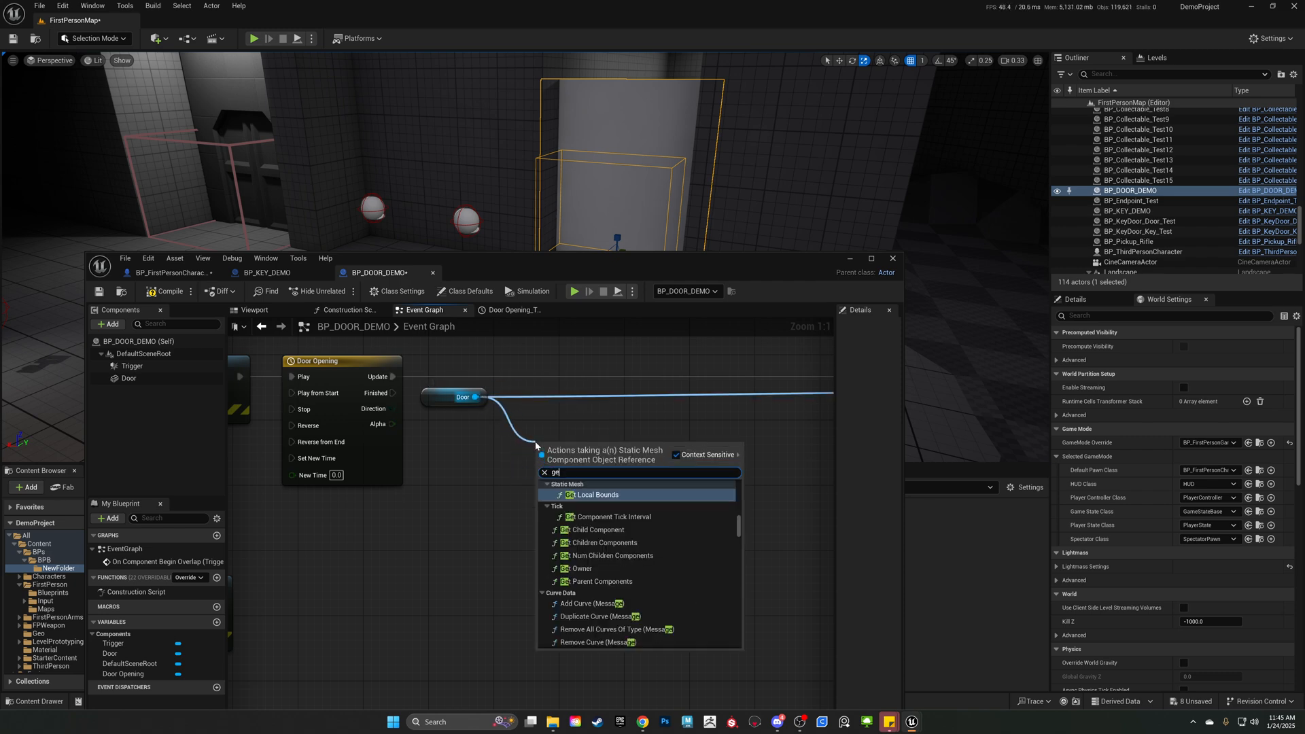
{"action": "type", "text": "t world locati"}
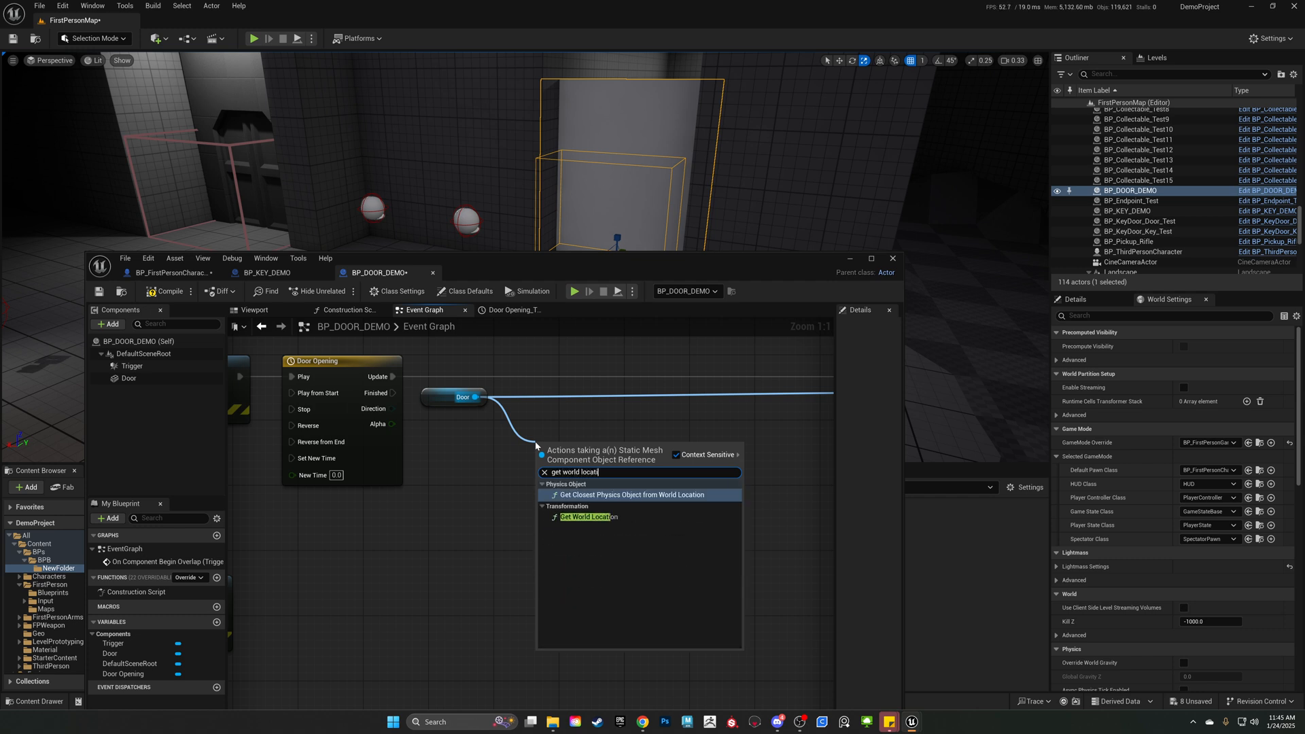
{"action": "type", "text": "o"}
{"action": "left_click", "coordinate": [588, 516]}
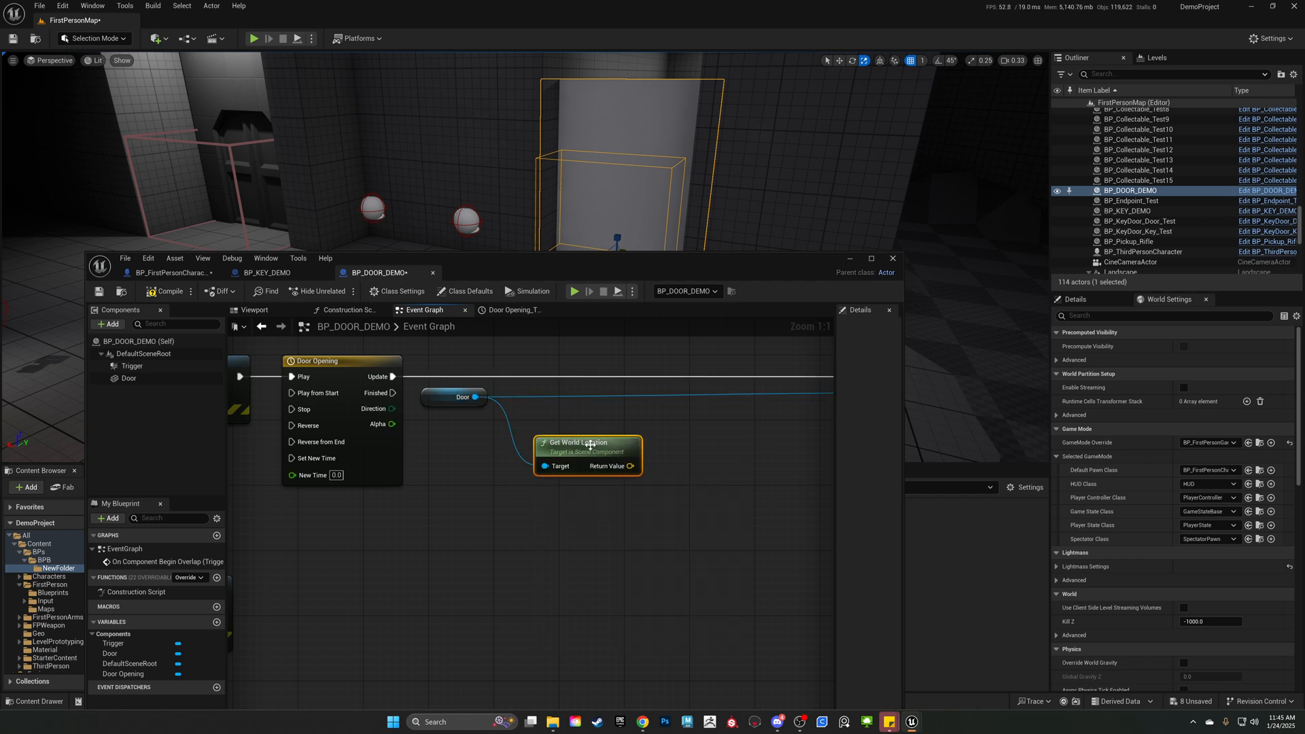
{"action": "left_click_drag", "start_coordinate": [587, 447], "coordinate": [559, 429]}
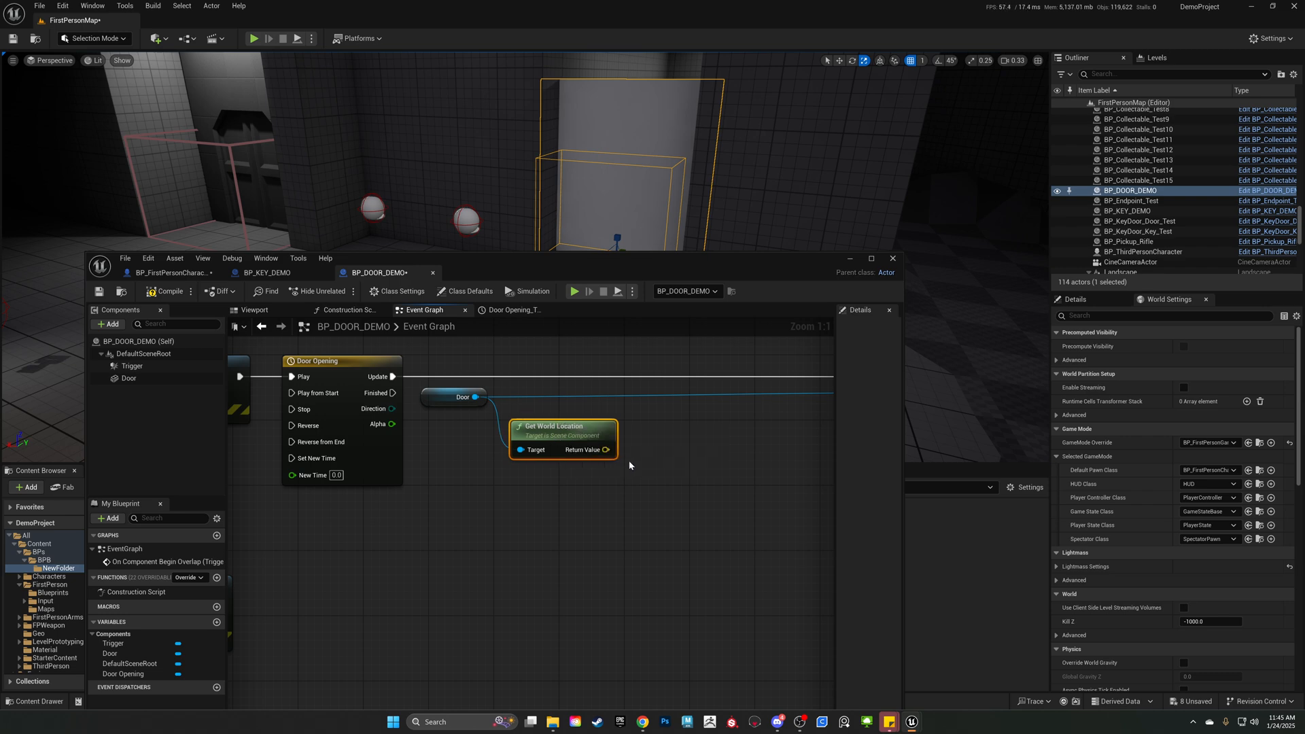
Add a Lerp (Vector) node between the Get World Location and Set World Location nodes.
{"action": "right_click_drag", "start_coordinate": [631, 507], "coordinate": [477, 533]}
{"action": "right_click_drag", "start_coordinate": [587, 461], "coordinate": [582, 454]}
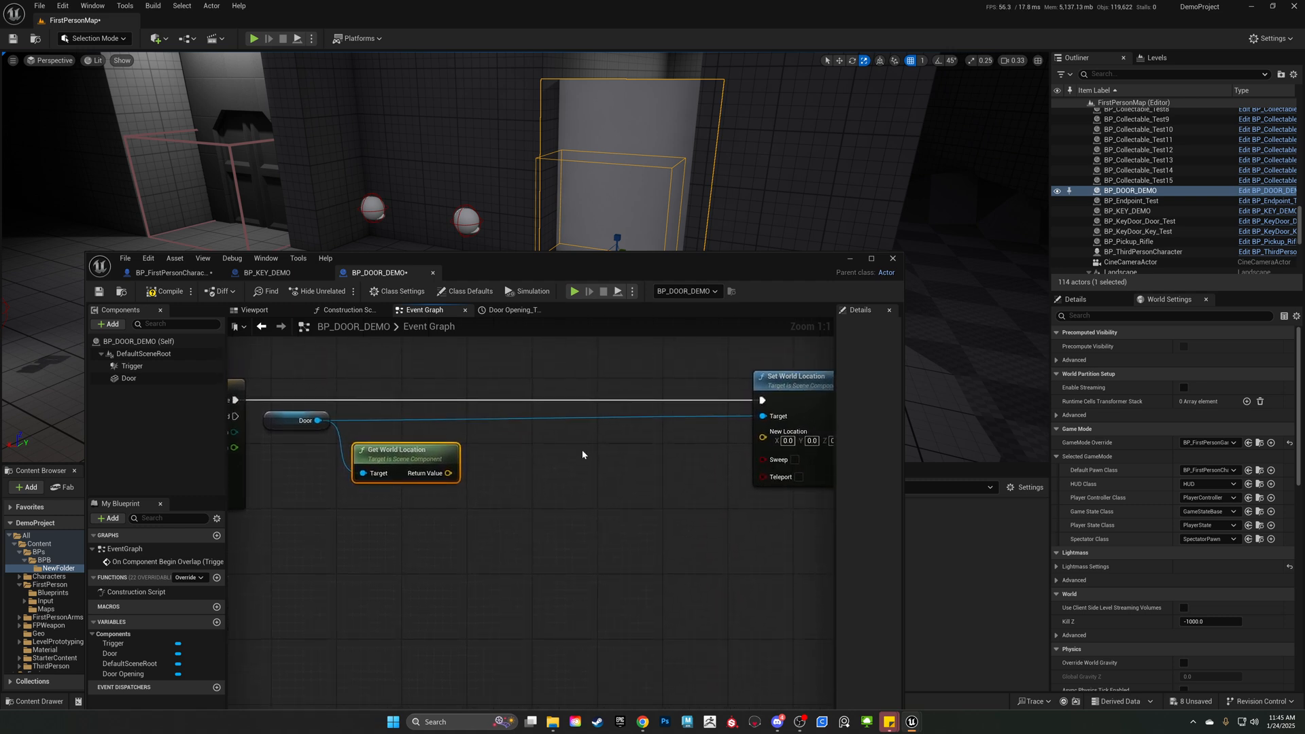
{"action": "right_click", "coordinate": [582, 454]}
{"action": "type", "text": "lerp"}
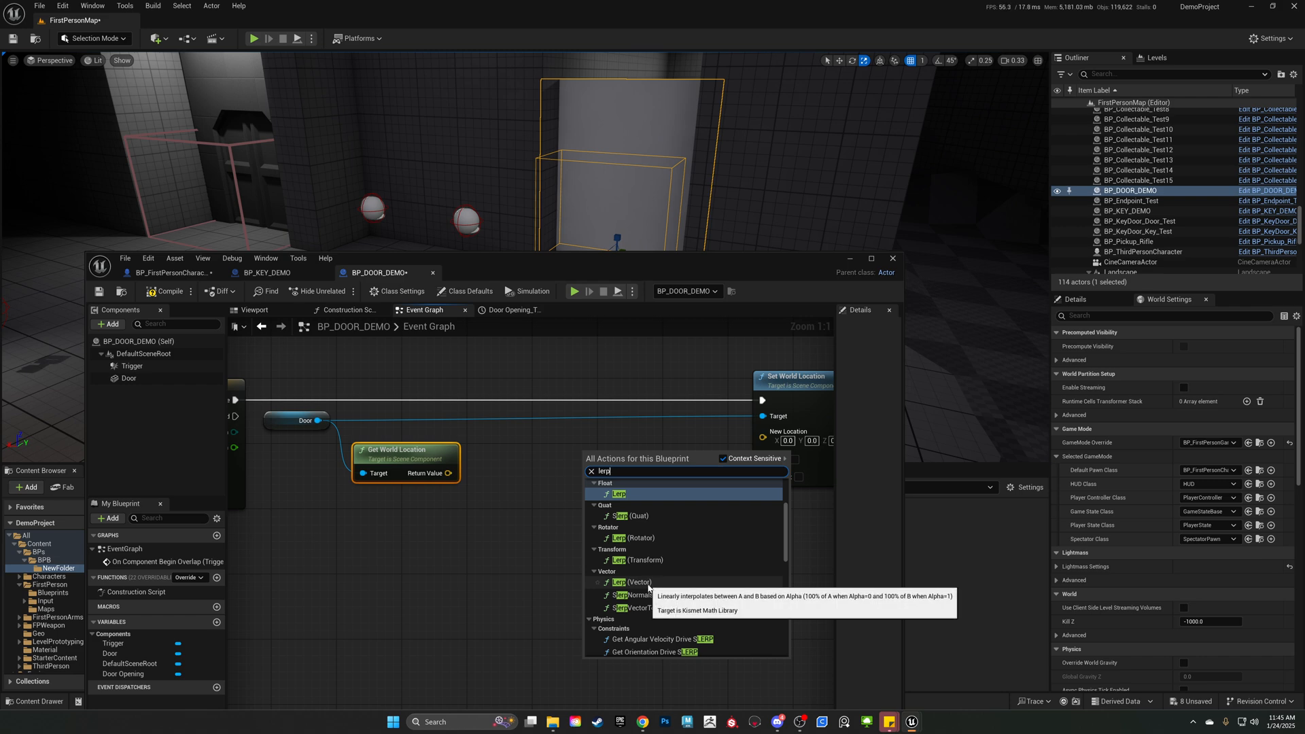
{"action": "left_click", "coordinate": [648, 584]}
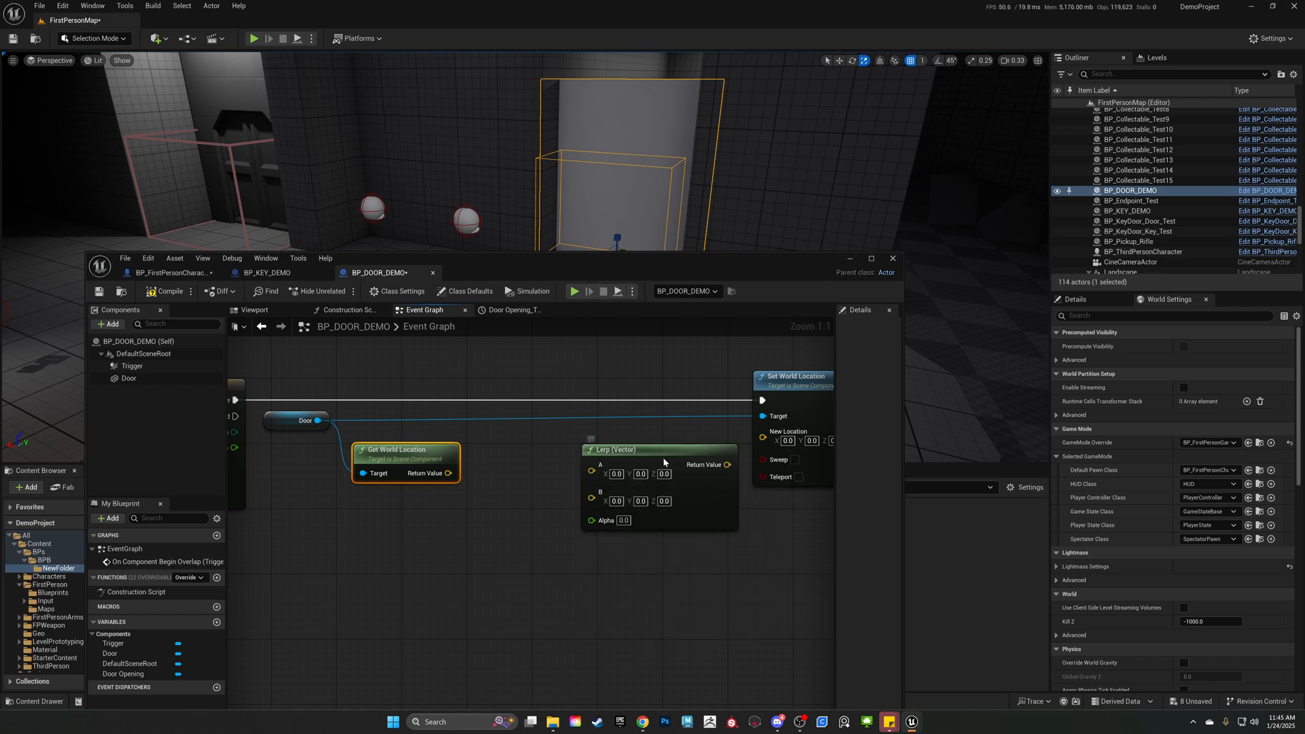
{"action": "left_click_drag", "start_coordinate": [663, 463], "coordinate": [638, 462]}
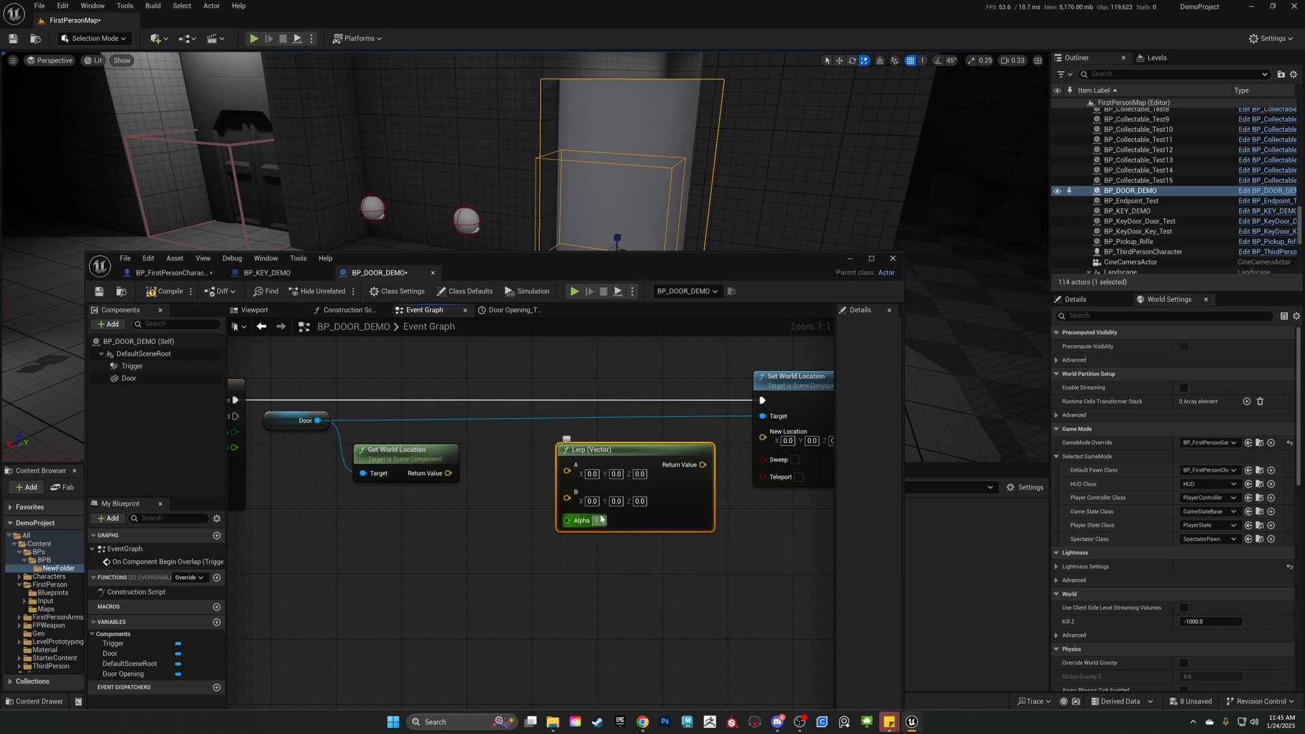
Connect the Door Opening timeline's Alpha output to the Lerp's Alpha and reroute the wire beneath the Get World Location node.
{"action": "right_click_drag", "start_coordinate": [469, 523], "coordinate": [543, 499]}
{"action": "left_click_drag", "start_coordinate": [310, 427], "coordinate": [641, 500]}
{"action": "double_click", "coordinate": [550, 484]}
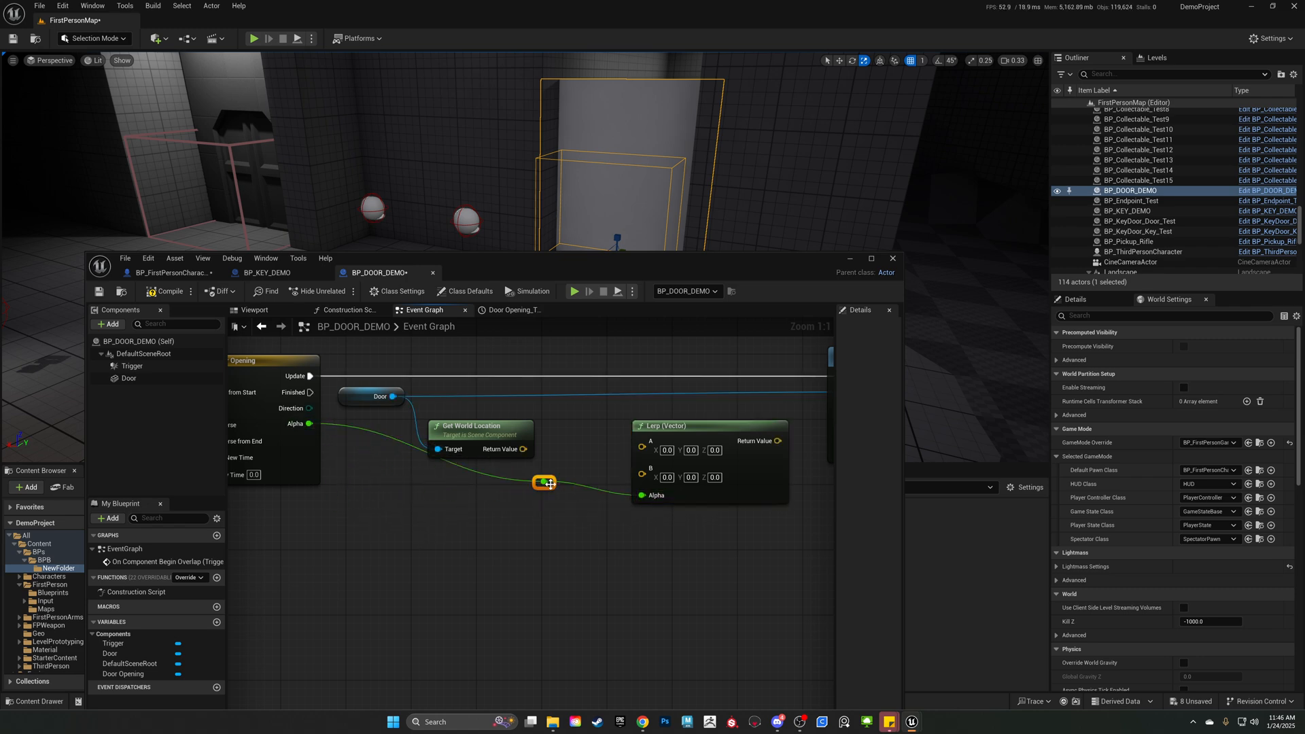
{"action": "left_click_drag", "start_coordinate": [553, 486], "coordinate": [388, 505]}
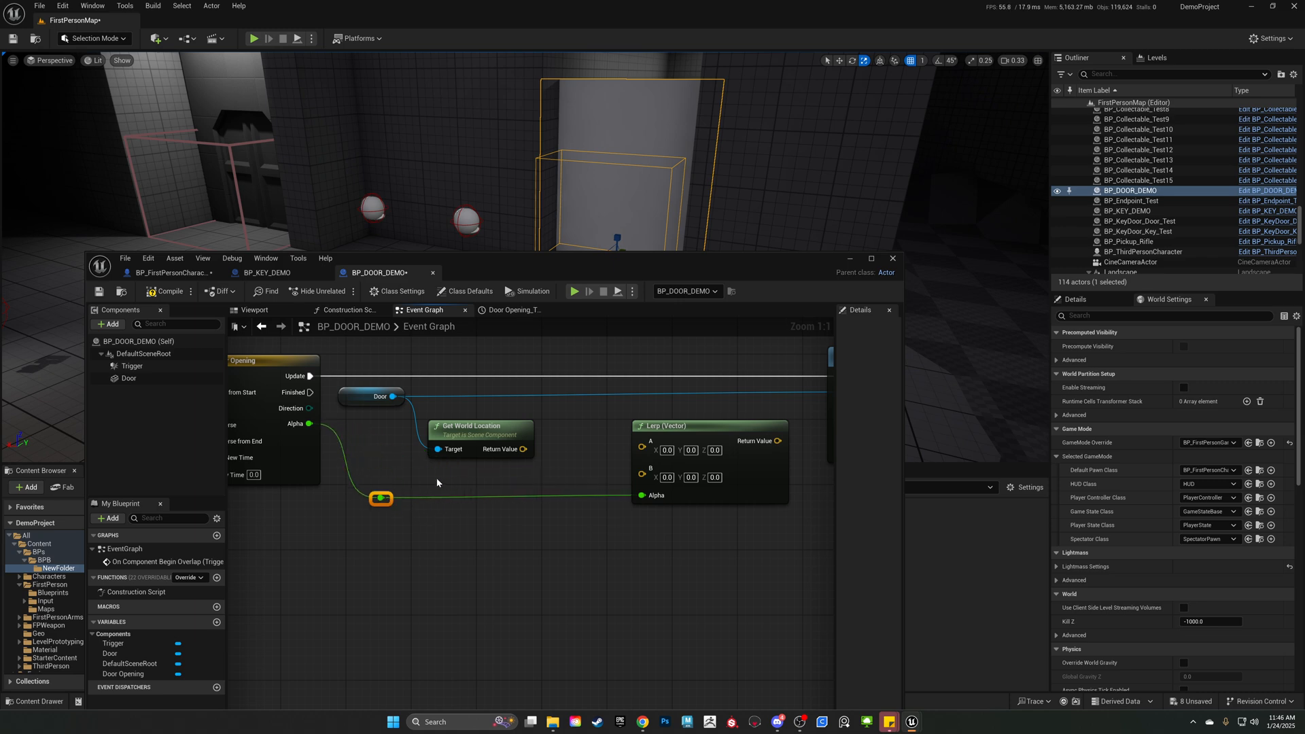
{"action": "right_click_drag", "start_coordinate": [437, 482], "coordinate": [564, 505]}
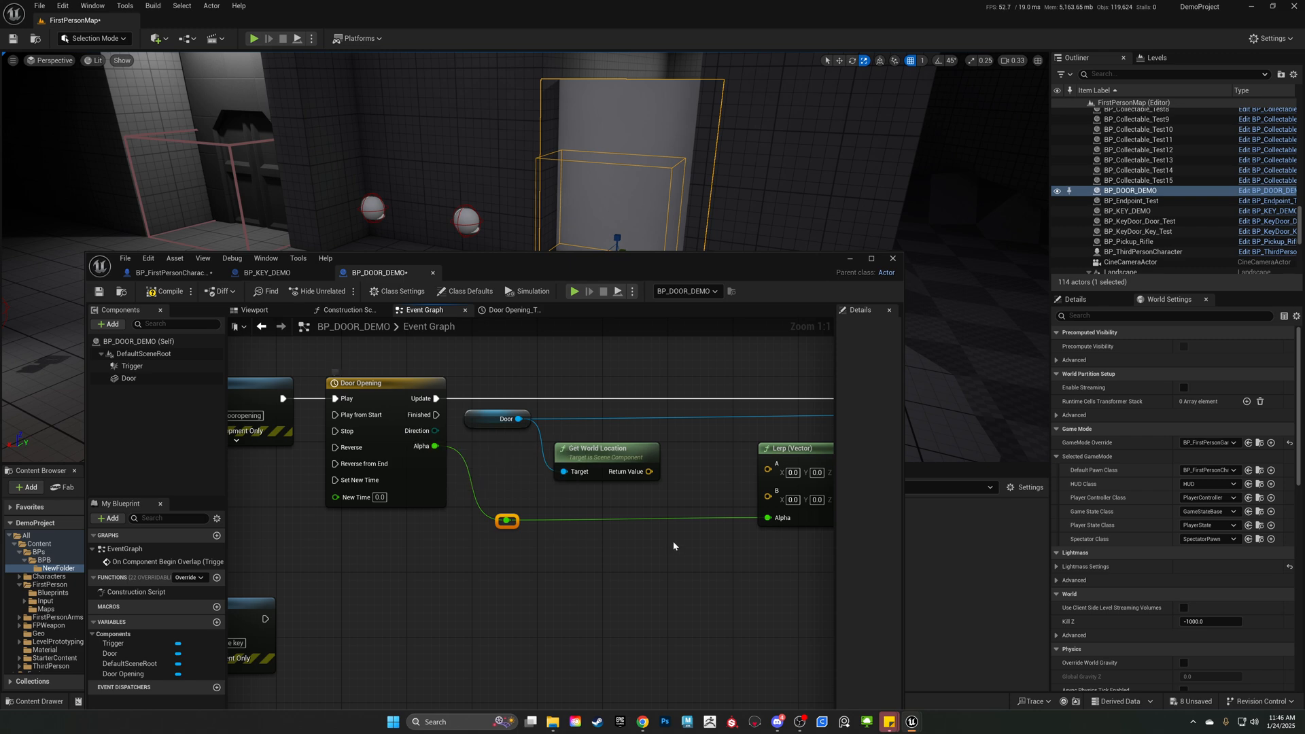
{"action": "right_click_drag", "start_coordinate": [674, 546], "coordinate": [520, 574]}
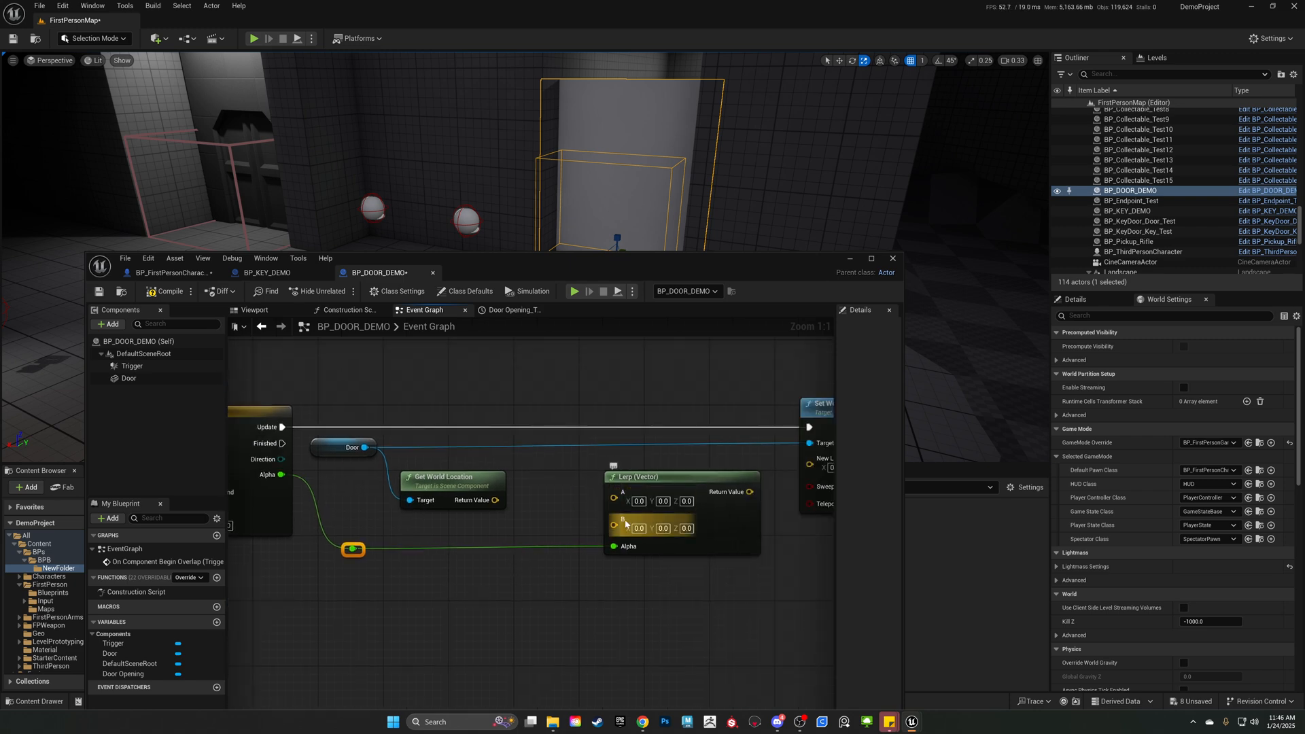
Connect Get World Location's return value to the Lerp's A input and move the Set World Location and Lerp nodes farther along.
{"action": "left_click_drag", "start_coordinate": [495, 500], "coordinate": [614, 499]}
{"action": "right_click_drag", "start_coordinate": [595, 512], "coordinate": [465, 500]}
{"action": "left_click_drag", "start_coordinate": [540, 471], "coordinate": [553, 479]}
{"action": "right_click_drag", "start_coordinate": [583, 475], "coordinate": [444, 462]}
{"action": "left_click_drag", "start_coordinate": [588, 395], "coordinate": [736, 392]}
{"action": "right_click_drag", "start_coordinate": [525, 405], "coordinate": [598, 398]}
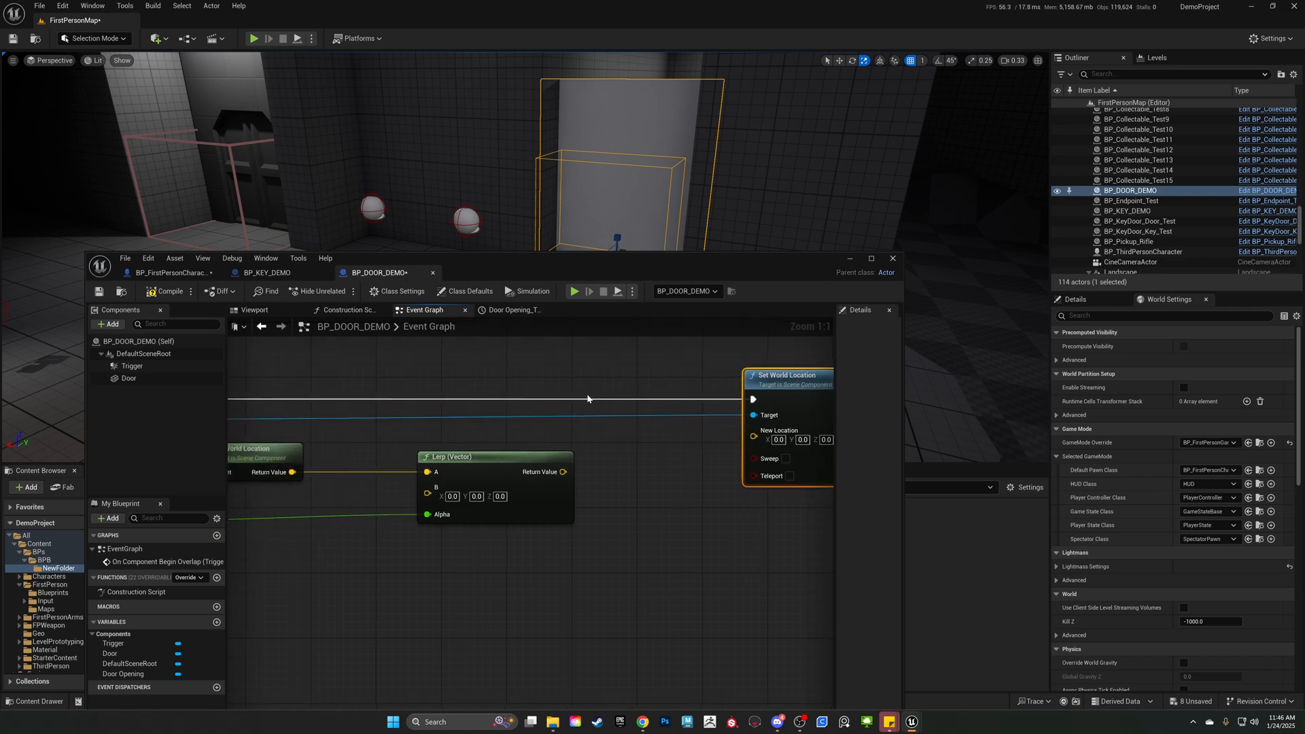
{"action": "right_click_drag", "start_coordinate": [517, 457], "coordinate": [711, 394]}
{"action": "left_click_drag", "start_coordinate": [710, 397], "coordinate": [775, 398]}
{"action": "right_click_drag", "start_coordinate": [626, 385], "coordinate": [523, 375]}
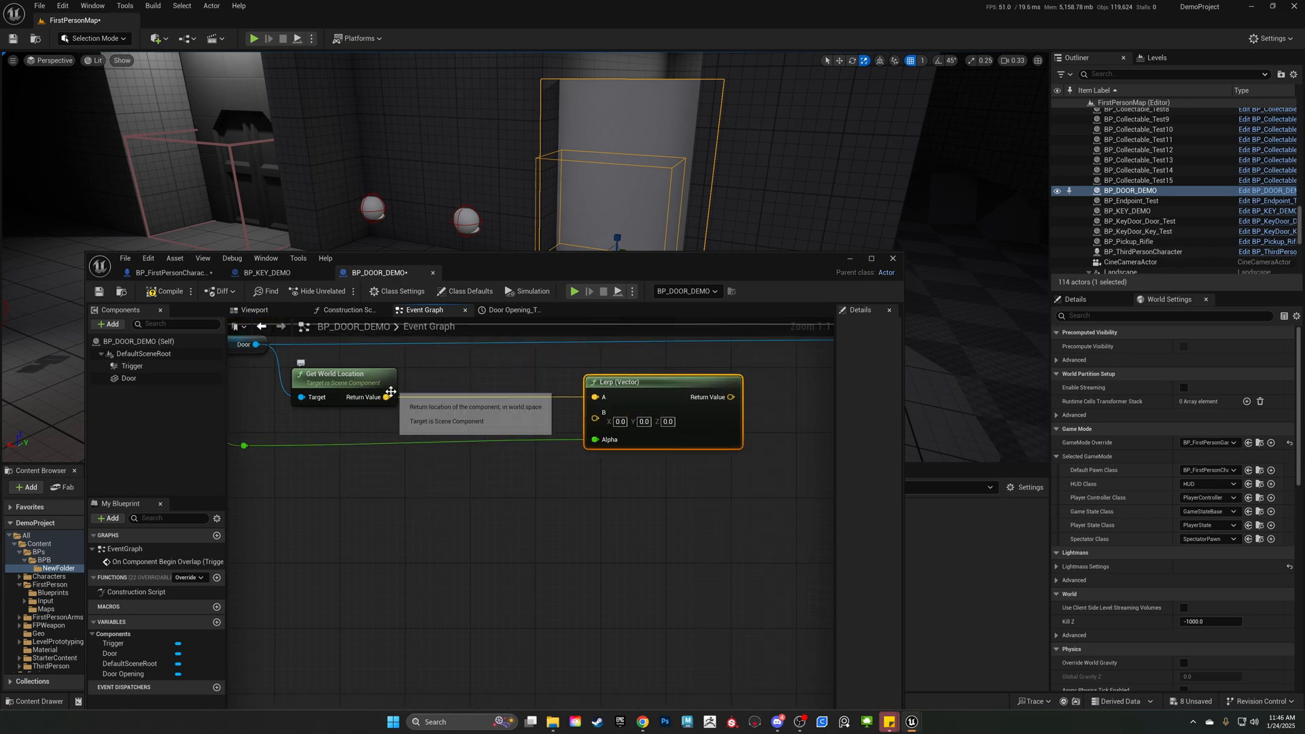
Add a vector Add node fed by Get World Location's return value and connect its result to the Lerp's B input.
{"action": "left_click_drag", "start_coordinate": [387, 398], "coordinate": [427, 417]}
{"action": "type", "text": "a"}
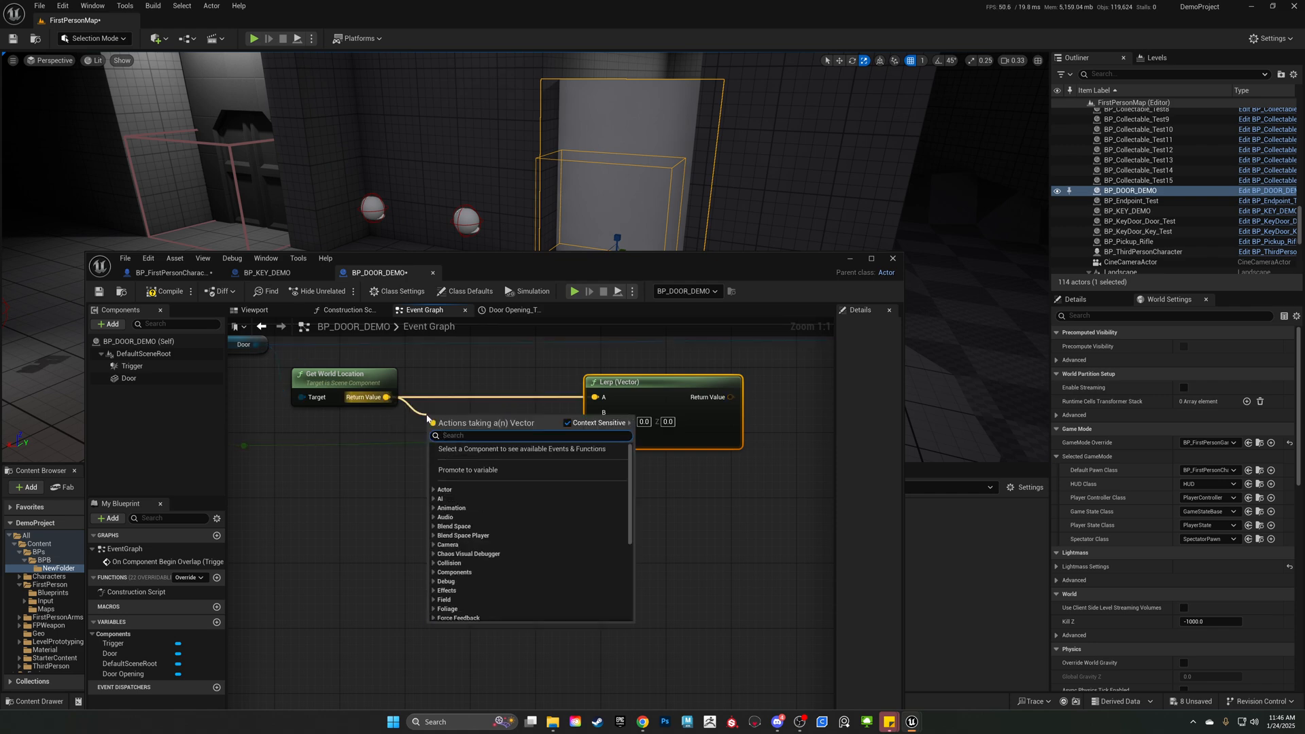
{"action": "type", "text": "dd"}
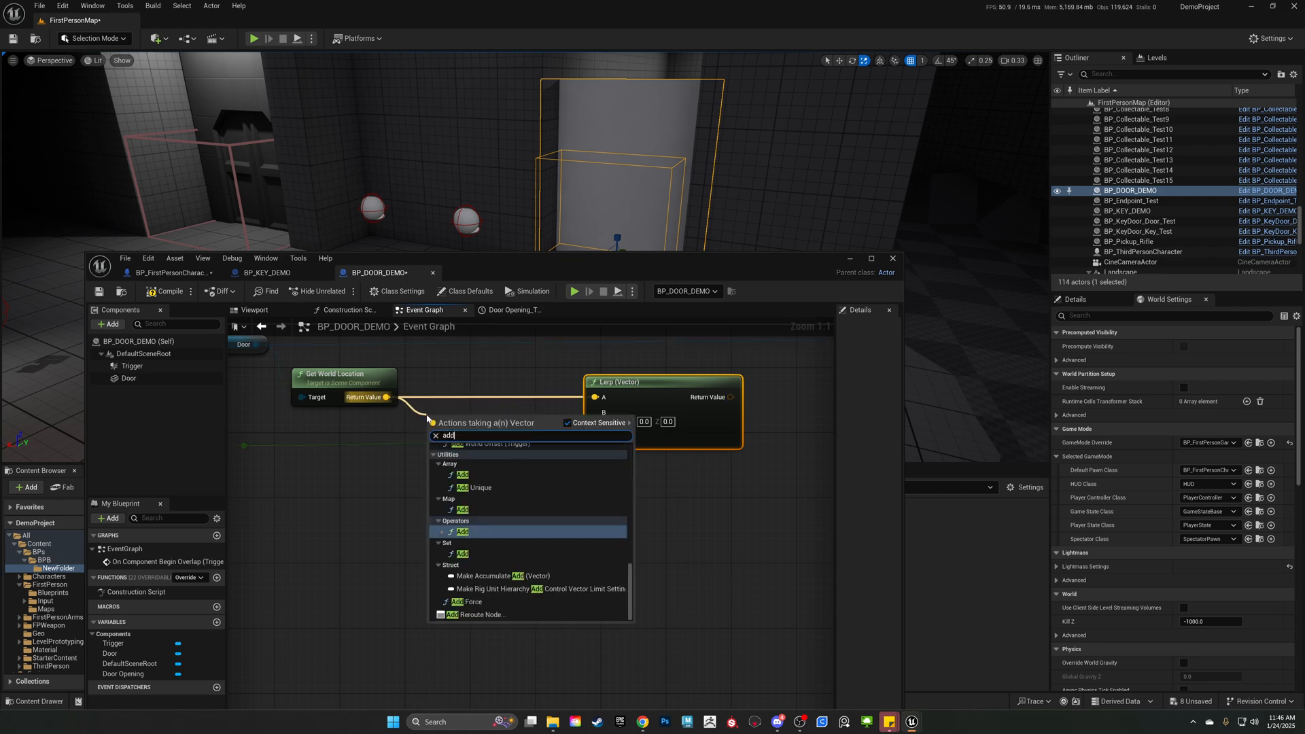
{"action": "left_click", "coordinate": [479, 532]}
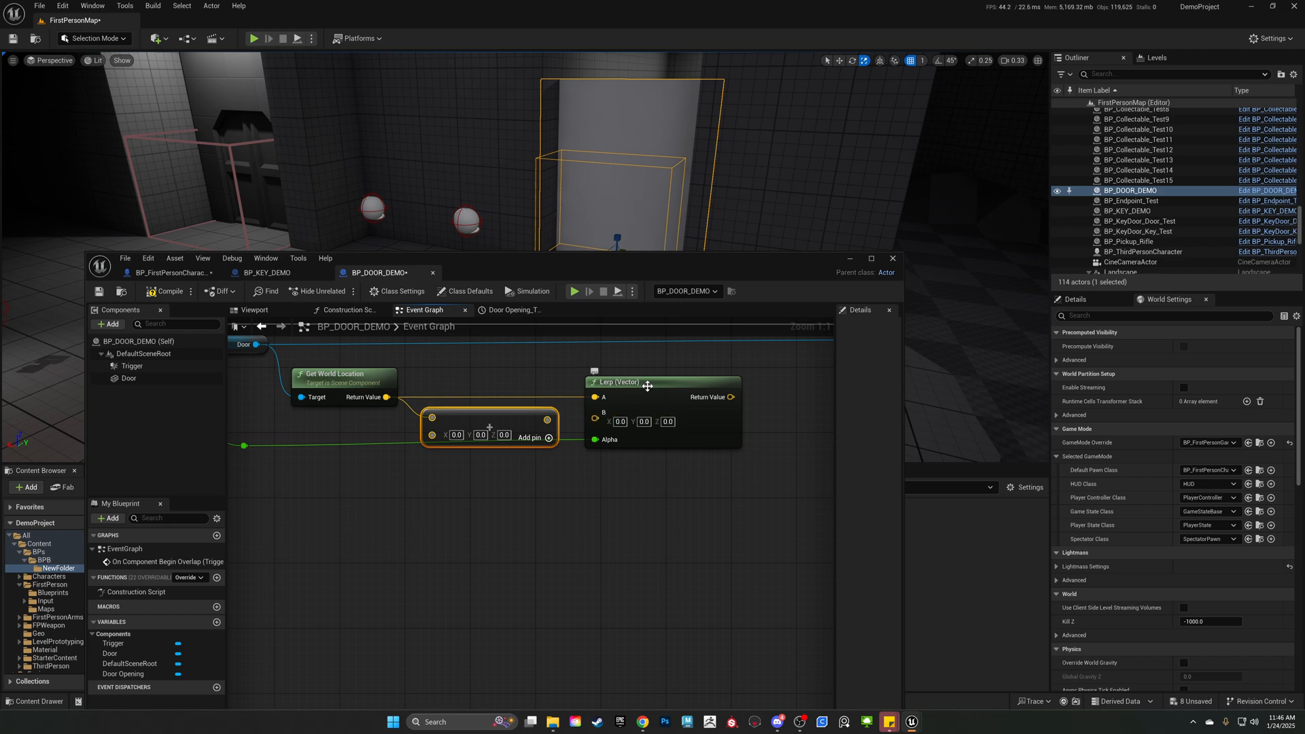
{"action": "left_click_drag", "start_coordinate": [490, 427], "coordinate": [489, 419]}
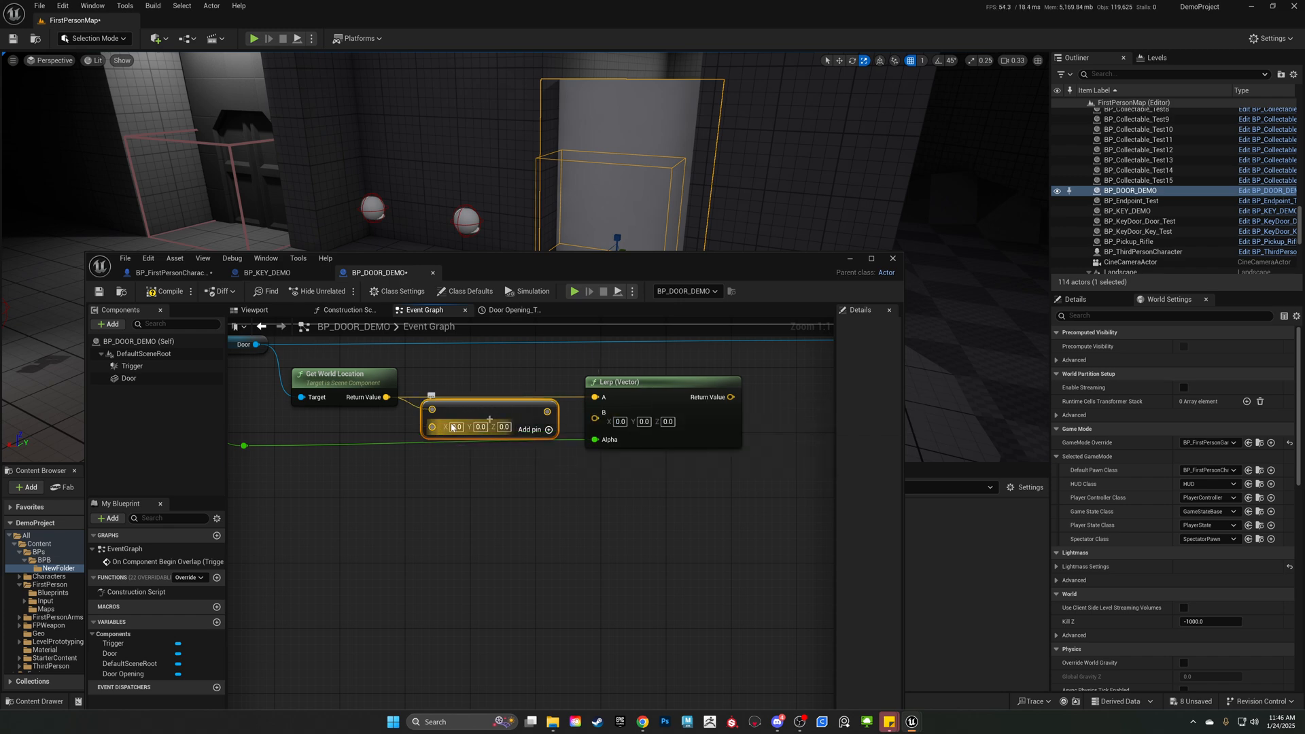
{"action": "right_click_drag", "start_coordinate": [786, 370], "coordinate": [740, 414]}
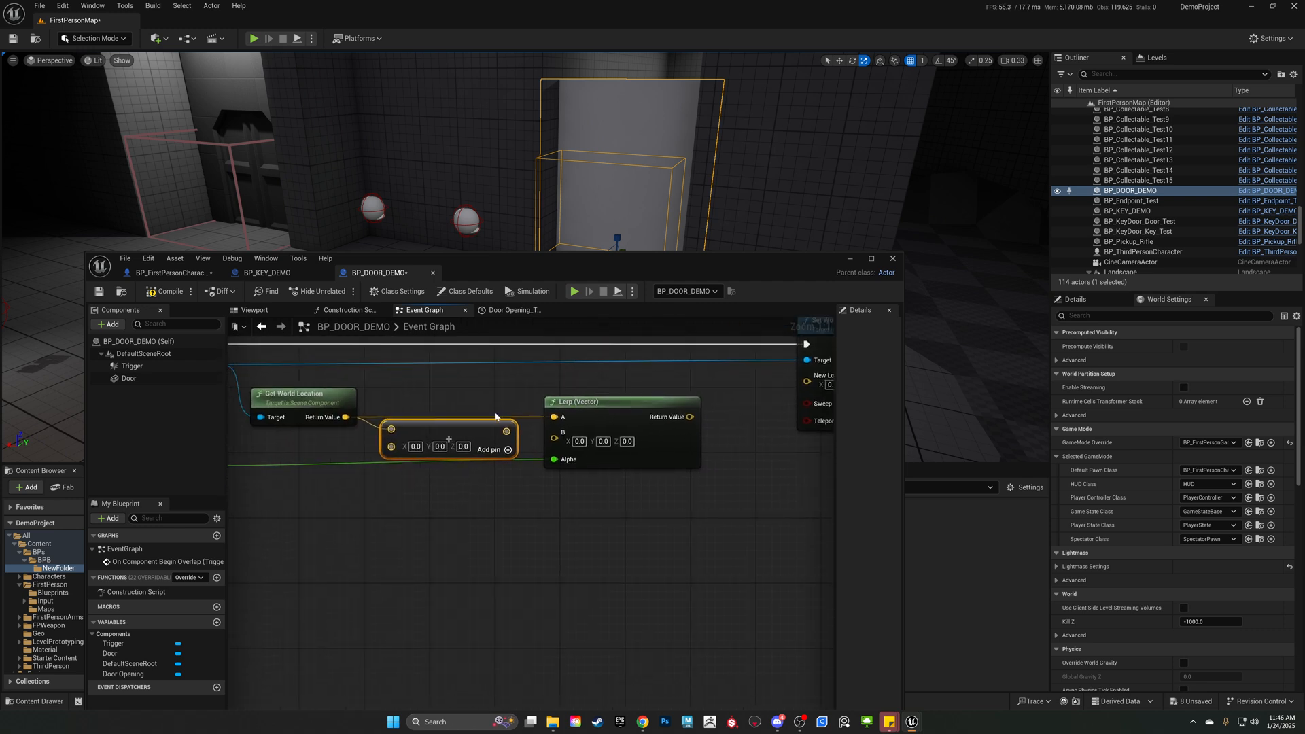
{"action": "left_click_drag", "start_coordinate": [506, 432], "coordinate": [630, 448]}
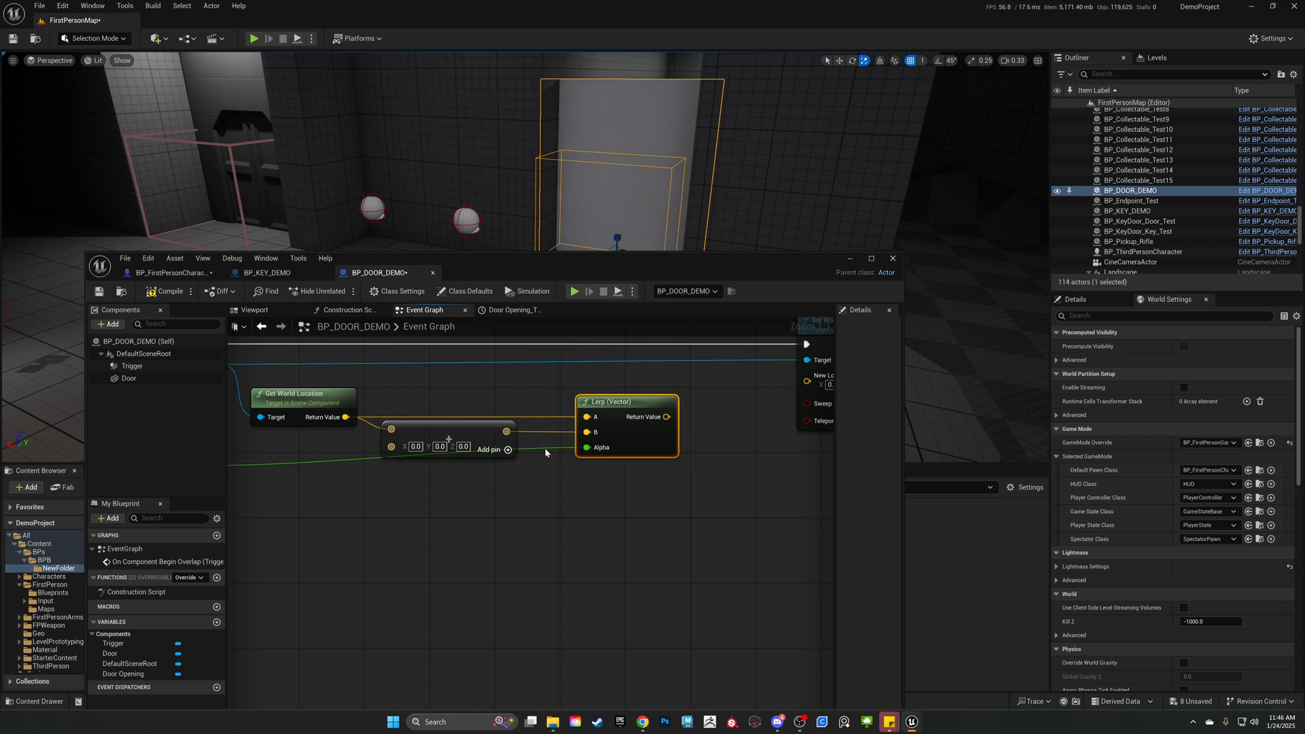
Add a second reroute point to the Alpha wire, level both reroute points below the Add node, and shift the Add node slightly lower.
{"action": "double_click", "coordinate": [543, 450]}
{"action": "left_click_drag", "start_coordinate": [542, 449], "coordinate": [531, 484]}
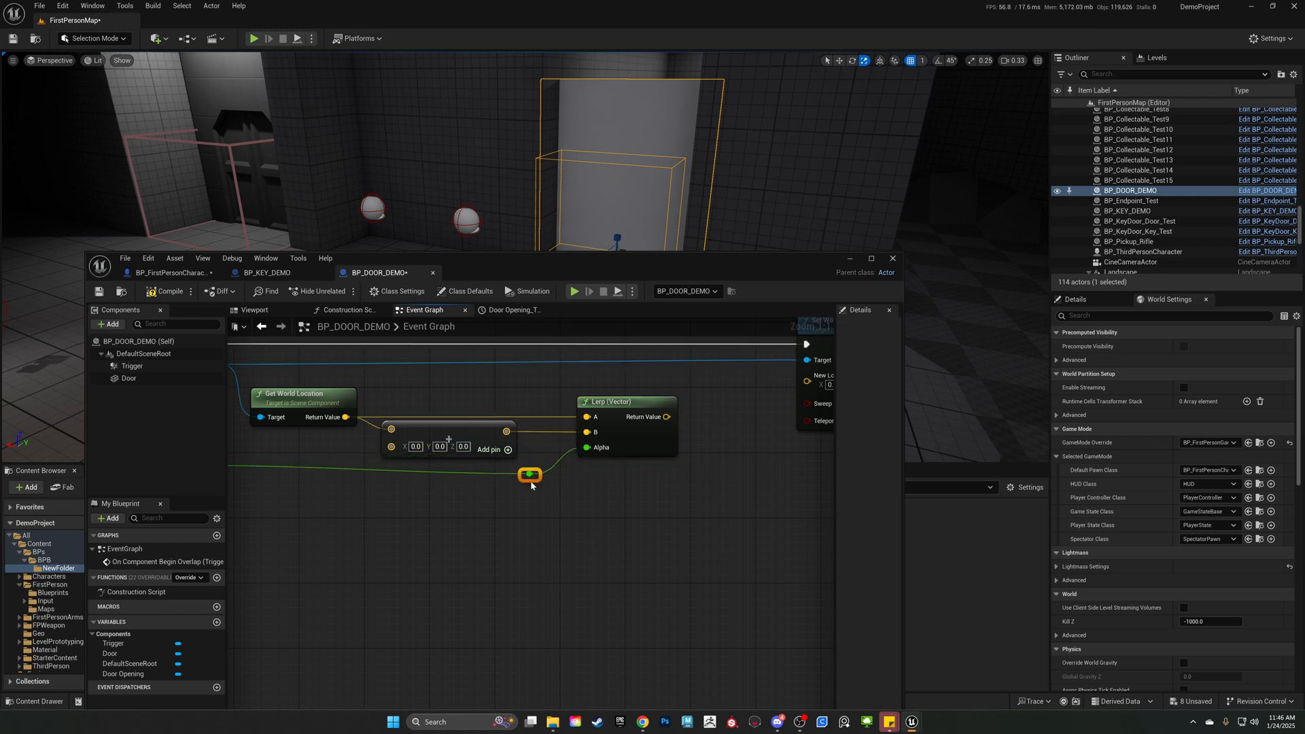
{"action": "right_click_drag", "start_coordinate": [376, 501], "coordinate": [455, 504]}
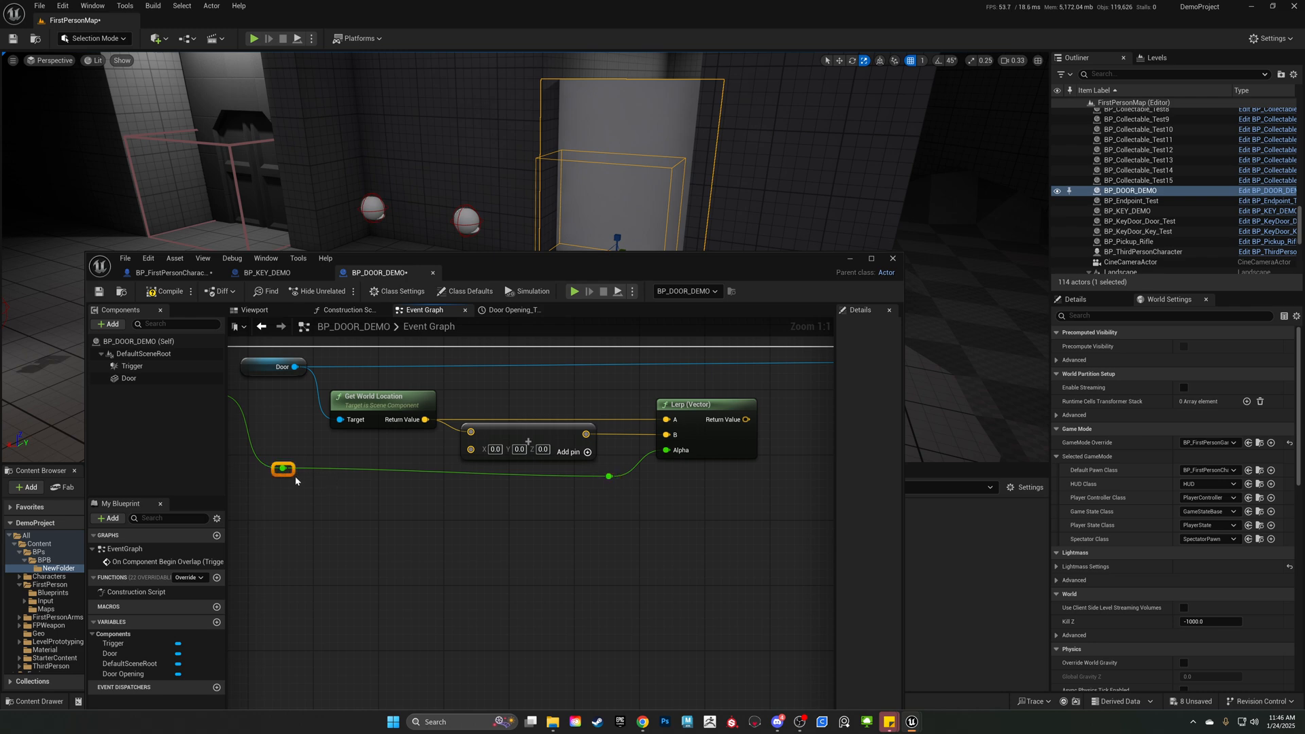
{"action": "left_click_drag", "start_coordinate": [280, 469], "coordinate": [292, 485]}
{"action": "left_click", "coordinate": [297, 504]}
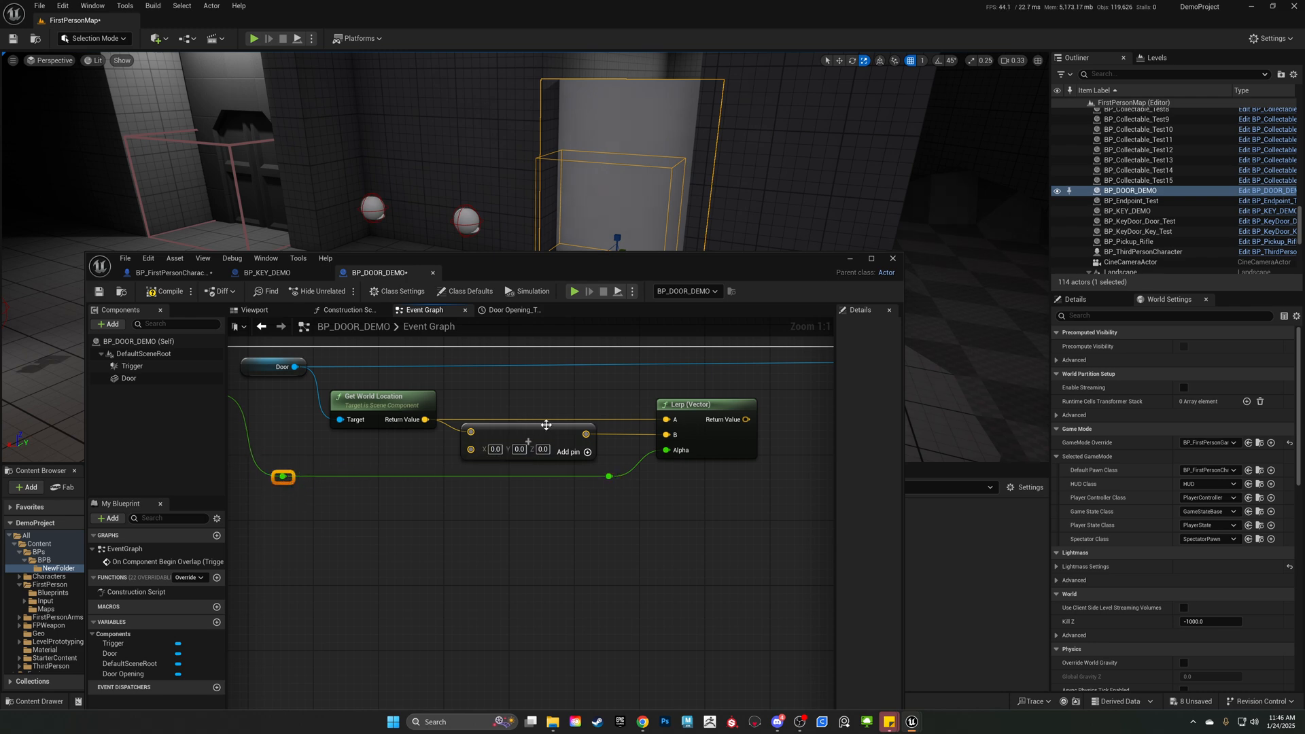
{"action": "left_click_drag", "start_coordinate": [545, 424], "coordinate": [547, 440]}
{"action": "left_click", "coordinate": [475, 353]}
{"action": "scroll", "coordinate": [588, 505], "scroll_direction": "down", "scroll_amount": 3}
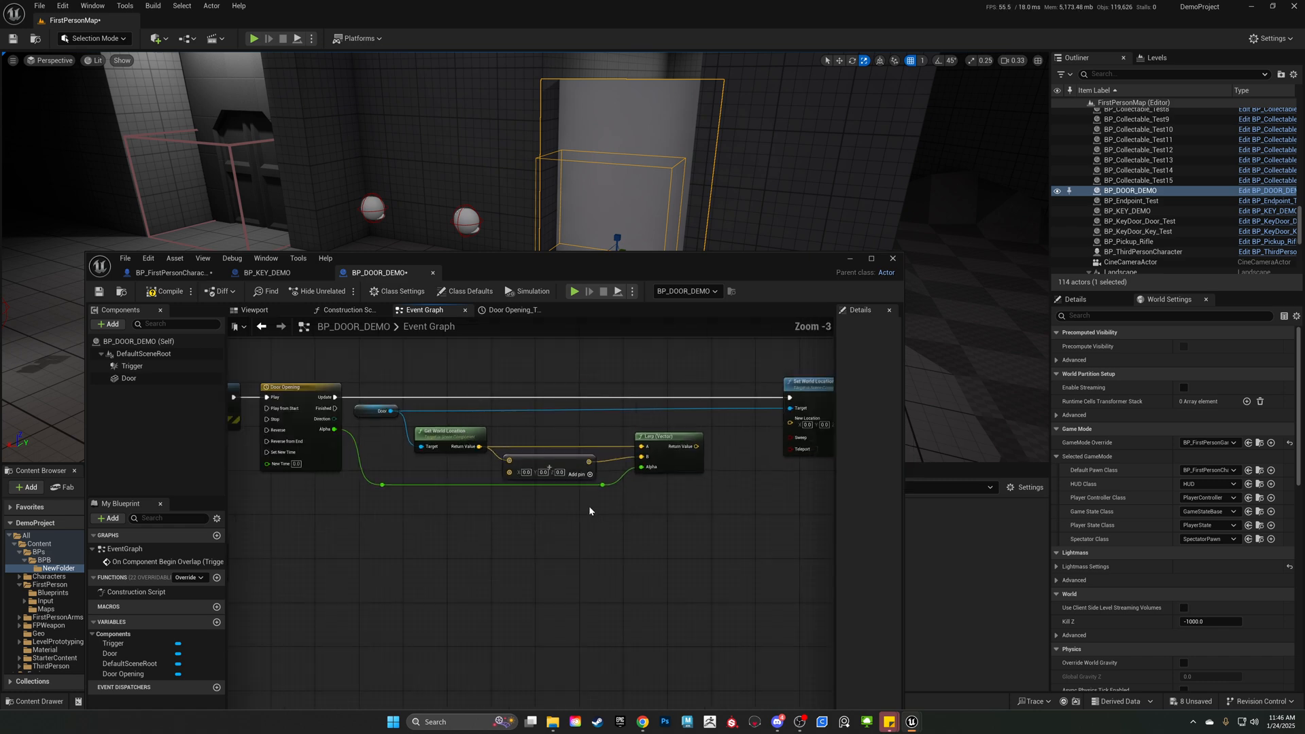
{"action": "scroll", "coordinate": [588, 510], "scroll_direction": "up", "scroll_amount": 3}
{"action": "right_click_drag", "start_coordinate": [512, 502], "coordinate": [538, 526]}
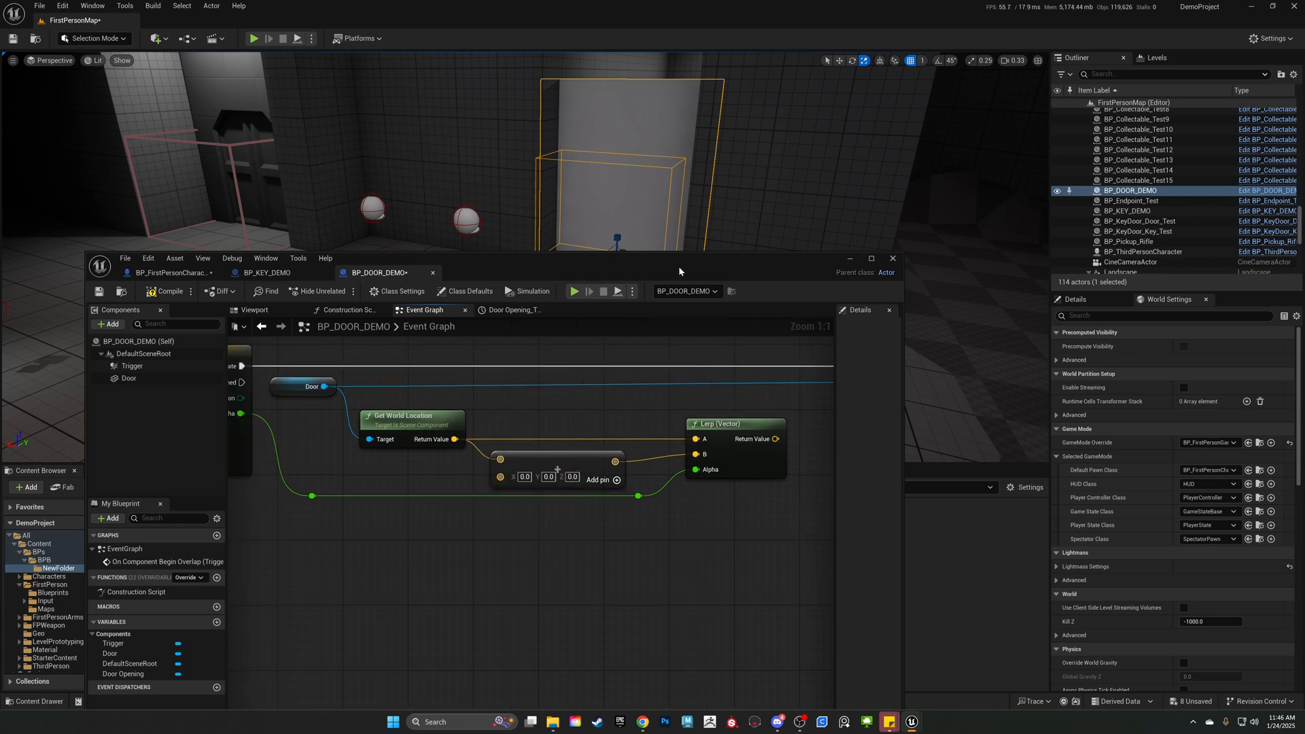
Shift the blueprint editor window lower and examine the selected door in the level viewport.
{"action": "left_click_drag", "start_coordinate": [667, 269], "coordinate": [672, 320]}
{"action": "mouse_move", "coordinate": [600, 256]}
{"action": "right_mouse_down"}
{"action": "mouse_move", "coordinate": [640, 267]}
{"action": "mouse_move", "coordinate": [589, 249]}
{"action": "mouse_move", "coordinate": [598, 262]}
{"action": "right_mouse_up"}
{"action": "key", "text": "w"}
{"action": "left_click", "coordinate": [571, 153]}
{"action": "key", "text": "s"}
{"action": "right_click_drag", "start_coordinate": [573, 184], "coordinate": [589, 221]}
{"action": "key", "text": "s"}
{"action": "key", "text": "w"}
{"action": "key", "text": "a"}
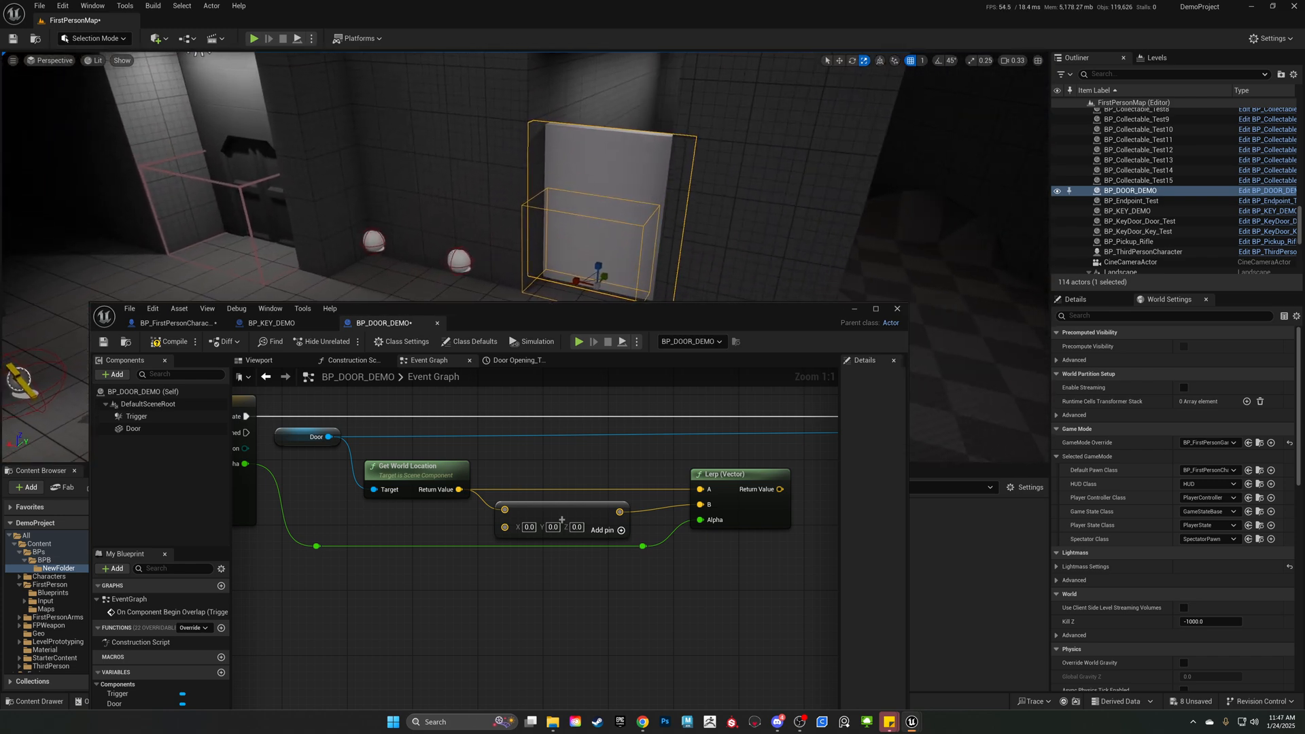
{"action": "key", "text": "w"}
Slide BP_DOOR_DEMO along its X axis in the level to test the opening direction, and undo the moves.
{"action": "left_click_drag", "start_coordinate": [571, 279], "coordinate": [598, 286]}
{"action": "left_click", "coordinate": [1099, 303]}
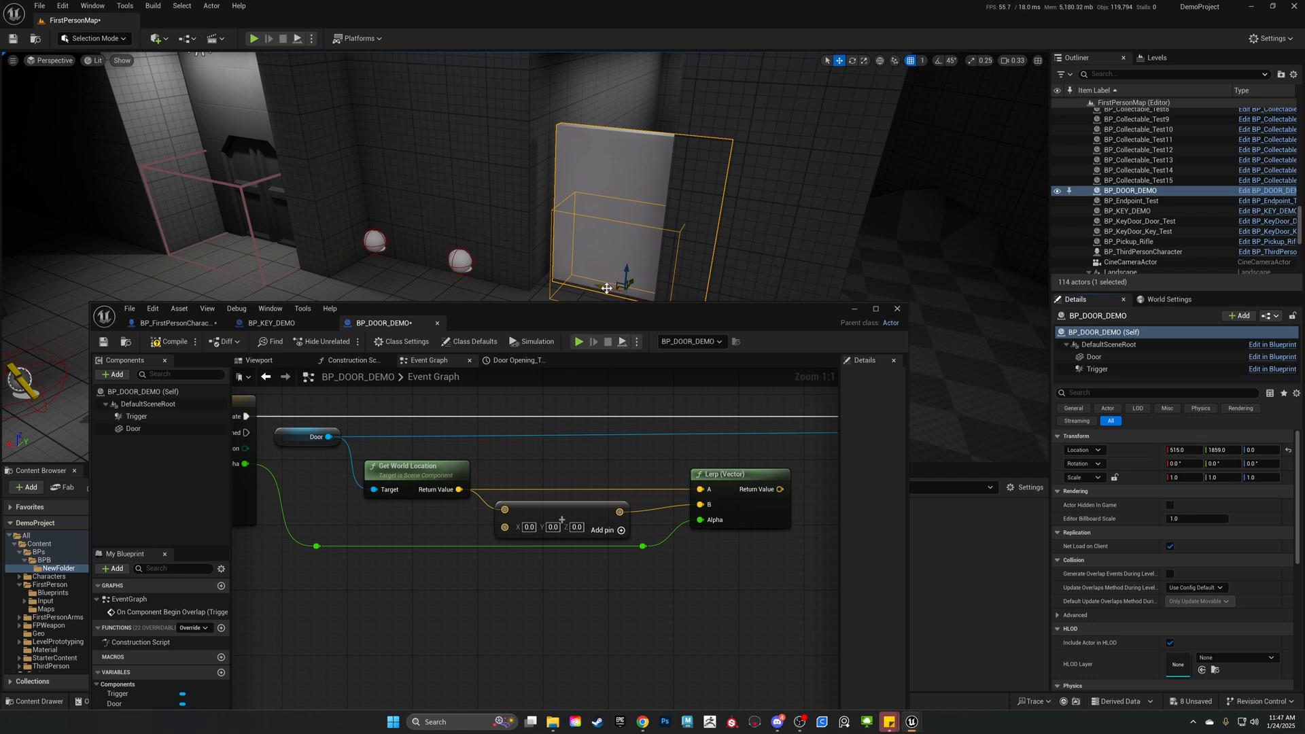
{"action": "mouse_move", "coordinate": [606, 288]}
{"action": "left_mouse_down"}
{"action": "mouse_move", "coordinate": [654, 287]}
{"action": "mouse_move", "coordinate": [594, 284]}
{"action": "mouse_move", "coordinate": [604, 294]}
{"action": "left_mouse_up"}
{"action": "key", "text": "ctrl+z"}
{"action": "key", "text": "w"}
{"action": "right_click_drag", "start_coordinate": [552, 261], "coordinate": [588, 278]}
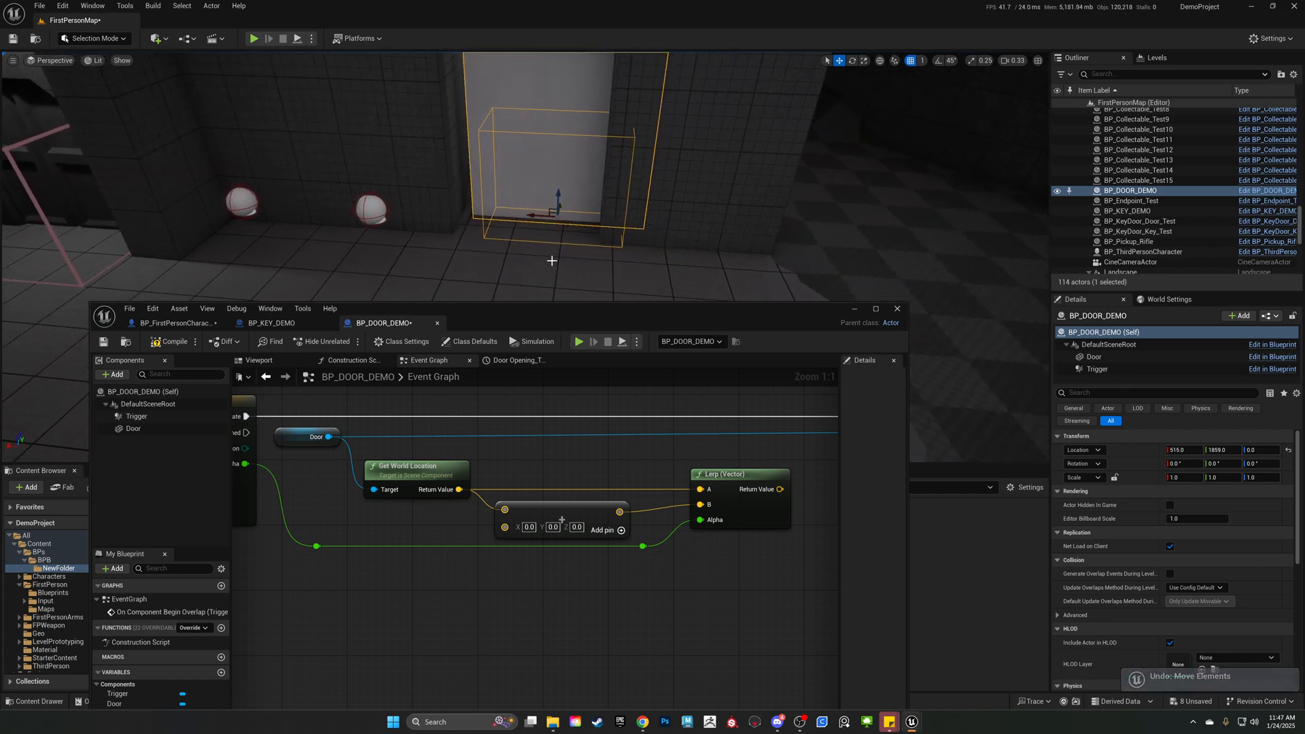
{"action": "left_click_drag", "start_coordinate": [543, 257], "coordinate": [532, 250]}
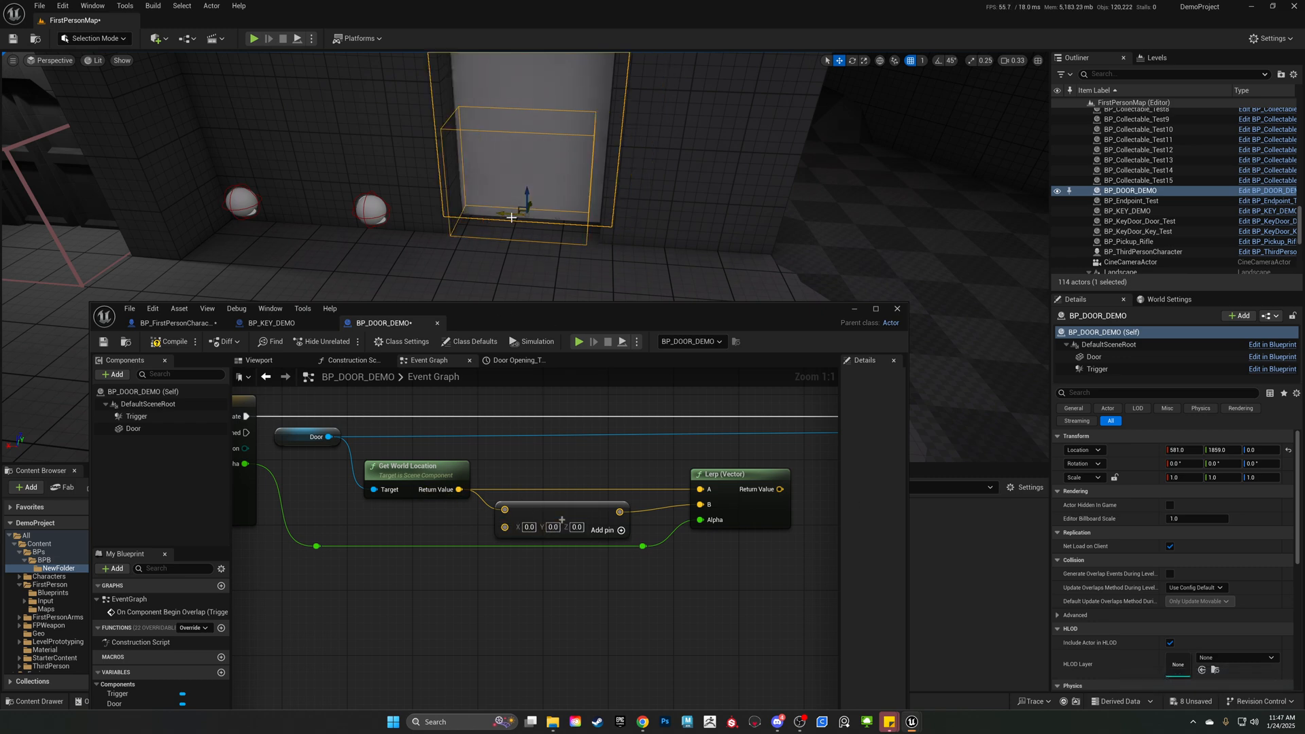
{"action": "left_click_drag", "start_coordinate": [517, 213], "coordinate": [655, 216]}
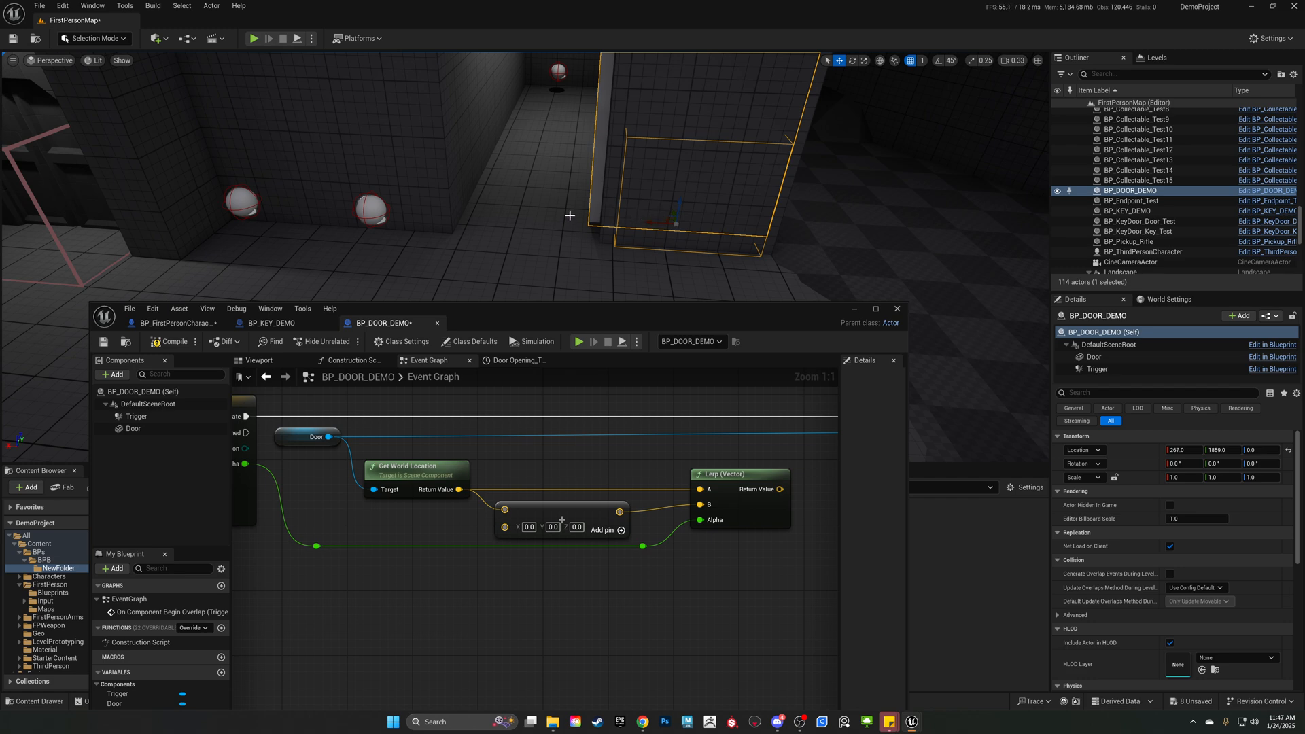
{"action": "mouse_move", "coordinate": [650, 222]}
{"action": "left_mouse_down"}
{"action": "mouse_move", "coordinate": [554, 219]}
{"action": "mouse_move", "coordinate": [705, 224]}
{"action": "mouse_move", "coordinate": [659, 228]}
{"action": "left_mouse_up"}
{"action": "key", "text": "ctrl+z"}
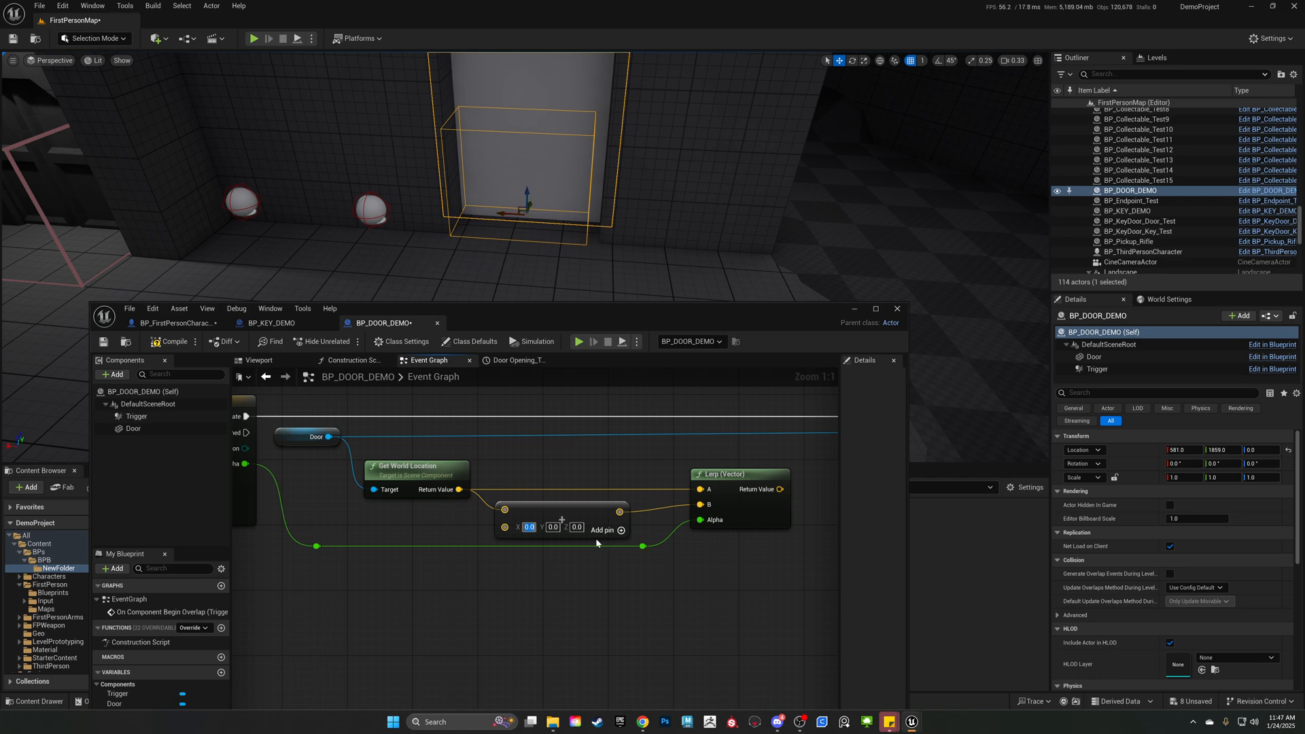
Set the Add node's X to 3 and connect the Lerp's return value to Set World Location's New Location.
{"action": "type", "text": "3"}
{"action": "key", "text": "Return"}
{"action": "right_click_drag", "start_coordinate": [621, 427], "coordinate": [372, 440]}
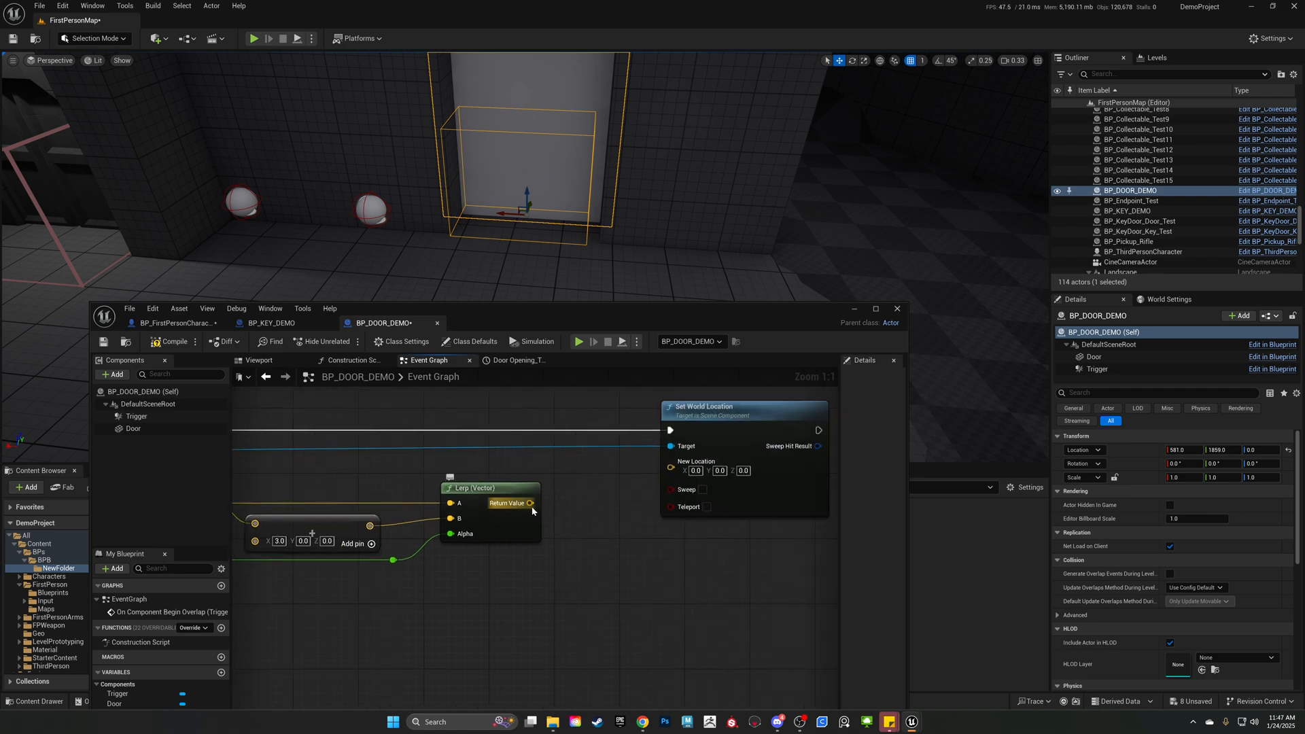
{"action": "left_click_drag", "start_coordinate": [530, 503], "coordinate": [672, 468]}
{"action": "right_click_drag", "start_coordinate": [566, 556], "coordinate": [678, 516]}
Review the door-moving node chain, selecting the Door Opening timeline and checking its Update and Alpha connections.
{"action": "scroll", "coordinate": [678, 517], "scroll_direction": "down", "scroll_amount": 3}
{"action": "right_click_drag", "start_coordinate": [295, 448], "coordinate": [412, 443]}
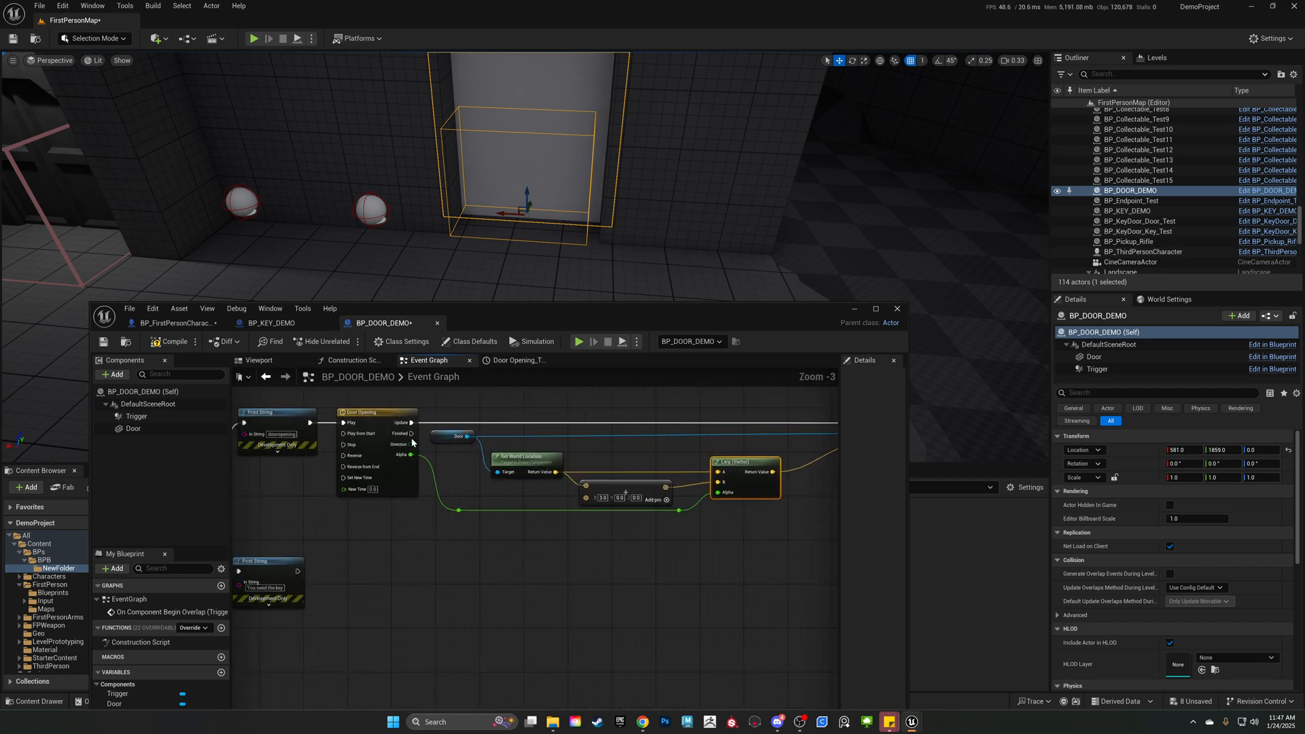
{"action": "scroll", "coordinate": [424, 440], "scroll_direction": "up", "scroll_amount": 3}
{"action": "left_click_drag", "start_coordinate": [489, 402], "coordinate": [504, 570]}
{"action": "left_click", "coordinate": [460, 406]}
{"action": "left_click_drag", "start_coordinate": [501, 408], "coordinate": [503, 508]}
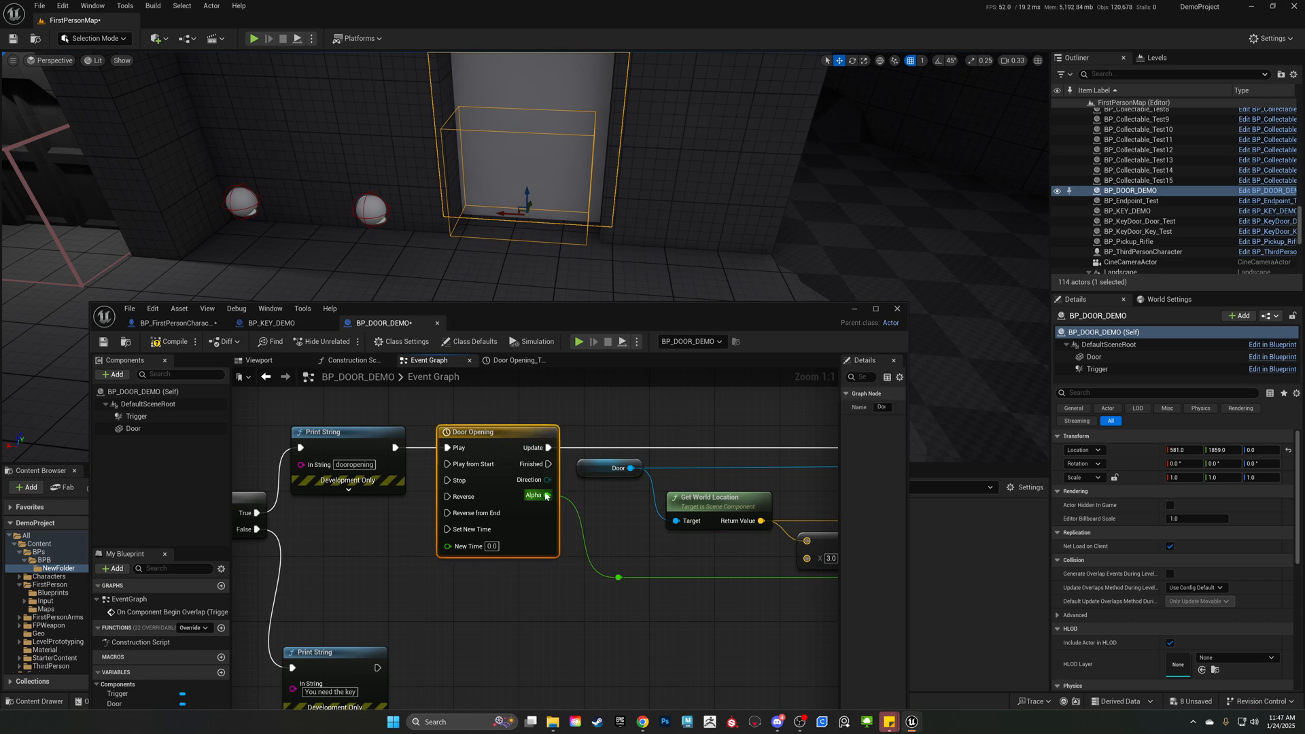
{"action": "right_click_drag", "start_coordinate": [546, 497], "coordinate": [469, 510]}
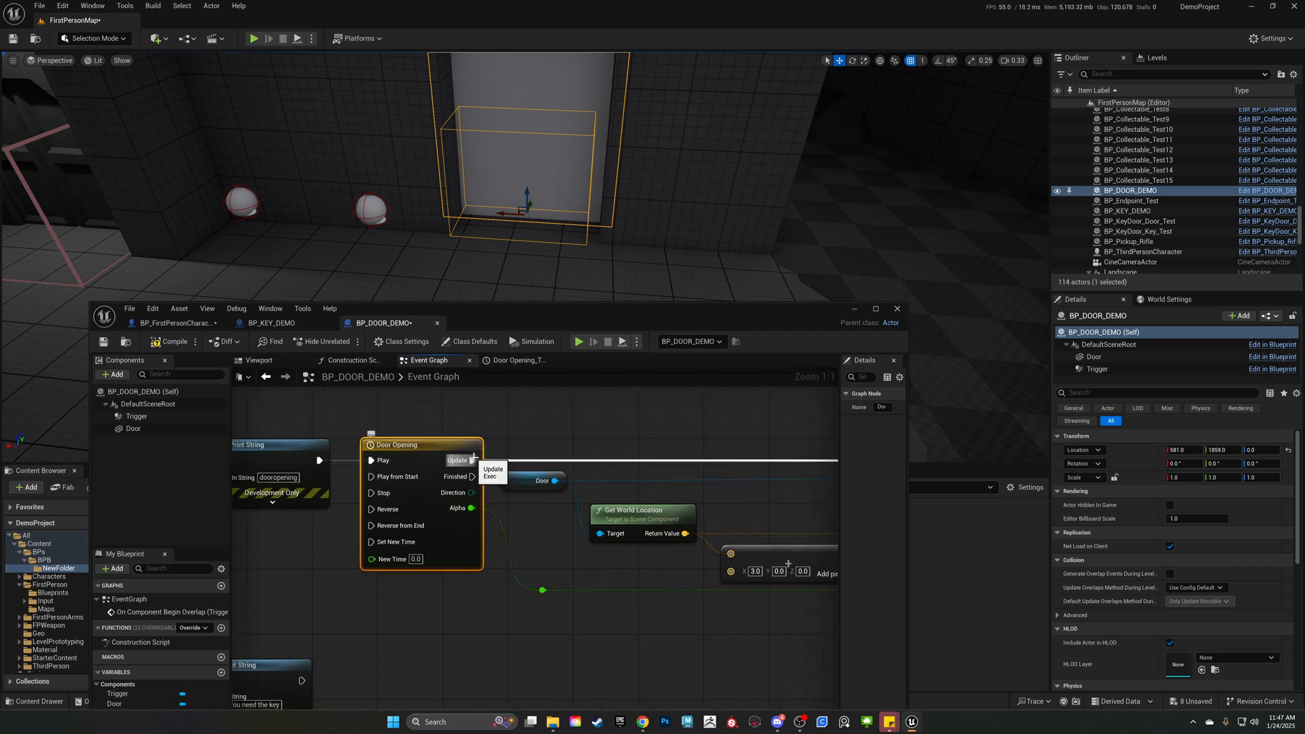
Move the Set World Location node closer to the Lerp node in BP_DOOR_DEMO's event graph.
{"action": "scroll", "coordinate": [415, 522], "scroll_direction": "down", "scroll_amount": 3}
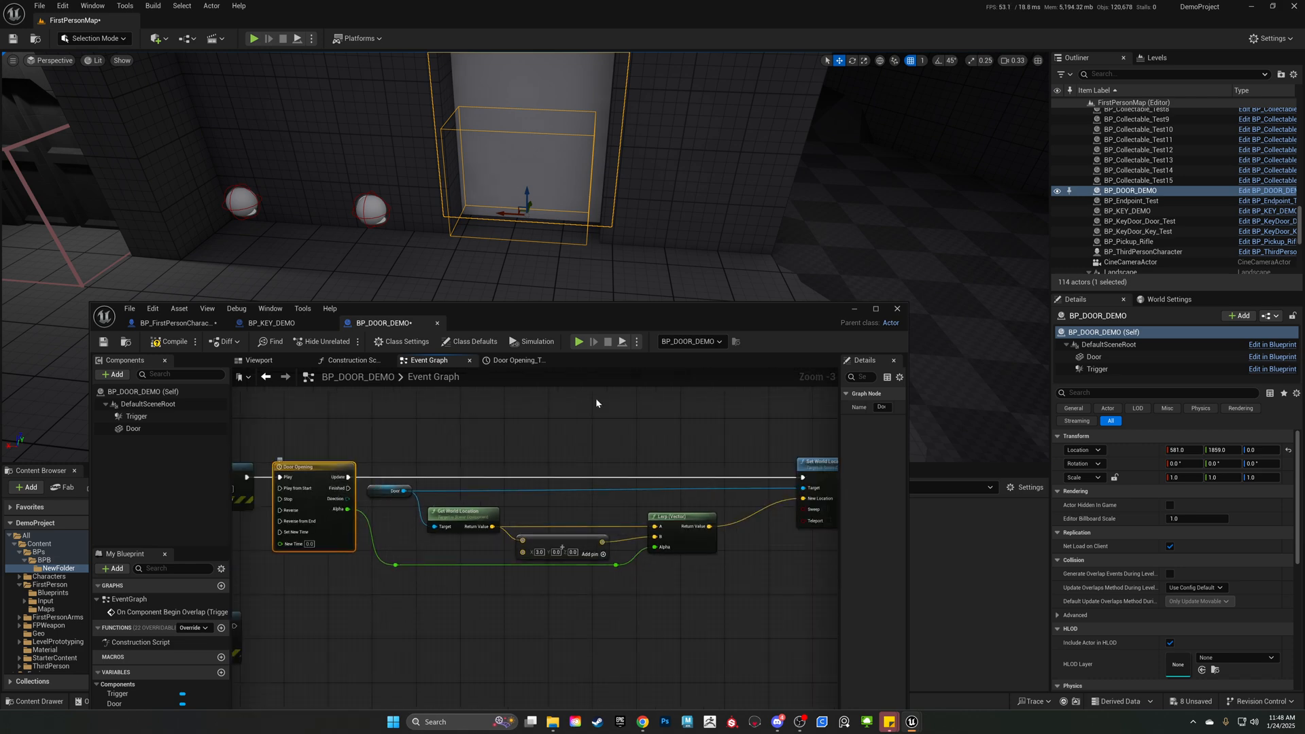
{"action": "right_click_drag", "start_coordinate": [765, 464], "coordinate": [643, 455]}
{"action": "left_click_drag", "start_coordinate": [724, 458], "coordinate": [657, 459]}
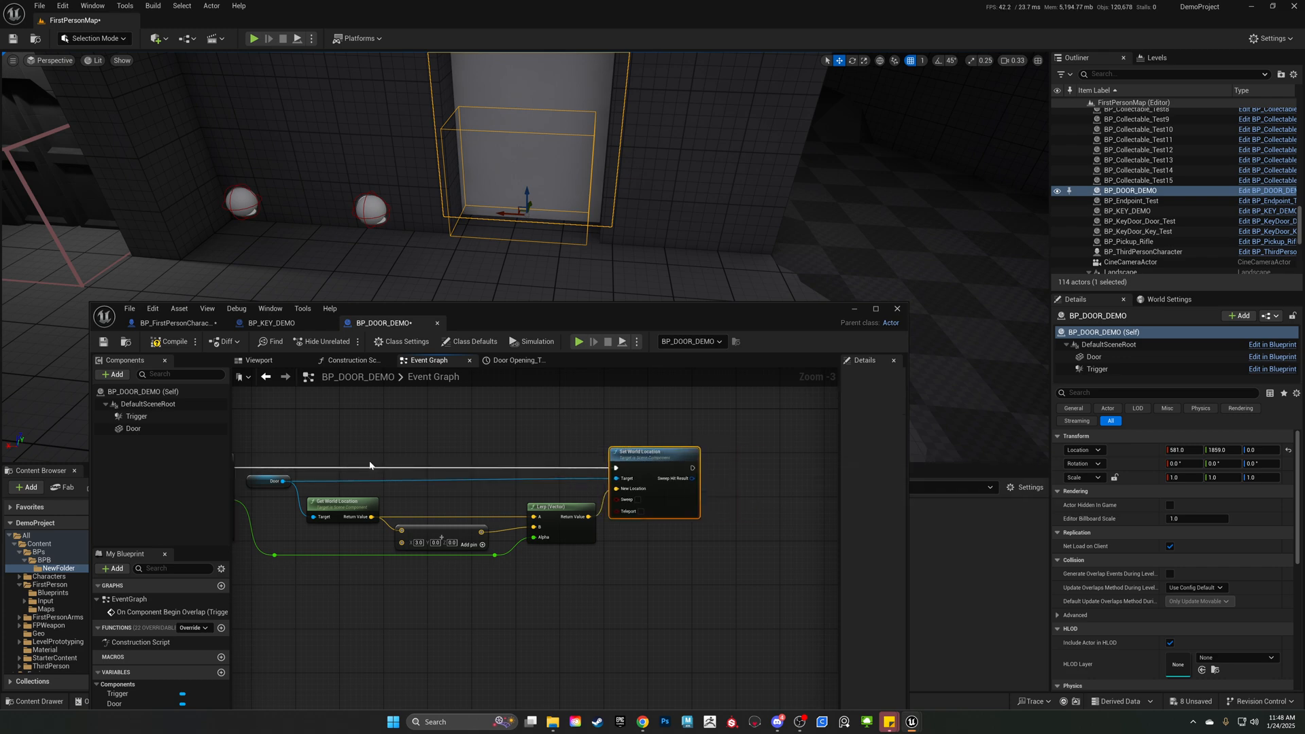
Review the door-moving nodes and inspect the first and last Alpha keys inside the Door Opening timeline.
{"action": "right_click_drag", "start_coordinate": [264, 437], "coordinate": [414, 417]}
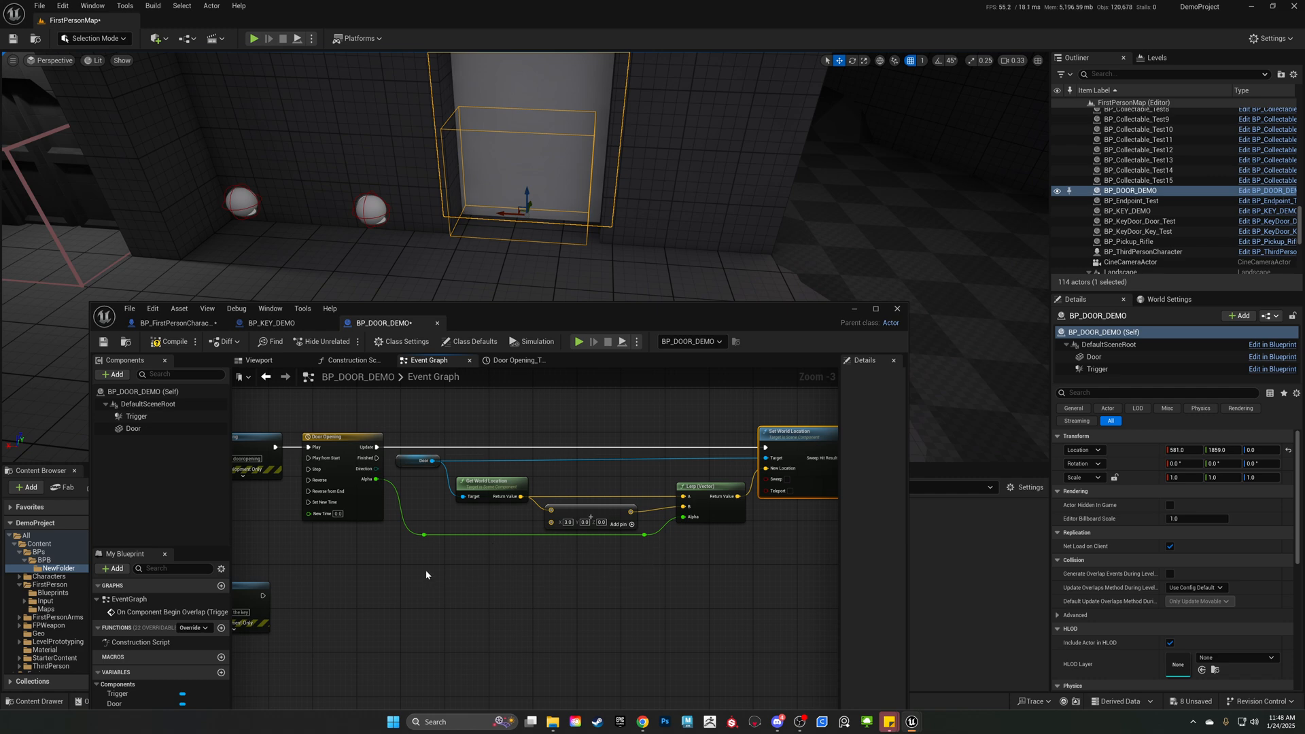
{"action": "left_click_drag", "start_coordinate": [356, 586], "coordinate": [383, 444]}
{"action": "left_click_drag", "start_coordinate": [395, 604], "coordinate": [636, 581]}
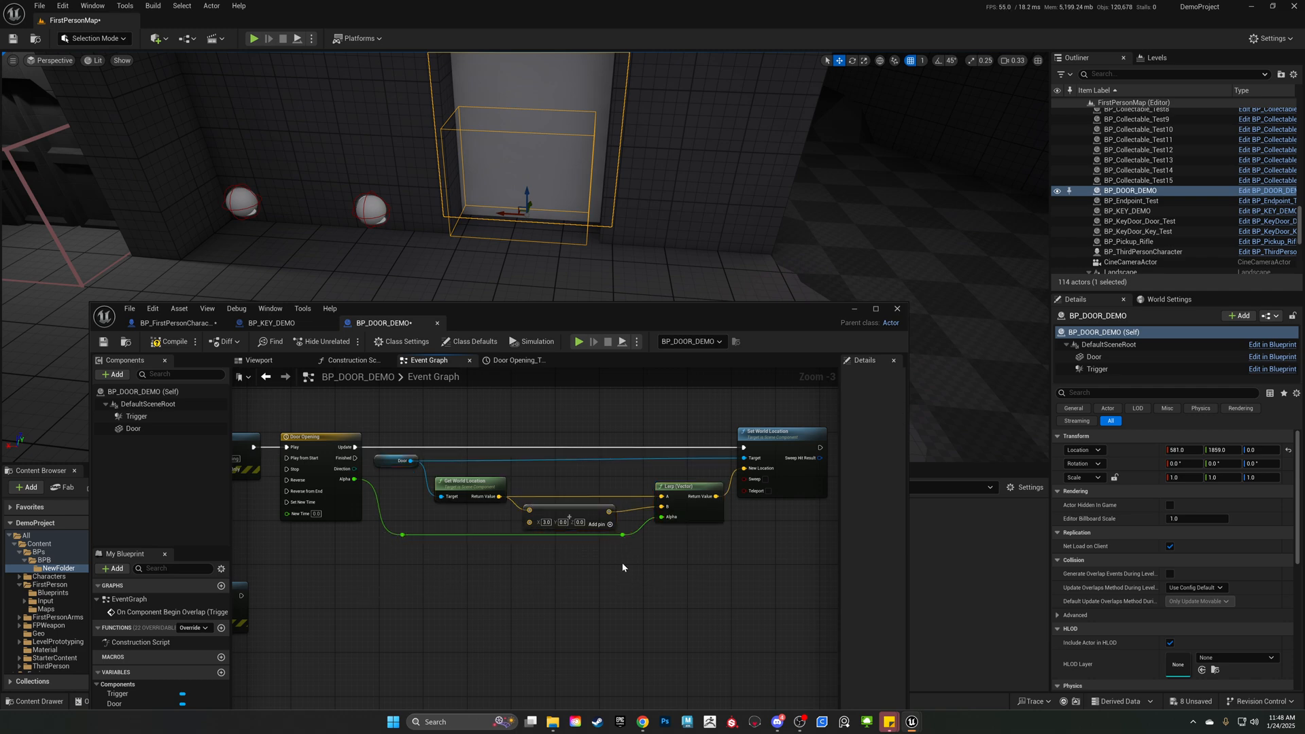
{"action": "left_click_drag", "start_coordinate": [388, 419], "coordinate": [807, 615]}
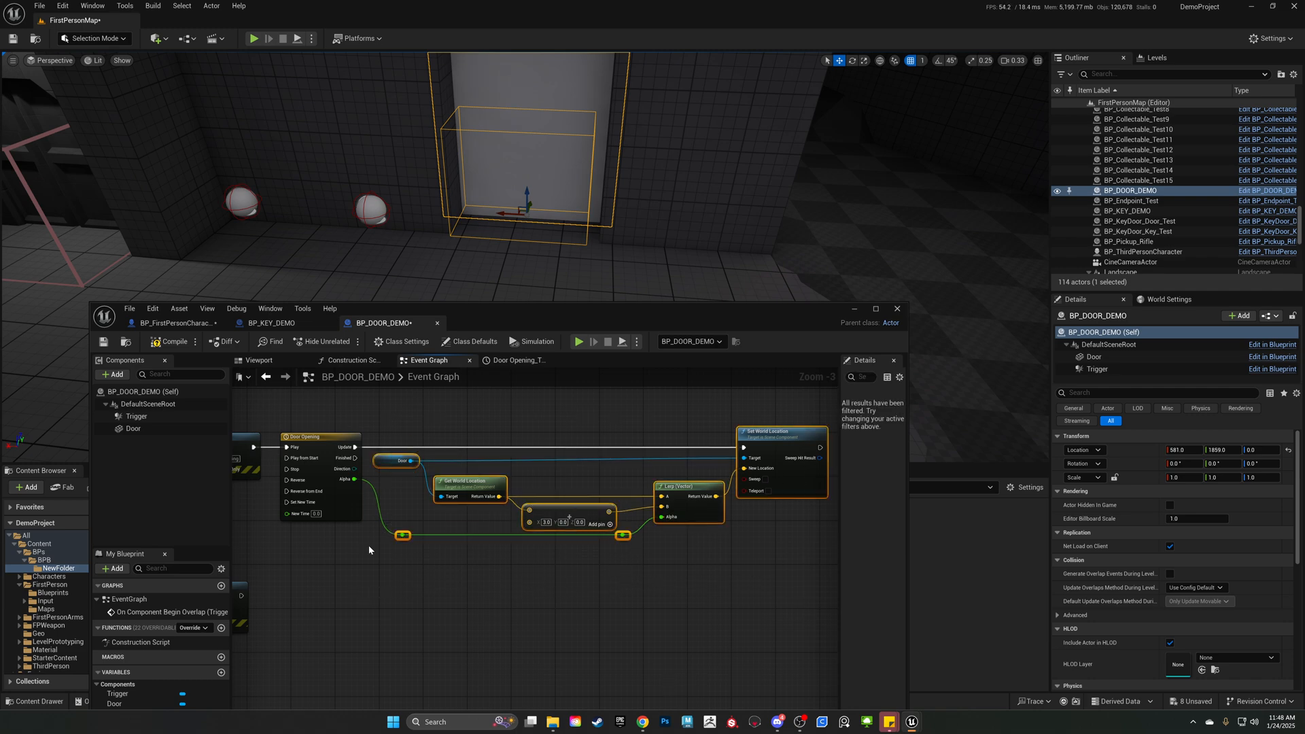
{"action": "double_click", "coordinate": [324, 437]}
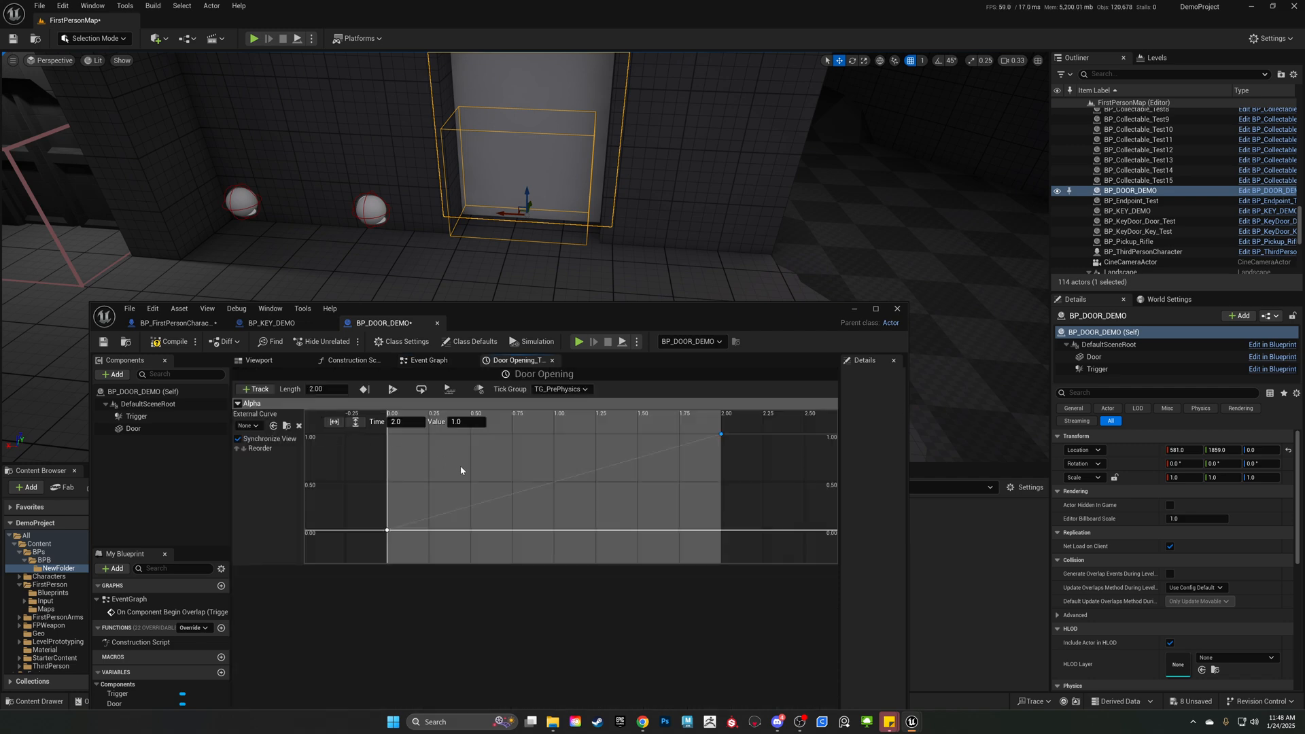
{"action": "left_click", "coordinate": [386, 530]}
{"action": "left_click", "coordinate": [720, 435]}
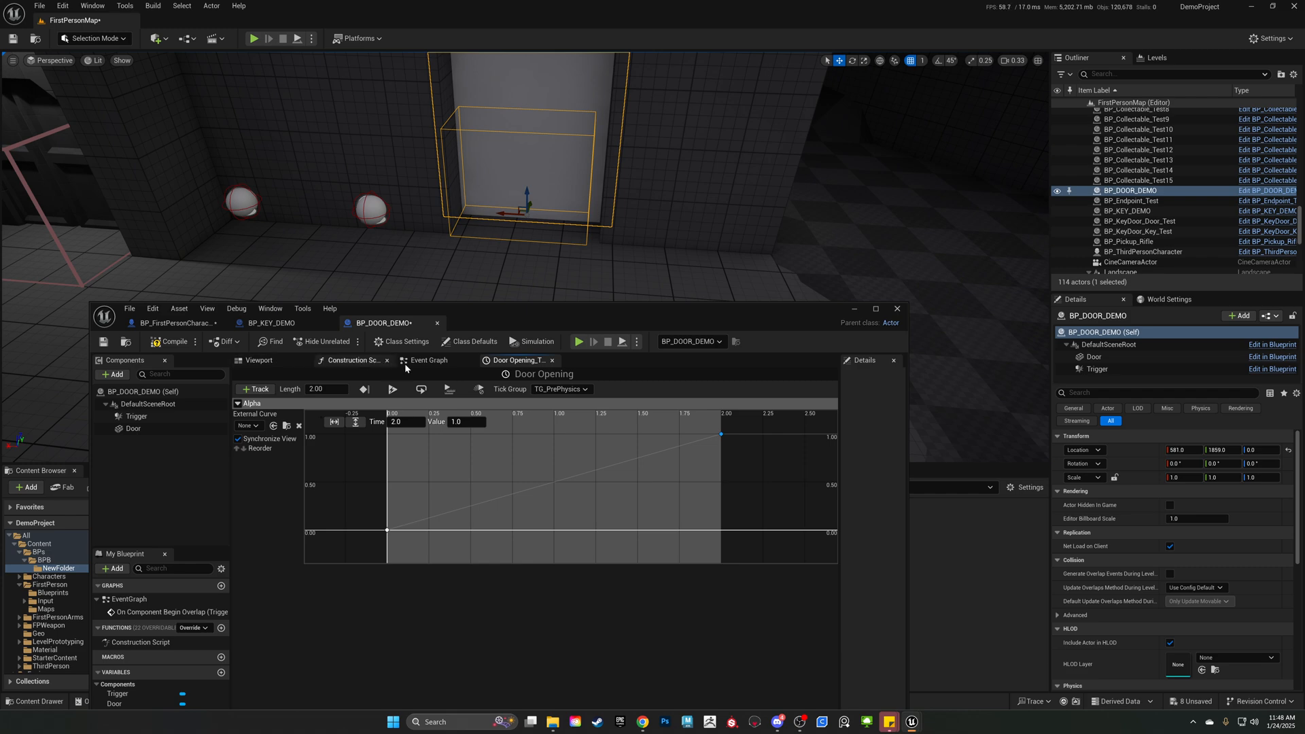
{"action": "left_click", "coordinate": [426, 360]}
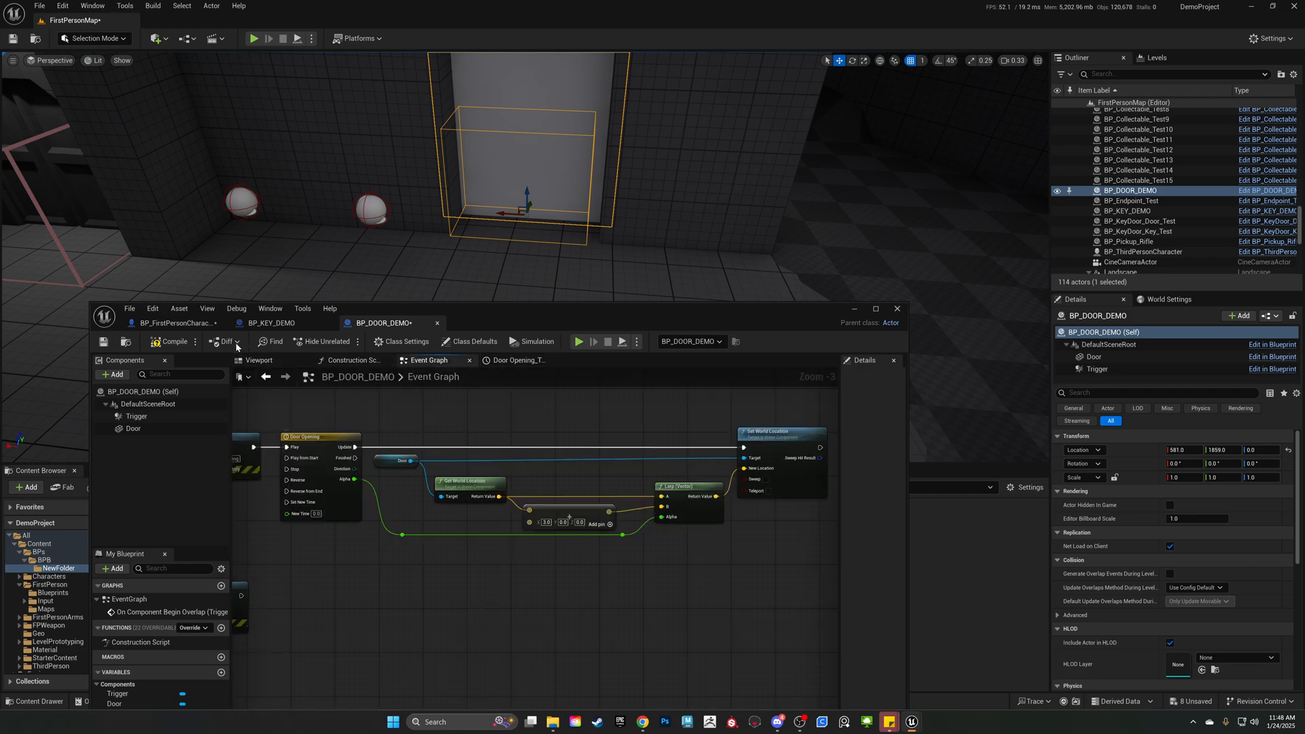
Compile and save BP_DOOR_DEMO, and move its editor window away from the level viewport.
{"action": "left_click", "coordinate": [170, 342]}
{"action": "left_click", "coordinate": [103, 341]}
{"action": "left_click_drag", "start_coordinate": [512, 311], "coordinate": [1304, 377]}
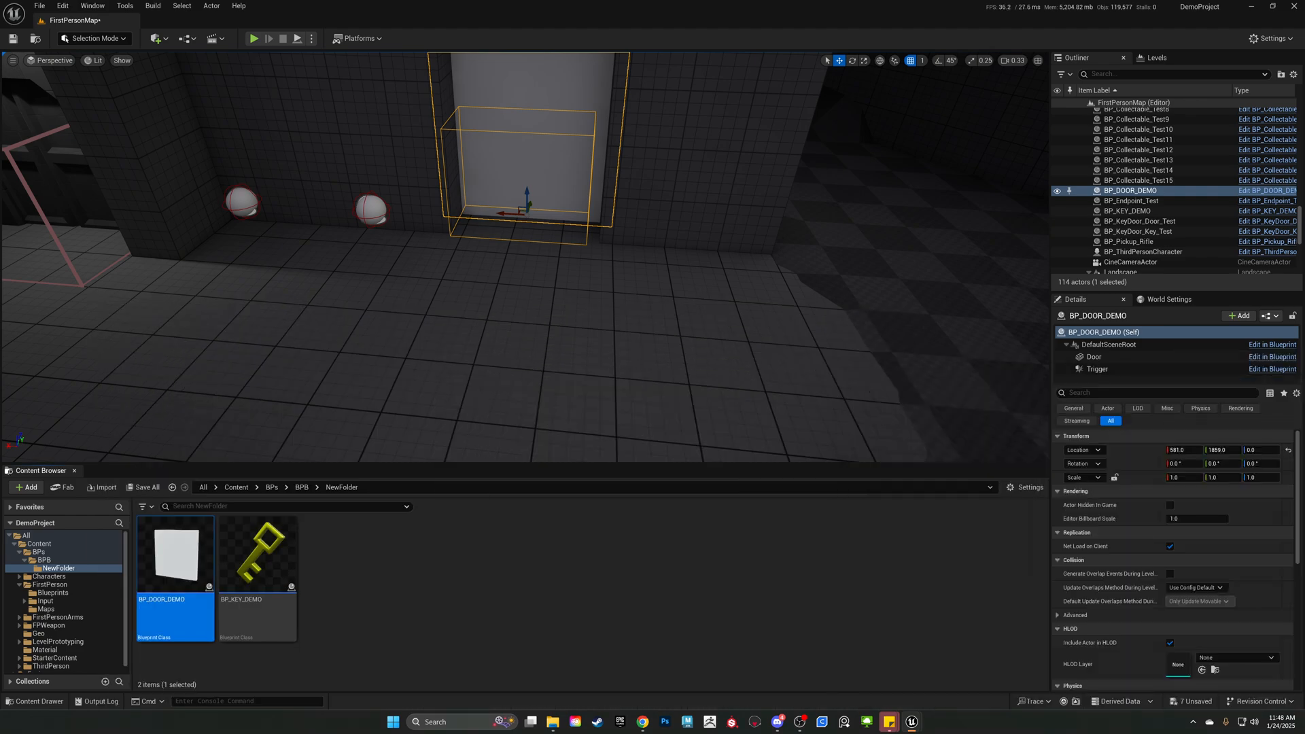
Play the level to test the door without the key, collect the key, return to the door, and stop playing.
{"action": "key", "text": "alt+p"}
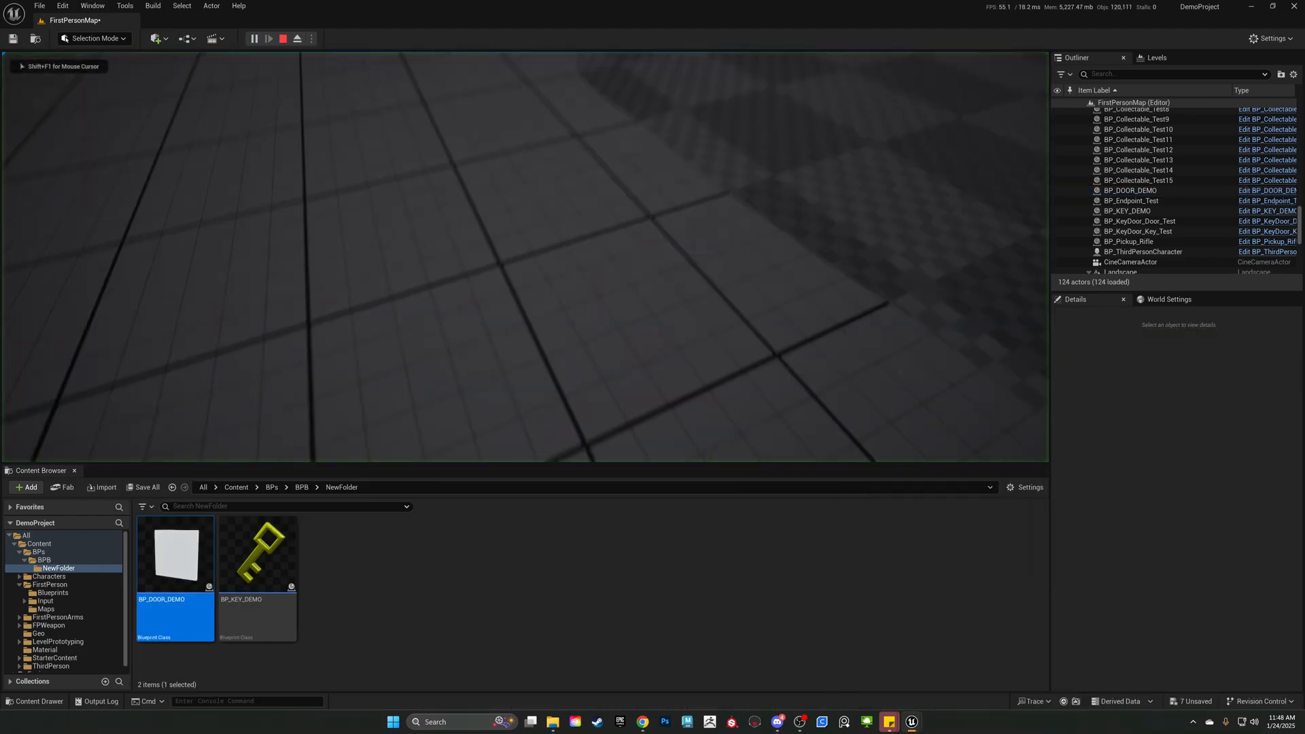
{"action": "key", "text": "w"}
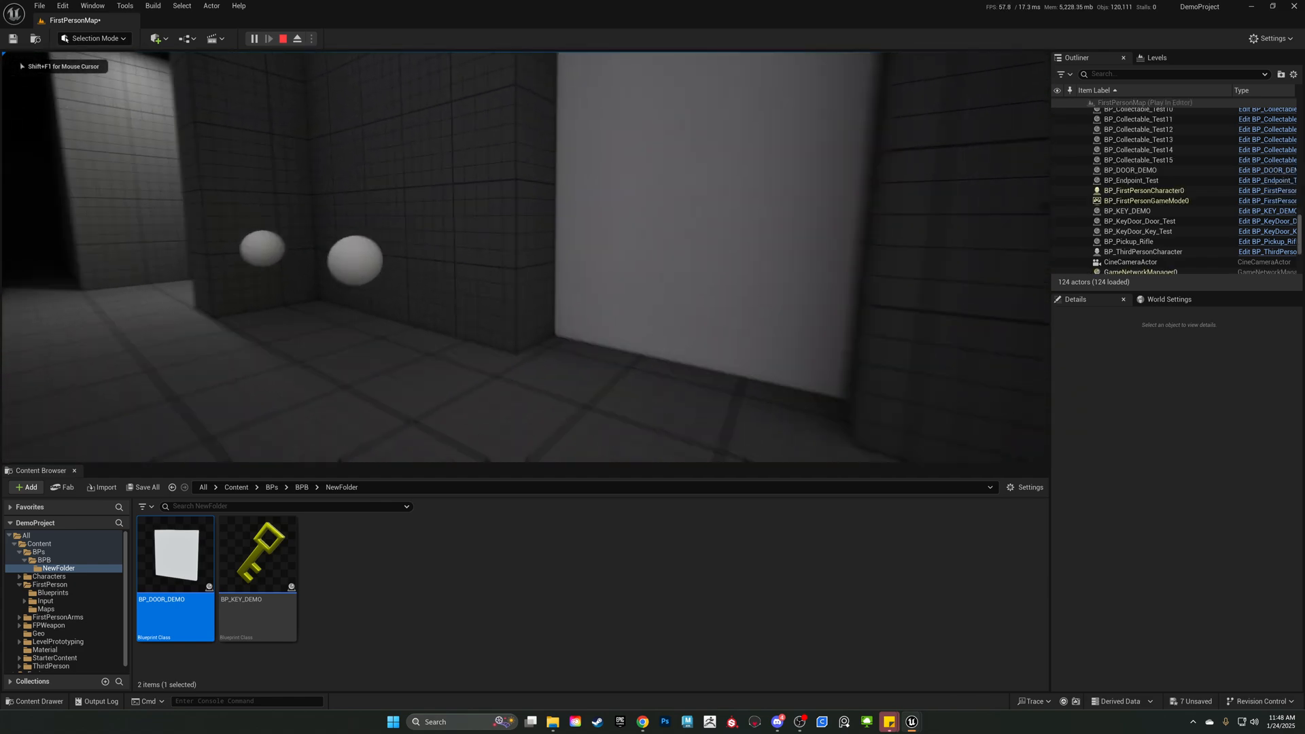
{"action": "key", "text": "w"}
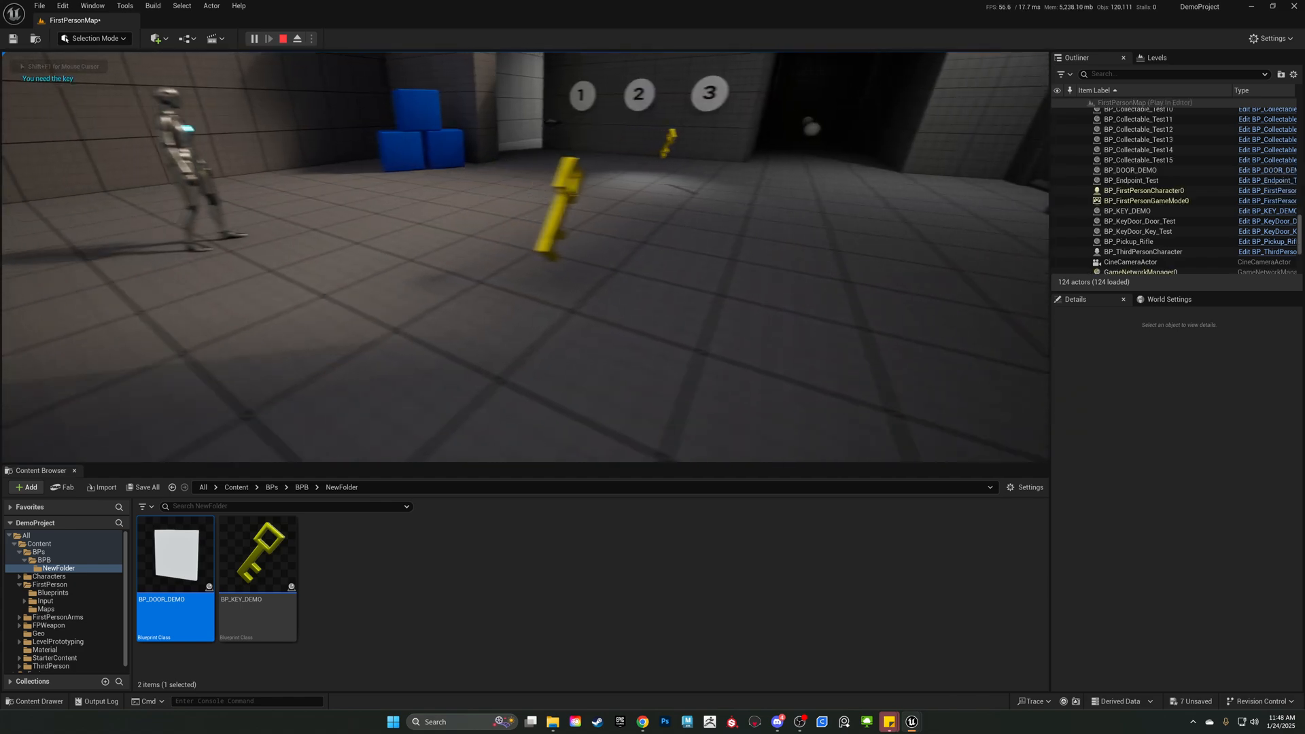
{"action": "key", "text": "w"}
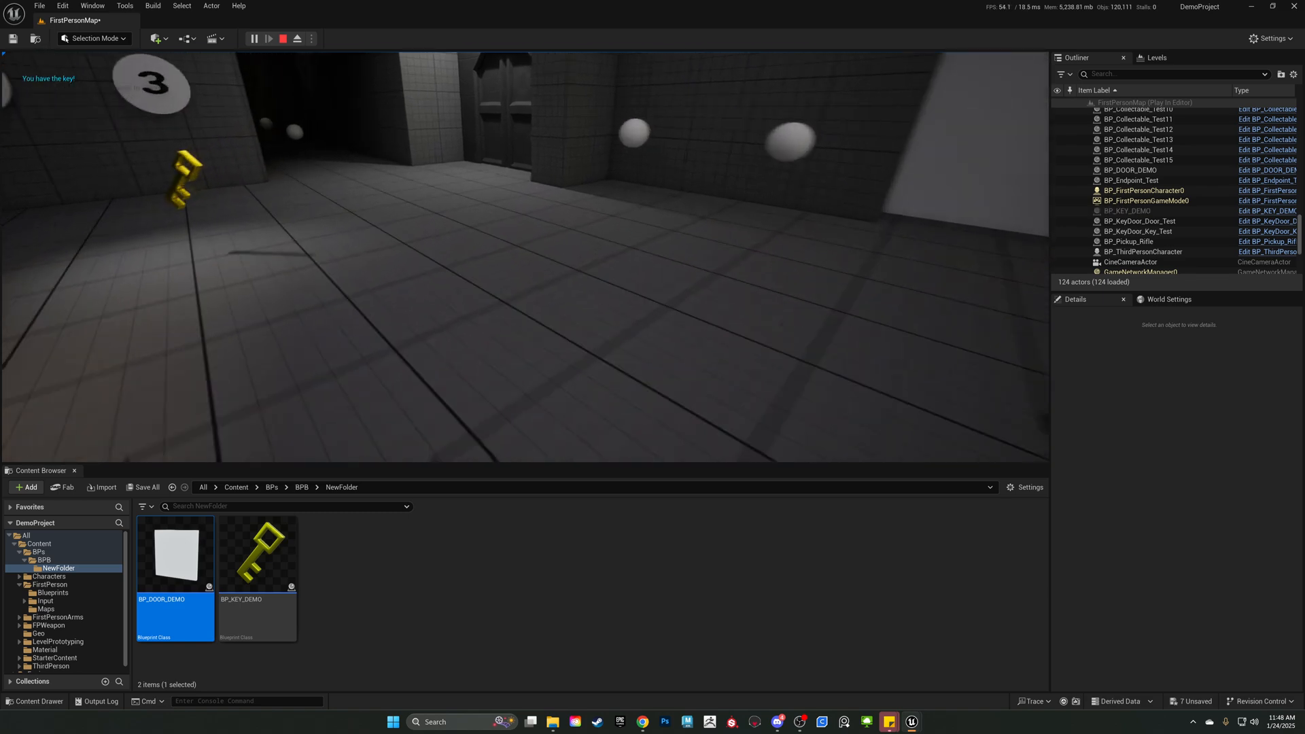
{"action": "key", "text": "w"}
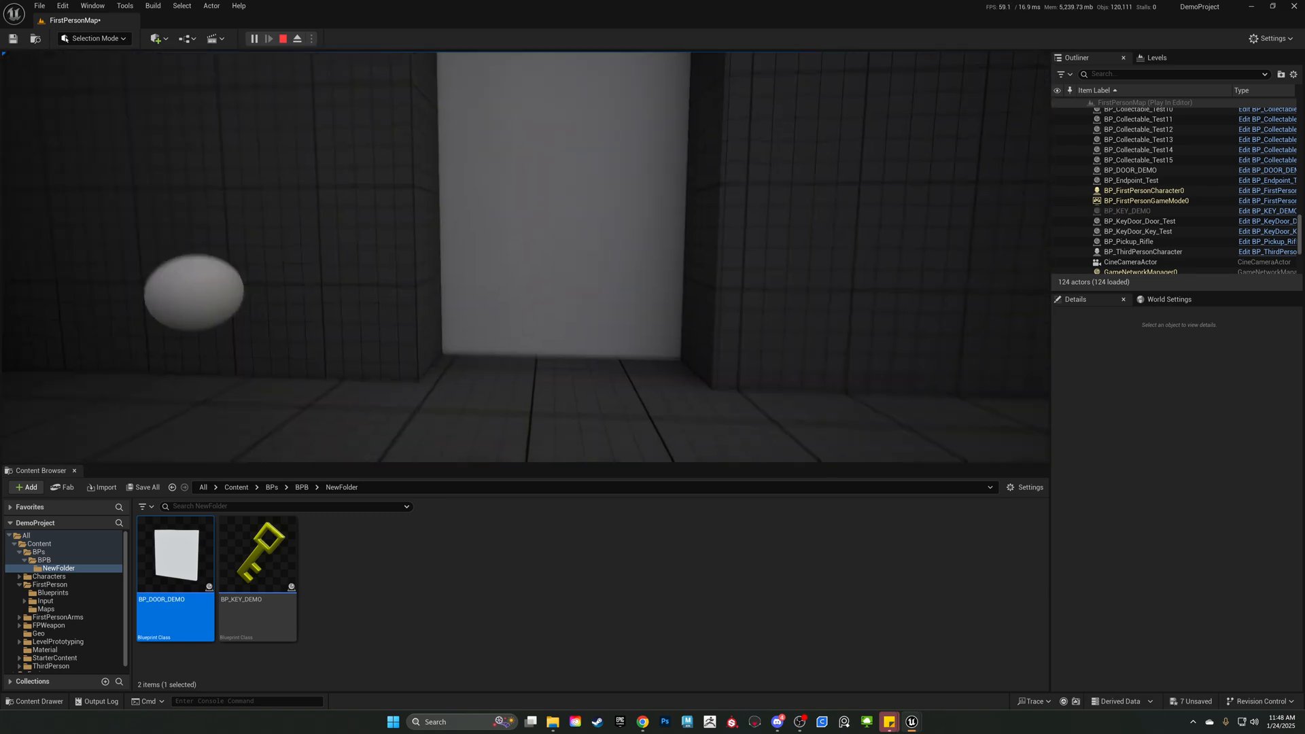
{"action": "key", "text": "w"}
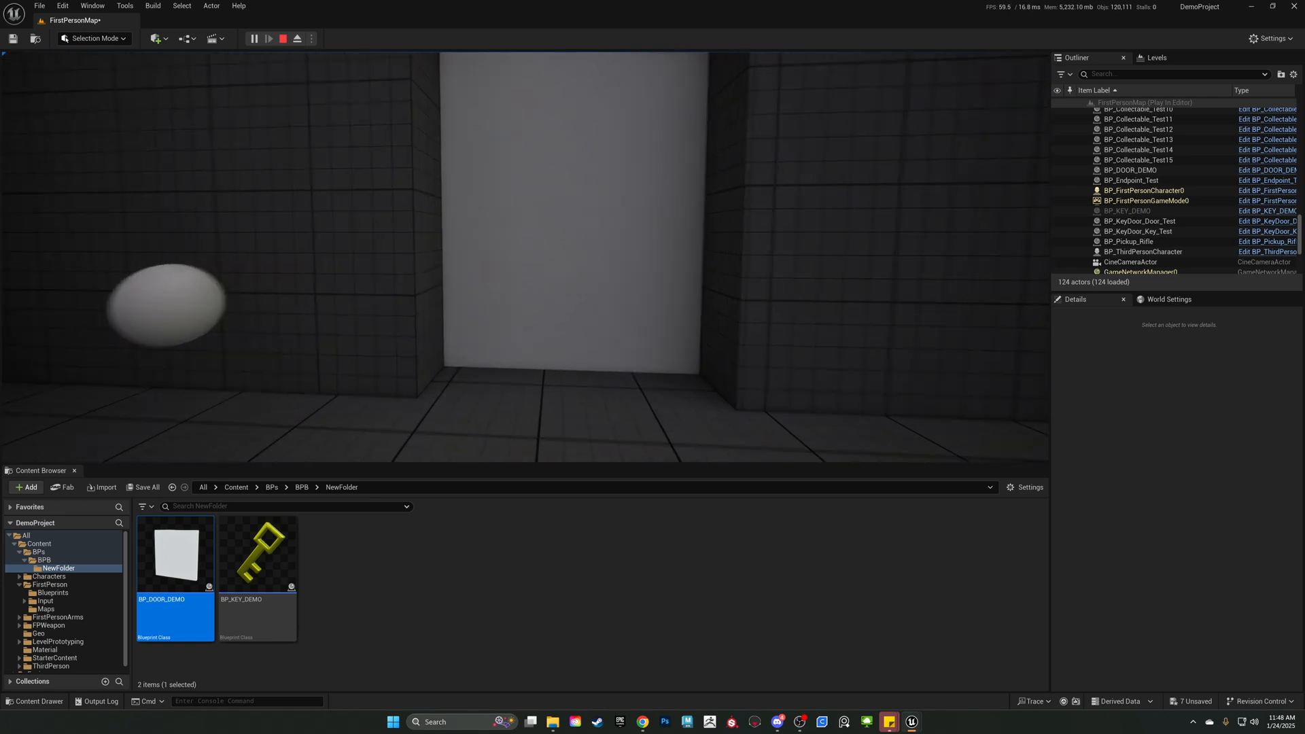
{"action": "key", "text": "w"}
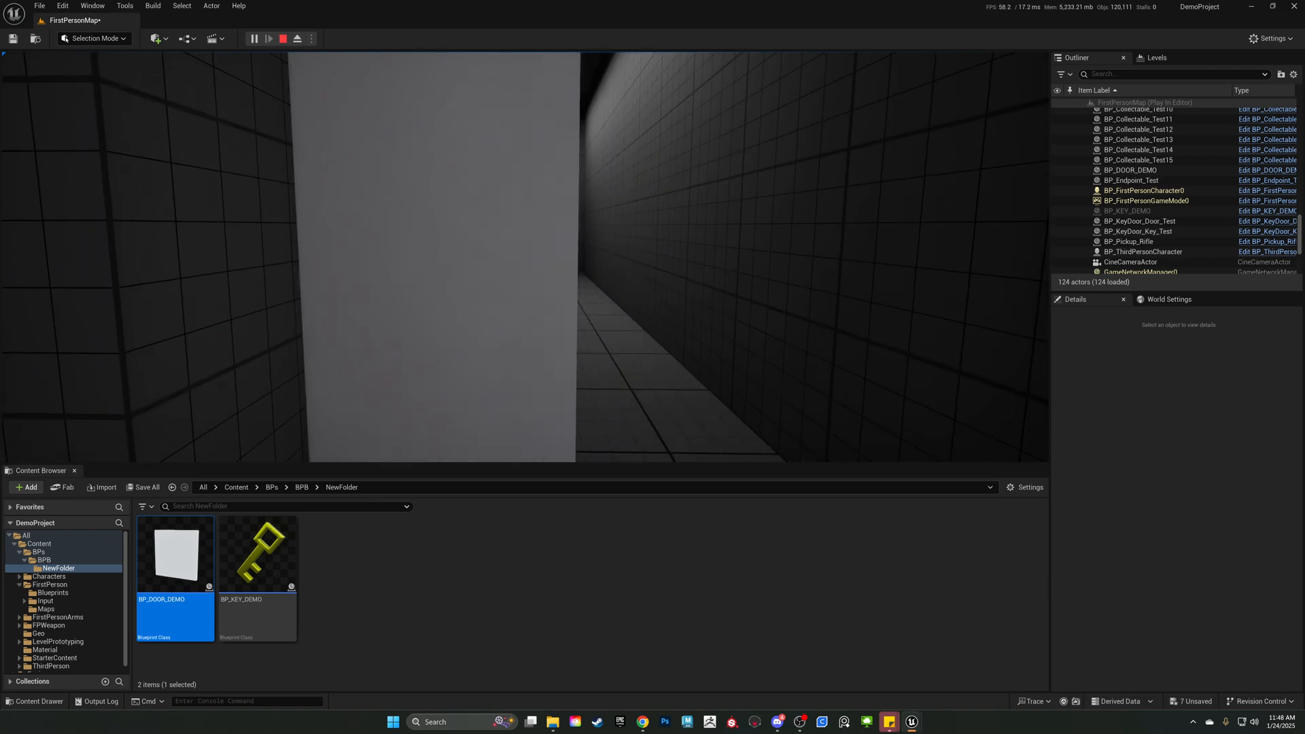
{"action": "key", "text": "s"}
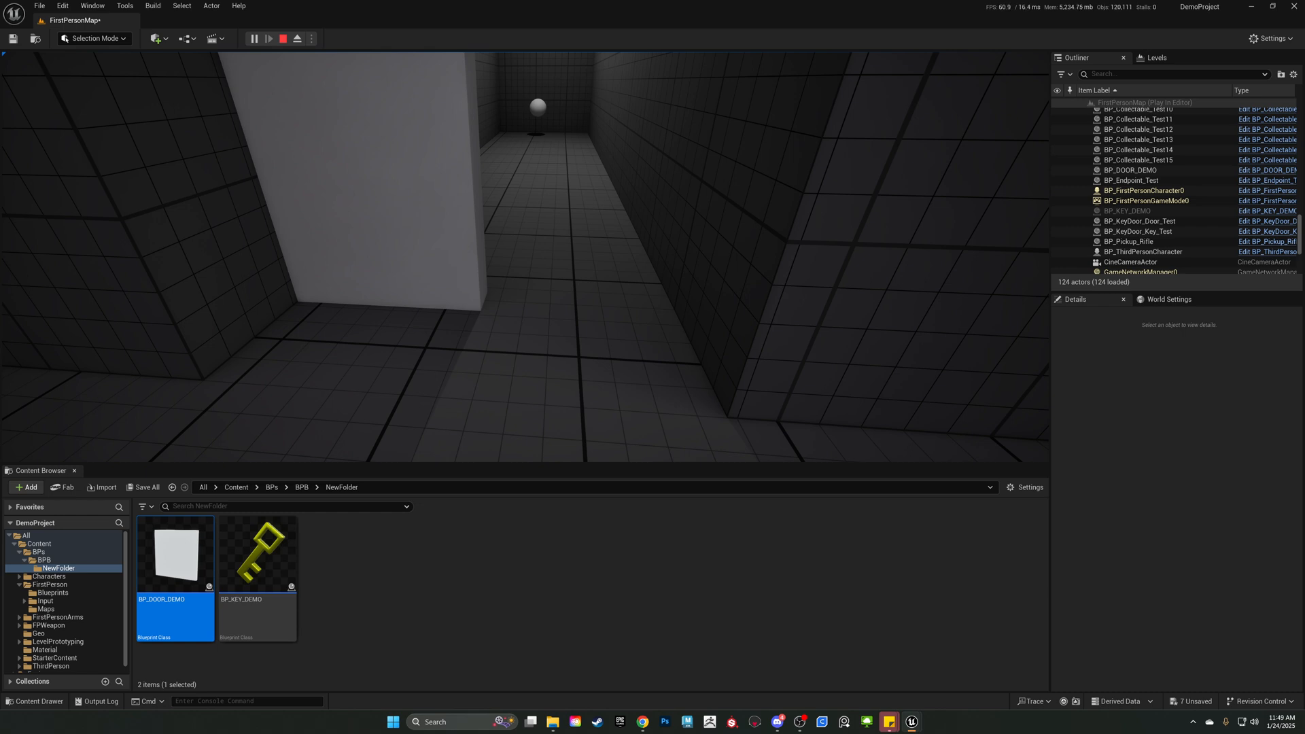
{"action": "key", "text": "Escape"}
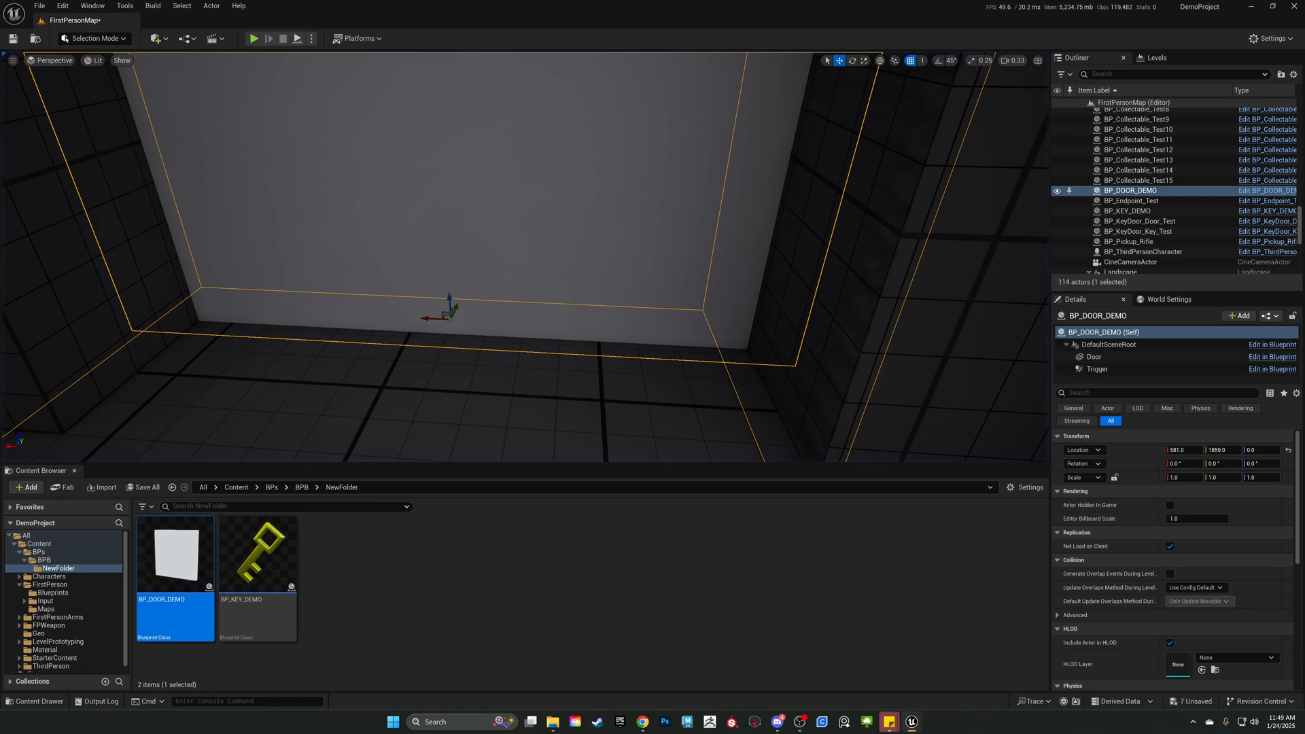
Set the Add node's X offset to -6 in BP_DOOR_DEMO, and compile and save the blueprint.
{"action": "scroll", "coordinate": [741, 356], "scroll_direction": "up", "scroll_amount": 4}
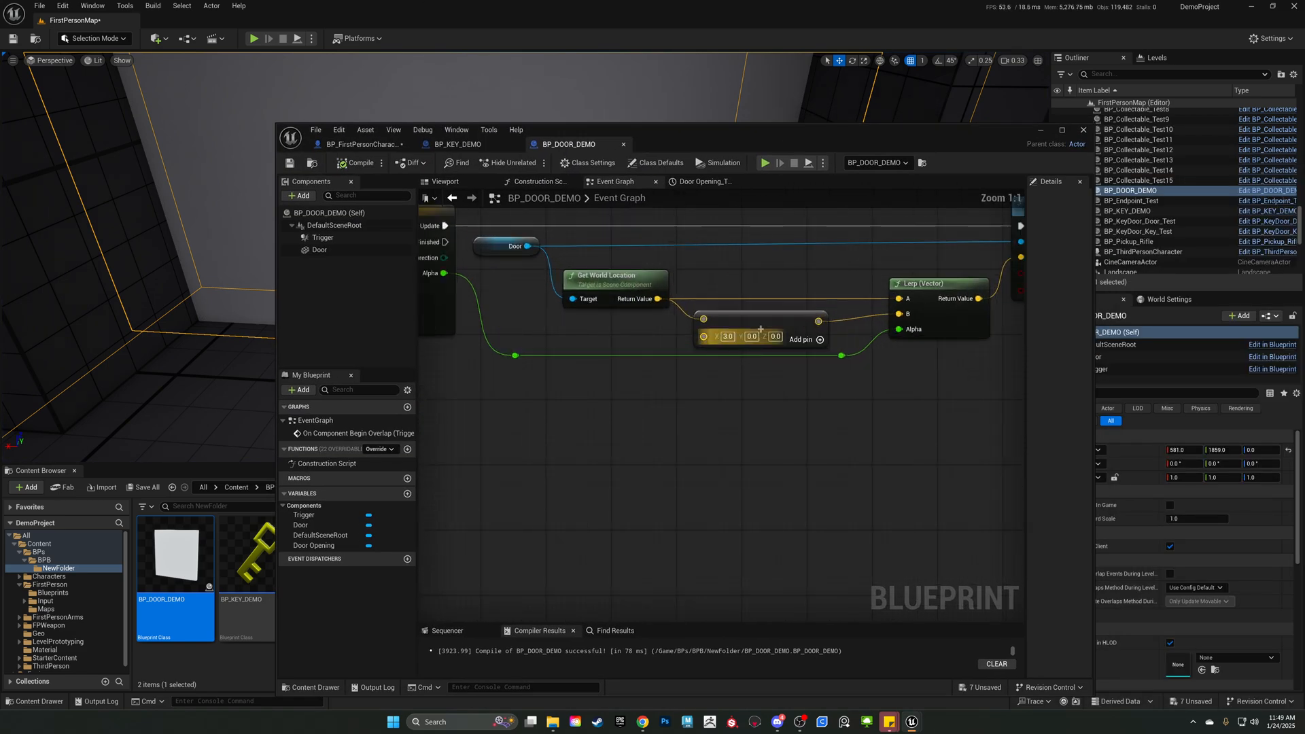
{"action": "left_click", "coordinate": [727, 337]}
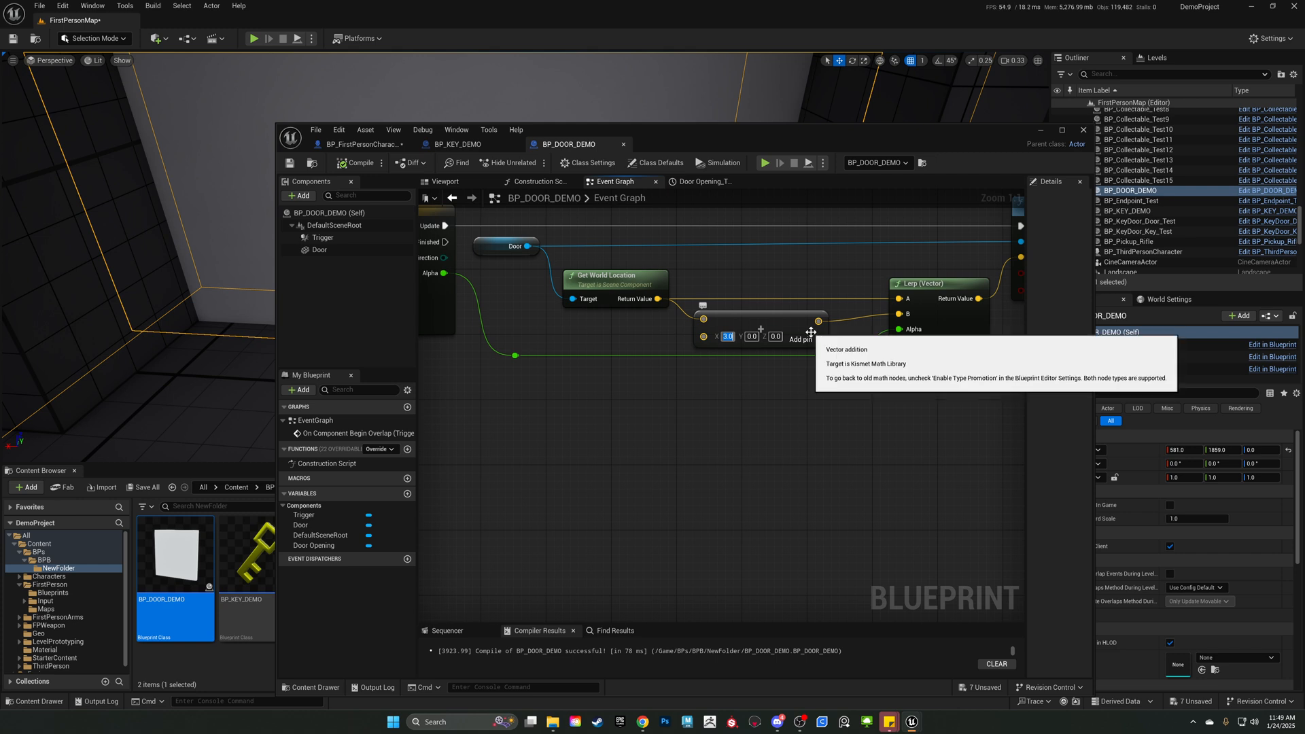
{"action": "type", "text": "-6"}
{"action": "left_click", "coordinate": [707, 476]}
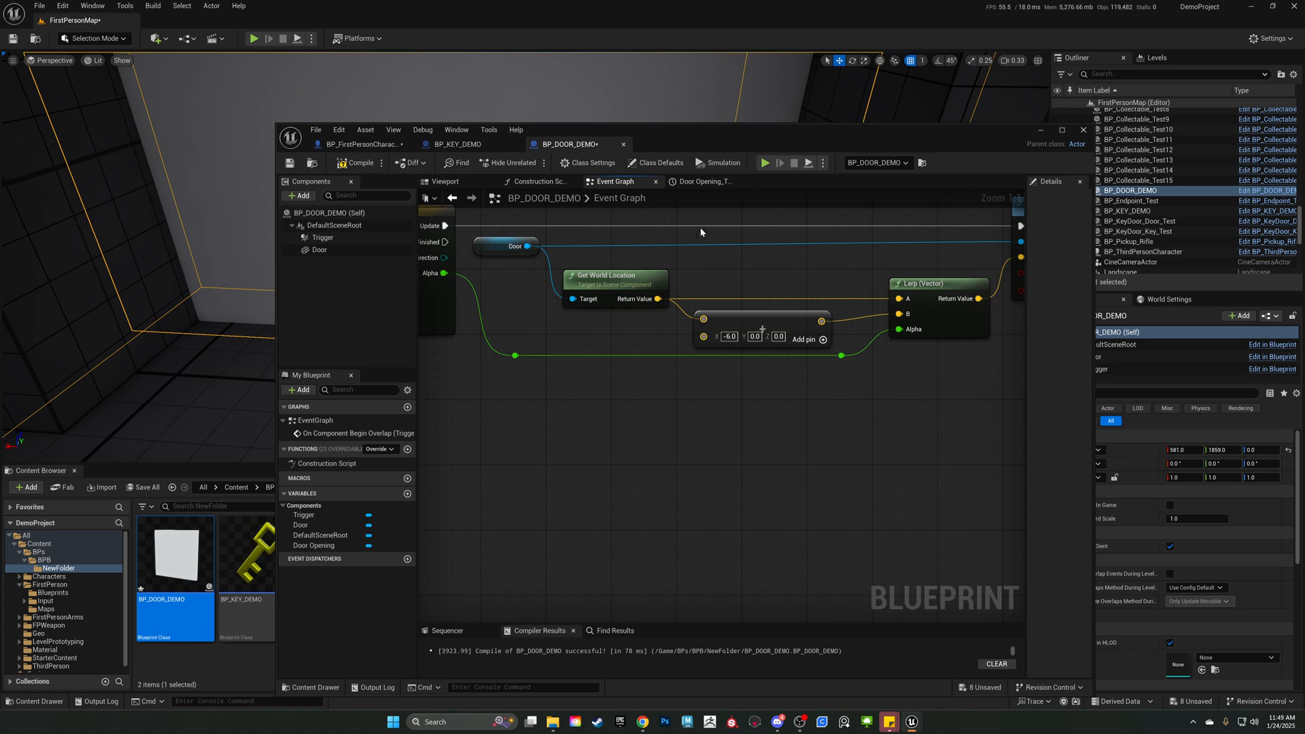
{"action": "left_click", "coordinate": [346, 165]}
{"action": "left_click", "coordinate": [290, 165]}
Clear the blueprint window off the viewport and playtest the new offset, collecting the key and walking through the doorway.
{"action": "left_click_drag", "start_coordinate": [742, 130], "coordinate": [1304, 146]}
{"action": "left_click", "coordinate": [252, 39]}
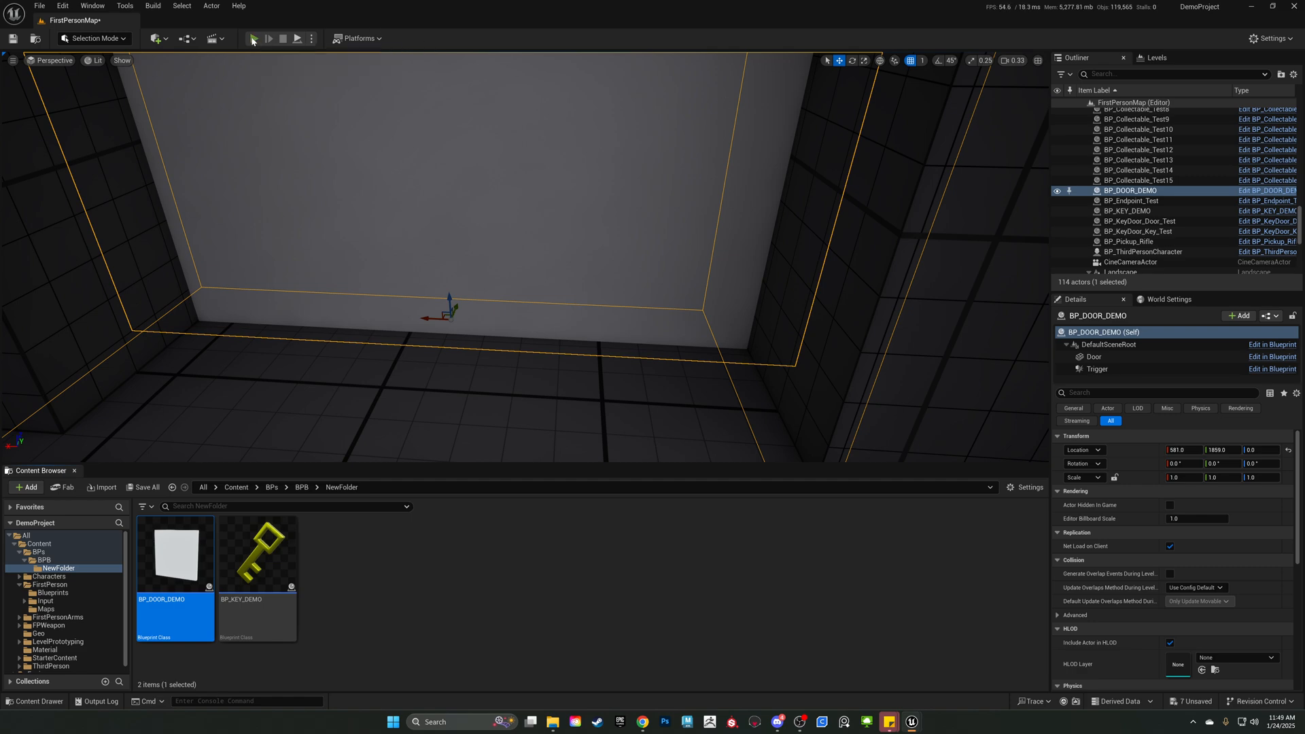
{"action": "key", "text": "w"}
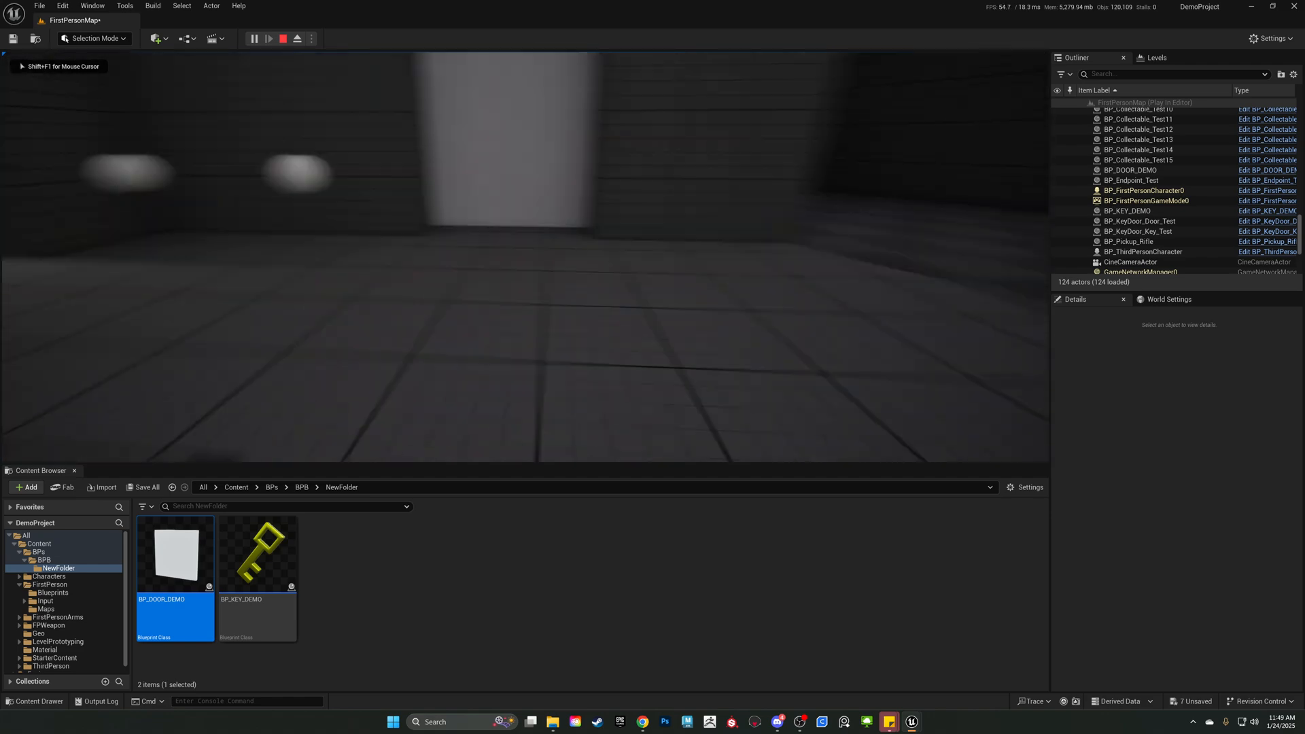
{"action": "key", "text": "w"}
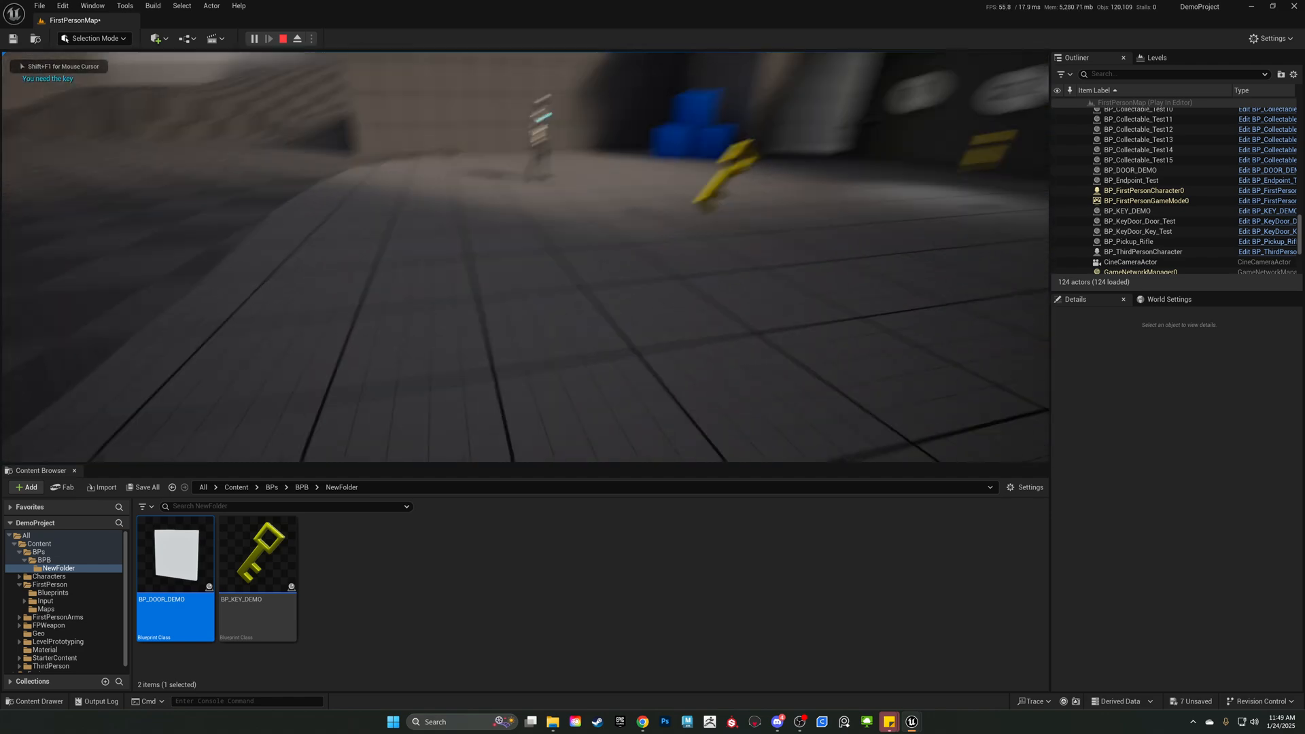
{"action": "key", "text": "w"}
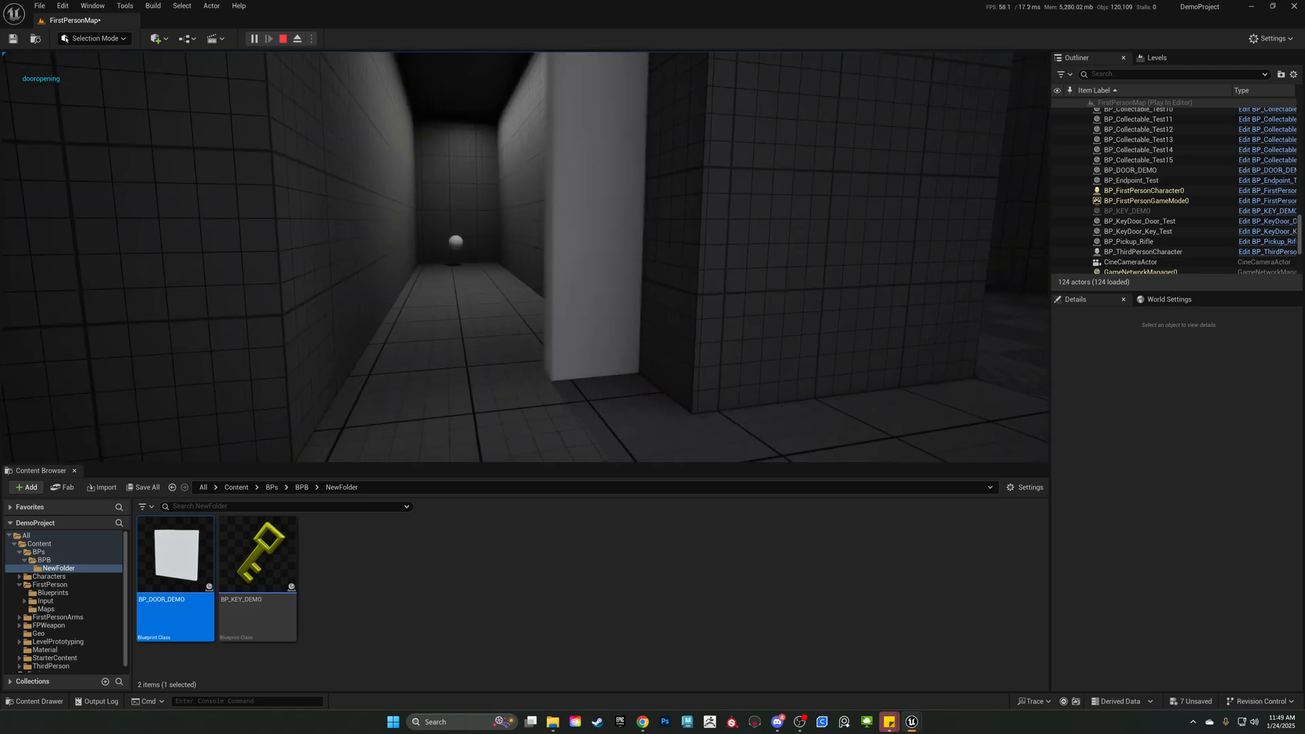
{"action": "key", "text": "w"}
{"action": "key", "text": "w"}
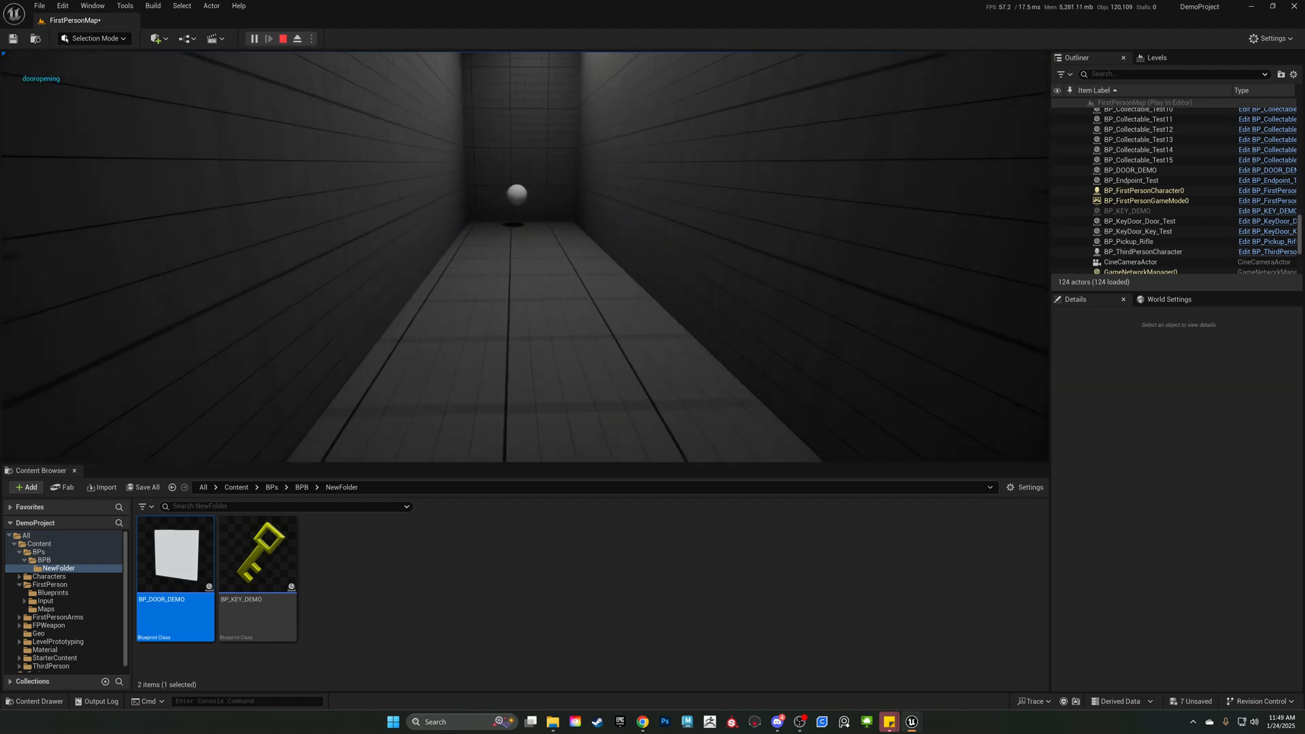
{"action": "key", "text": "Escape"}
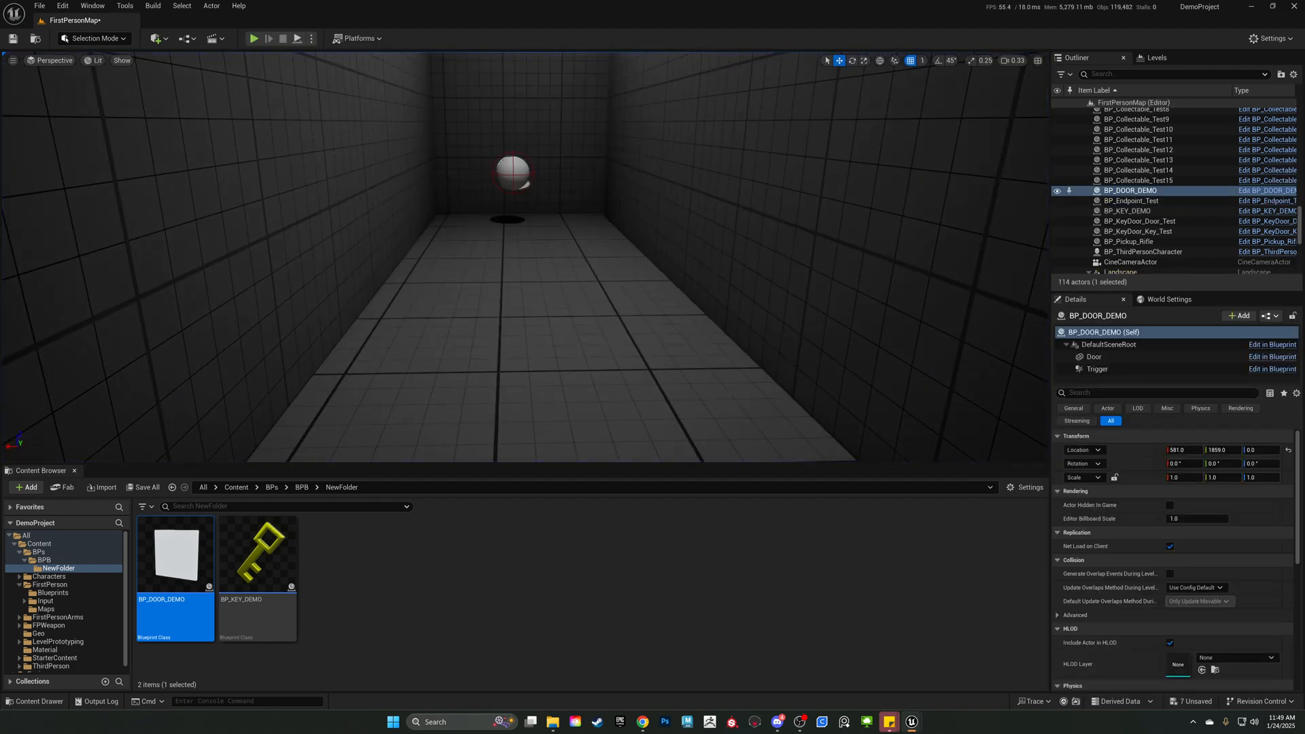
Bring the BP_DOOR_DEMO editor window back over the level and examine the Branch, Print String and Door Opening nodes.
{"action": "left_click_drag", "start_coordinate": [1304, 167], "coordinate": [658, 104]}
{"action": "scroll", "coordinate": [456, 387], "scroll_direction": "down", "scroll_amount": 3}
{"action": "right_click_drag", "start_coordinate": [390, 410], "coordinate": [489, 427]}
{"action": "scroll", "coordinate": [509, 419], "scroll_direction": "down", "scroll_amount": 2}
{"action": "scroll", "coordinate": [453, 344], "scroll_direction": "up", "scroll_amount": 5}
{"action": "left_click_drag", "start_coordinate": [527, 284], "coordinate": [729, 612]}
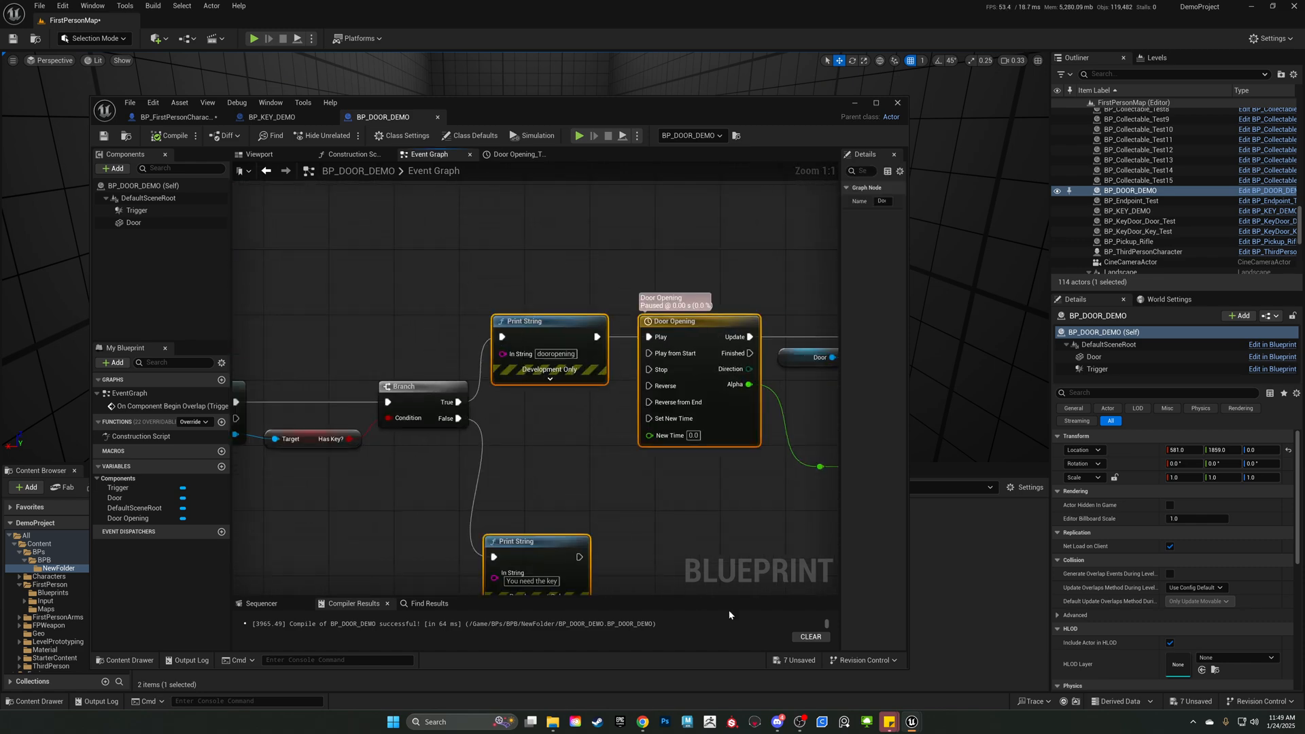
Review the complete door-opening chain, selecting the nodes from the dooropening Print String through Set World Location.
{"action": "scroll", "coordinate": [691, 505], "scroll_direction": "down", "scroll_amount": 5}
{"action": "left_click_drag", "start_coordinate": [396, 426], "coordinate": [808, 296]}
{"action": "right_click_drag", "start_coordinate": [461, 399], "coordinate": [516, 371]}
{"action": "left_click_drag", "start_coordinate": [801, 409], "coordinate": [446, 316]}
{"action": "left_click_drag", "start_coordinate": [390, 261], "coordinate": [777, 403]}
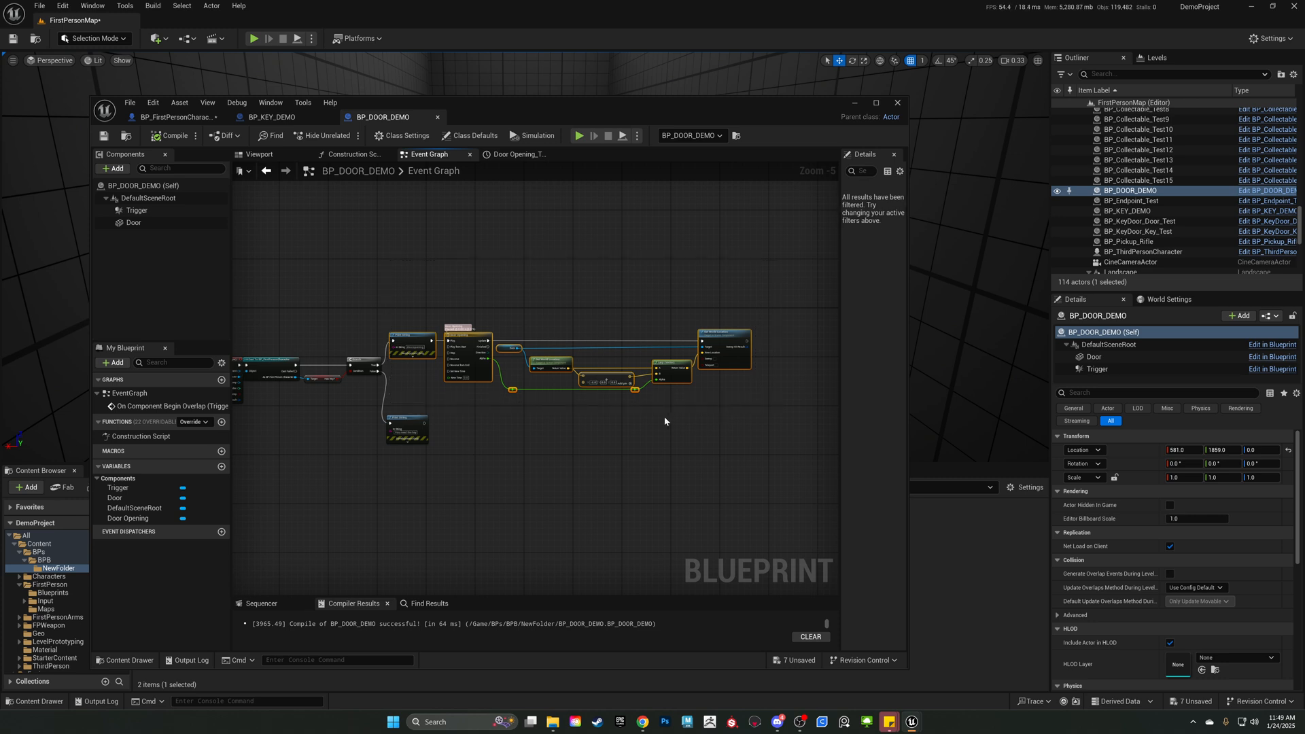
{"action": "scroll", "coordinate": [665, 418], "scroll_direction": "up", "scroll_amount": 3}
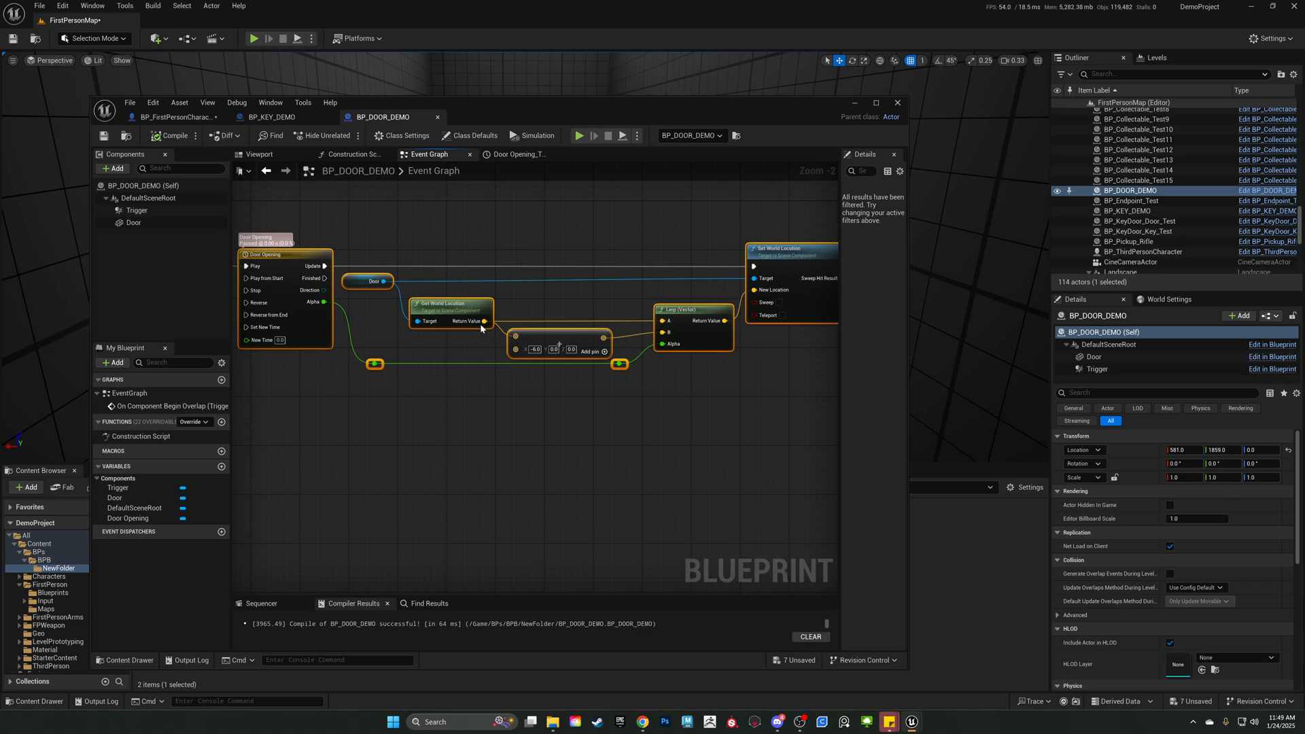
{"action": "scroll", "coordinate": [469, 333], "scroll_direction": "down", "scroll_amount": 4}
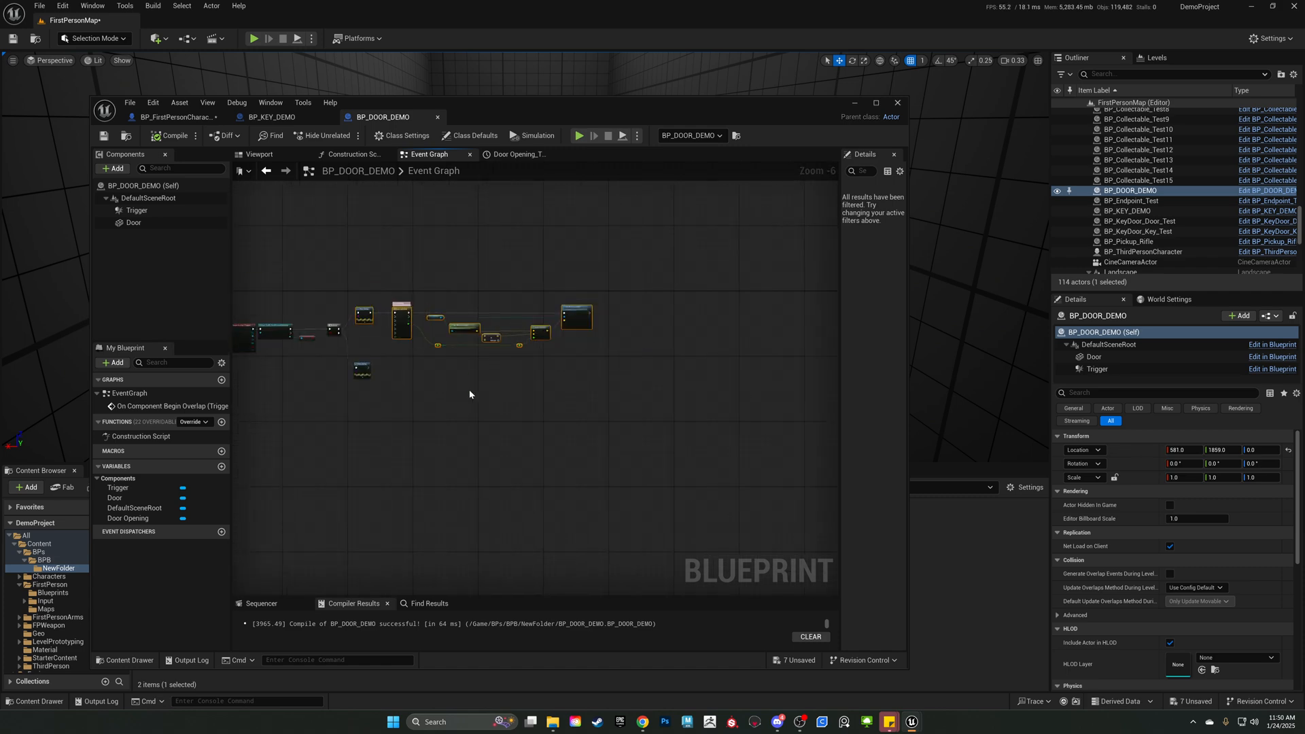
{"action": "scroll", "coordinate": [449, 382], "scroll_direction": "up", "scroll_amount": 5}
{"action": "right_click_drag", "start_coordinate": [446, 378], "coordinate": [829, 478]}
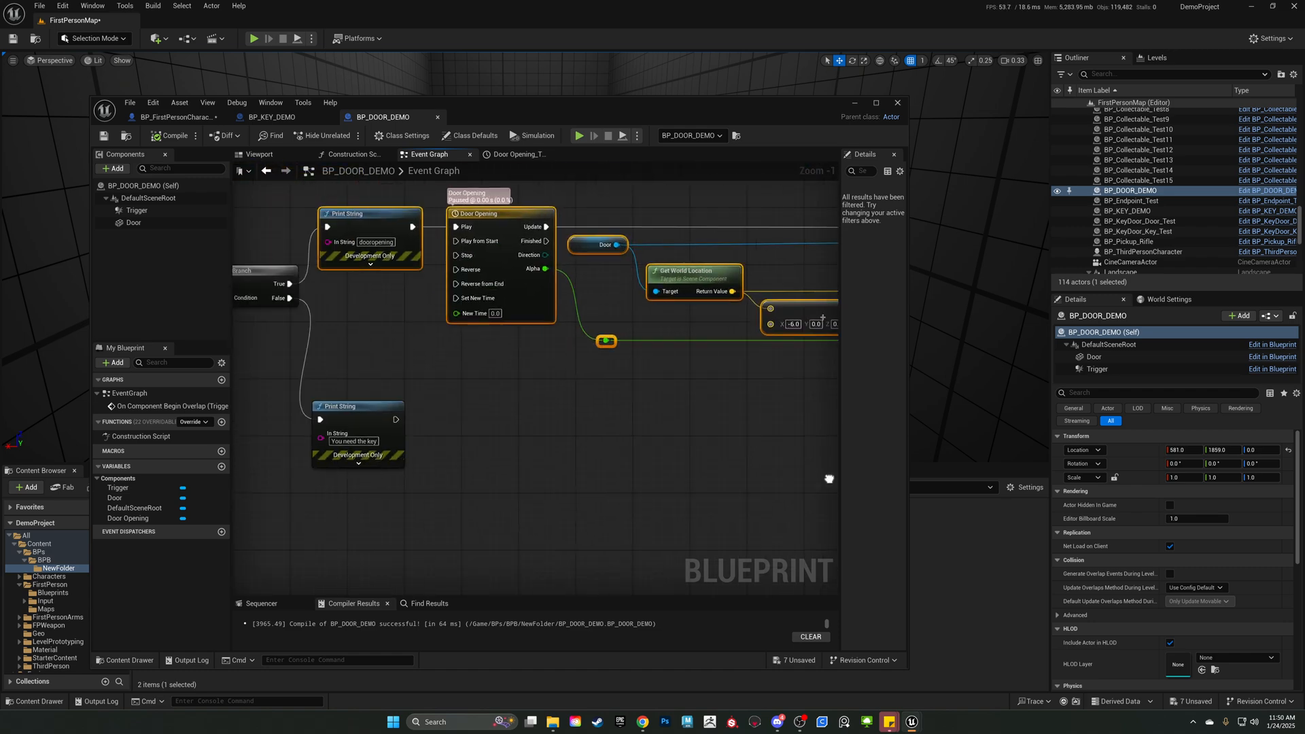
{"action": "right_click_drag", "start_coordinate": [437, 431], "coordinate": [794, 475]}
{"action": "scroll", "coordinate": [479, 430], "scroll_direction": "down", "scroll_amount": 3}
Review BP_KEY_DEMO's event graph, from the trigger overlap and cast through setting Has Key? to Destroy Actor.
{"action": "left_click", "coordinate": [299, 120]}
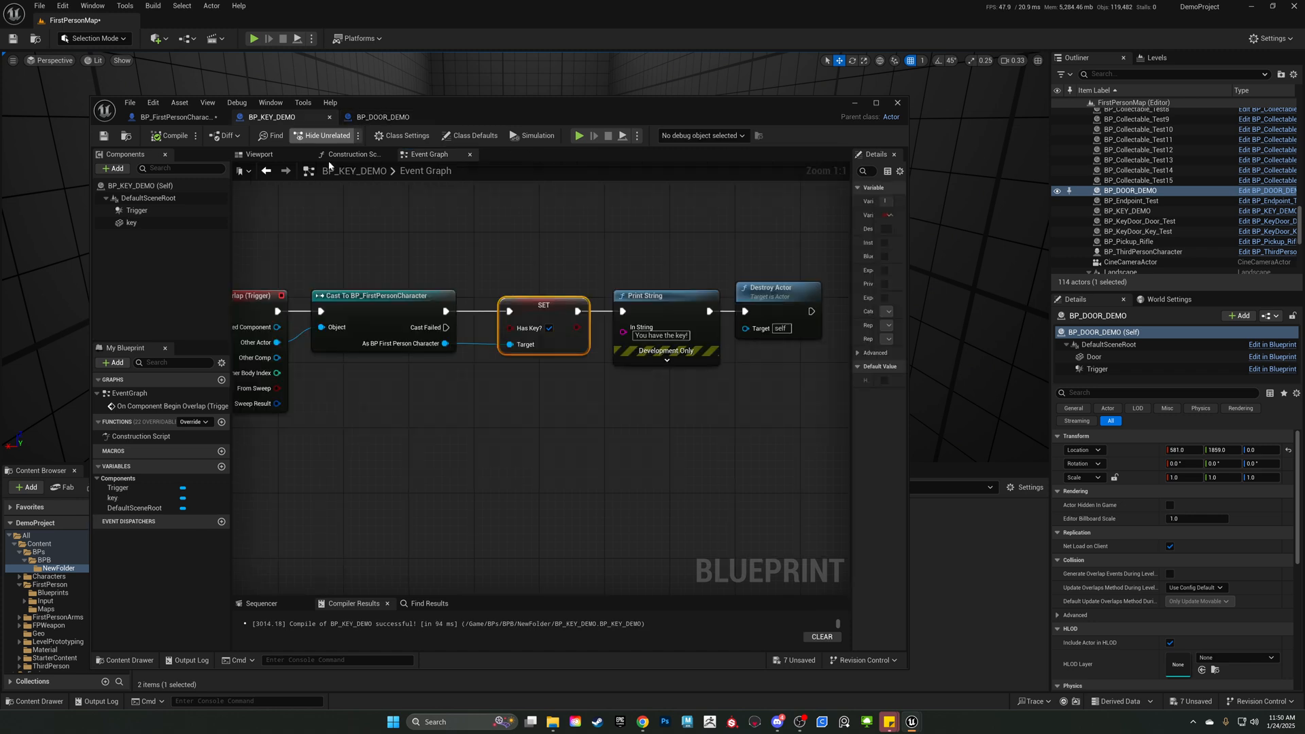
{"action": "scroll", "coordinate": [378, 442], "scroll_direction": "down", "scroll_amount": 2}
{"action": "left_click_drag", "start_coordinate": [447, 416], "coordinate": [622, 504]}
{"action": "right_click_drag", "start_coordinate": [634, 496], "coordinate": [522, 489]}
{"action": "left_click_drag", "start_coordinate": [522, 469], "coordinate": [518, 308]}
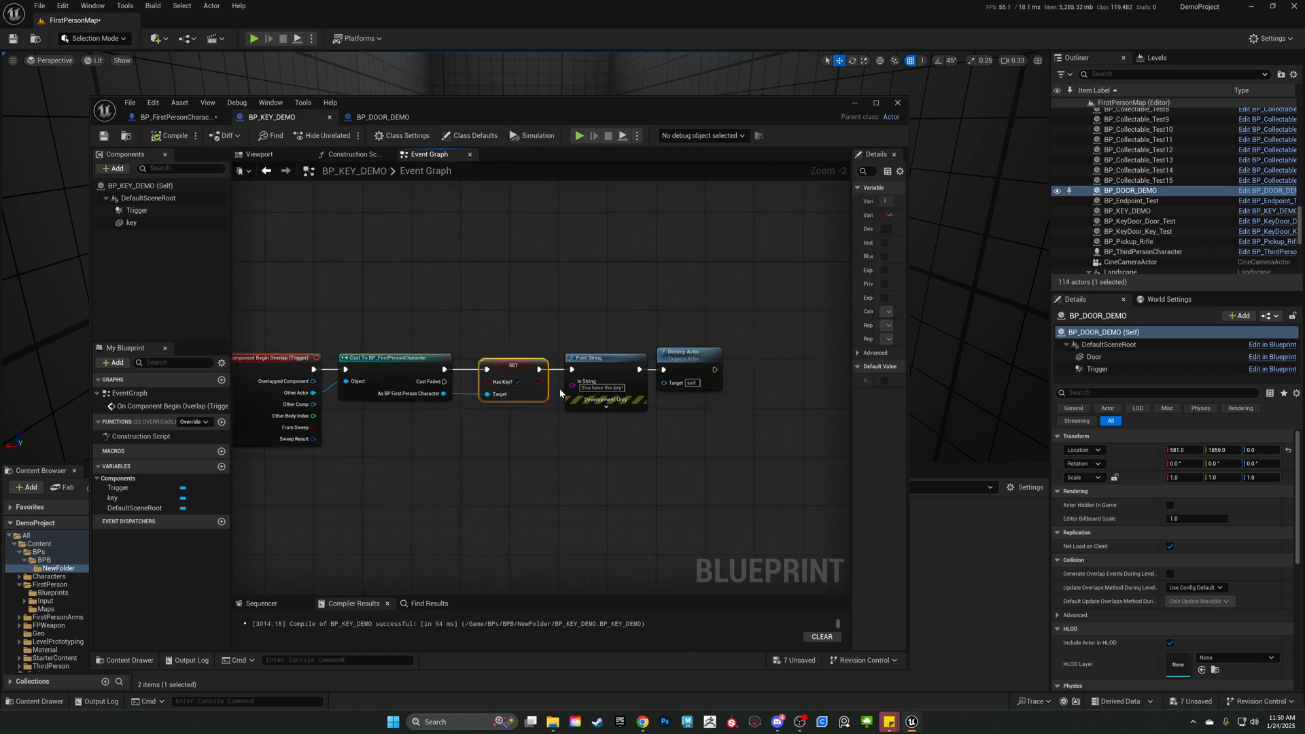
Return to BP_DOOR_DEMO's event graph and review the overlap event, player cast, Has Key? branch, both Print Strings and door movement.
{"action": "left_click", "coordinate": [374, 121]}
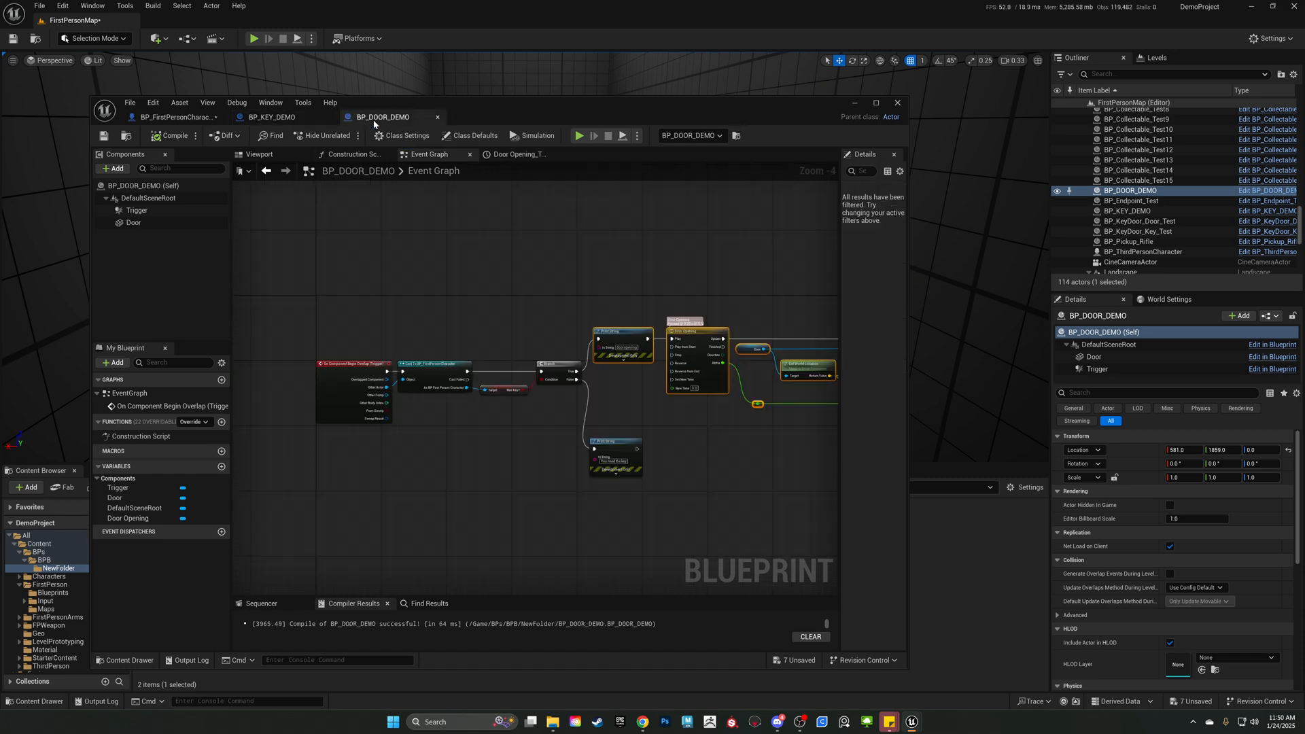
{"action": "scroll", "coordinate": [426, 344], "scroll_direction": "up", "scroll_amount": 3}
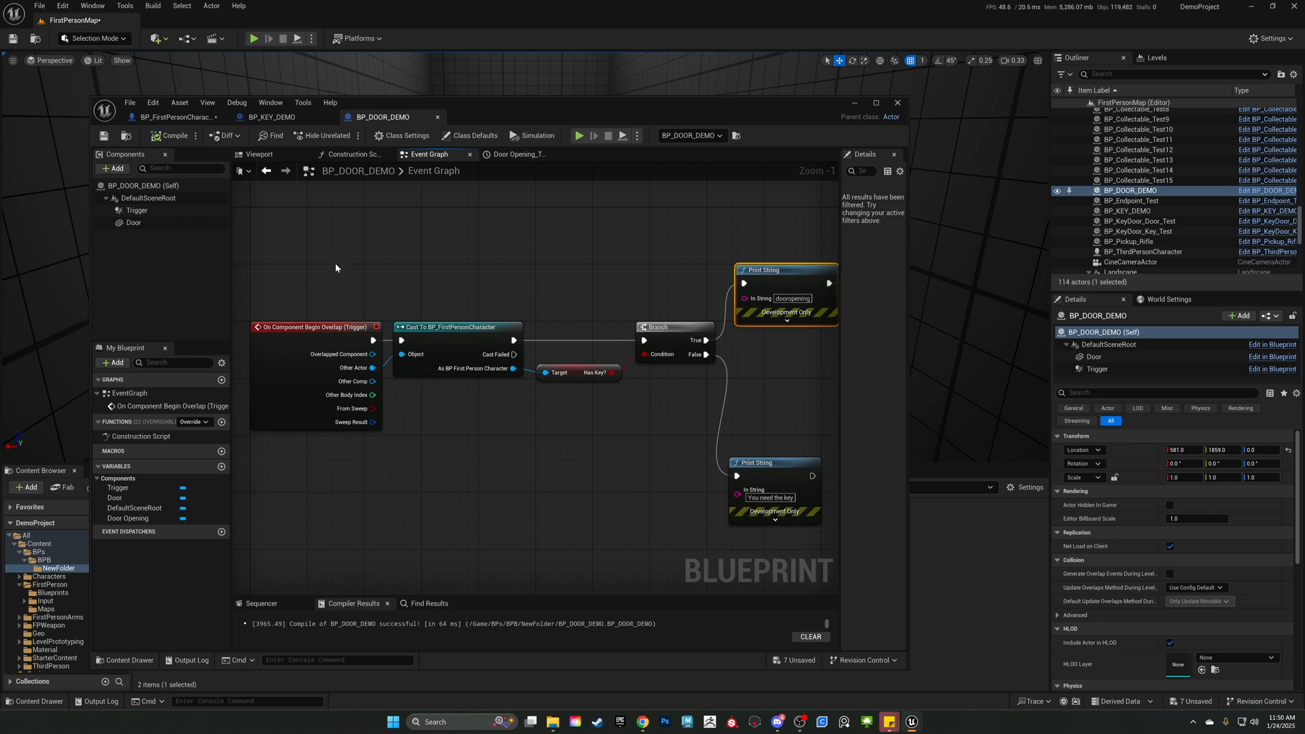
{"action": "left_click_drag", "start_coordinate": [325, 257], "coordinate": [621, 475]}
{"action": "right_click_drag", "start_coordinate": [621, 476], "coordinate": [443, 455]}
{"action": "left_click_drag", "start_coordinate": [529, 247], "coordinate": [630, 414]}
{"action": "right_click_drag", "start_coordinate": [620, 449], "coordinate": [565, 392]}
{"action": "scroll", "coordinate": [565, 393], "scroll_direction": "up", "scroll_amount": 1}
{"action": "left_click", "coordinate": [533, 479]}
{"action": "left_click", "coordinate": [544, 529]}
{"action": "scroll", "coordinate": [577, 485], "scroll_direction": "down", "scroll_amount": 3}
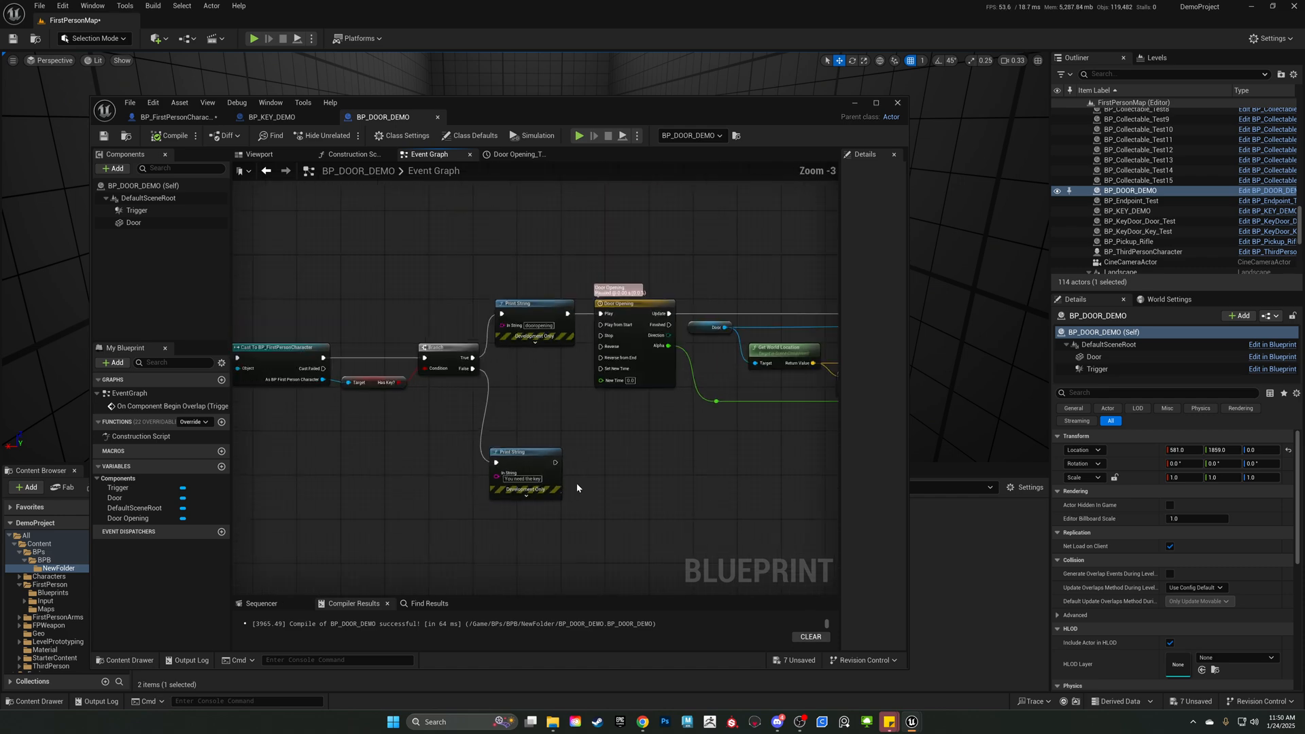
{"action": "right_click_drag", "start_coordinate": [576, 487], "coordinate": [354, 461]}
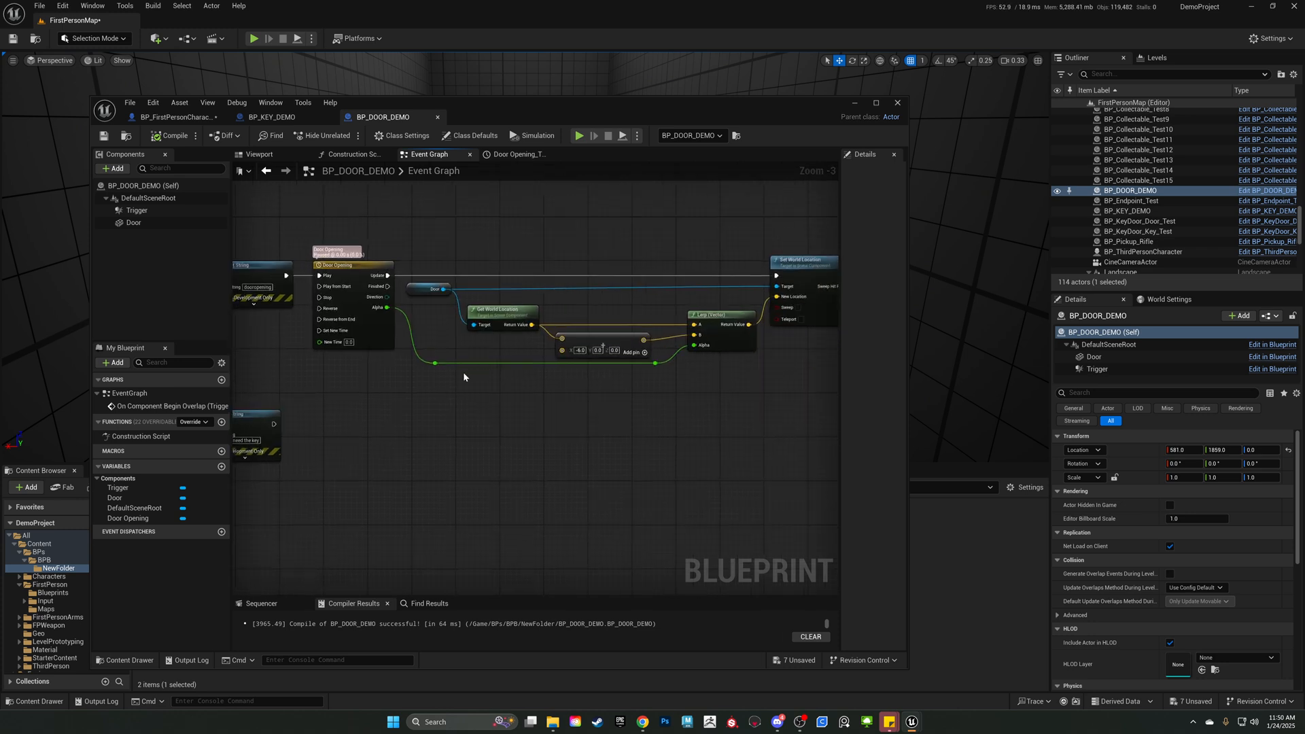